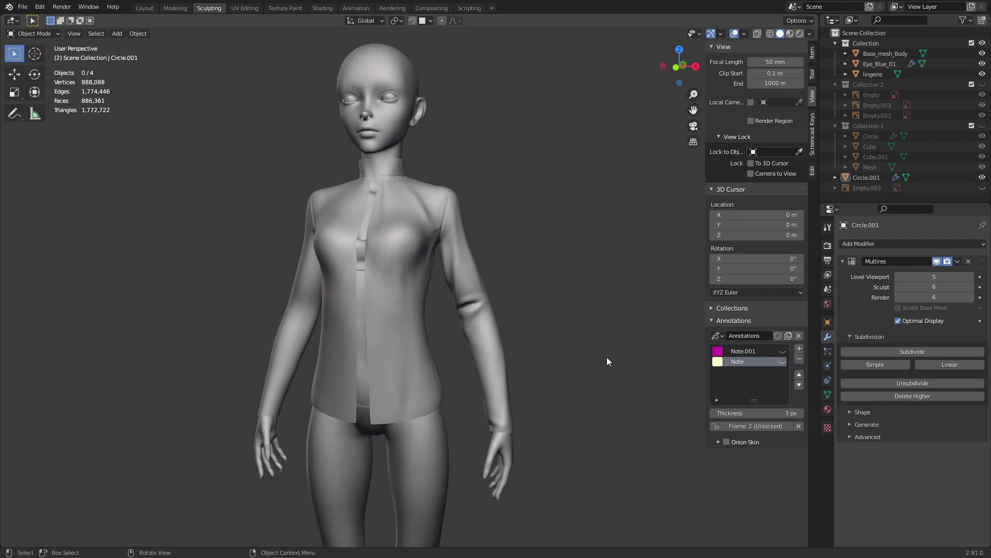
- Examine the jacket mesh on the character's torso and sleeves from several angles
middle_drag(607, 357, 603, 357)
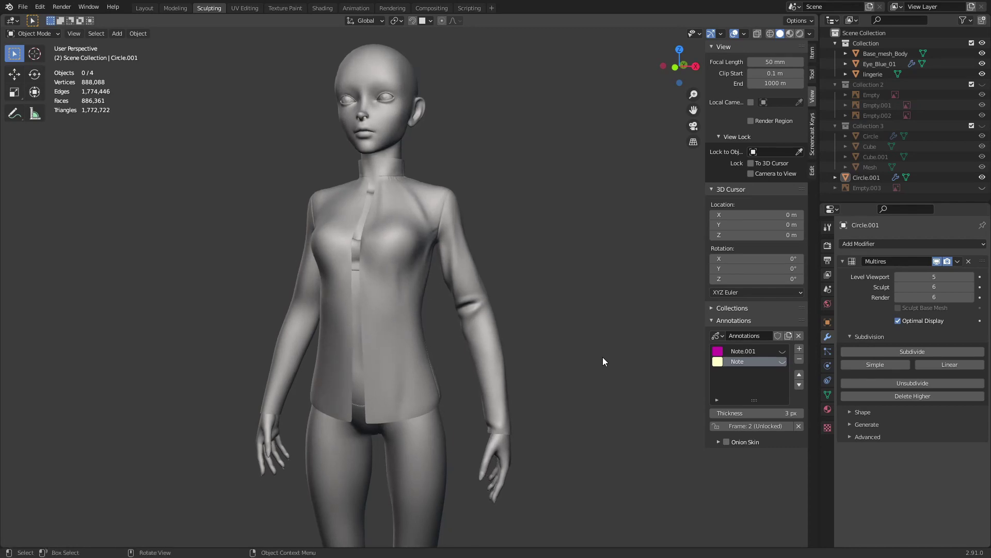
click(418, 259)
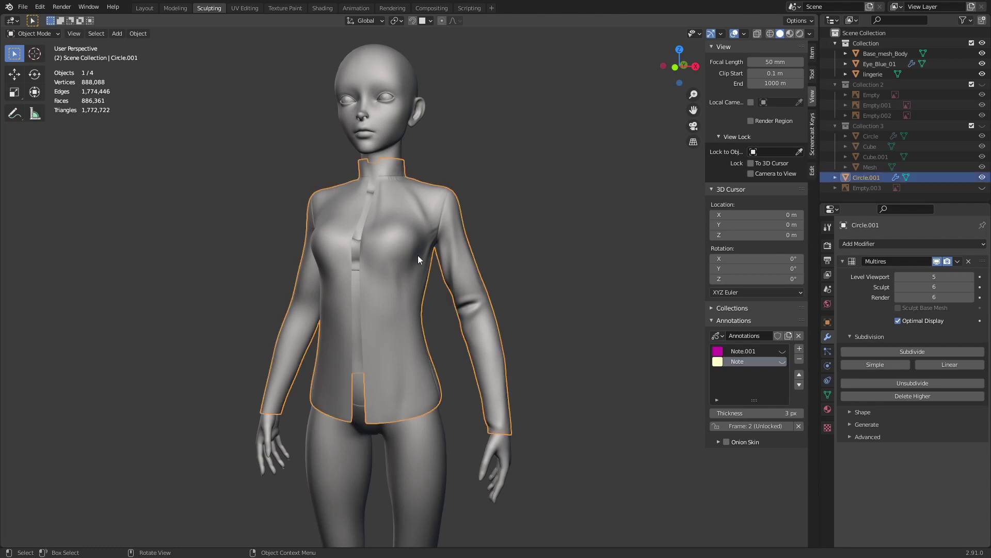
scroll(507, 267, up, 3)
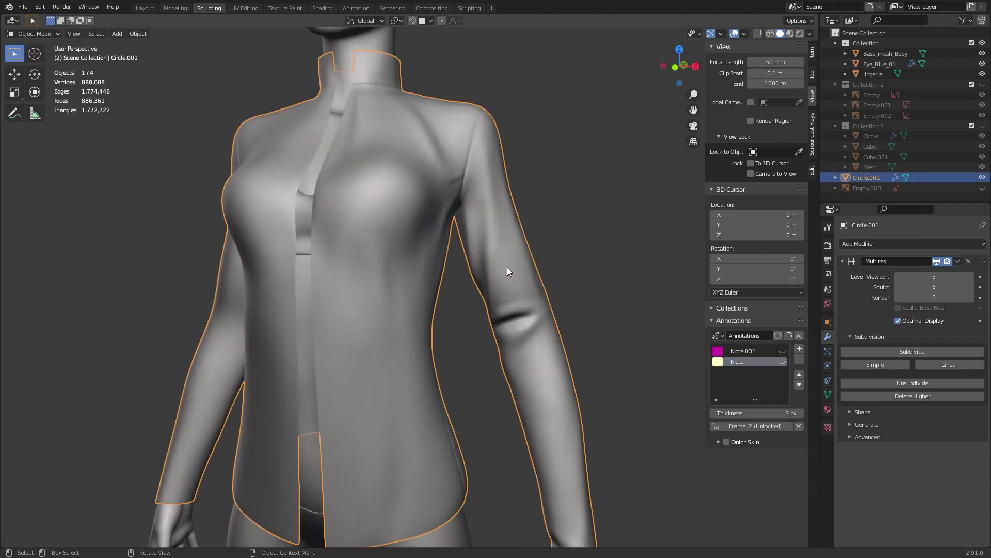
scroll(515, 276, down, 1)
middle_drag(515, 276, 486, 276)
key(alt+a)
middle_drag(423, 230, 349, 211)
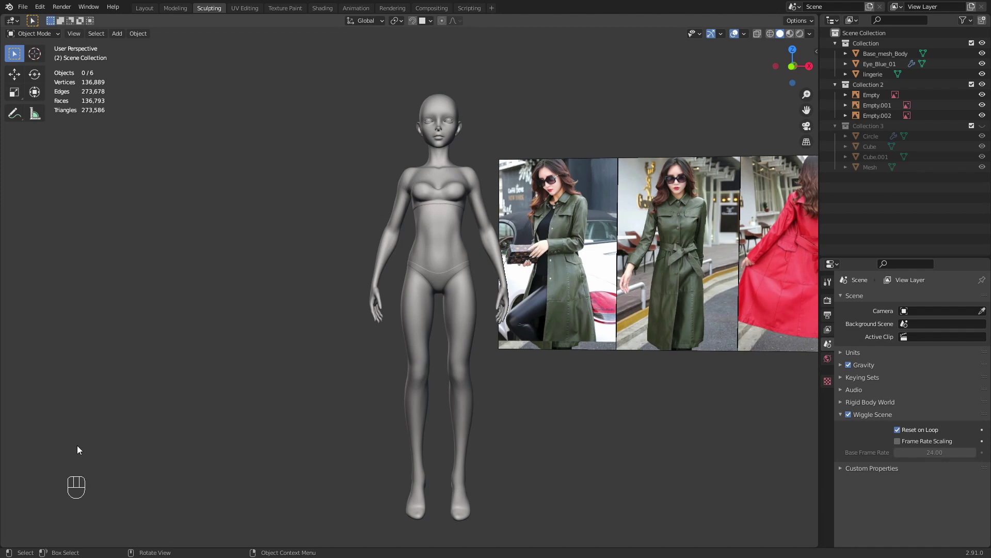
- Add the photo of the woman in the open green coat as a reference image in front view
key(KP_1)
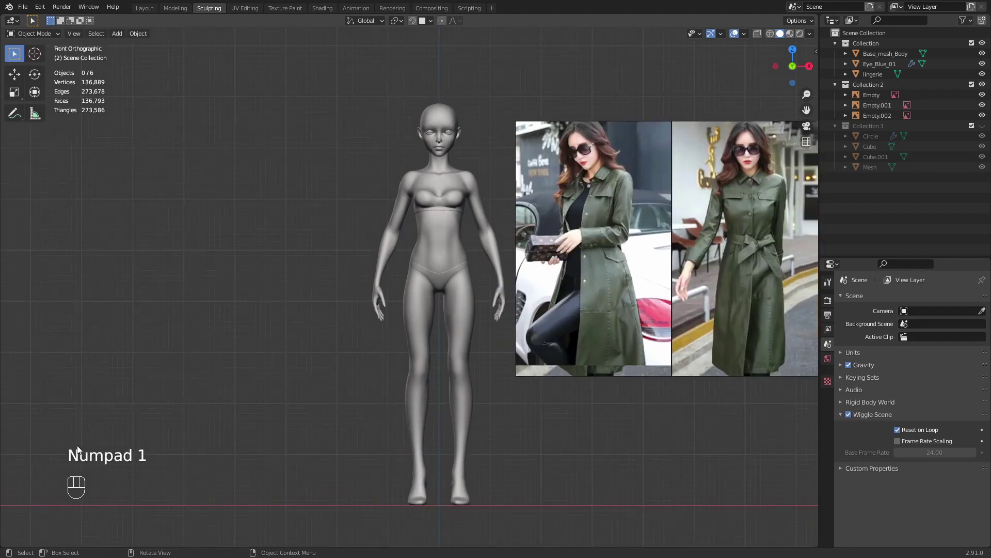
shift+middle_drag(535, 300, 505, 251)
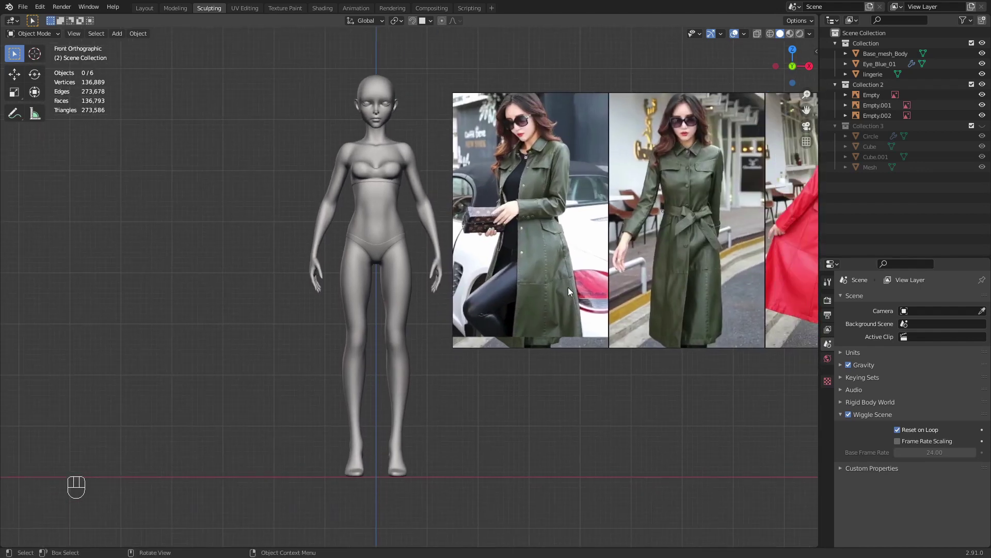
shift+middle_drag(568, 287, 481, 308)
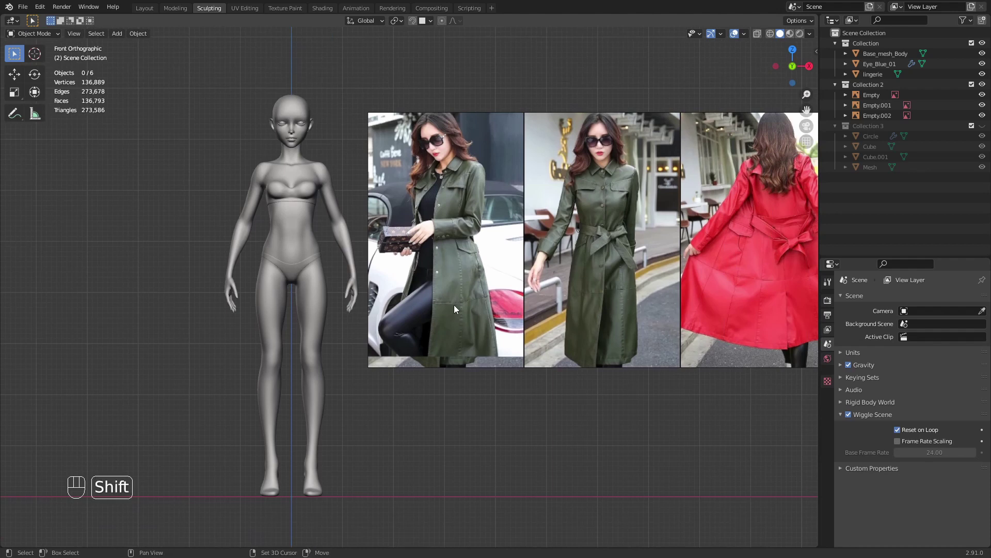
shift+middle_drag(454, 304, 482, 305)
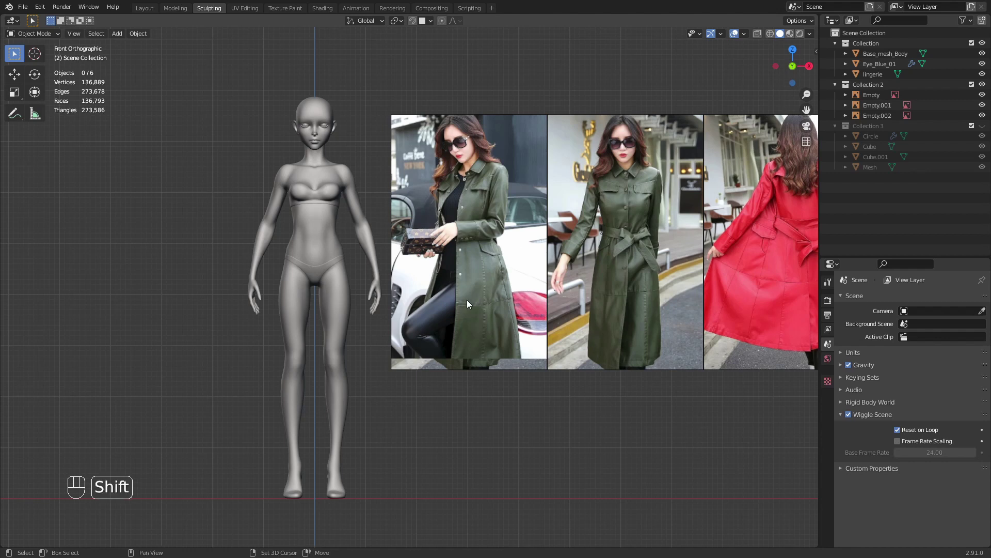
shift+middle_drag(467, 300, 498, 295)
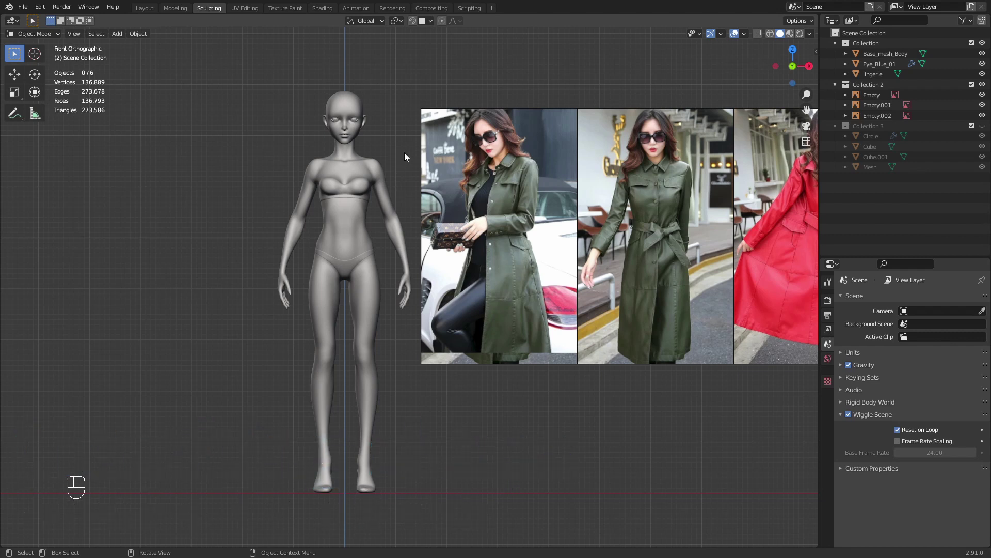
key(shift+a)
mouse_move(508, 278)
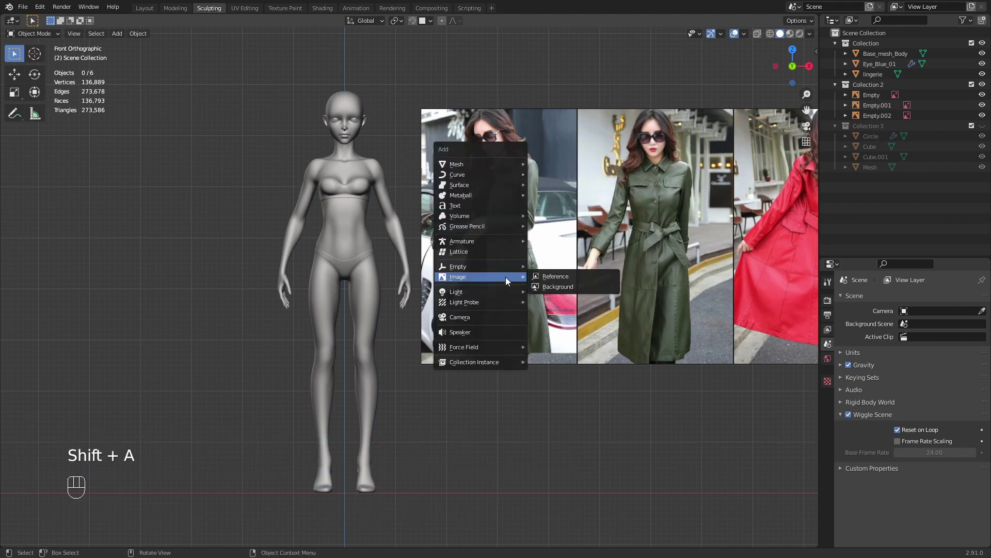
click(557, 277)
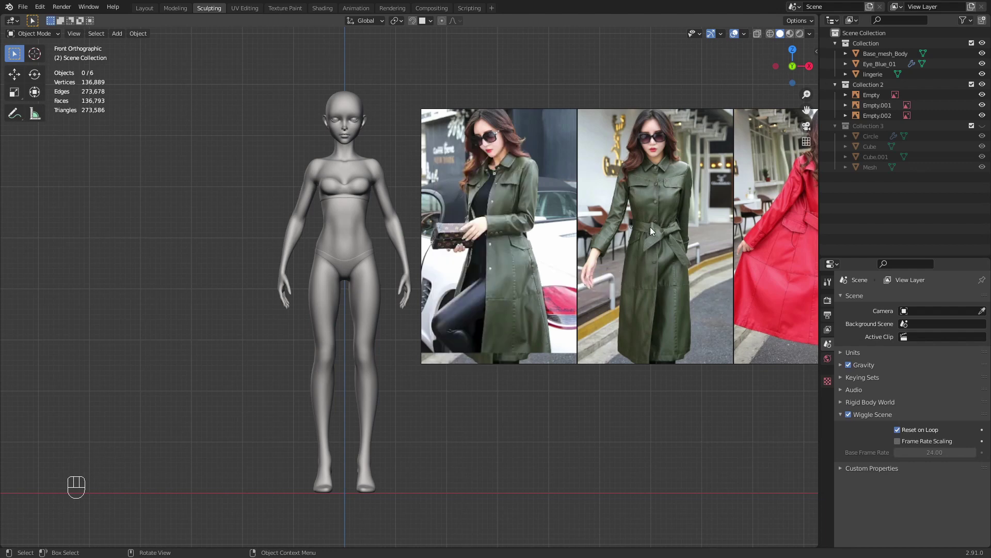
click(698, 457)
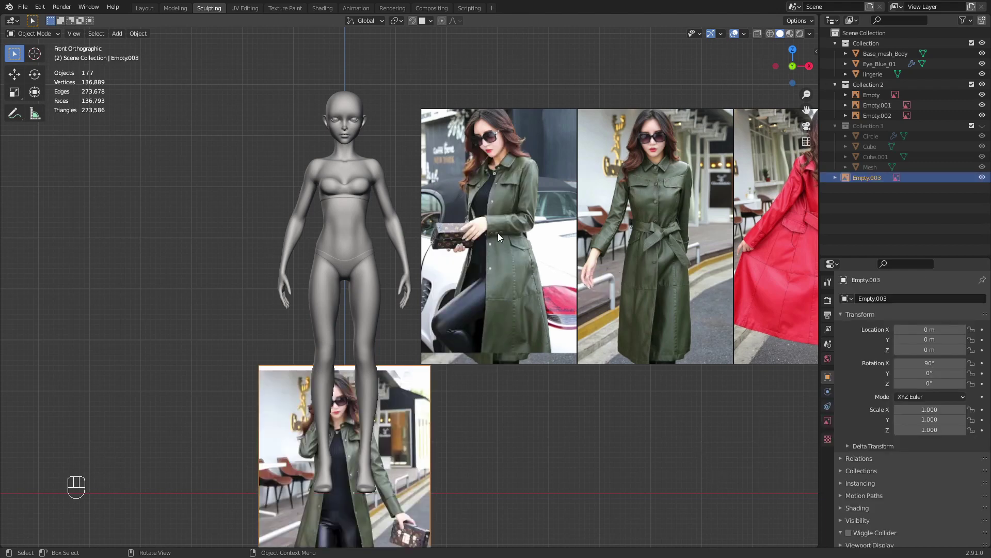
- Position the new reference image behind the body and below the other coat photos, at about X 4.77 m, Y 4.32 m, Z 0 m
shift+middle_drag(491, 354, 453, 363)
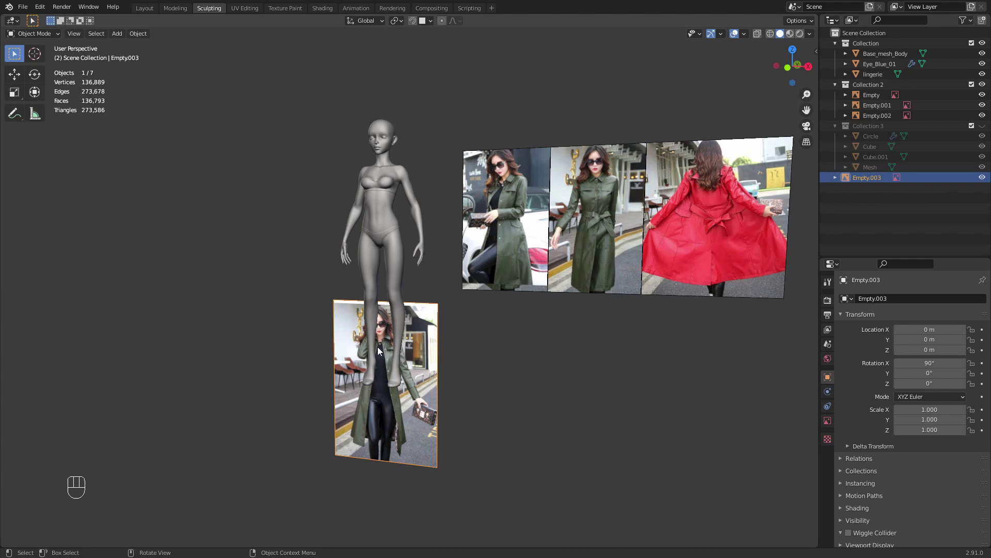
key(KP_3)
key(g)
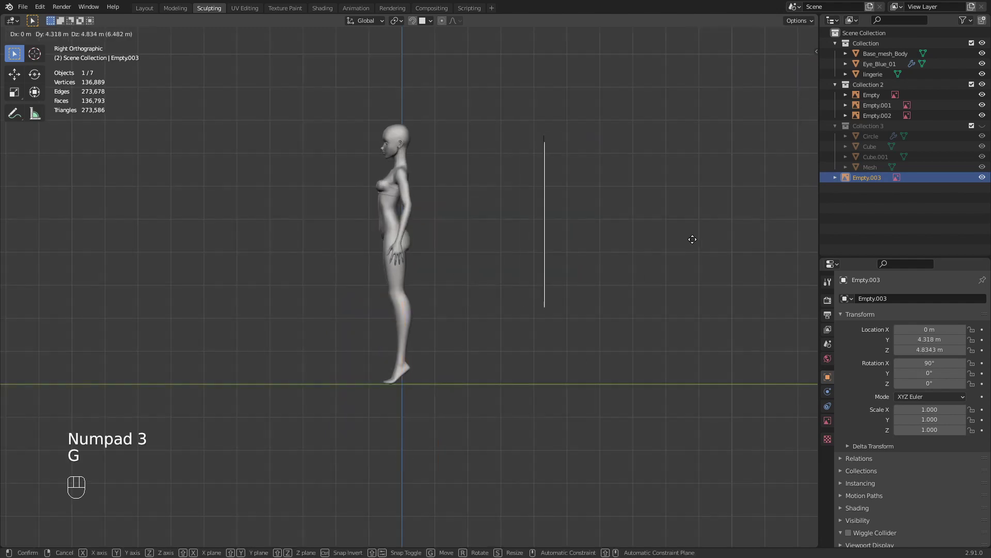
click(693, 239)
middle_drag(644, 245, 573, 301)
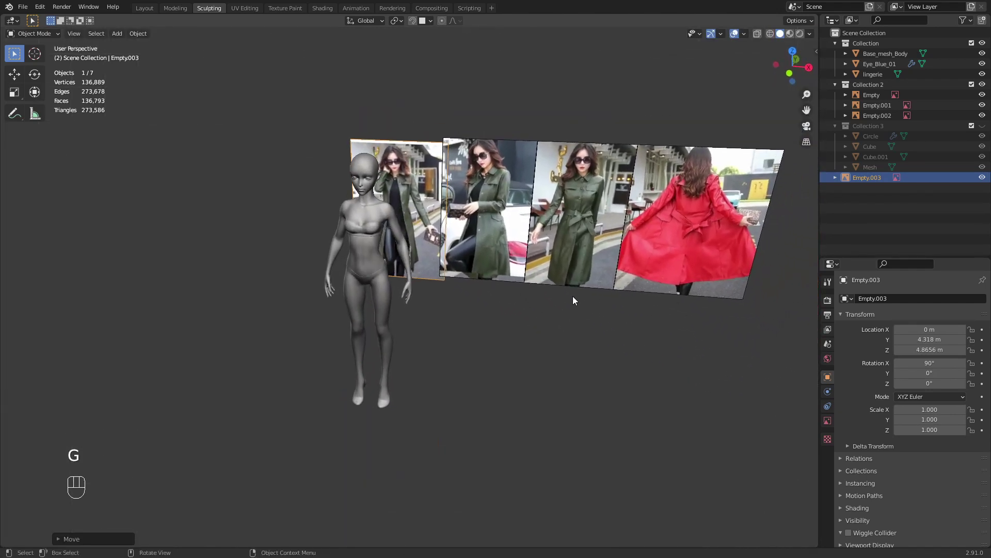
key(KP_1)
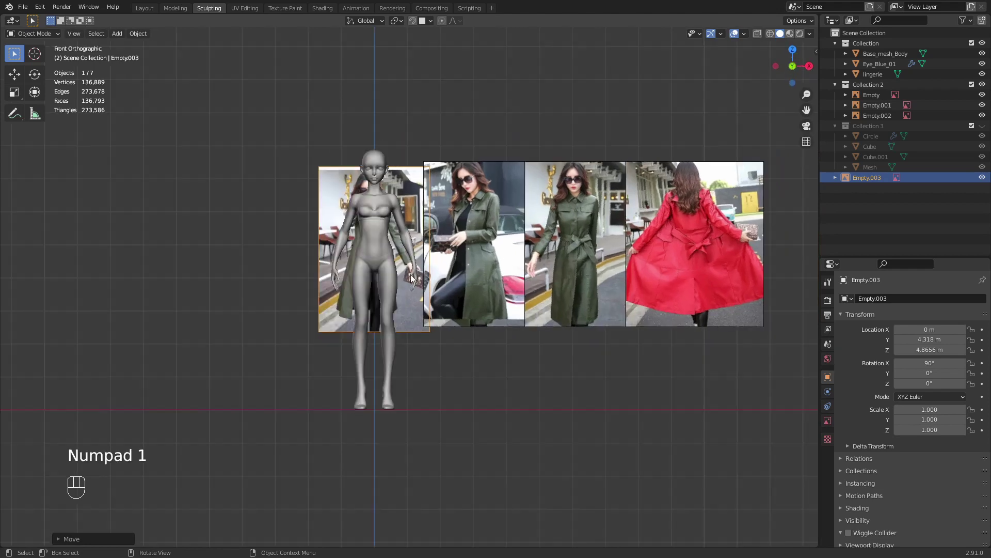
key(g)
click(576, 458)
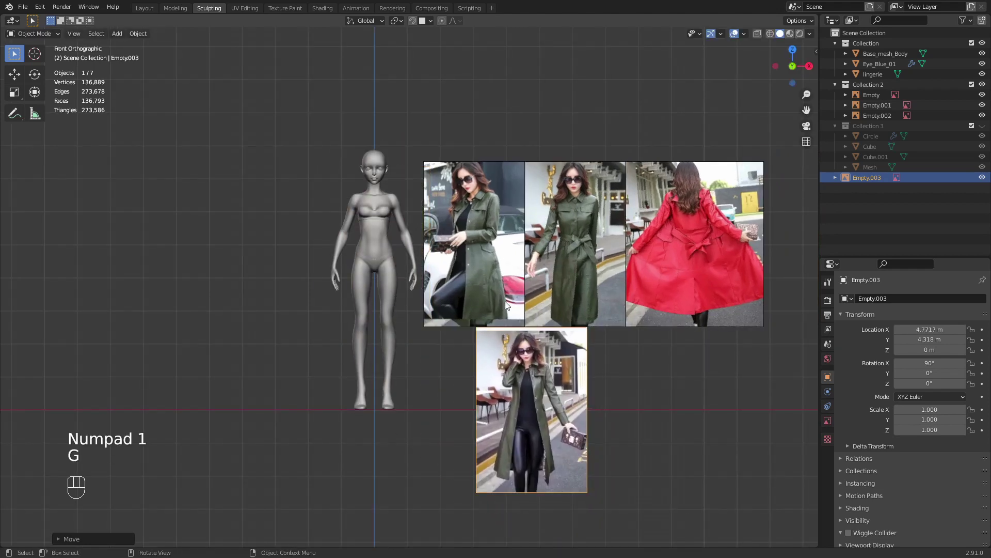
- Clear the selection and save the file with the reference images in place
shift+middle_drag(479, 362, 501, 348)
scroll(444, 313, up, 3)
shift+middle_drag(444, 313, 450, 374)
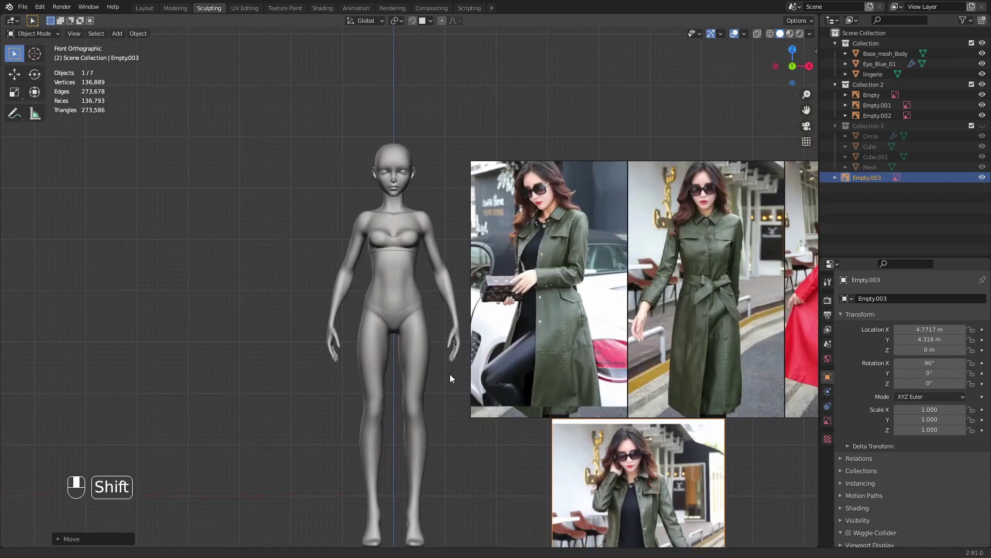
key(alt+a)
shift+middle_drag(445, 336, 541, 309)
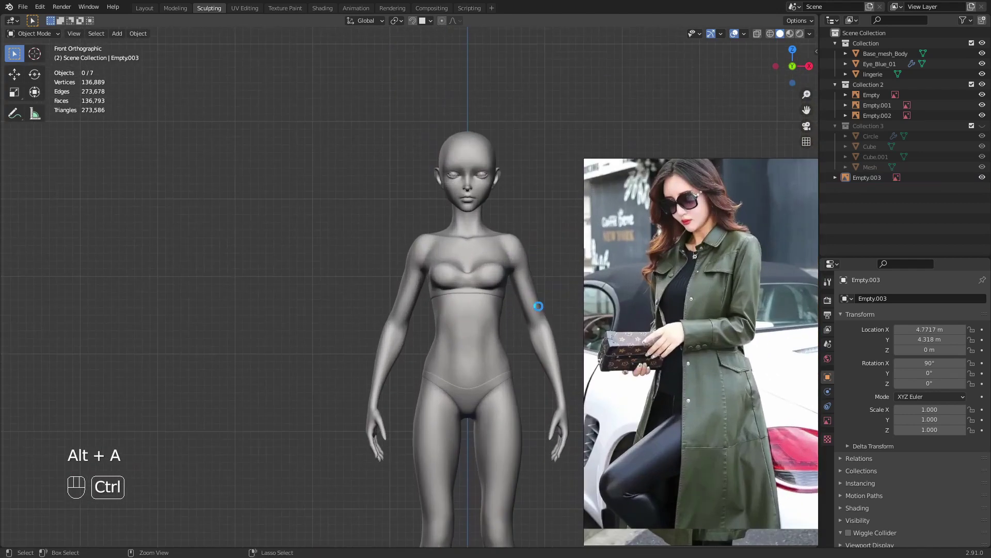
key(ctrl+s)
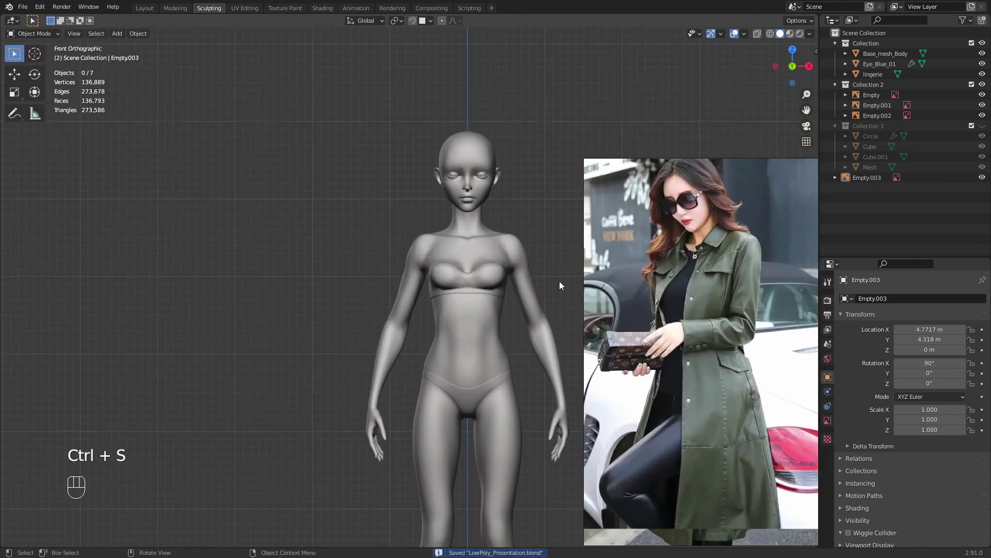
shift+middle_drag(513, 319, 528, 287)
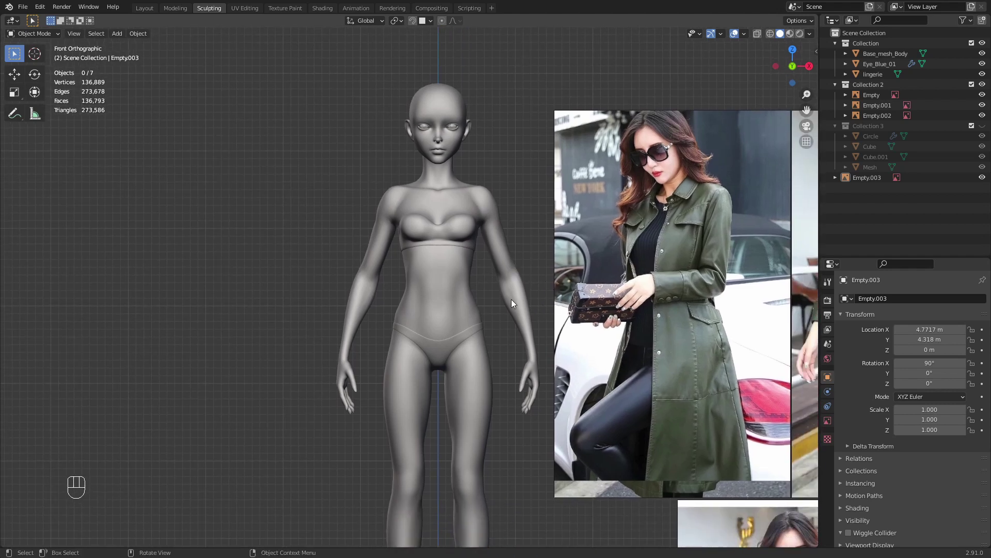
middle_drag(511, 299, 479, 318)
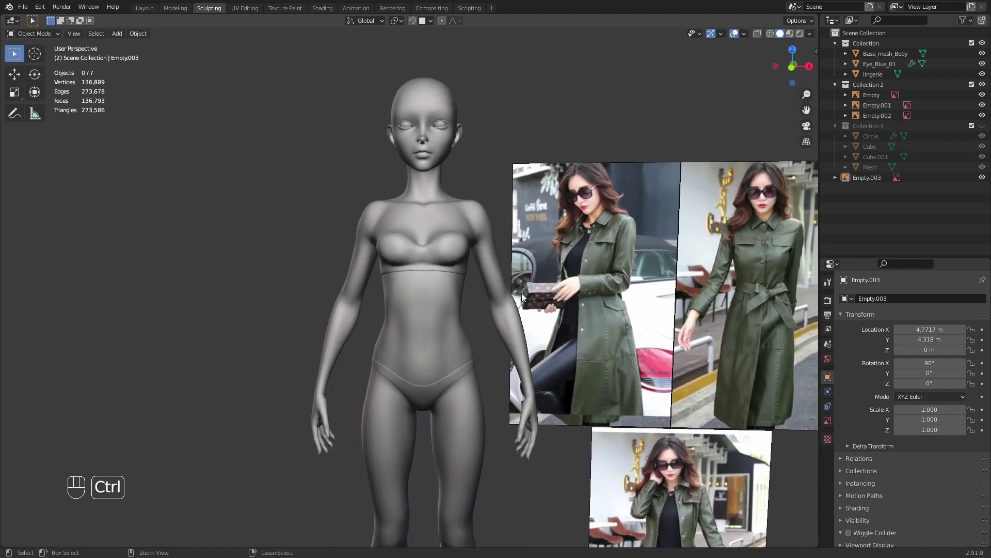
key(ctrl+s)
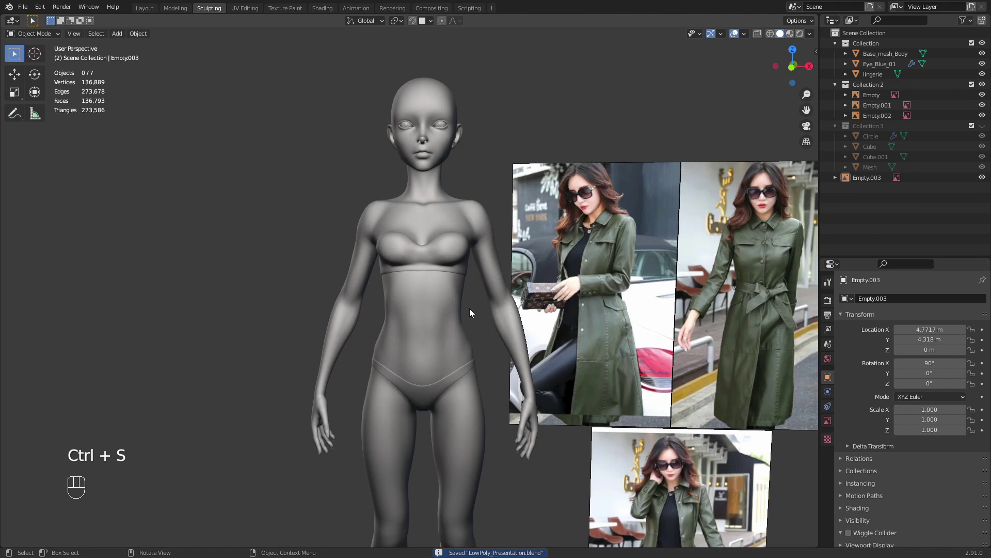
- Add a mesh circle with 8 vertices and a 1 m radius at the scene origin
shift+middle_drag(561, 245, 510, 235)
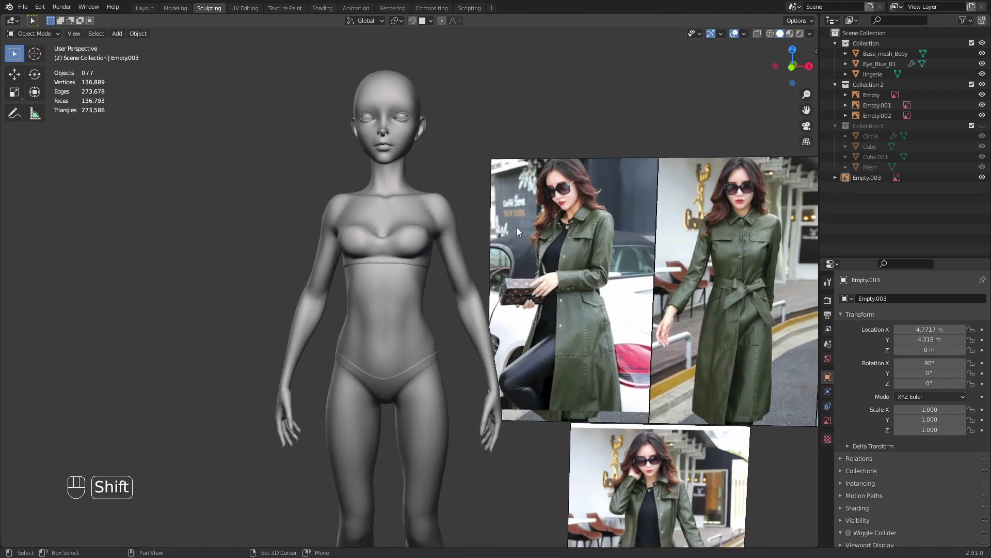
key(shift+a)
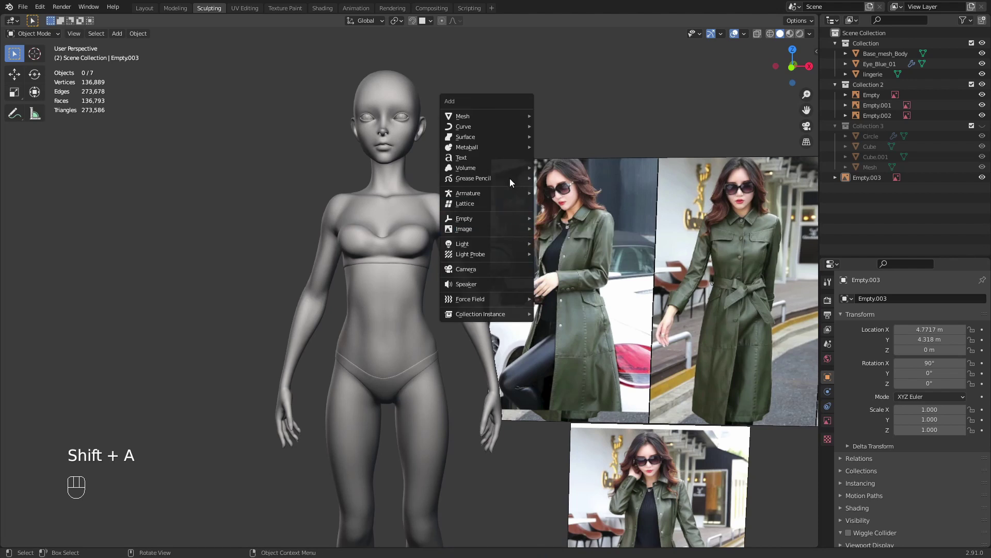
mouse_move(507, 118)
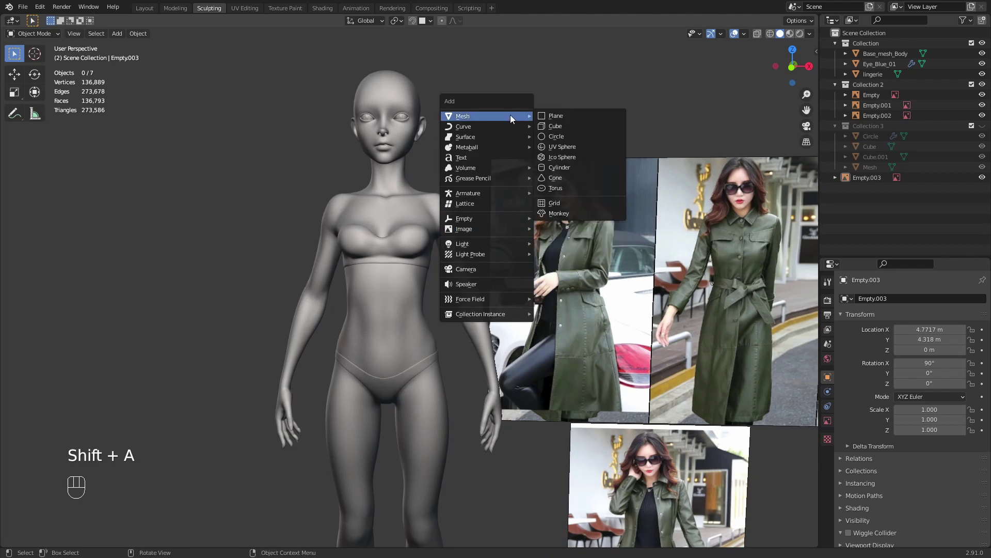
click(562, 136)
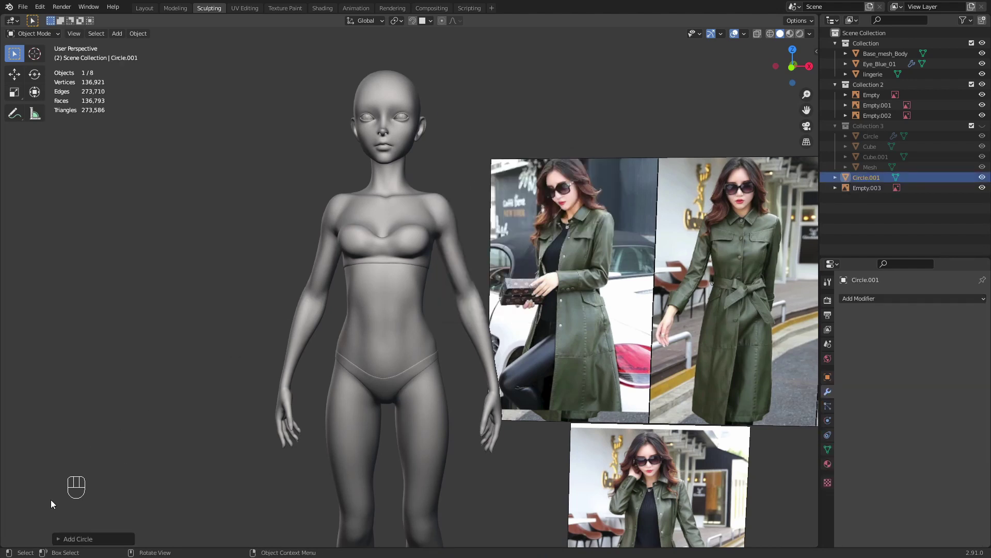
click(60, 538)
double_click(160, 425)
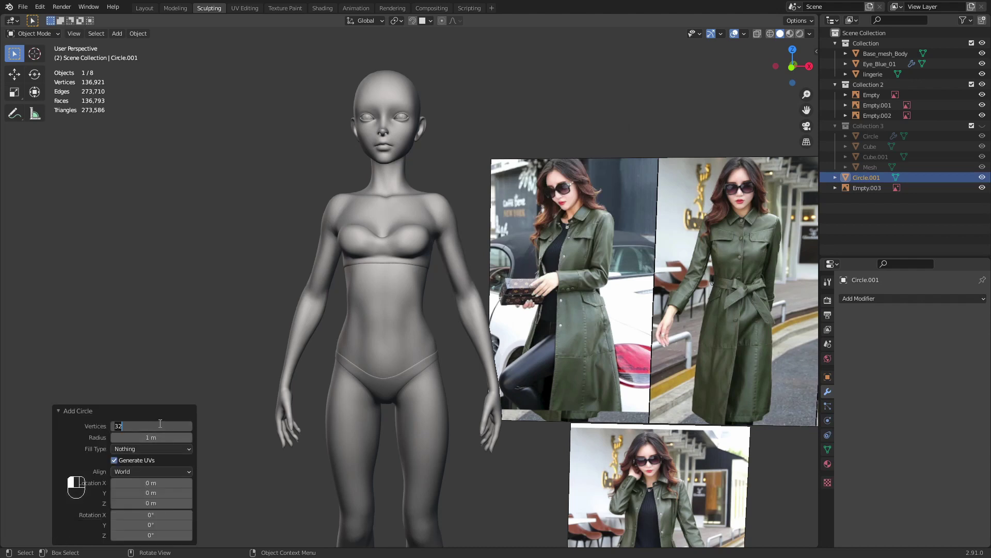
key(Return)
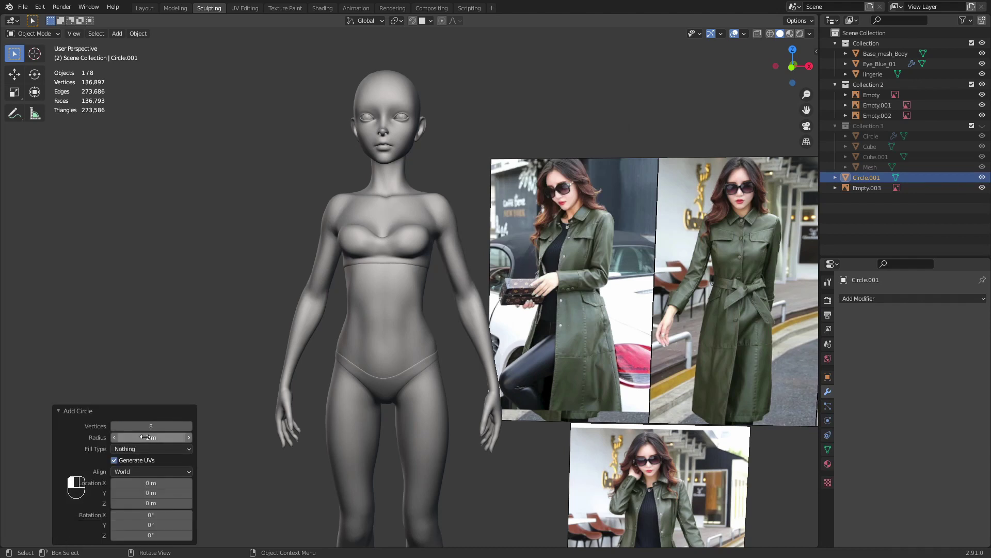
- Move all the circle's vertices in front view by about 1.12 m in X and 5.53 m in Z, beside the torso
middle_drag(508, 293, 524, 304)
middle_drag(524, 305, 489, 298)
key(KP_1)
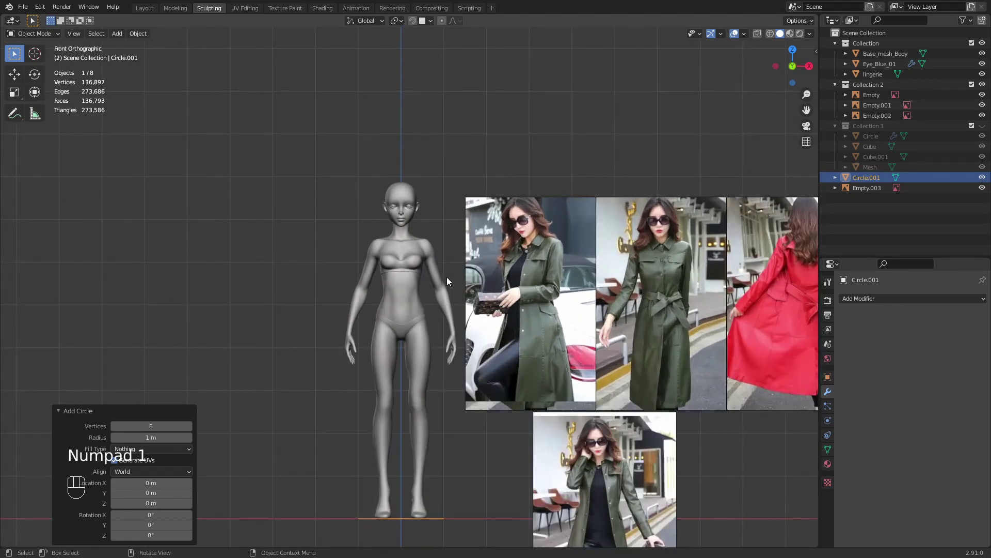
key(Tab)
shift+middle_drag(510, 391, 545, 327)
key(g)
click(526, 272)
- Tilt the circle and shift it so it lies across the character's upper arm, square to the arm's direction
scroll(513, 314, up, 2)
scroll(547, 328, up, 1)
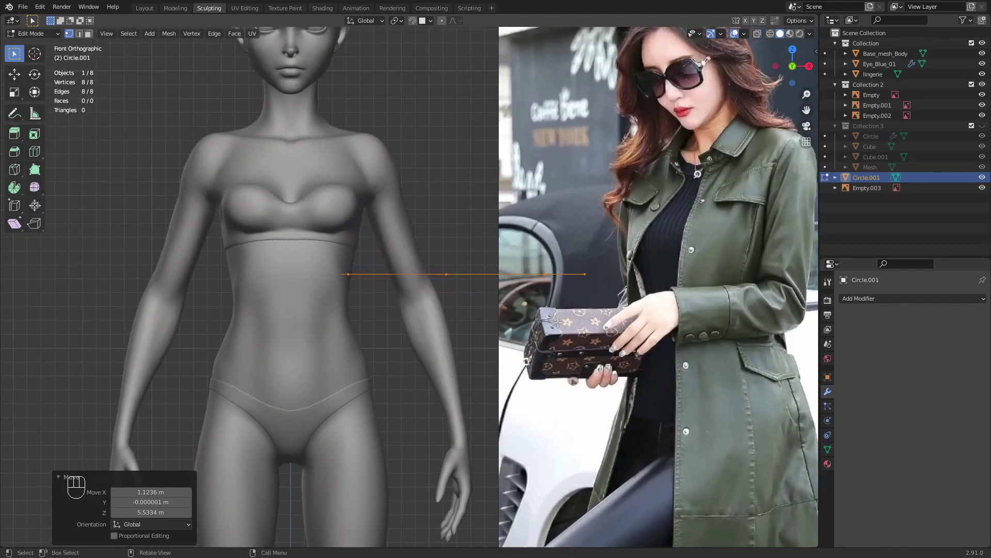
key(r)
key(g)
key(r)
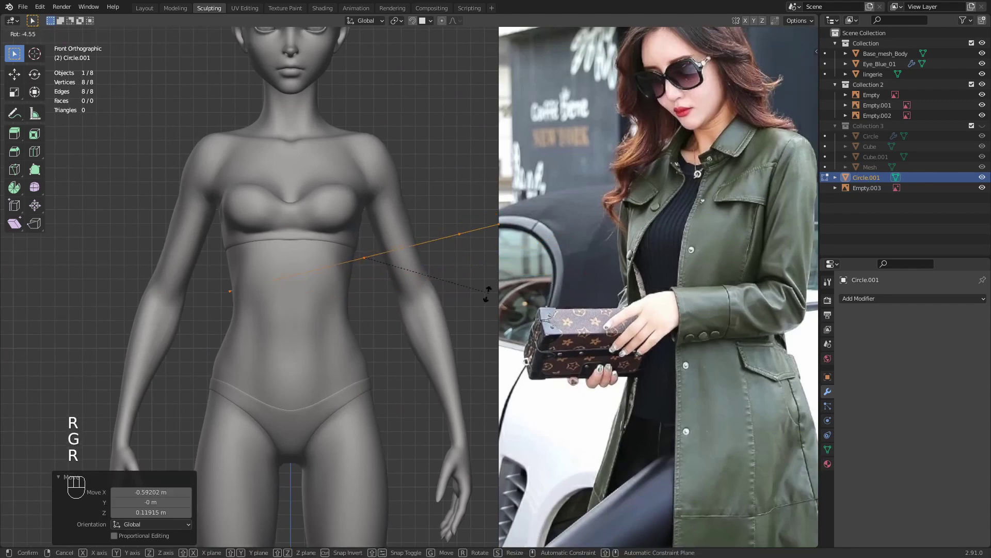
click(488, 292)
key(g)
click(521, 287)
key(r)
click(526, 301)
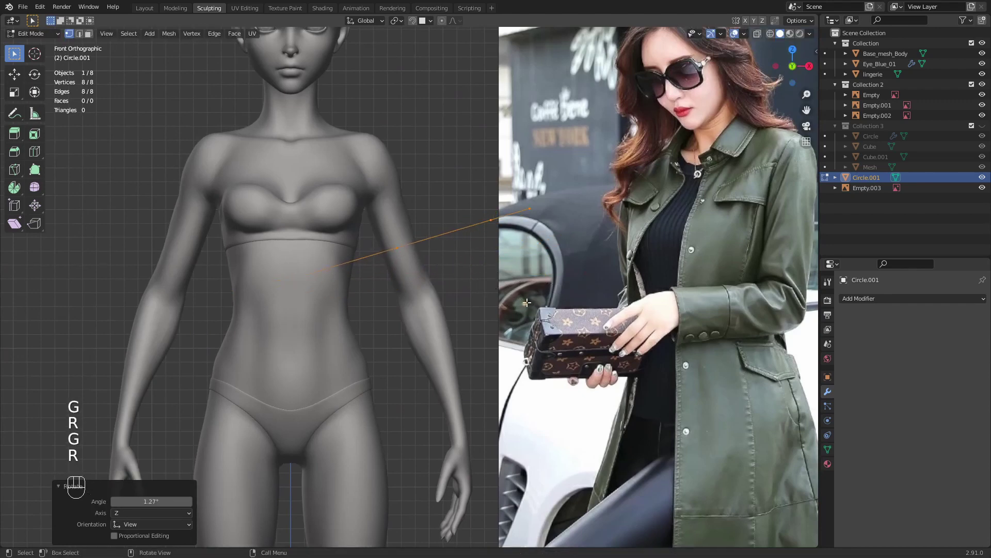
- Scale the circle uniformly to about 0.155 and move it up onto the character's upper arm
key(s)
click(417, 255)
key(g)
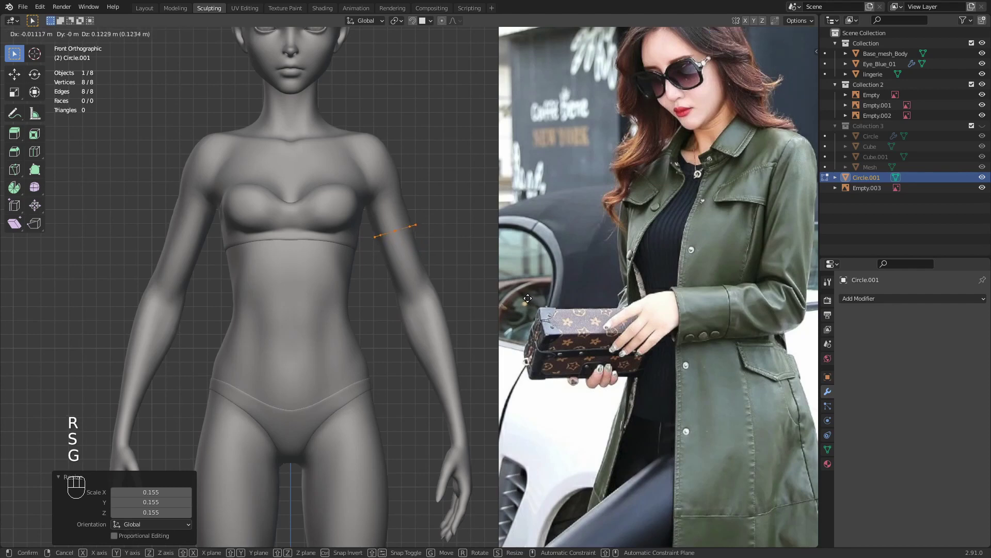
click(525, 290)
- Fine-tune the circle's size, position and tilt in front view so it spans the upper arm's width just below the armpit
ctrl+middle_drag(467, 290, 517, 308)
key(g)
key(s)
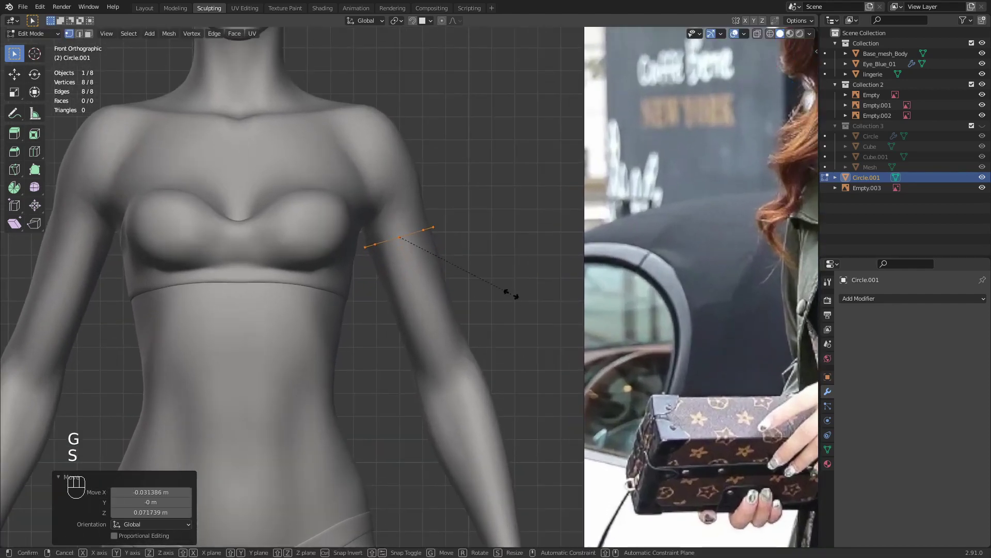
click(507, 283)
key(g)
click(500, 283)
key(r)
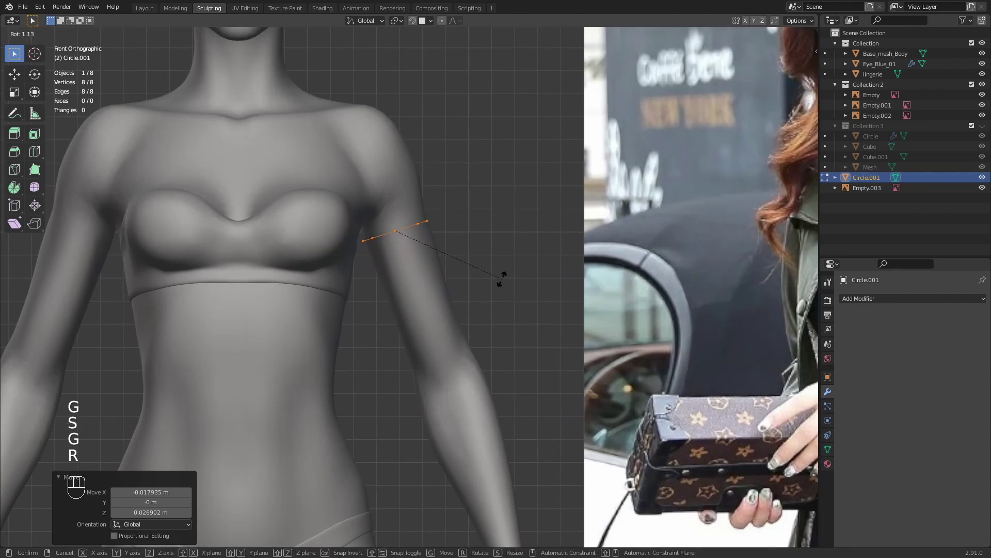
click(502, 278)
key(g)
click(504, 279)
key(g)
right_click(507, 276)
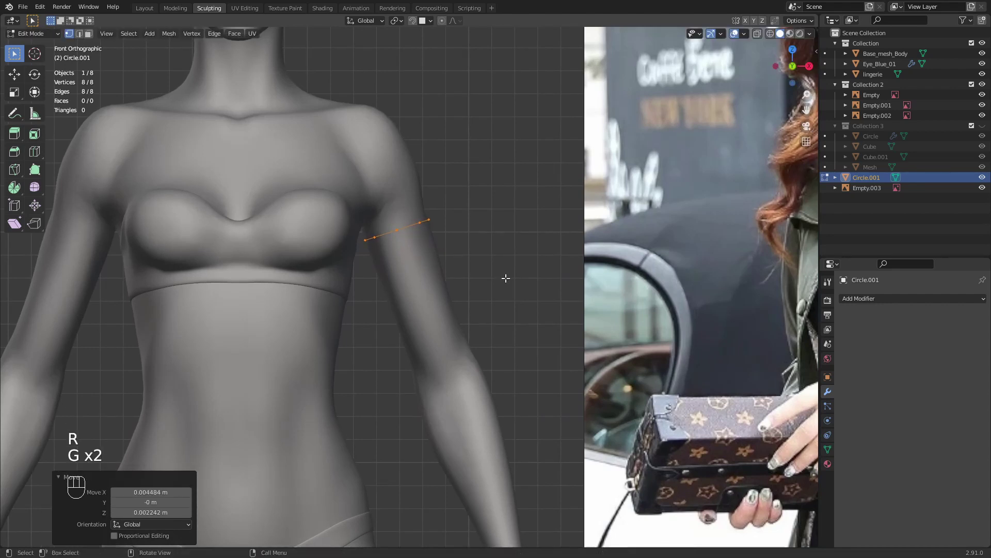
- Raise the circle slightly toward the armpit, then refine its size and tilt to wrap squarely around the arm
key(g)
click(503, 266)
key(g)
click(504, 272)
key(s)
click(501, 279)
key(g)
click(501, 282)
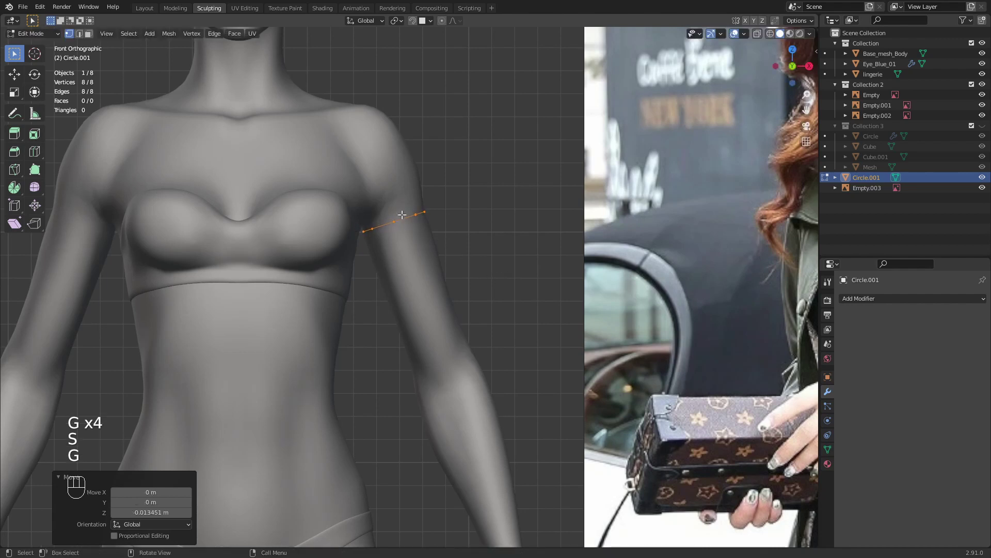
key(r)
click(500, 313)
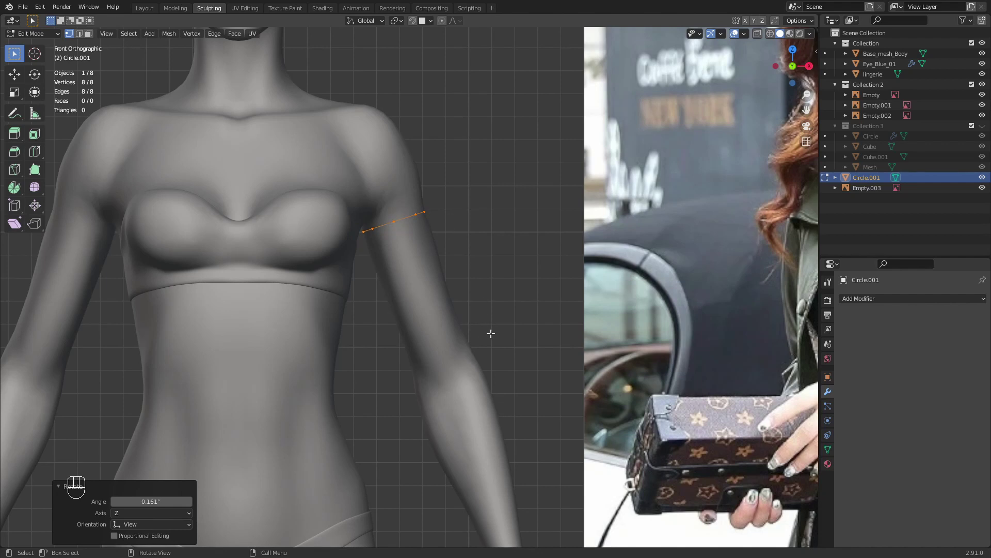
- Extrude the circle down the upper arm to the elbow, about 0.21 m in X and -0.59 m in Z
shift+middle_drag(490, 334, 483, 217)
key(e)
click(531, 386)
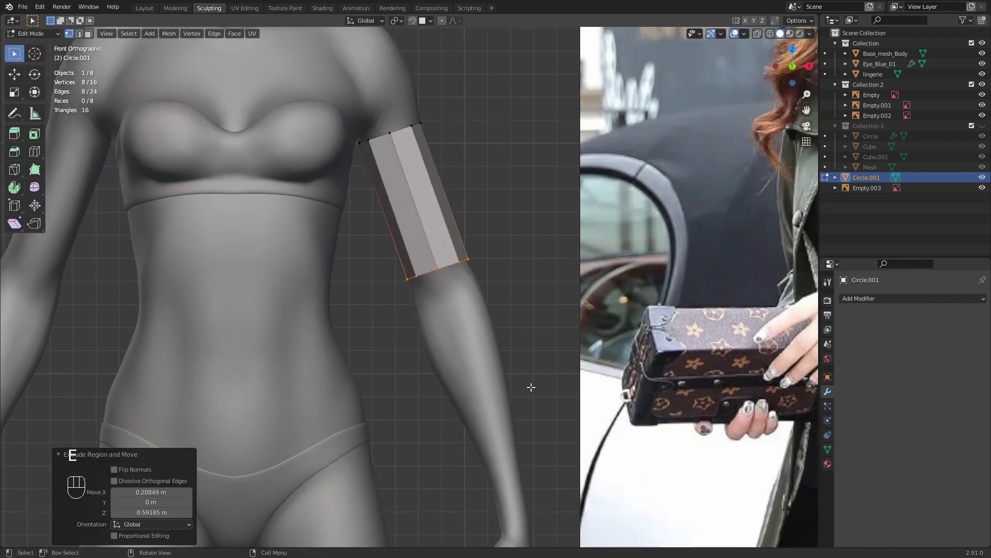
key(g)
click(529, 392)
- In side view, move the elbow edge loop back onto the arm and rotate it about 6.6° to match the elbow
key(KP_3)
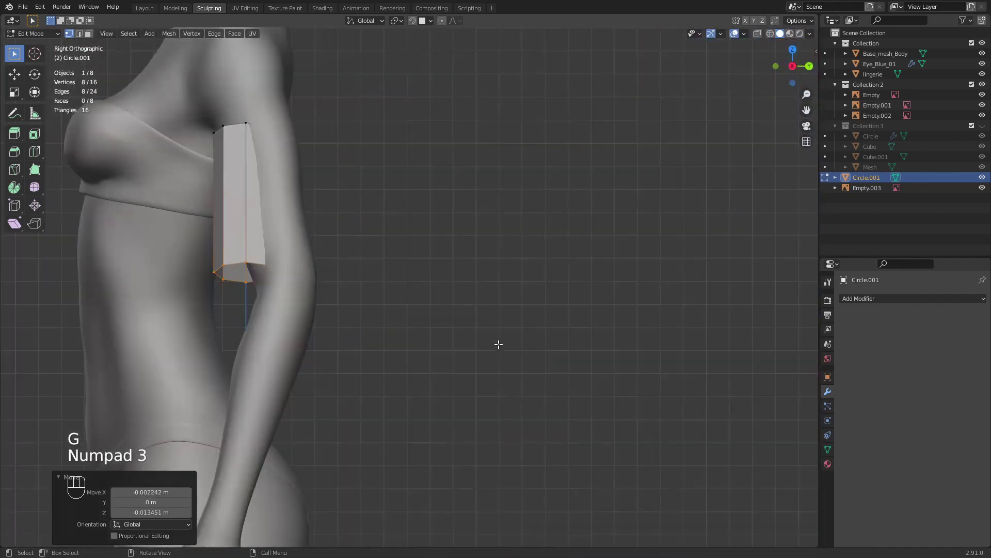
shift+middle_drag(348, 254, 476, 321)
key(g)
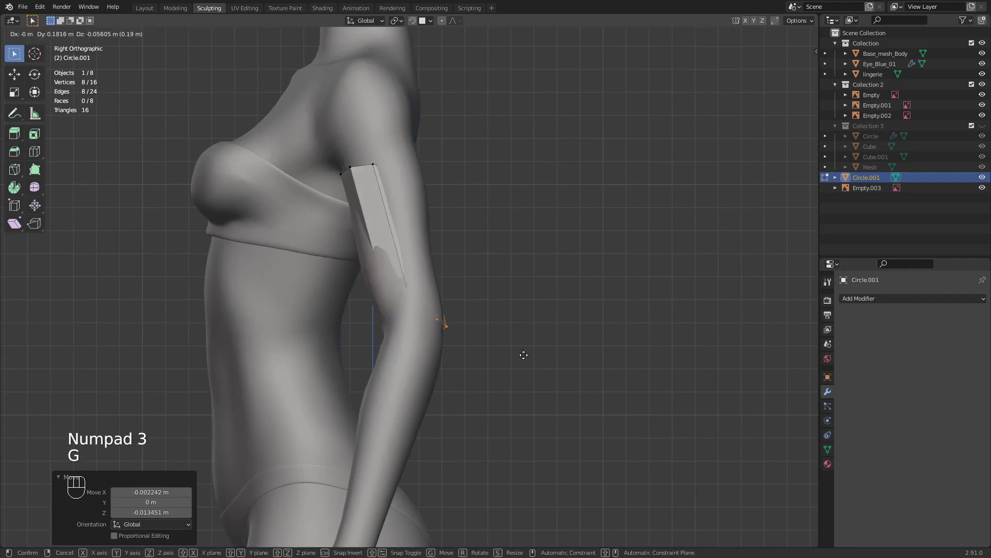
click(522, 356)
key(r)
click(519, 344)
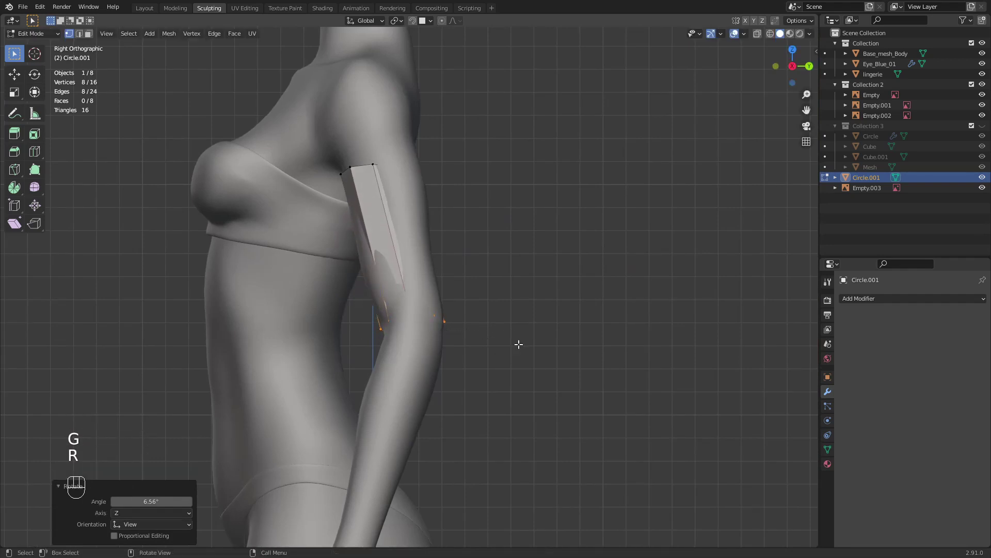
- Shift the sleeve's upper edge loop about 0.05 m along Y to centre it on the upper arm
alt+click(387, 172)
key(g)
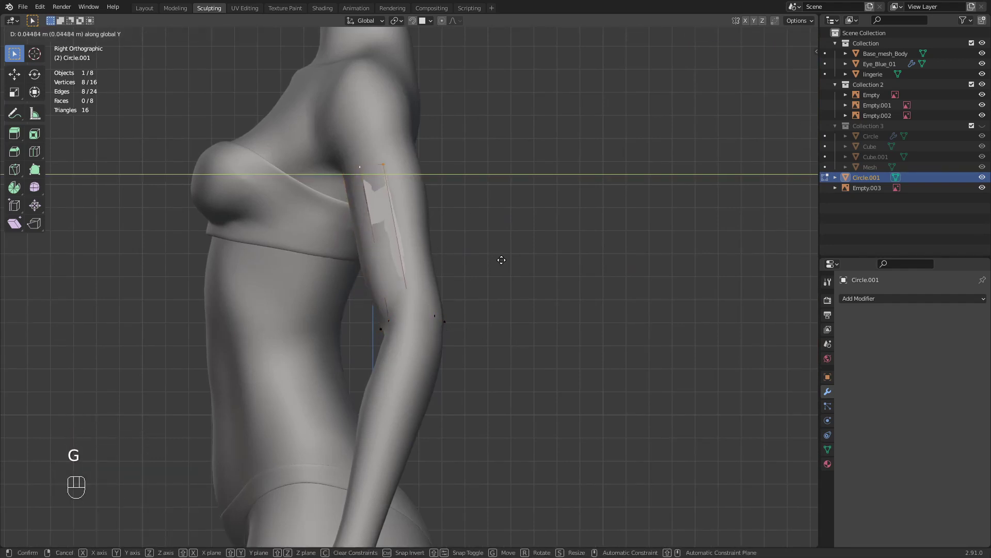
click(503, 258)
shift+middle_drag(378, 181, 391, 201)
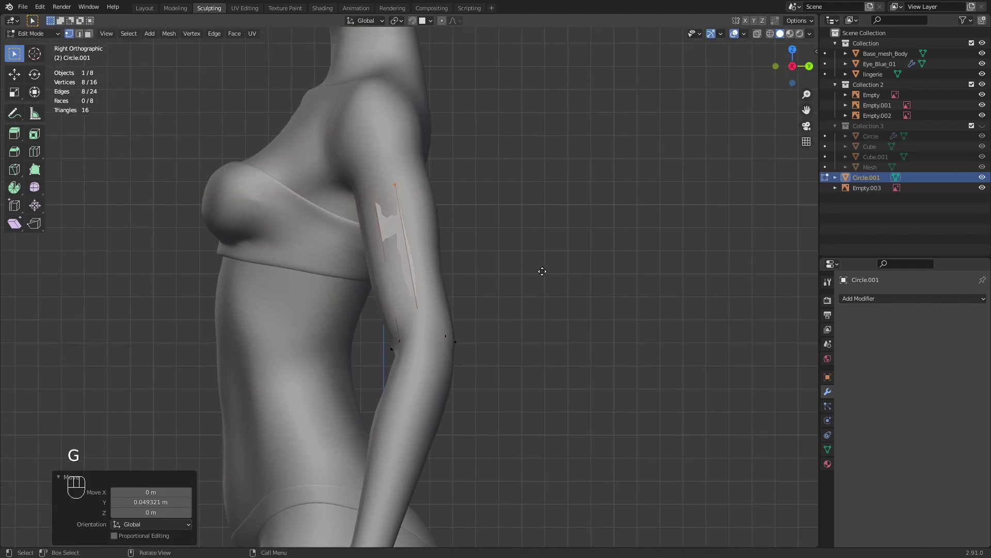
key(g)
key(y)
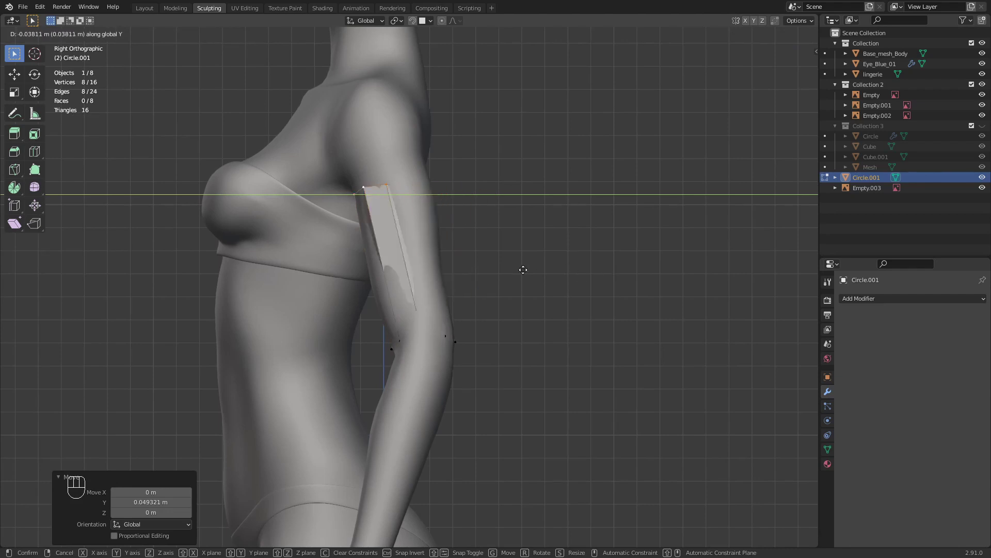
right_click(533, 278)
- Switch to wireframe display and scale the upper edge loop along Y to about 1.29 to enclose the arm
key(z)
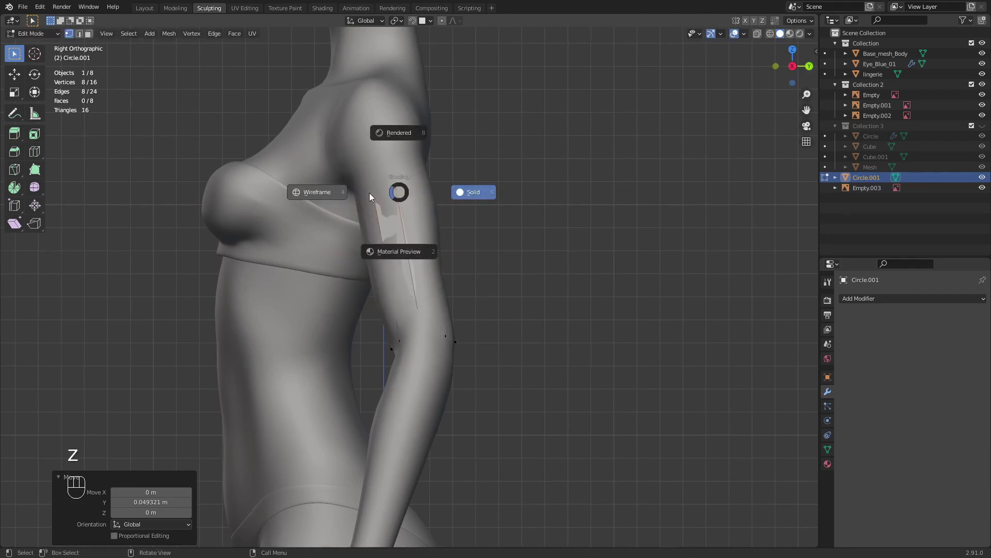
click(370, 193)
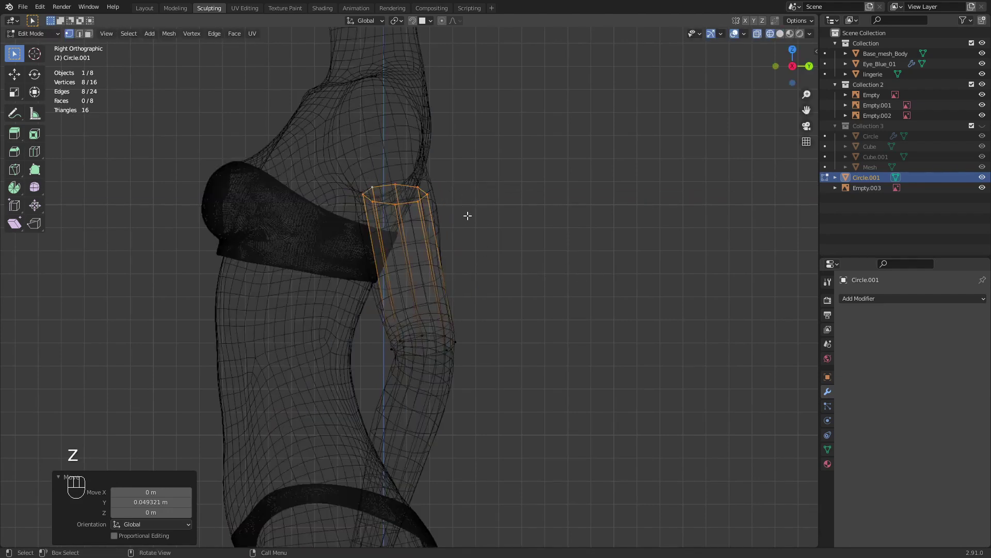
key(s)
key(y)
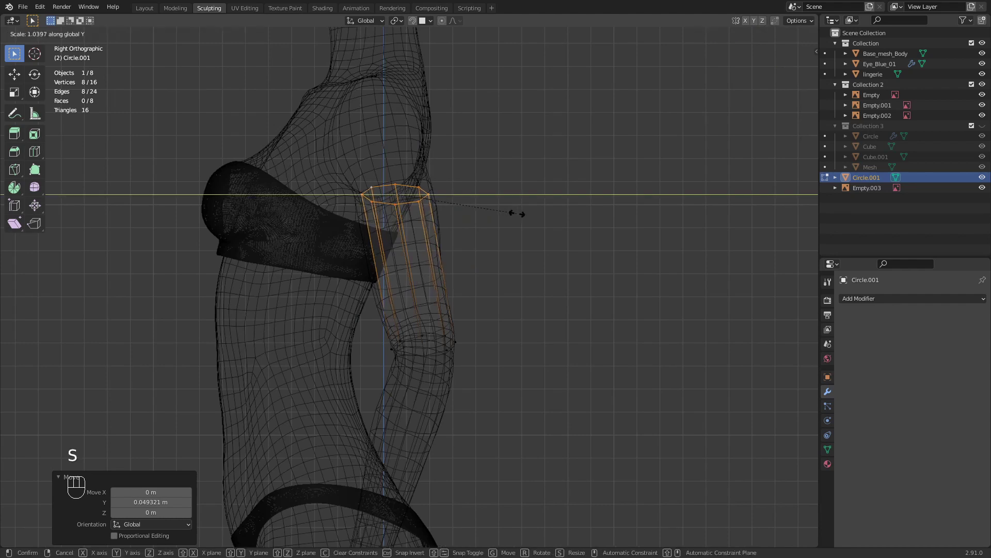
click(544, 219)
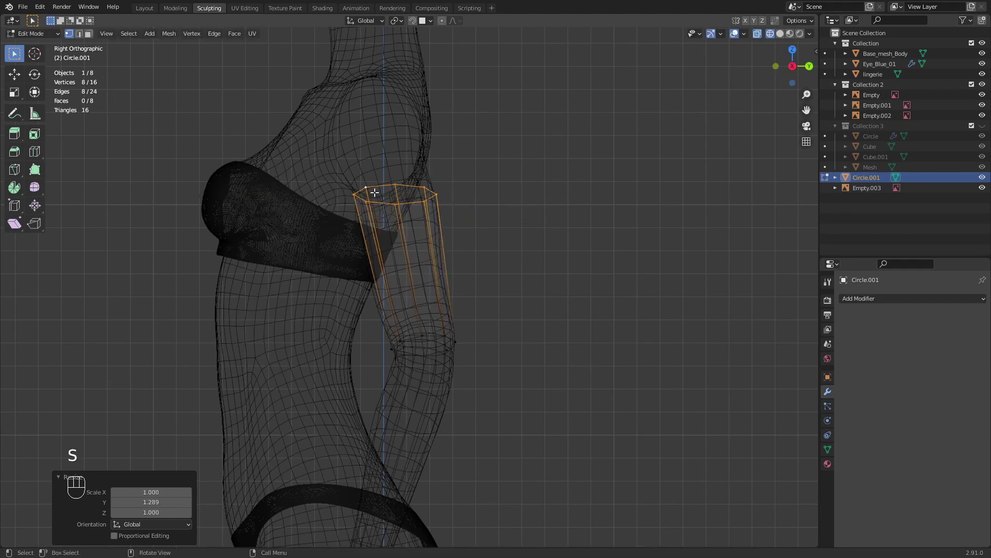
- Nudge the elbow edge loop in front view to centre it around the elbow, then return to solid shading
alt+click(432, 333)
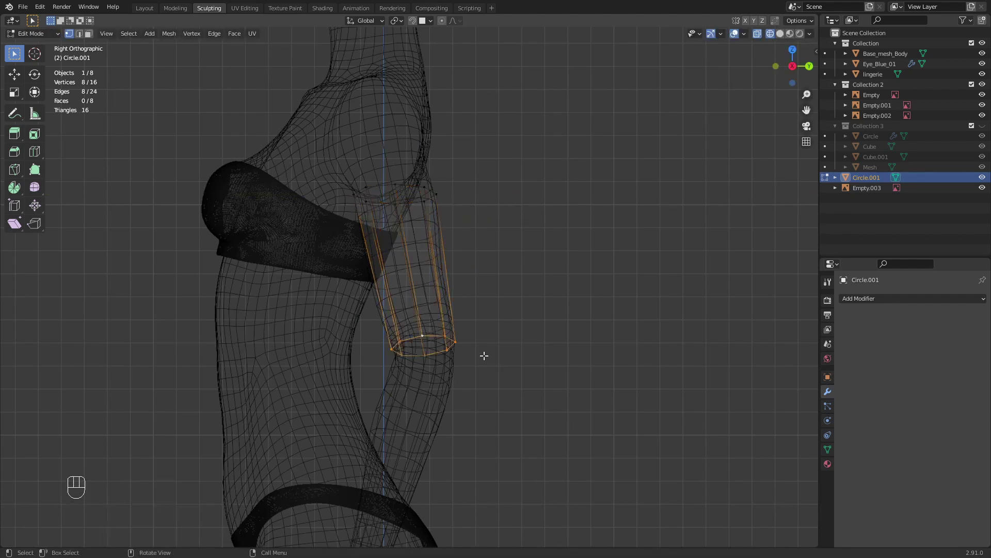
key(KP_1)
shift+middle_drag(553, 333, 597, 300)
key(g)
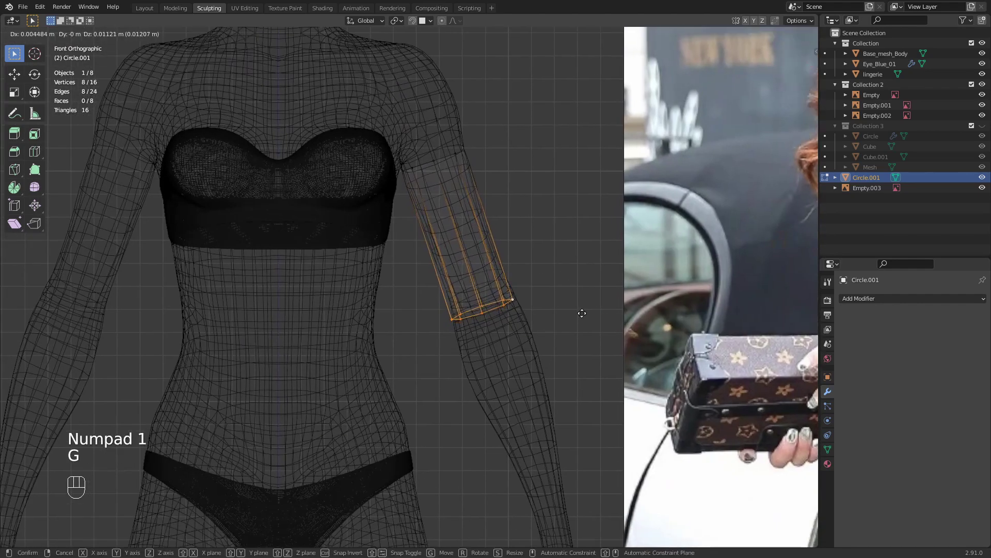
click(582, 313)
key(g)
click(585, 316)
key(z)
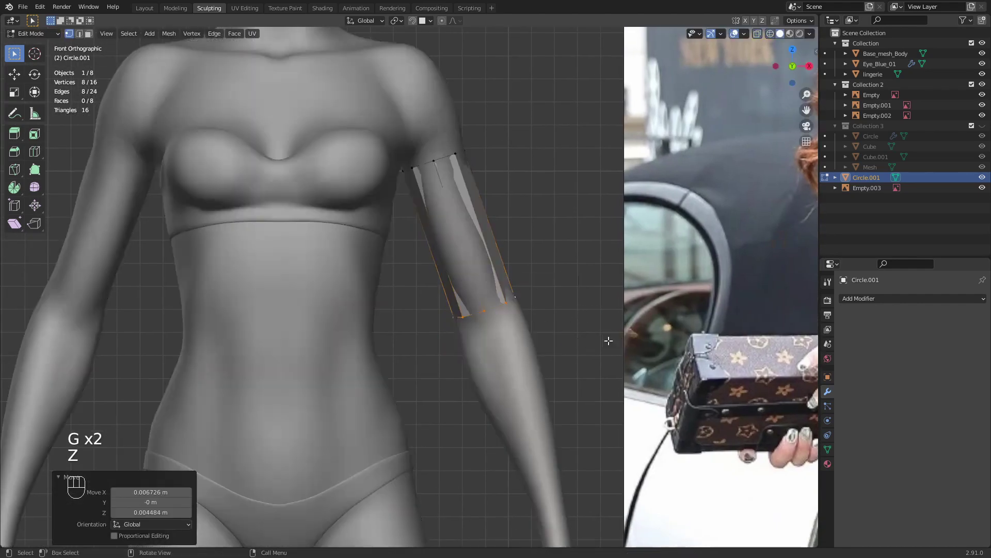
- Extrude the elbow loop down to the wrist in side view, about -0.29 m in Y and -1.14 m in Z, and rotate it about -26°
shift+middle_drag(522, 339, 514, 252)
key(KP_3)
key(e)
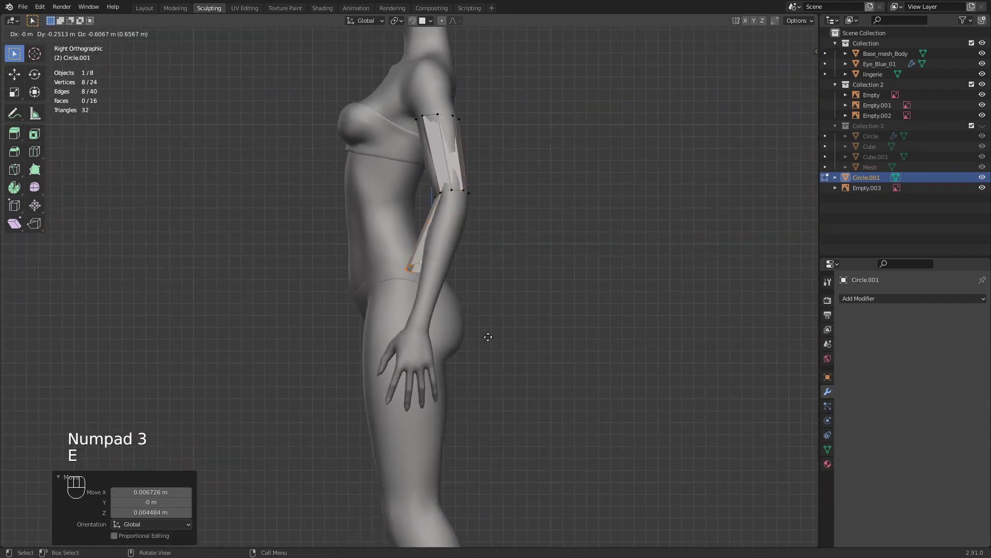
click(488, 394)
key(r)
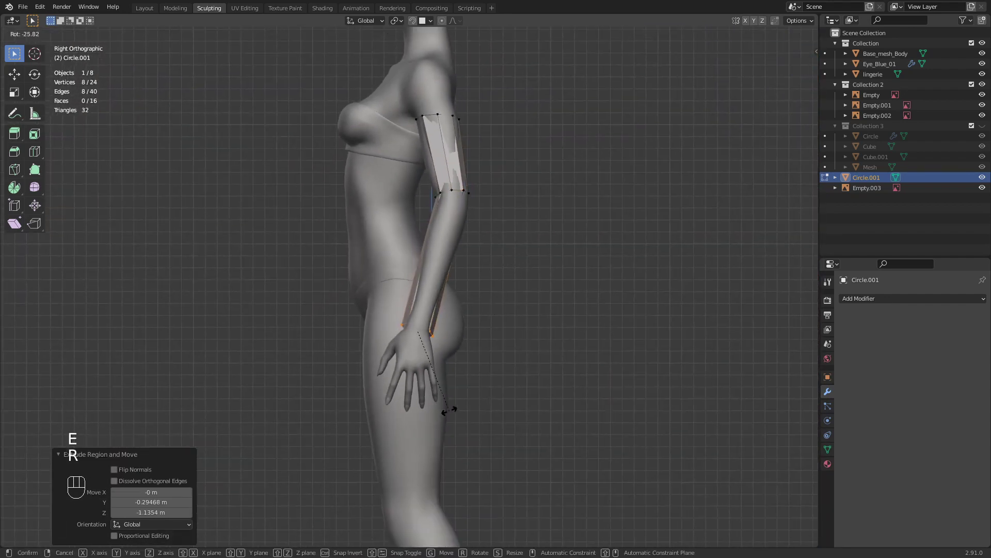
click(448, 411)
- Refine the wrist loop's rotation and position in side view, and scale it to about 0.709 to fit the wrist
ctrl+middle_drag(471, 411, 566, 354)
key(r)
key(r)
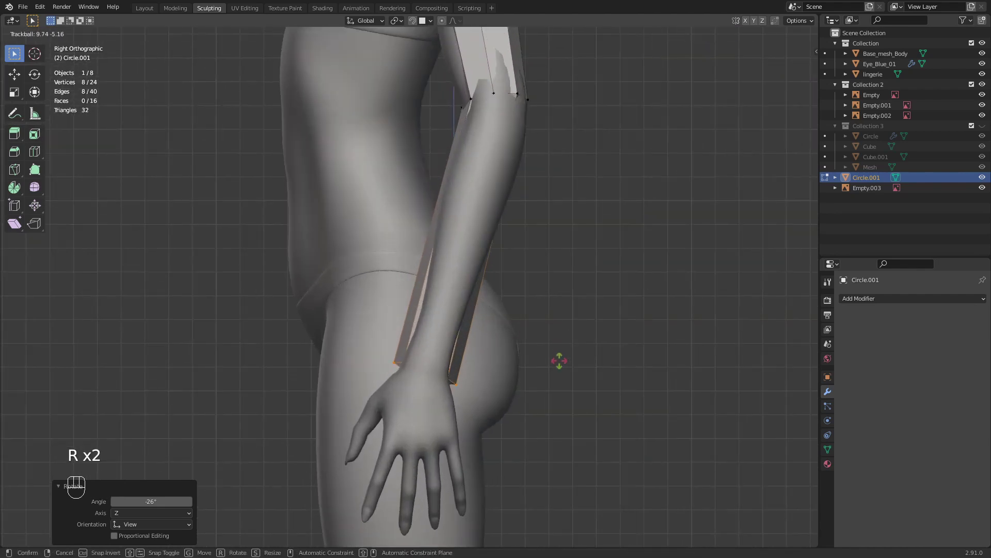
click(555, 374)
key(r)
click(539, 415)
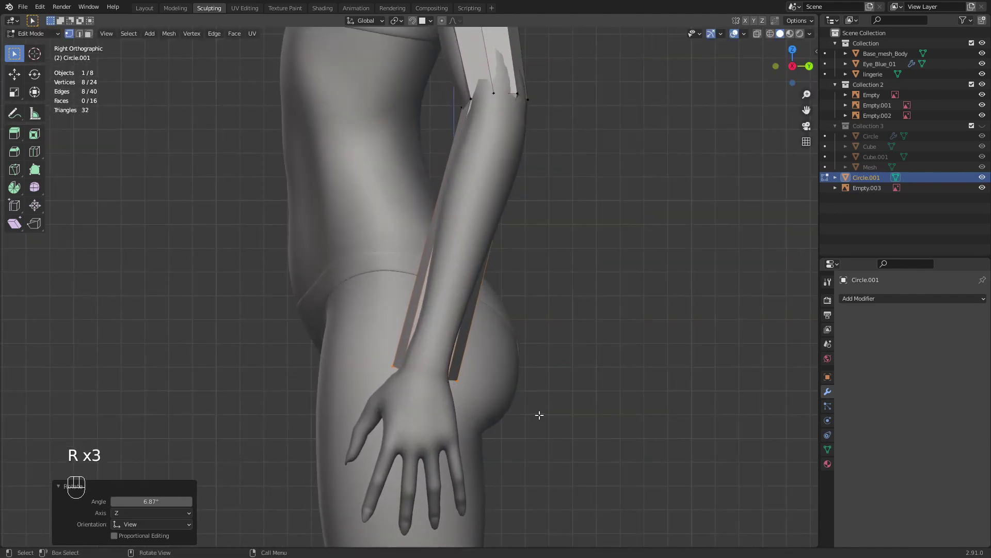
key(g)
click(537, 412)
key(r)
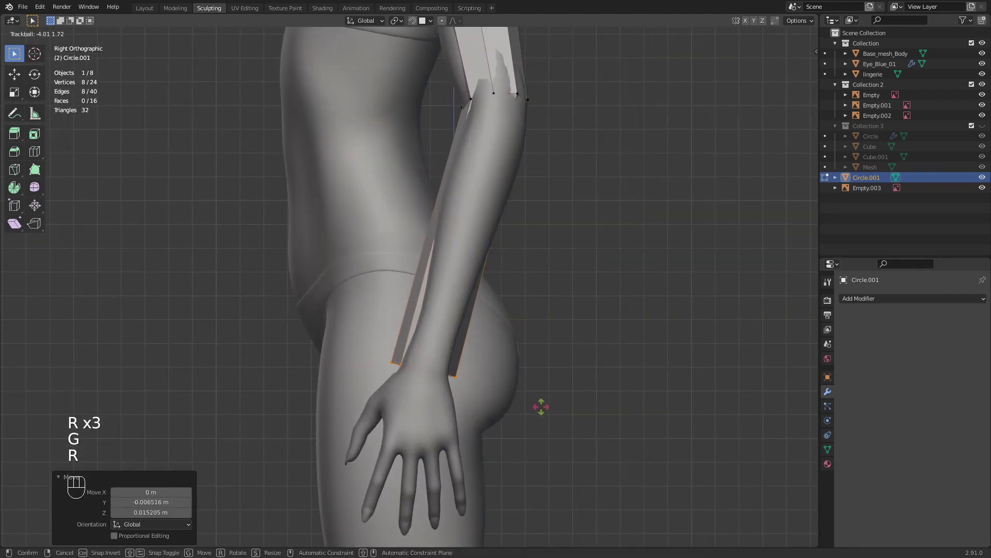
click(537, 406)
key(s)
click(518, 414)
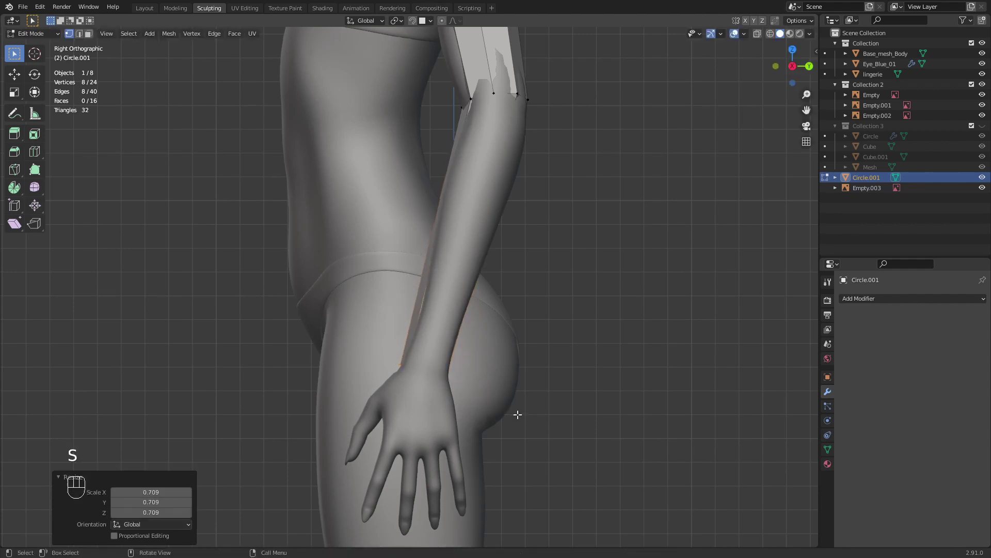
- In front view, move the wrist loop about 0.33 m in X onto the wrist and narrow it along X to about 0.7
key(KP_1)
key(g)
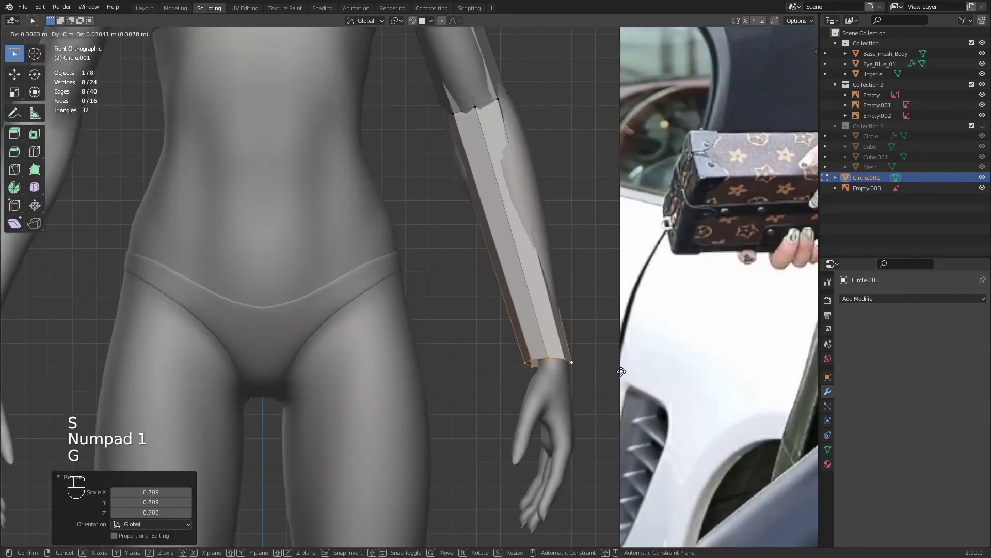
click(620, 371)
key(s)
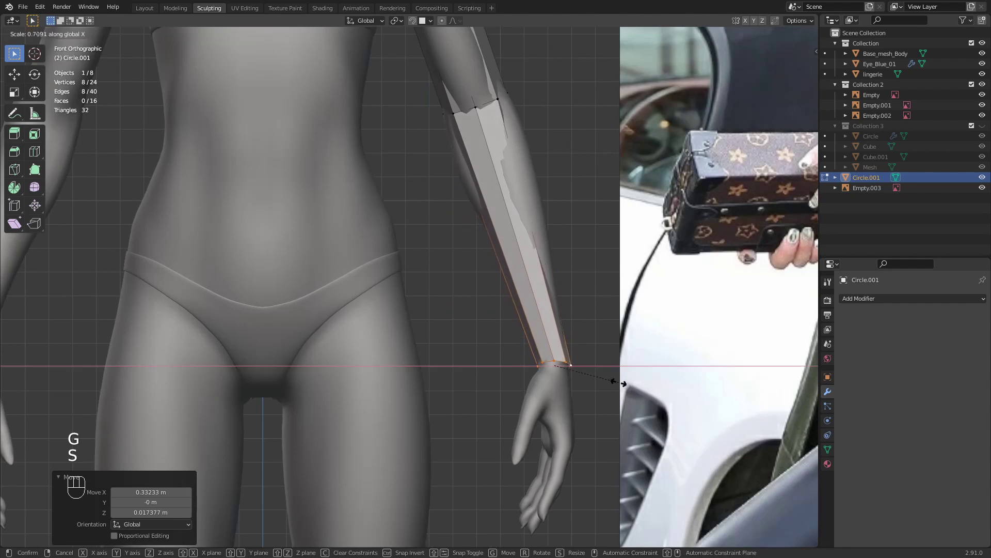
click(615, 379)
- Nudge the wrist loop and rotate it slightly in front view to square it with the forearm
key(g)
click(617, 384)
key(g)
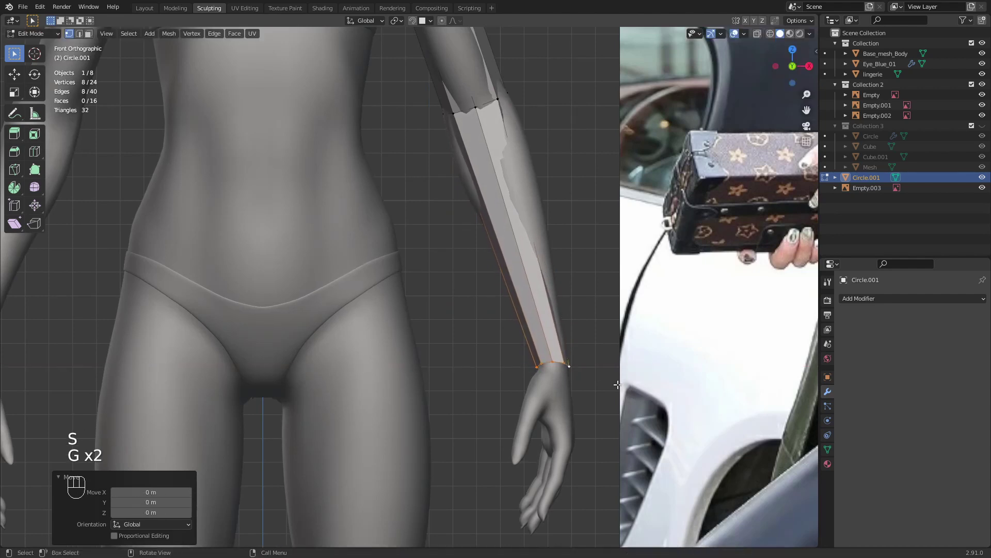
key(r)
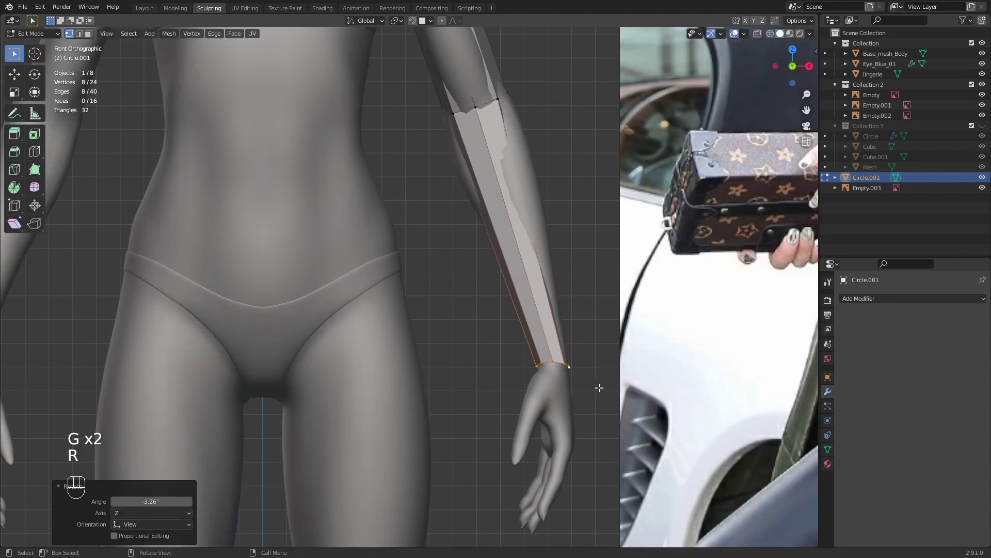
key(r)
click(596, 391)
- Centre the wrist loop around the wrist in side view with small position adjustments
key(KP_3)
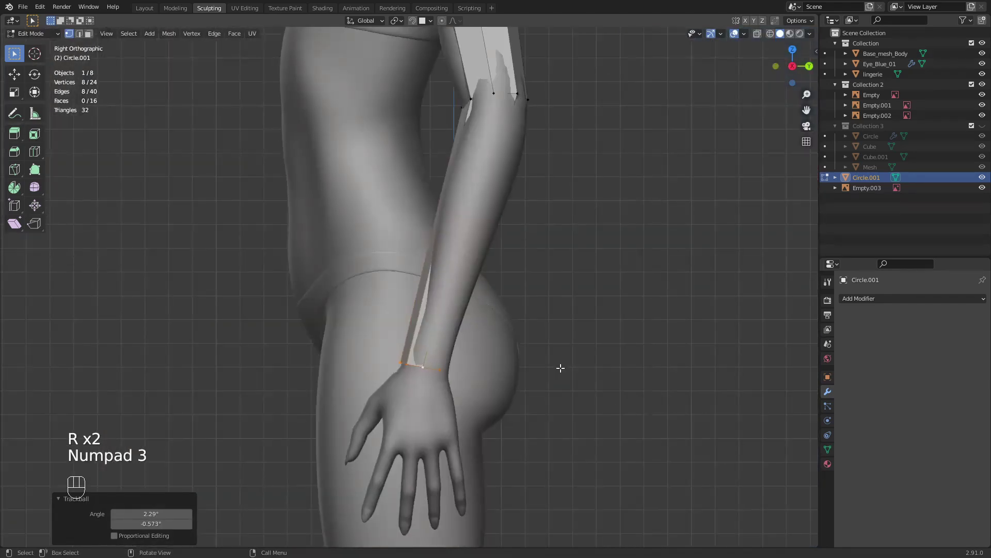
key(g)
click(556, 370)
key(g)
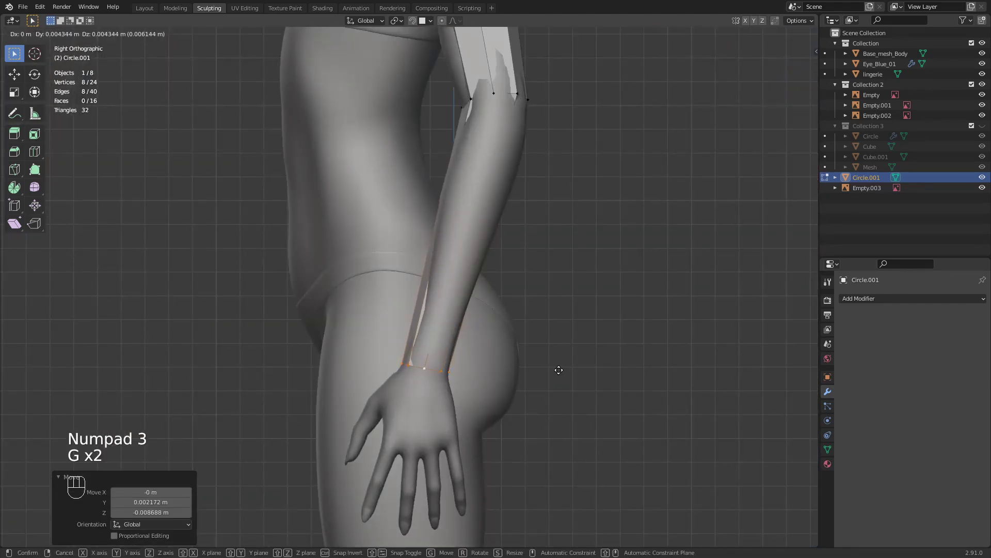
click(556, 371)
key(g)
click(554, 370)
- Add three evenly spaced loop cuts around the upper-arm section of the sleeve
middle_drag(531, 285, 605, 370)
scroll(535, 392, down, 4)
shift+middle_drag(568, 328, 588, 360)
key(ctrl+r)
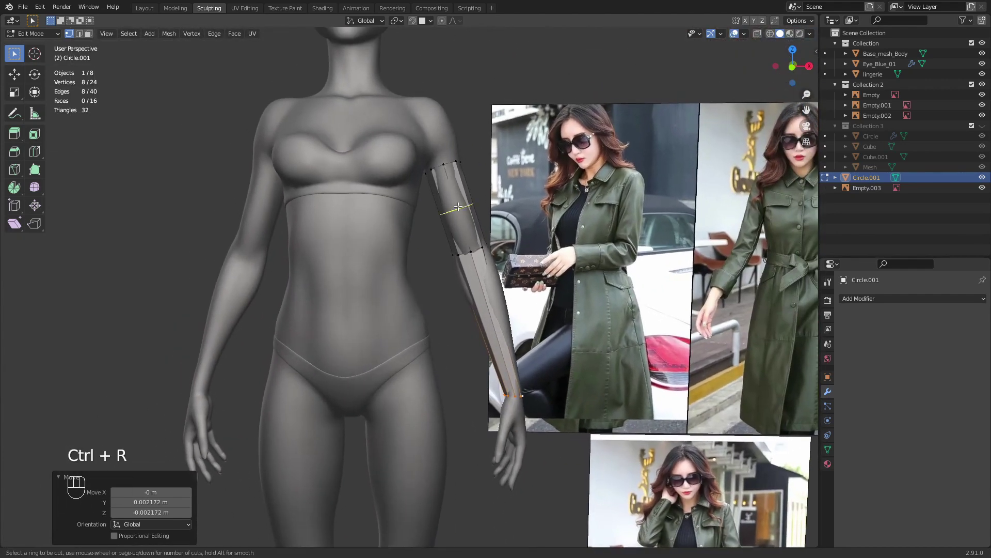
scroll(460, 206, up, 1)
scroll(460, 205, up, 1)
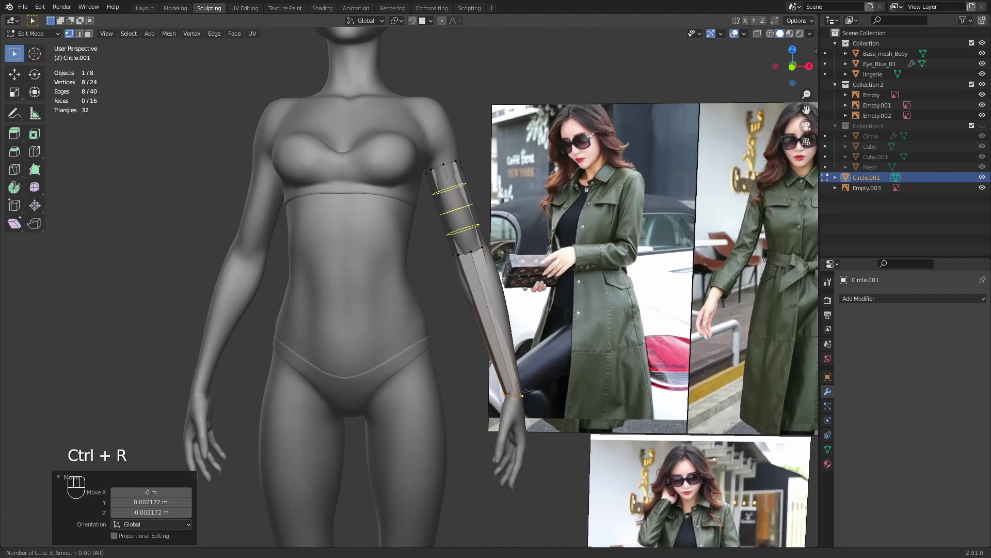
click(460, 205)
right_click(460, 205)
- Add five evenly spaced loop cuts along the forearm section of the sleeve between the elbow and the wrist
shift+middle_drag(553, 256, 537, 209)
key(ctrl+r)
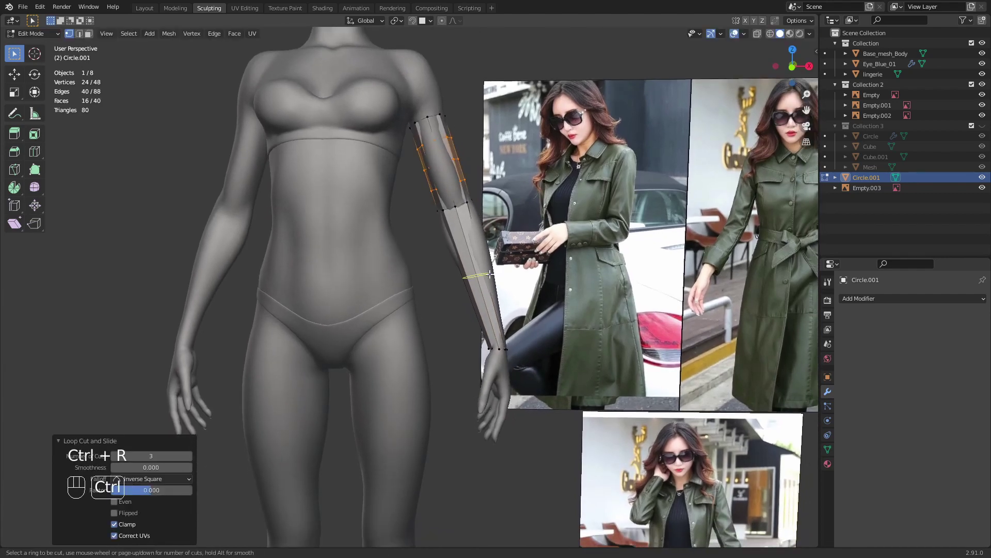
right_click(489, 274)
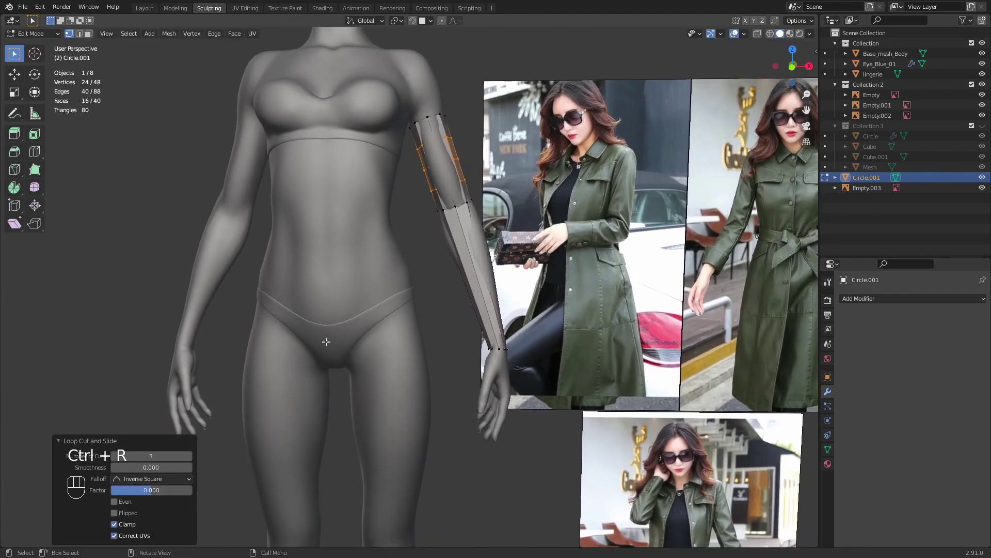
right_click(123, 351)
click(61, 442)
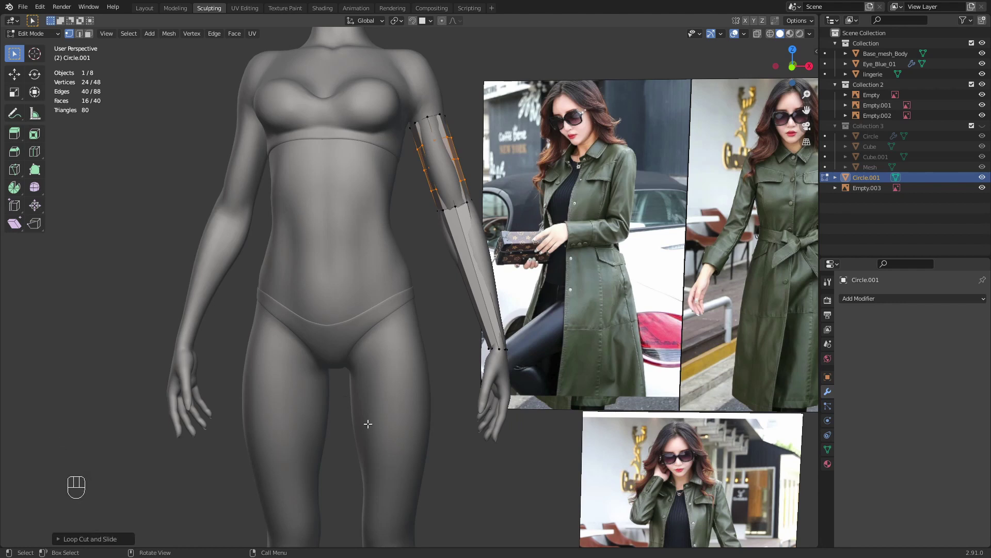
key(ctrl+r)
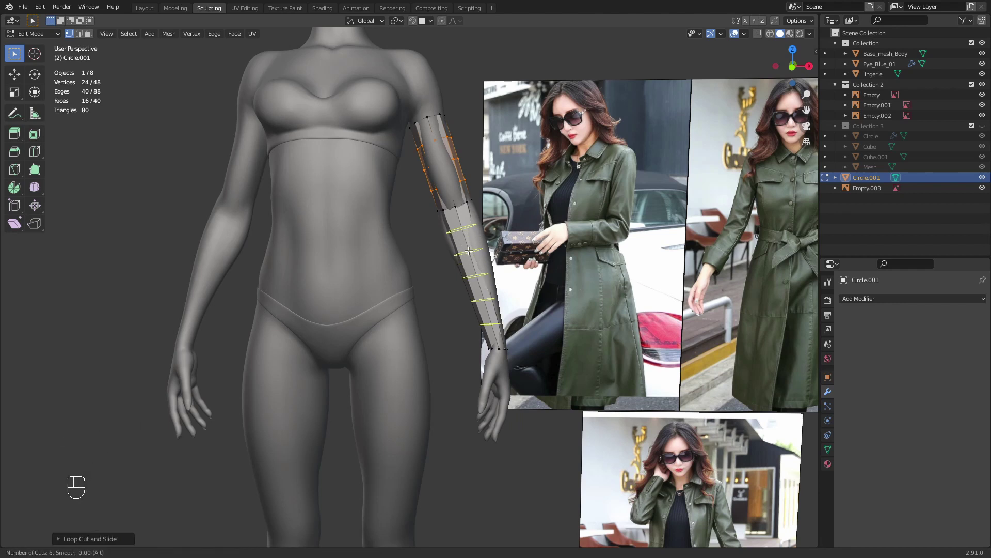
click(468, 252)
right_click(470, 252)
- In front view, move the new loop nearest the wrist outward onto the forearm and scale it to about 0.95
middle_drag(685, 257, 555, 300)
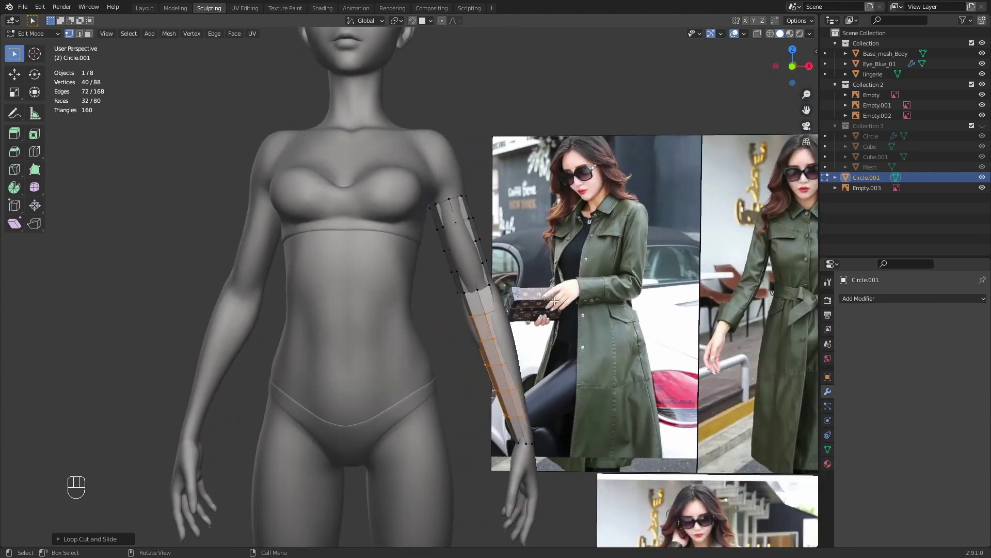
key(KP_1)
shift+middle_drag(595, 334, 584, 340)
scroll(554, 216, up, 3)
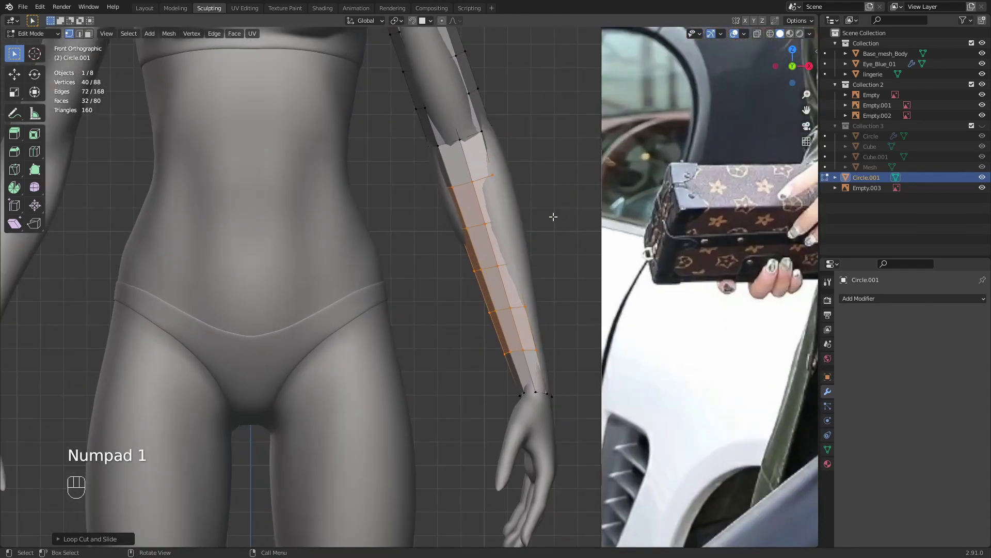
shift+middle_drag(526, 283, 507, 293)
alt+click(496, 363)
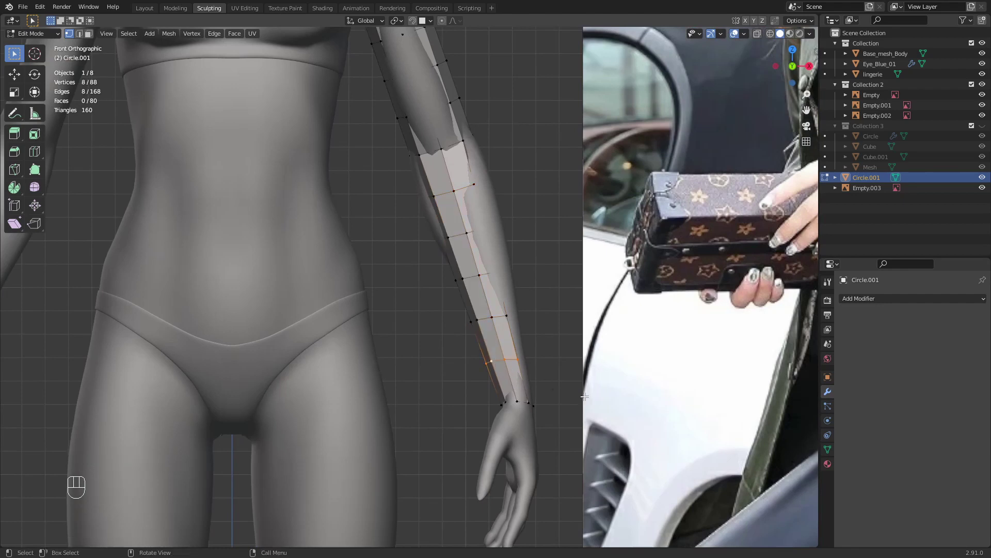
key(g)
click(613, 404)
key(s)
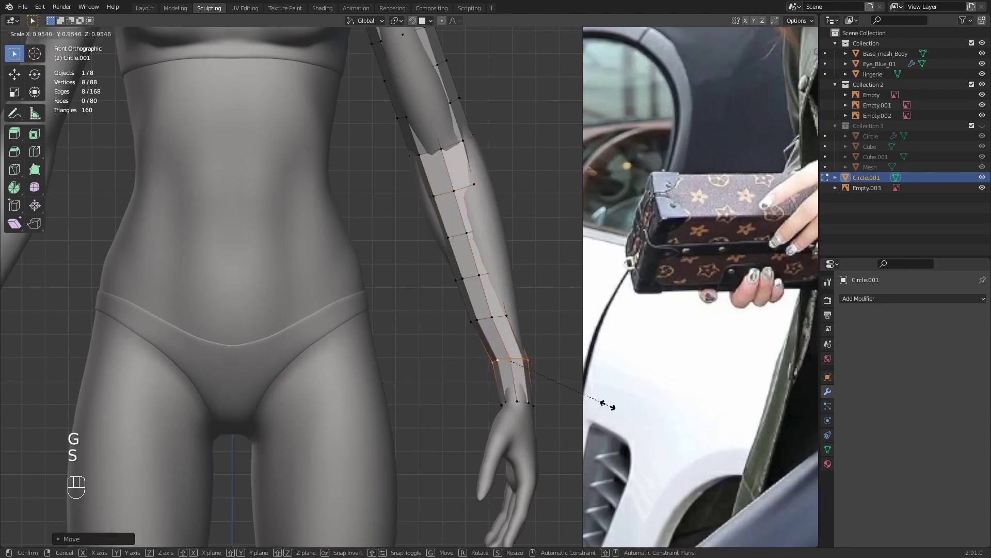
click(608, 405)
- Move the second and third loops above the wrist outward in front view to centre them on the forearm
key(g)
click(495, 316)
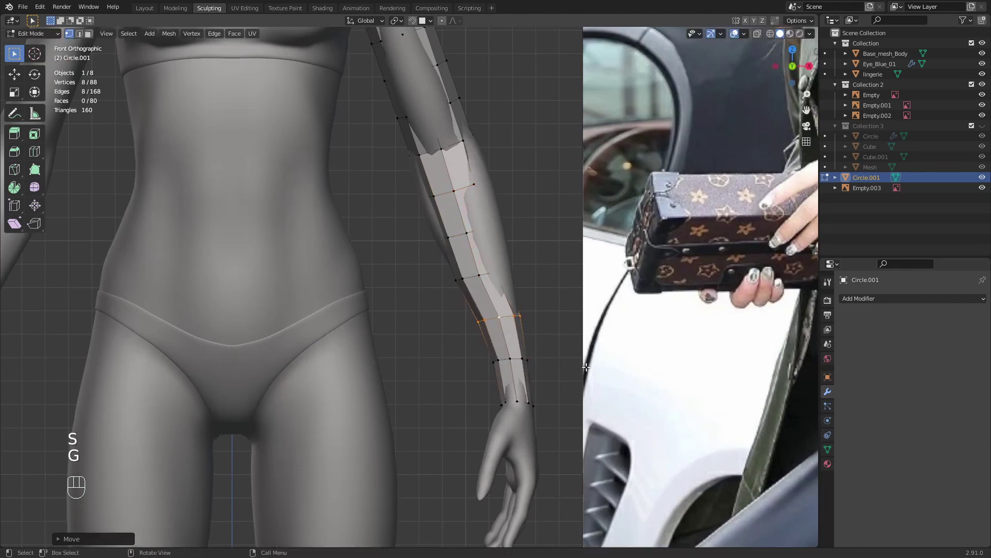
shift+middle_drag(491, 272, 509, 346)
alt+click(488, 334)
key(g)
click(581, 374)
- Nudge the two loops just below the elbow into line with the forearm in front view
alt+click(489, 342)
key(g)
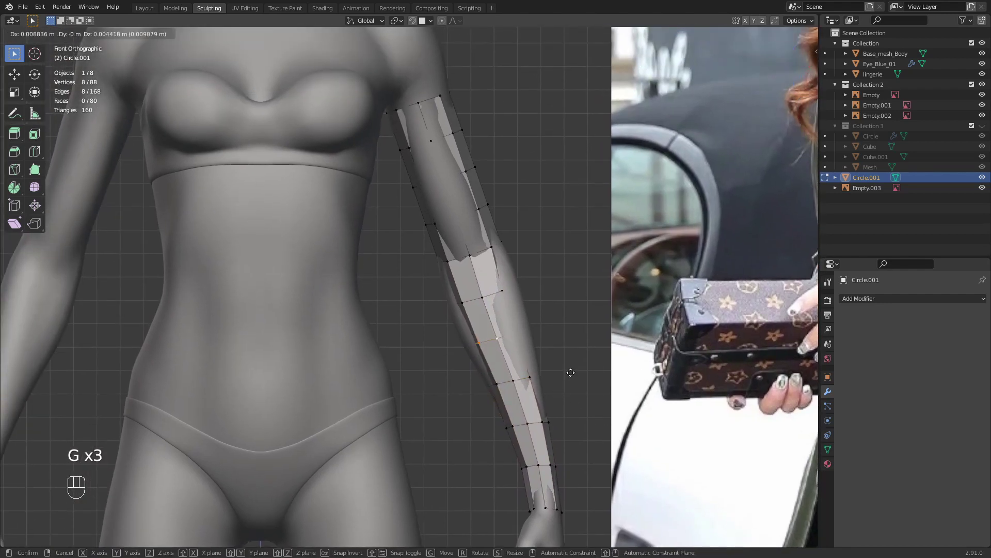
click(570, 372)
alt+click(494, 295)
key(g)
click(582, 344)
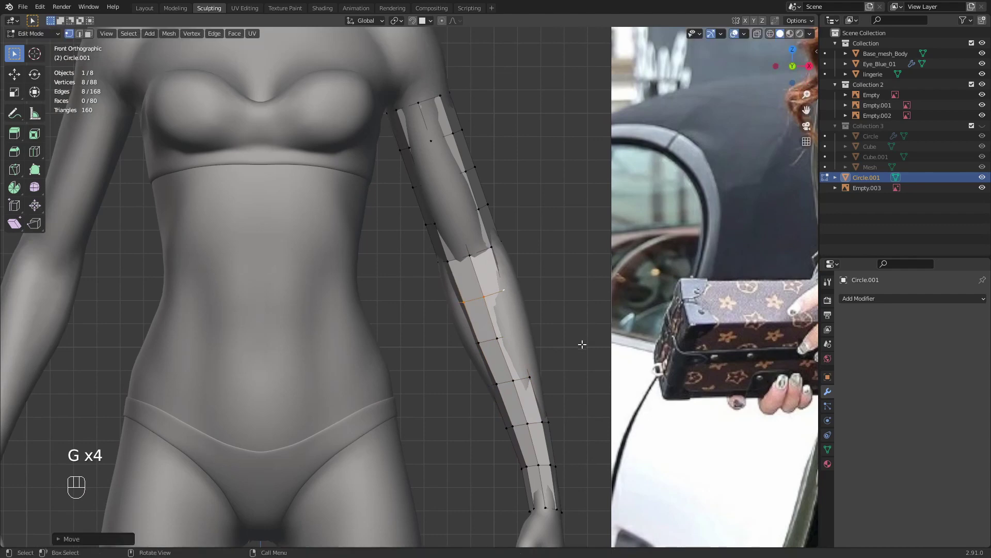
- In side wireframe view, rotate the first loop below the elbow about -11° and move it to surround the arm
ctrl+middle_drag(568, 325, 431, 355)
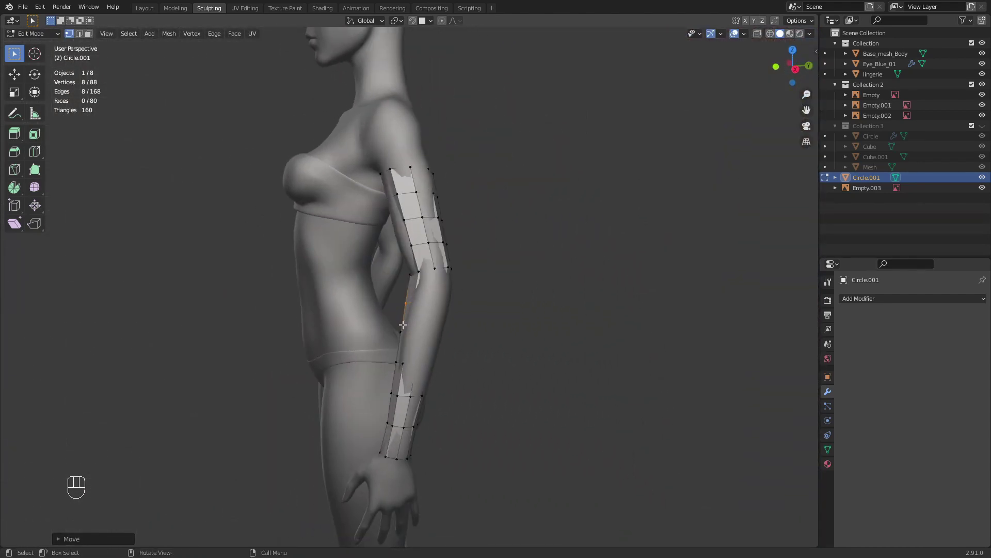
key(KP_3)
scroll(525, 313, up, 2)
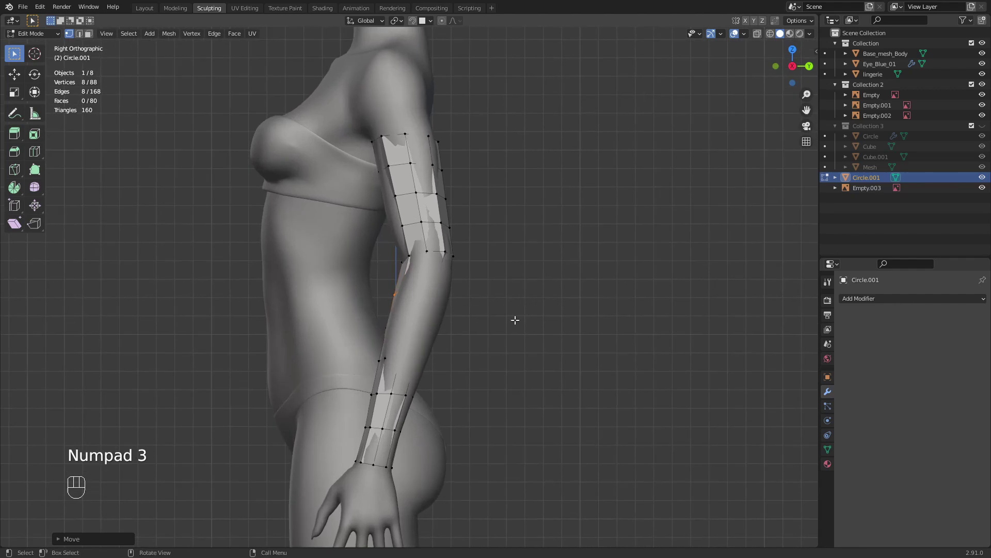
key(z)
key(r)
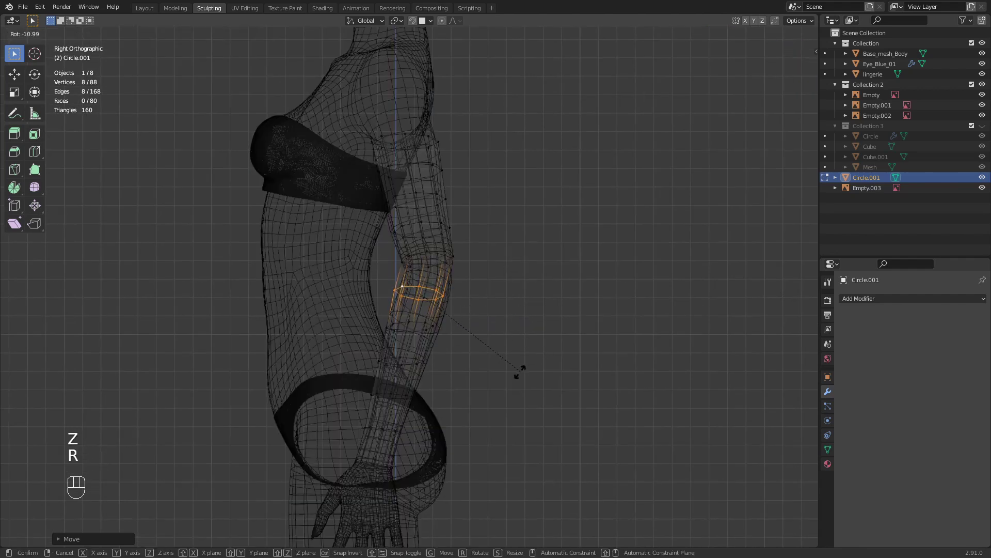
click(523, 370)
key(g)
click(525, 375)
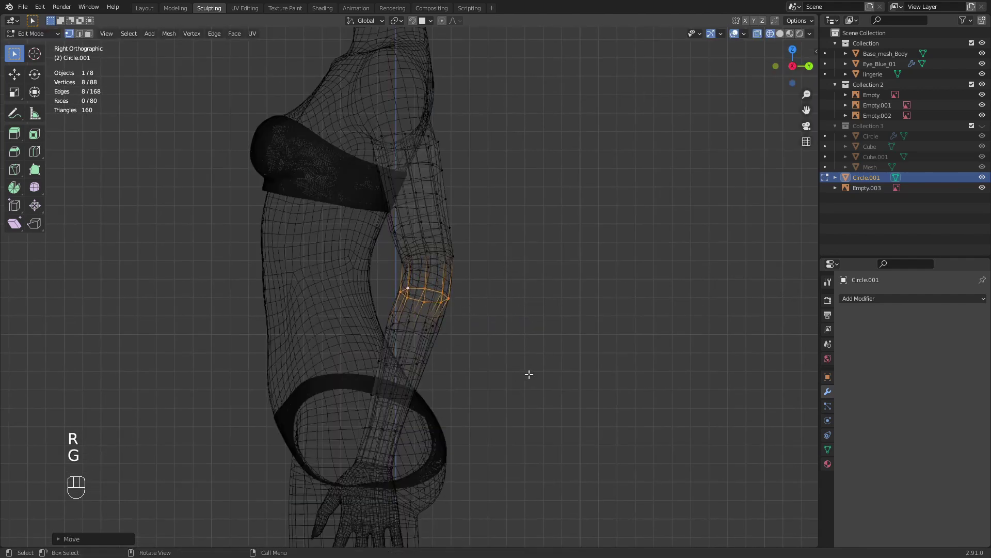
- Move, rotate and scale the second loop below the elbow in side view so it fits squarely around the forearm
alt+click(409, 324)
alt+click(421, 324)
key(g)
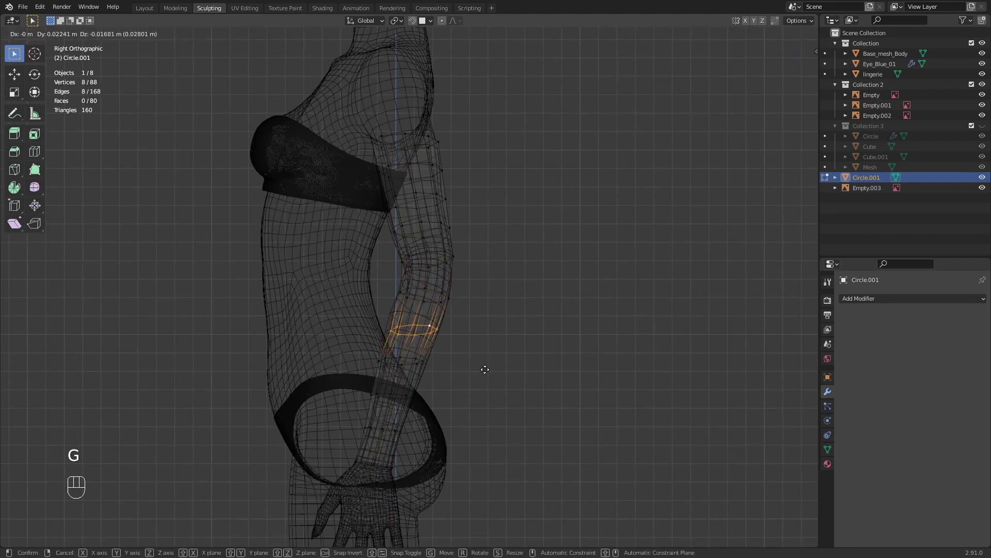
click(480, 370)
key(r)
click(461, 393)
key(g)
click(462, 394)
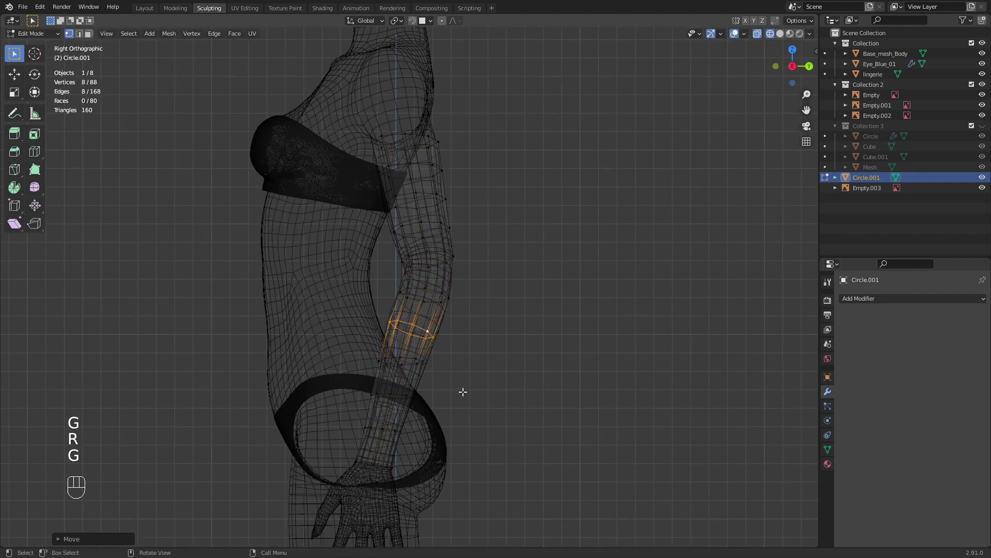
key(s)
key(g)
click(470, 396)
- Refine the rotation and position of the first loop below the elbow in side view
alt+click(438, 296)
key(r)
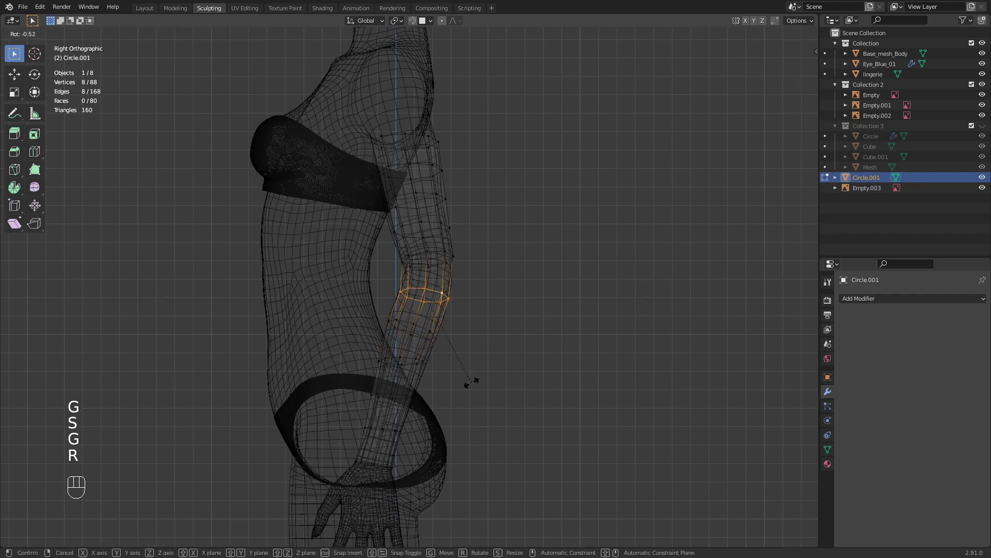
click(465, 388)
key(g)
click(463, 390)
- Tilt the mid-forearm loop square to the arm in side view, centre it and scale it by about 1.06
alt+click(415, 362)
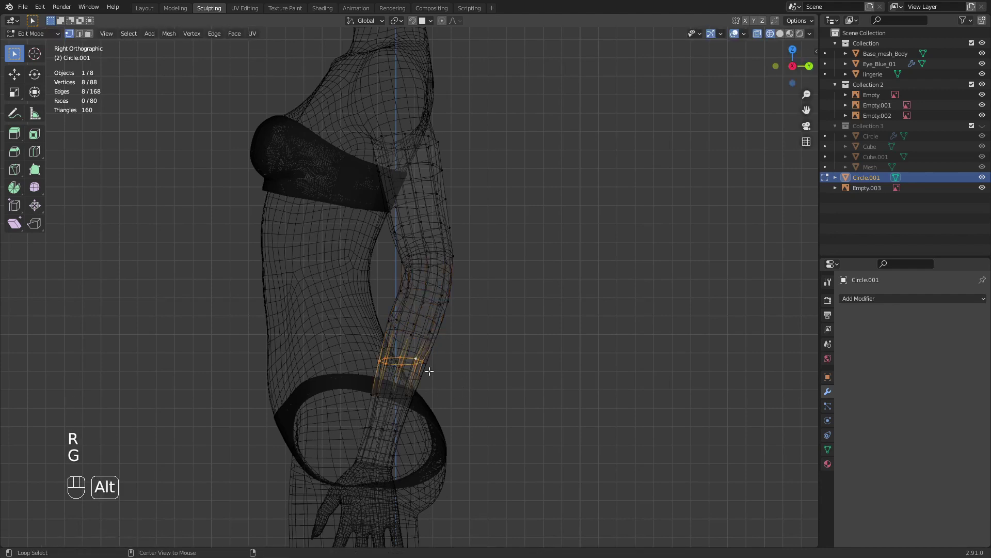
key(r)
click(450, 422)
key(g)
click(453, 420)
key(s)
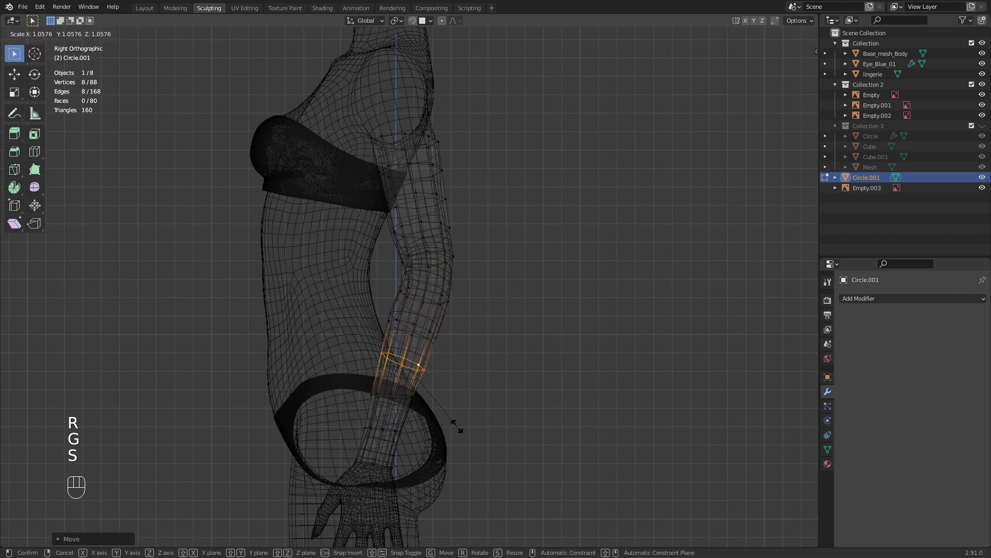
click(422, 411)
- Rotate the fourth loop below the elbow about -18° in side view and adjust its size to fit the forearm
alt+click(415, 406)
key(r)
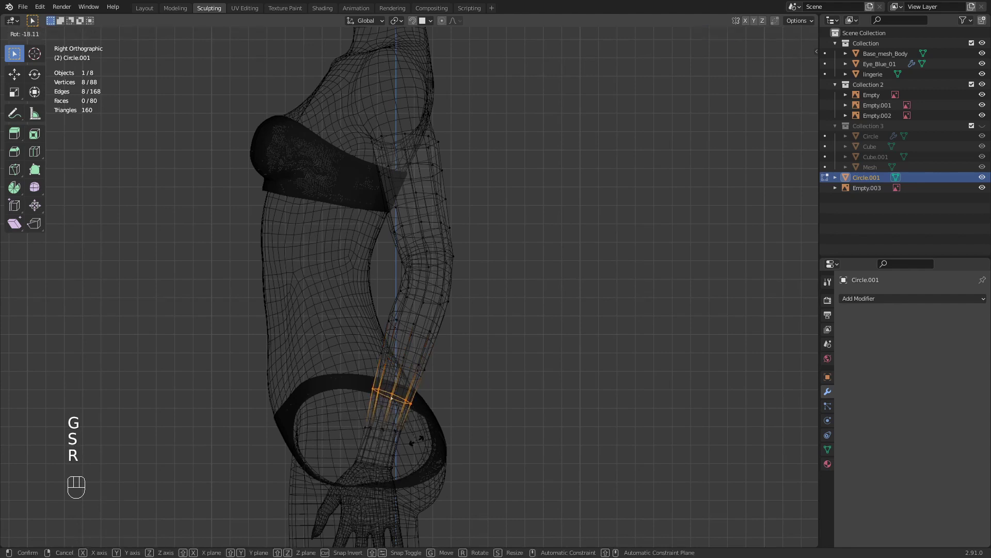
key(r)
key(s)
shift+click(425, 437)
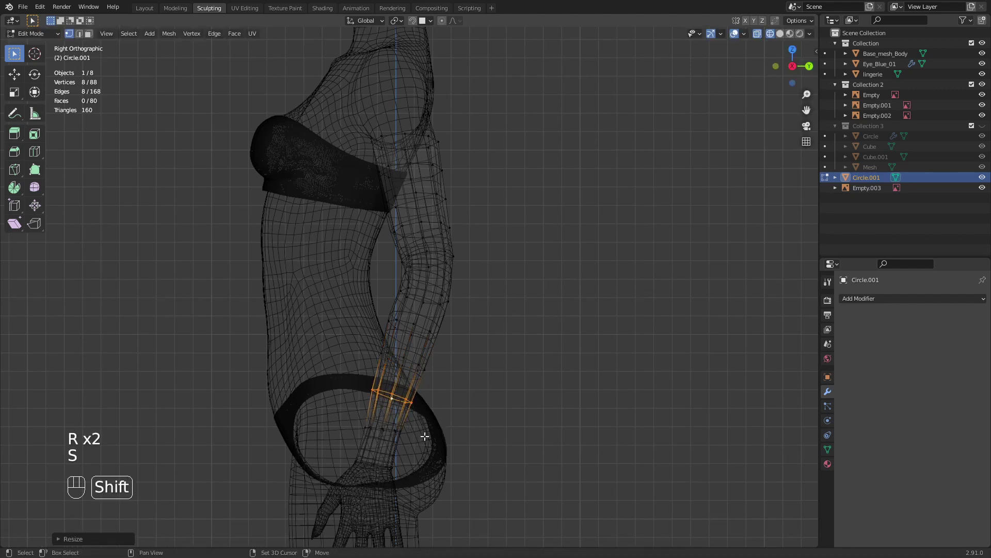
- Rotate and resize the loop just above the wrist to match the forearm's tilt, and return to solid shading
shift+middle_drag(424, 436, 444, 408)
key(r)
click(462, 452)
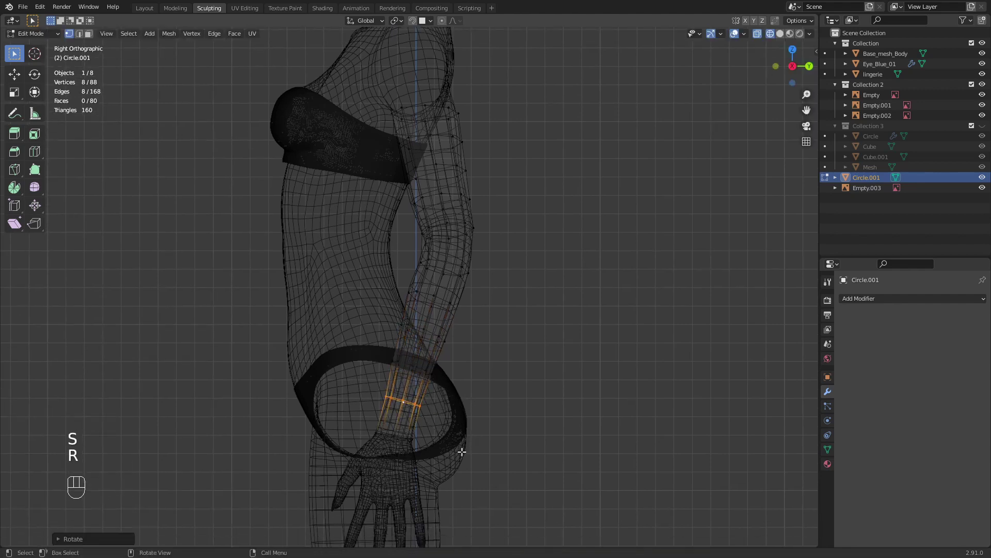
key(s)
click(462, 452)
key(z)
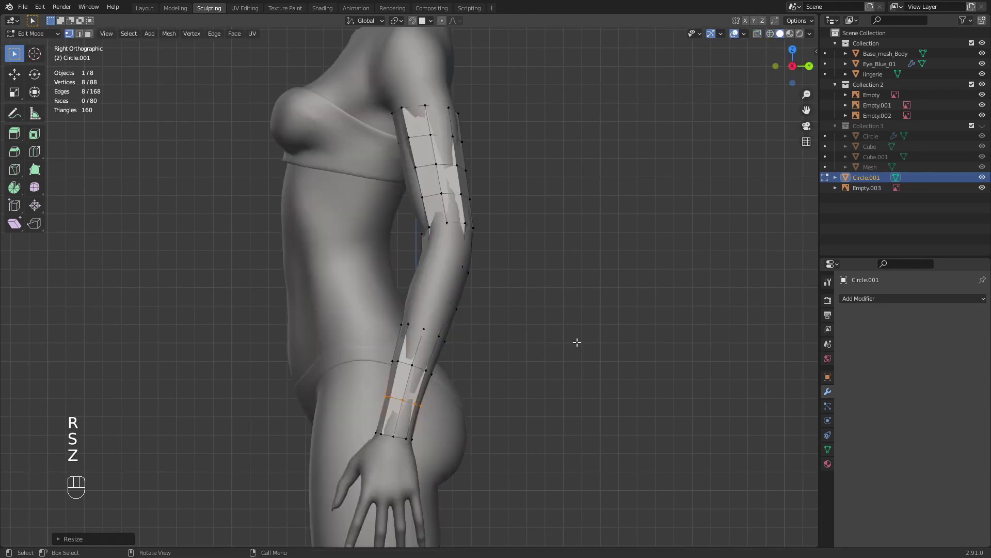
- In side wireframe view, move the middle upper-arm loop slightly to centre it around the arm
scroll(482, 320, down, 1)
shift+middle_drag(456, 273, 433, 374)
scroll(485, 291, up, 2)
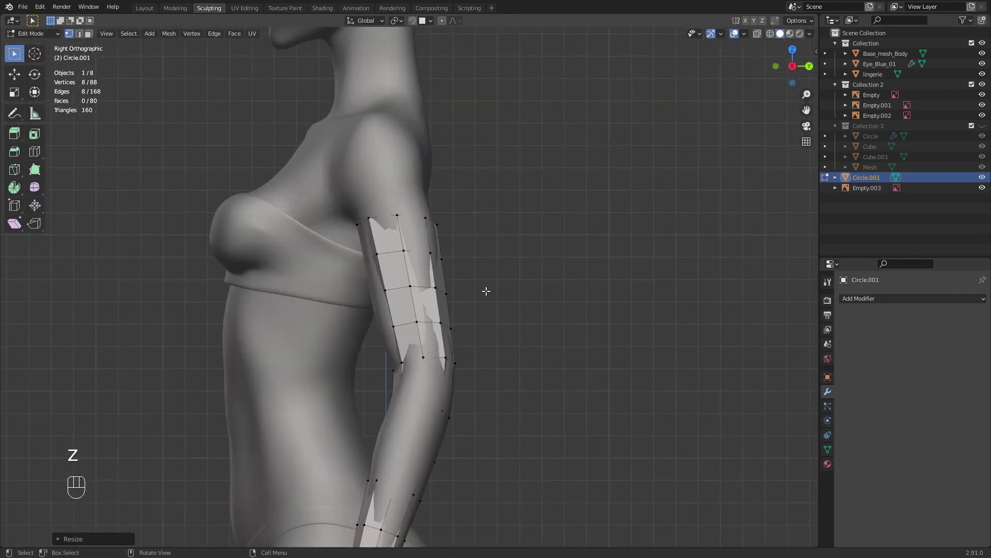
key(z)
key(g)
click(534, 330)
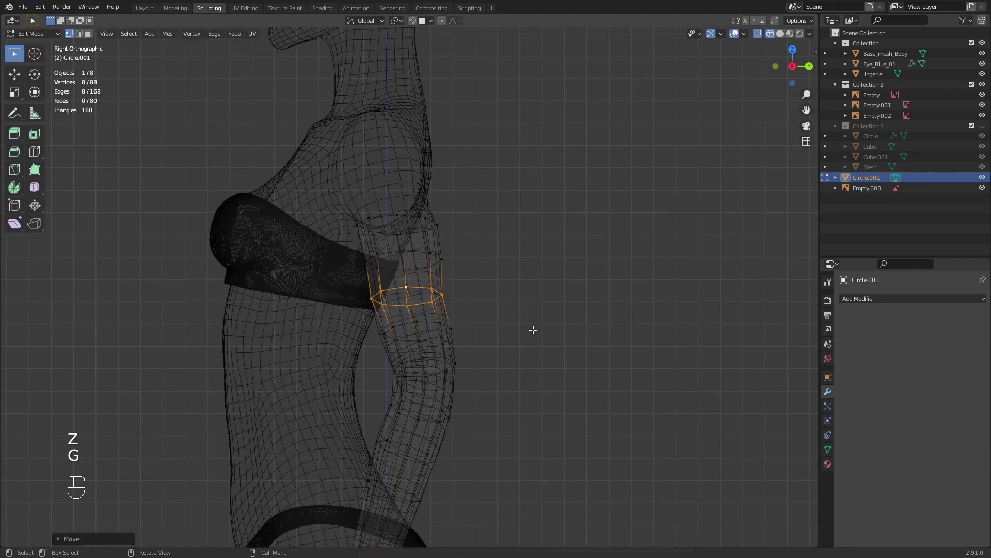
- Nudge the upper-arm loops above and below the middle one to centre them around the arm in side view
alt+click(433, 269)
key(g)
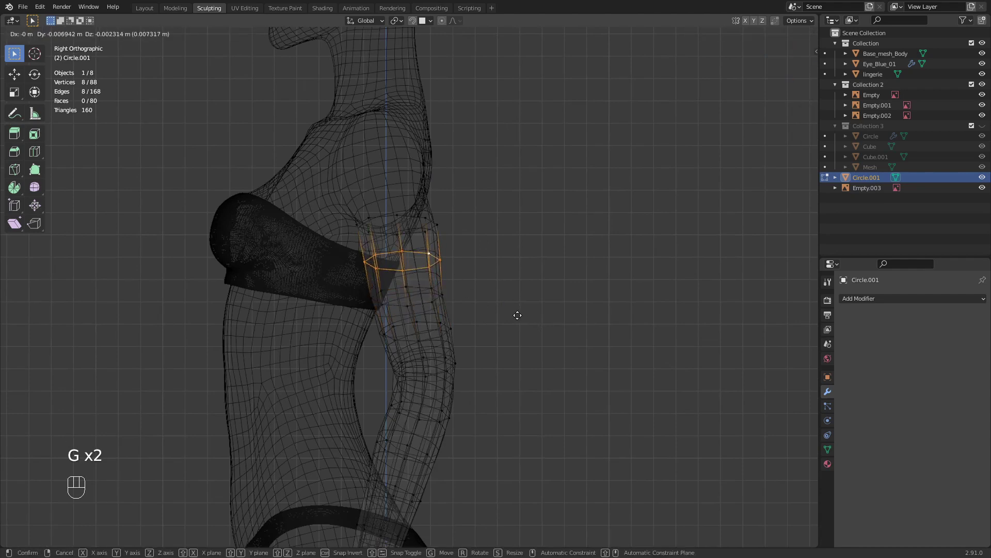
click(518, 315)
alt+click(419, 322)
key(g)
click(498, 350)
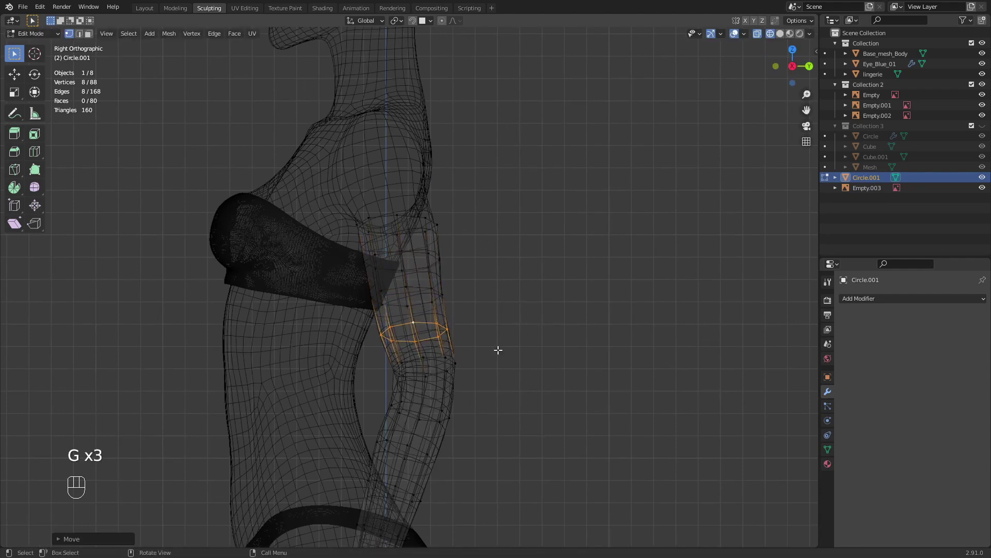
- In solid Object Mode, add a Shrinkwrap modifier to the sleeve with Base_mesh_Body as its target, and apply it
ctrl+middle_drag(500, 345, 486, 367)
key(z)
middle_drag(486, 368, 509, 286)
key(Tab)
click(872, 299)
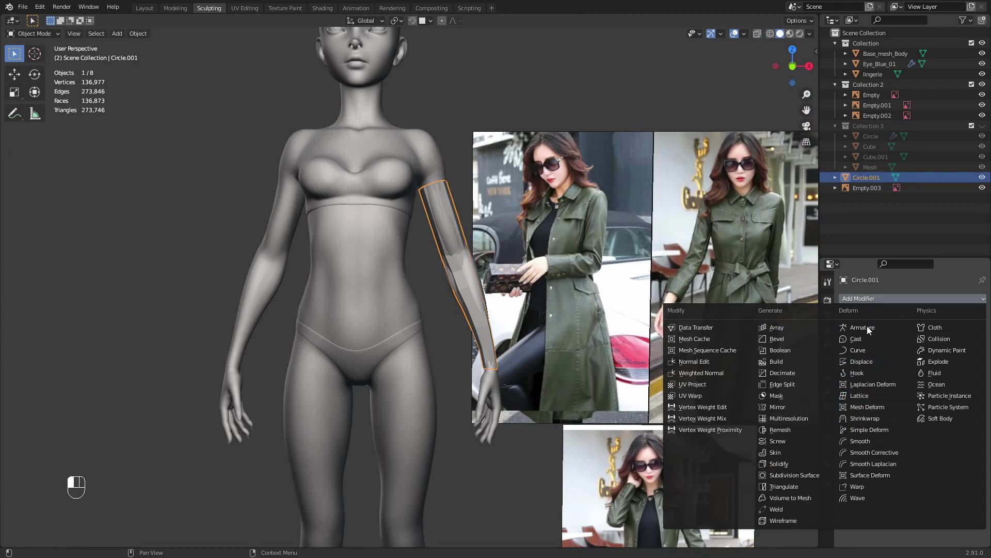
click(872, 299)
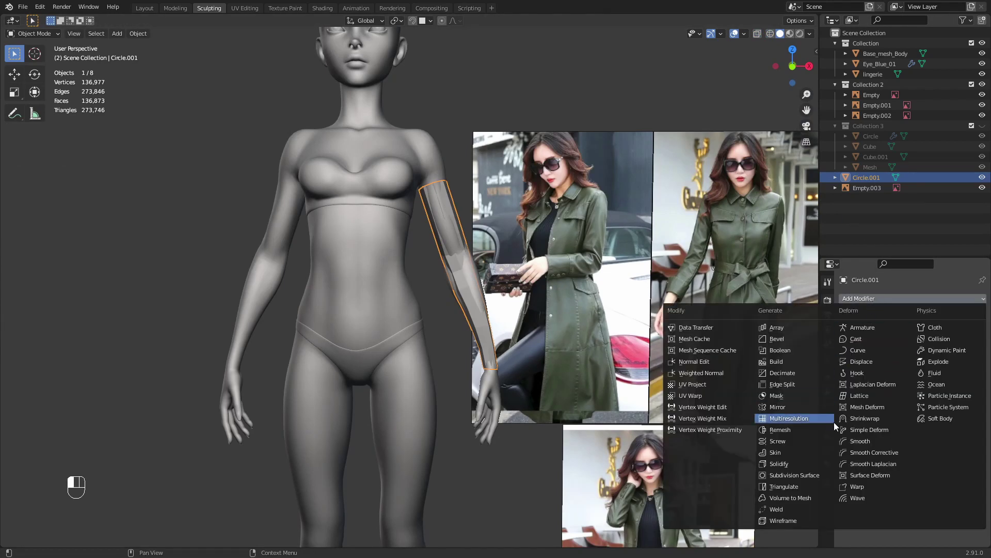
click(862, 418)
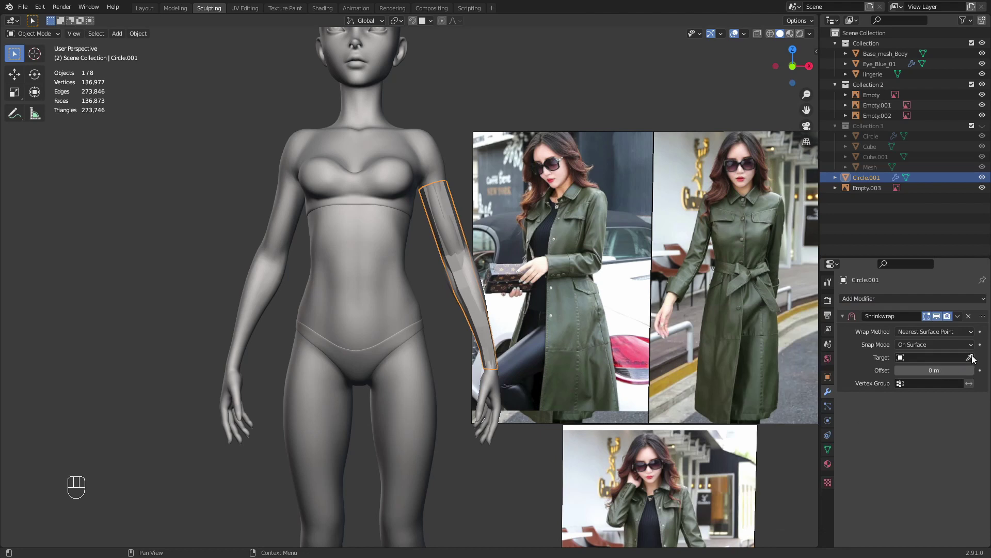
click(432, 163)
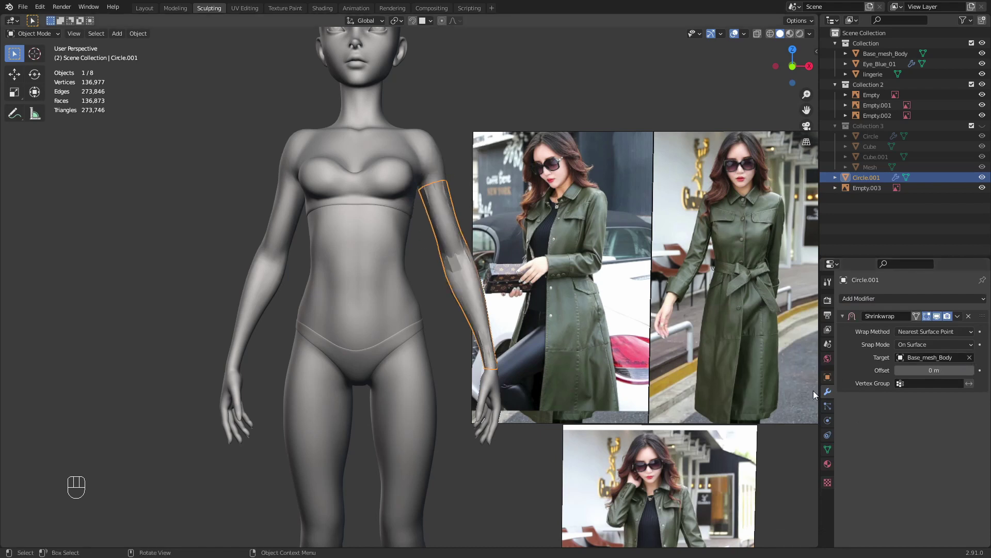
click(958, 317)
click(905, 329)
- Add a second Shrinkwrap modifier to the sleeve and pick the body mesh as its target
click(881, 300)
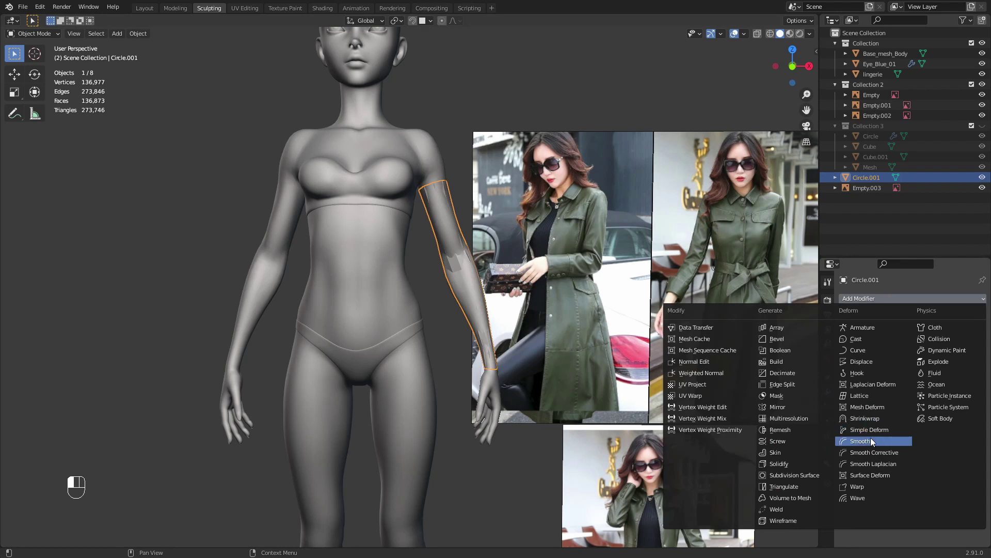
click(877, 418)
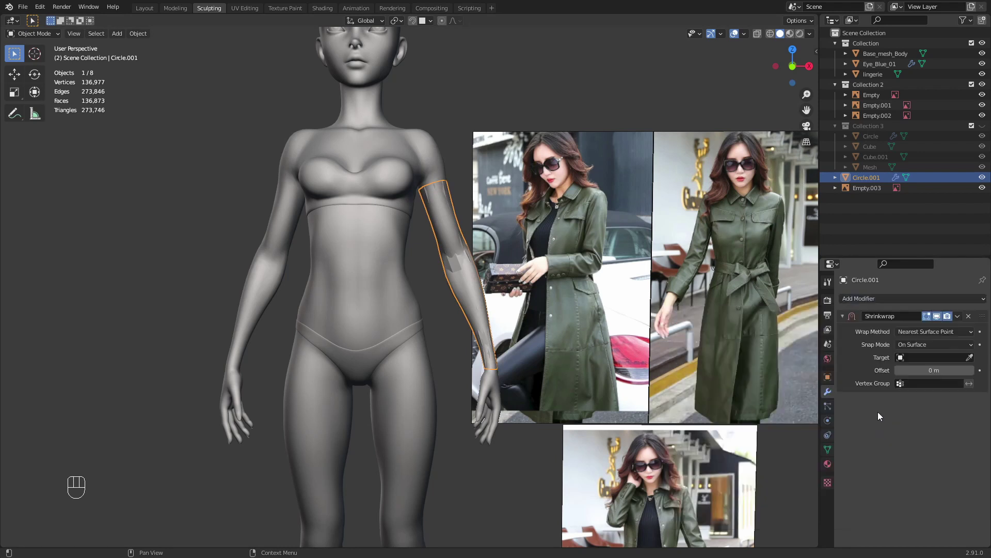
click(357, 225)
- Add a Mirror modifier on the X axis to the sleeve and open the sleeve in Edit Mode with nothing selected
click(895, 300)
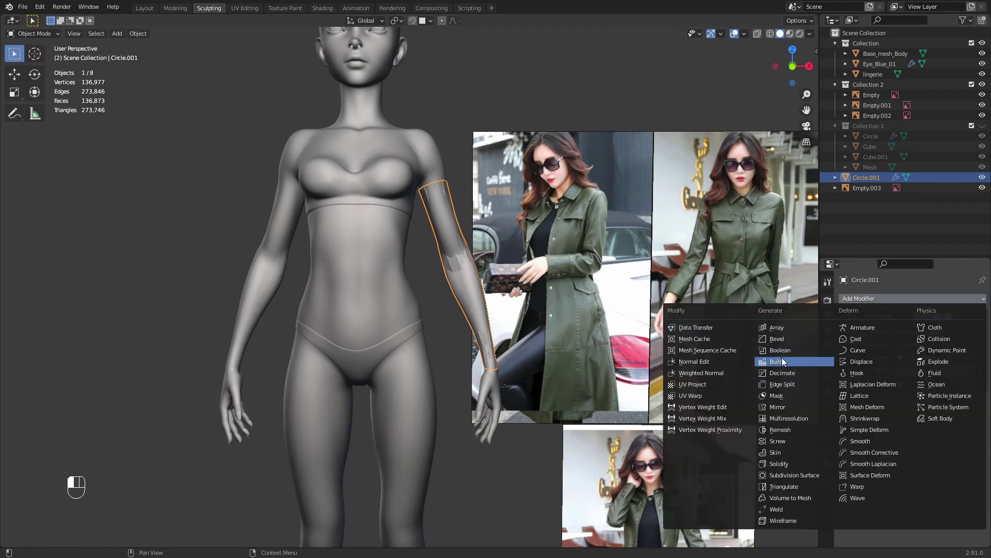
click(778, 406)
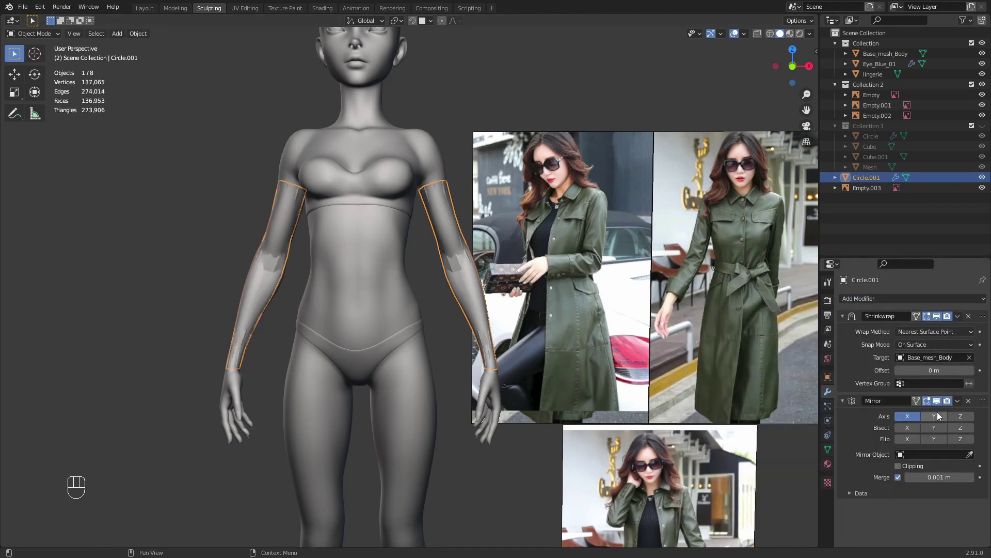
middle_drag(438, 271, 469, 275)
key(Tab)
key(alt+a)
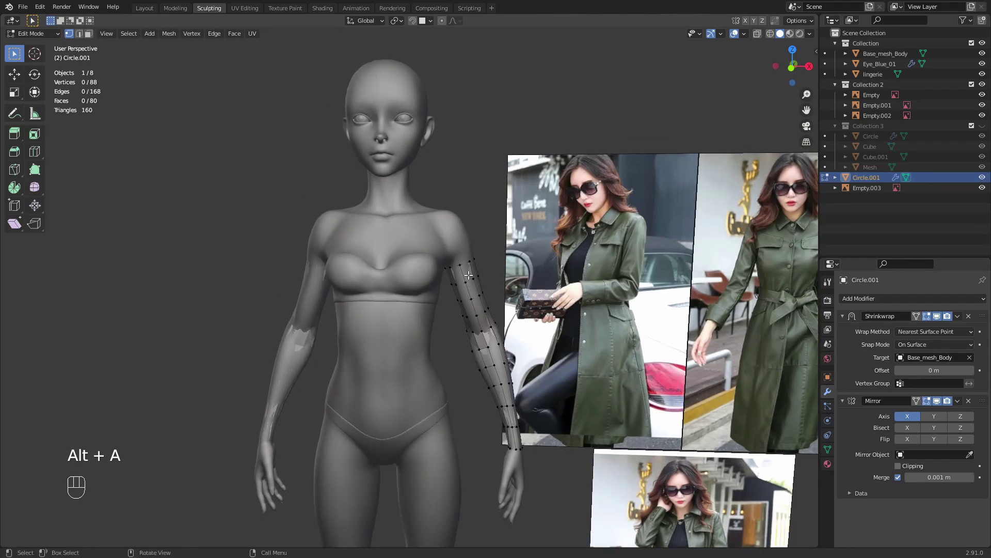
mouse_move(450, 228)
middle_down()
mouse_move(430, 265)
mouse_move(446, 223)
middle_up()
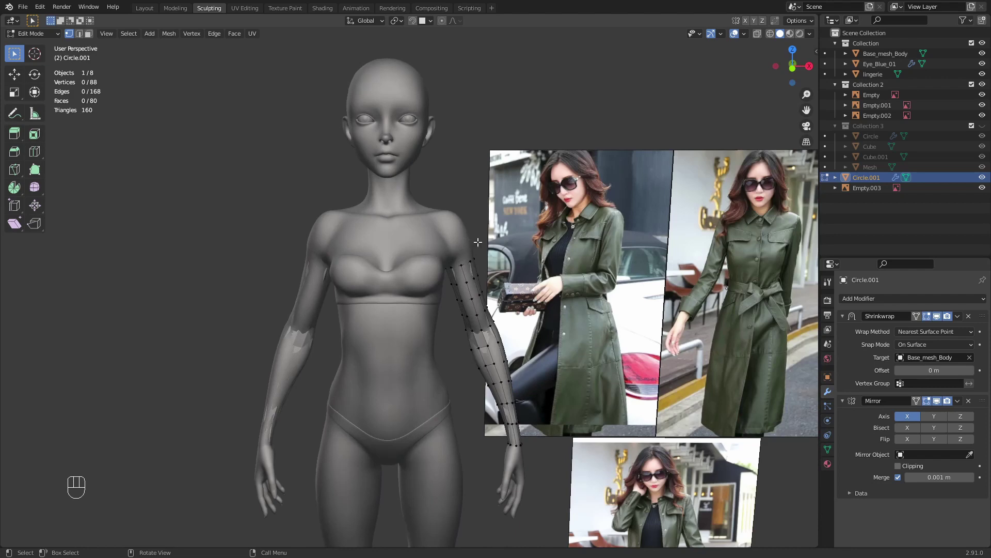
middle_drag(486, 256, 383, 284)
ctrl+middle_drag(413, 278, 432, 309)
click(438, 252)
middle_drag(432, 309, 322, 312)
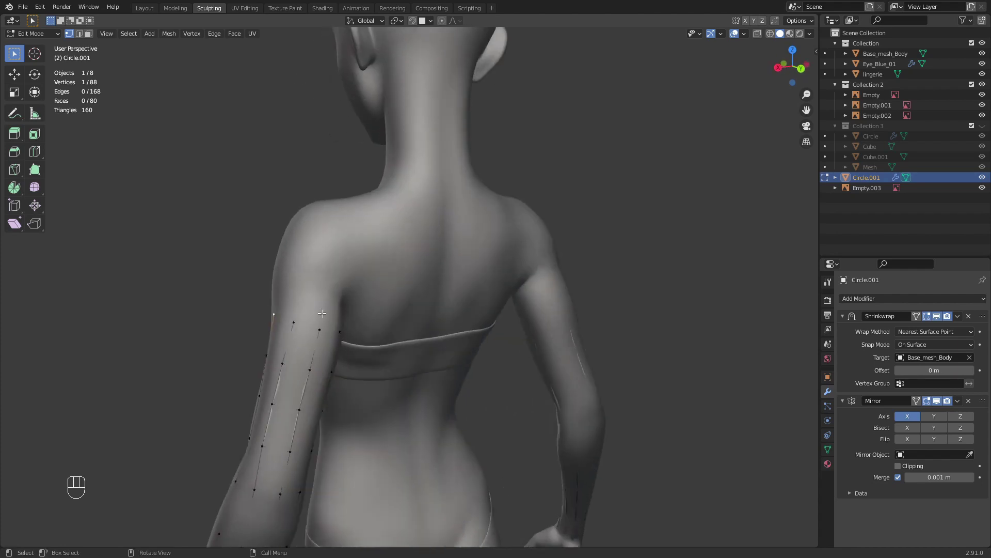
key(g)
click(294, 308)
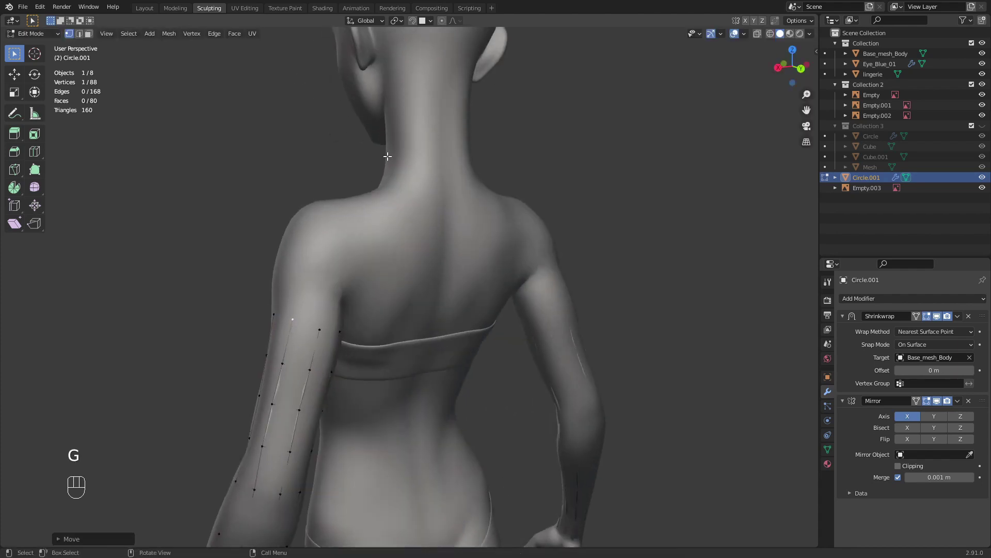
key(ctrl+z)
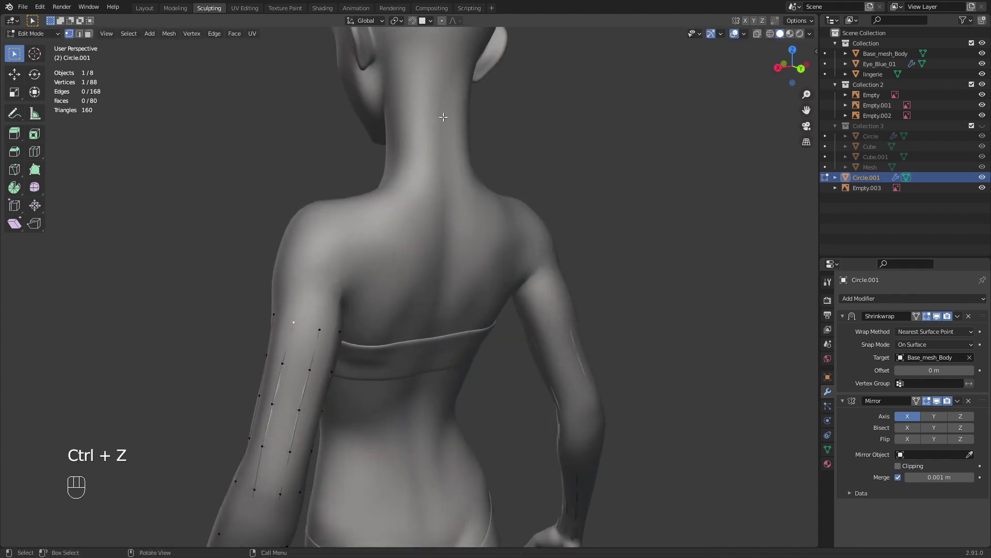
- Enable snapping to faces and move the sleeve's top-loop vertex at the back of the upper arm along the body surface
click(426, 23)
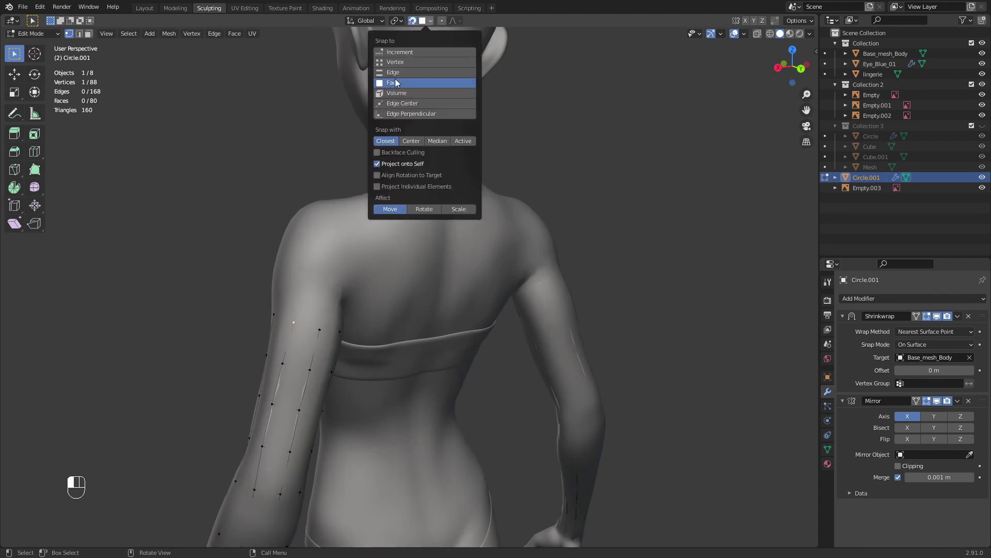
middle_drag(299, 336, 264, 329)
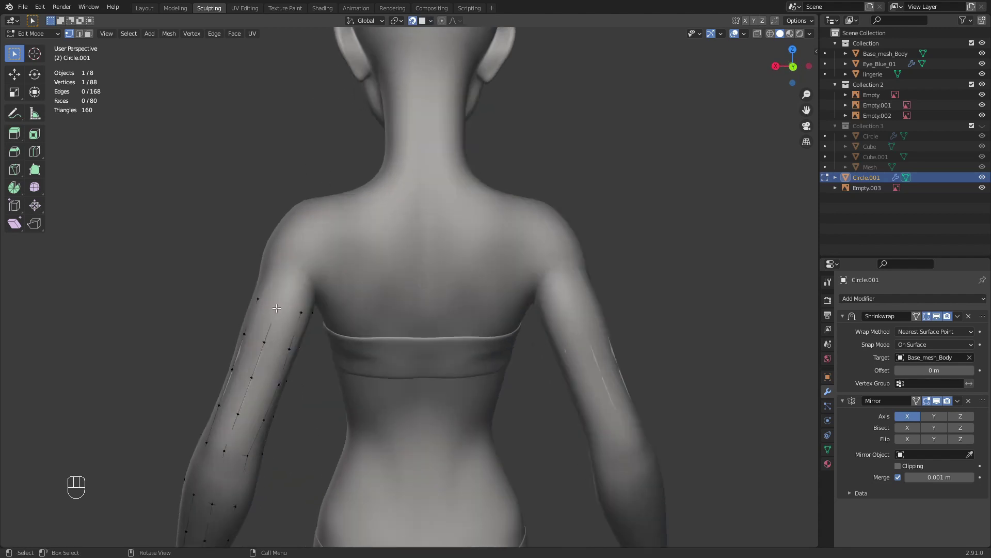
key(g)
click(279, 299)
- In side view, adjust the sleeve's top-loop vertices on the outer side of the upper arm, snapped to the body surface
middle_drag(308, 306, 410, 316)
click(291, 312)
key(g)
right_click(297, 294)
key(g)
right_click(278, 312)
key(g)
click(287, 316)
click(435, 321)
key(g)
click(427, 309)
- Snap the two outer-side vertices of the sleeve's second loop onto the upper arm surface
click(410, 352)
key(g)
click(411, 349)
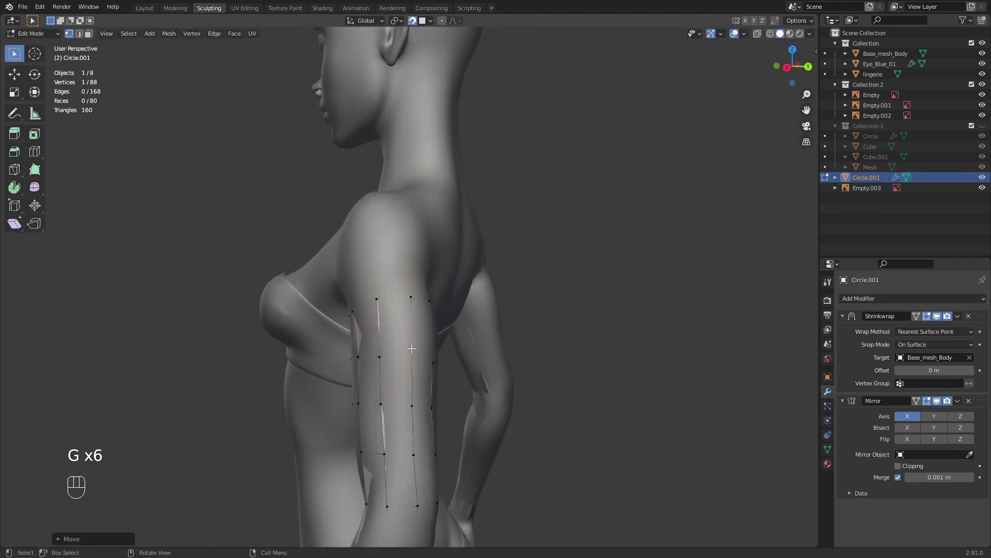
click(379, 356)
key(g)
click(379, 355)
- Reposition the upper sleeve-loop vertices along the back of the upper arm, snapping each one to the body surface
middle_drag(379, 355, 228, 313)
click(258, 335)
key(g)
click(259, 334)
key(g)
click(297, 337)
key(g)
click(316, 332)
key(g)
click(275, 325)
key(g)
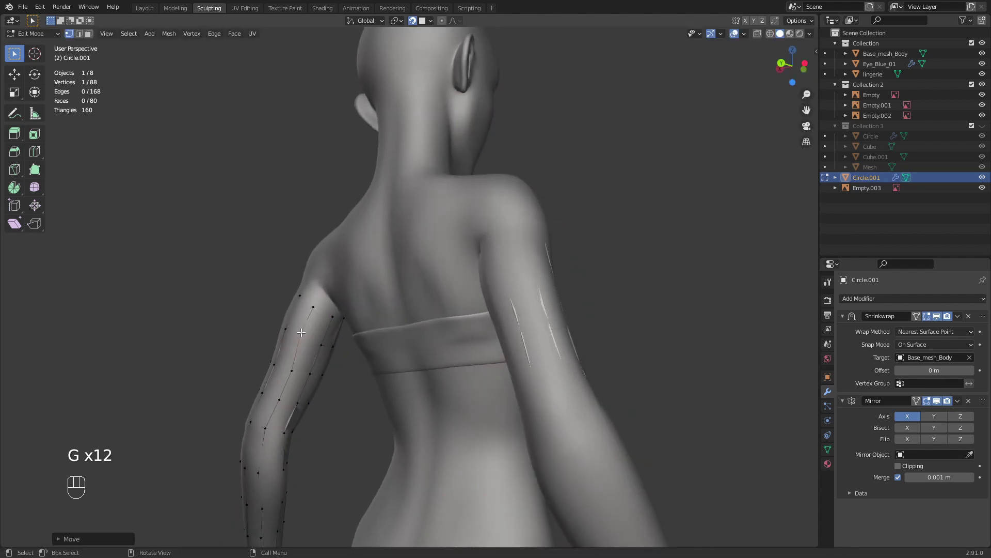
click(305, 333)
- Snap the sleeve's upper-loop vertex on the inner side of the arm near the armpit onto the body surface
middle_drag(306, 333, 341, 356)
click(352, 375)
key(g)
click(349, 373)
- Extrude two top-loop vertices beside the armpit toward the torso and fill a face between them
middle_drag(341, 356, 352, 311)
shift+middle_drag(351, 310, 417, 324)
scroll(425, 355, up, 3)
scroll(416, 337, up, 1)
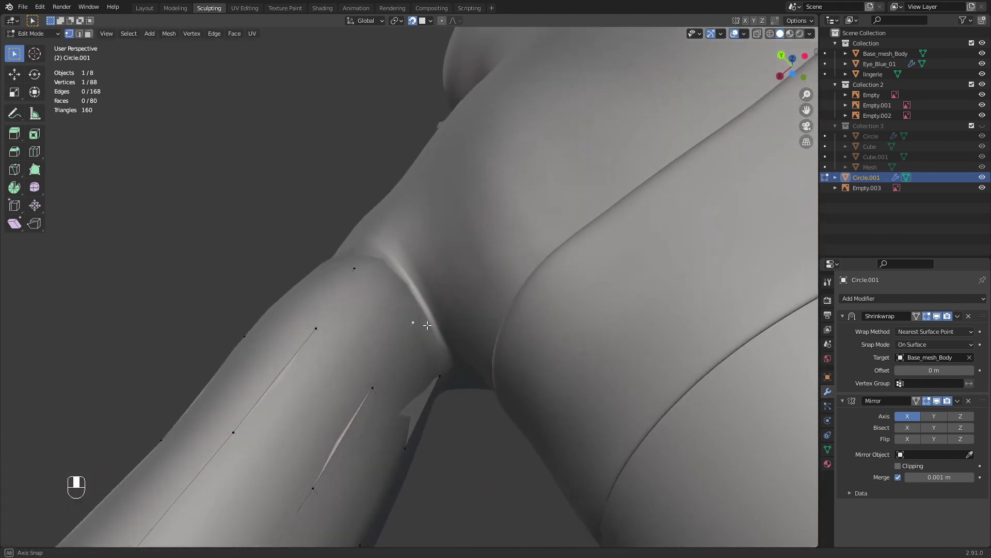
key(e)
click(431, 367)
key(e)
click(448, 367)
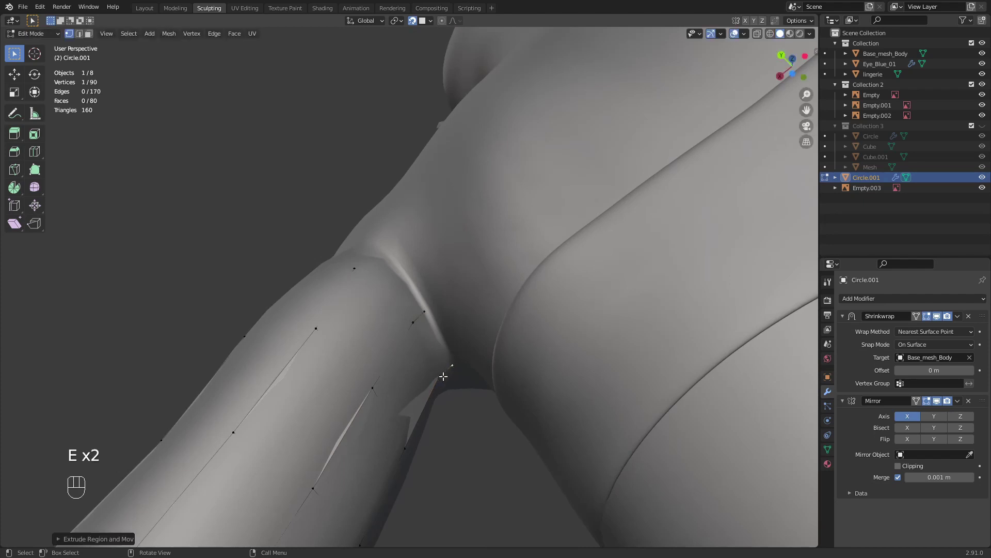
shift+click(418, 318)
key(f)
- Extrude the neighbouring top-loop vertex upward at the back of the arm and fill a face toward the armpit
middle_drag(442, 362, 450, 430)
click(363, 335)
key(e)
click(381, 274)
click(364, 337)
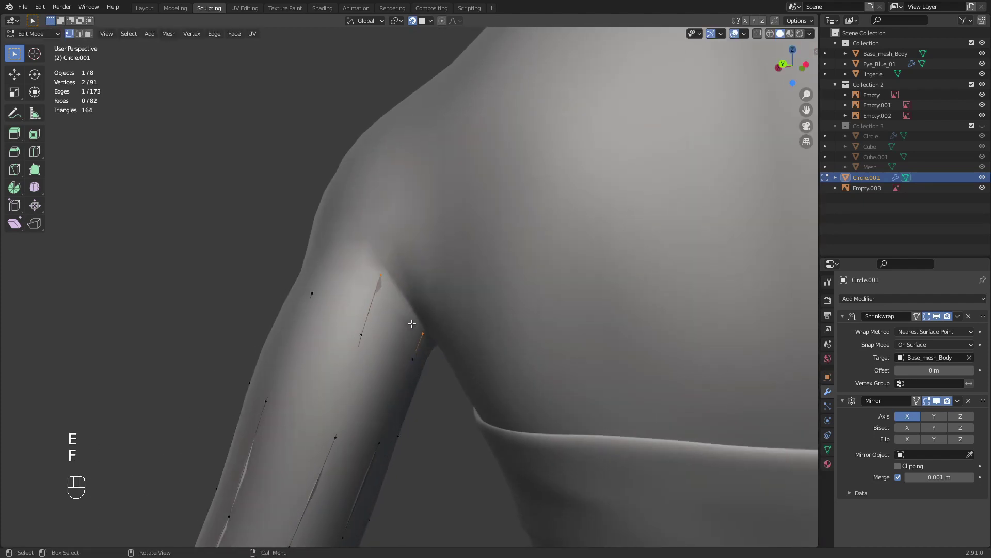
- Extend the new sleeve row by one more extruded vertex near the armpit, fill its face, and adjust the vertex position
scroll(412, 323, down, 3)
middle_drag(369, 310, 445, 322)
click(378, 274)
key(e)
click(362, 305)
click(404, 295)
key(g)
click(408, 297)
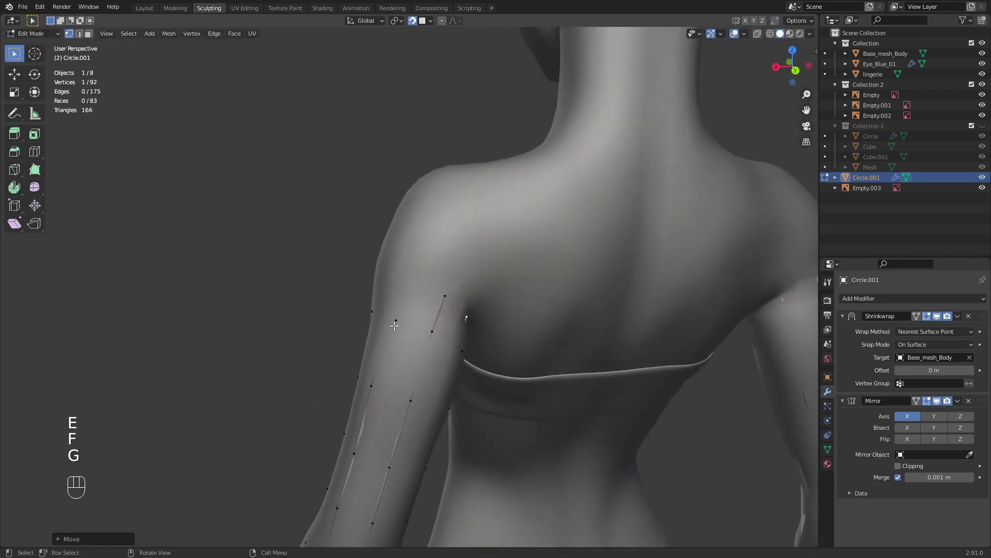
- Extrude the top-loop vertices on the outer back of the arm upward and fill faces along the new row
click(396, 322)
key(e)
click(407, 286)
key(f)
middle_drag(406, 286, 409, 306)
key(e)
click(447, 310)
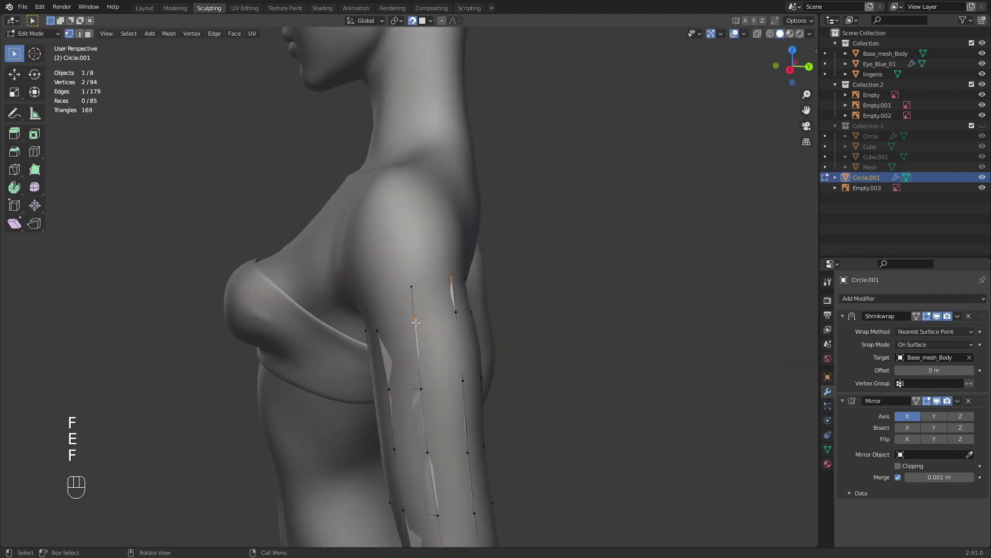
- Undo the triangular face, refill the gap with a four-sided face, and reposition the uppermost vertex on the outer shoulder
key(ctrl+z)
key(f)
mouse_move(457, 313)
ctrl+middle_down()
mouse_move(418, 284)
mouse_move(398, 394)
mouse_move(449, 326)
ctrl+middle_up()
key(g)
click(416, 281)
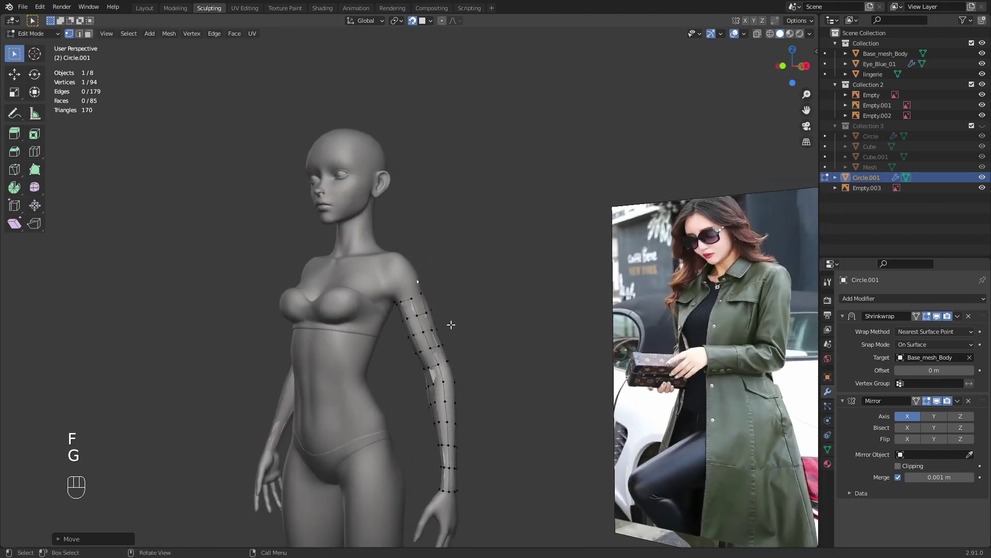
- Switch to editing the body mesh in front orthographic view with nothing selected
key(Tab)
click(370, 363)
key(Tab)
middle_drag(360, 381, 396, 387)
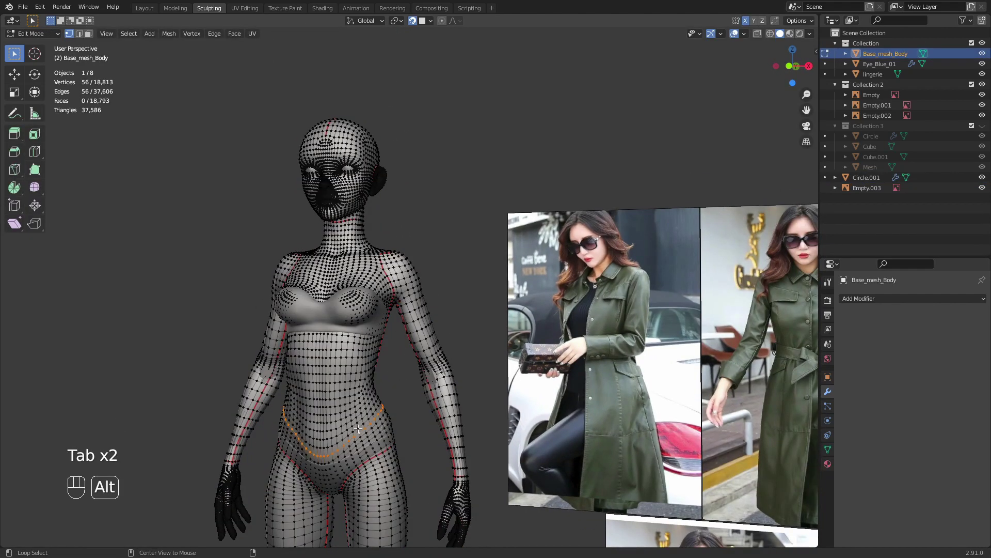
alt+click(362, 405)
key(KP_1)
key(alt+a)
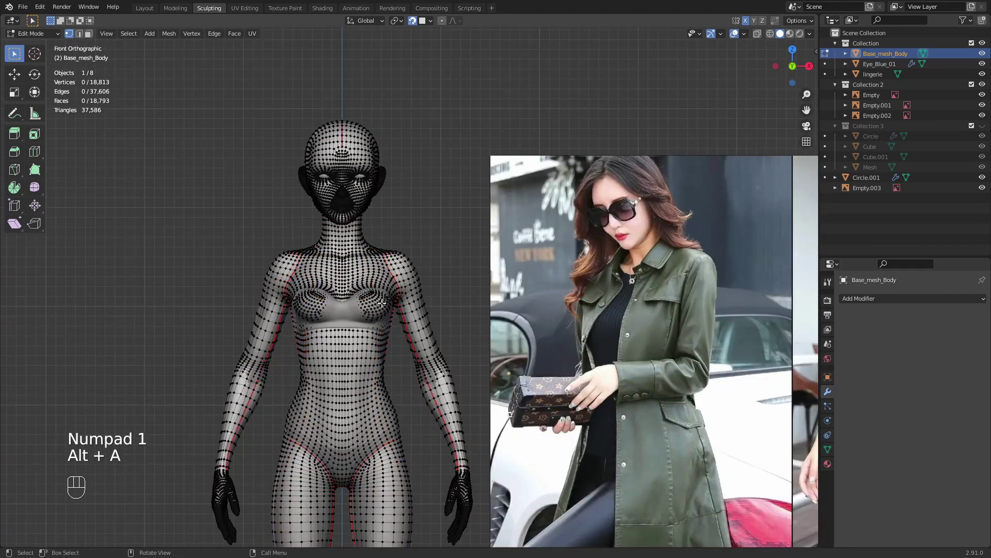
- In wireframe view, circle-select the body's torso from the neck base to the hips, including both upper arms
key(z)
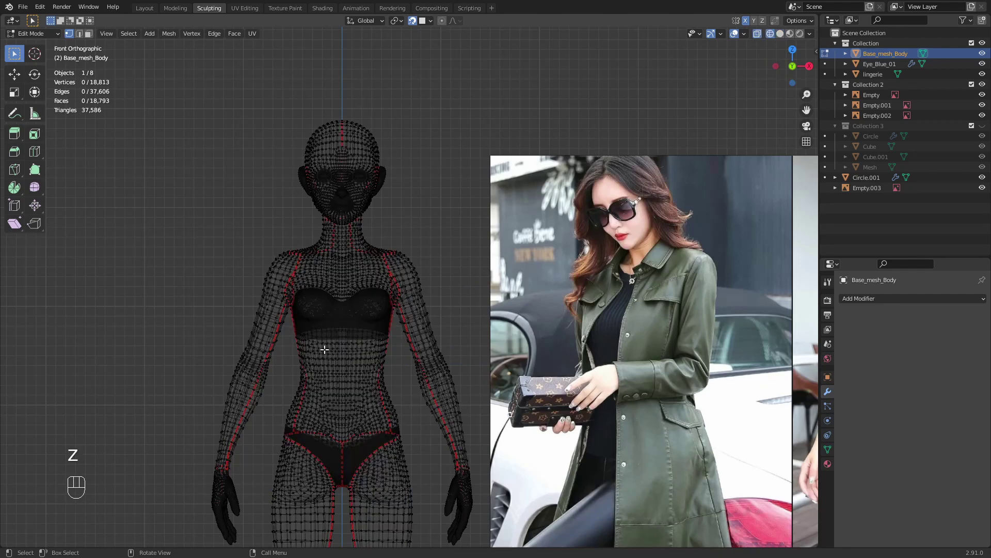
key(c)
mouse_move(354, 383)
mouse_down()
mouse_move(332, 394)
mouse_move(321, 379)
mouse_move(408, 289)
mouse_move(434, 282)
mouse_move(411, 347)
mouse_move(434, 301)
mouse_move(338, 327)
mouse_move(272, 306)
mouse_move(349, 276)
mouse_move(362, 248)
mouse_move(265, 258)
mouse_up()
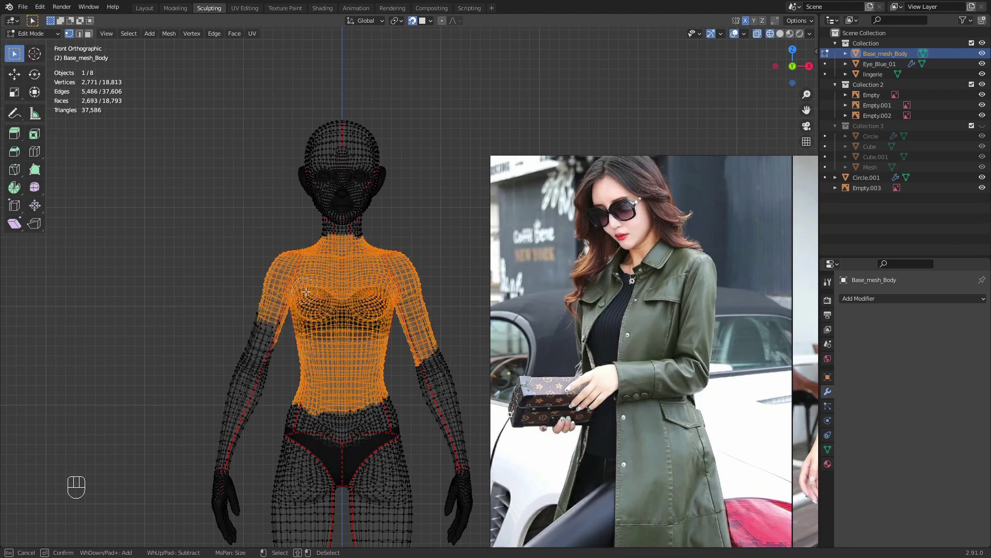
drag(306, 292, 248, 334)
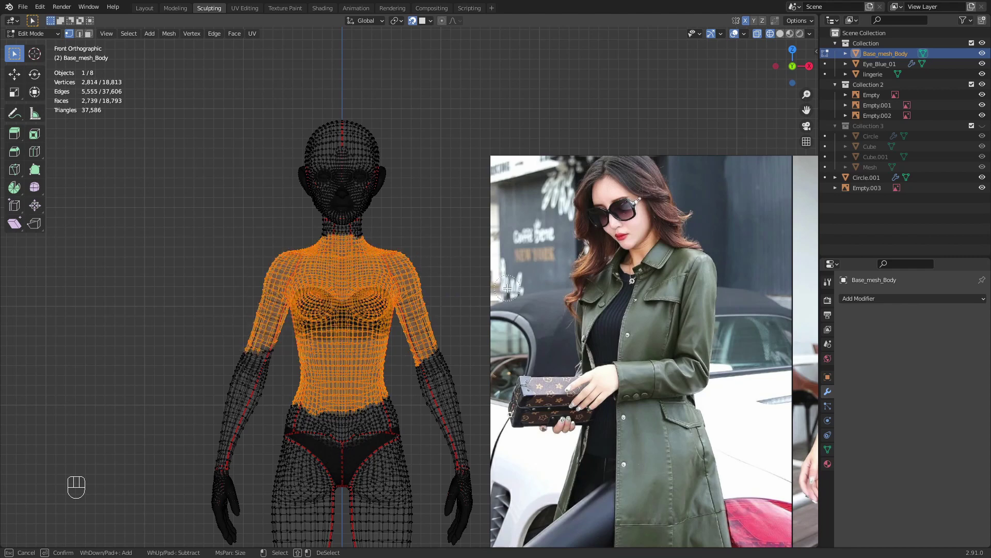
key(Escape)
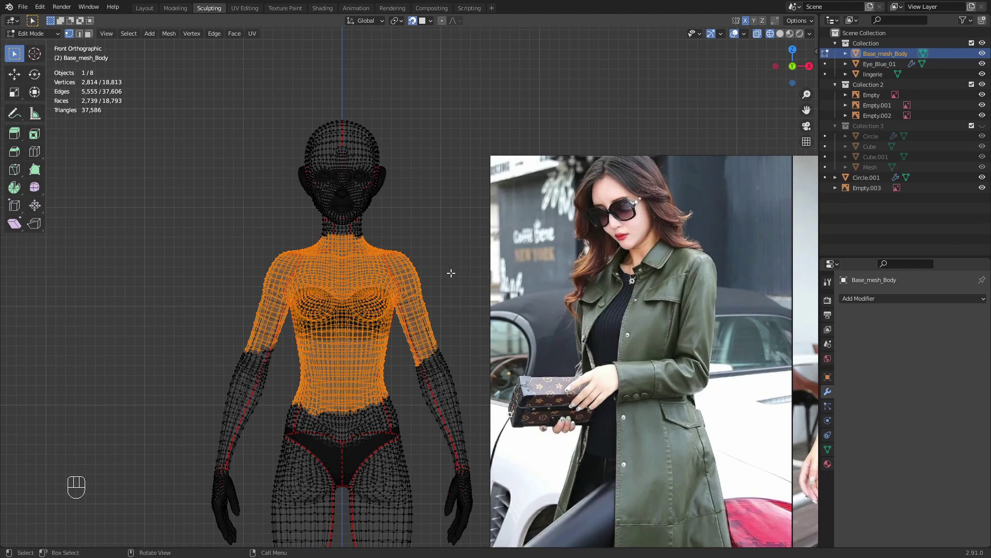
- In solid view, duplicate the selected torso geometry in place and offset the copy outward from the body with Shrink/Fatten
middle_drag(454, 282, 434, 289)
key(z)
shift+middle_drag(459, 354, 490, 335)
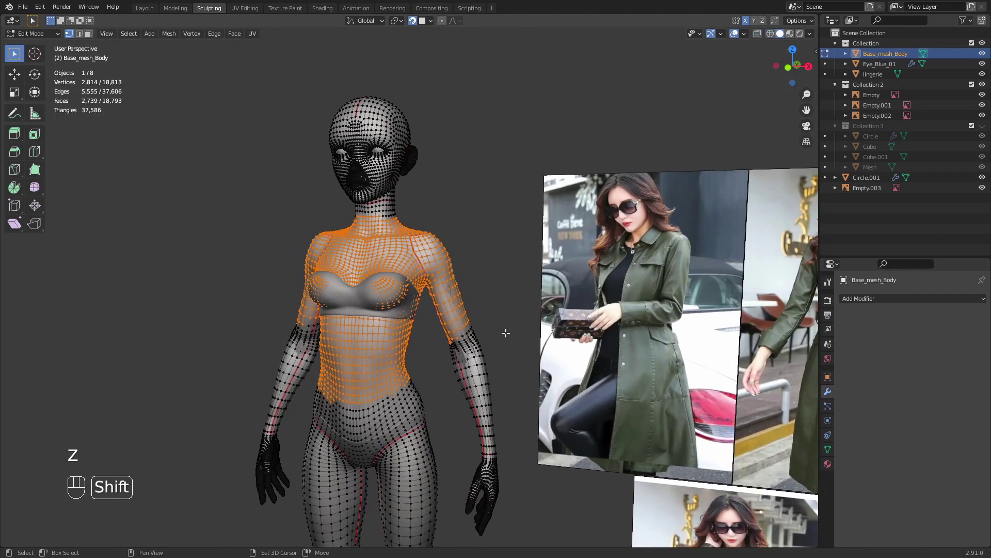
key(shift+d)
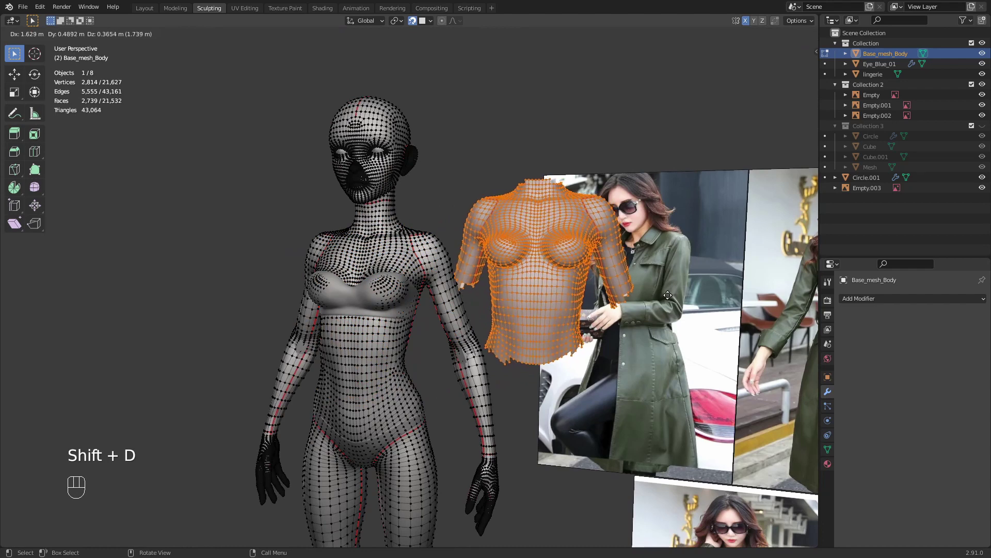
right_click(542, 316)
key(alt+s)
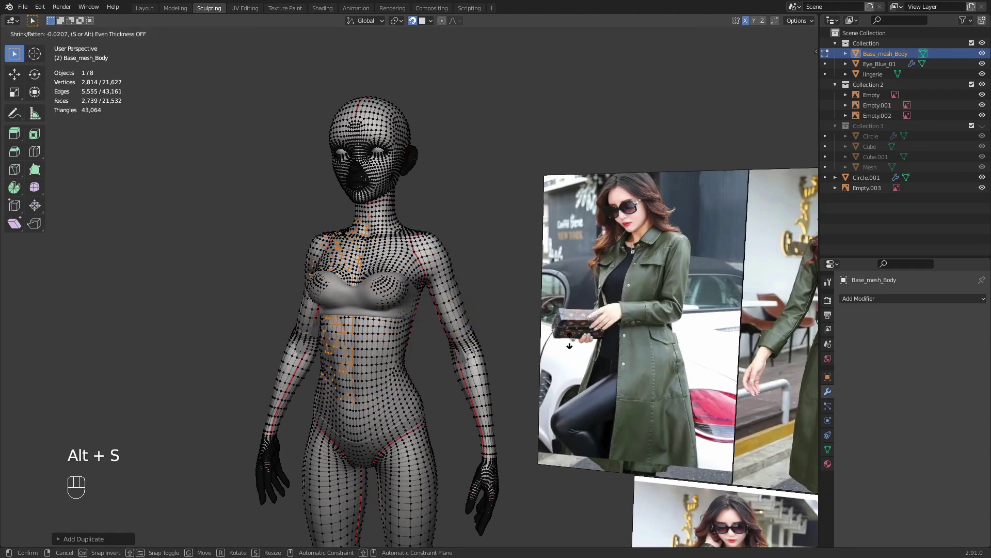
click(571, 341)
- Check the body in Object Mode, and in Edit Mode delete the vertices of the linked torso copy
key(Tab)
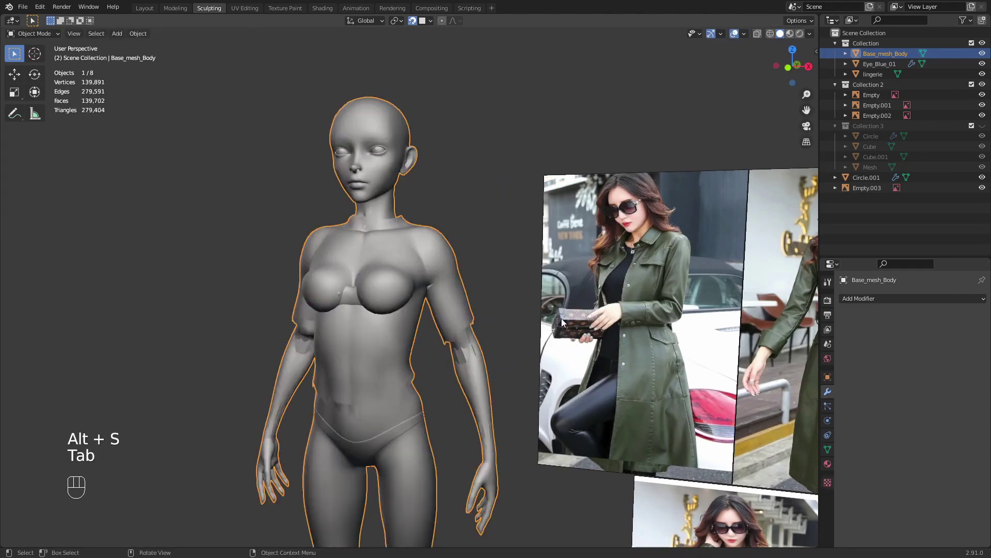
key(g)
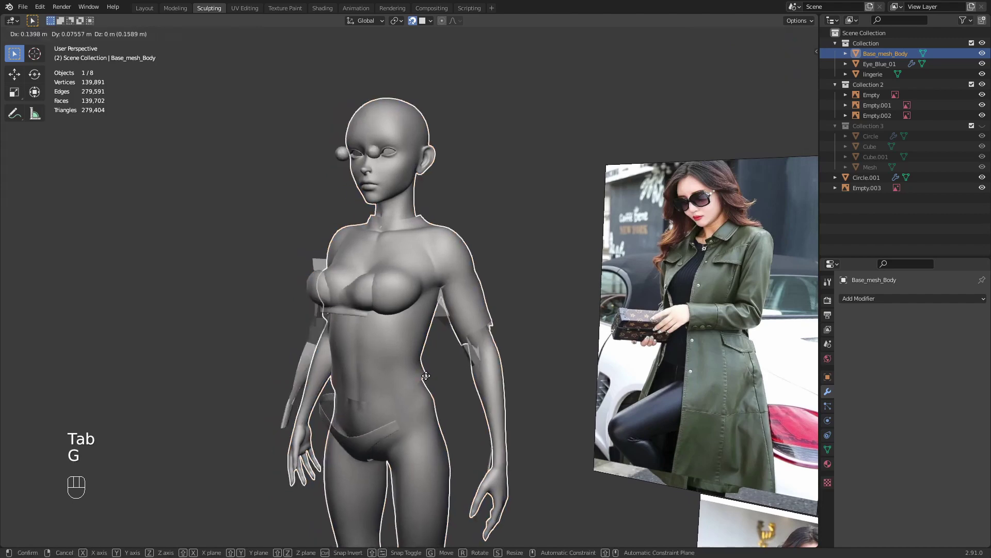
right_click(379, 353)
key(Tab)
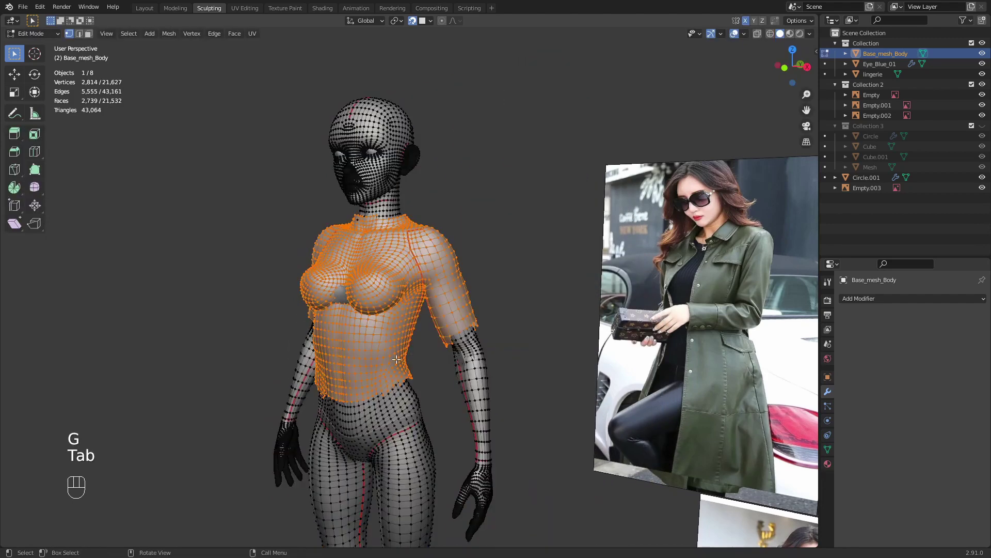
key(alt+a)
key(l)
key(x)
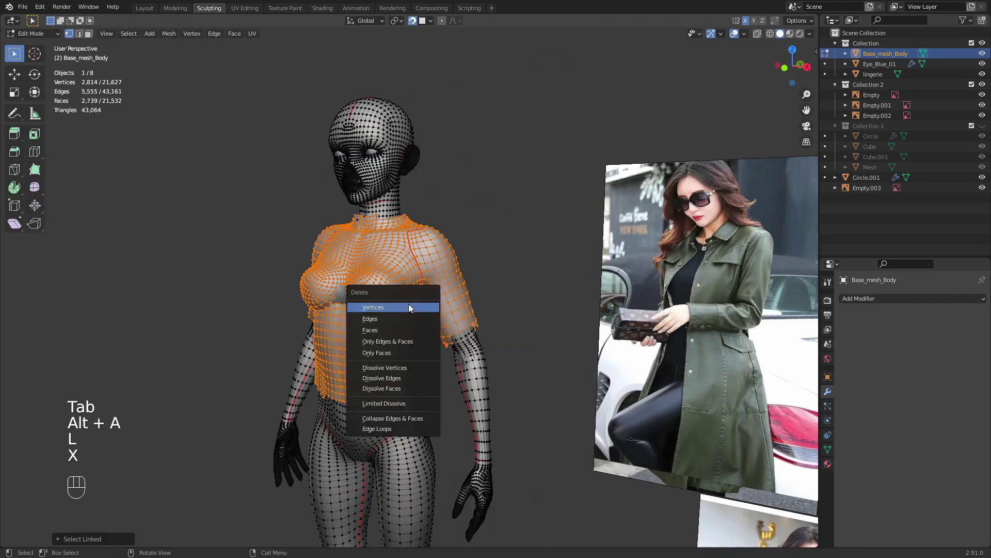
click(408, 304)
key(Tab)
middle_drag(358, 284, 436, 301)
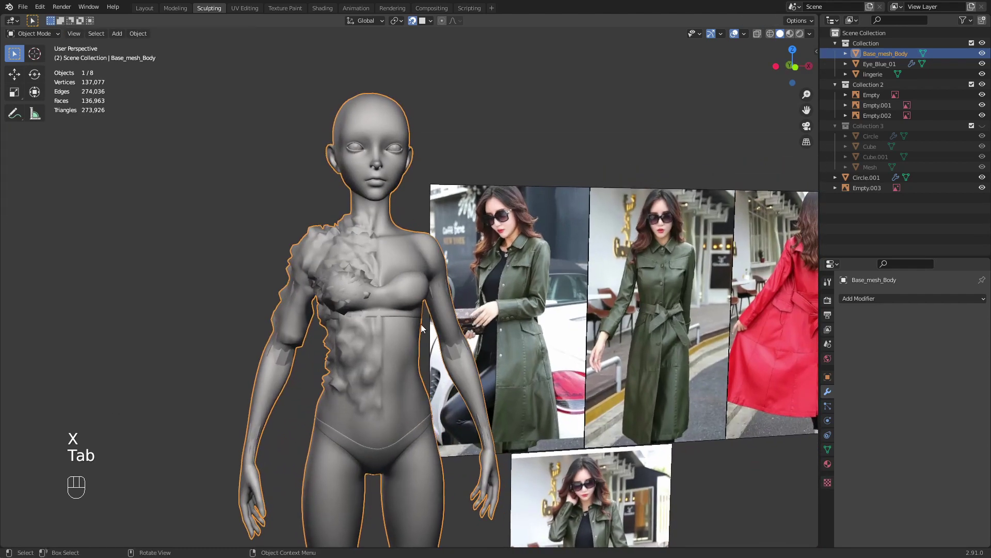
- Undo the deletion, offset, duplication and selection of the torso geometry, back to the original body mesh
key(g)
right_click(407, 343)
key(ctrl+z)
key(ctrl+z)
key(ctrl+z)
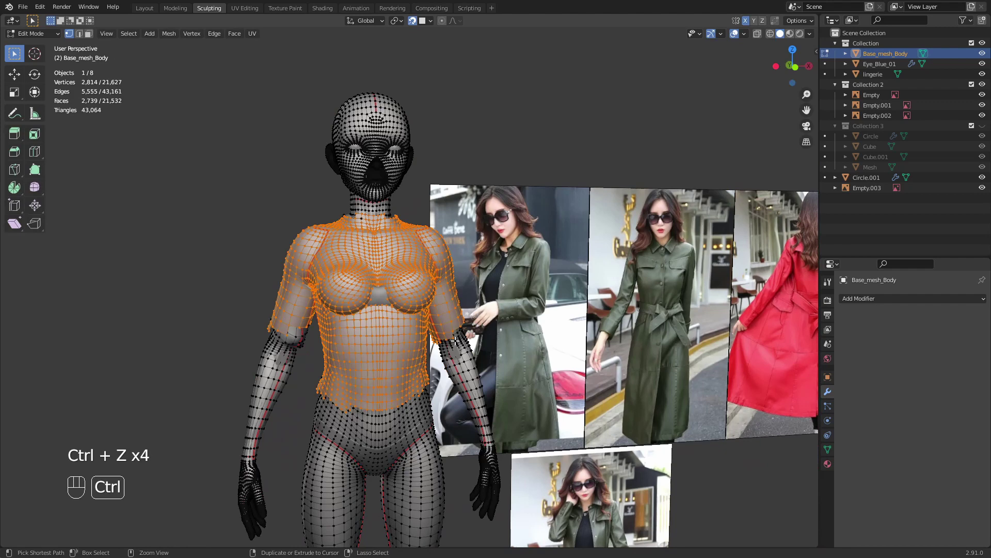
key(ctrl+z)
key(ctrl+z)
key(ctrl+z)
key(ctrl+z)
key(ctrl+z)
key(ctrl+z)
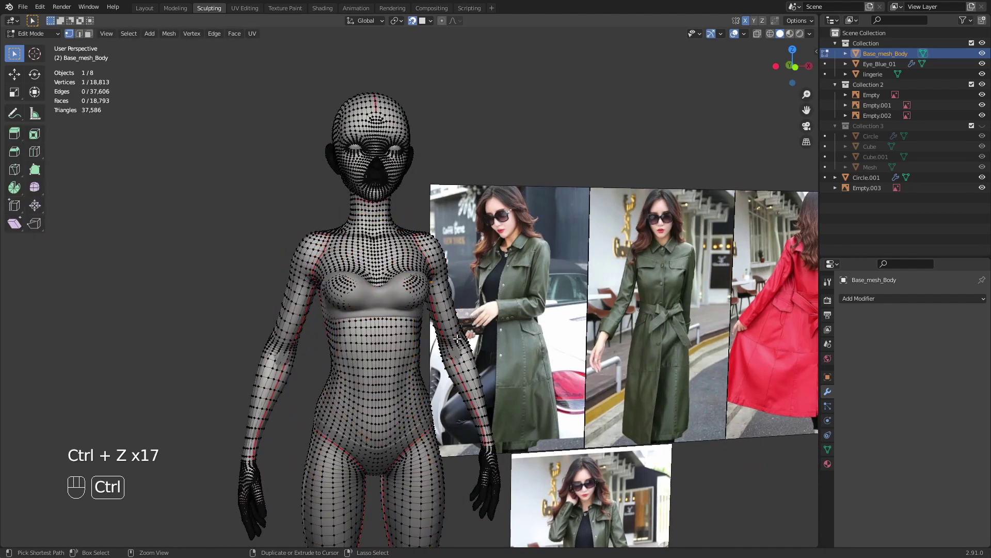
- Leave the body mesh and reopen the sleeve in Edit Mode, framed around the shoulder
key(Tab)
click(445, 350)
key(Tab)
middle_drag(445, 350, 429, 336)
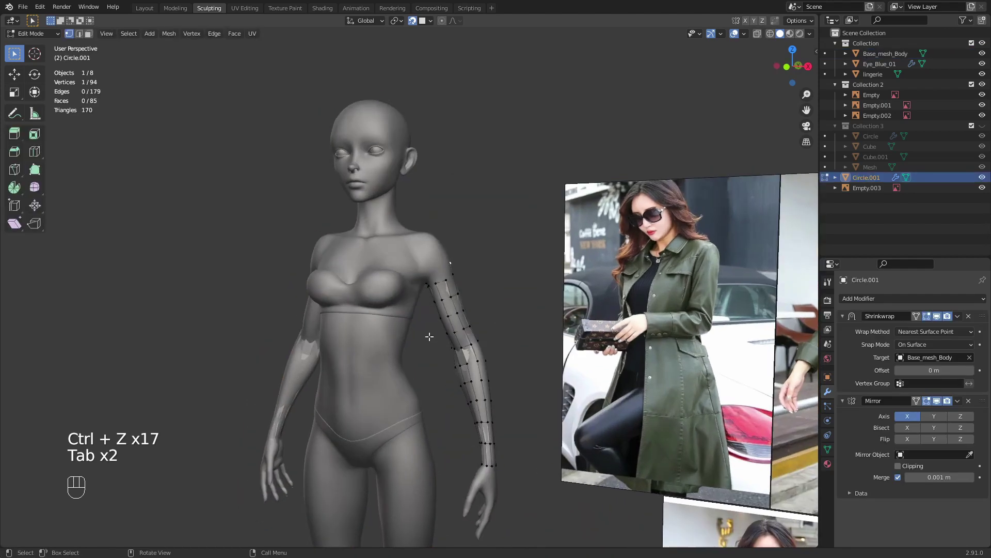
ctrl+middle_drag(472, 260, 462, 279)
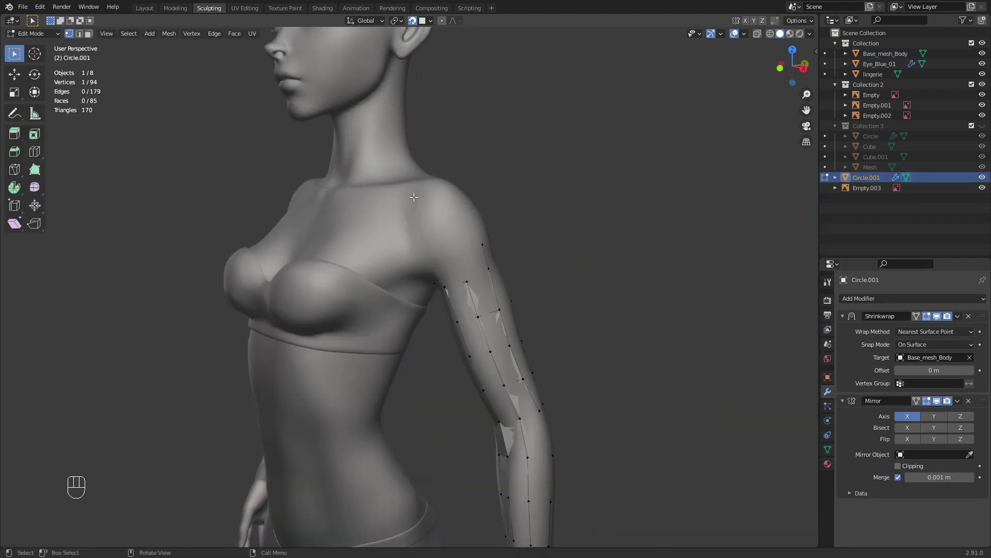
- Extrude a vertex up from the sleeve's top edge on the upper arm, fill the adjoining face and reposition two vertices
click(456, 254)
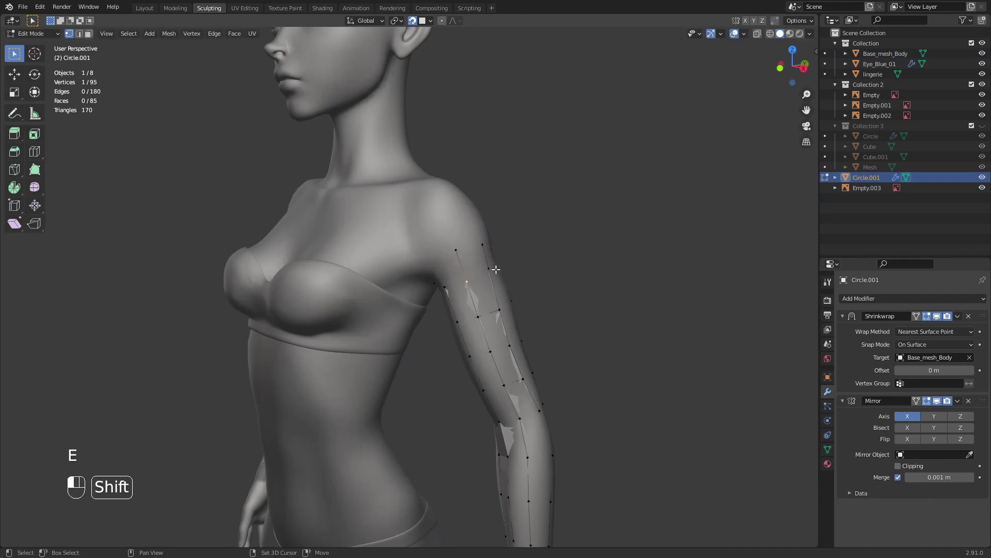
shift+click(496, 269)
middle_drag(496, 270, 463, 230)
key(f)
click(401, 266)
key(g)
click(405, 267)
click(387, 259)
key(g)
click(391, 257)
- Extrude another vertex beside it on the upper arm, fill the neighbouring faces and adjust the vertex position
key(e)
click(454, 254)
key(f)
click(448, 287)
middle_drag(448, 287, 461, 300)
ctrl+middle_drag(461, 300, 494, 279)
shift+click(484, 259)
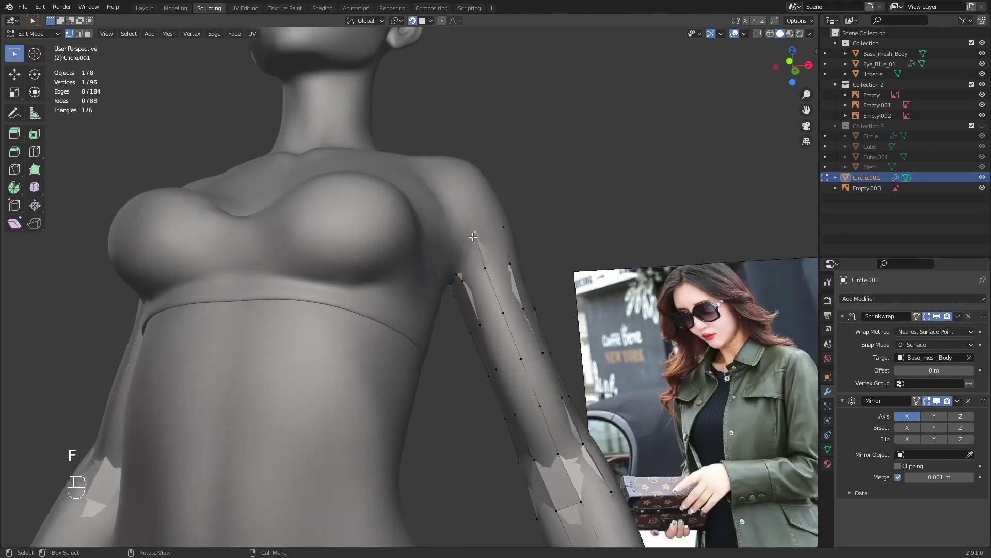
middle_drag(475, 239, 419, 337)
key(g)
click(459, 275)
- Extrude a chain of three vertices from the outer upper arm up over the shoulder
ctrl+middle_drag(434, 301, 410, 371)
click(423, 331)
key(e)
click(417, 334)
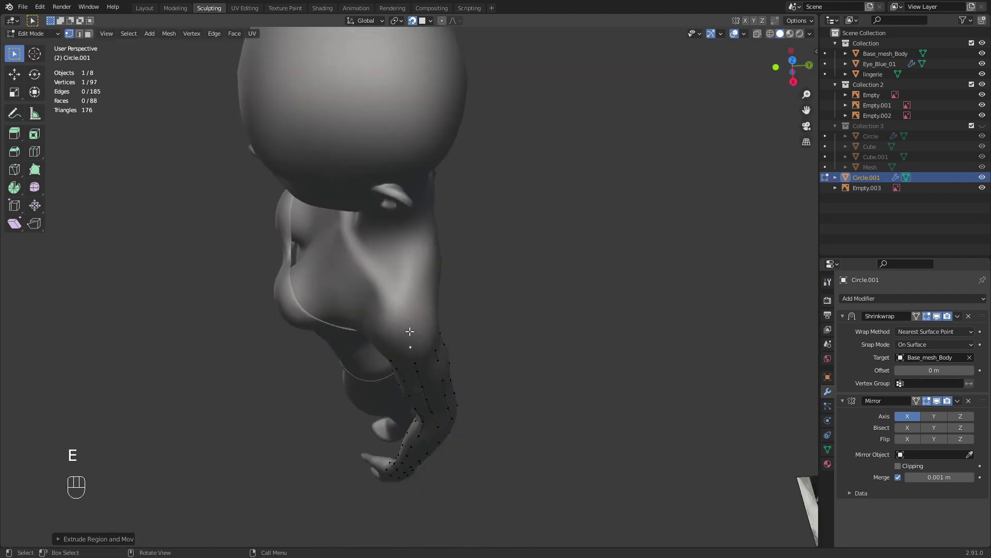
key(e)
click(404, 320)
key(e)
click(400, 302)
- Reposition the vertices of the new shoulder chain so they follow the curve of the shoulder
middle_drag(404, 308, 377, 321)
key(g)
click(406, 276)
click(408, 298)
key(g)
click(409, 299)
key(g)
click(411, 313)
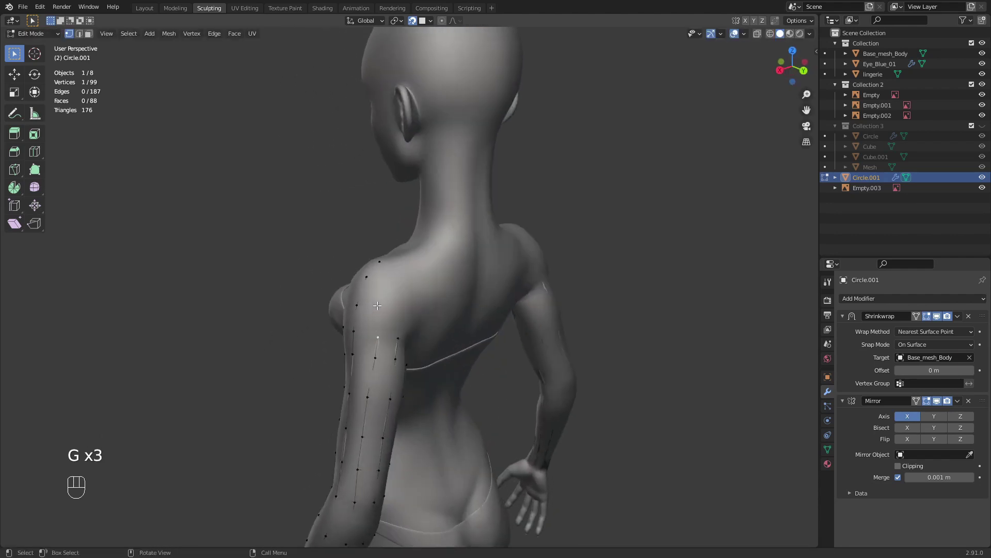
- Extrude a parallel chain of three vertices over the shoulder and fill the three faces between the chains
key(e)
click(380, 308)
key(e)
click(384, 284)
key(e)
click(392, 270)
key(f)
key(f)
key(f)
- Extrude a chain of three vertices up the front side of the shoulder and fill the three faces beside it
middle_drag(374, 324, 412, 338)
click(403, 348)
key(e)
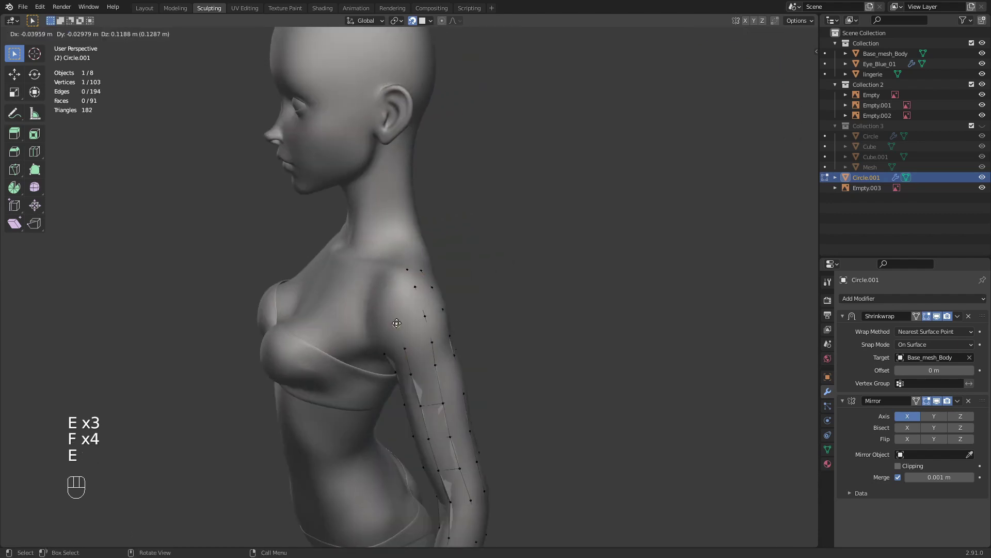
click(397, 323)
key(e)
click(390, 300)
key(e)
click(390, 279)
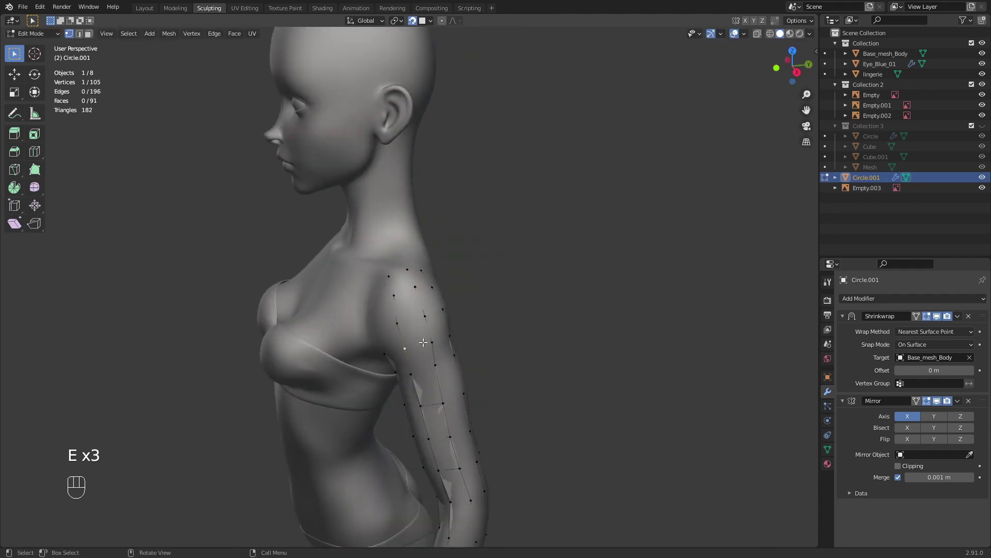
key(f)
key(f)
key(f)
- Adjust a front shoulder vertex, extrude three vertices from above the armpit to the shoulder top, and fill the strip
middle_drag(418, 307, 434, 256)
key(g)
click(425, 288)
middle_drag(442, 336, 460, 326)
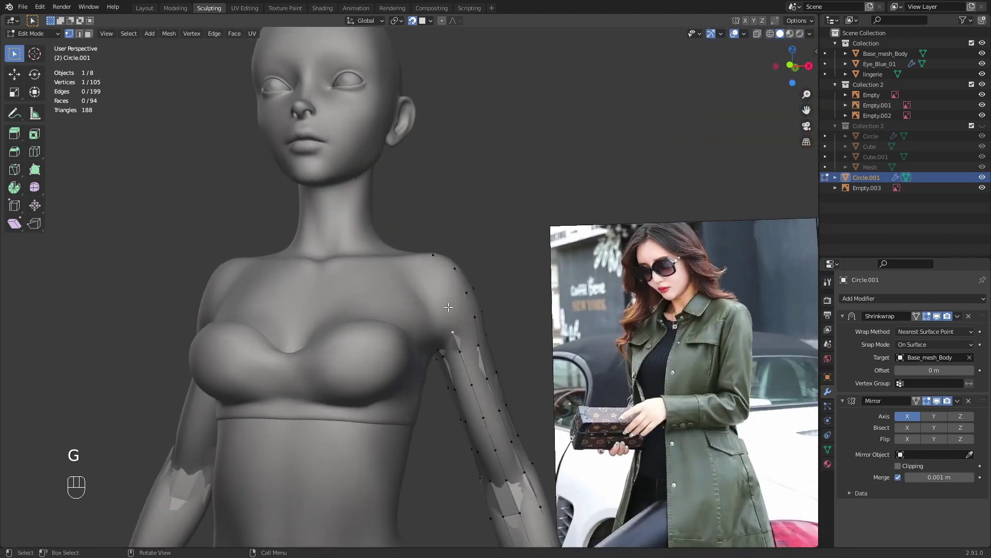
key(e)
click(447, 304)
key(e)
click(435, 279)
key(e)
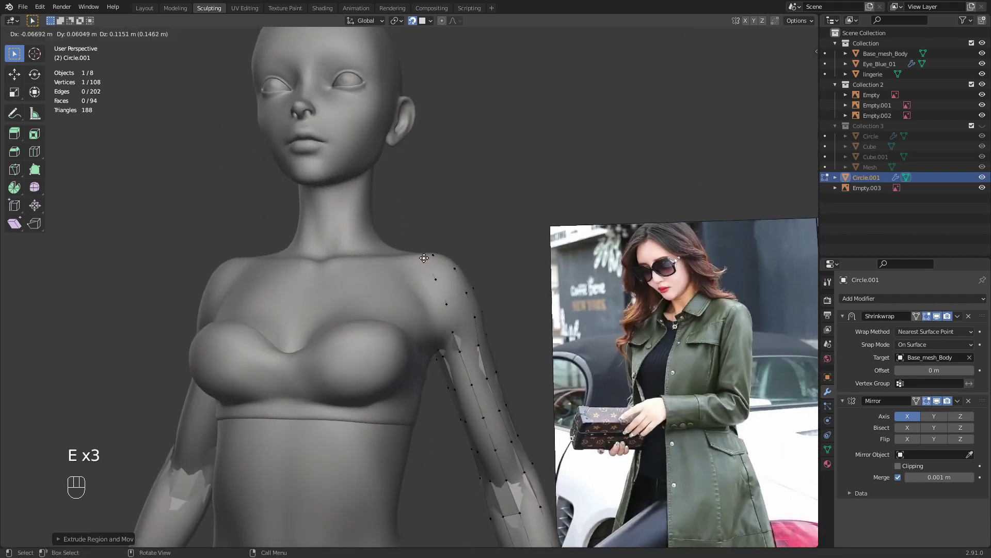
click(424, 255)
- Extrude a chain of three vertices from the back of the upper arm up over the rear shoulder
middle_drag(437, 309, 235, 334)
middle_drag(395, 326, 381, 309)
click(370, 322)
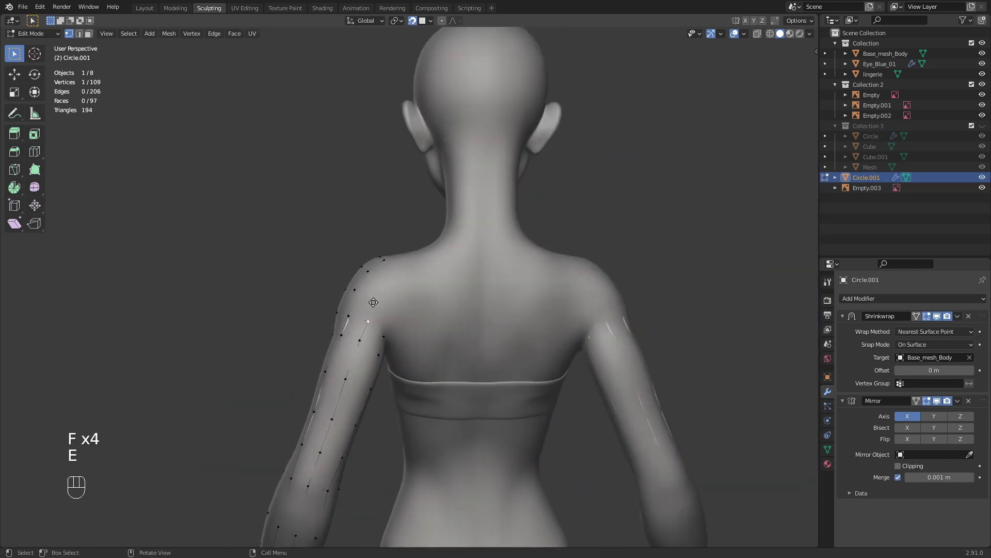
click(373, 302)
key(e)
click(384, 284)
key(e)
click(397, 276)
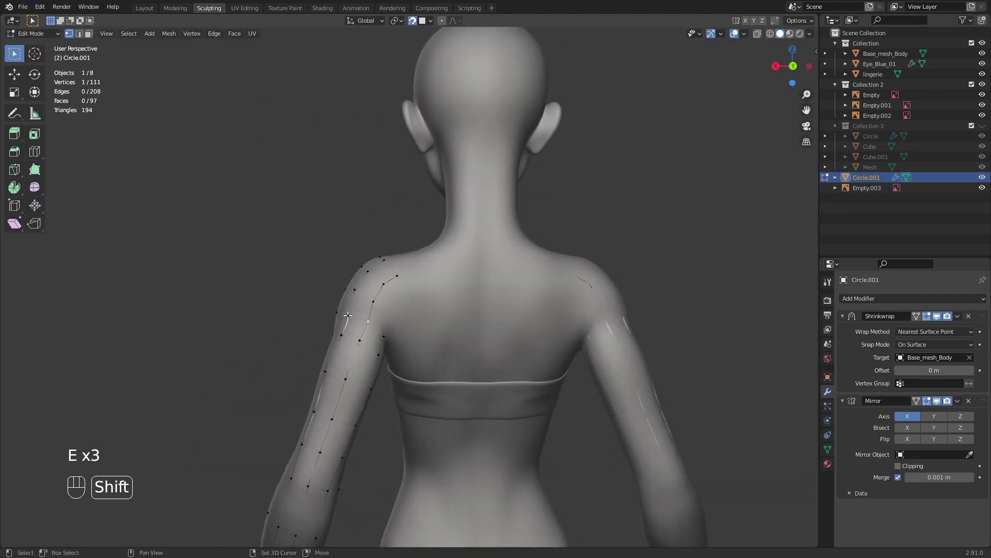
- Undo and redo the face fills behind the shoulder, and reposition two vertices of that strip
key(z)
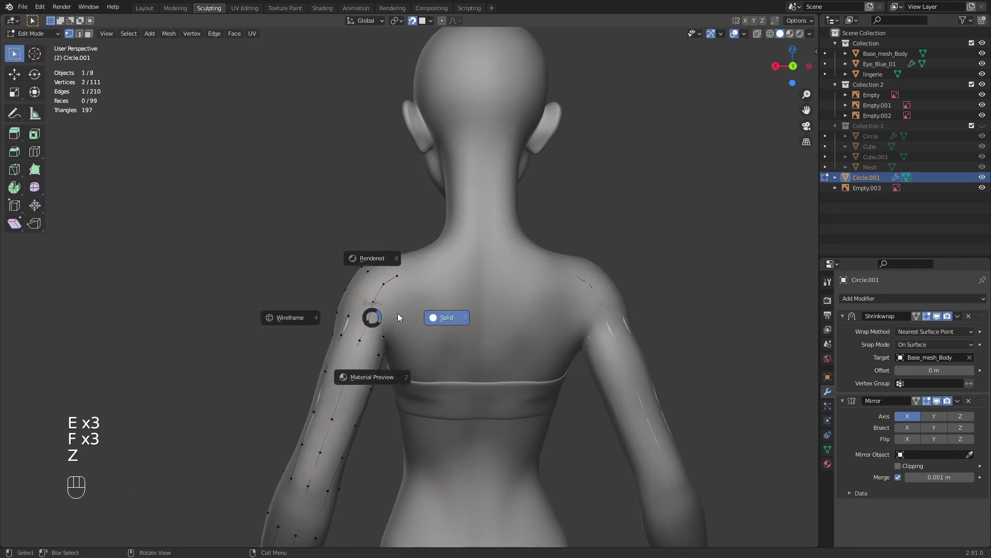
key(ctrl+z)
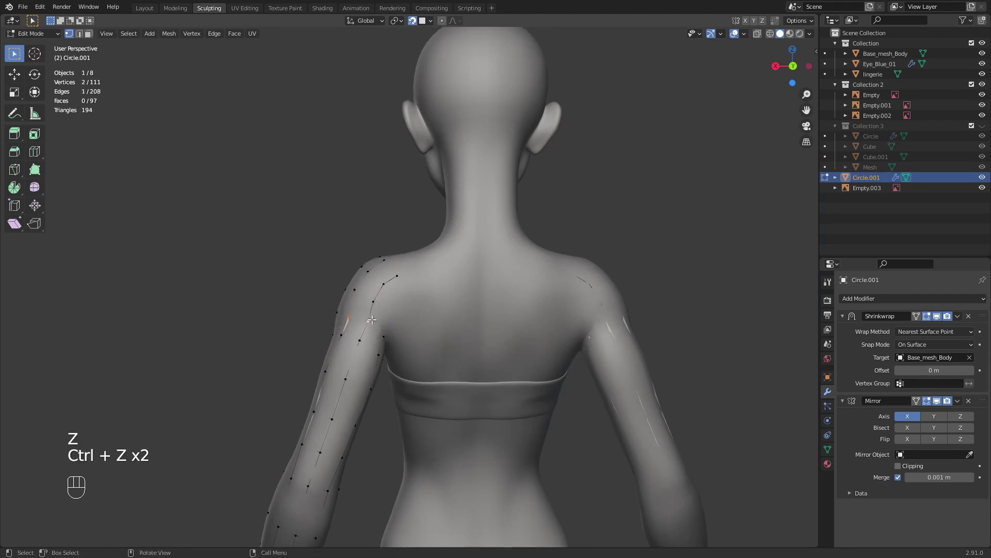
middle_drag(392, 310, 522, 330)
key(alt+a)
click(407, 299)
key(g)
click(403, 291)
click(395, 303)
key(g)
click(391, 316)
- Extrude vertices from the sleeve's front armpit edge toward the chest and fill the faces between them
middle_drag(522, 331, 307, 350)
middle_drag(372, 357, 434, 309)
key(e)
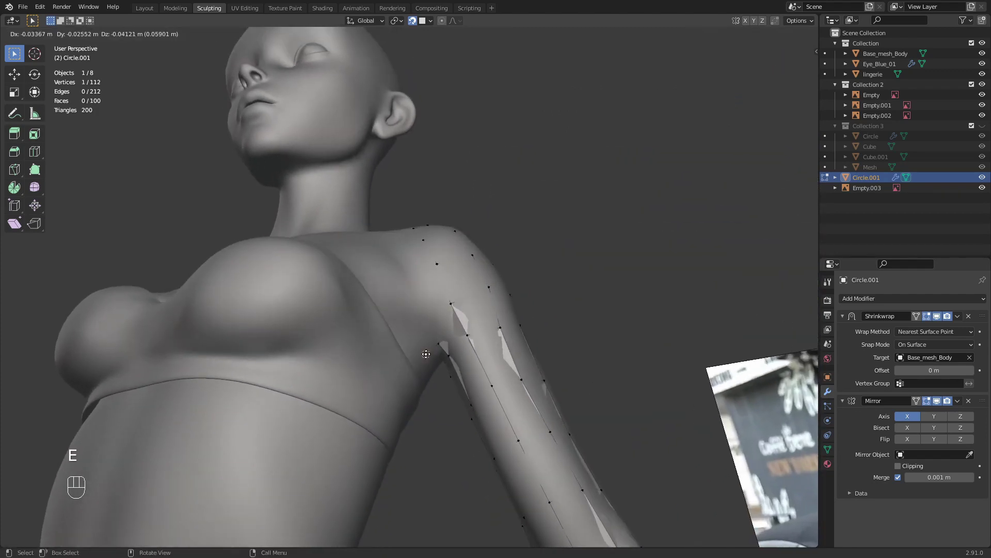
click(426, 355)
mouse_move(426, 355)
middle_down()
mouse_move(401, 260)
mouse_move(409, 258)
mouse_move(422, 369)
middle_up()
key(e)
click(419, 255)
key(e)
click(387, 318)
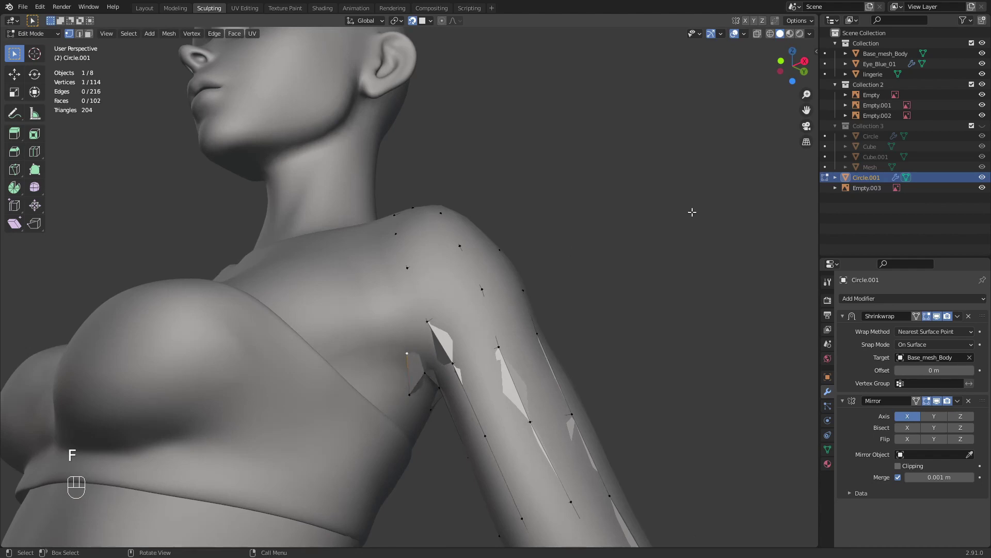
- Inspect the sleeve's armpit faces with the body mesh hidden, and show the body again
click(982, 53)
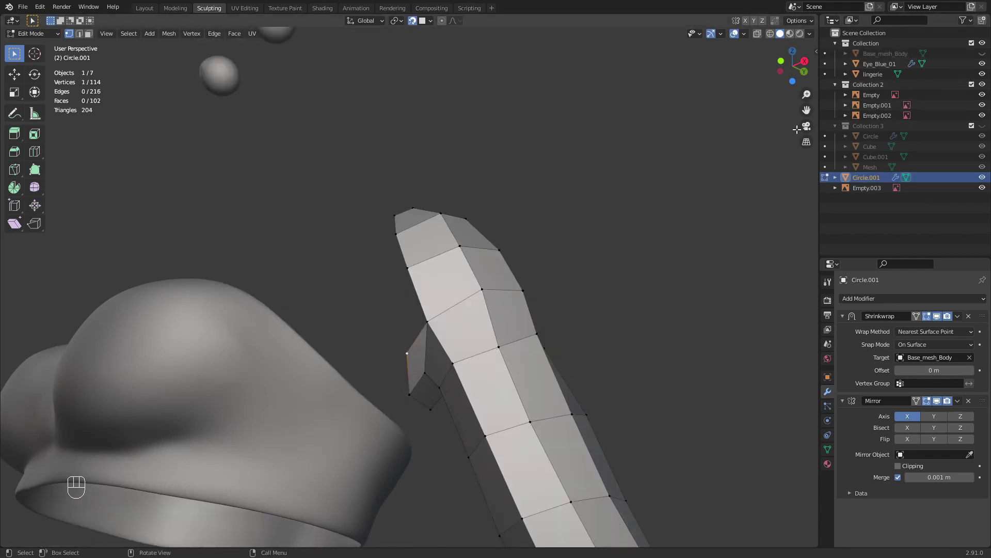
middle_drag(420, 310, 421, 330)
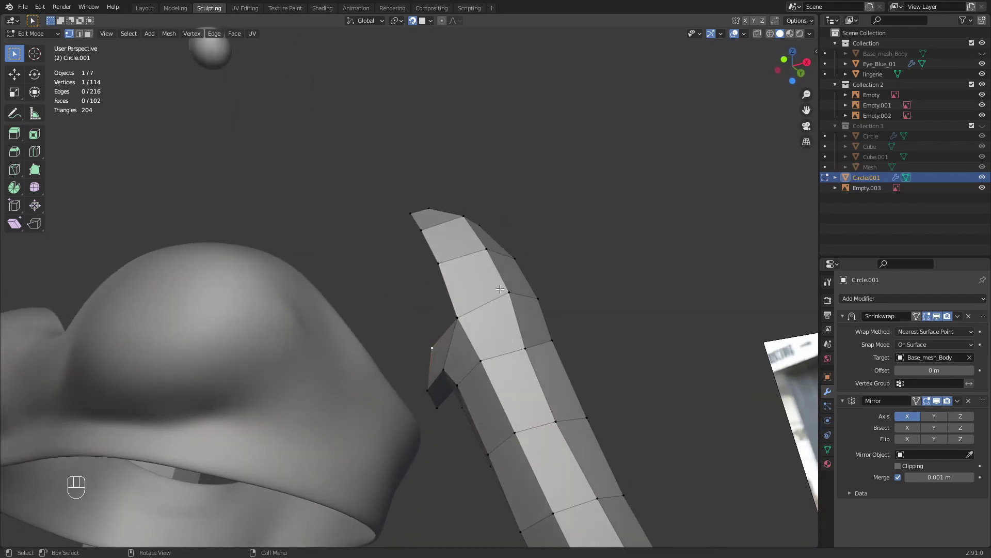
click(982, 54)
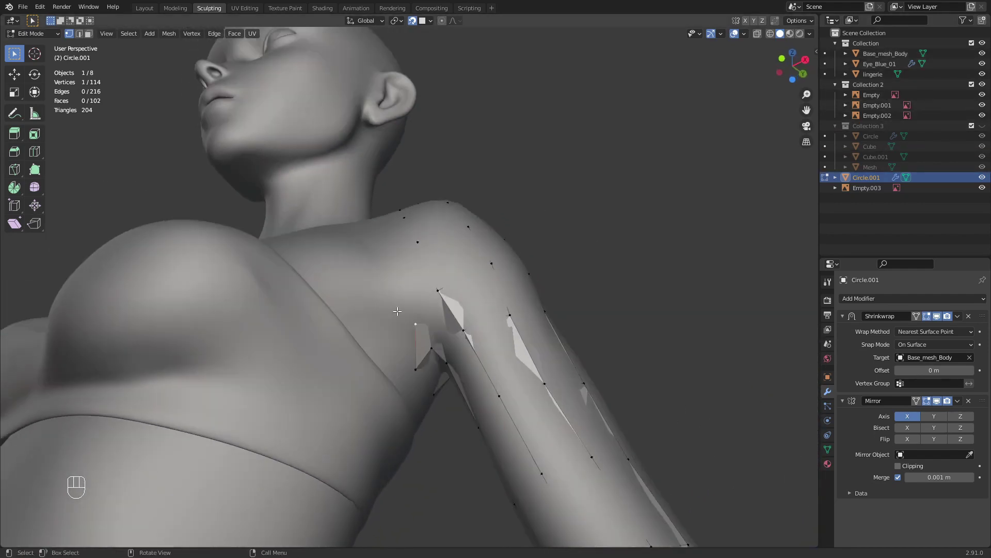
- Delete the last extruded vertex at the front armpit and reposition a neighbouring vertex
key(x)
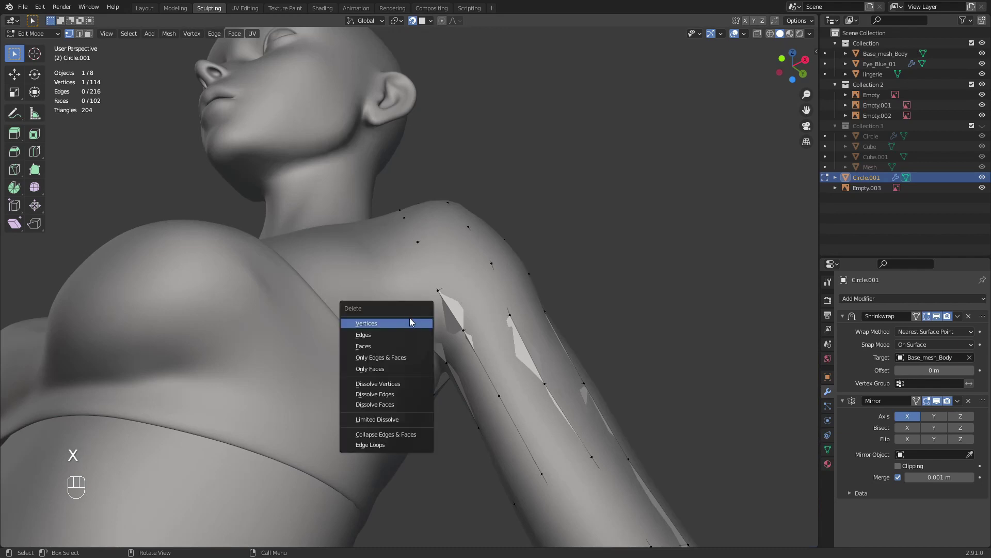
click(413, 324)
middle_drag(413, 324, 425, 369)
key(g)
click(452, 361)
- Extrude three vertices in succession beside the armpit and fill the adjoining face
key(e)
click(417, 356)
key(e)
click(386, 340)
key(e)
click(351, 320)
key(f)
- Reposition two vertices of the new armpit geometry against the body surface
middle_drag(425, 369, 390, 323)
click(390, 361)
key(g)
click(394, 356)
click(379, 373)
key(g)
click(380, 378)
- Extrude a chain of three vertices from the front armpit up the chest side of the shoulder and fill three faces
middle_drag(391, 320, 406, 363)
key(e)
click(403, 344)
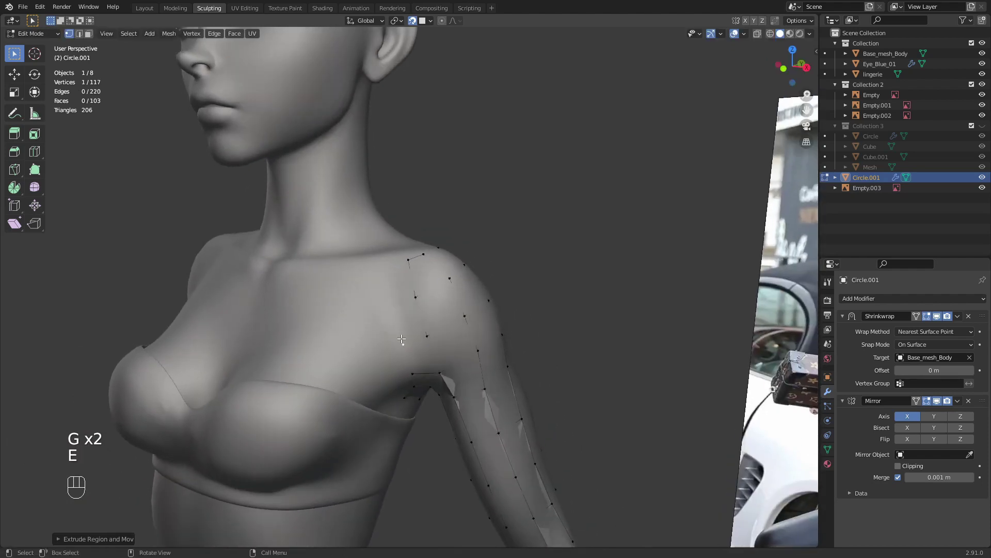
key(e)
click(394, 303)
key(e)
click(387, 273)
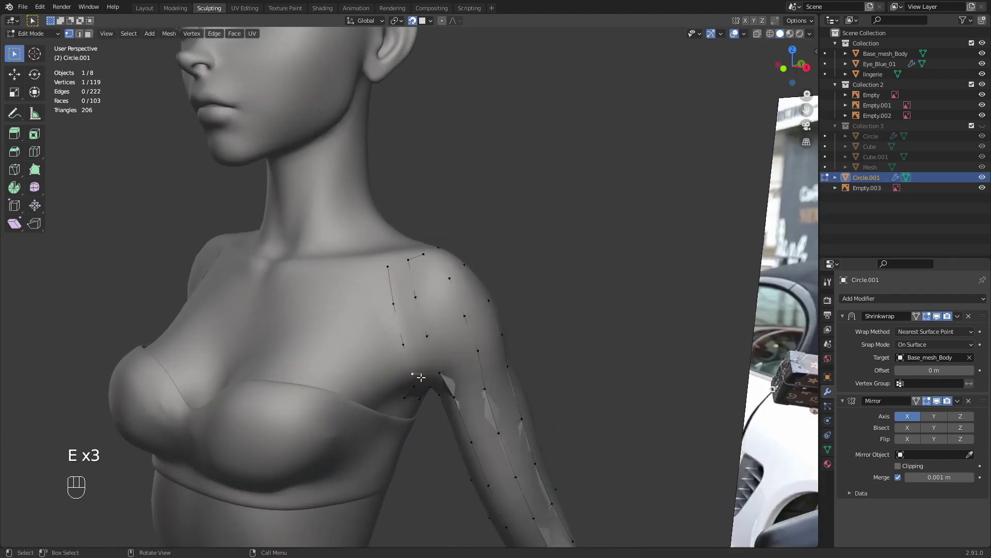
key(f)
key(f)
key(f)
- Fine-tune a vertex position on the shoulder strip and clear the selection
middle_drag(416, 330, 460, 347)
ctrl+middle_drag(454, 320, 416, 321)
key(g)
click(421, 285)
key(g)
click(421, 285)
middle_drag(416, 322, 411, 263)
key(alt+a)
- Extrude a chain of five vertices from the shoulder top up to the side of the neck and adjust its placement
middle_drag(411, 264, 396, 295)
shift+middle_drag(397, 294, 342, 357)
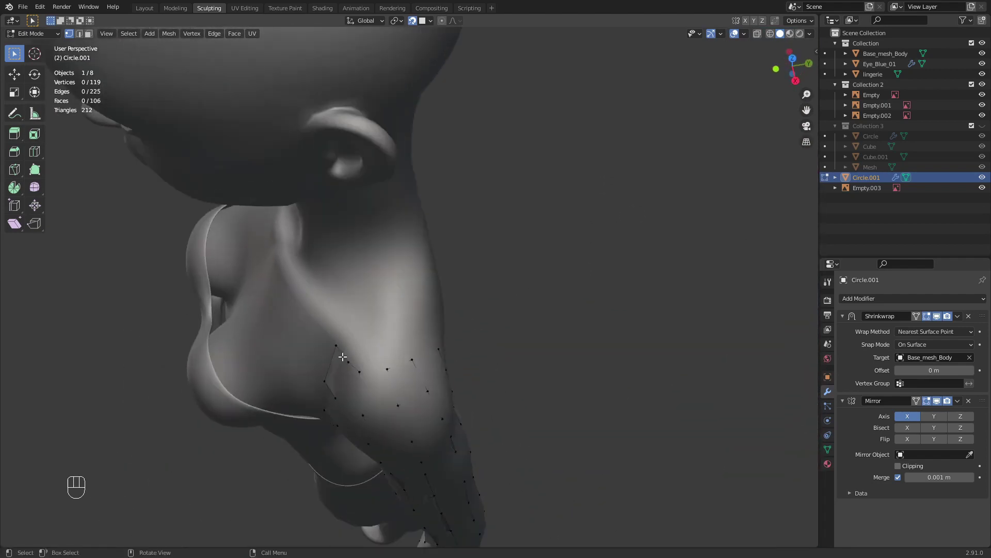
key(e)
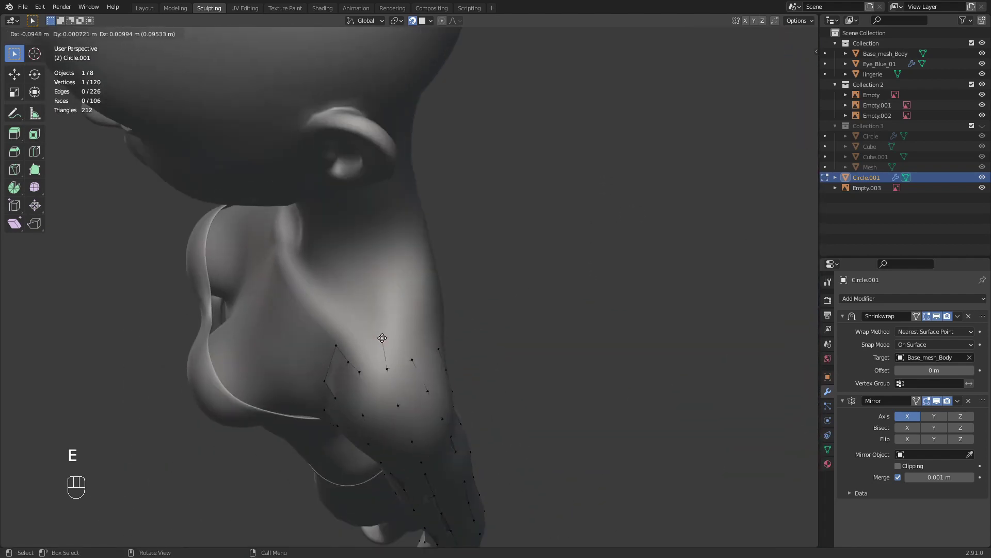
click(381, 338)
key(e)
click(375, 294)
key(e)
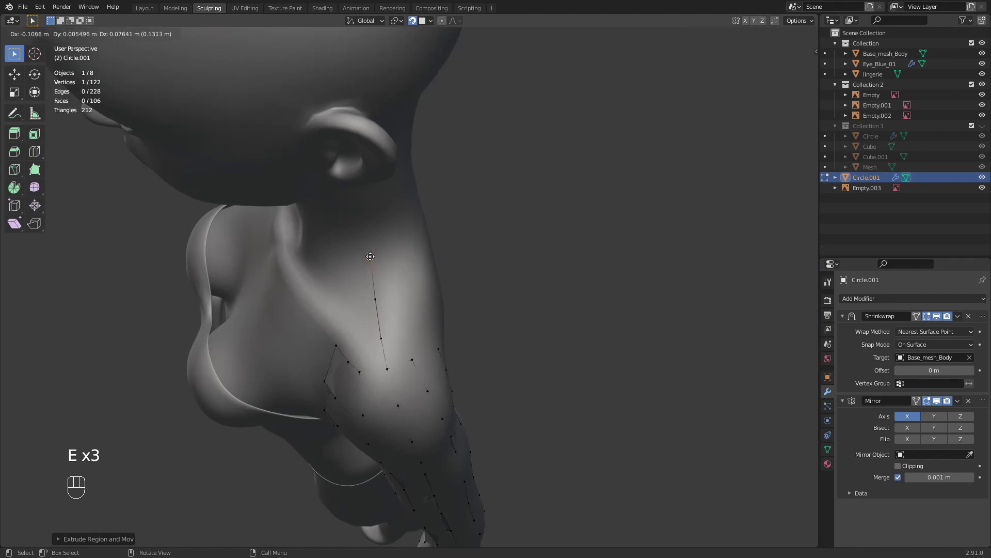
click(370, 261)
middle_drag(370, 261, 407, 353)
key(e)
click(366, 270)
key(e)
click(365, 219)
key(g)
click(388, 251)
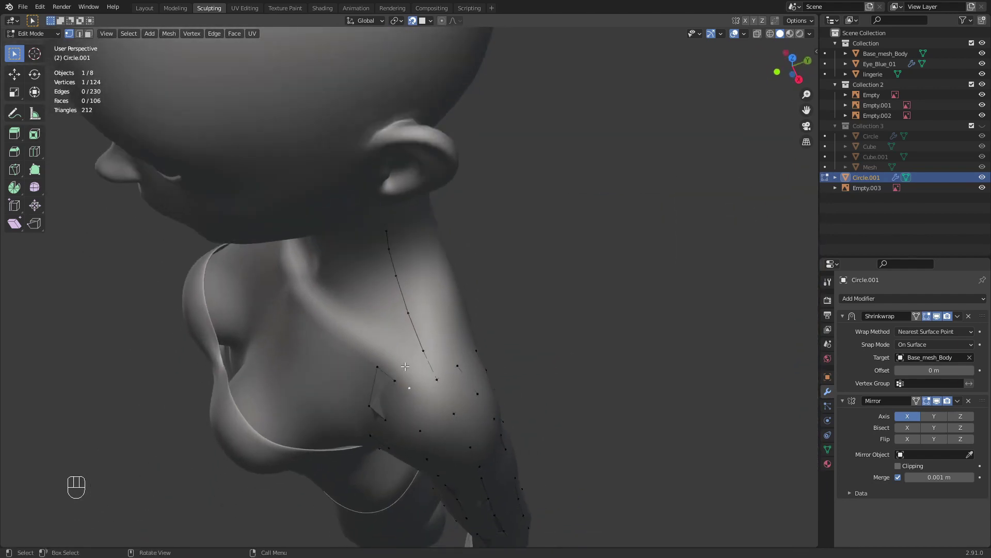
- Extrude a second chain of five vertices in front of the first, from the shoulder up the neck, adjusting one vertex
key(e)
click(401, 358)
key(e)
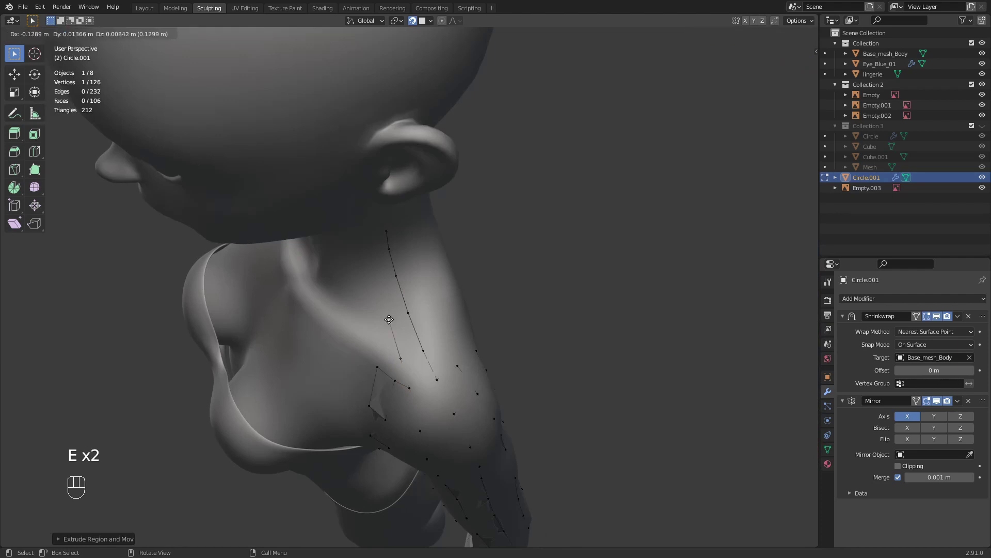
click(388, 319)
key(g)
click(387, 323)
key(e)
click(376, 280)
middle_drag(375, 281, 376, 236)
key(e)
click(370, 230)
key(e)
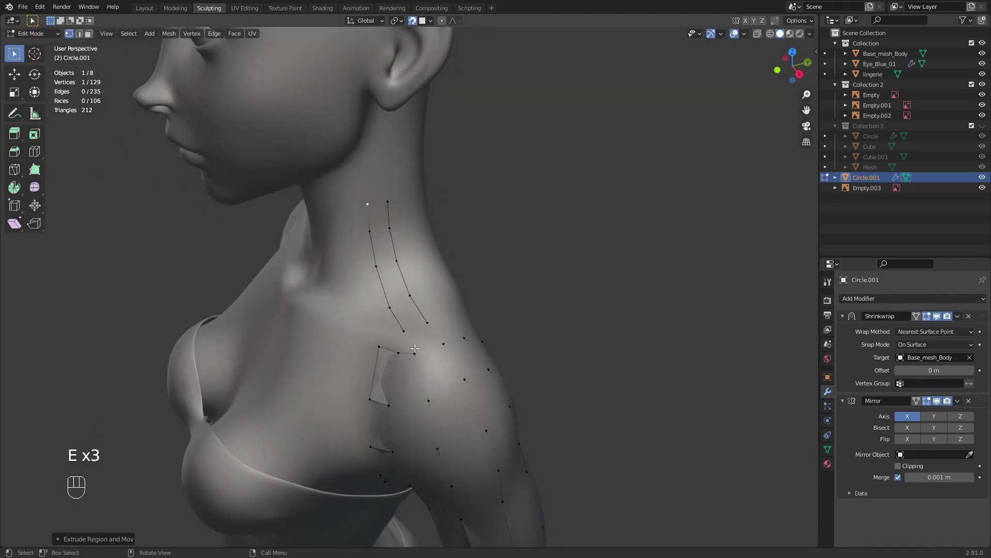
- Fill the faces between the two neck chains and extrude a third chain of five vertices behind them, from the shoulder up the neck
click(392, 200)
middle_drag(391, 201, 364, 342)
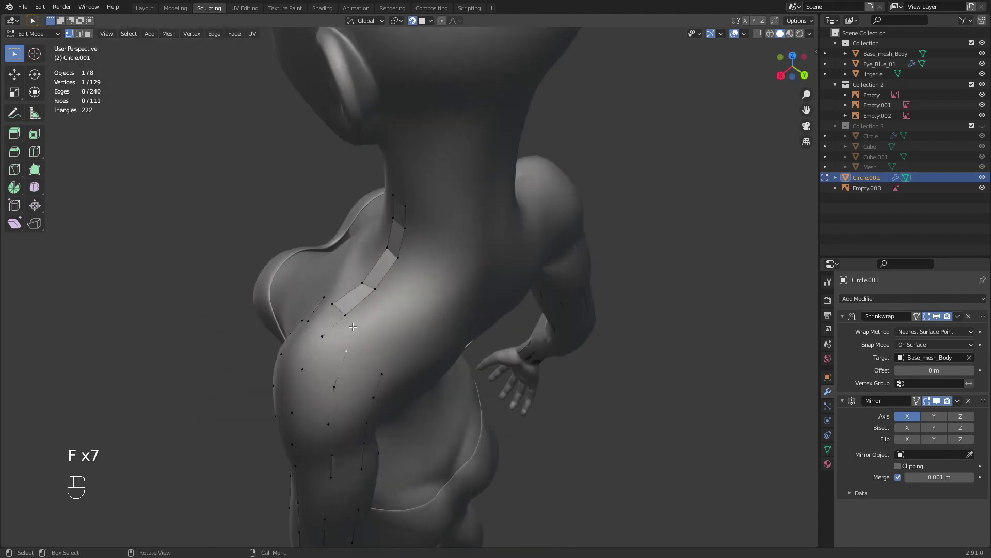
key(e)
click(363, 331)
key(e)
key(e)
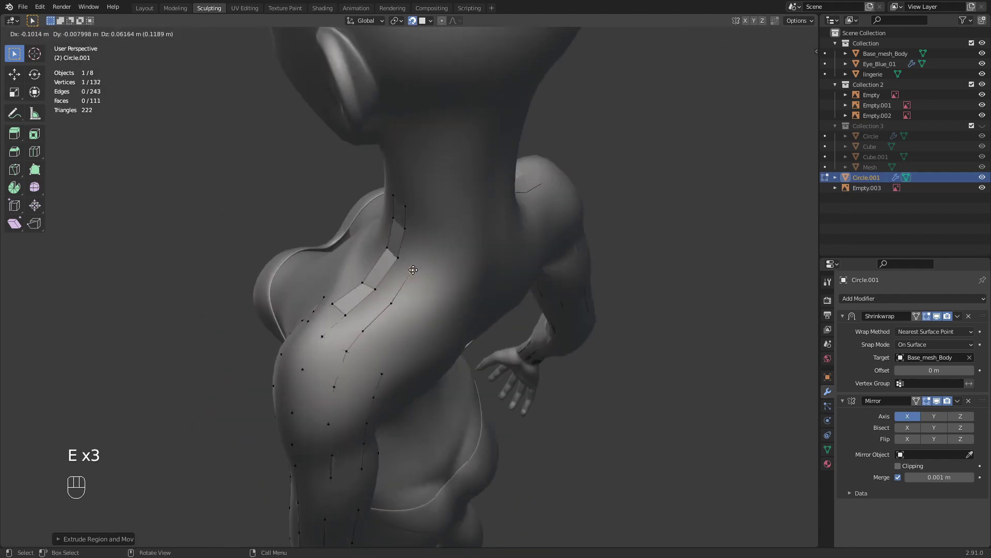
middle_drag(417, 268, 426, 221)
key(e)
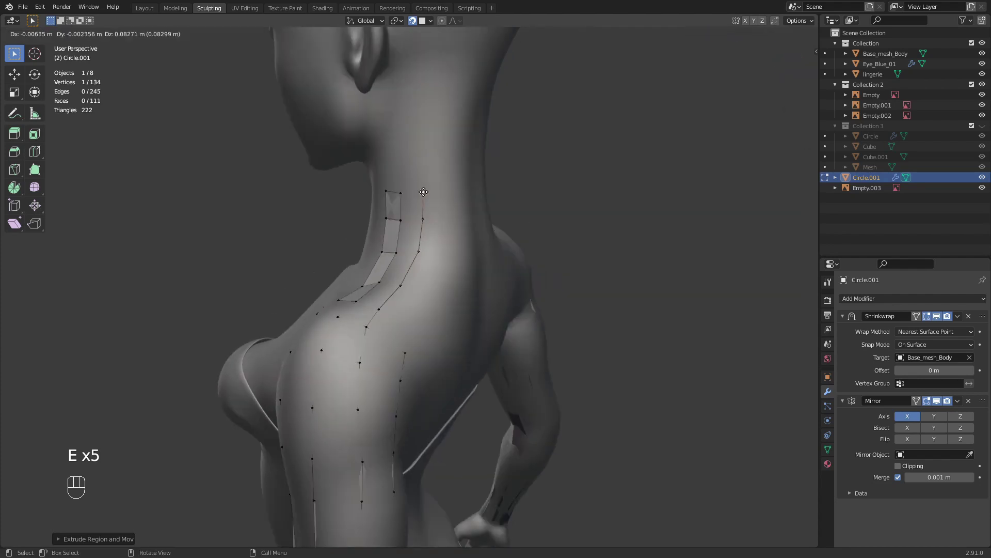
click(424, 192)
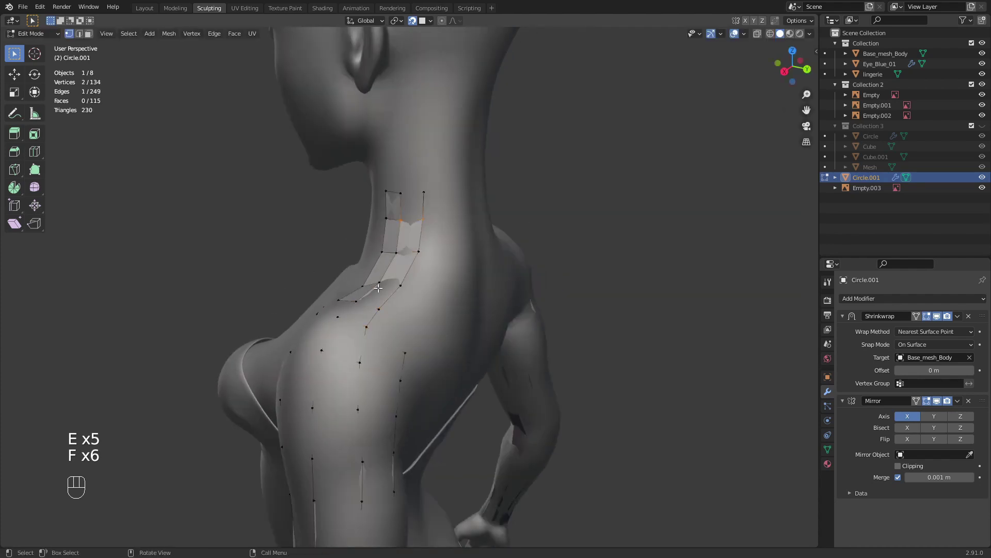
- Fill the faces between the middle and rear neck chains and even out the vertices of the strip's top two rows
key(f)
middle_drag(379, 288, 393, 220)
key(g)
click(419, 195)
click(396, 198)
key(g)
click(396, 195)
click(391, 221)
key(g)
click(395, 221)
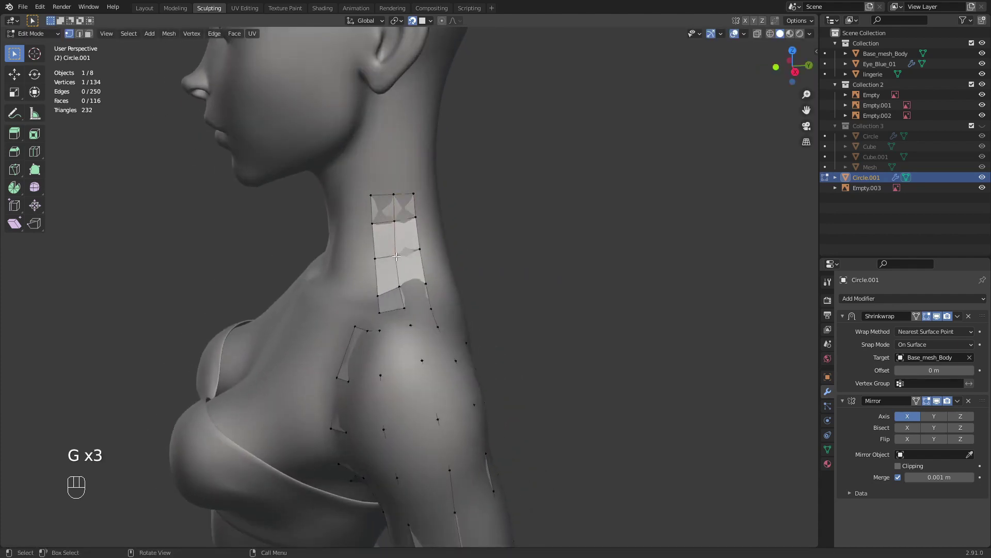
- Adjust the lower vertices of the middle neck chain and the vertex where the strip meets the shoulder
key(g)
click(396, 256)
click(398, 300)
middle_drag(396, 256, 395, 361)
key(g)
click(401, 296)
middle_drag(394, 361, 439, 295)
mouse_move(439, 294)
middle_down()
mouse_move(424, 333)
mouse_move(432, 349)
mouse_move(441, 283)
middle_up()
click(422, 331)
key(g)
click(416, 321)
middle_drag(442, 320, 484, 348)
scroll(487, 323, up, 3)
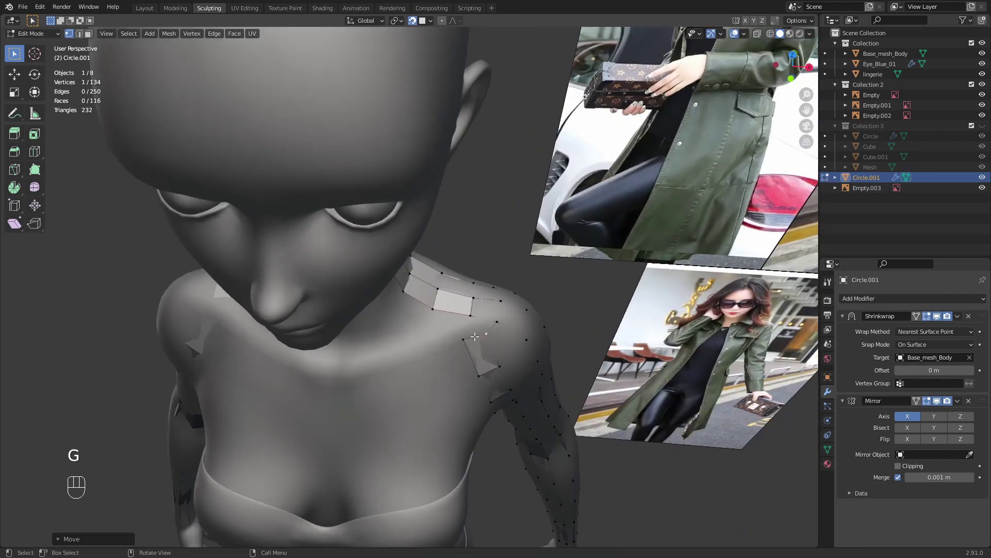
key(g)
click(475, 336)
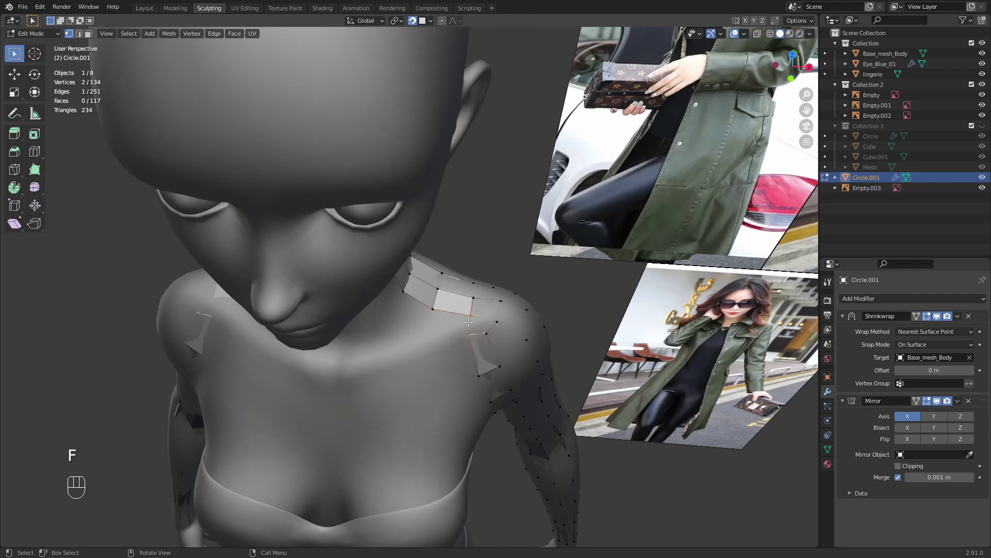
- Reposition the inner front shoulder vertex and extrude two vertices from the front end of the shoulder strip toward the collarbone
key(g)
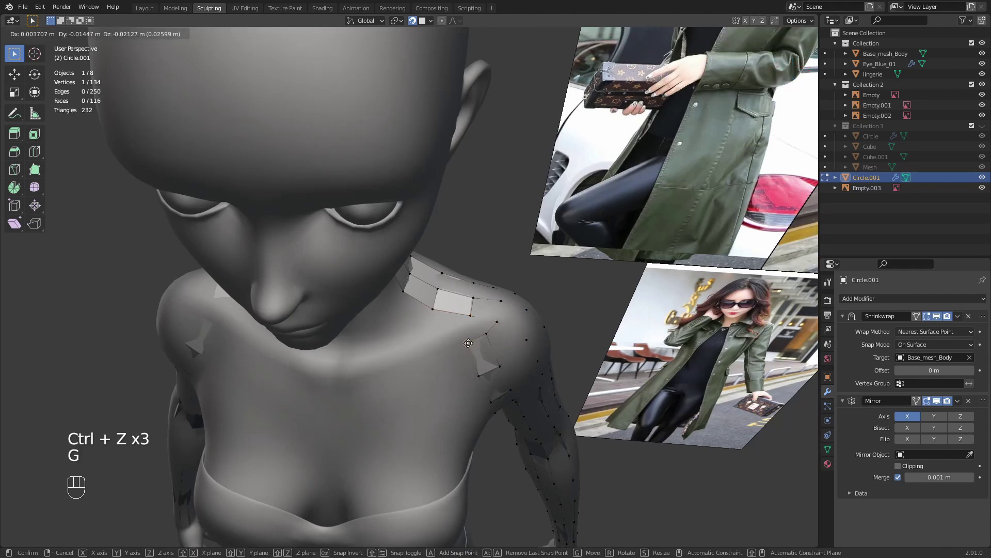
click(469, 341)
key(e)
click(468, 317)
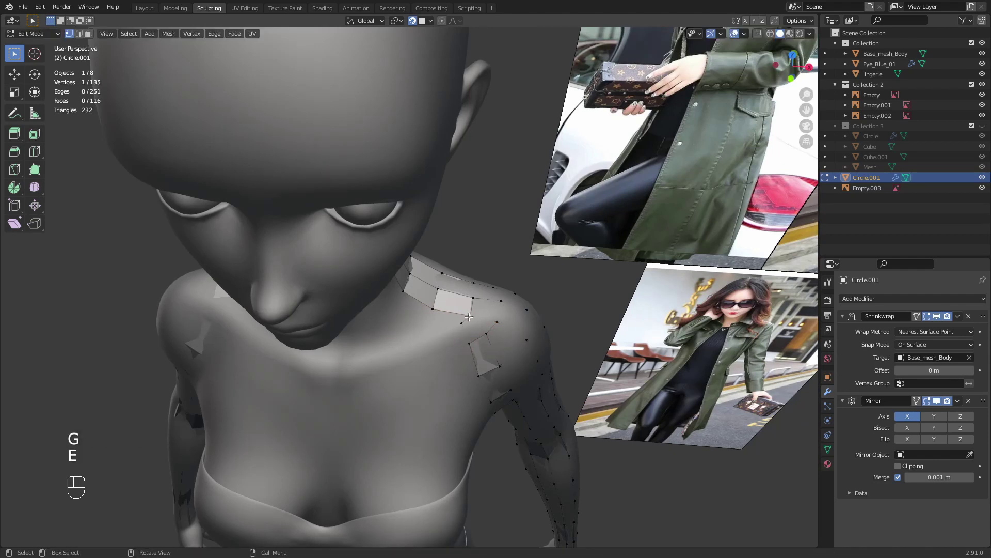
key(g)
click(464, 323)
key(e)
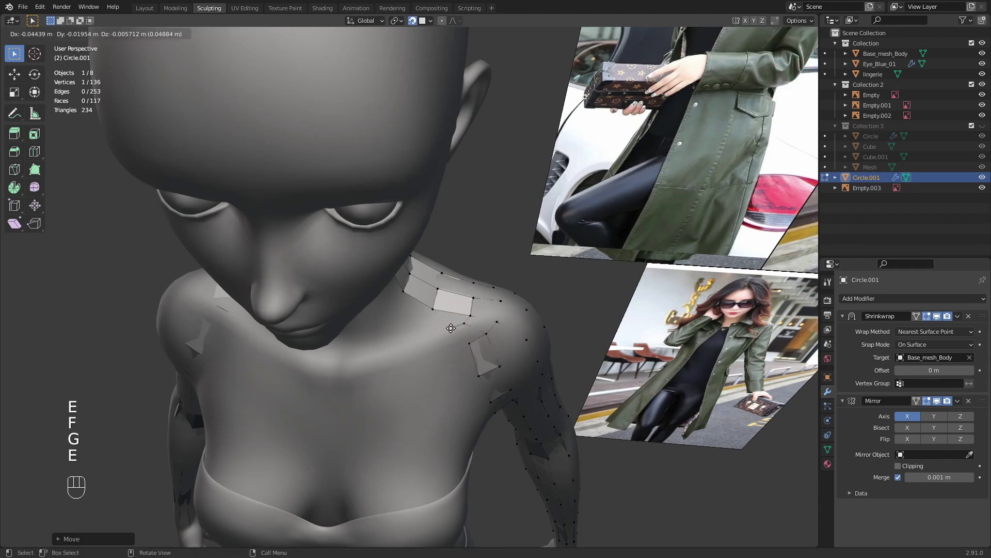
click(452, 328)
- Fine-tune the vertices of the front shoulder patch and the newly extruded collarbone vertices
click(466, 324)
click(464, 350)
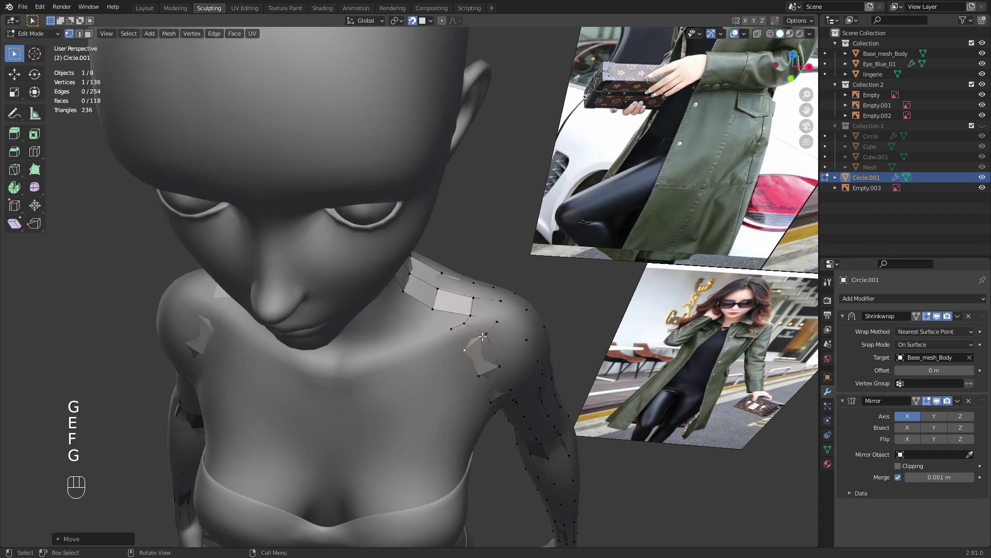
click(484, 336)
key(g)
click(476, 338)
mouse_move(468, 349)
middle_down()
mouse_move(457, 317)
mouse_move(454, 336)
middle_up()
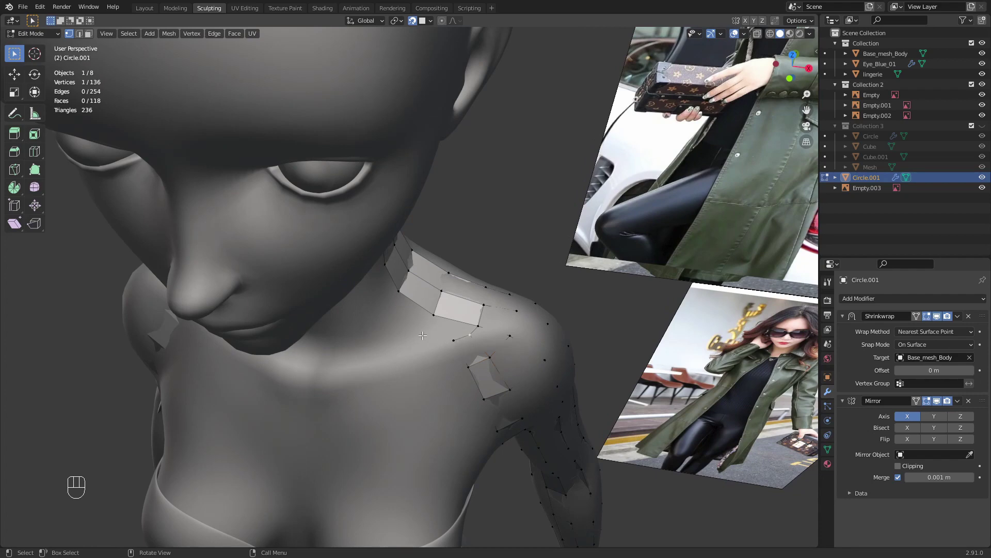
key(g)
click(452, 339)
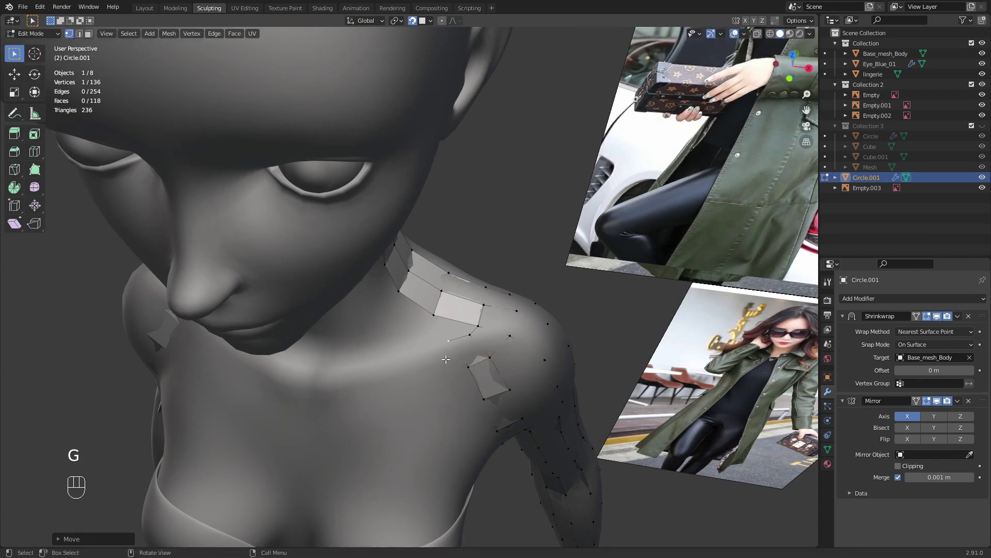
middle_drag(452, 338, 442, 338)
key(g)
click(460, 340)
- Extrude a chain of four vertices along the collarbone to the centre of the chest
click(442, 313)
key(e)
click(410, 317)
key(e)
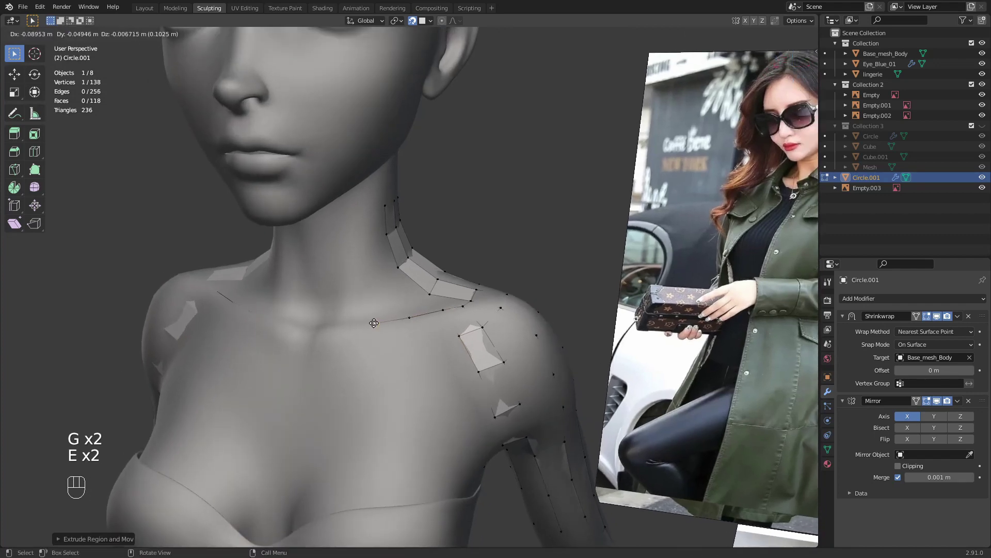
click(373, 324)
middle_drag(373, 323, 406, 333)
key(e)
click(362, 344)
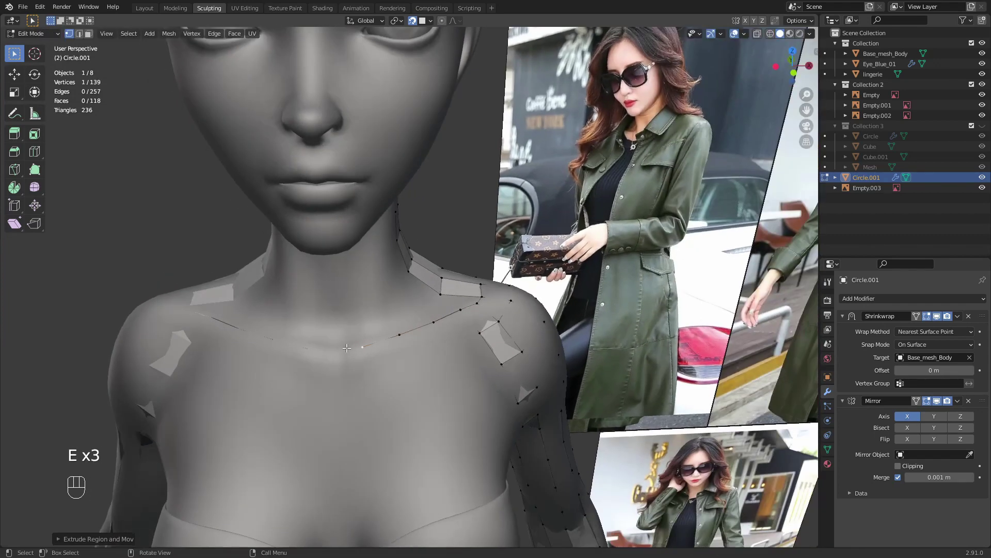
key(e)
click(334, 349)
ctrl+middle_drag(333, 349, 382, 367)
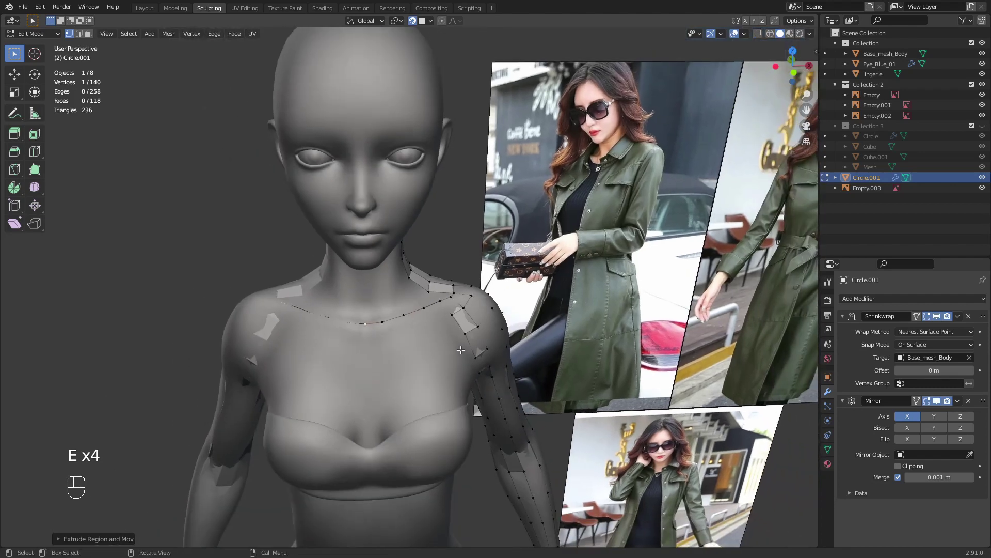
- Extrude a second chain of four vertices below the collarbone, from the front shoulder patch to the chest centre
middle_drag(433, 312, 411, 347)
key(e)
click(429, 331)
key(e)
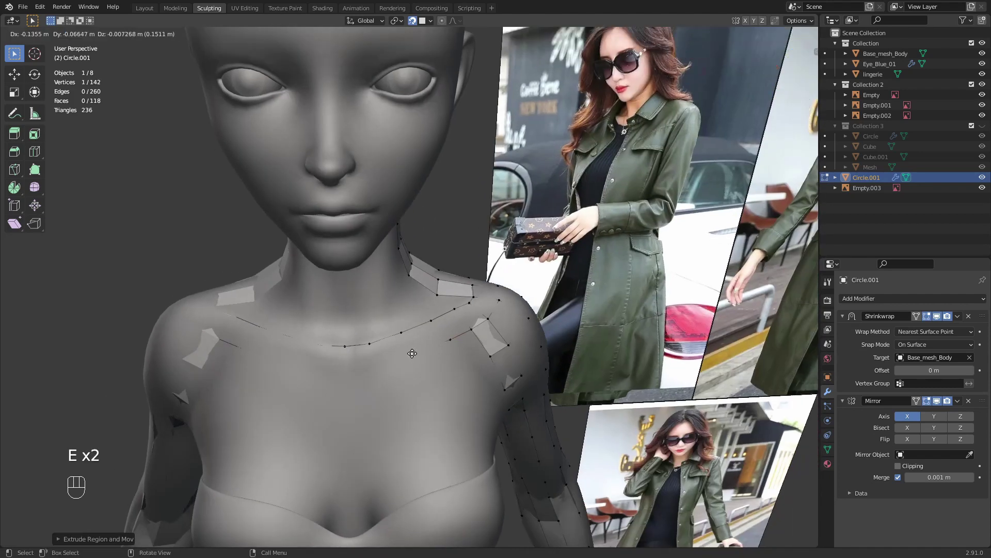
click(372, 360)
key(e)
click(372, 367)
key(e)
click(345, 370)
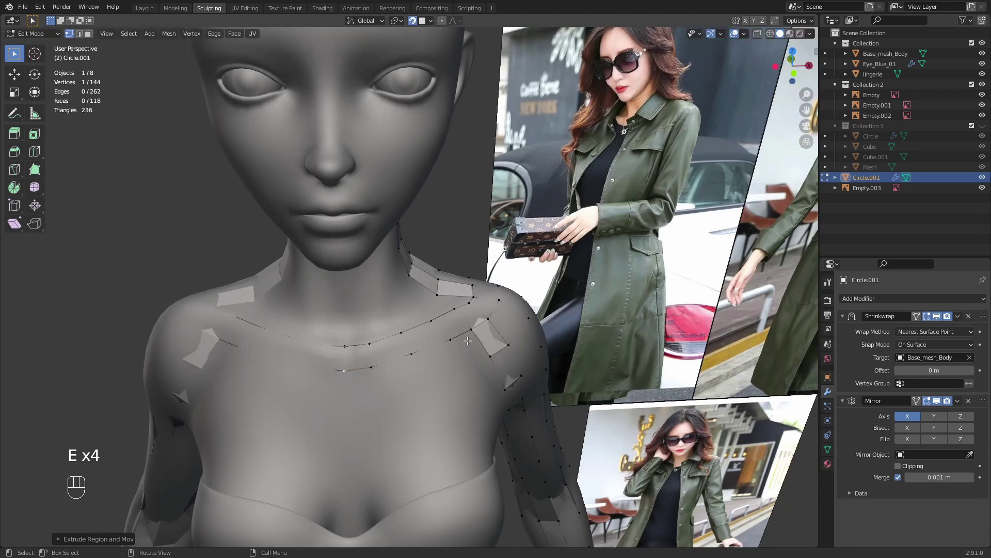
- Fill four faces between the two collarbone chains and adjust a vertex in the lower row
click(467, 335)
key(f)
middle_drag(413, 350, 359, 401)
click(370, 365)
key(g)
click(375, 365)
key(g)
click(376, 362)
- Move the strip vertex near the shoulder and the inner corner of the front shoulder patch for smoother spacing
click(454, 345)
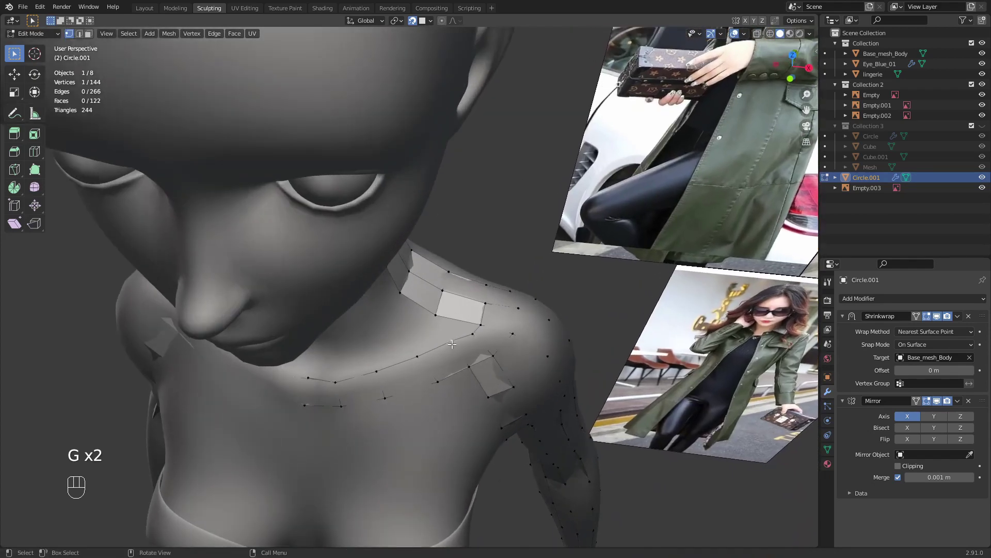
key(g)
click(452, 350)
click(470, 371)
key(g)
click(467, 374)
- Refine the positions of the collarbone strip vertices nearest the front shoulder patch
ctrl+middle_drag(466, 374, 457, 408)
middle_drag(457, 408, 436, 376)
click(432, 373)
key(g)
click(434, 377)
click(437, 377)
key(g)
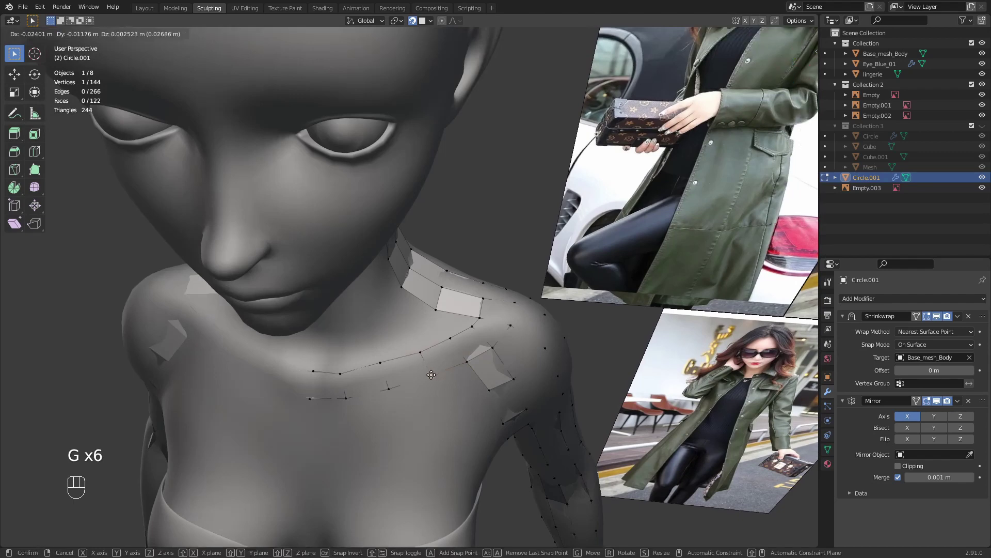
click(430, 375)
key(g)
click(429, 374)
- Nudge the lower corner vertex of the front shoulder patch
ctrl+middle_drag(428, 375, 410, 355)
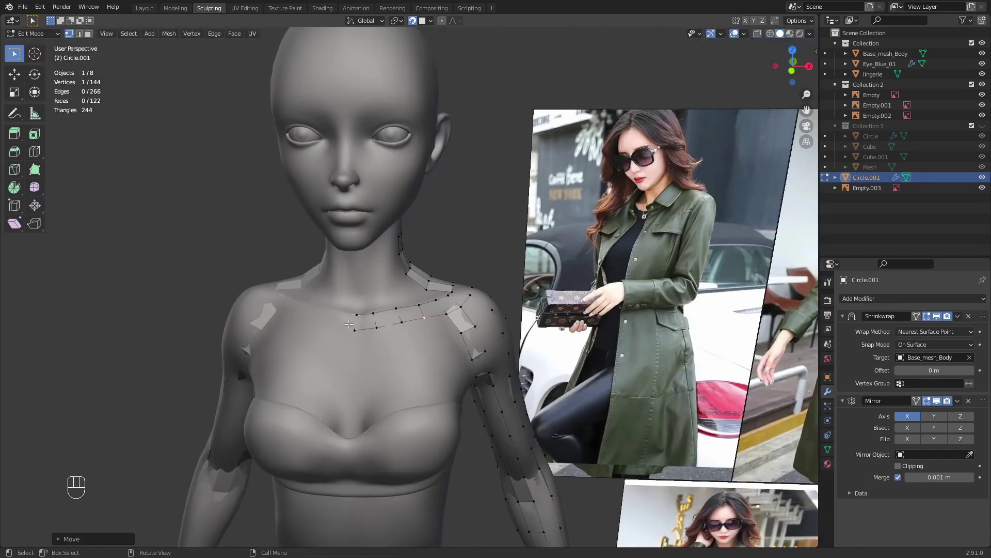
middle_drag(402, 365, 359, 362)
scroll(372, 360, up, 2)
middle_drag(438, 357, 442, 325)
click(482, 351)
key(g)
click(481, 350)
- Delete the two innermost vertices of the collarbone strip at the chest centre
scroll(478, 353, down, 3)
shift+middle_drag(442, 324, 442, 321)
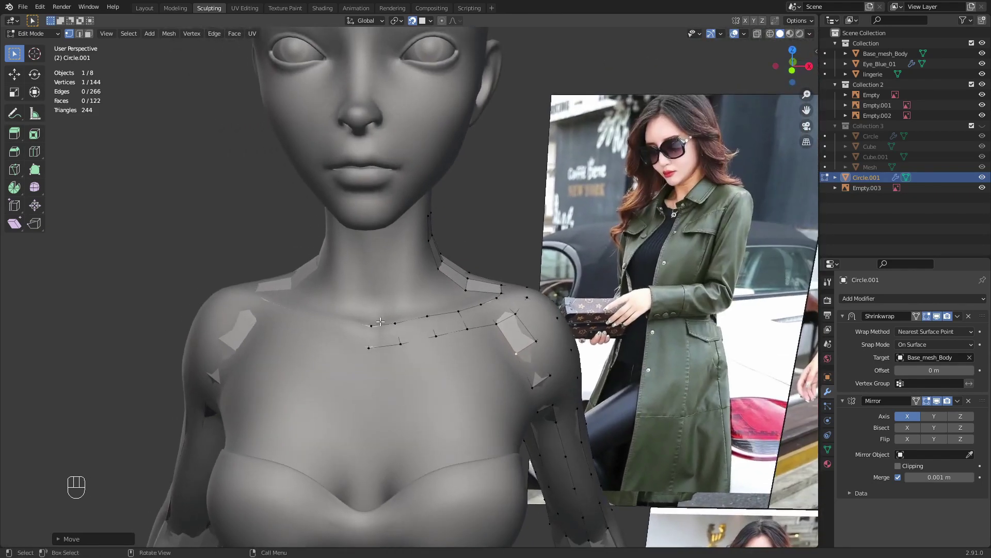
scroll(390, 337, up, 2)
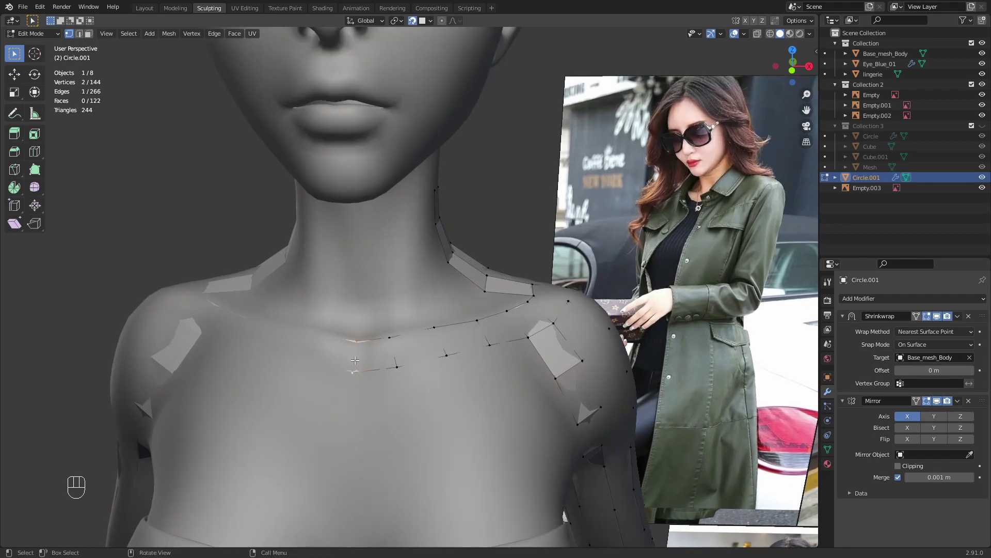
middle_drag(363, 352, 398, 361)
key(x)
click(386, 351)
- Extrude one new vertex from each collarbone row to just short of the centre line and adjust the upper one
click(384, 367)
key(e)
click(366, 366)
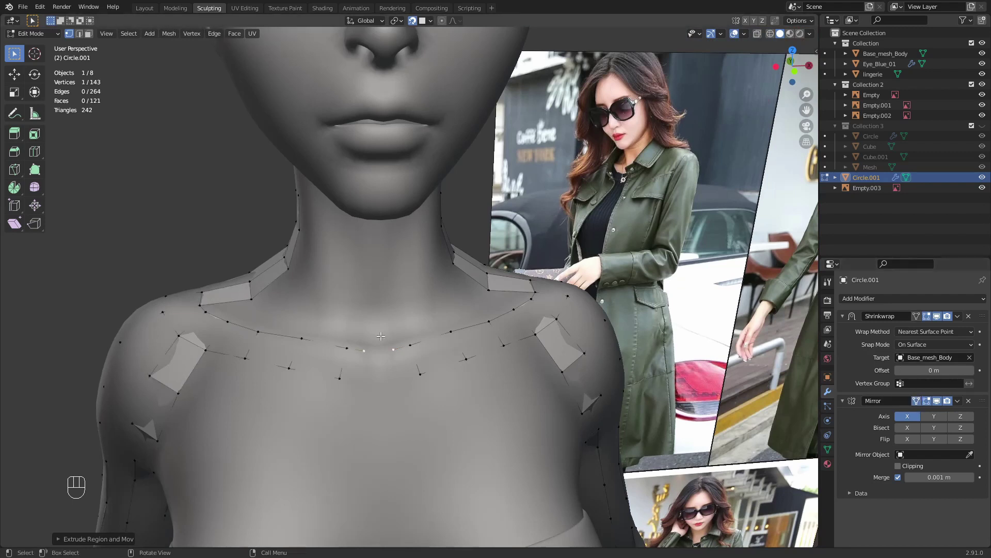
key(g)
click(413, 372)
key(e)
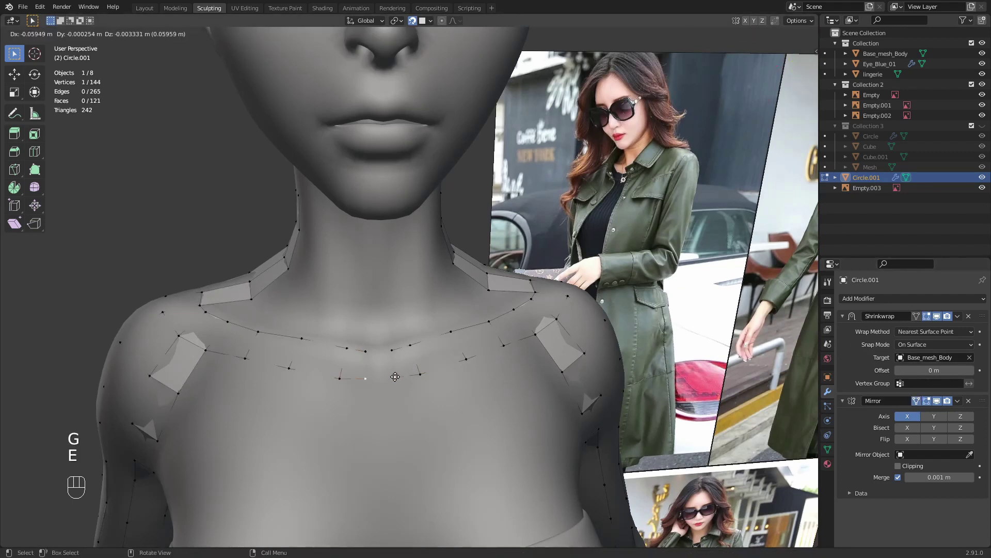
click(398, 378)
click(392, 350)
key(g)
click(397, 349)
- Shift the second vertex of both collarbone rows outward and fill a face between the rows
click(411, 345)
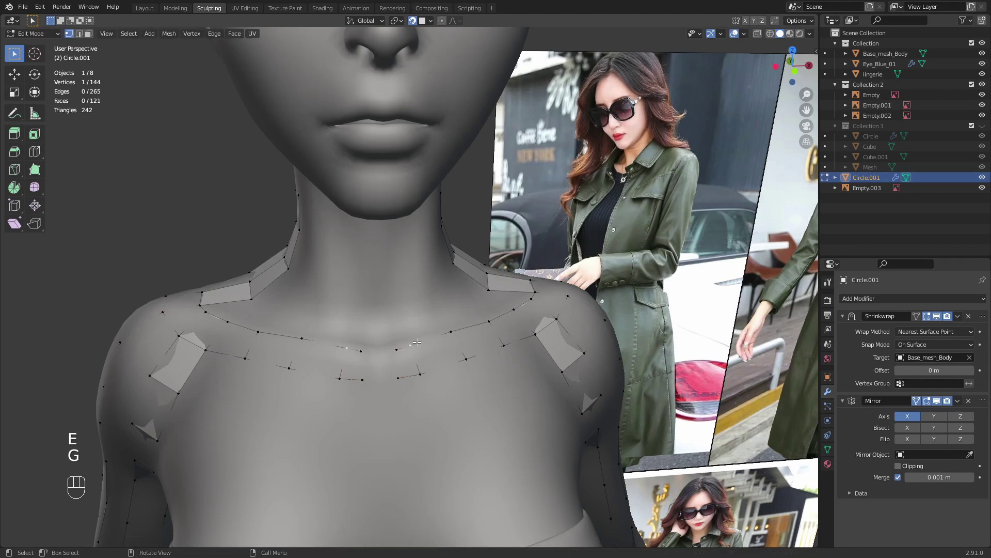
key(g)
click(422, 342)
key(g)
click(431, 368)
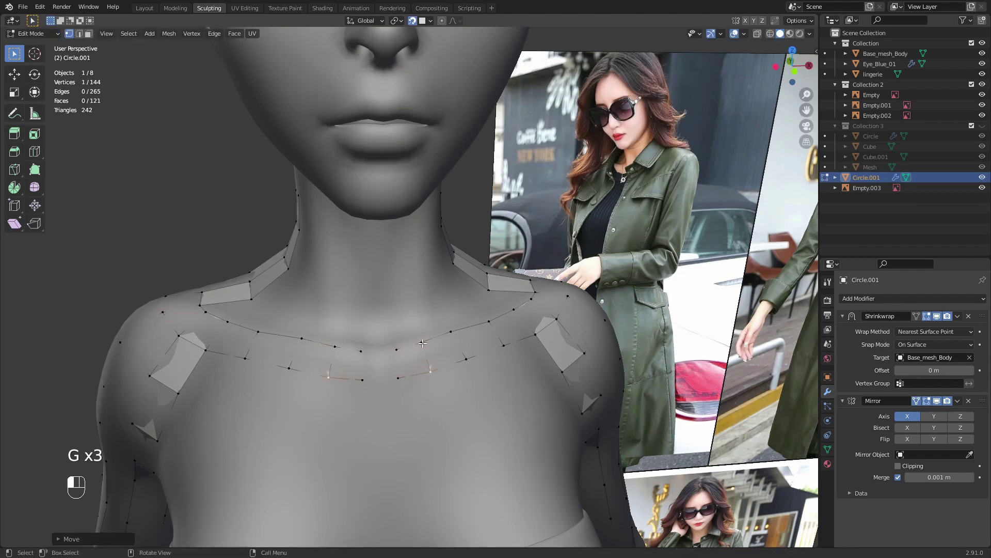
shift+click(423, 343)
key(f)
- Adjust the innermost collarbone vertex and extrude a chain of four vertices from it up the front of the neck
mouse_move(400, 346)
middle_down()
mouse_move(399, 360)
mouse_move(398, 334)
middle_up()
key(g)
click(396, 353)
key(e)
click(396, 333)
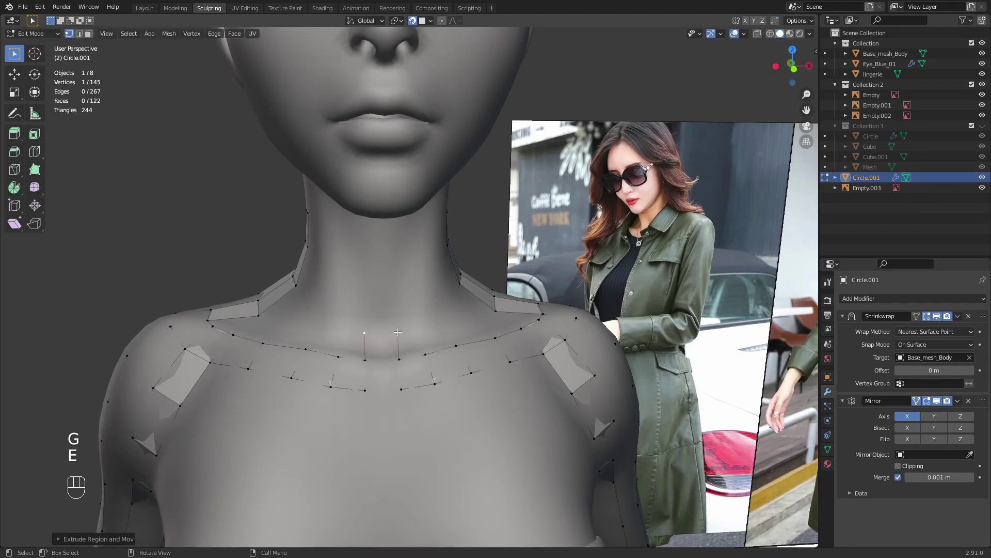
key(e)
click(397, 300)
mouse_move(397, 300)
middle_down()
mouse_move(395, 335)
mouse_move(396, 317)
middle_up()
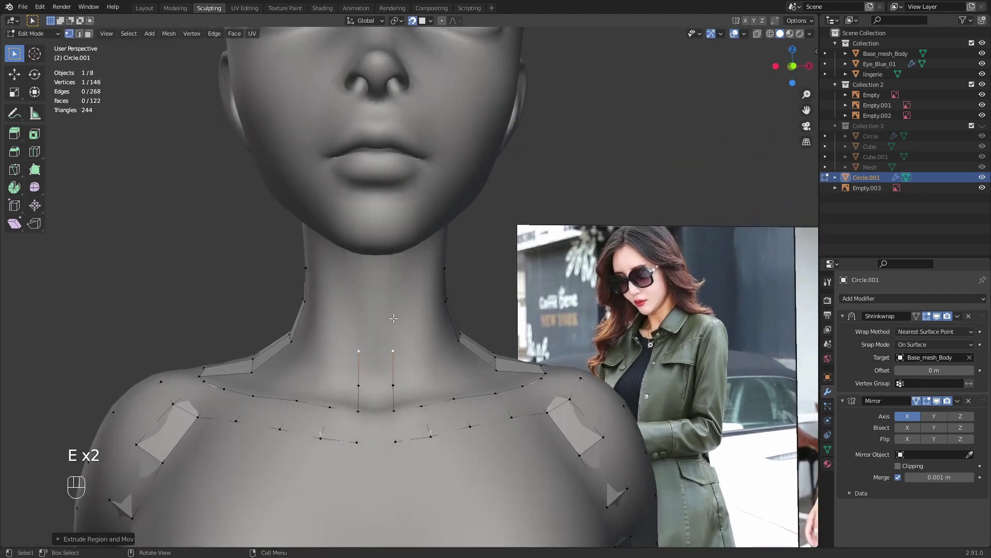
key(e)
click(394, 311)
key(e)
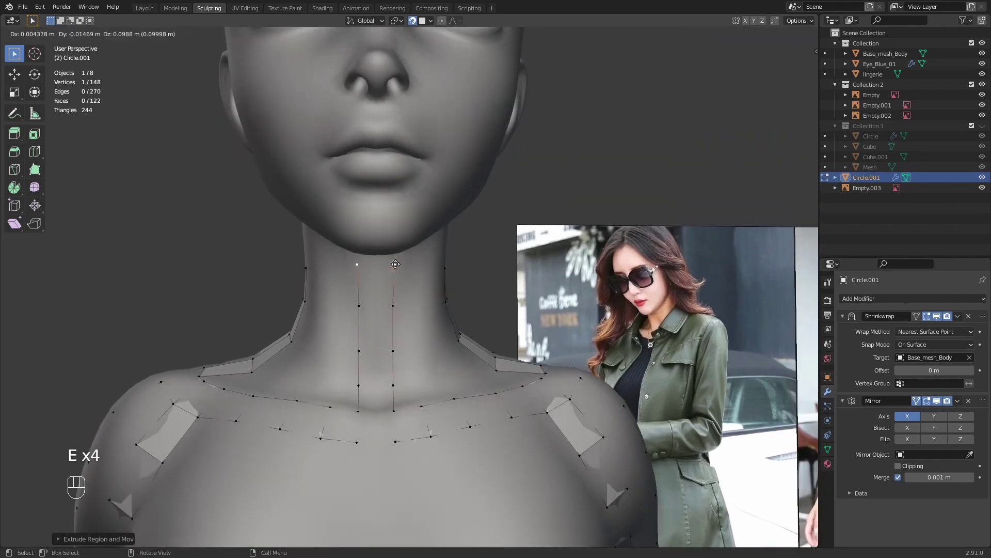
click(396, 266)
- Extrude two vertices from the second row of the side neck strip around toward the front of the neck
middle_drag(395, 266, 386, 312)
key(e)
click(373, 311)
key(g)
click(381, 310)
key(e)
click(352, 310)
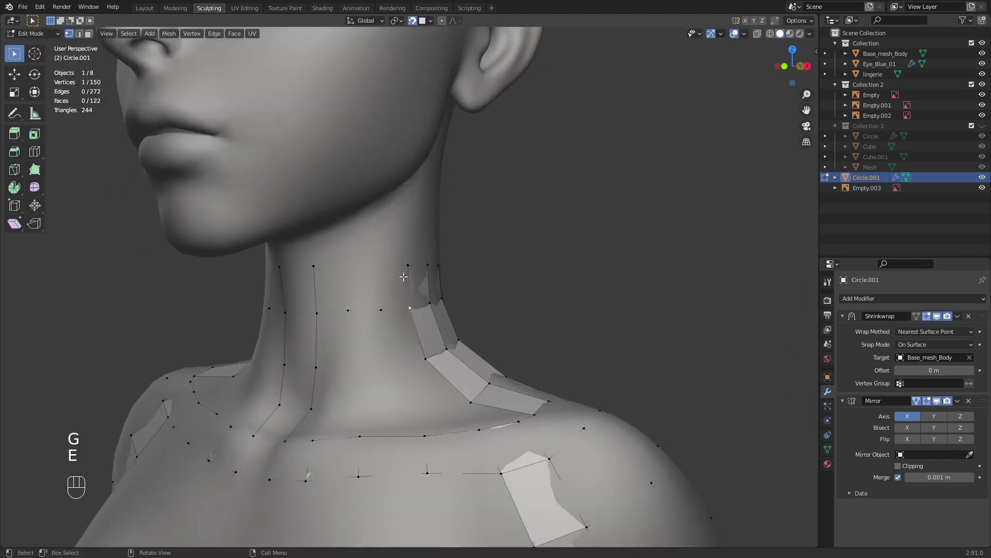
- Extrude two vertices from the top of the side neck strip toward the front and fill the top row of neck faces
key(e)
click(360, 265)
key(e)
click(329, 266)
click(408, 267)
key(f)
key(f)
middle_drag(367, 306, 343, 365)
key(f)
- Extrude two vertices down from the second row of the front and side neck and fill the faces of that row
key(alt+a)
key(e)
click(362, 353)
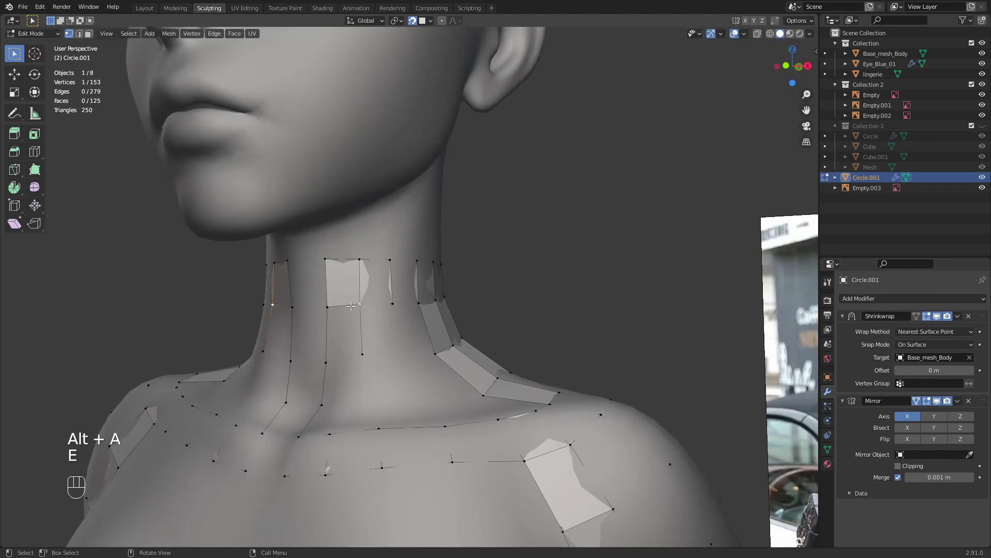
key(f)
key(e)
click(396, 356)
key(f)
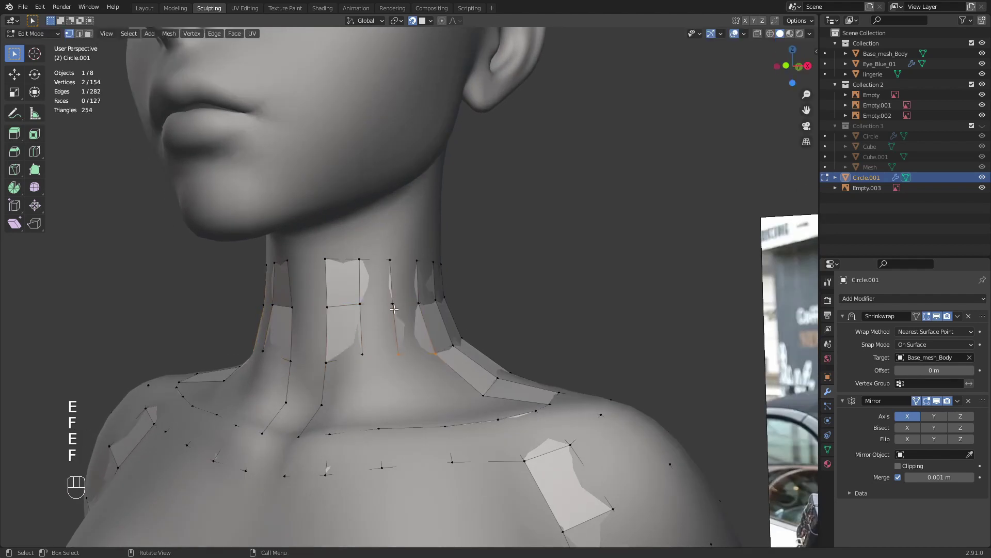
key(f)
- Reposition the front vertex of the third neck row so the column follows the neck surface
click(362, 355)
key(g)
click(363, 362)
middle_drag(363, 363, 443, 377)
click(362, 365)
key(g)
click(367, 367)
- Extrude that third-row vertex down to the neck base and fill the faces joining it to the front column and collarbone row
click(380, 374)
key(e)
click(383, 401)
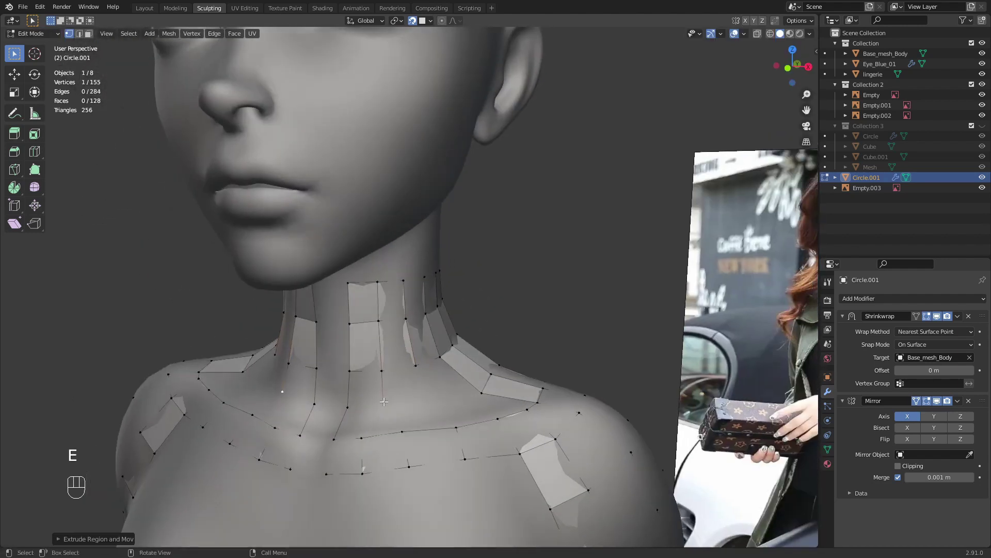
click(382, 372)
shift+click(349, 406)
key(f)
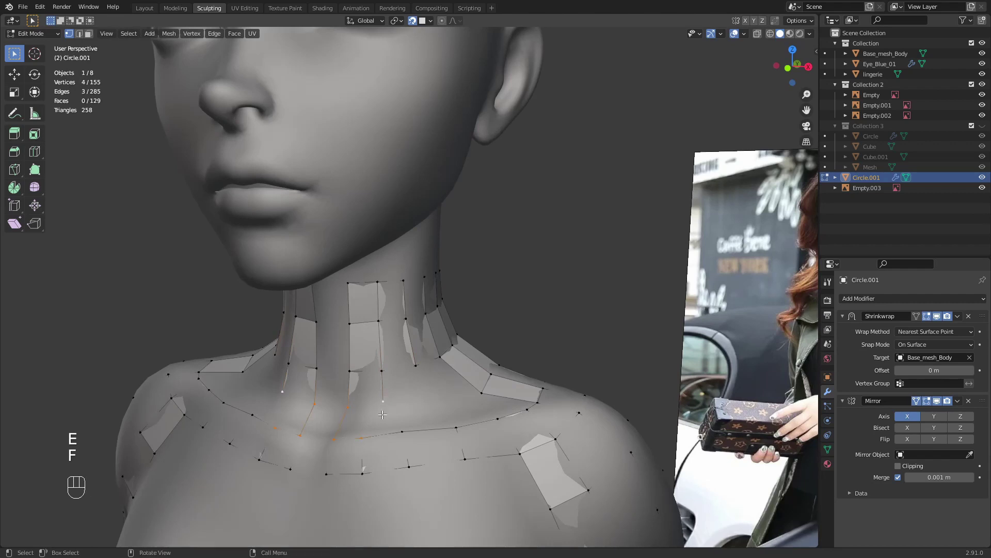
key(f)
- Lower the new neck-base vertex slightly and extrude another vertex outward from it along the neck base
key(alt+a)
click(383, 402)
key(g)
click(378, 409)
key(e)
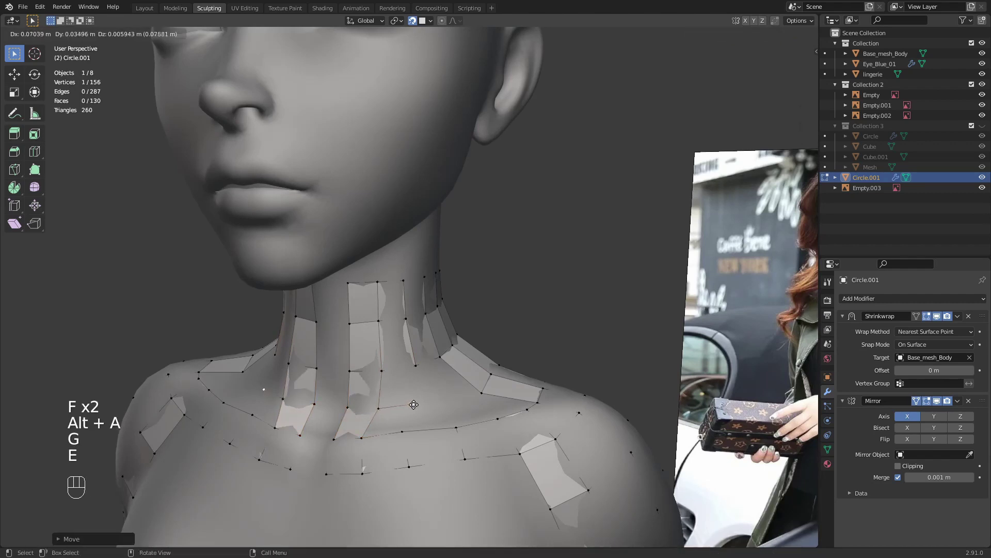
click(414, 404)
- Fill the faces above and below the outer neck-base vertex and adjust that vertex's position
middle_drag(414, 404, 374, 407)
key(f)
key(f)
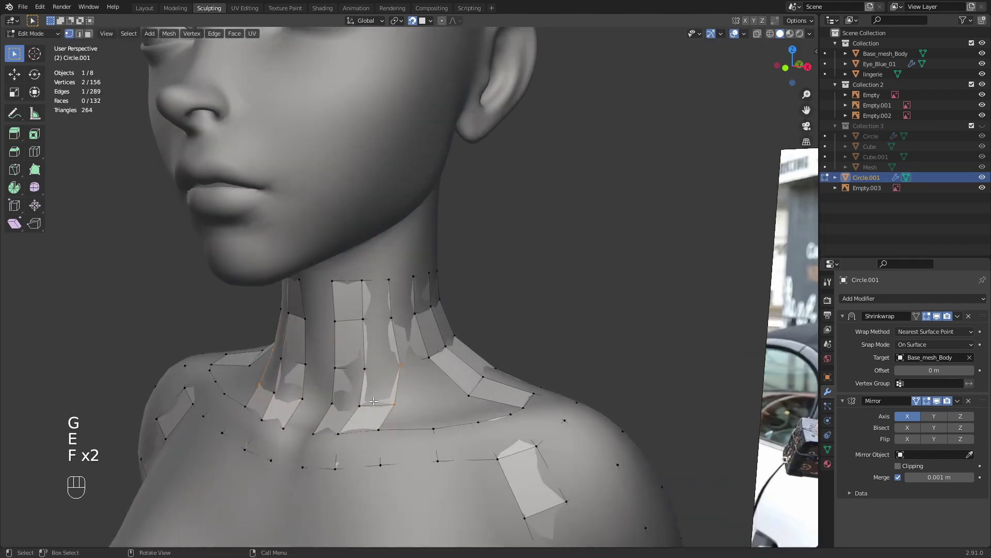
key(g)
click(391, 397)
key(g)
click(393, 398)
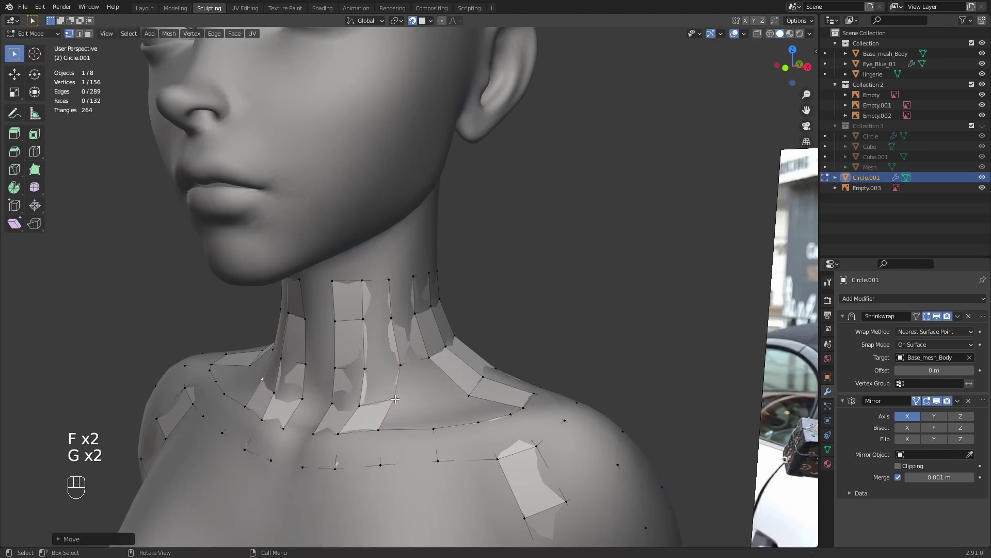
- Extrude the next neck-base vertex outward and fill the face between it and the collarbone row
key(e)
click(427, 401)
key(f)
middle_drag(427, 400, 483, 417)
key(g)
click(411, 414)
key(f)
key(alt+a)
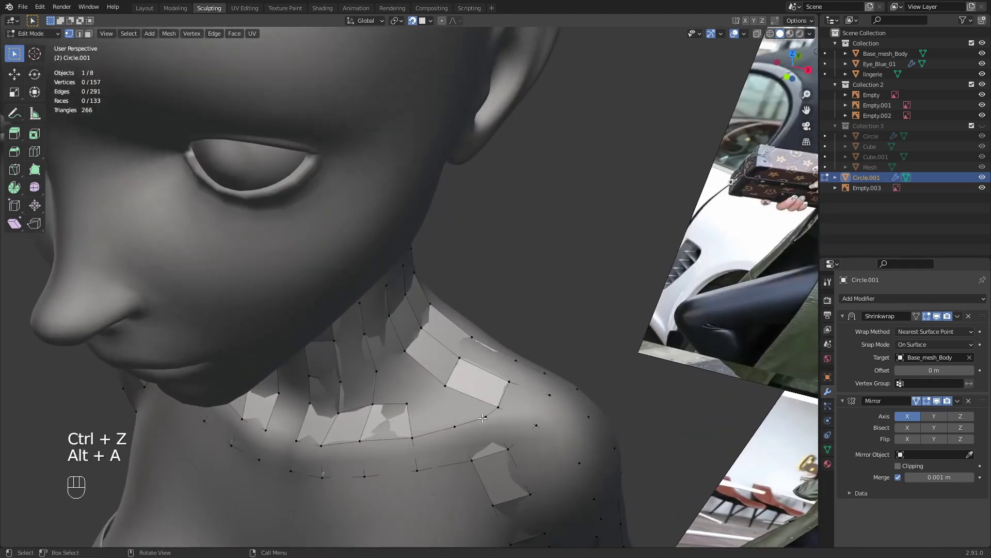
- Shift the two outer vertices of the upper collarbone row slightly inward toward the neck
key(g)
click(456, 429)
click(486, 417)
key(g)
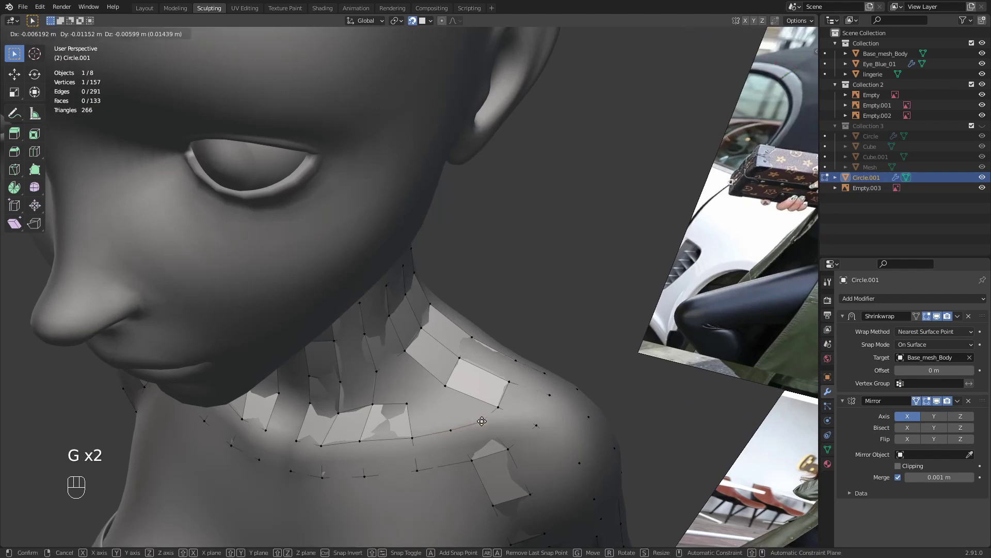
click(483, 421)
- Extrude a vertex up from the collarbone row toward the shoulder strip and fill the face beside it
key(e)
click(443, 424)
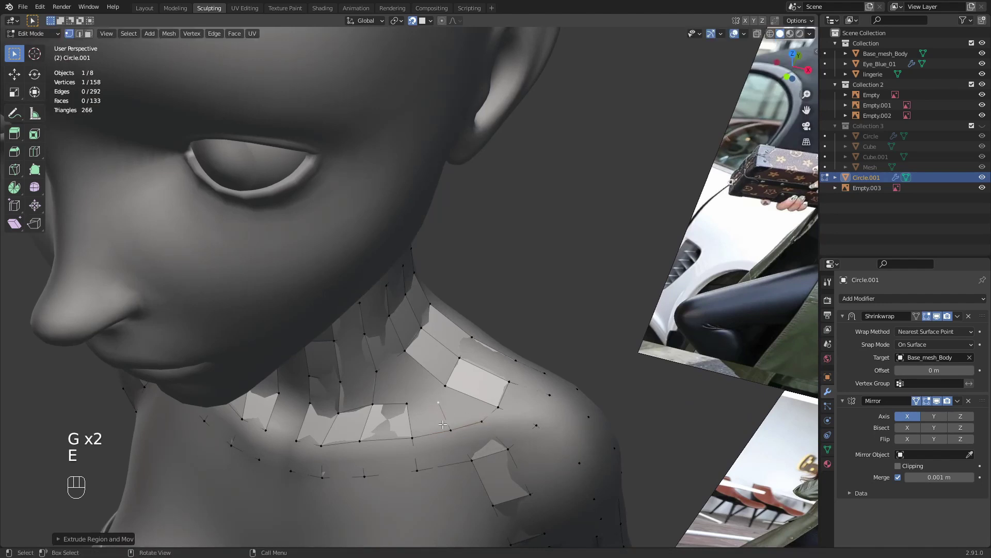
key(g)
click(408, 379)
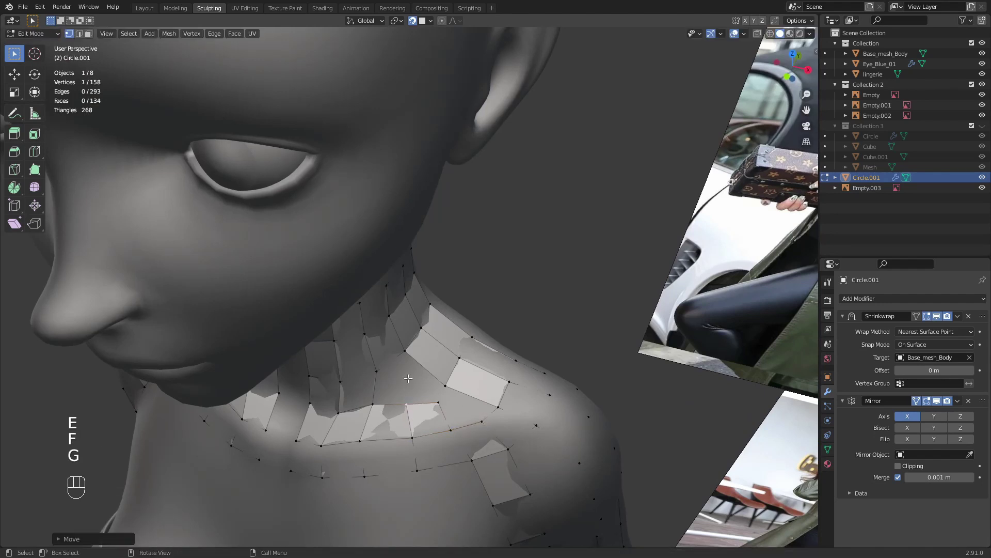
click(379, 373)
key(e)
click(405, 375)
click(381, 374)
shift+click(380, 395)
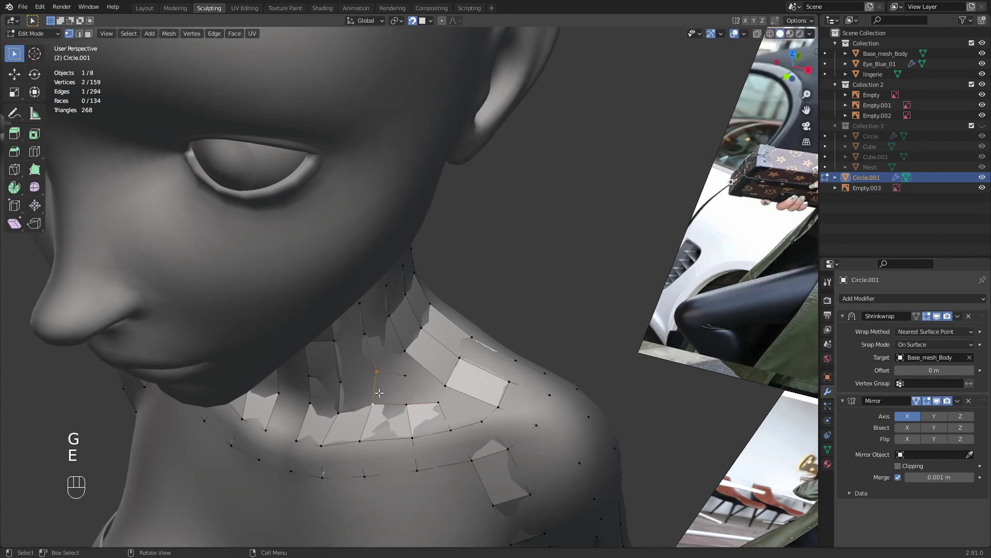
key(g)
click(403, 379)
middle_drag(404, 379, 429, 421)
key(x)
click(377, 347)
- Fill the two faces in the gap between the side neck columns and the shoulder strip
scroll(377, 347, up, 2)
key(f)
key(f)
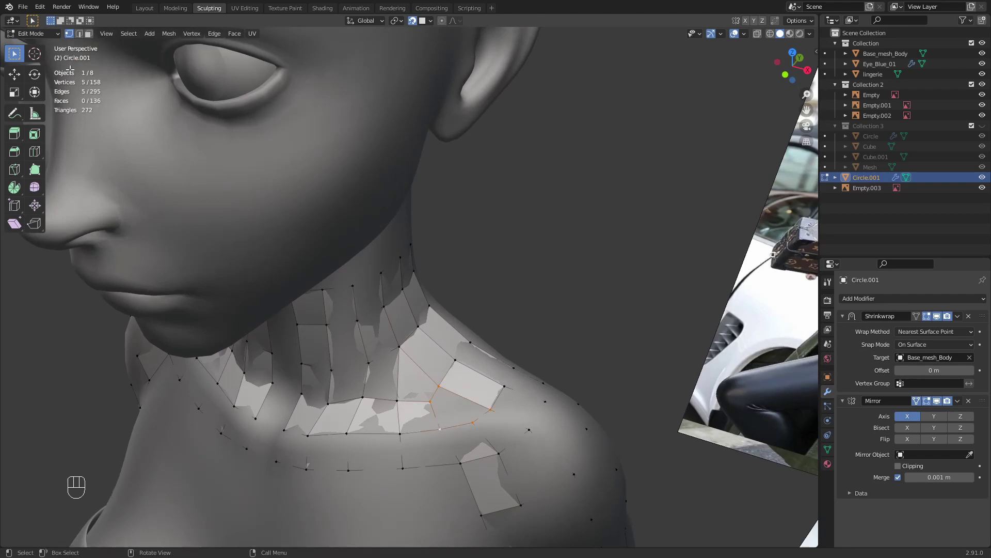
scroll(423, 373, down, 2)
middle_drag(423, 373, 429, 342)
scroll(429, 342, up, 2)
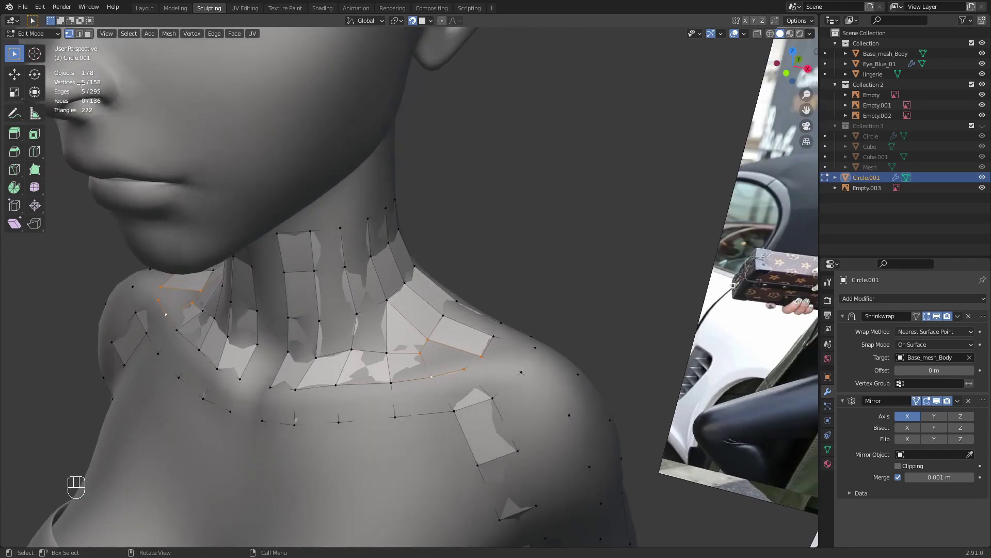
middle_drag(330, 292, 464, 392)
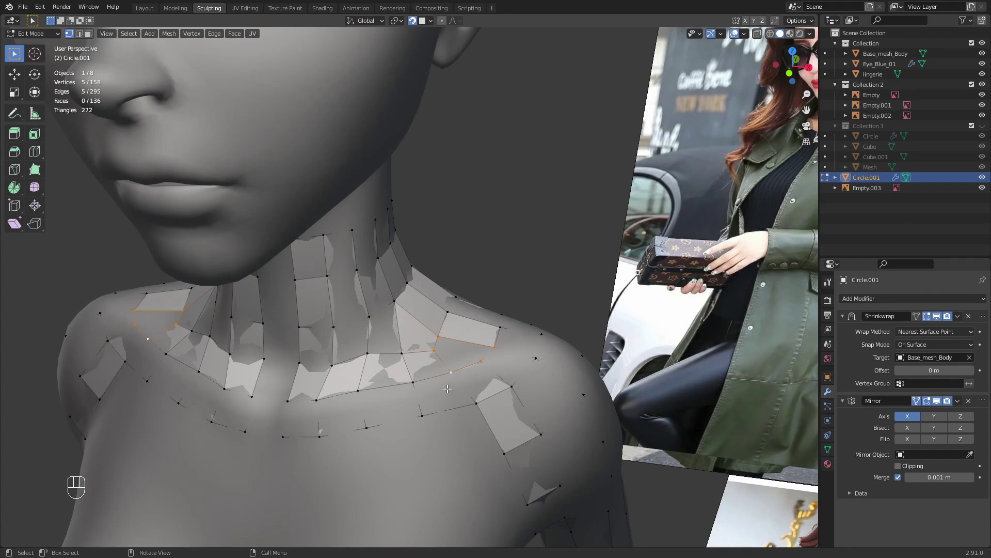
- Delete the column of three vertices running from the neck base across both collarbone rows
click(401, 353)
ctrl+click(421, 412)
key(x)
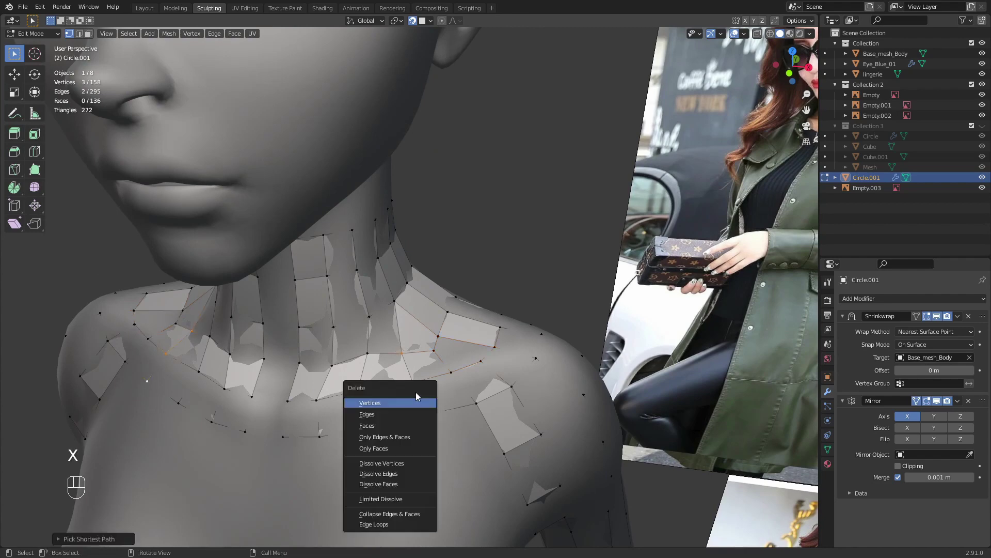
click(409, 401)
- Move the lower-row collarbone vertex and the adjoining upper-row vertex outward to take up the gap
middle_drag(374, 425, 383, 410)
click(383, 410)
key(g)
click(417, 408)
click(376, 386)
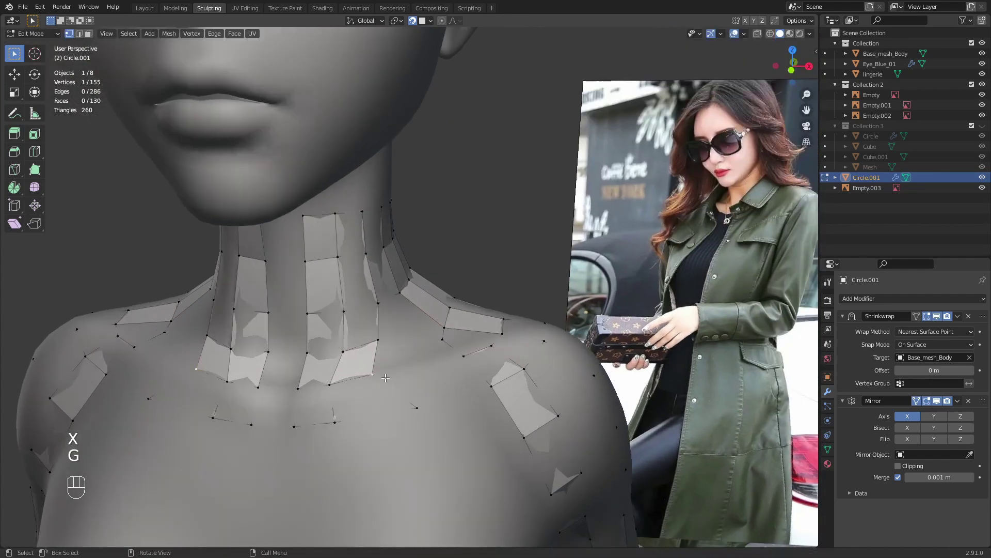
key(g)
click(413, 371)
- Spread the second vertices of both collarbone rows outward and readjust the outer lower-row vertex
click(331, 386)
key(g)
click(344, 384)
click(335, 422)
key(g)
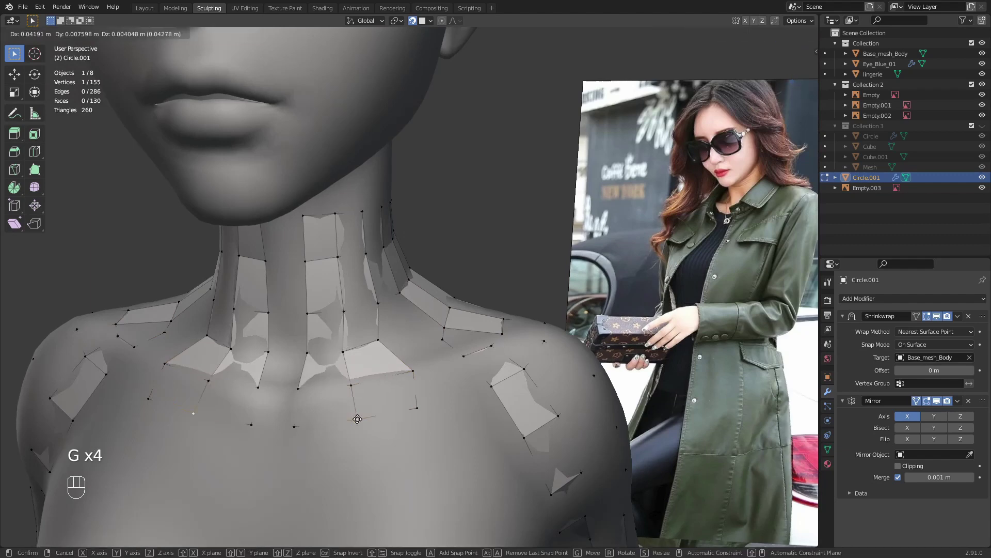
click(356, 416)
middle_drag(356, 416, 396, 434)
key(g)
click(408, 428)
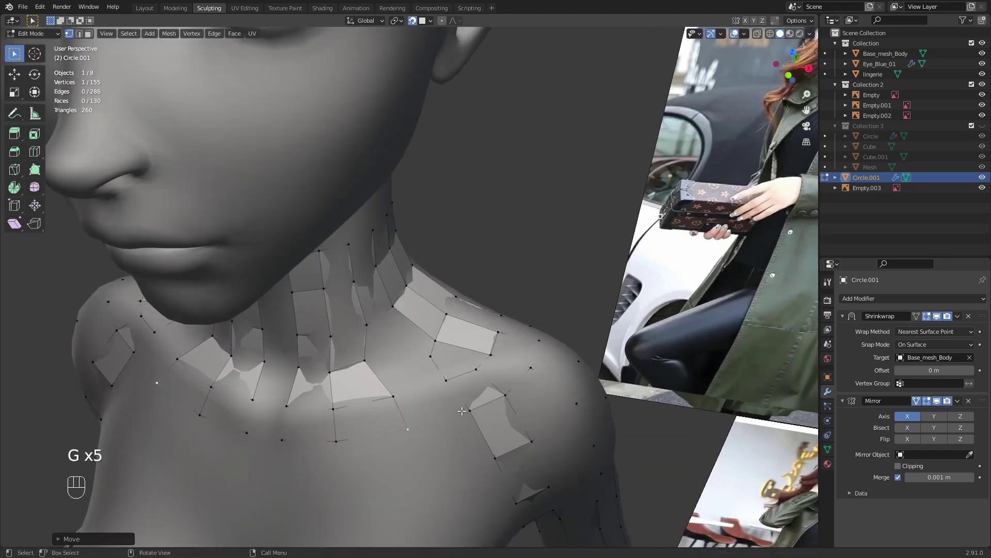
- Fill the face linking the collarbone rows to the chest patch and adjust its outer corner vertices
click(467, 406)
key(f)
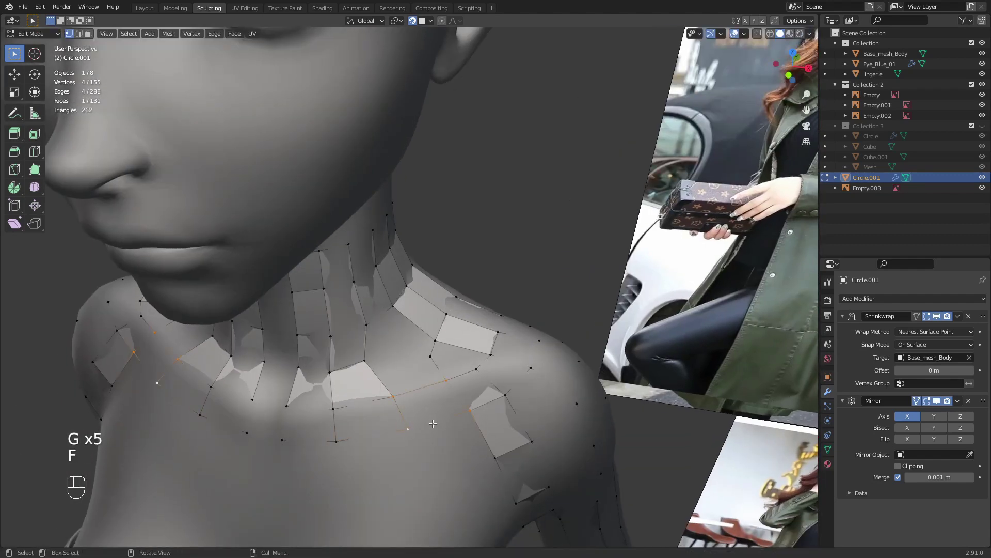
middle_drag(410, 427, 465, 403)
key(alt+a)
click(467, 402)
key(g)
click(466, 406)
click(448, 368)
key(g)
click(440, 368)
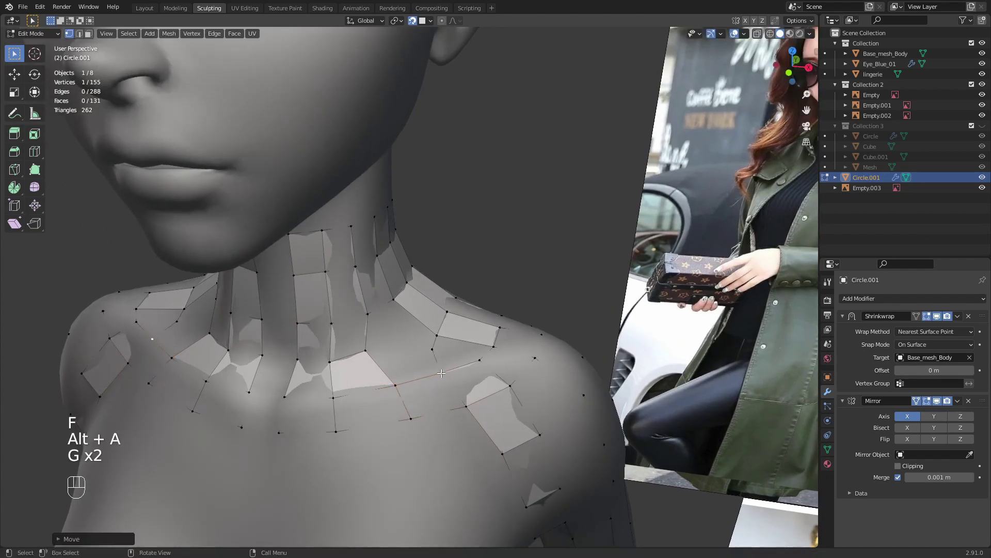
- Shift the outer neck-base vertex outward and try filling the face between it and the collarbone row
ctrl+middle_drag(437, 362, 423, 405)
ctrl+middle_drag(424, 406, 413, 356)
click(364, 353)
key(g)
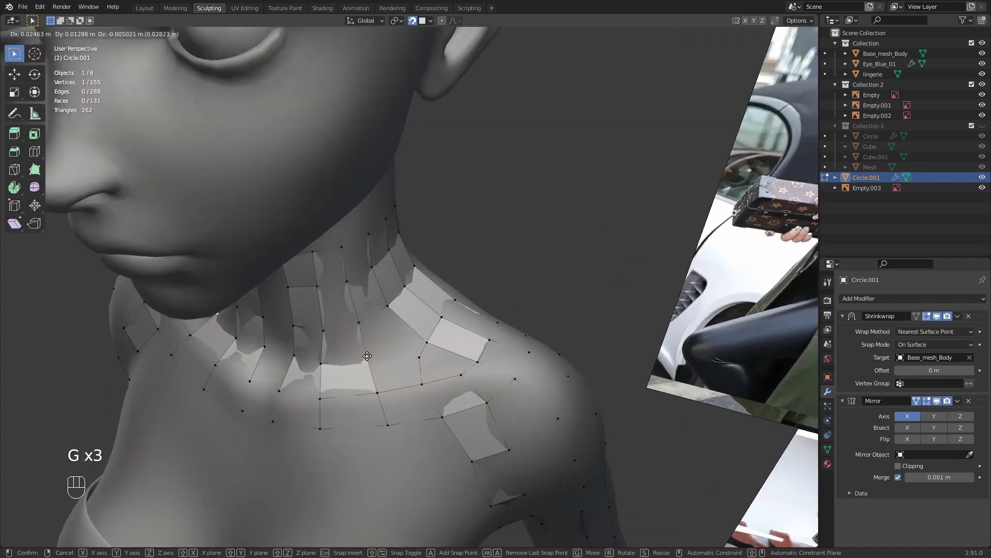
click(374, 392)
key(f)
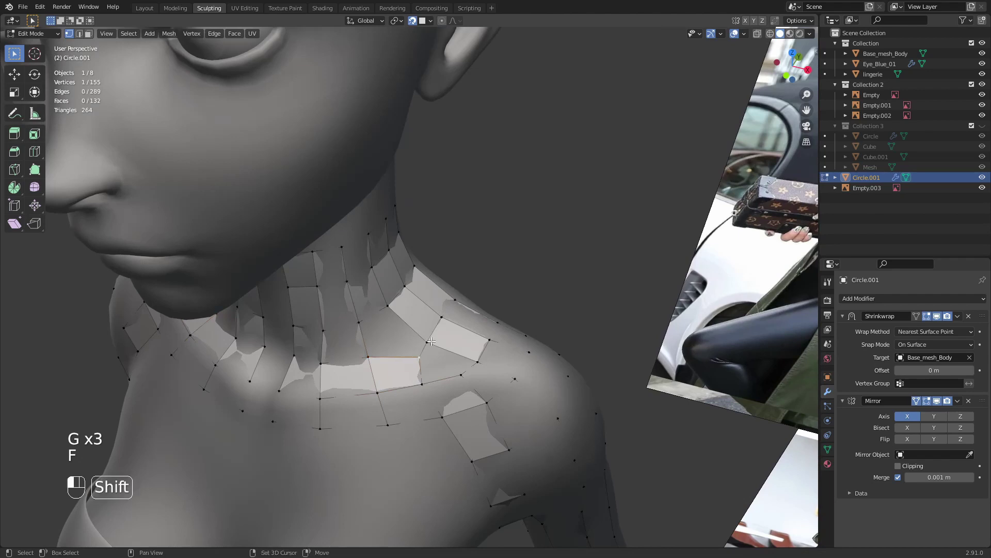
middle_drag(411, 372, 439, 369)
key(ctrl+z)
- Delete the loose vertex below the shoulder strip and extrude a replacement from the outer collarbone vertex
key(x)
click(420, 348)
key(e)
click(420, 364)
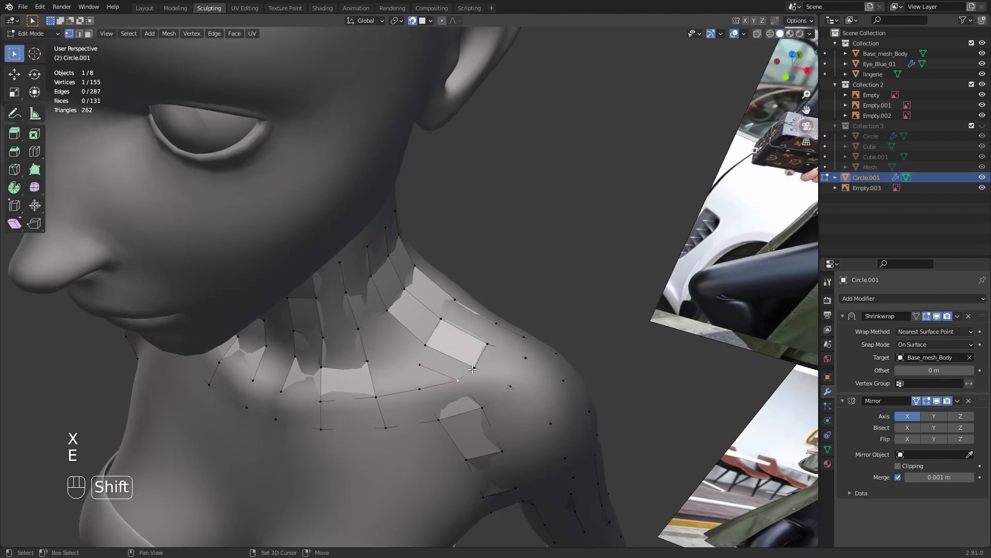
- Fill the face between the new vertex and the shoulder strip and adjust its inner upper corner
shift+click(427, 346)
key(f)
key(g)
click(430, 341)
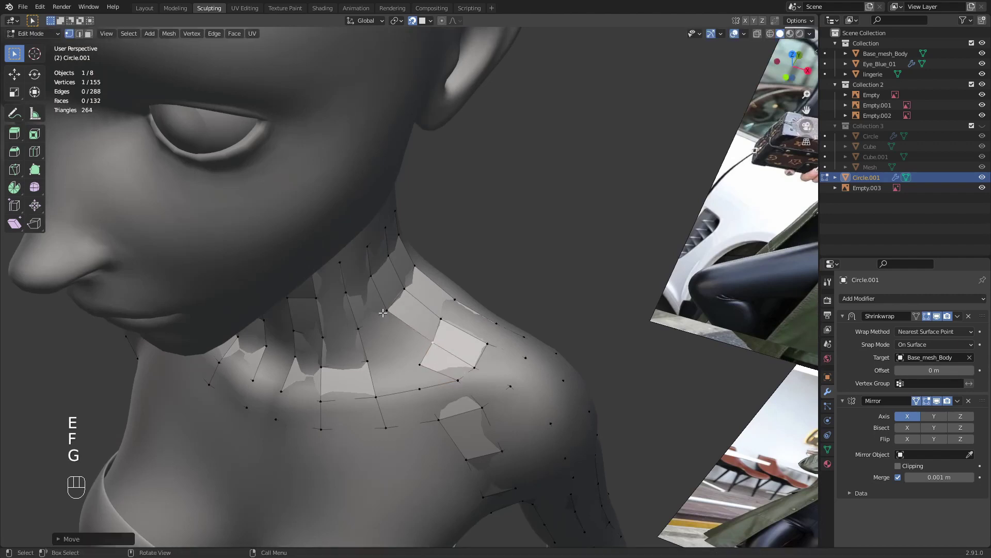
- Extrude the neck-base vertex outward and fill the two faces connecting it to the side neck and shoulder strip
key(e)
click(392, 347)
shift+click(387, 310)
key(f)
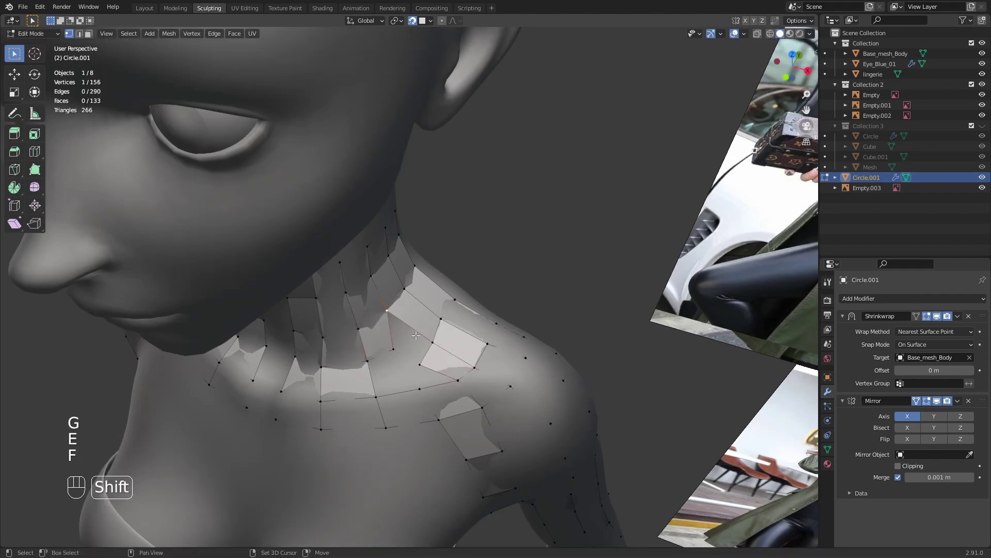
key(f)
- Adjust the two outer vertices of the neck-base row to even out the new faces
key(g)
click(408, 358)
key(g)
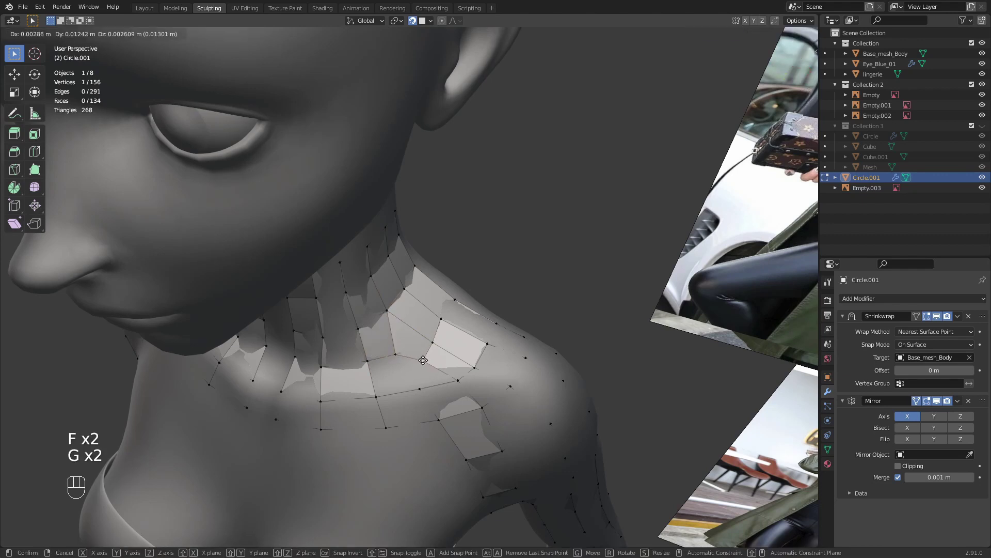
click(423, 359)
key(e)
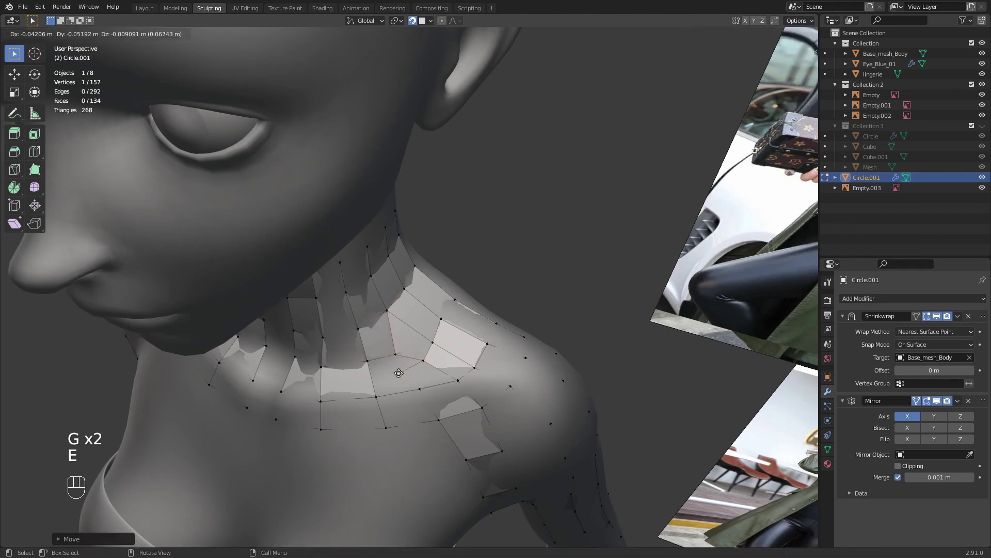
click(398, 369)
key(x)
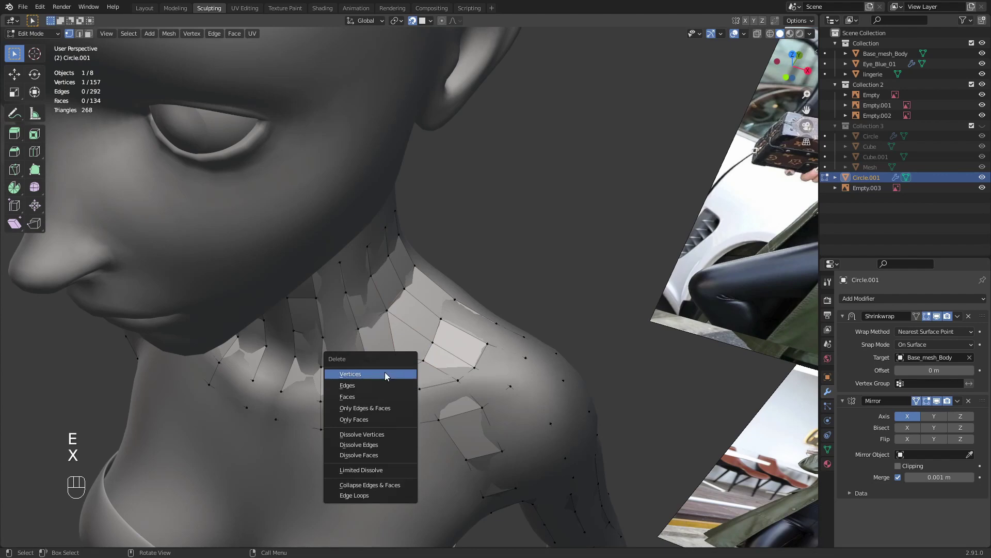
click(387, 373)
- Fill the faces between the neck-base row and the collarbone row and shift two neck-base vertices outward
key(f)
click(422, 363)
key(g)
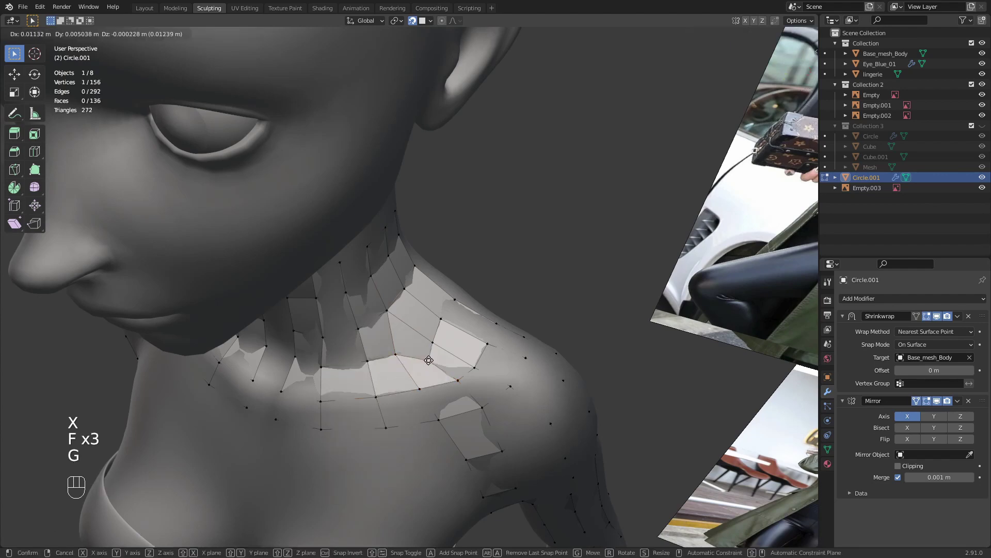
click(431, 361)
click(399, 358)
key(g)
click(407, 360)
- Reposition the vertices where the side neck meets the shoulder strip to smooth the edge flow
middle_drag(408, 361, 408, 385)
ctrl+middle_drag(408, 385, 434, 331)
key(g)
click(412, 318)
click(393, 324)
key(g)
click(397, 322)
ctrl+middle_drag(434, 331, 421, 367)
ctrl+middle_drag(420, 368, 416, 392)
click(385, 300)
key(g)
click(381, 302)
key(Tab)
key(Tab)
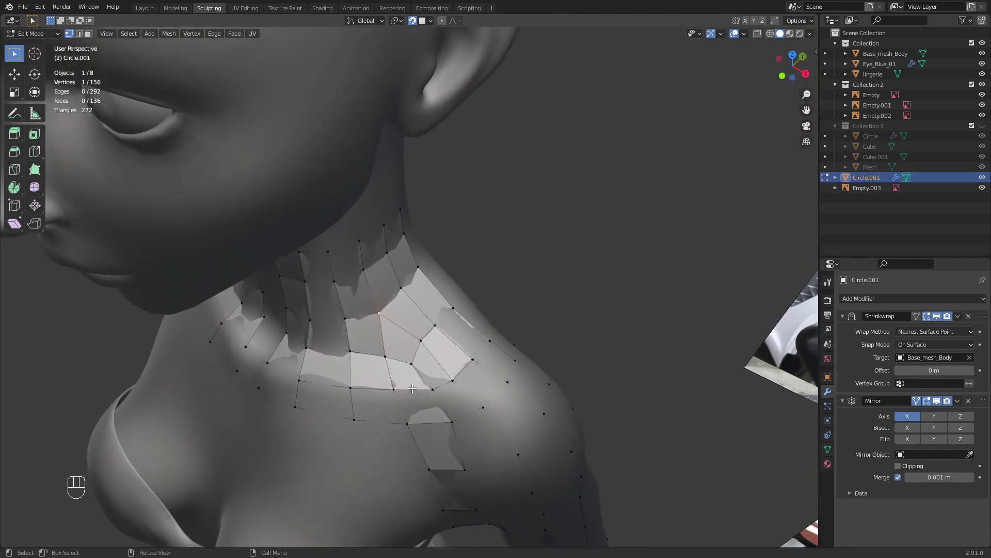
- Delete the vertex where the neck-base row meets the lower edge of the shoulder strip
key(x)
click(397, 359)
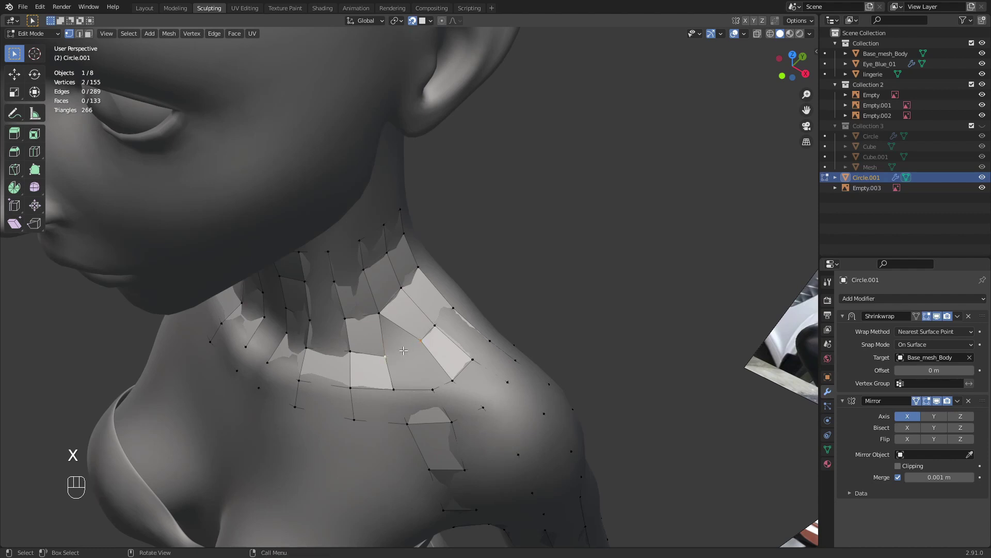
- Merge the two selected vertices at centre where the side neck meets the shoulder strip, and reposition the merged vertex
key(m)
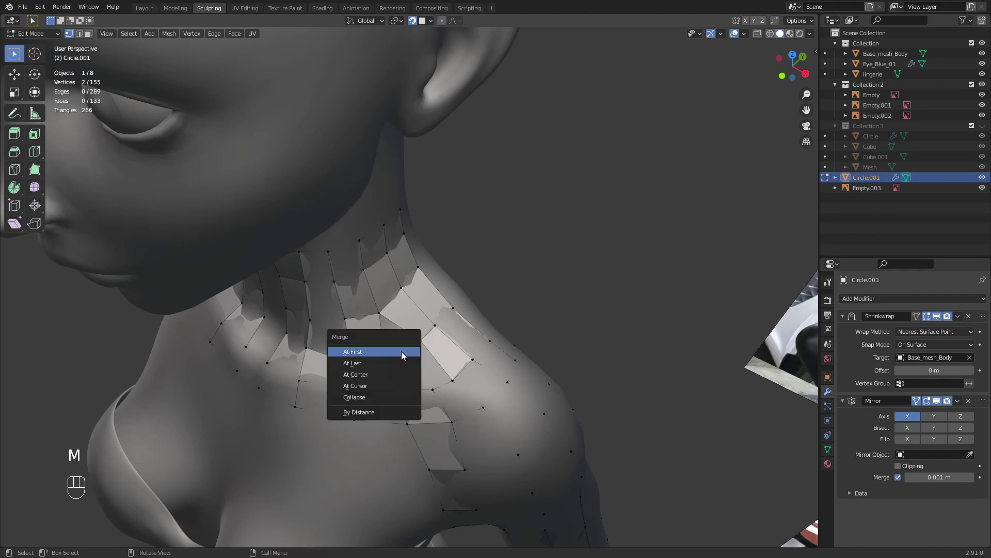
click(383, 374)
key(g)
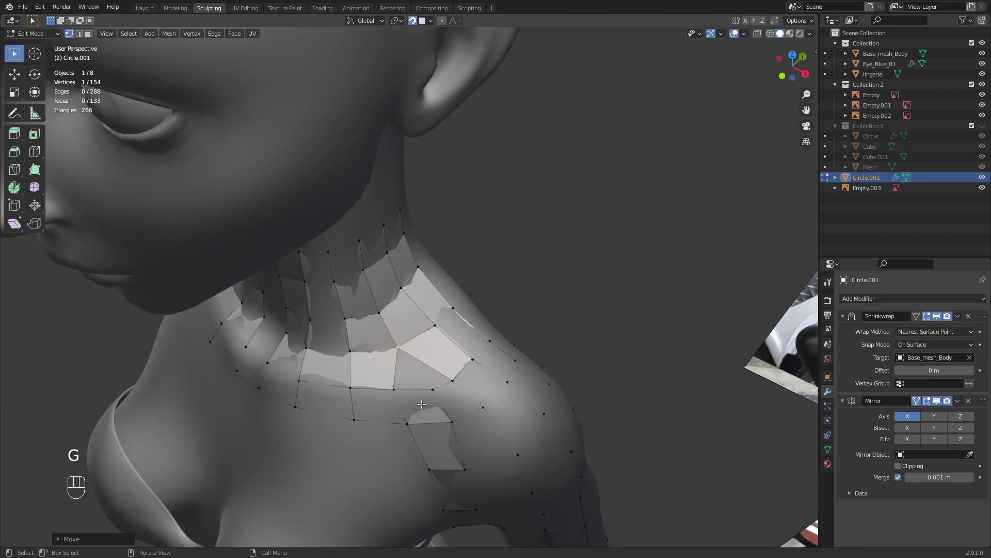
middle_drag(422, 404, 440, 392)
key(g)
click(447, 382)
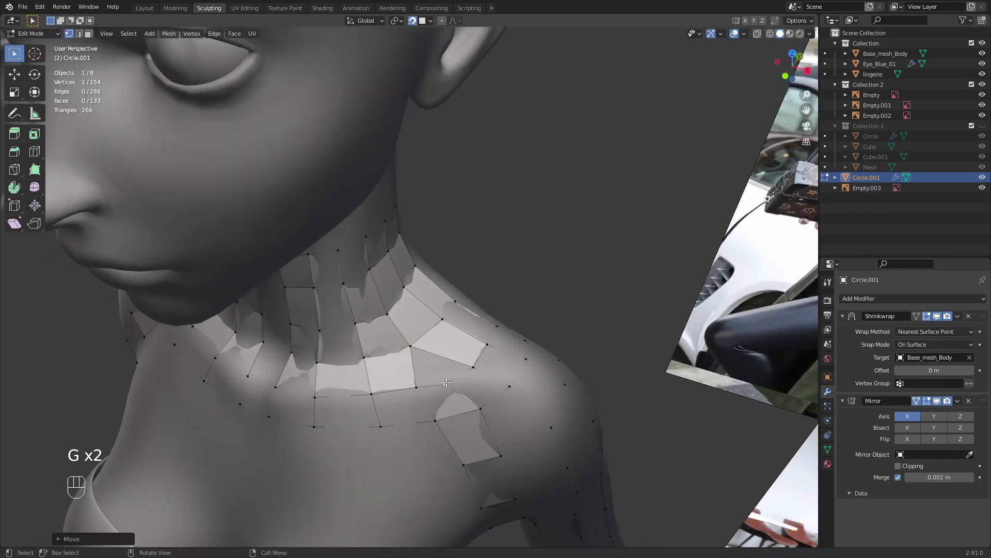
- Fill the gap between the collarbone row and the shoulder strip and adjust the vertex at its lower edge
ctrl+middle_drag(449, 374, 488, 369)
key(alt+a)
click(455, 337)
key(g)
click(463, 333)
key(g)
click(461, 334)
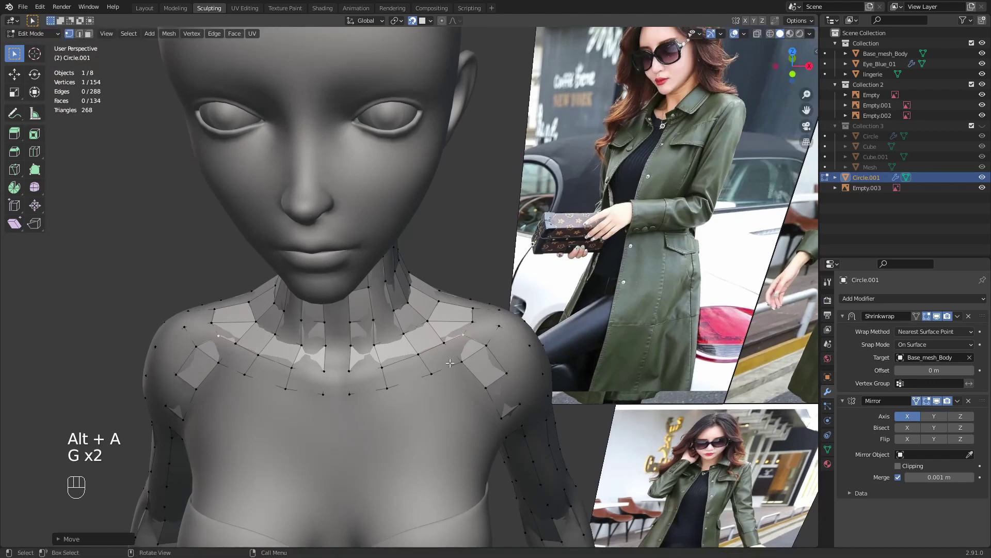
- Extrude the centre-front vertex of the collarbone row twice down the sternum to start the coat's front edge
middle_drag(461, 336, 445, 376)
key(alt+a)
ctrl+middle_drag(445, 376, 445, 276)
middle_drag(437, 357, 362, 330)
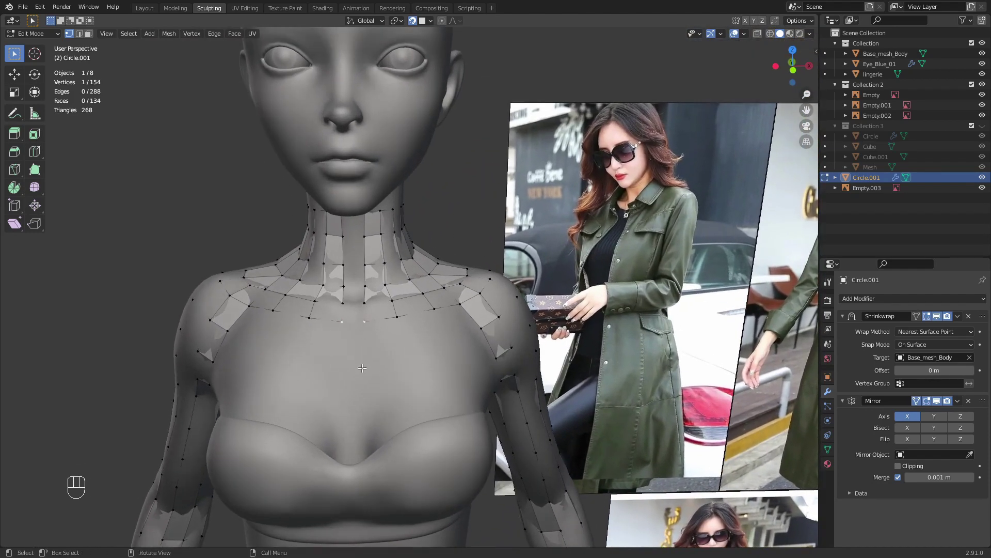
key(e)
click(365, 359)
key(e)
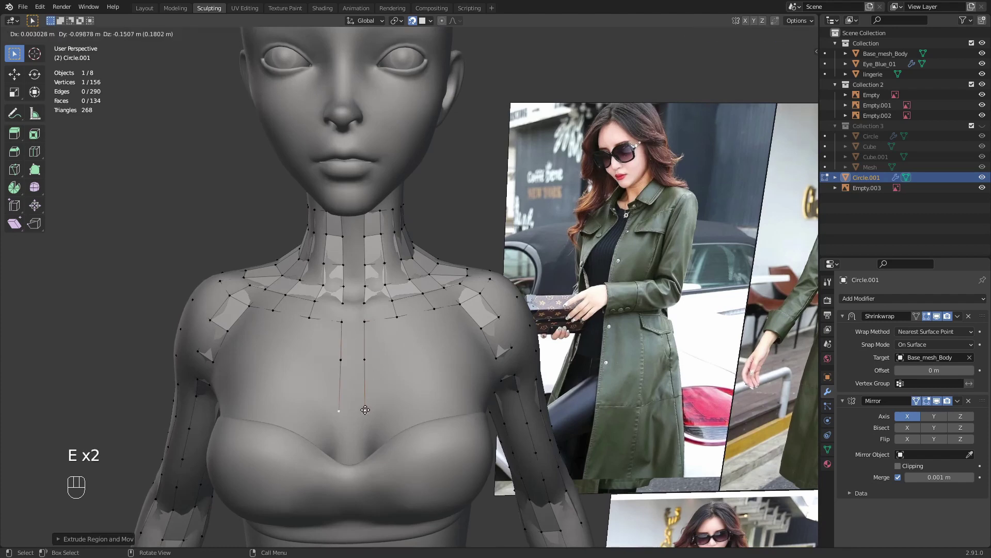
click(364, 408)
- Extrude a third centre-front vertex down toward the cleavage and shift it slightly up and outward
shift+middle_drag(363, 430, 368, 353)
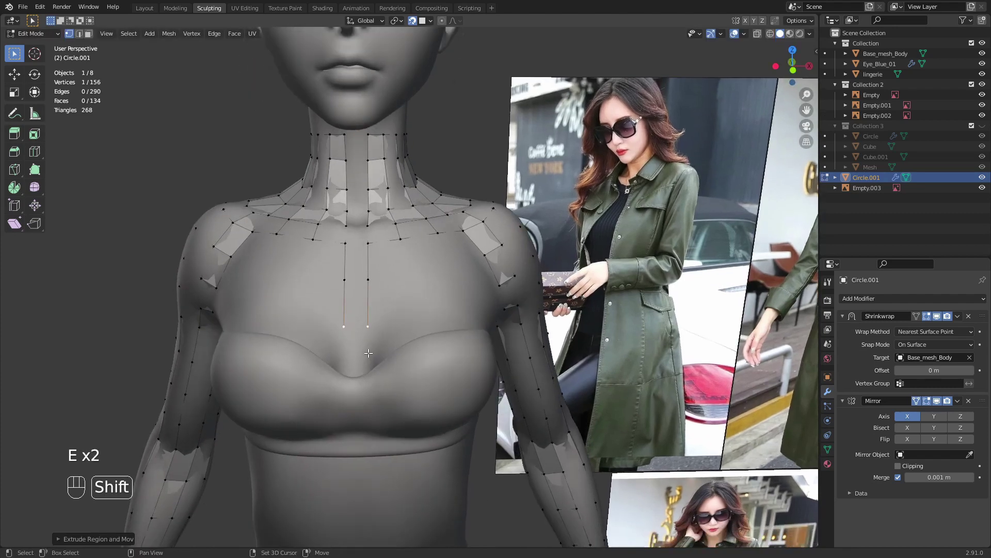
key(e)
click(367, 381)
key(g)
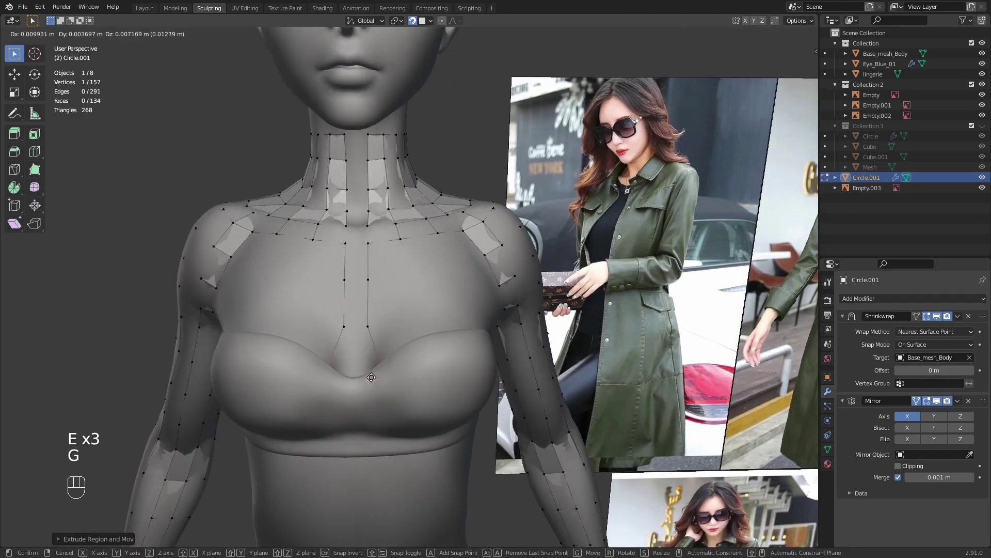
click(373, 358)
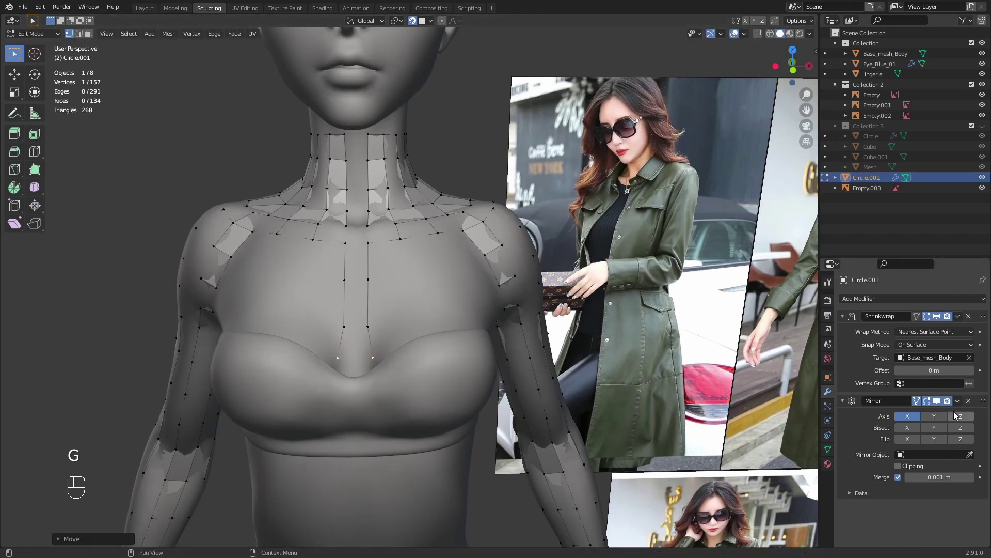
- Remove the Shrinkwrap modifier from Circle.001 and move the lowest centre-front vertex down between the breasts
click(968, 316)
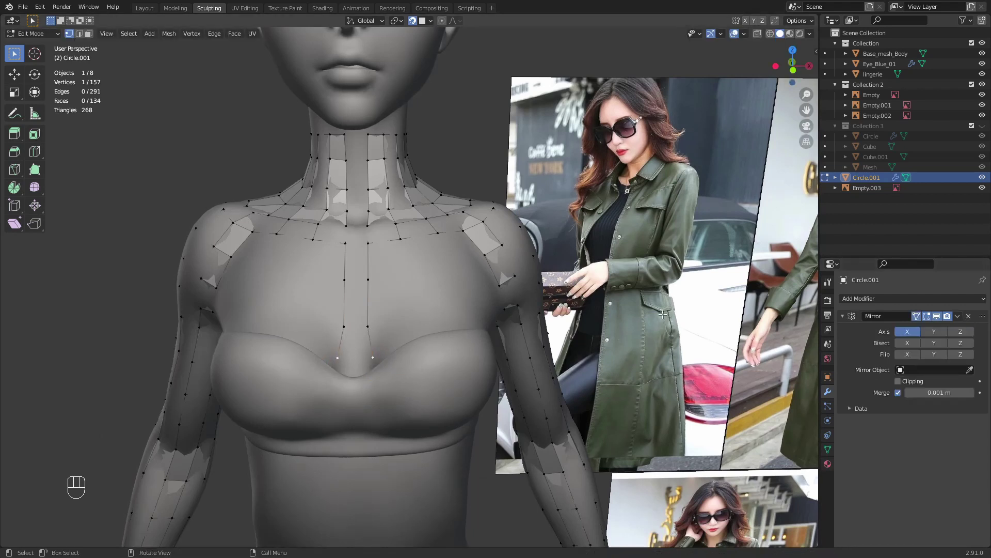
key(g)
click(369, 369)
middle_drag(394, 381, 356, 404)
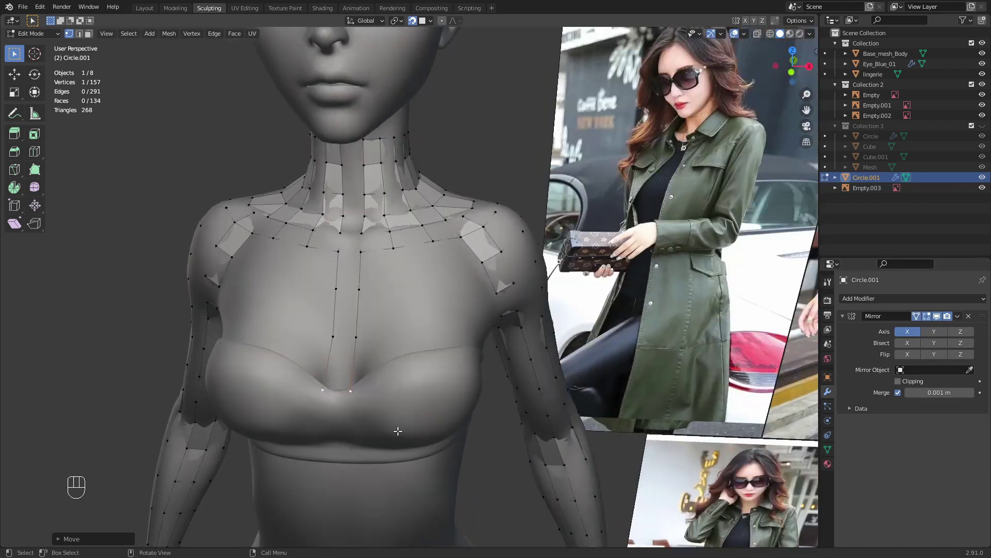
- Extrude new vertices below the collarbone row and fill the first faces beside the centre-front line
middle_drag(397, 430, 439, 358)
shift+middle_drag(395, 398, 439, 364)
middle_drag(419, 331, 415, 307)
key(e)
click(426, 297)
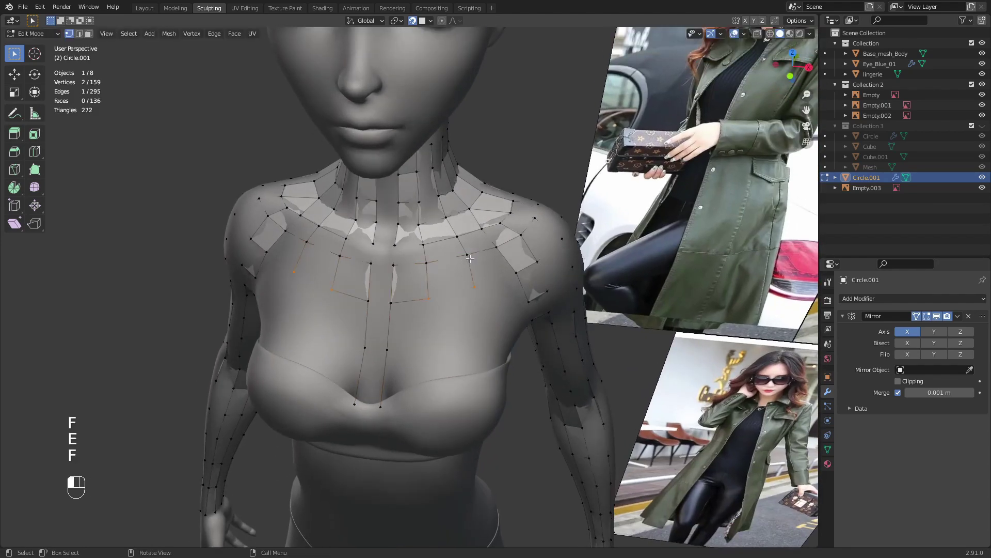
- Fill the next face below the collarbone and lower the adjoining row vertices to even out the spacing
click(469, 256)
key(g)
click(465, 261)
click(427, 264)
key(g)
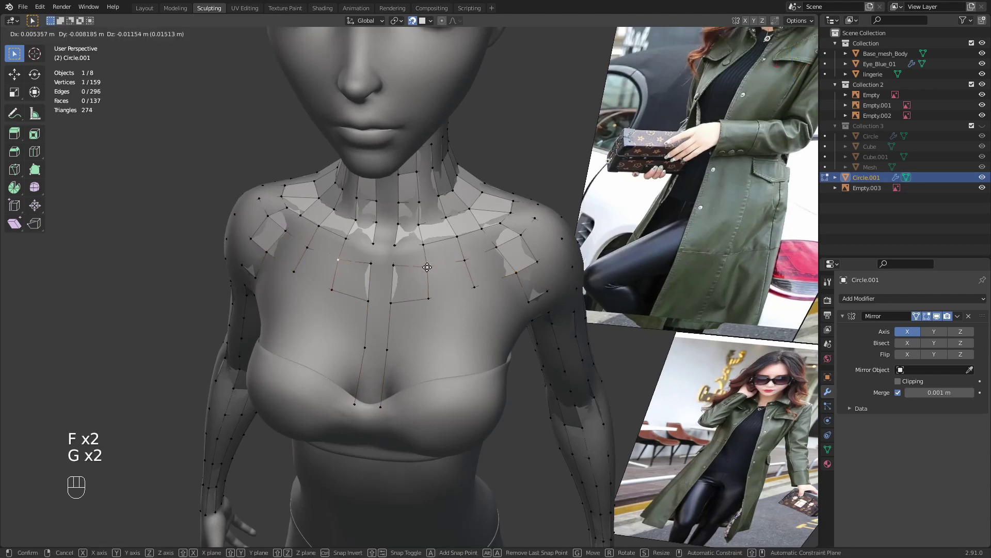
click(425, 271)
key(g)
click(392, 274)
- Reposition the vertices along the front shoulder strip to align them with the new upper chest row
middle_drag(391, 274, 467, 272)
key(g)
click(485, 298)
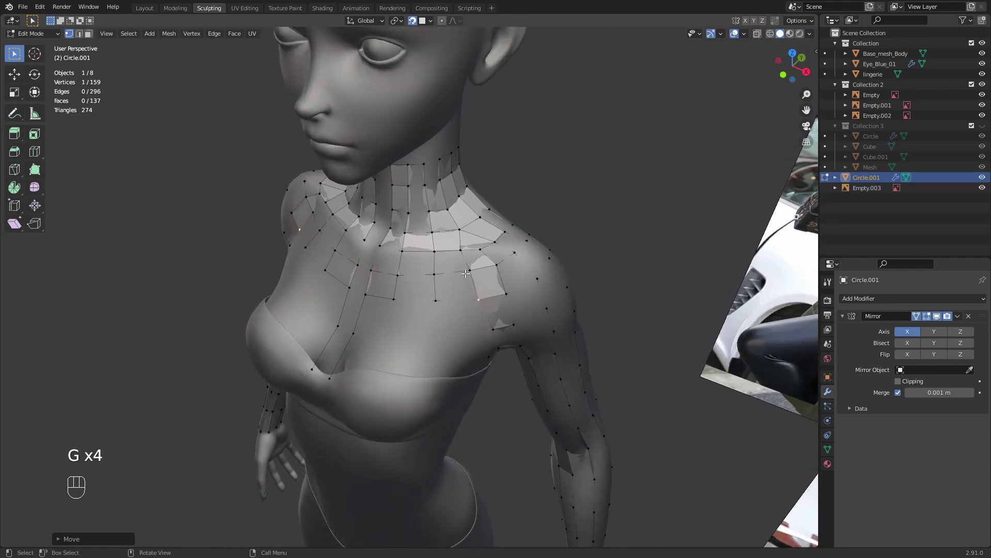
key(g)
click(467, 271)
click(497, 265)
key(g)
click(493, 269)
scroll(454, 333, down, 3)
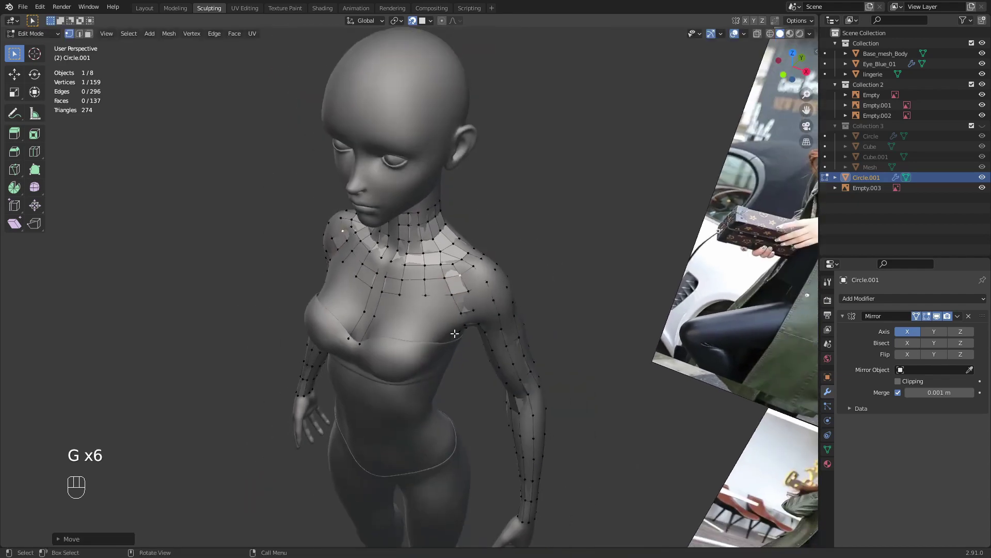
- Adjust two vertices of the upper chest row between the centre front and the shoulder strip
key(alt+a)
middle_drag(454, 333, 443, 313)
click(428, 286)
key(g)
click(429, 287)
click(463, 276)
key(g)
click(462, 276)
- Extrude two more vertices down the mid-chest and fill the faces joining them to the neighbouring column
key(g)
click(407, 308)
key(e)
click(441, 308)
key(f)
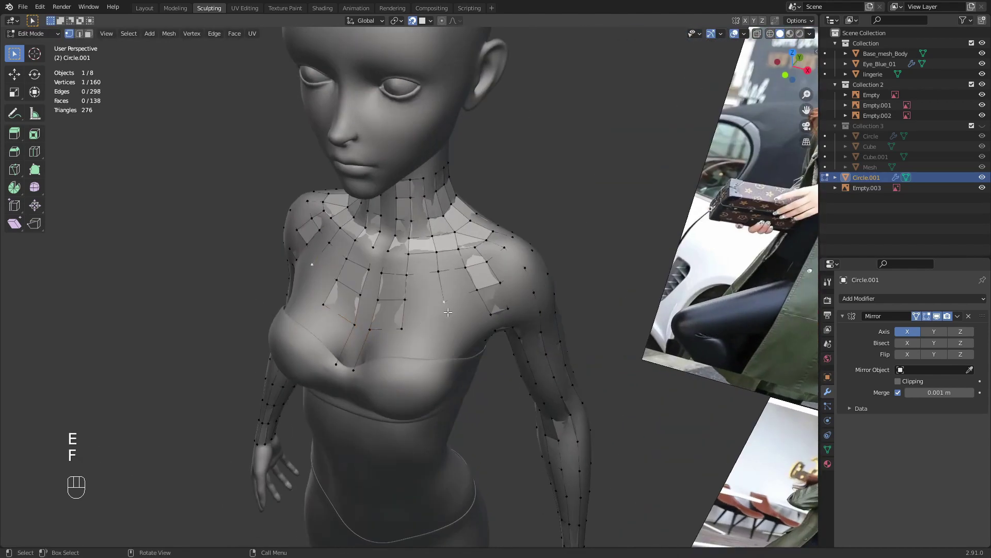
key(e)
click(443, 312)
- Reposition two vertices of the second chest row to smooth the edge flow
click(408, 297)
key(g)
click(409, 299)
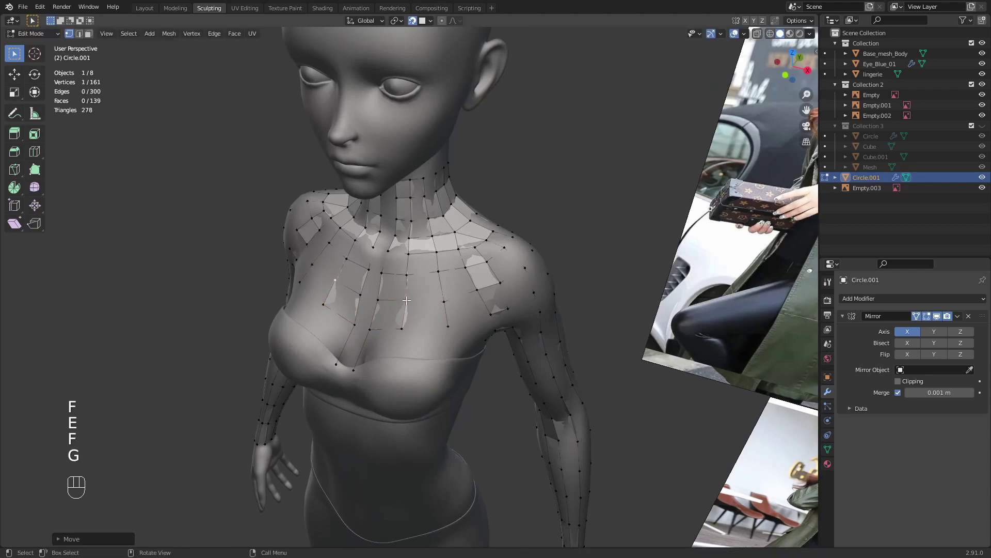
click(444, 302)
key(g)
click(441, 301)
- Fill the next chest face toward the shoulder strip and adjust the outer vertices around it
middle_drag(441, 301, 415, 327)
key(f)
key(g)
click(465, 293)
click(466, 282)
key(g)
click(467, 284)
- Reposition the lower centre-front vertices of the chest mesh just above the cleavage
key(alt+a)
key(g)
click(398, 327)
scroll(398, 380, down, 2)
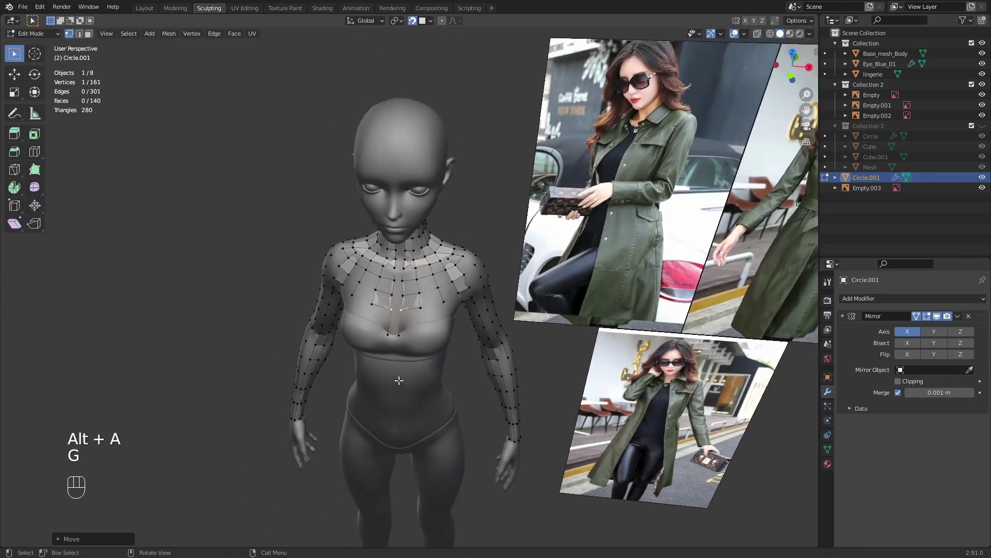
mouse_move(398, 381)
middle_down()
mouse_move(447, 339)
mouse_move(413, 337)
mouse_move(429, 305)
mouse_move(390, 371)
middle_up()
key(alt+a)
click(405, 356)
key(g)
click(406, 339)
- Extrude another row of vertices down toward the top of the bust and fill the faces between them
key(e)
click(406, 340)
key(e)
click(387, 321)
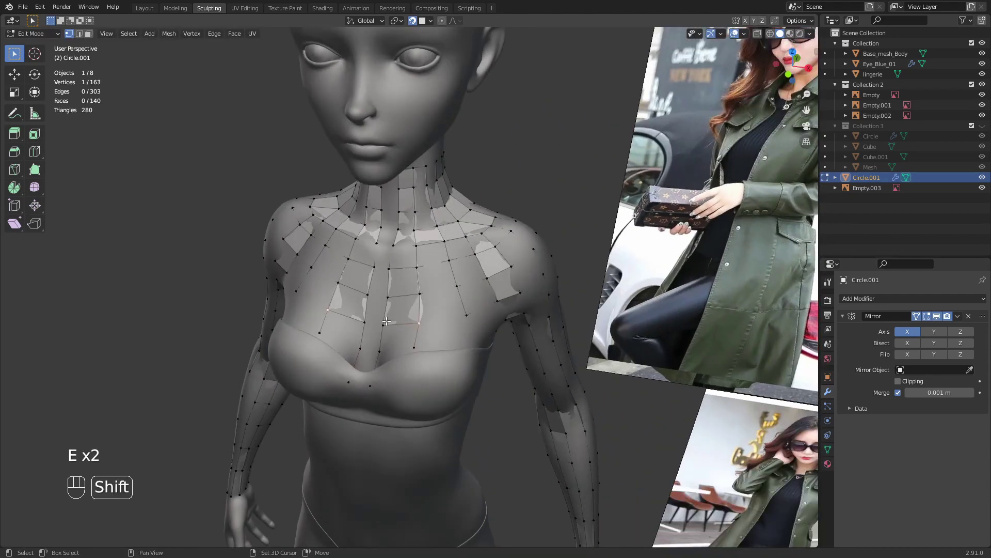
key(e)
click(466, 317)
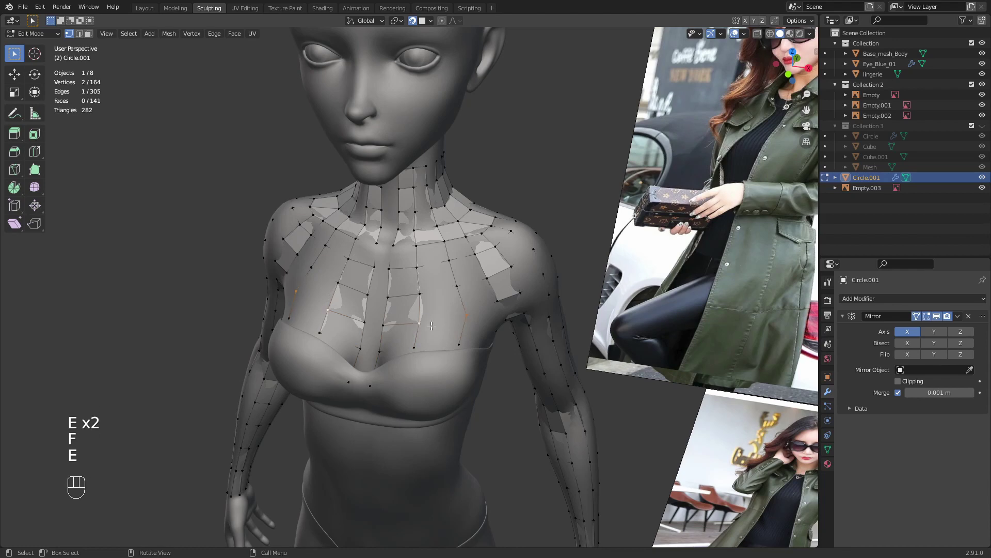
key(f)
- Adjust the vertices of the new row above the bust to follow the chest curve
middle_drag(432, 326, 418, 343)
key(g)
click(402, 321)
click(415, 305)
click(403, 319)
- Extrude two vertices from the outer chest column toward the bust's upper edge and fill the face beside them
key(e)
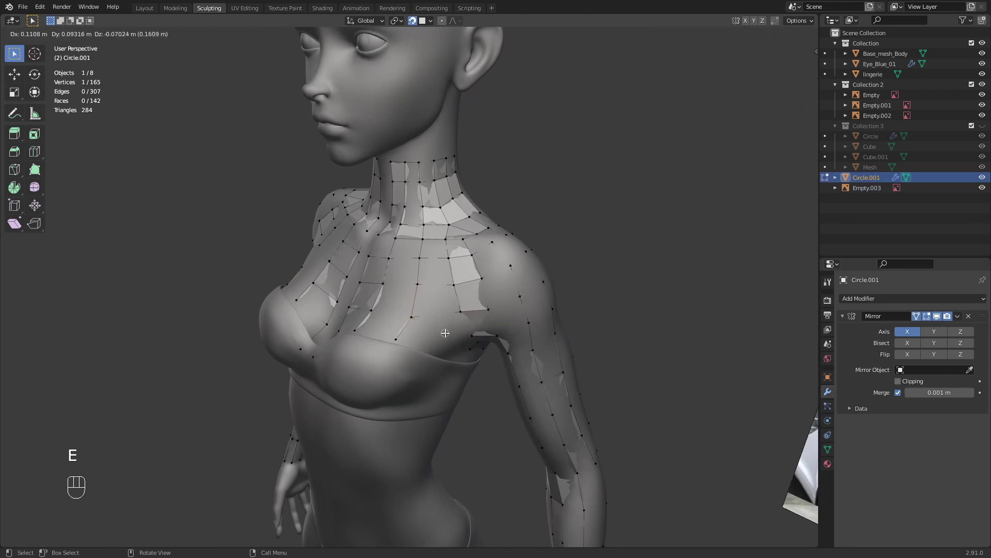
click(445, 333)
key(e)
click(432, 352)
shift+click(413, 313)
key(f)
- Shift the two outermost vertices above the bust slightly toward the armpit
middle_drag(413, 313, 404, 320)
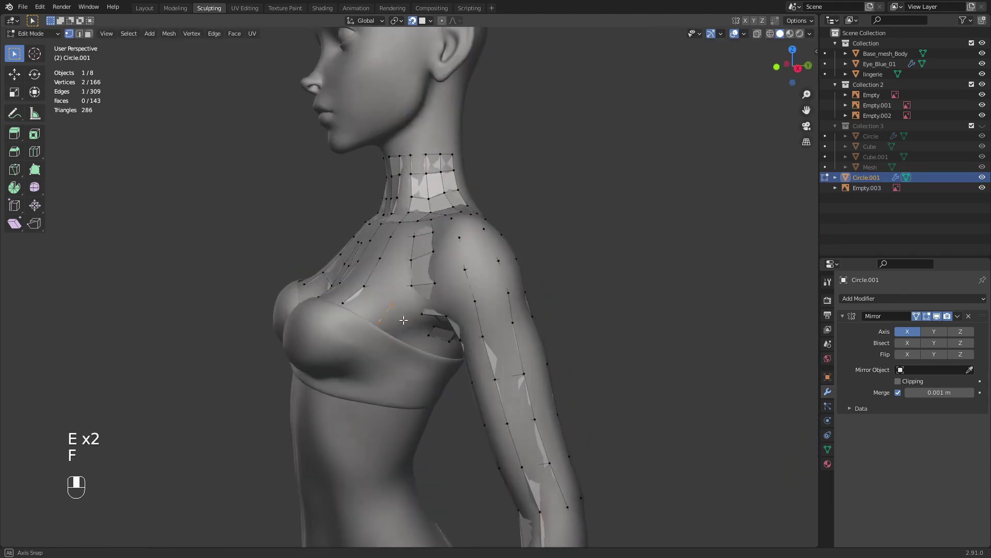
click(393, 305)
key(g)
click(396, 308)
click(382, 320)
key(g)
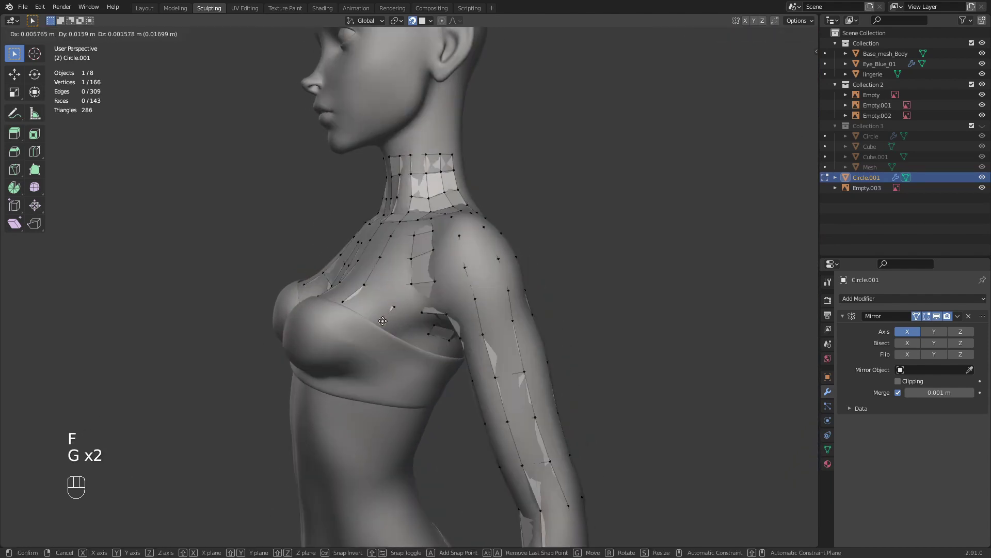
click(385, 320)
- Fill the face joining the outer chest column to the shoulder strip and adjust the vertices around it
click(370, 287)
middle_drag(413, 308, 448, 355)
key(g)
click(457, 325)
middle_drag(448, 356, 462, 314)
key(alt+a)
mouse_move(461, 314)
middle_down()
mouse_move(491, 319)
mouse_move(467, 310)
middle_up()
- Hide Base_mesh_Body and shade the coat mesh smooth
click(982, 53)
key(Tab)
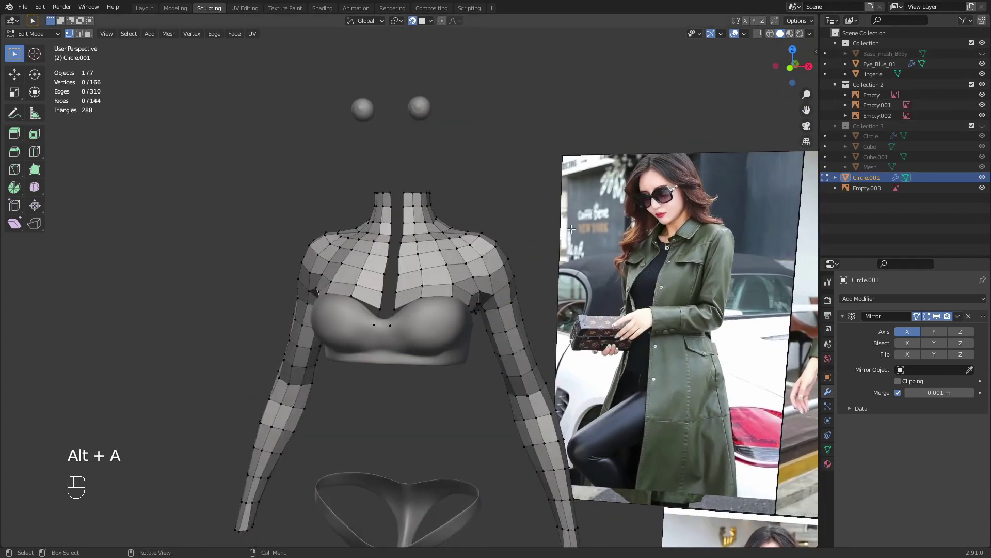
middle_drag(506, 227, 534, 225)
right_click(532, 224)
click(529, 224)
middle_drag(591, 192, 508, 252)
key(Tab)
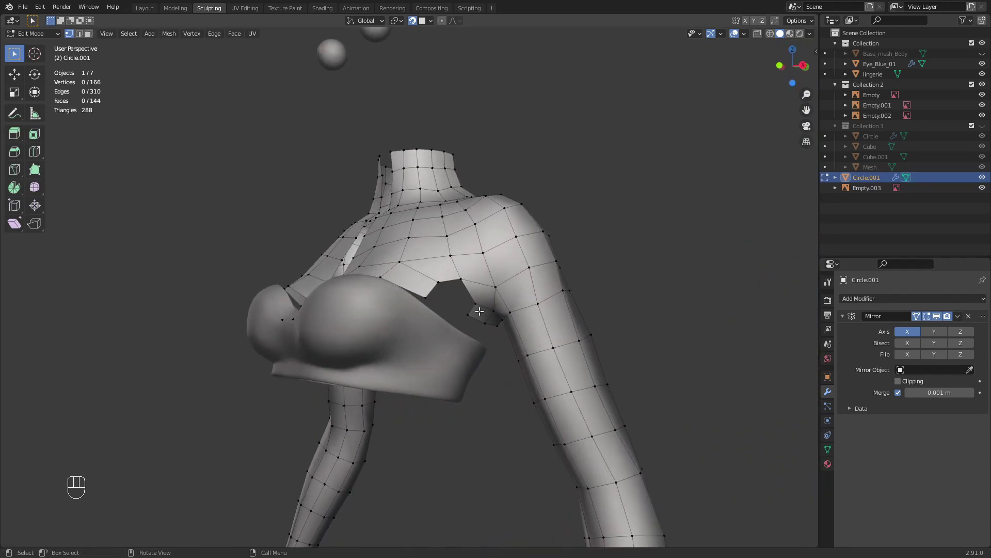
- Merge the two outer chest vertices with the nearby vertices of the underarm patch
middle_drag(479, 311, 443, 363)
click(474, 286)
key(m)
click(462, 306)
key(m)
click(440, 306)
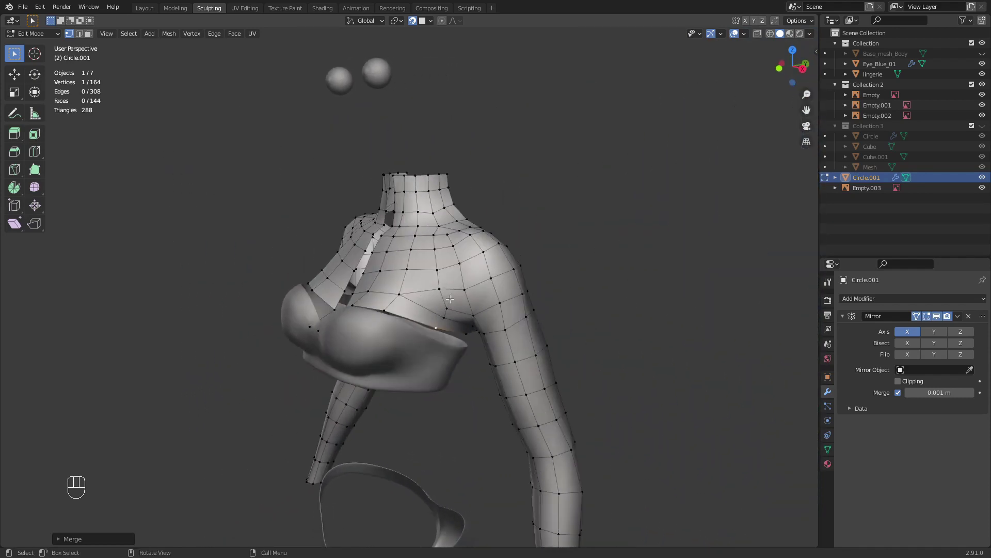
scroll(482, 277, up, 2)
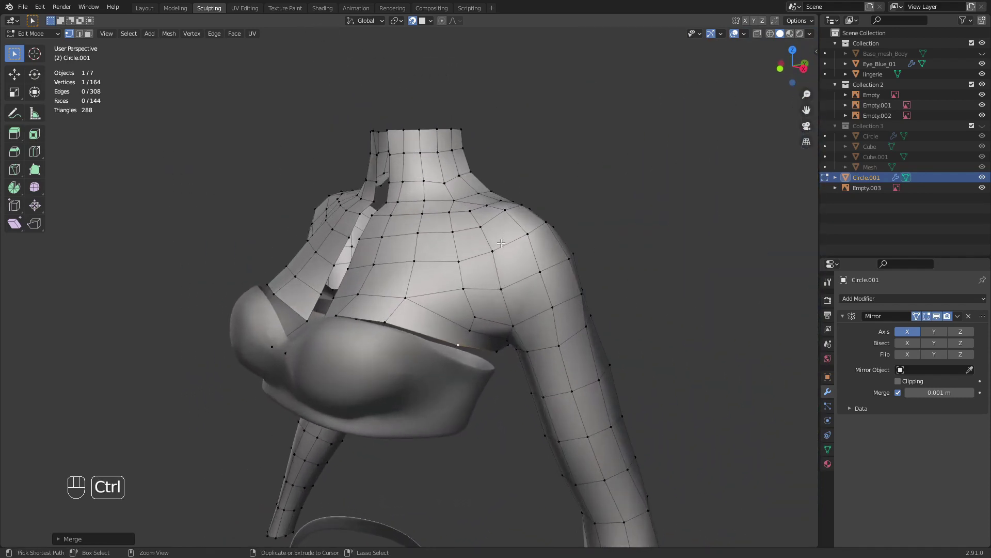
- Show Base_mesh_Body and examine how the merged underarm area sits against the body
click(983, 55)
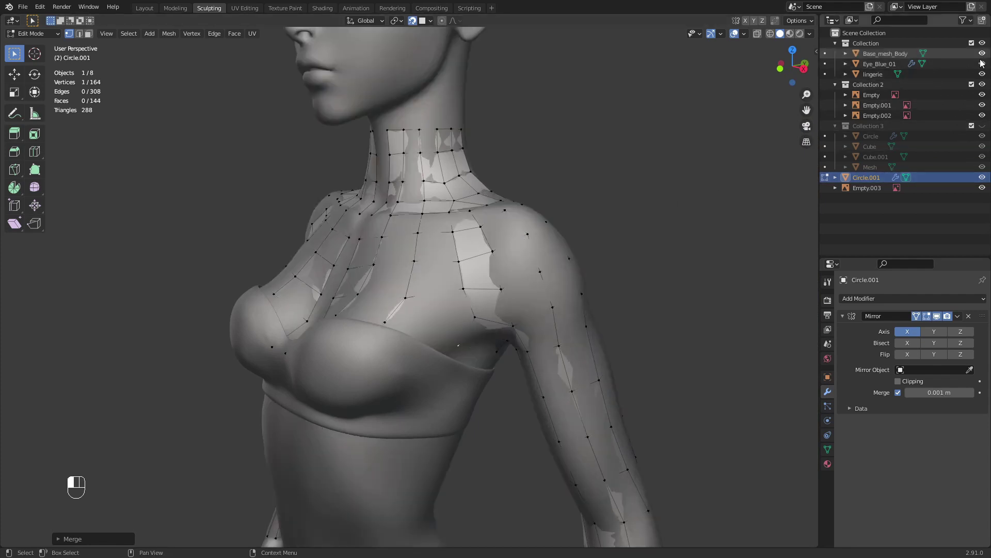
ctrl+middle_drag(573, 232, 541, 238)
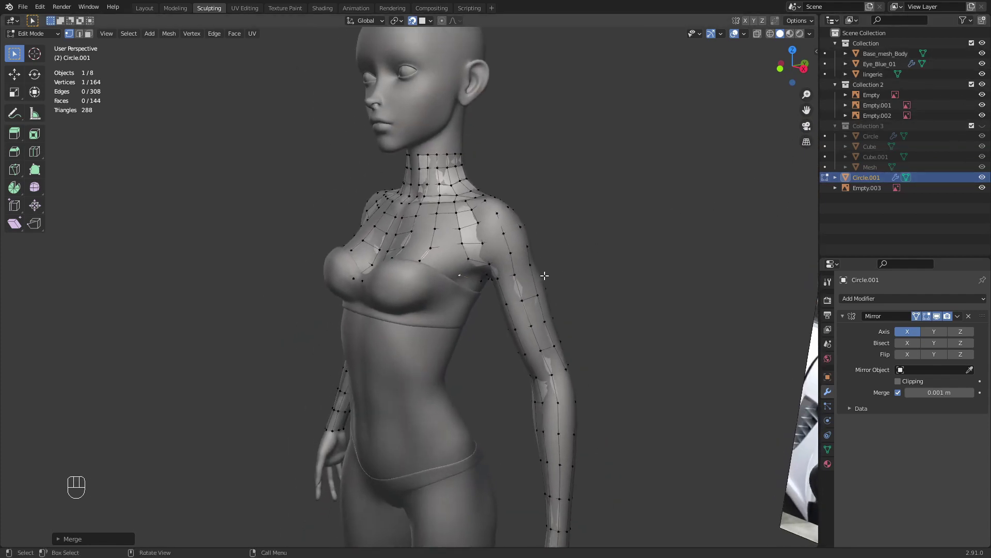
middle_drag(545, 275, 569, 273)
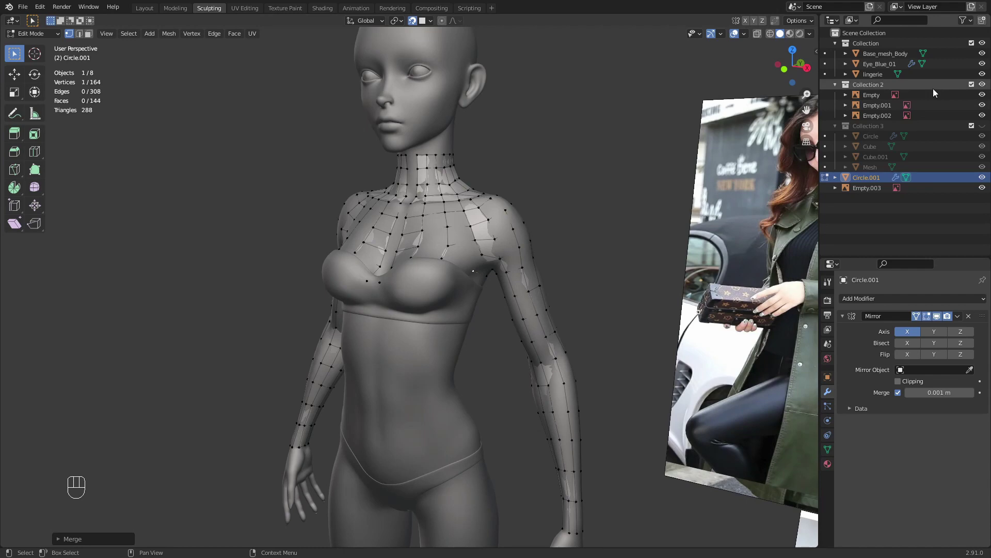
middle_drag(519, 294, 486, 321)
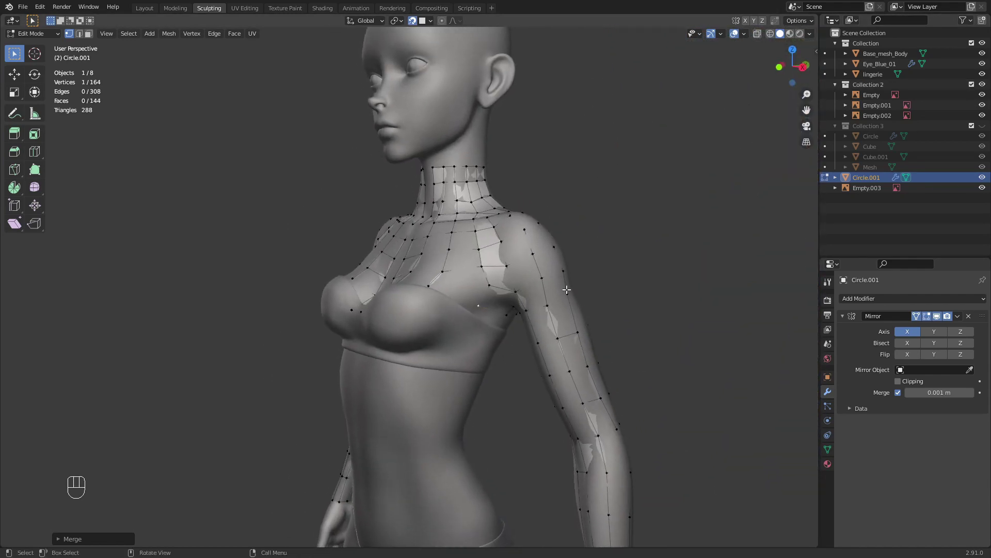
- Undo the vertex merges between the outer chest and the underarm patch
click(982, 53)
key(ctrl+z)
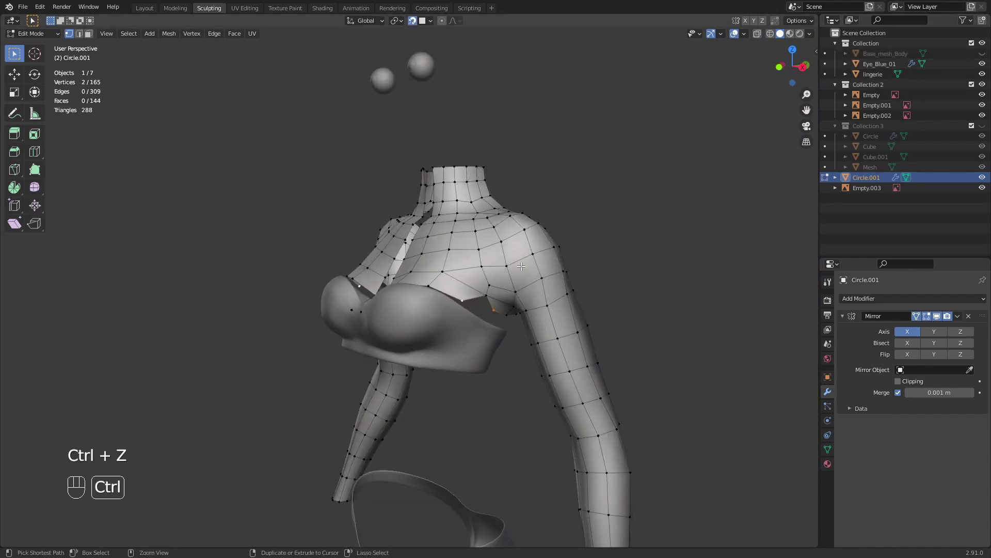
click(983, 55)
- Reposition the two outer chest vertices above the bust in front of the armpit
scroll(491, 357, up, 4)
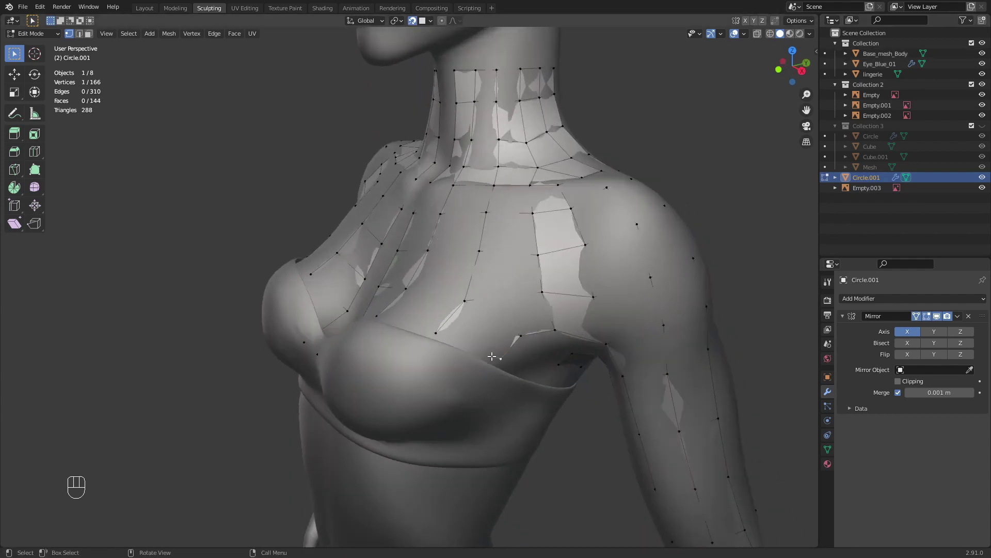
key(g)
middle_drag(484, 354, 487, 297)
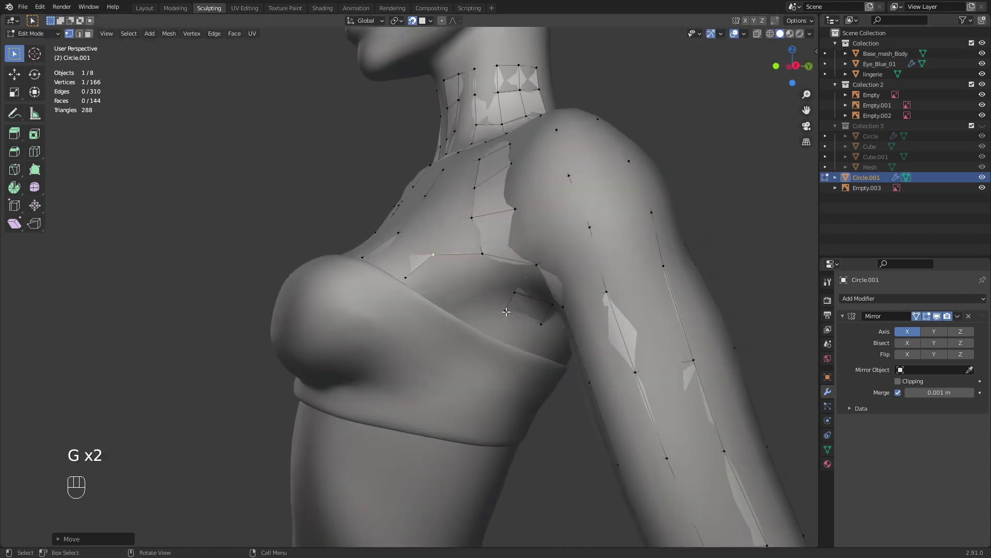
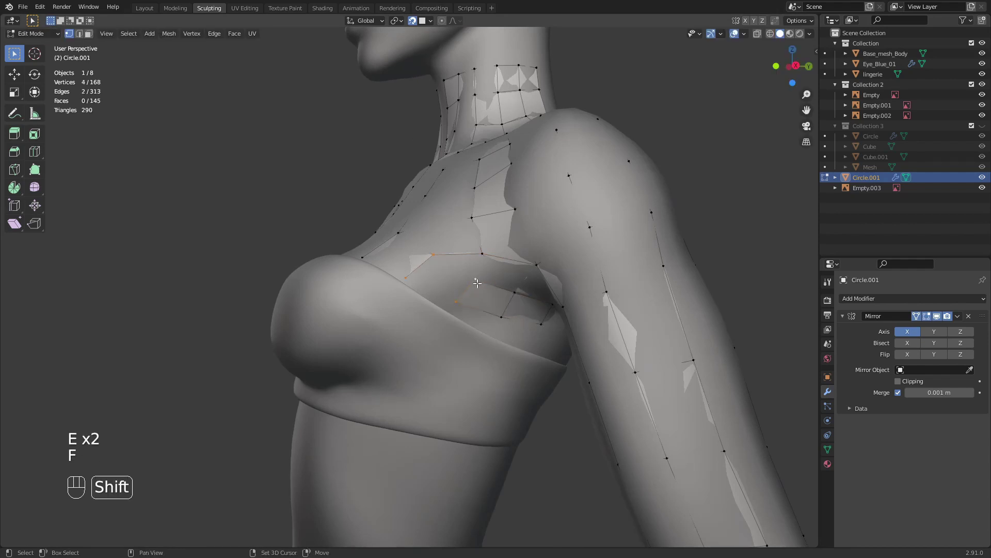
- Adjust the outer chest vertex in front of the armpit and check the mesh with Base_mesh_Body temporarily hidden
middle_drag(499, 293, 509, 248)
key(g)
click(471, 230)
scroll(473, 232, down, 4)
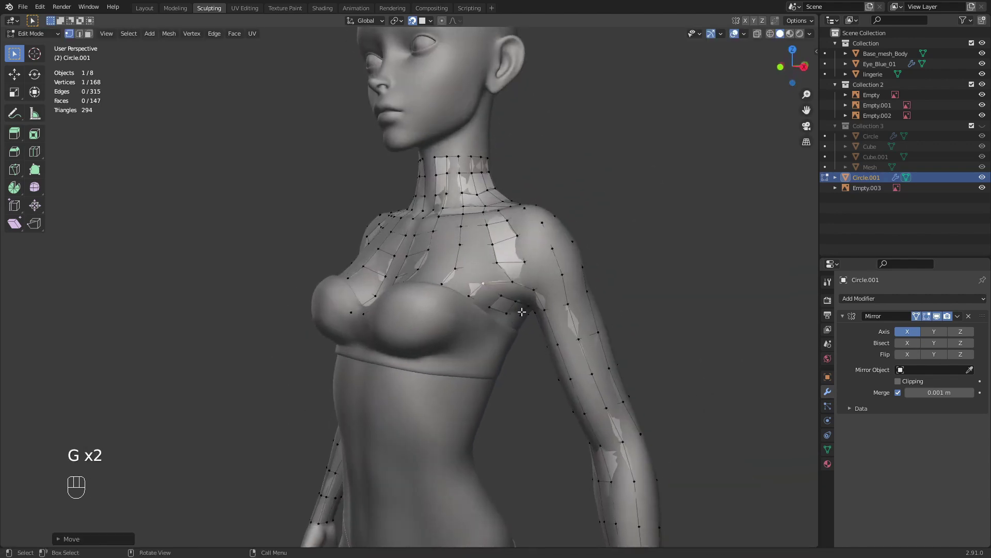
click(982, 53)
middle_drag(517, 278, 484, 299)
scroll(548, 290, down, 2)
middle_drag(484, 300, 419, 271)
click(982, 53)
- Extrude new vertices from the chest edge over the outer side of the bust and fill the faces above them
click(471, 247)
click(460, 284)
key(e)
click(431, 283)
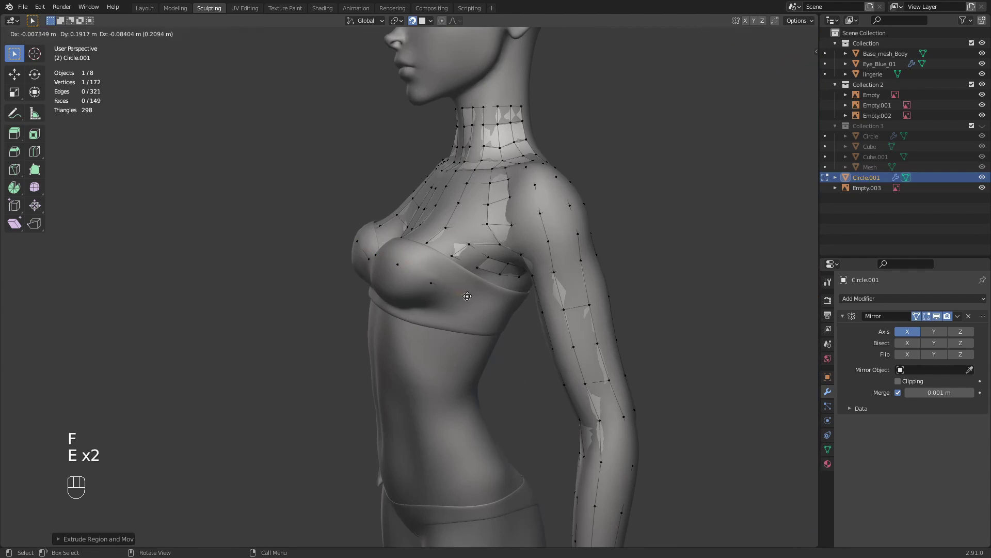
key(f)
key(f)
key(f)
middle_drag(433, 259, 416, 270)
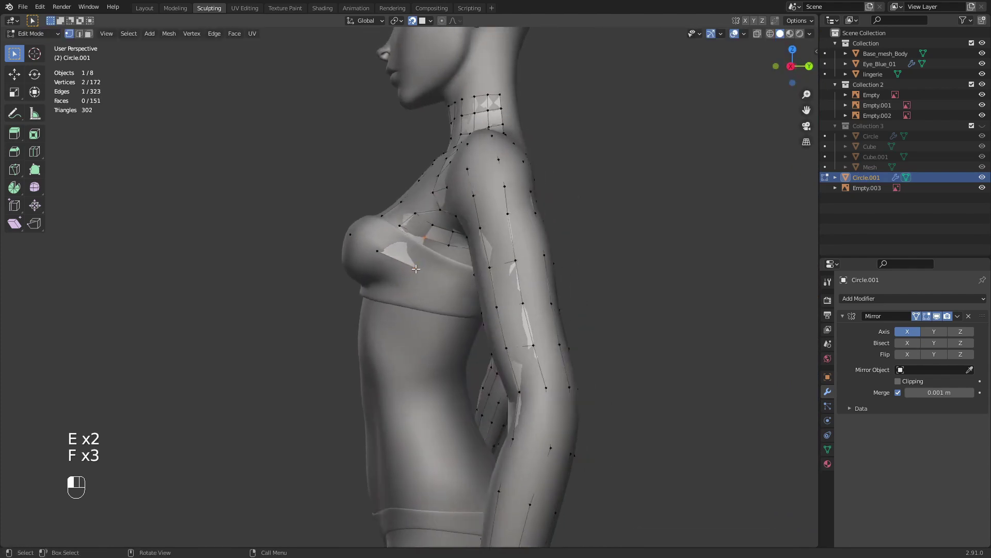
- Reposition the end vertex on the side of the bust, extrude two more toward the underarm, and fill the faces between
key(g)
click(410, 266)
key(e)
click(437, 279)
key(e)
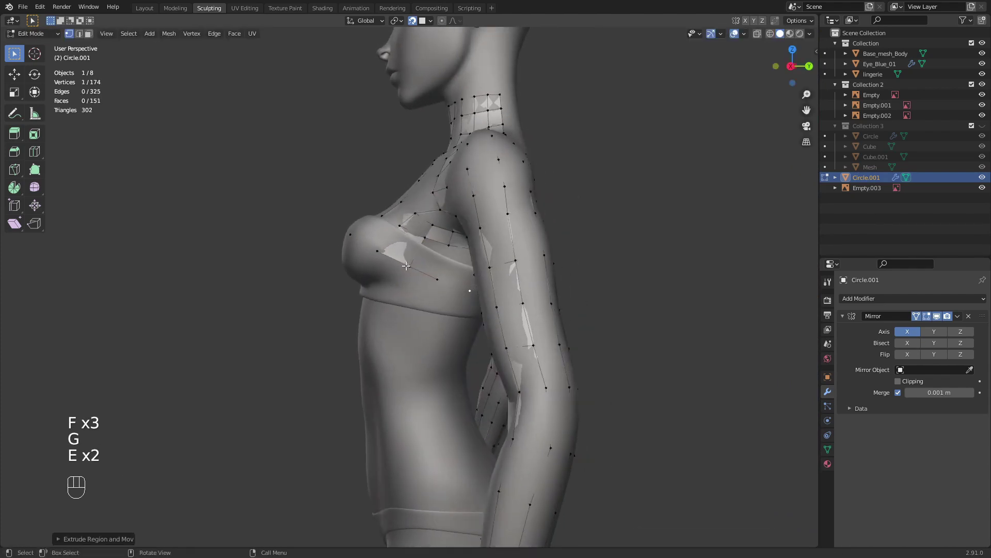
key(f)
key(f)
middle_drag(427, 260, 446, 262)
key(g)
click(447, 244)
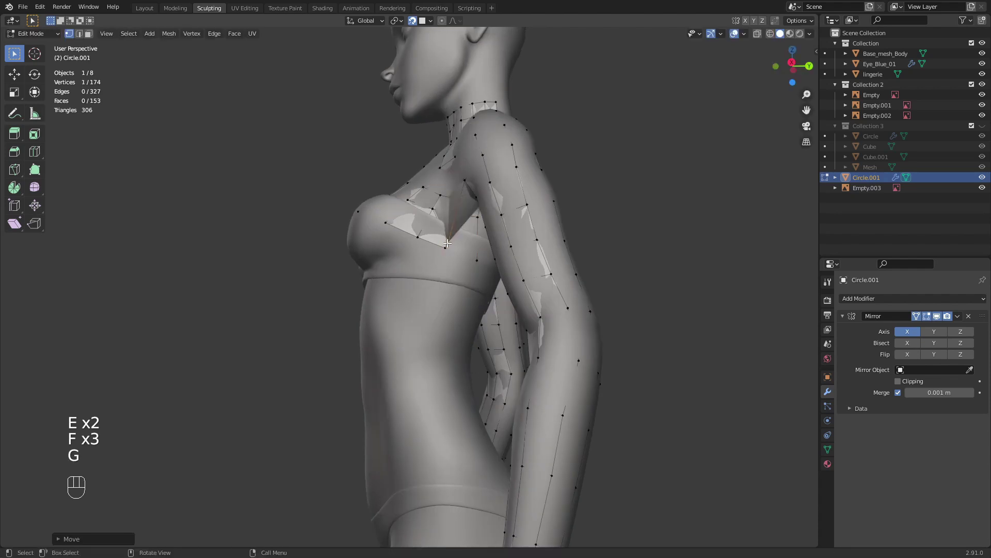
key(ctrl+z)
- Reposition the vertices of the lower row on the side of the torso below the armpit
key(g)
click(466, 253)
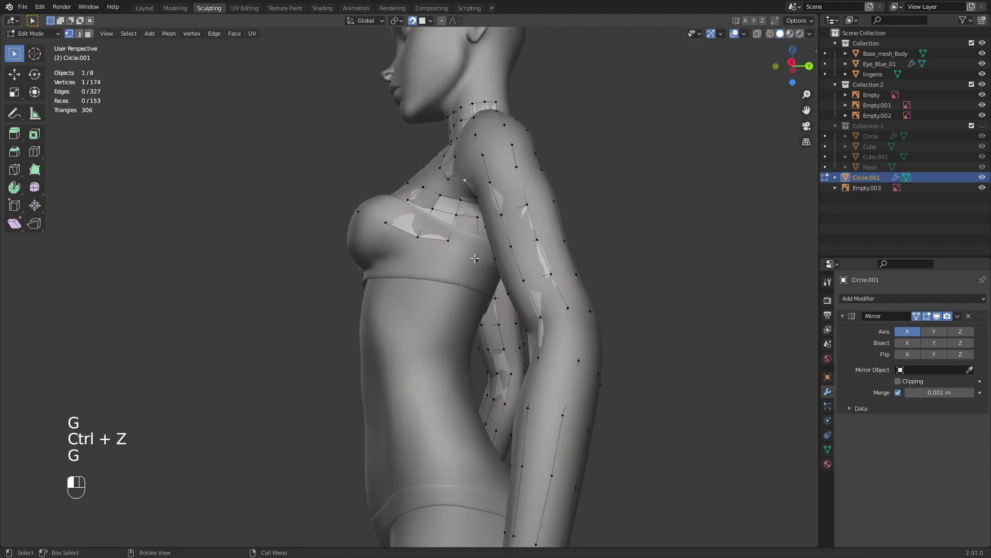
click(475, 257)
key(g)
click(474, 246)
click(451, 241)
key(g)
click(450, 245)
- Even out the spacing of the side-chest and underarm vertices as seen from another angle
middle_drag(448, 246, 454, 347)
key(g)
click(458, 226)
key(g)
click(480, 232)
click(453, 260)
key(g)
click(454, 265)
- Fill another face in the underarm patch and nudge its outer vertex into place
scroll(401, 279, up, 2)
key(f)
key(g)
click(366, 314)
key(g)
click(365, 315)
- Extrude a vertex at the back of the armpit and fill a face between it and the neighbouring arm vertices
middle_drag(480, 310, 432, 307)
ctrl+middle_drag(436, 296, 370, 289)
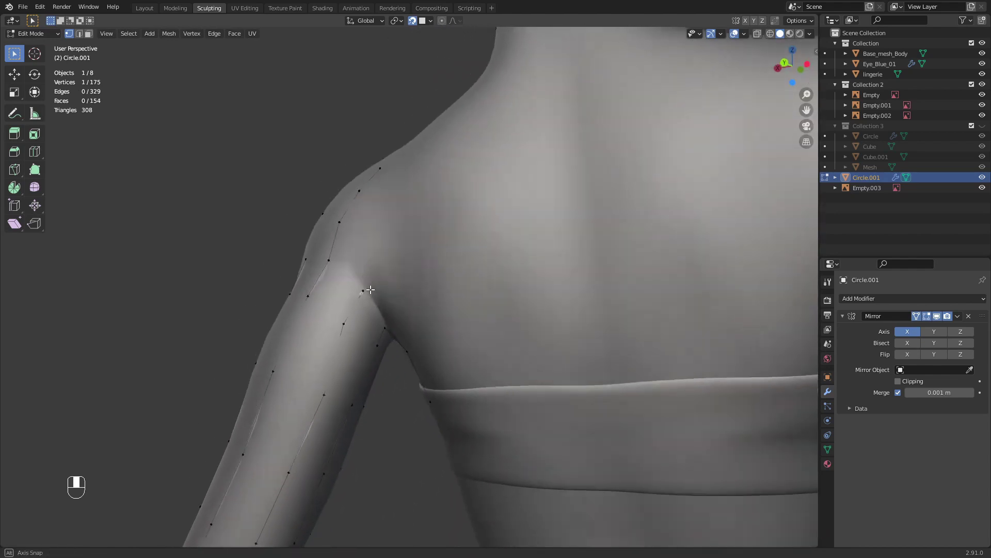
key(e)
click(416, 238)
click(400, 271)
shift+click(367, 237)
key(f)
- Reposition the two vertices of the armpit fold on the back side
middle_drag(421, 265, 429, 292)
click(439, 318)
key(g)
click(438, 301)
click(415, 259)
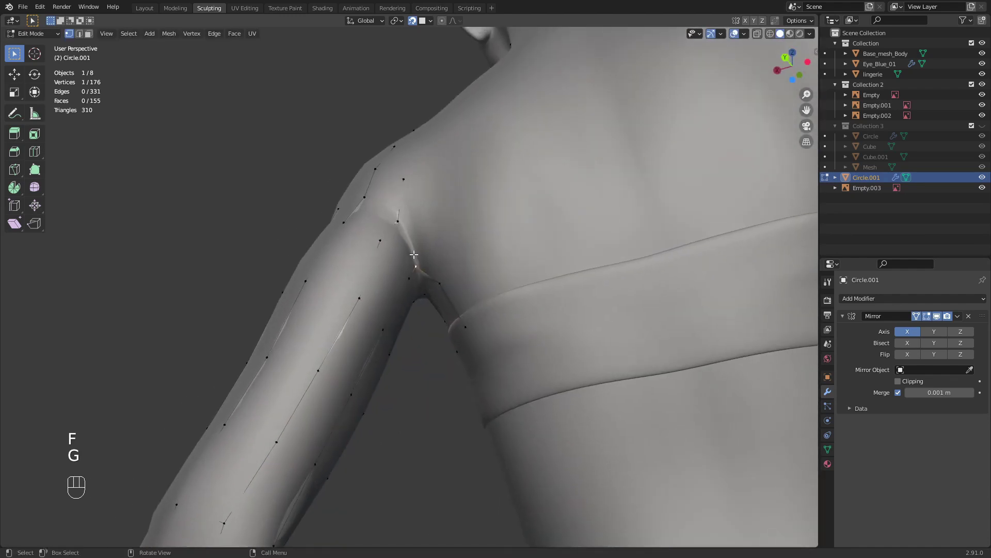
key(g)
click(400, 222)
- Extrude two vertices from the rear shoulder vertex onto the upper back and fill the faces beside the shoulder row
middle_drag(401, 222, 463, 280)
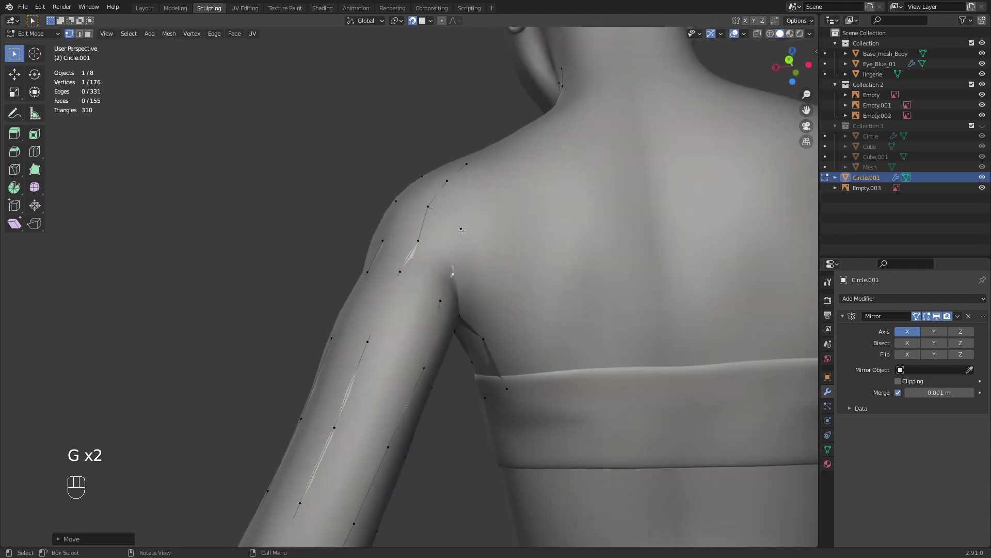
click(463, 231)
middle_drag(463, 230, 423, 222)
key(e)
click(482, 227)
key(e)
click(500, 202)
key(f)
key(f)
key(f)
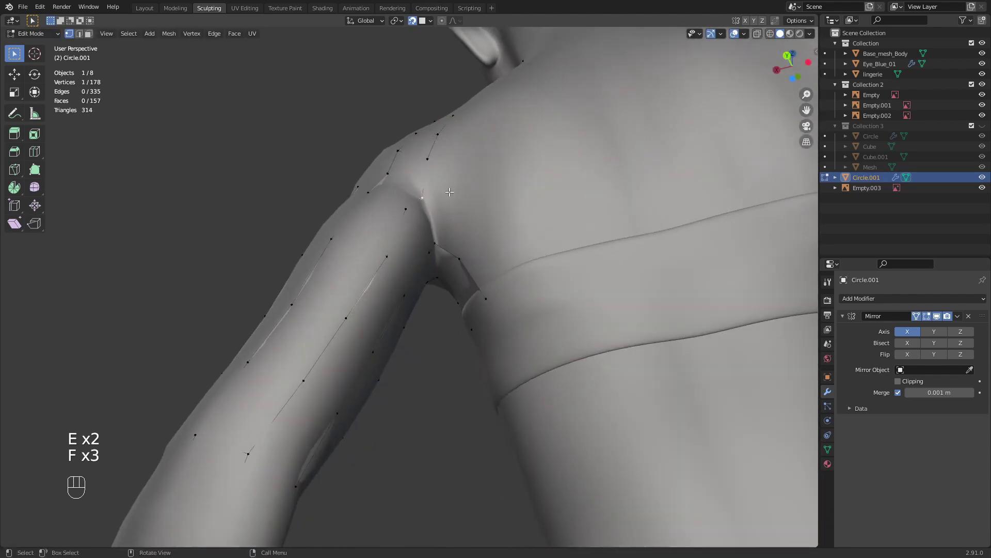
- Extrude two vertices from the back of the armpit onto the back and fill a face with the underarm edge
key(e)
click(456, 183)
key(e)
click(468, 238)
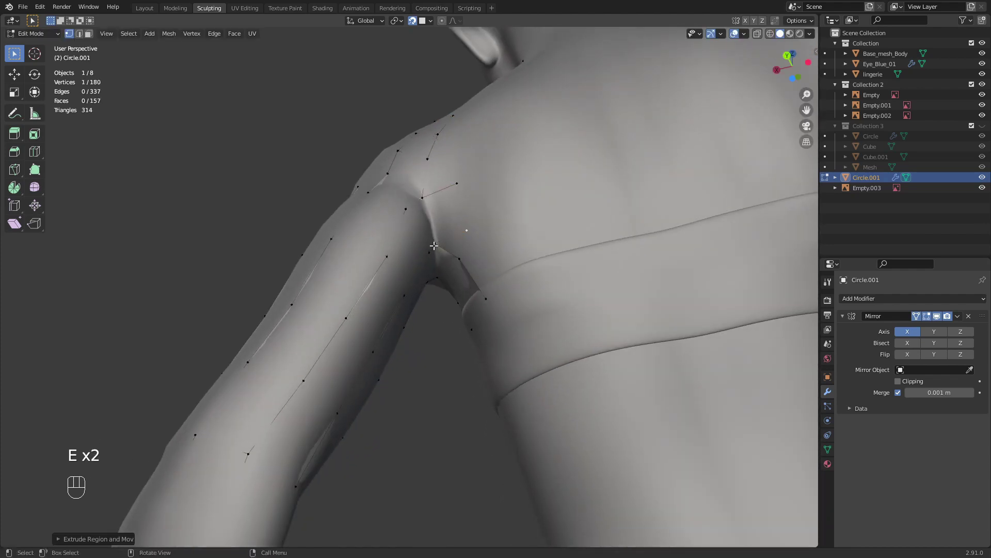
shift+click(459, 199)
key(f)
- Reposition the two outer vertices of the face behind the armpit
middle_drag(462, 248, 468, 297)
key(g)
click(486, 314)
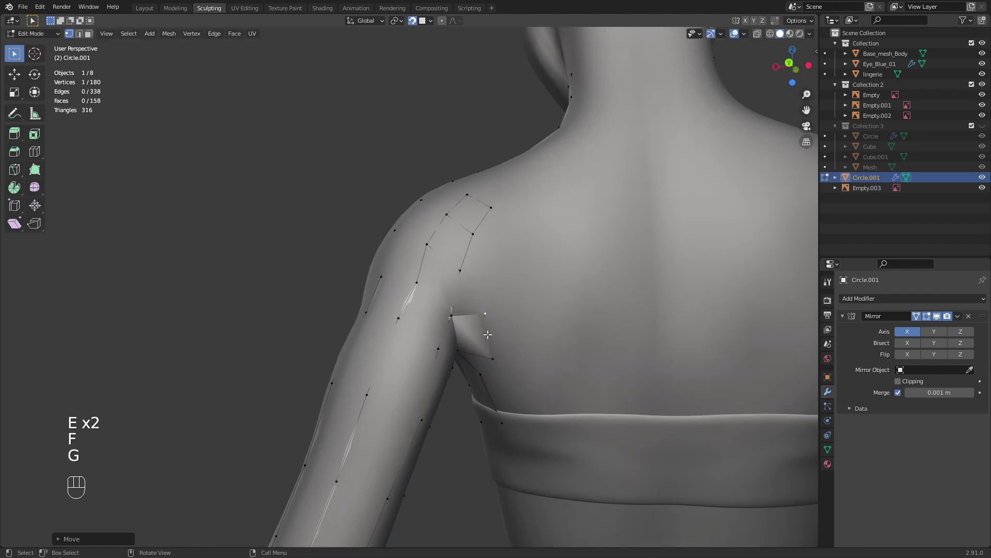
click(491, 357)
key(g)
click(484, 351)
click(485, 314)
key(g)
click(484, 313)
key(g)
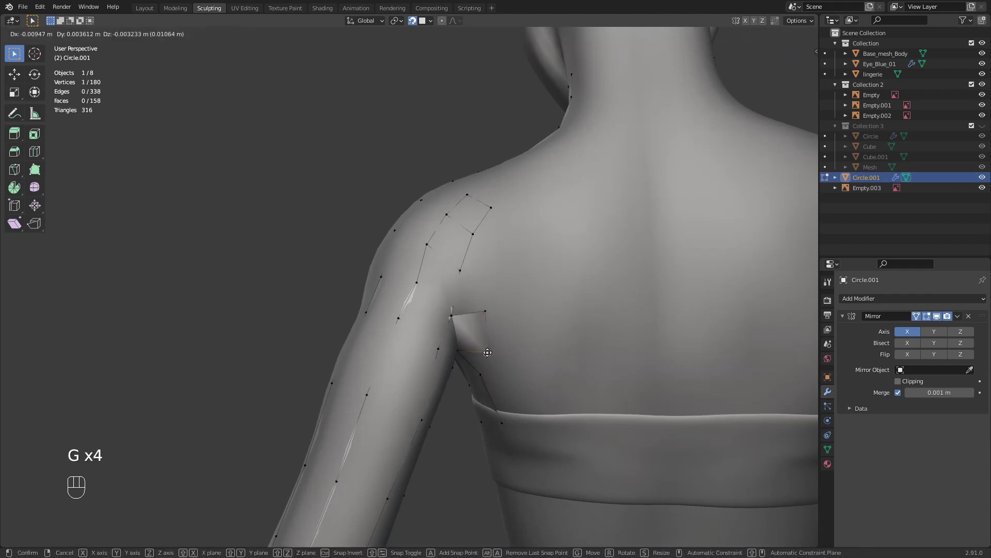
click(480, 341)
key(g)
click(481, 342)
- Extrude vertices along the back of the shoulder toward the neck and fill the faces against the shoulder row
ctrl+middle_drag(481, 341, 489, 365)
key(e)
click(473, 369)
key(e)
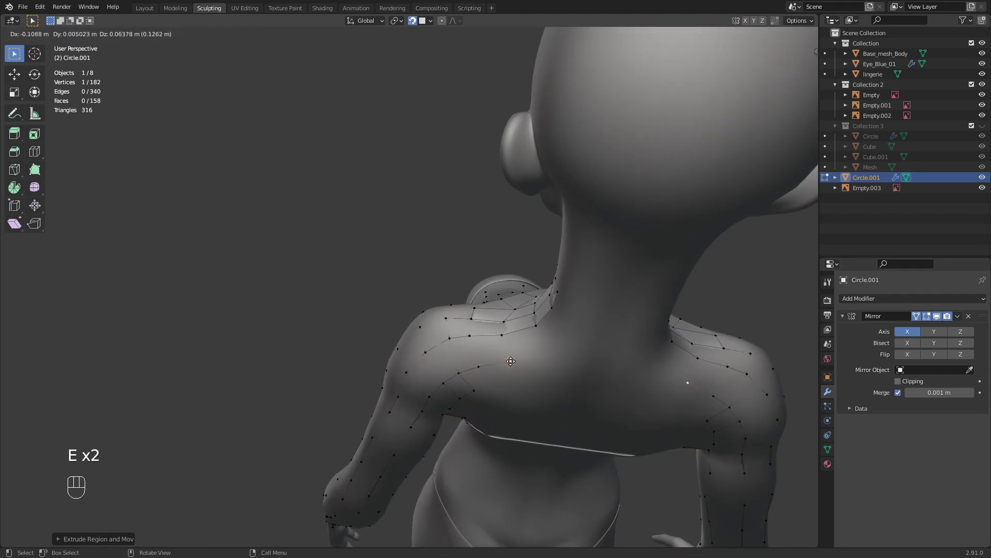
click(466, 370)
key(e)
click(461, 372)
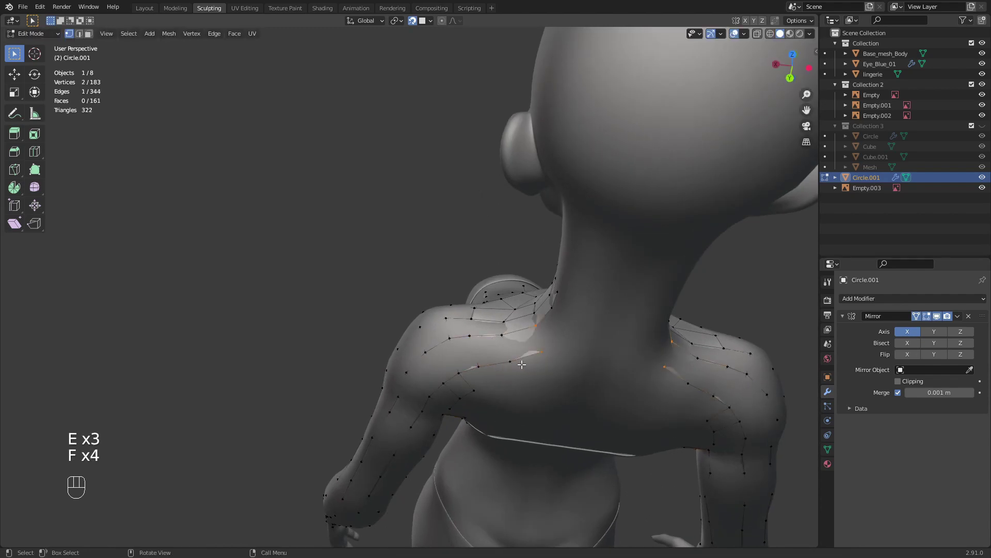
- Reposition the end vertex at the base of the neck and extrude two vertices up the back of the neck
middle_drag(522, 364, 565, 266)
key(g)
click(563, 230)
key(e)
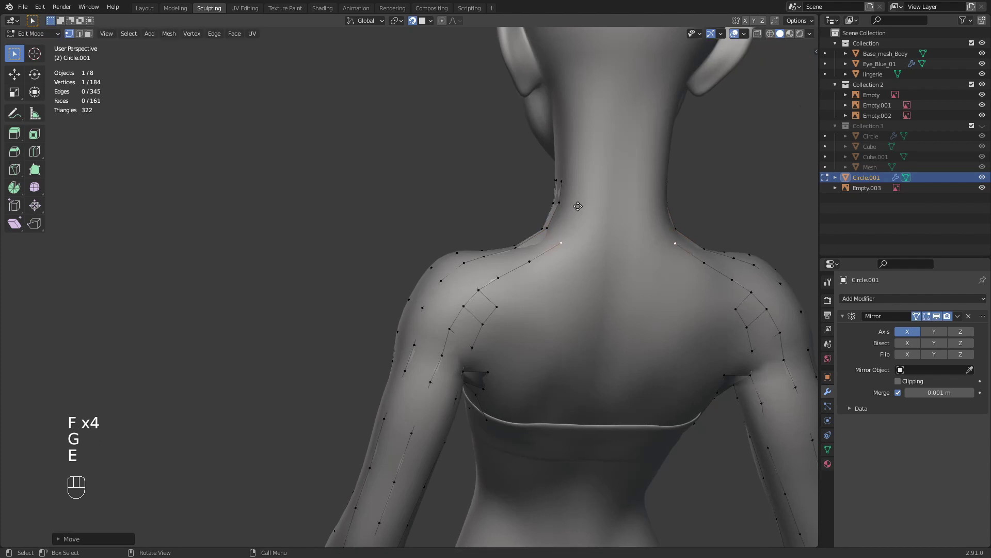
click(563, 225)
key(e)
click(564, 221)
- Fill the faces between the new rear neck vertices and the side neck topology
middle_drag(564, 220, 528, 310)
click(569, 318)
shift+click(557, 302)
key(f)
key(f)
key(f)
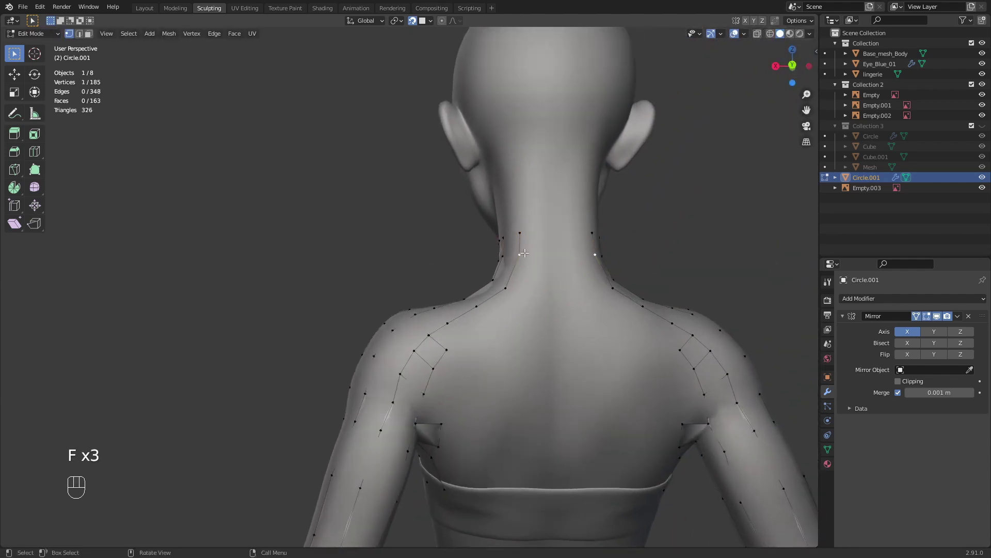
- Extrude two vertices across the nape toward the centre line
key(e)
click(531, 241)
key(e)
click(561, 254)
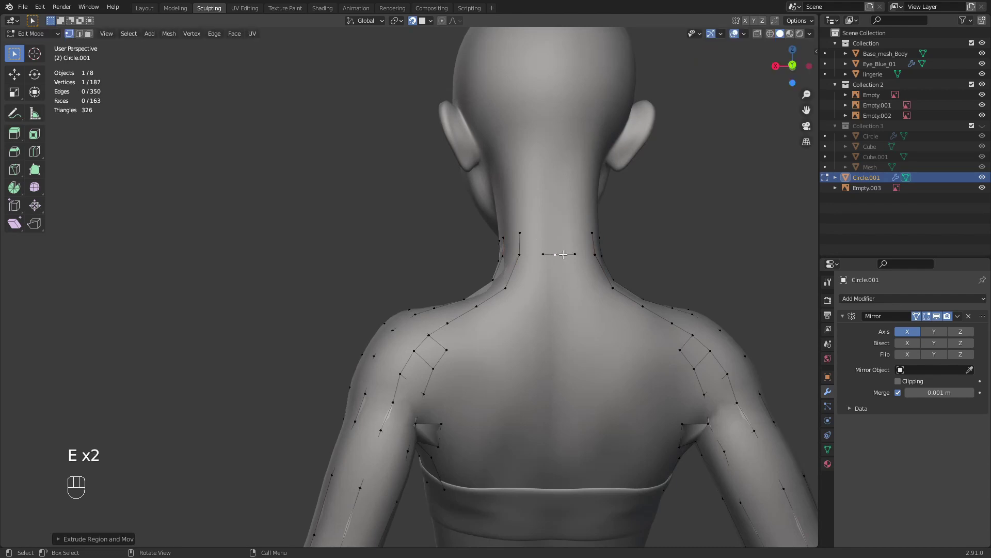
- Enable Clipping on the Mirror modifier and move the middle nape vertex onto the mirror line
key(g)
click(558, 254)
click(897, 382)
ctrl+middle_drag(622, 324, 628, 260)
key(g)
click(658, 242)
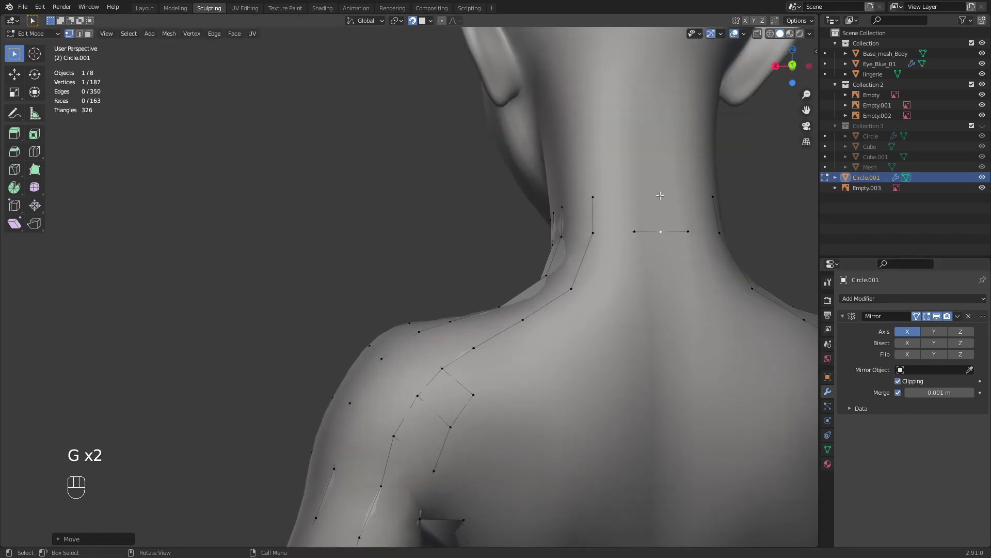
- Extrude the two nape vertices upward and fill the faces around the centre line
key(e)
key(e)
click(626, 210)
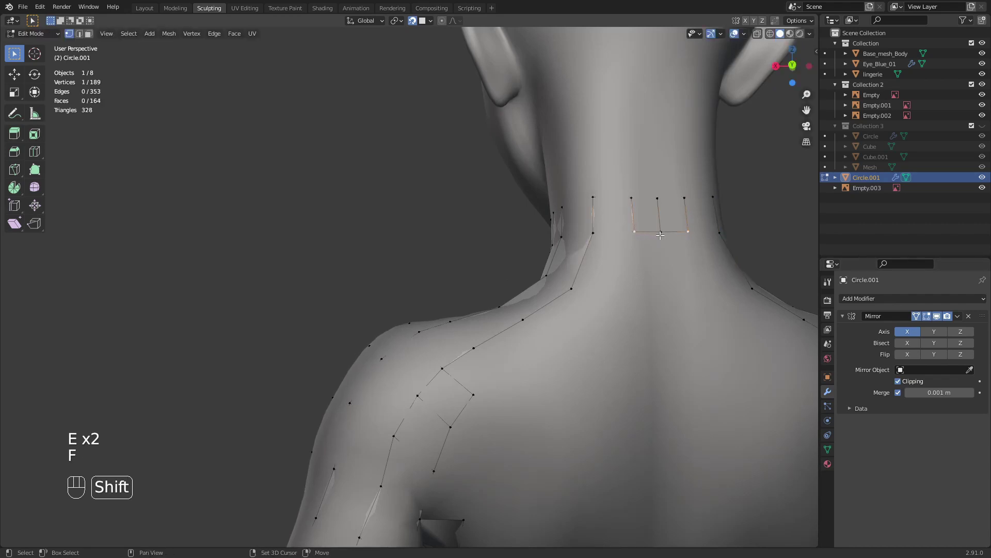
- Reposition the vertices of the small nape patch to even out its width and height
click(631, 198)
key(g)
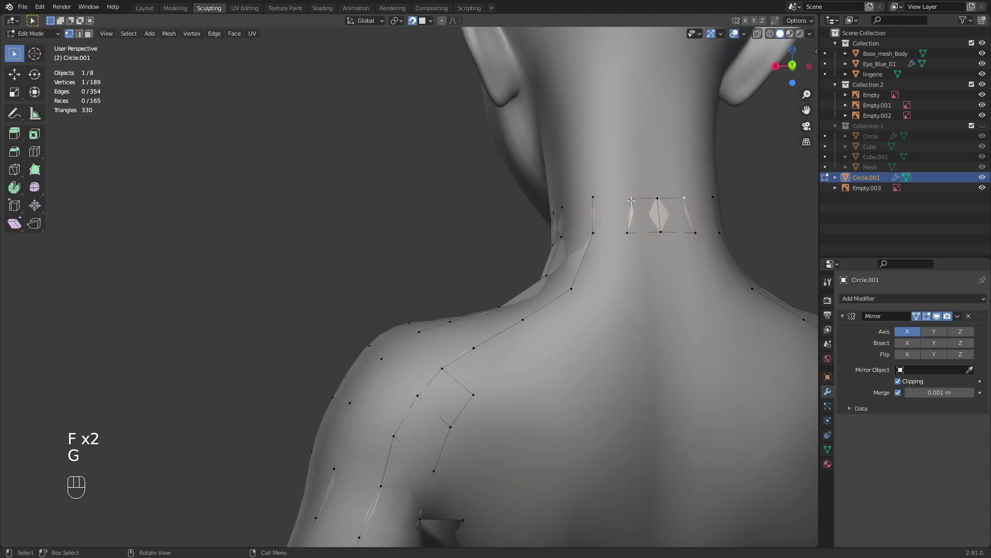
key(g)
key(g)
click(626, 195)
click(624, 217)
key(g)
click(626, 232)
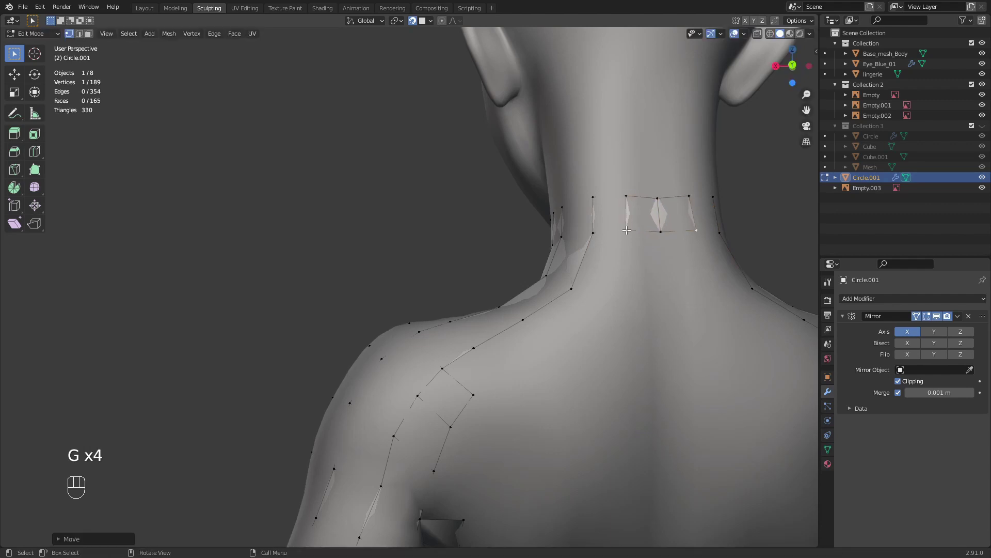
scroll(632, 236, down, 2)
middle_drag(648, 248, 601, 239)
key(g)
click(519, 221)
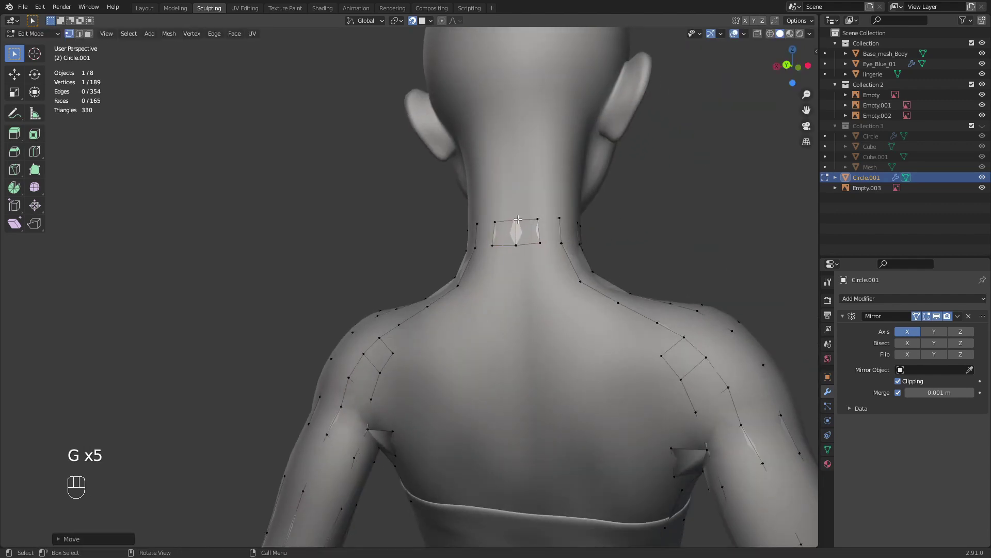
- Adjust the vertices along the base of the neck on the side above the shoulder for smoother spacing
scroll(518, 232, down, 4)
middle_drag(516, 258, 550, 274)
scroll(543, 304, up, 3)
middle_drag(541, 310, 534, 341)
ctrl+middle_drag(454, 370, 460, 315)
middle_drag(459, 315, 489, 317)
click(456, 244)
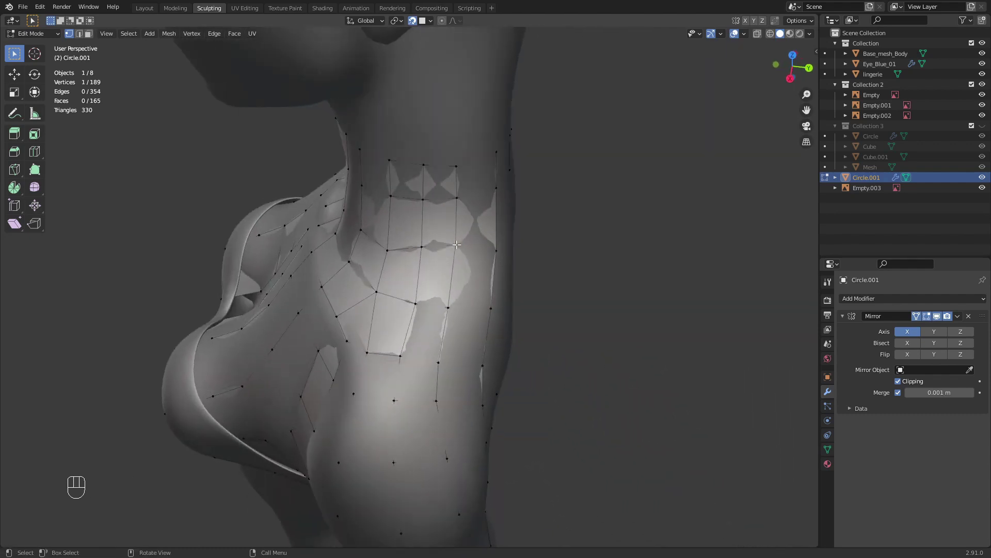
key(g)
click(455, 245)
click(421, 247)
key(g)
click(418, 247)
middle_drag(406, 252, 444, 255)
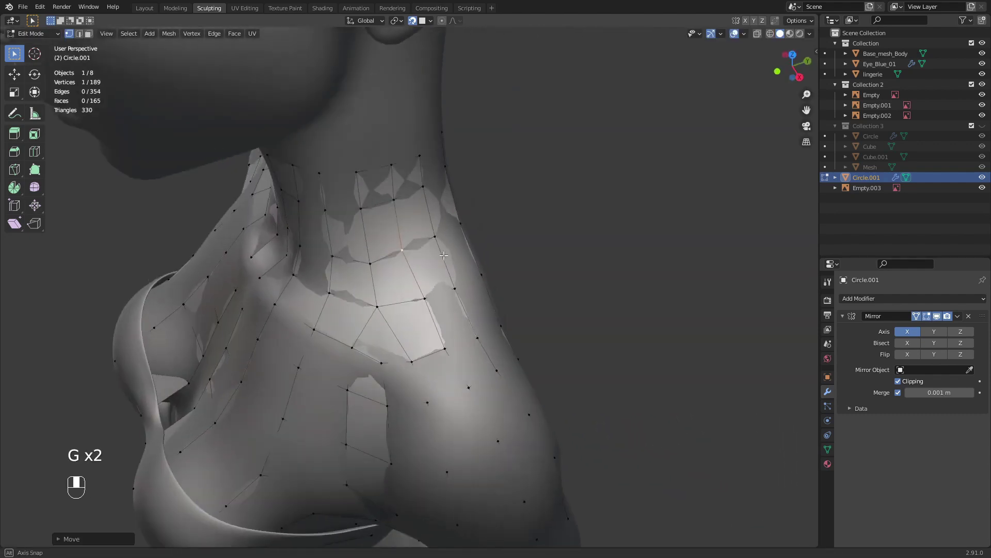
key(g)
click(369, 260)
- Extrude the centre and outer bottom vertices of the nape patch downward toward the upper back
middle_drag(369, 260, 427, 236)
key(e)
click(440, 257)
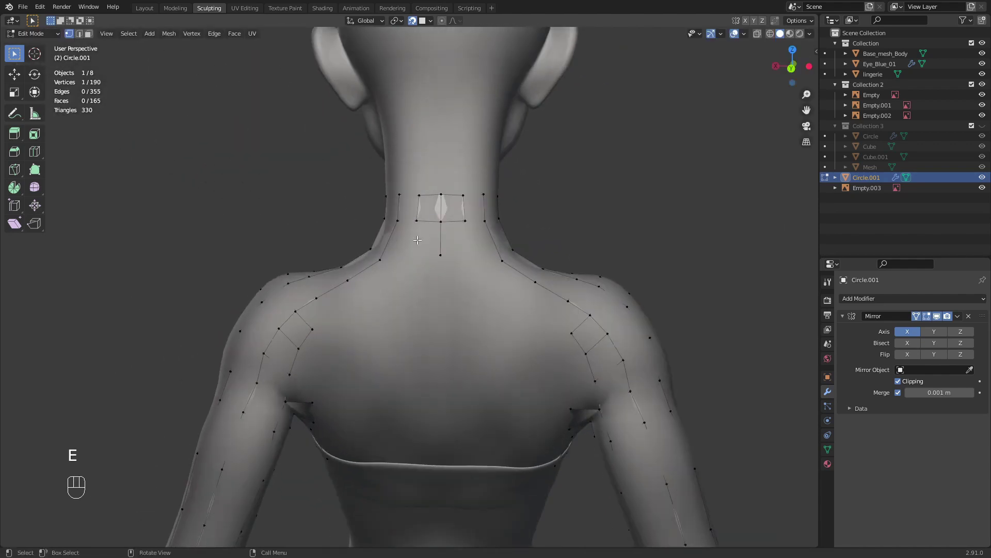
key(e)
key(ctrl+z)
key(e)
click(411, 254)
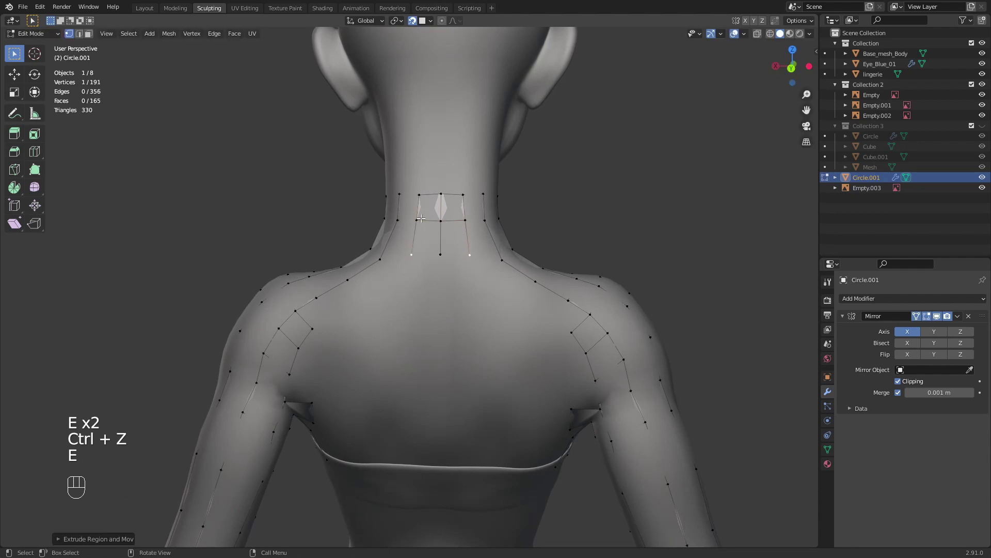
- Fill the faces along the bottom row of the nape patch and across to the side of the neck
shift+click(439, 253)
key(f)
shift+click(398, 219)
key(f)
- Reposition the vertices in the bottom row of the nape patch for a straighter, evenly spaced edge
middle_drag(414, 250, 393, 268)
key(g)
click(388, 254)
click(448, 261)
key(g)
click(448, 264)
click(419, 262)
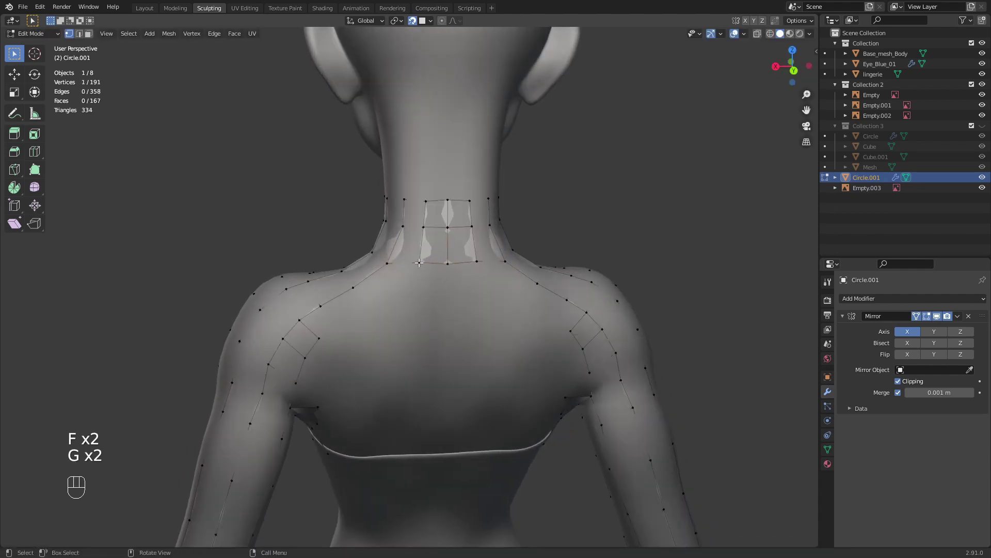
key(g)
key(ctrl+z)
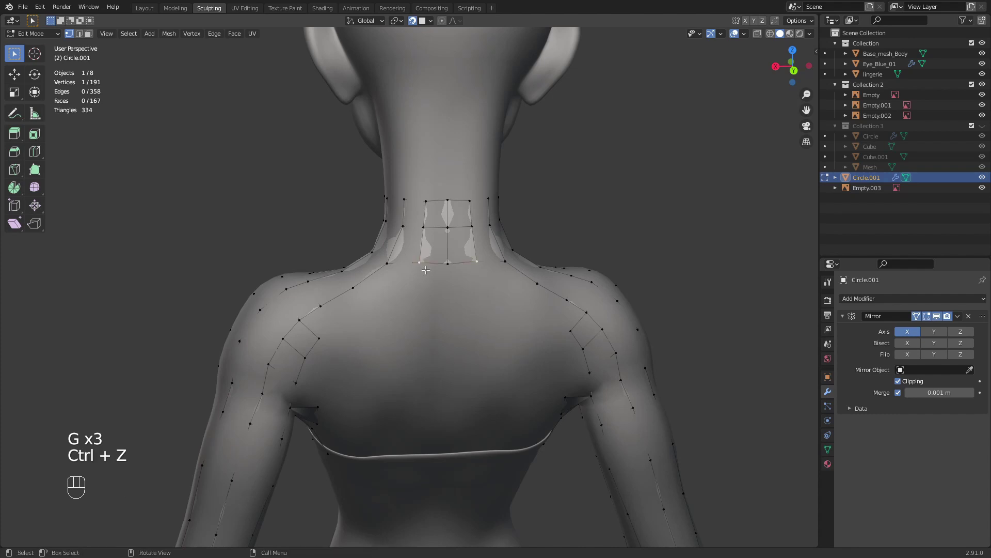
key(g)
click(426, 270)
- Extrude the centre vertex of the nape patch down the spine three times to the mid back
ctrl+middle_drag(426, 269, 437, 265)
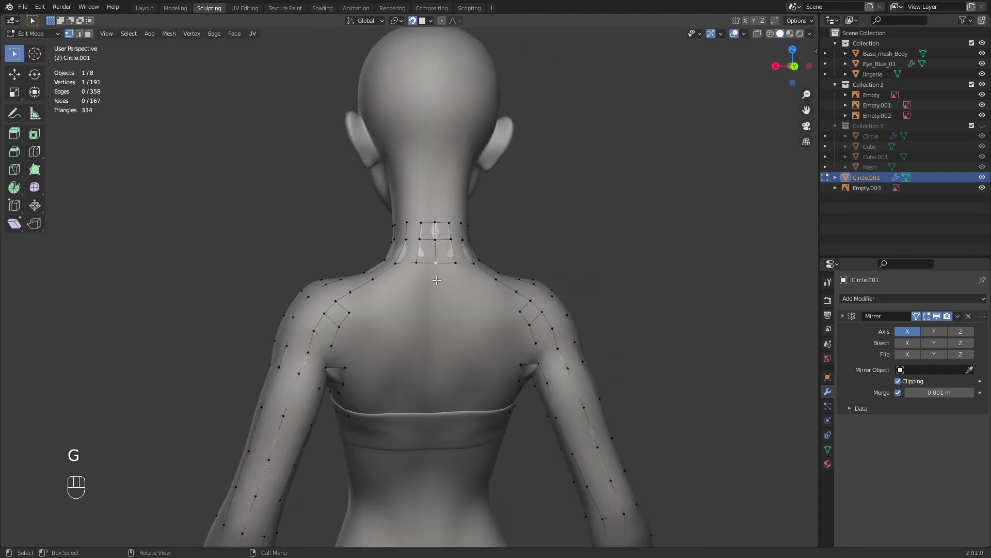
key(e)
click(437, 287)
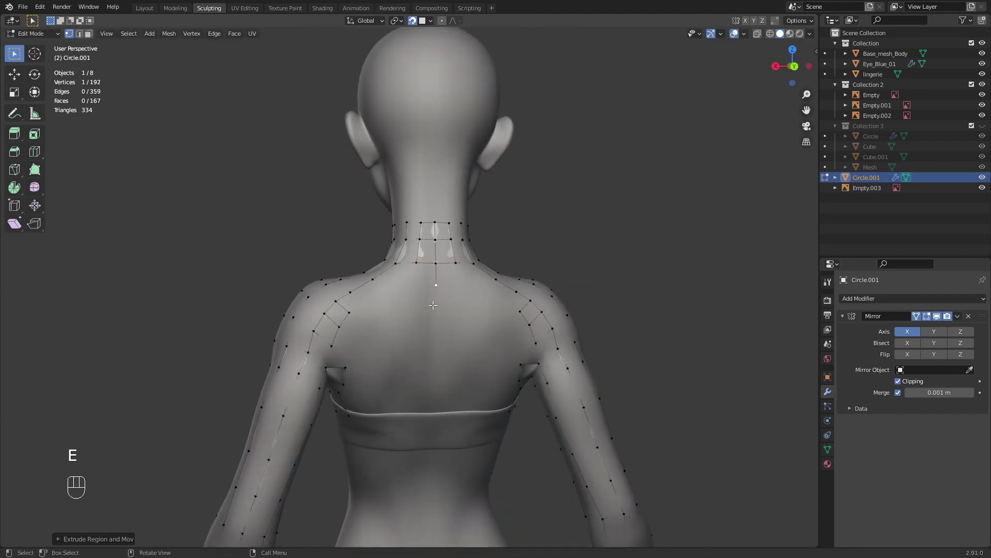
key(e)
click(438, 319)
key(e)
click(437, 351)
- Extrude the vertex beside the spine down one row, fill the face to the centre line and adjust its position
middle_drag(438, 351, 536, 316)
middle_drag(406, 270, 356, 310)
key(e)
click(412, 280)
key(f)
key(g)
key(g)
click(422, 287)
- Adjust the back shoulder strip and extrude its inner corner vertex toward the neck, filling the new face
key(g)
click(385, 300)
key(g)
click(359, 321)
key(e)
click(359, 316)
key(f)
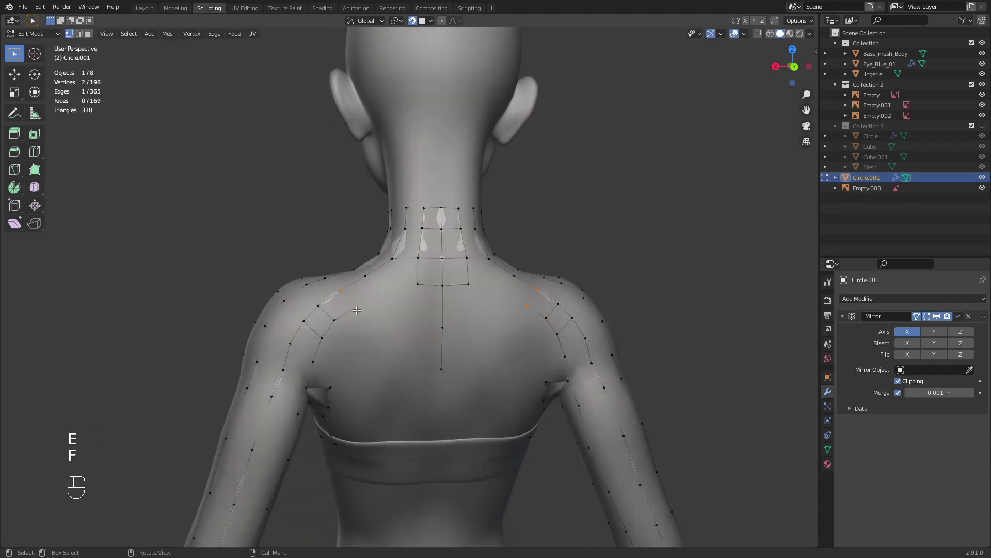
- Extrude a vertex outward from the row below the nape and fill the face up to the neck base
key(e)
click(411, 283)
key(g)
click(405, 284)
- Extrude the vertex beside the spine down another row, fill the face to the centre line and even out the row
key(e)
click(419, 325)
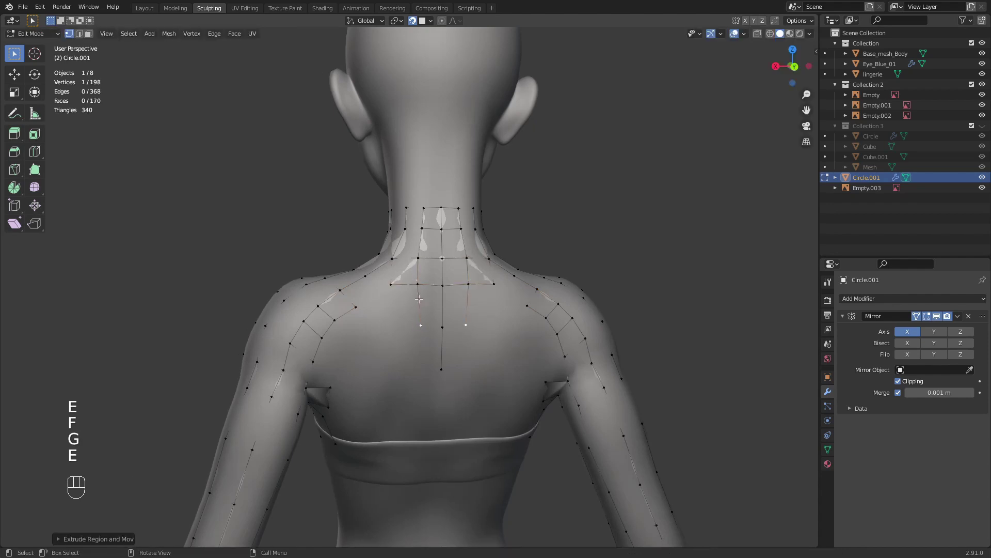
key(g)
click(421, 323)
key(g)
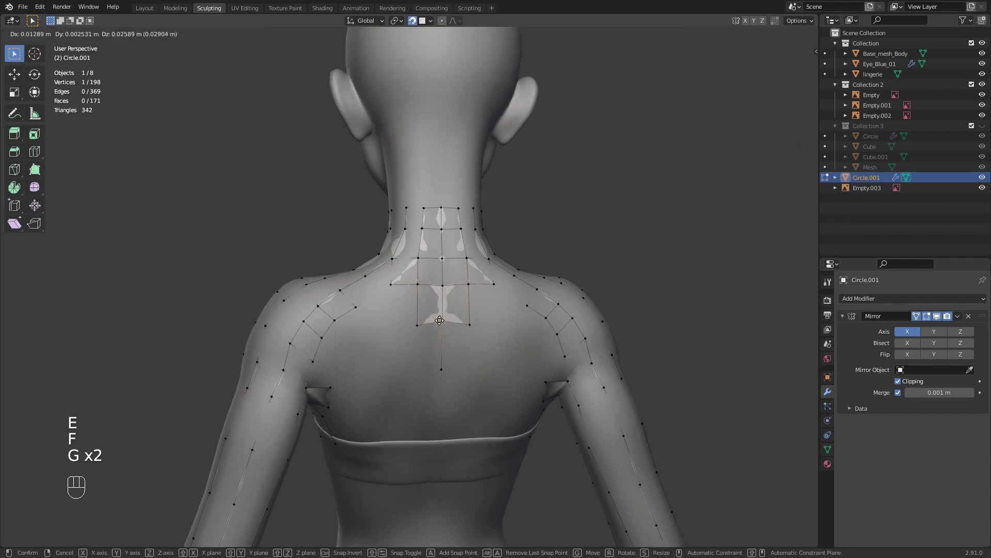
click(416, 322)
key(g)
click(416, 321)
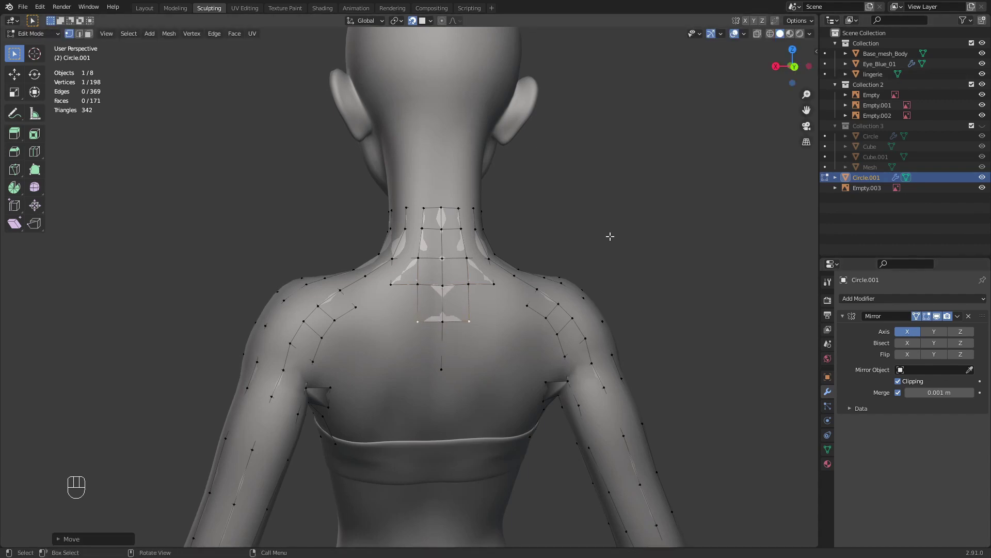
- Extrude the outer upper-back vertex down one row, fill its face and align the row across to the spine
ctrl+middle_drag(413, 389, 387, 292)
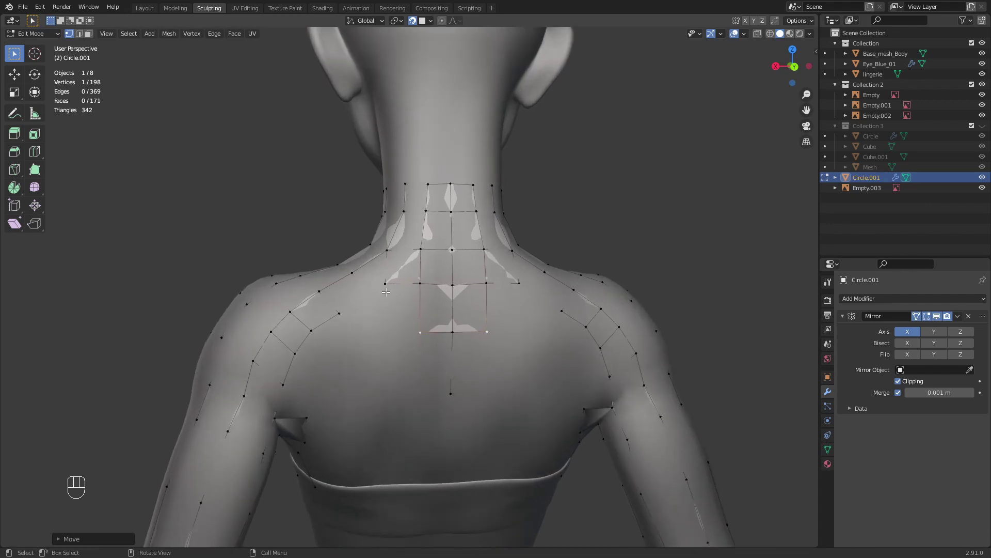
key(e)
click(380, 329)
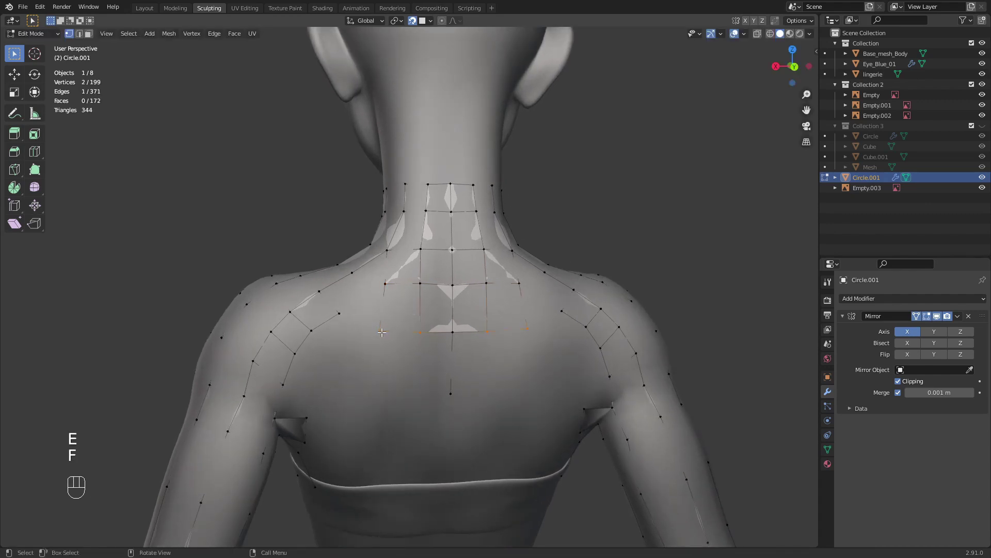
click(381, 332)
key(g)
click(384, 328)
click(420, 331)
key(g)
click(419, 327)
click(452, 331)
key(g)
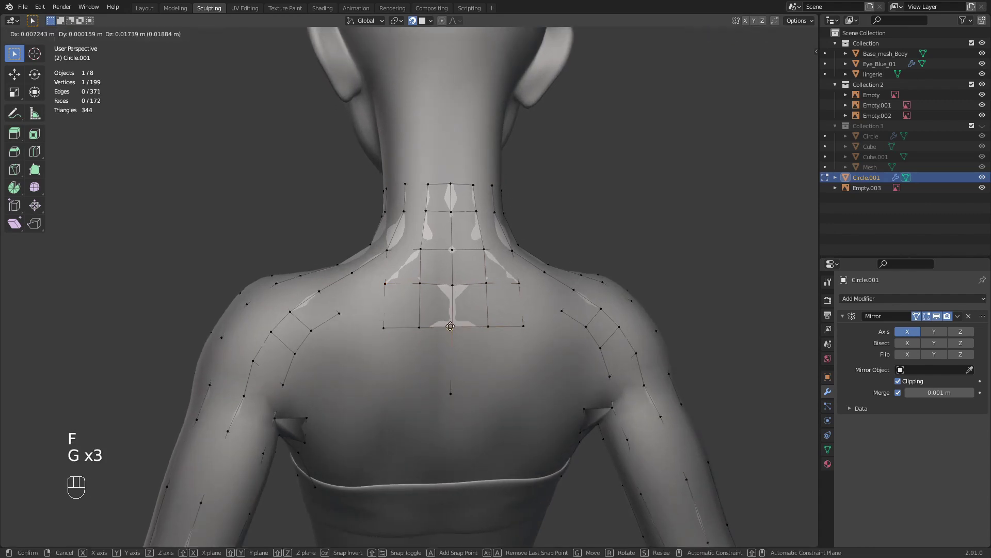
click(450, 326)
- Extrude the vertex beside the spine down a further row, fill its face and level it with the centre vertex
shift+middle_drag(442, 342, 470, 300)
click(449, 302)
key(e)
click(444, 322)
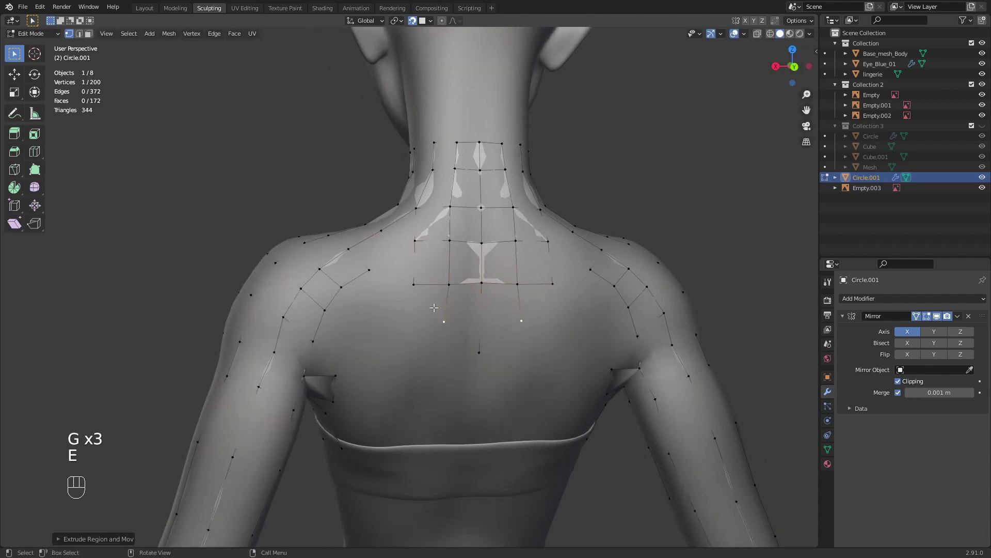
key(g)
click(439, 307)
click(451, 286)
key(g)
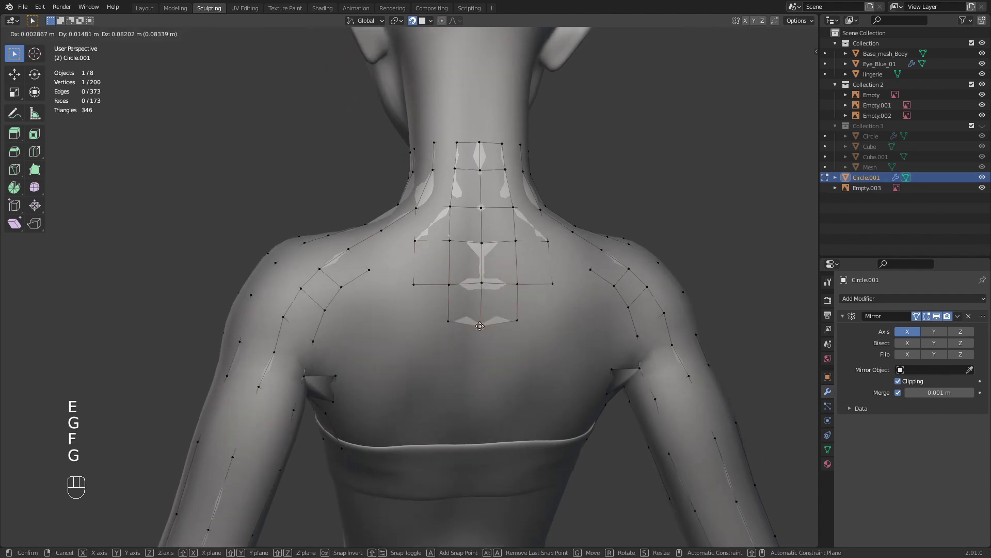
click(459, 314)
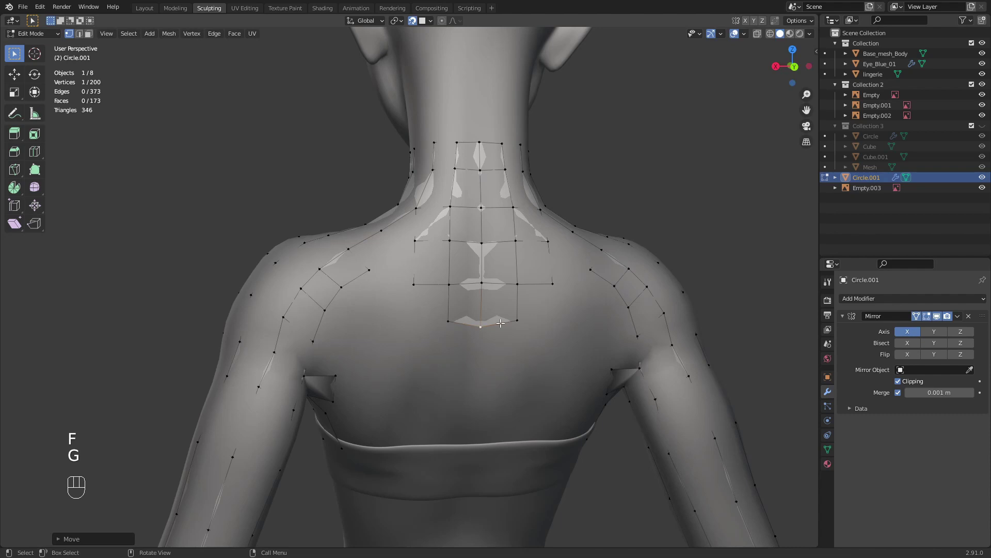
key(g)
click(475, 324)
- Extrude the outer column's bottom vertex down one row and fill the face beside it
middle_drag(454, 325, 450, 310)
click(418, 291)
key(e)
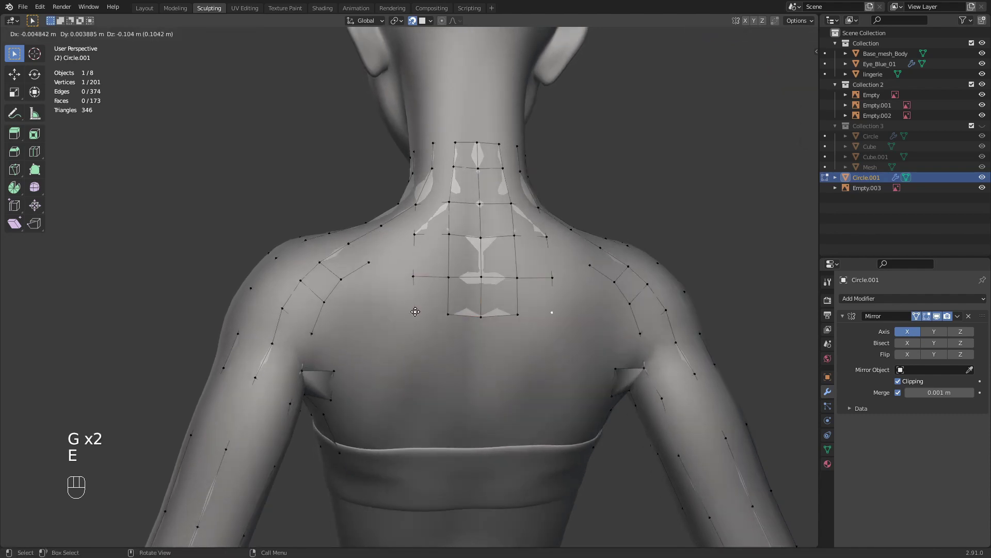
click(415, 311)
shift+click(463, 313)
key(f)
- Extrude the centre line down the spine in three segments to the upper edge of the bandeau
key(e)
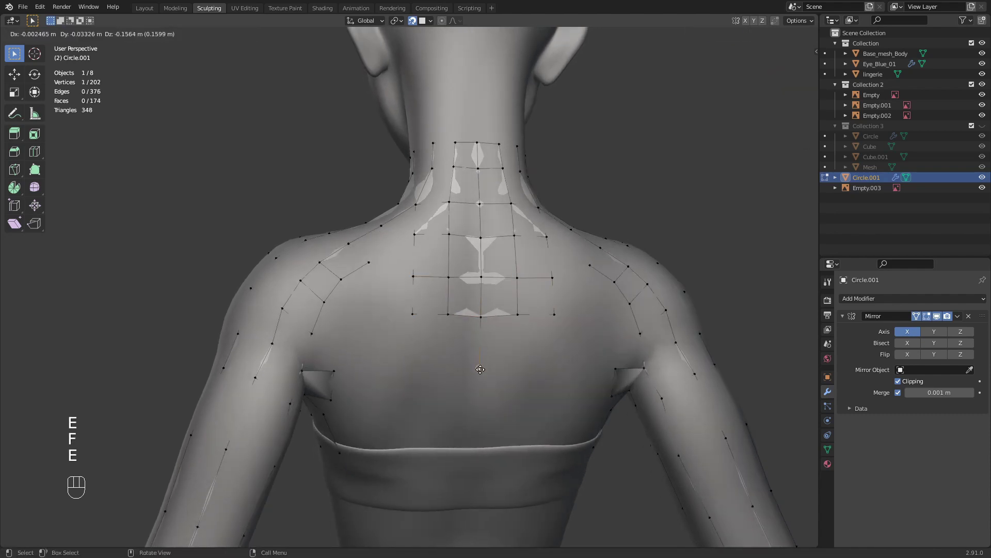
click(478, 365)
key(g)
click(476, 360)
middle_drag(476, 361, 481, 349)
key(e)
click(478, 399)
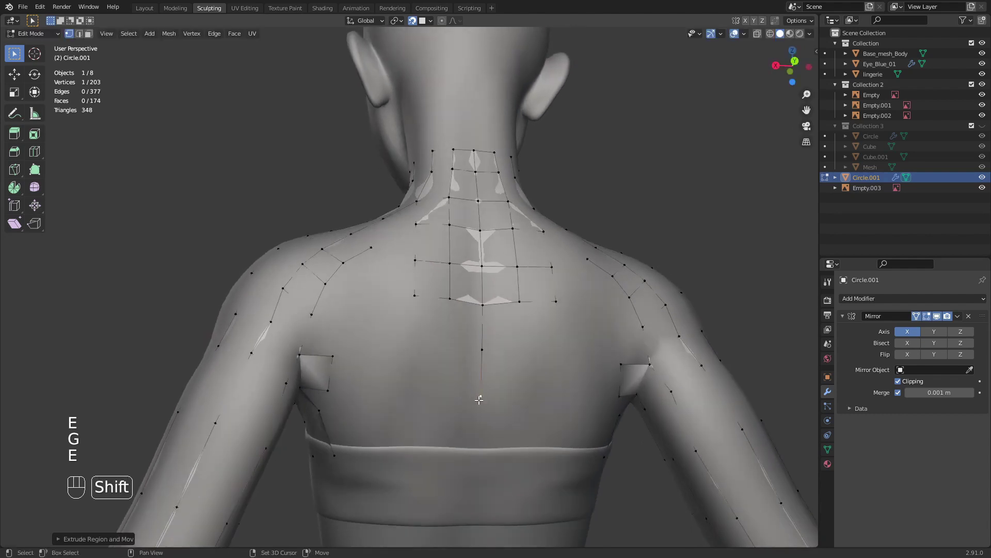
shift+middle_drag(478, 398, 472, 356)
key(e)
click(471, 409)
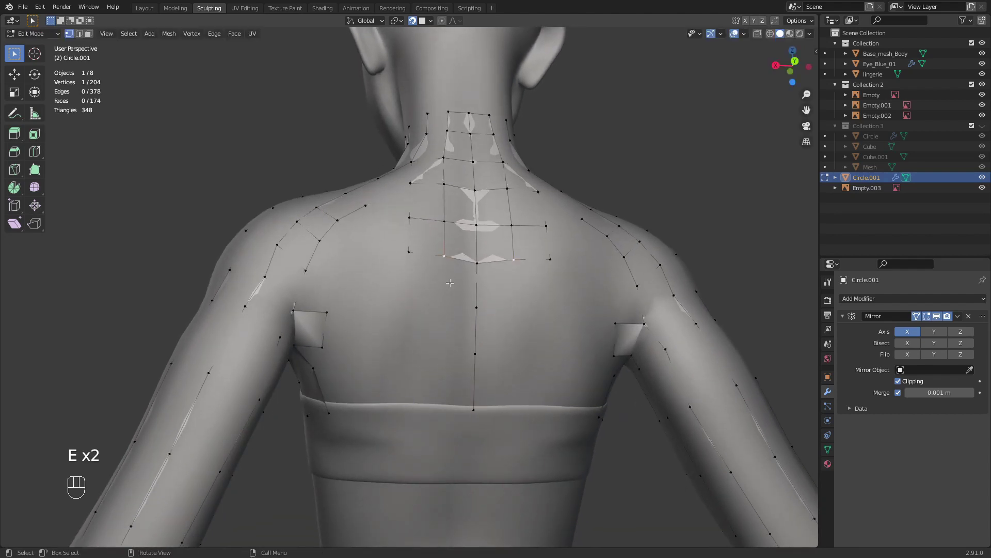
- Extrude the column beside the spine down three rows to the bandeau and fill the faces to the centre line
key(e)
click(441, 302)
key(e)
click(438, 355)
key(e)
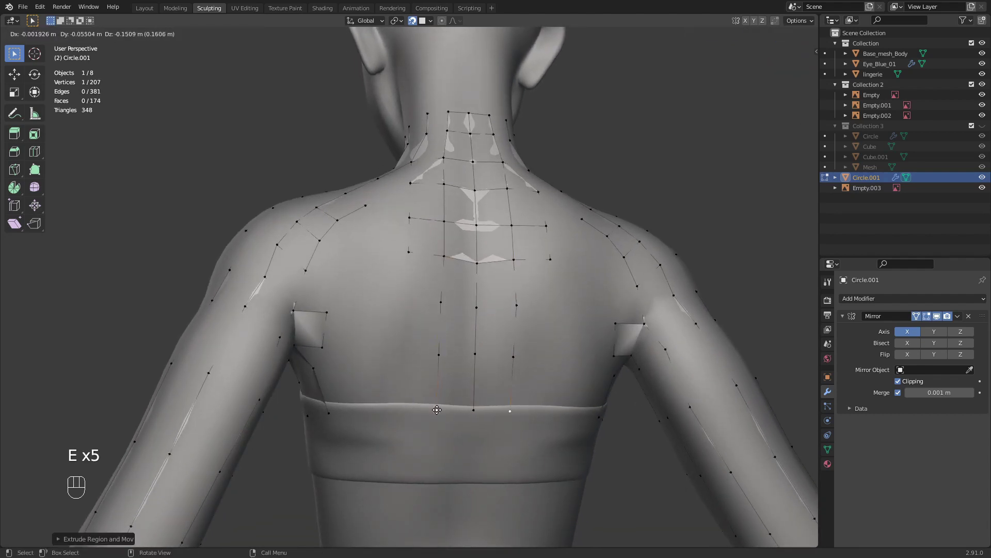
click(437, 409)
key(f)
key(f)
key(f)
key(f)
middle_drag(435, 362, 424, 330)
- Extrude the outer back column down three rows to the bandeau and fill the faces against the neighbouring column
key(e)
click(412, 319)
key(e)
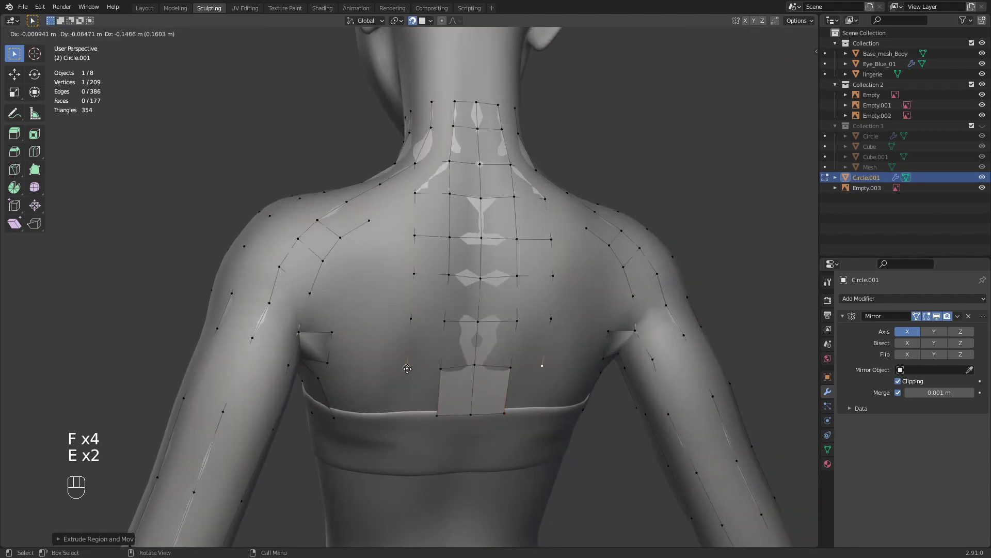
click(407, 370)
key(e)
click(405, 413)
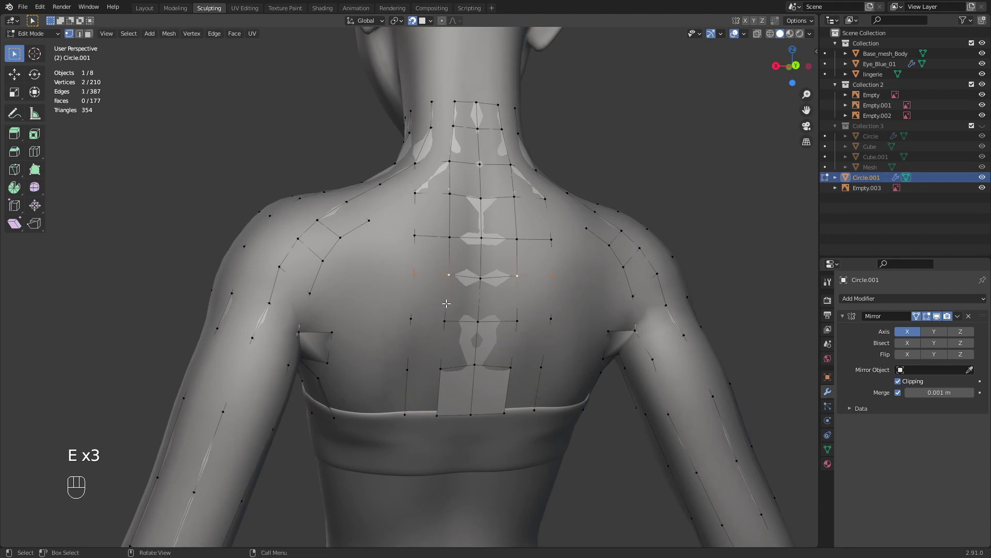
key(f)
key(f)
key(f)
key(f)
- Reposition the vertices in the lower back rows above the bandeau to even out the grid
scroll(459, 330, down, 3)
scroll(468, 332, up, 2)
mouse_move(484, 345)
middle_down()
mouse_move(467, 332)
mouse_move(473, 346)
middle_up()
key(g)
click(460, 352)
click(438, 348)
key(g)
click(437, 350)
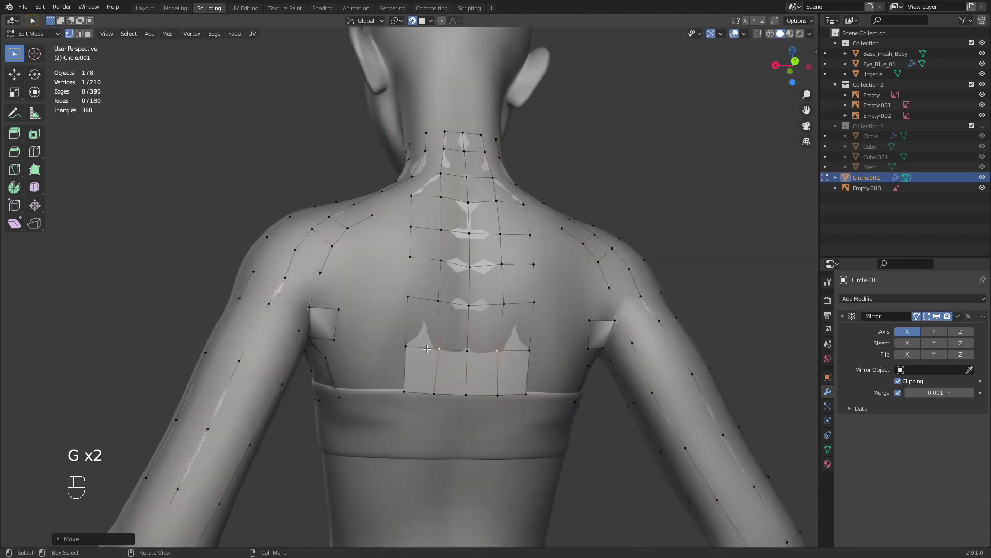
key(g)
click(437, 349)
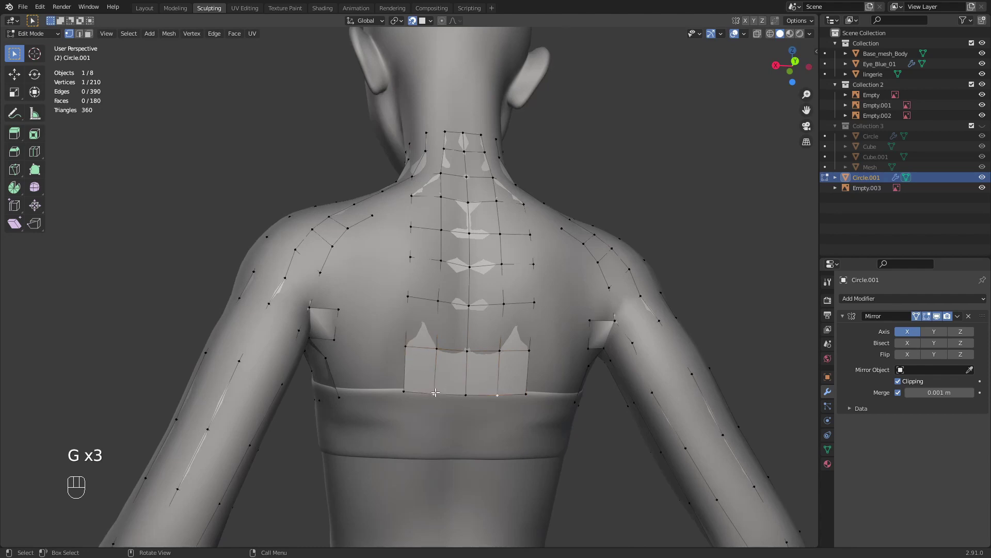
- Extrude the upper back shoulder edge and fill the faces joining the shoulder strip to the upper-back patch
middle_drag(453, 351, 417, 197)
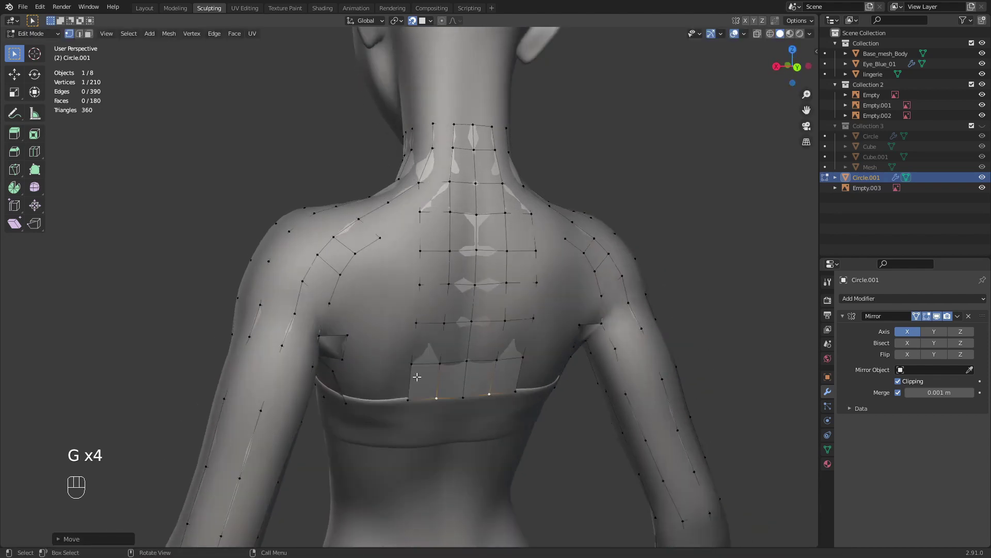
shift+middle_drag(417, 377, 444, 438)
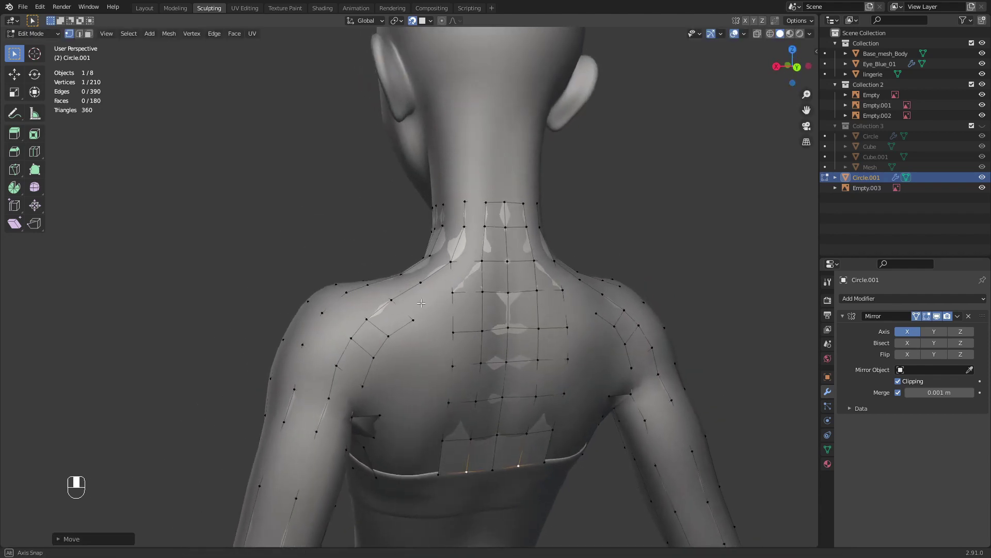
middle_drag(421, 303, 405, 312)
click(403, 312)
key(g)
click(409, 308)
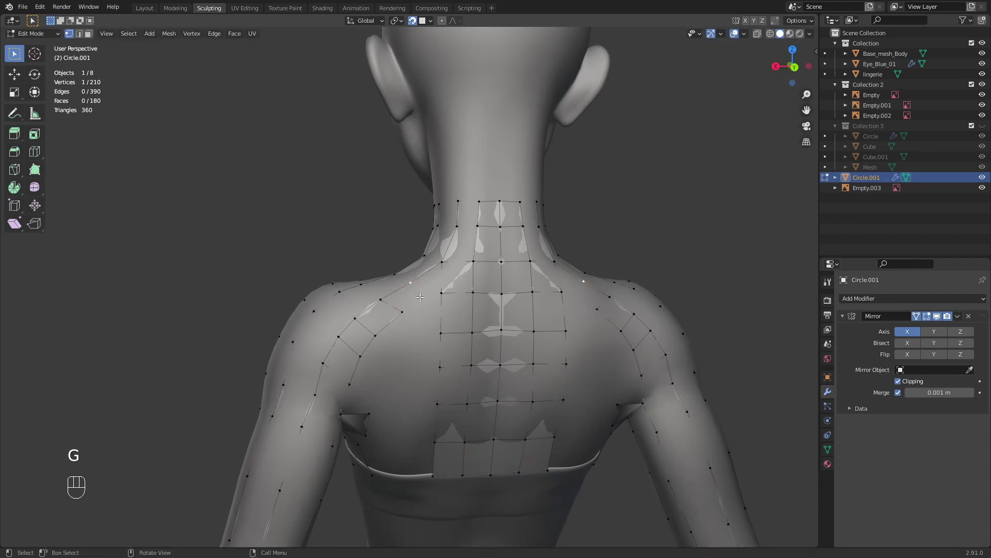
key(e)
click(419, 298)
shift+click(403, 312)
key(f)
key(f)
- Slide the vertices along the new shoulder connection and the top of the shoulder for smoother spacing
middle_drag(443, 263, 397, 383)
key(g)
click(419, 312)
middle_drag(434, 299, 469, 322)
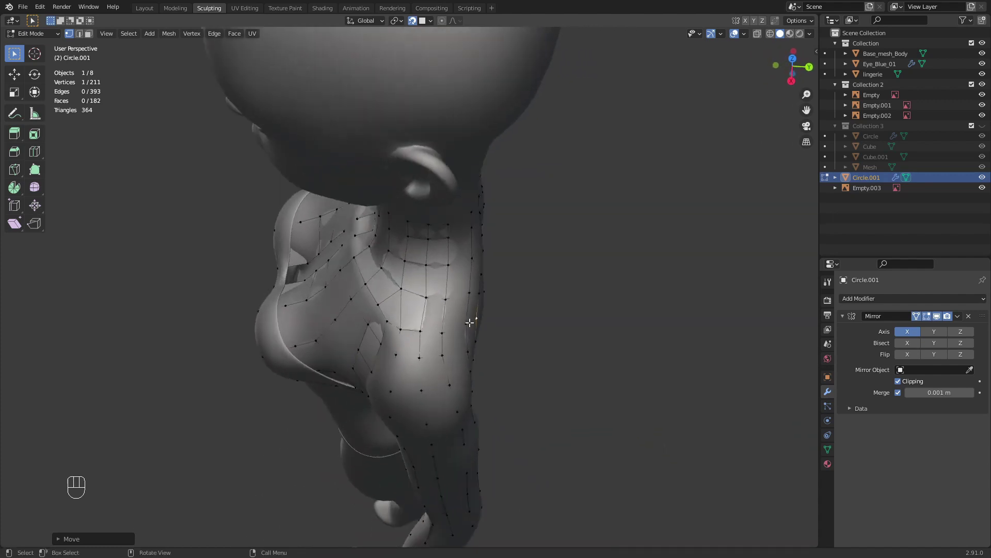
key(g)
click(423, 298)
key(g)
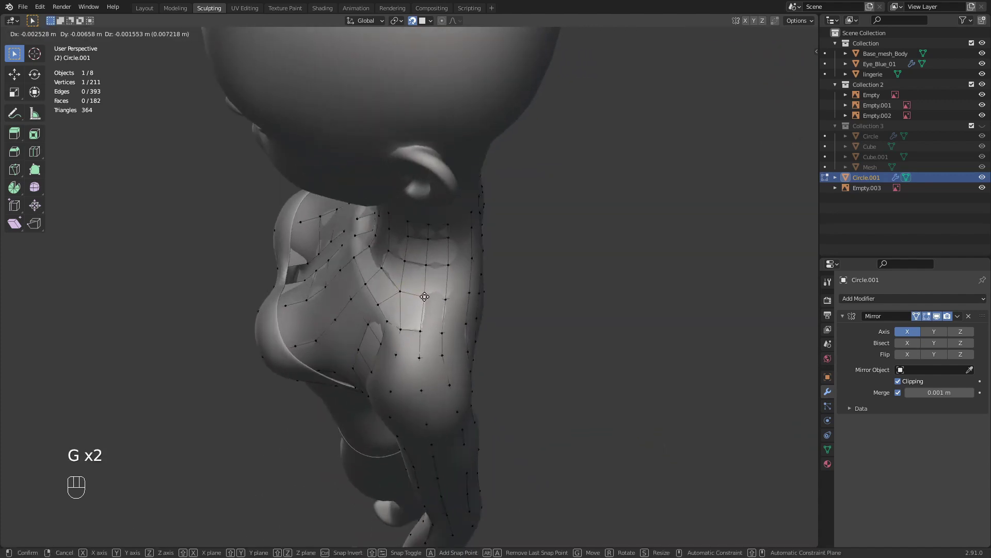
click(433, 299)
click(445, 300)
key(g)
click(448, 294)
- Extrude a vertex outward on the upper back, fill the face below the shoulder strip and level it with its row
middle_drag(447, 294, 331, 227)
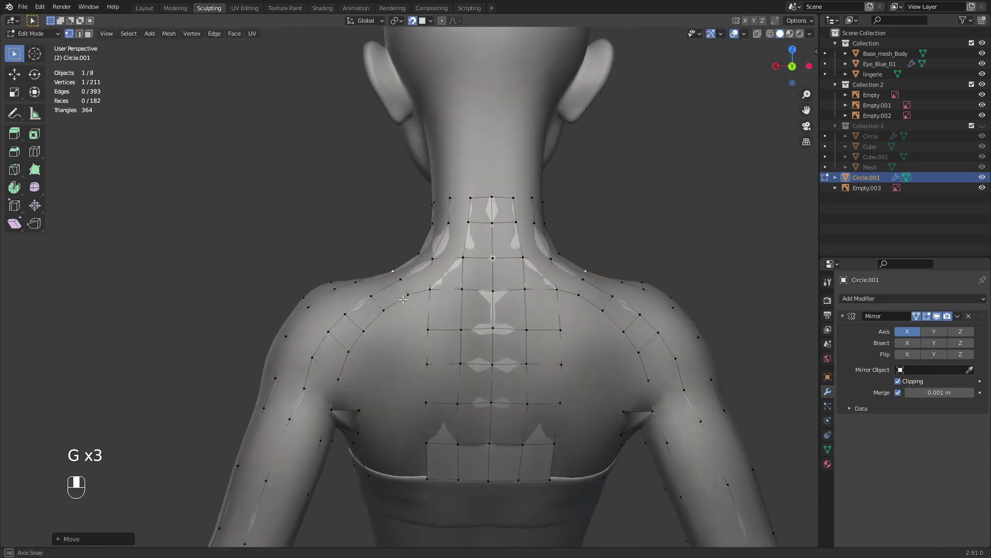
shift+middle_drag(407, 333, 434, 286)
key(e)
click(437, 264)
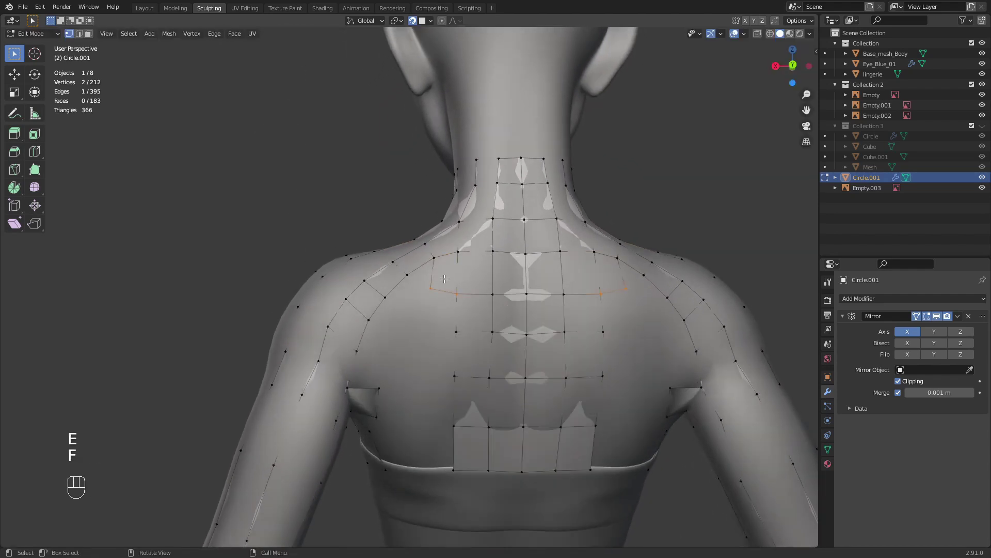
key(g)
click(426, 294)
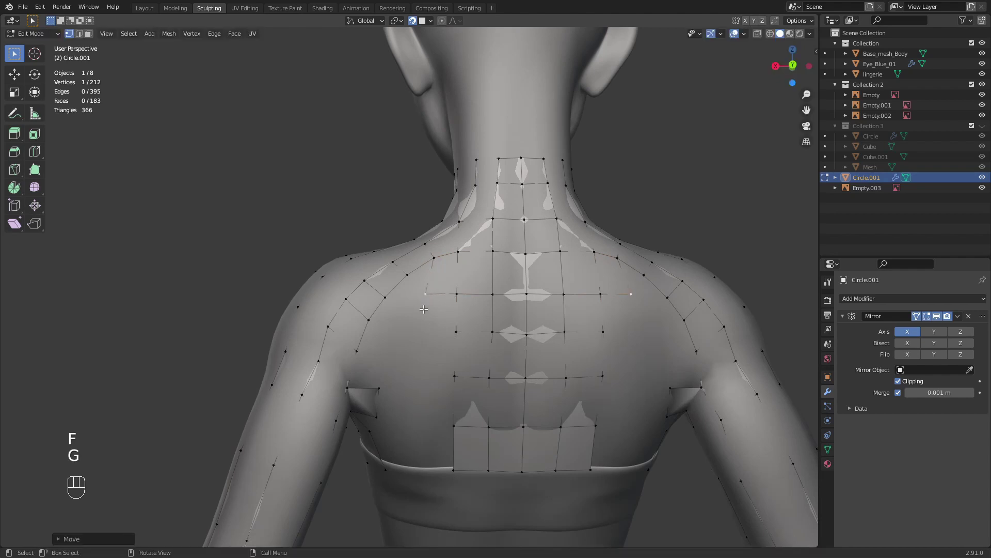
- Extrude the new outermost back column down three rows, fill its faces and adjust the middle vertex
key(e)
click(421, 332)
key(e)
click(419, 377)
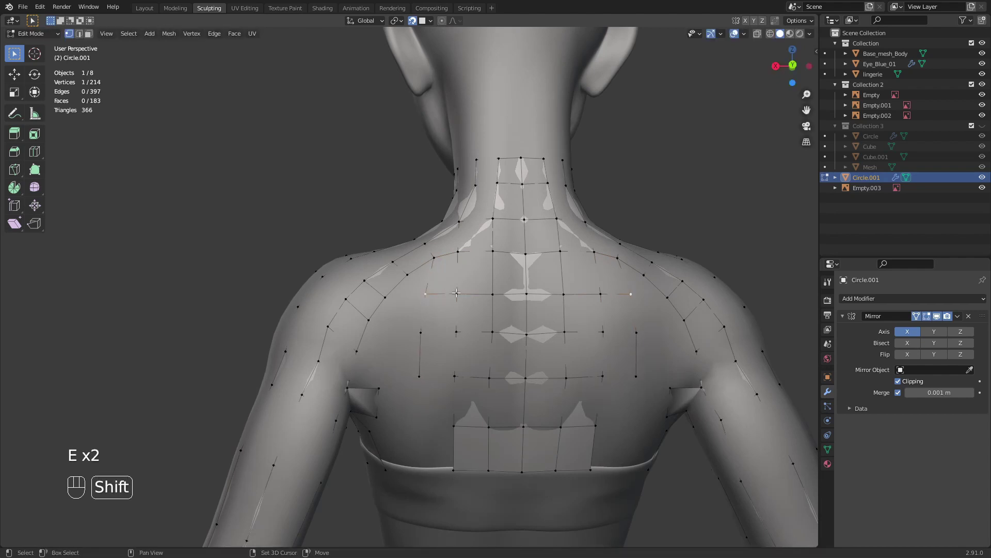
middle_drag(431, 376, 412, 346)
key(e)
click(401, 383)
key(f)
click(426, 325)
key(g)
click(423, 329)
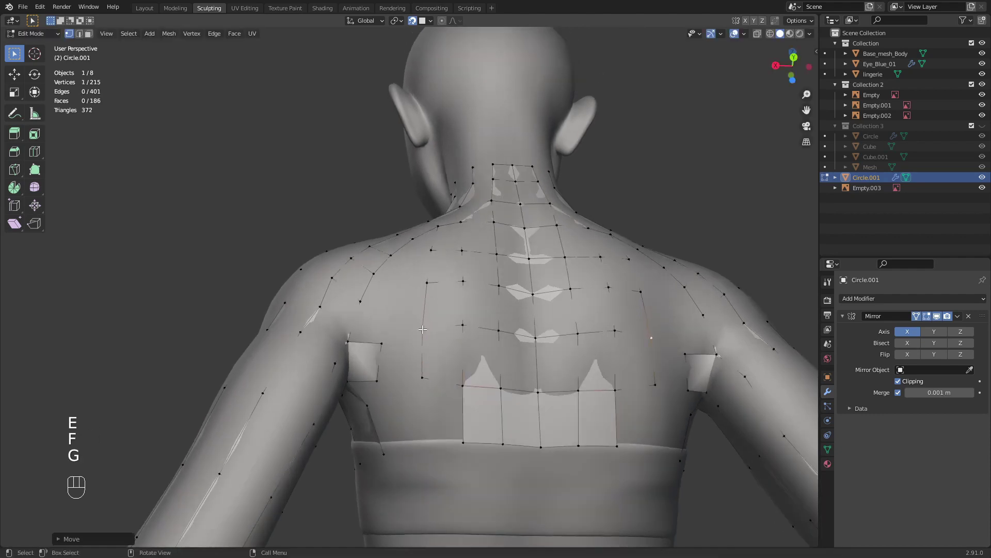
- Reposition the lowest vertex of the outer back column and the two inner corner vertices of the armpit patch
key(g)
click(422, 380)
middle_drag(422, 380, 427, 401)
click(387, 367)
key(g)
click(392, 362)
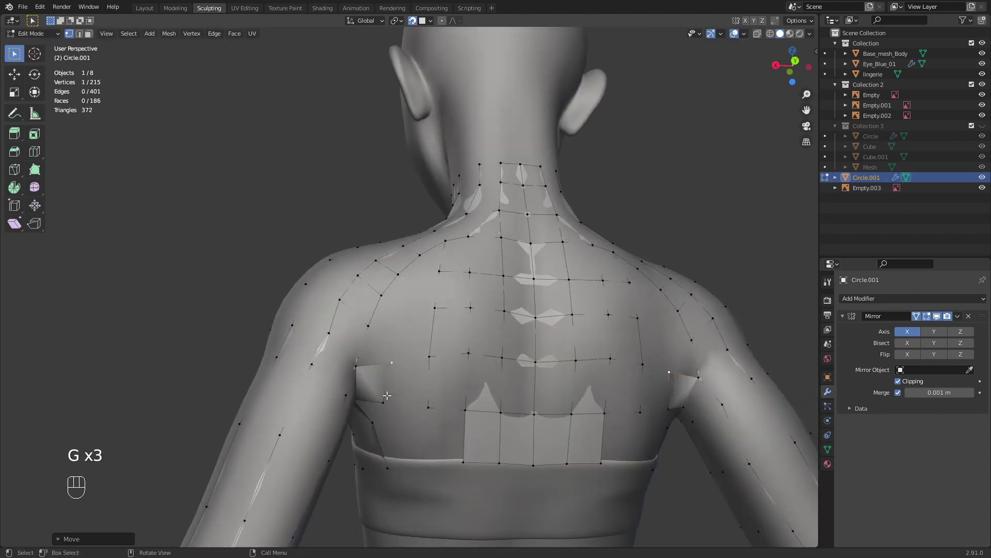
click(381, 402)
key(g)
right_click(393, 404)
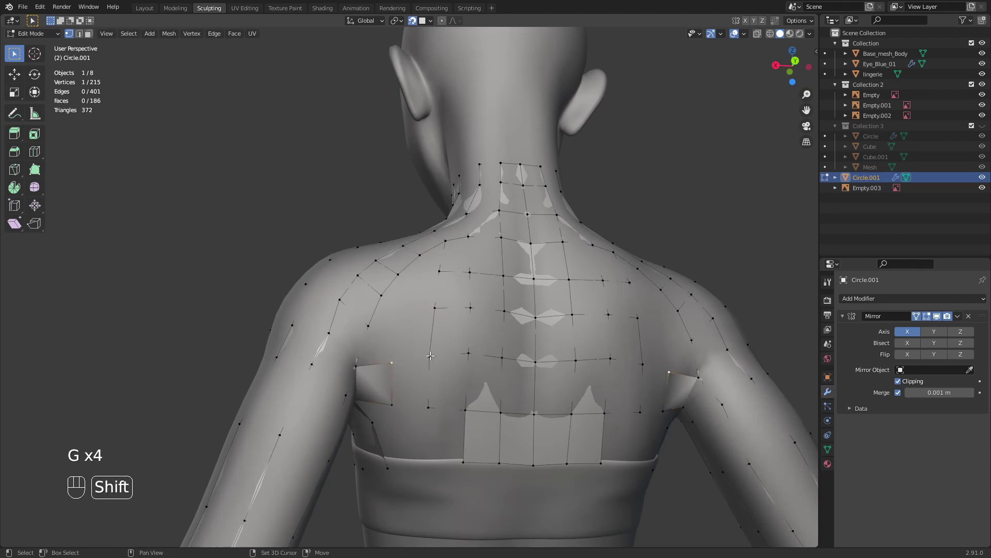
- Fill the face joining the armpit patch to the outer back column, and extrude the shoulder strip's end vertex inward above the patch
key(f)
middle_drag(410, 404, 355, 348)
key(alt+a)
scroll(363, 285, down, 6)
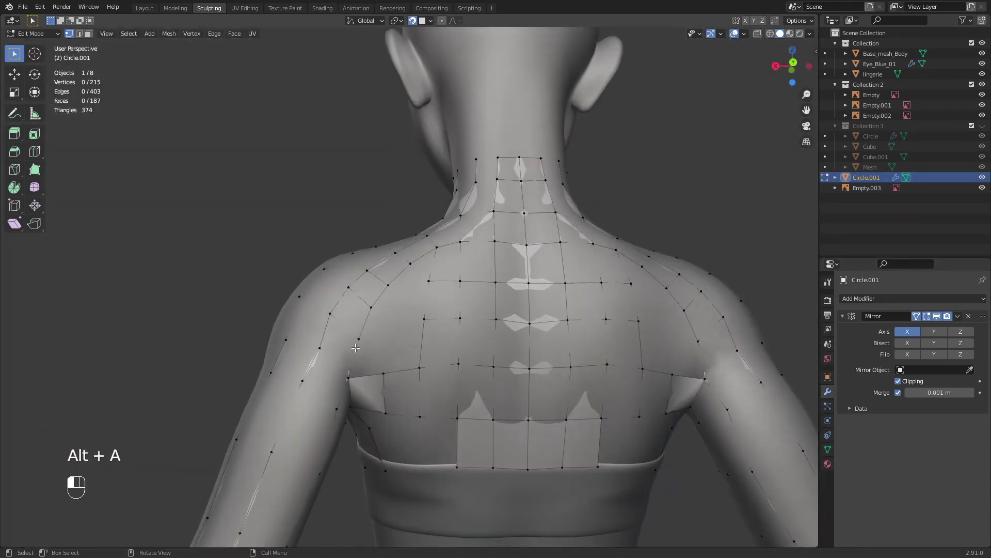
key(e)
click(383, 371)
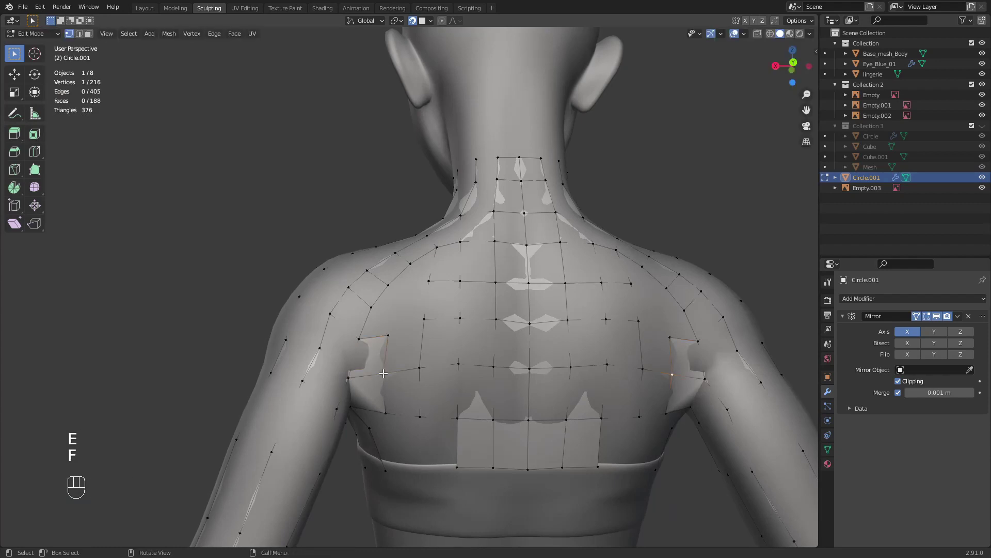
- Even out the vertices around the newly filled faces between the shoulder strip, armpit patch and outer back column
middle_drag(414, 350, 377, 359)
click(383, 348)
key(g)
click(386, 358)
key(g)
click(373, 310)
click(399, 364)
key(g)
click(389, 360)
click(376, 357)
key(g)
click(377, 363)
- Extrude two vertices inward from the side below the armpit and fill the bottom row of faces across to the back panel
key(e)
click(405, 364)
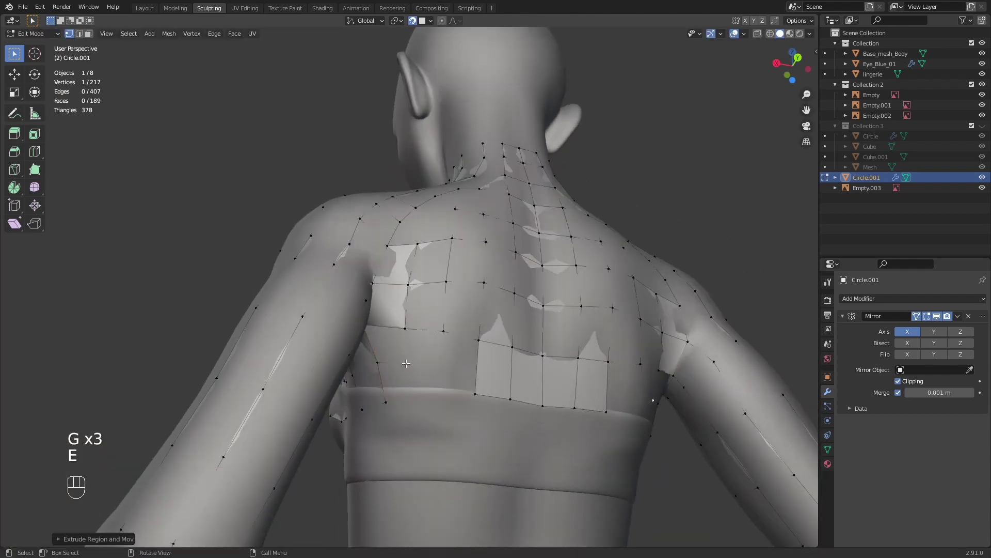
key(e)
click(434, 366)
click(378, 362)
shift+click(366, 330)
middle_drag(366, 330, 482, 385)
key(f)
key(f)
key(f)
key(f)
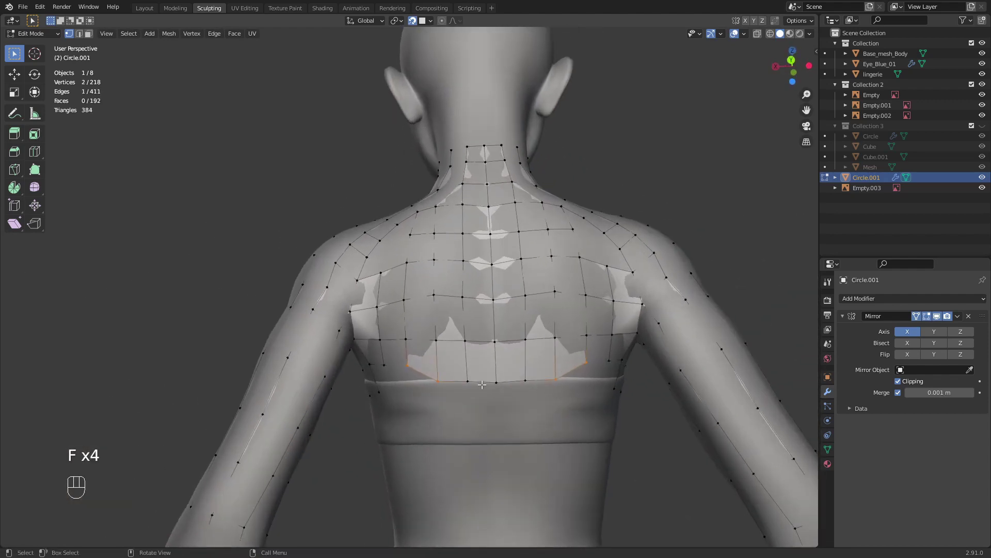
- Raise the lowest back row's vertices into an even horizontal line above the bra band
key(g)
click(495, 363)
click(468, 380)
key(g)
click(467, 370)
click(438, 382)
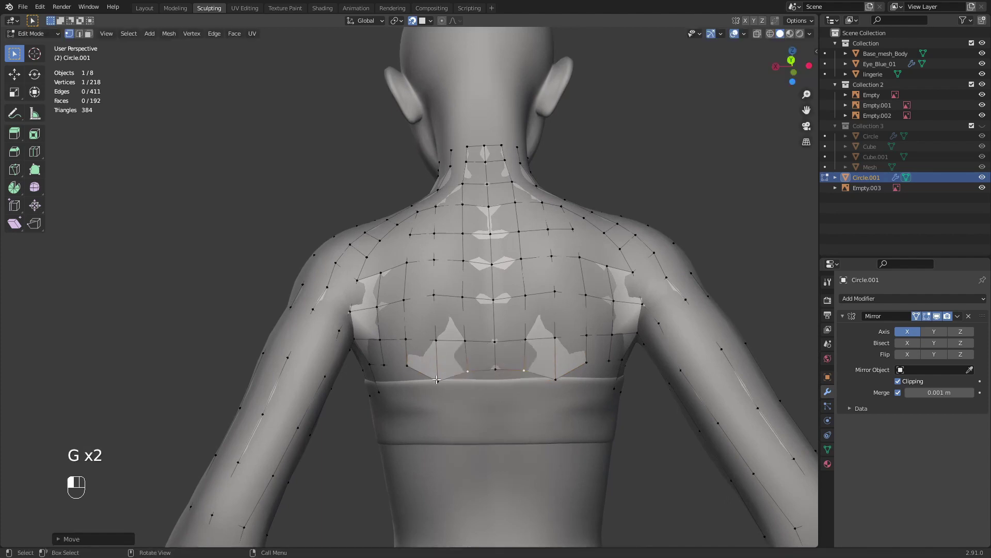
key(g)
click(436, 368)
click(467, 371)
key(g)
click(466, 367)
ctrl+middle_drag(467, 366, 471, 358)
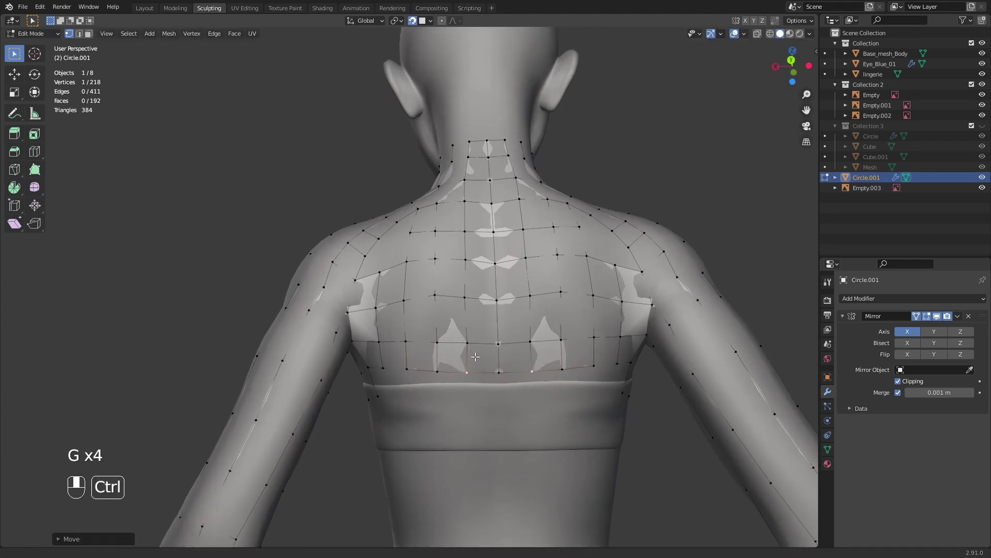
- Reposition the loose side vertex on the bra band below the armpit
middle_drag(376, 399, 434, 361)
key(g)
click(433, 347)
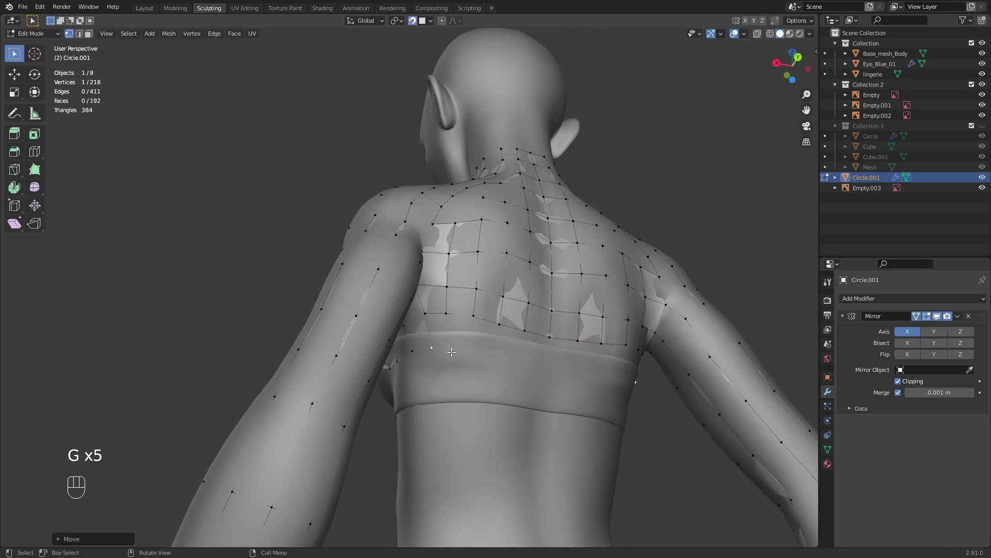
key(e)
click(455, 349)
middle_drag(454, 349, 428, 383)
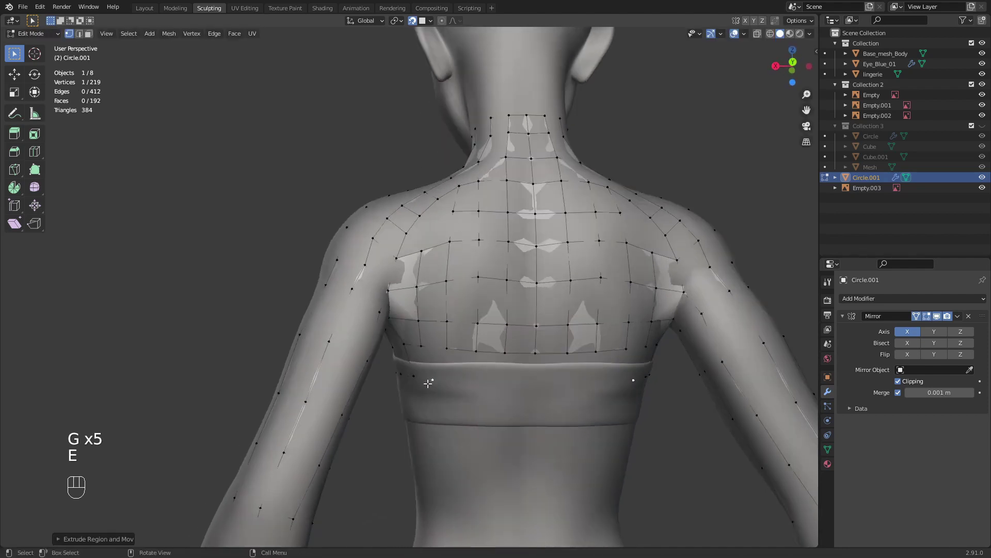
key(x)
click(491, 378)
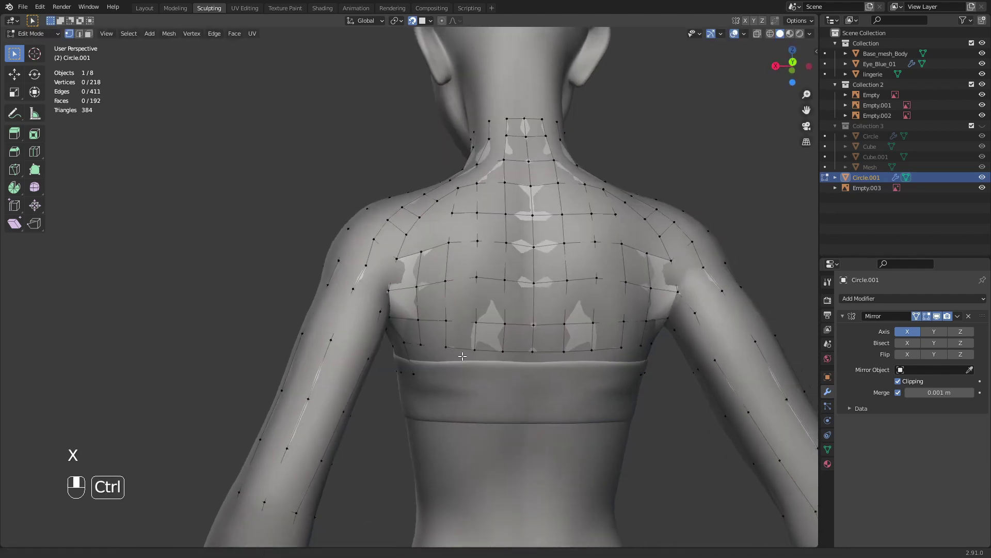
- Slide the side vertices on the bra band and the lower edge of the underarm patch forward for better alignment
mouse_move(491, 377)
middle_down()
mouse_move(497, 316)
mouse_move(493, 382)
middle_up()
middle_drag(493, 382, 420, 397)
click(413, 391)
key(g)
click(399, 389)
click(421, 357)
key(g)
click(418, 356)
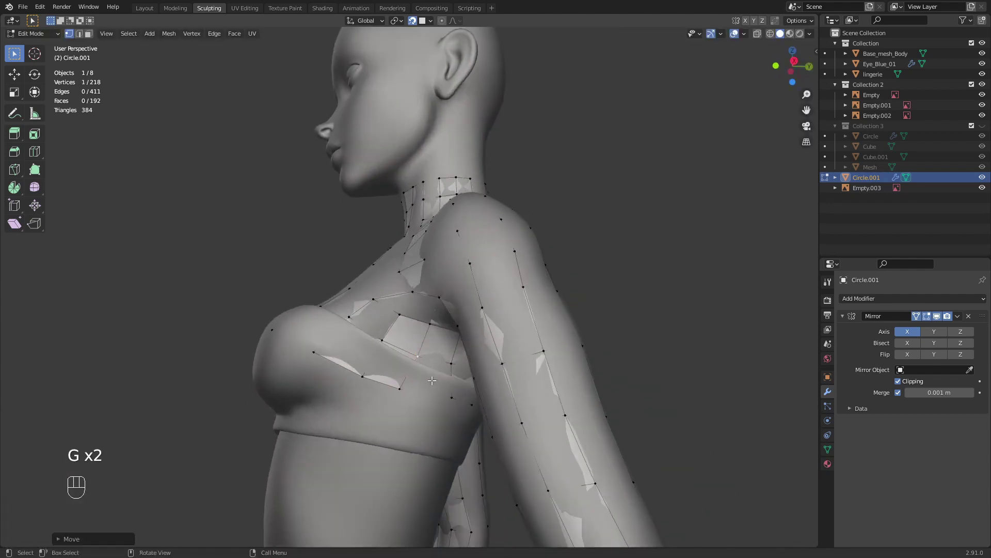
click(446, 391)
key(g)
click(430, 393)
- Fine-tune the lower edge of the underarm patch and the strip of vertices along the side of the breast
click(450, 362)
key(g)
click(447, 360)
click(419, 356)
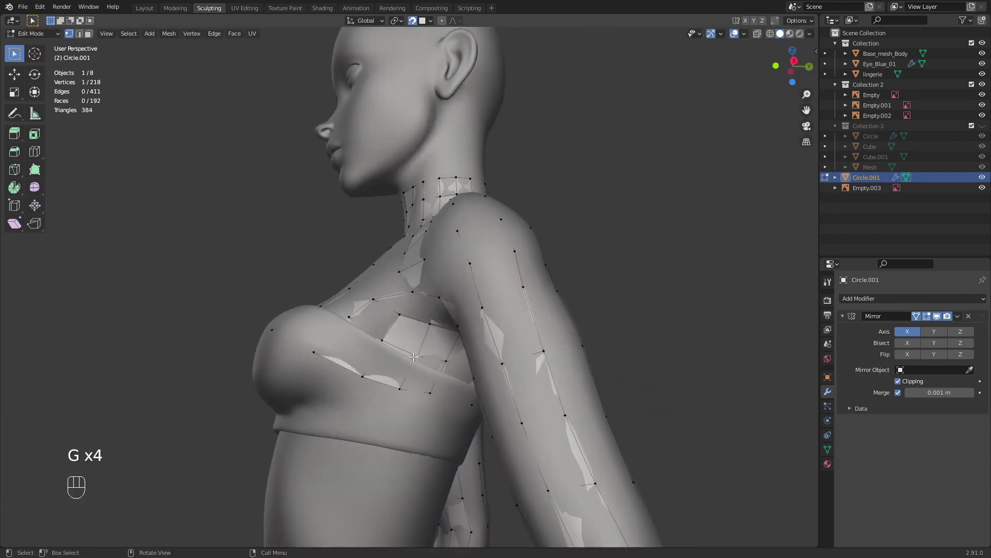
key(g)
click(414, 352)
click(400, 388)
key(g)
click(396, 383)
middle_drag(396, 383, 411, 385)
click(365, 380)
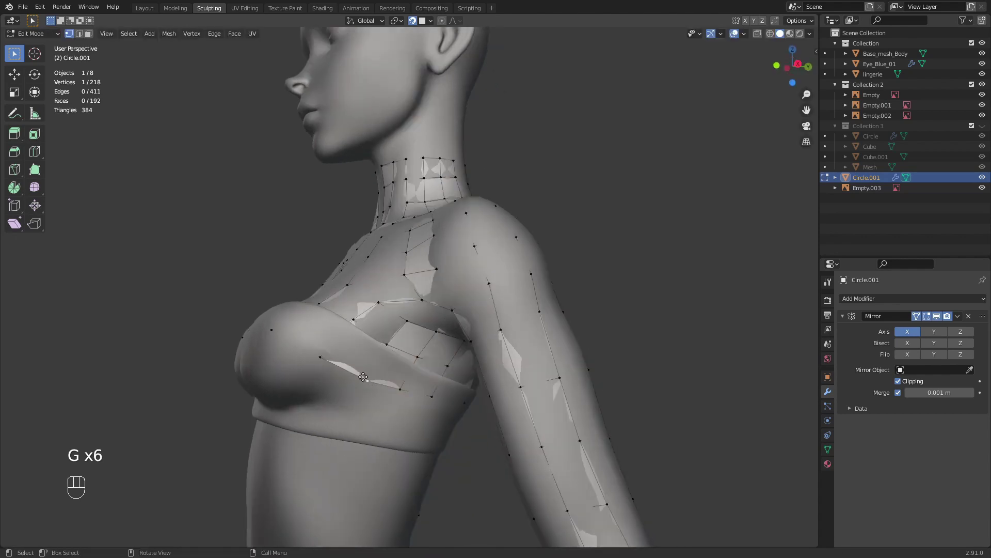
key(g)
click(366, 381)
- Reposition the vertices at the lower end of the outer front chest column above the breast
click(384, 353)
middle_drag(385, 353, 454, 429)
middle_drag(454, 429, 361, 397)
ctrl+middle_drag(361, 398, 357, 362)
scroll(298, 432, down, 3)
middle_drag(391, 373, 402, 411)
middle_drag(401, 338, 610, 363)
middle_drag(366, 283, 362, 364)
key(g)
click(371, 334)
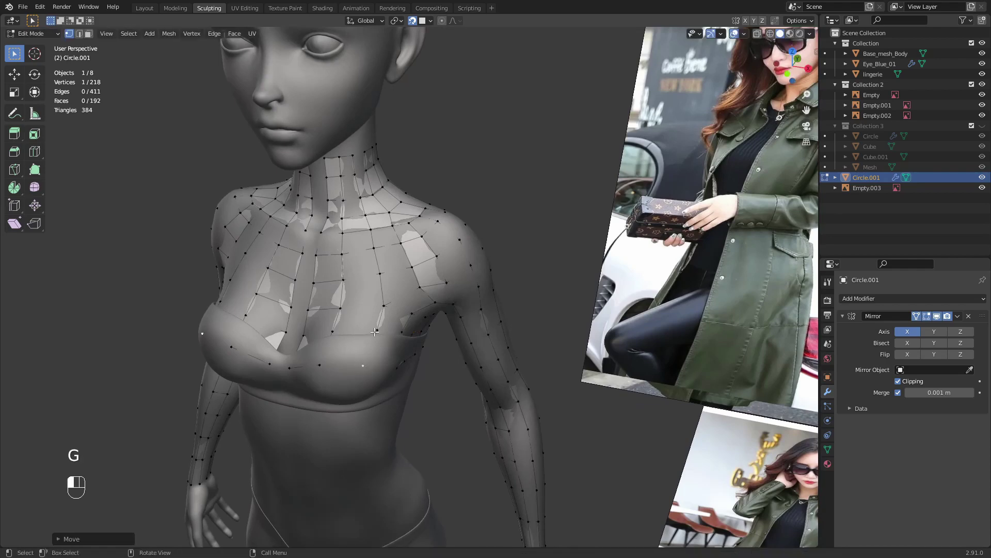
key(g)
click(370, 334)
key(g)
click(377, 297)
- Delete surplus vertices from the front of the chest and underarm area
middle_drag(369, 294, 372, 362)
key(x)
click(380, 312)
key(x)
click(369, 340)
- Hide Base_mesh_Body and delete the surplus geometry where the underarm patch meets the sleeve
click(982, 54)
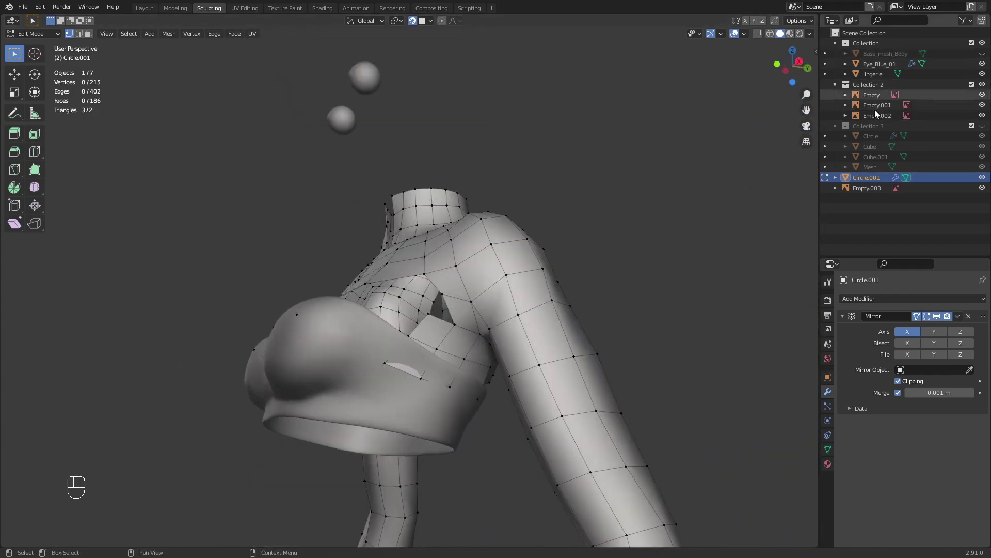
middle_drag(467, 330, 492, 339)
scroll(472, 330, up, 1)
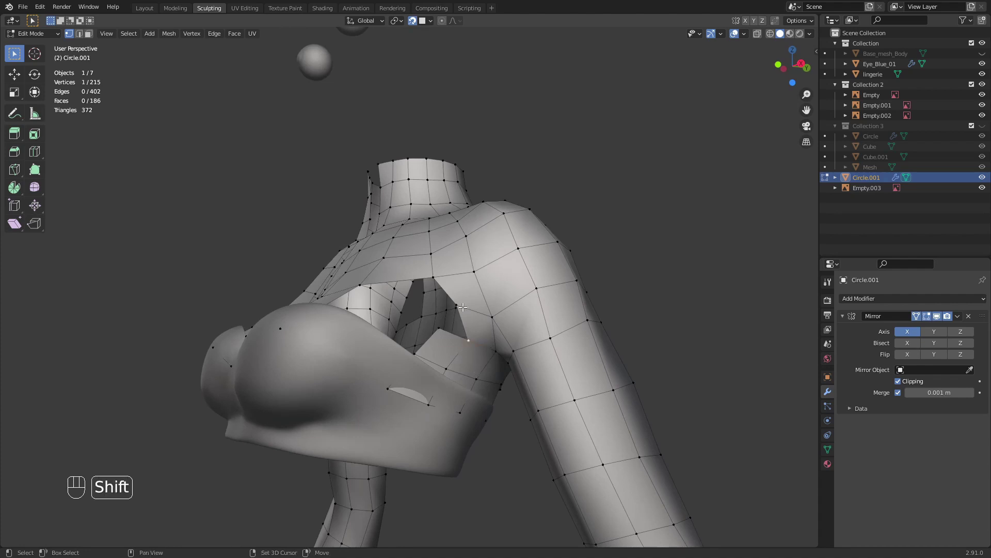
shift+click(494, 349)
key(x)
click(449, 383)
middle_drag(450, 381, 461, 429)
key(alt+a)
middle_drag(472, 400, 476, 298)
key(x)
click(470, 302)
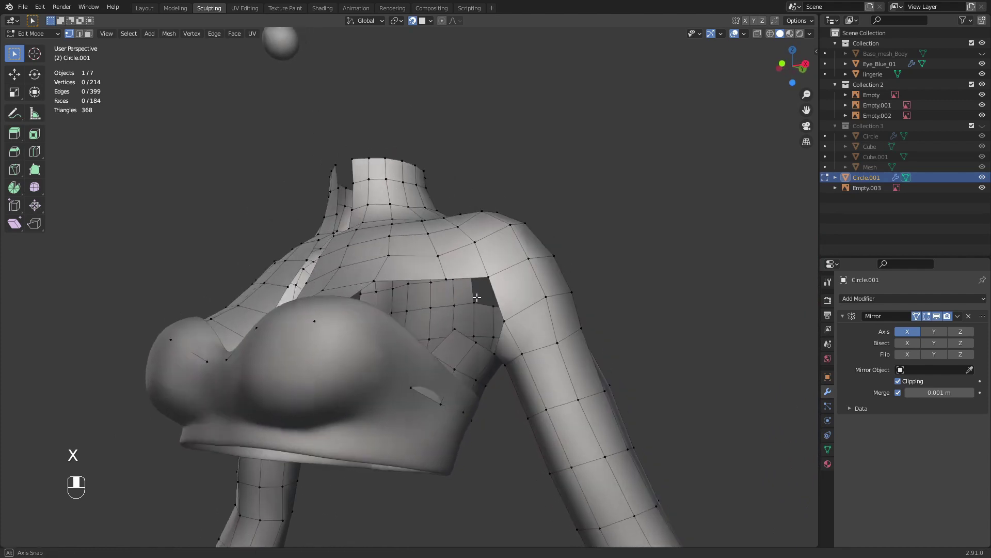
- Show Base_mesh_Body again and reposition the vertex beside the front of the armpit
click(982, 53)
click(482, 277)
middle_drag(481, 278, 476, 340)
click(485, 278)
click(446, 298)
key(g)
click(444, 296)
- Delete the lower rows of chest vertices and the leftover vertices on the breasts
middle_drag(444, 296, 416, 325)
click(398, 329)
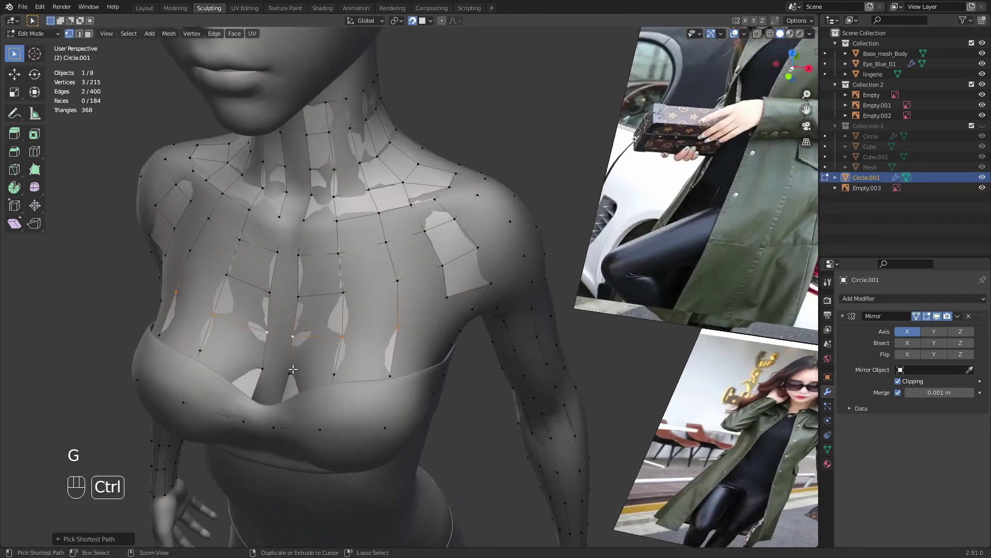
key(x)
click(373, 376)
middle_drag(373, 376, 377, 400)
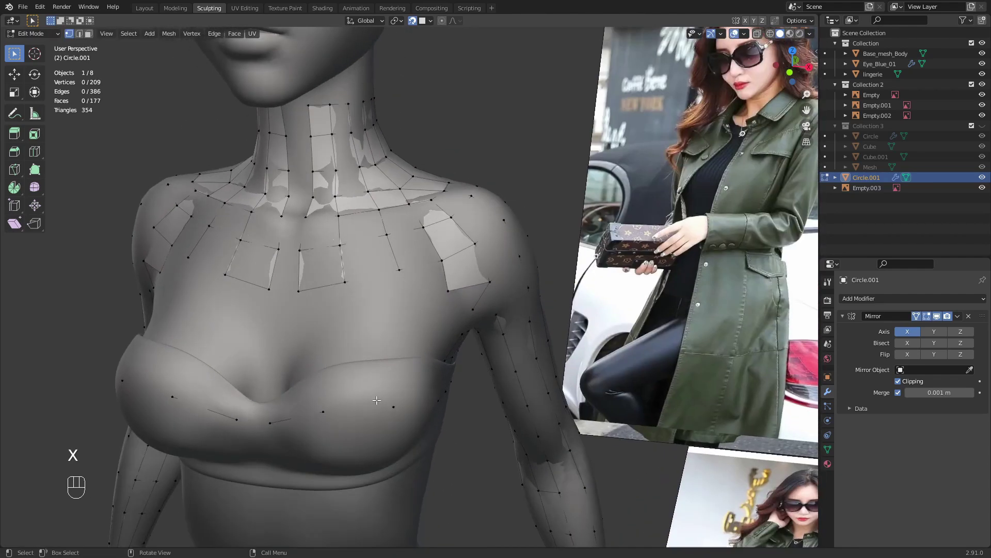
key(x)
click(287, 403)
- Adjust a side vertex and dissolve the four-vertex edge column beside the armpit on the outer back
middle_drag(287, 404, 478, 289)
key(g)
key(g)
click(302, 322)
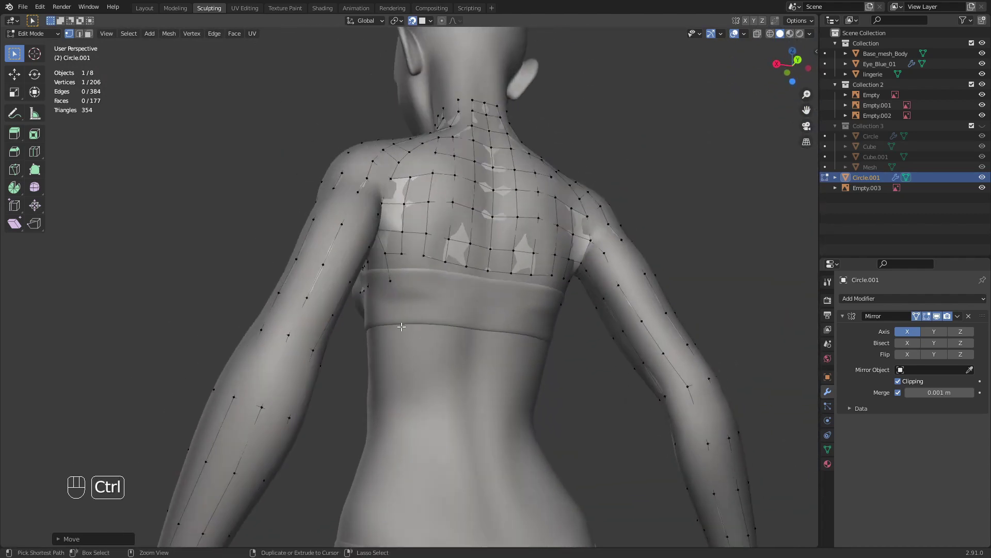
ctrl+middle_drag(413, 305, 397, 284)
mouse_move(397, 284)
middle_down()
mouse_move(415, 250)
mouse_move(407, 298)
middle_up()
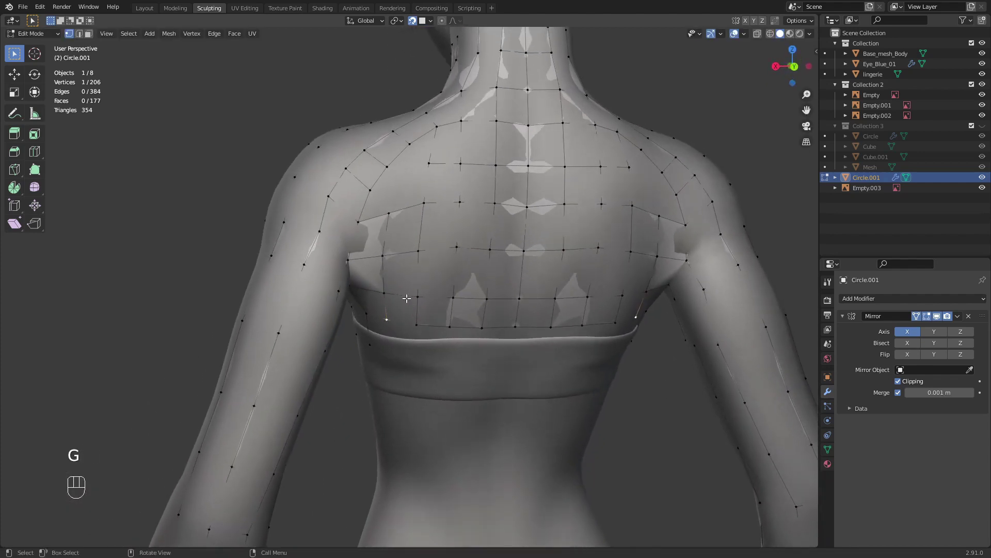
key(x)
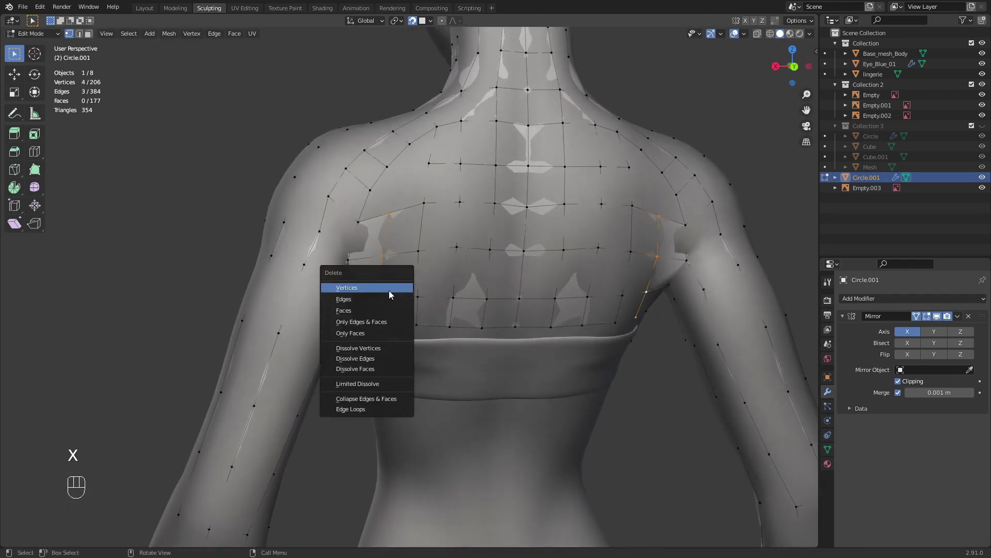
click(381, 358)
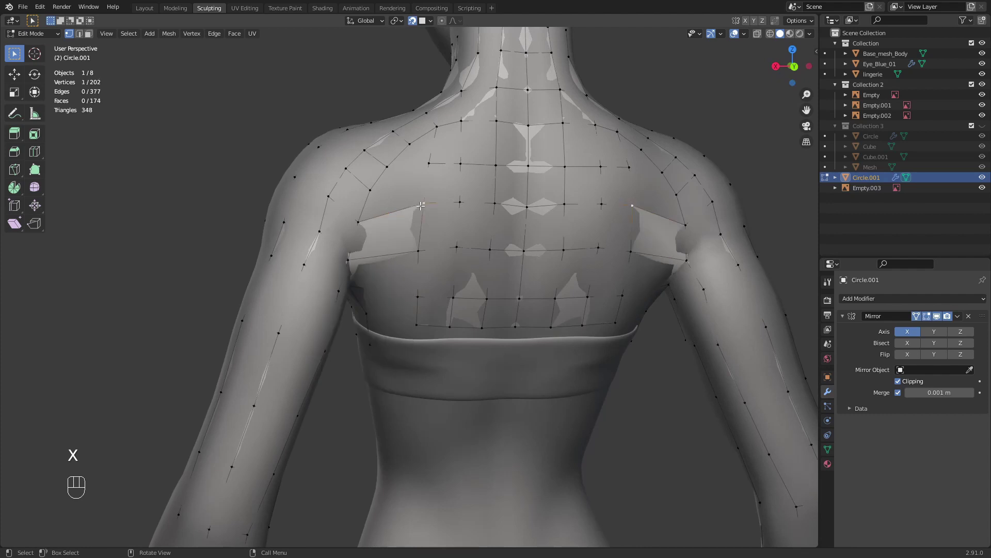
- Slide the vertices of the outermost back column outward toward the armpit to spread the remaining faces
key(g)
click(396, 218)
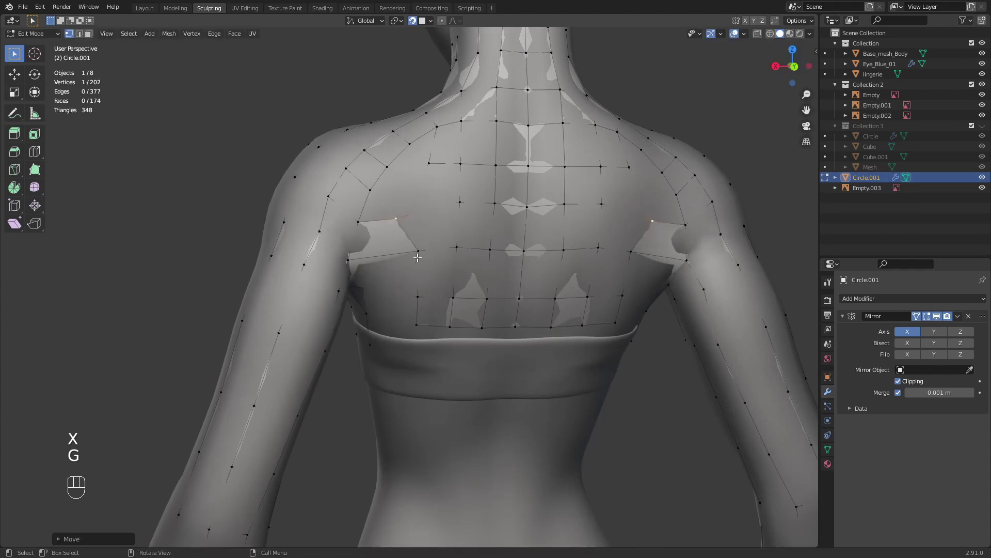
click(418, 253)
key(g)
click(390, 261)
key(g)
click(387, 301)
middle_drag(394, 317, 429, 213)
click(430, 259)
key(g)
click(402, 258)
- Move the vertices of the outermost back column outward, down to the lowest row above the bra
key(g)
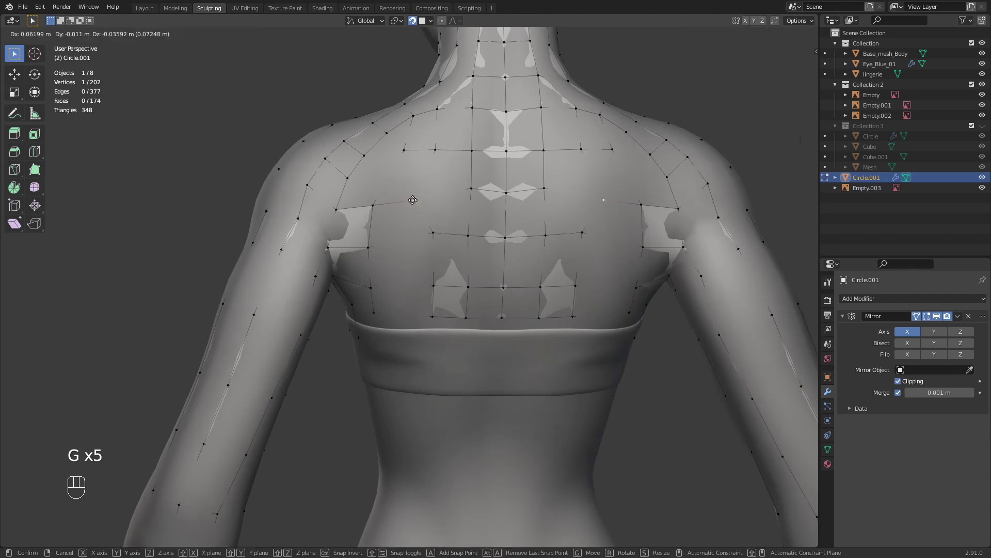
click(433, 237)
key(g)
click(413, 286)
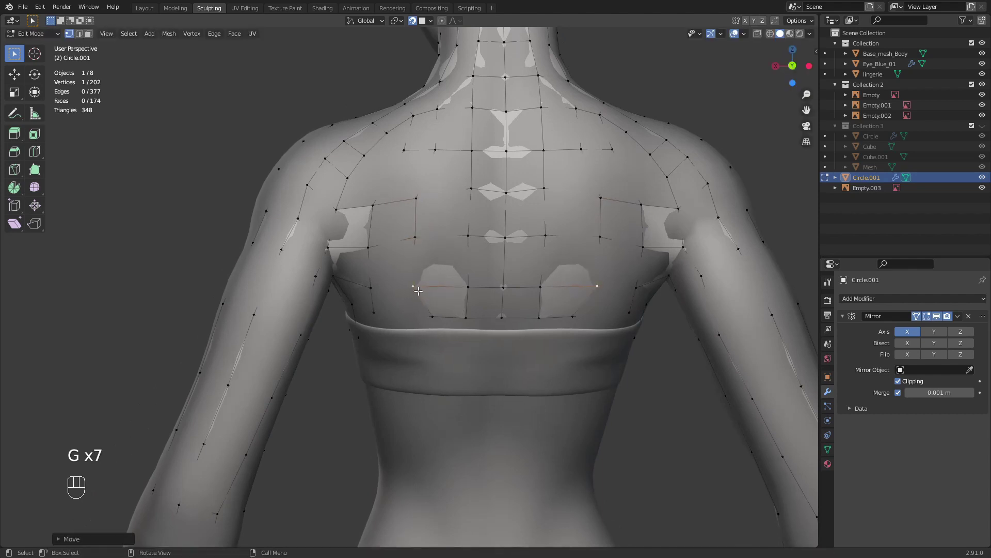
click(431, 316)
key(g)
click(413, 317)
- Move the vertices of the next inner back column outward from the bottom row up to the shoulder blade
key(g)
click(452, 316)
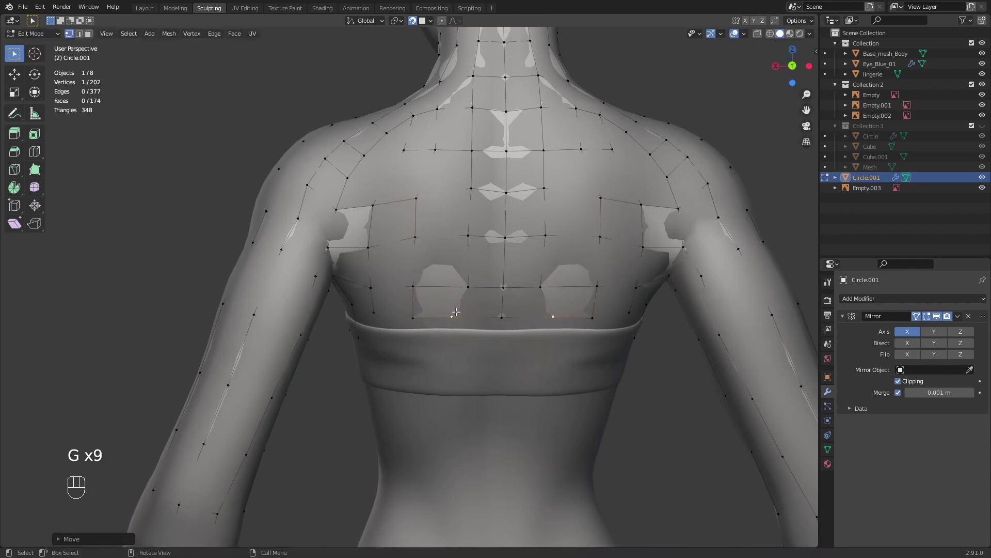
click(468, 286)
key(g)
click(453, 286)
click(467, 237)
key(g)
click(458, 241)
click(471, 189)
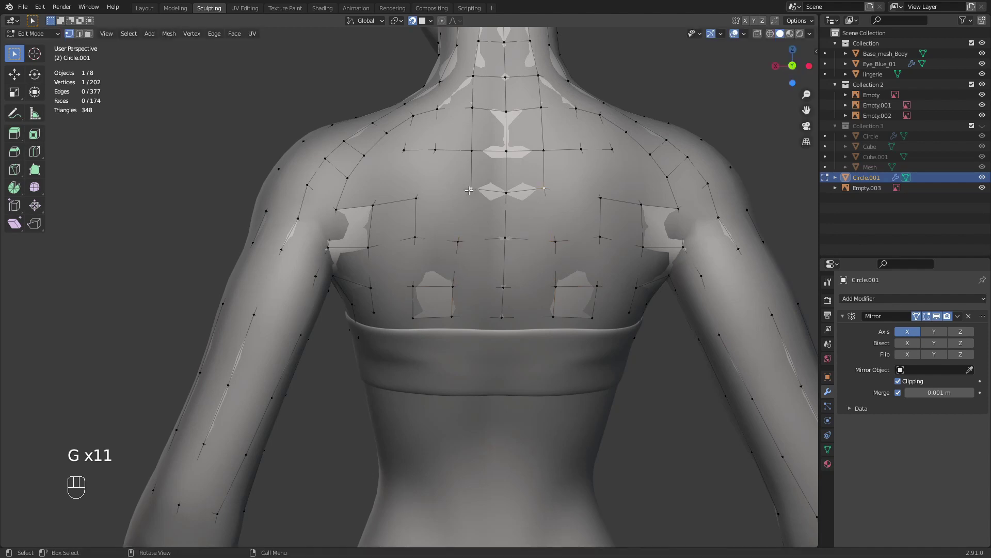
key(g)
click(459, 196)
- Spread the three vertices of the upper back row outward toward the shoulder
shift+middle_drag(459, 199, 462, 304)
click(474, 258)
key(g)
click(464, 258)
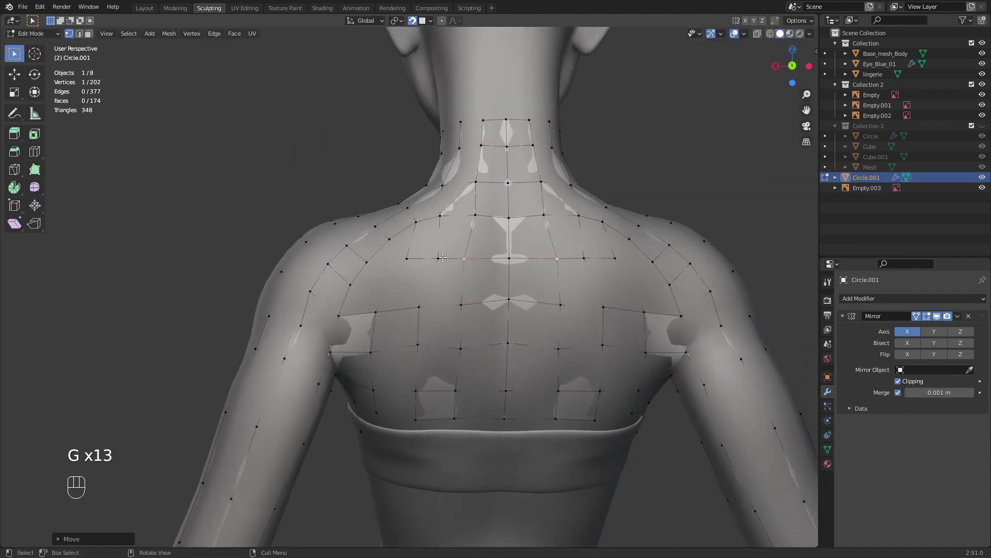
click(438, 258)
key(g)
click(429, 261)
click(407, 258)
key(g)
click(394, 267)
- Delete the extra extruded vertex on the back between the shoulder blade row and the armpit
middle_drag(394, 266, 547, 356)
alt+click(502, 296)
middle_drag(503, 299, 369, 285)
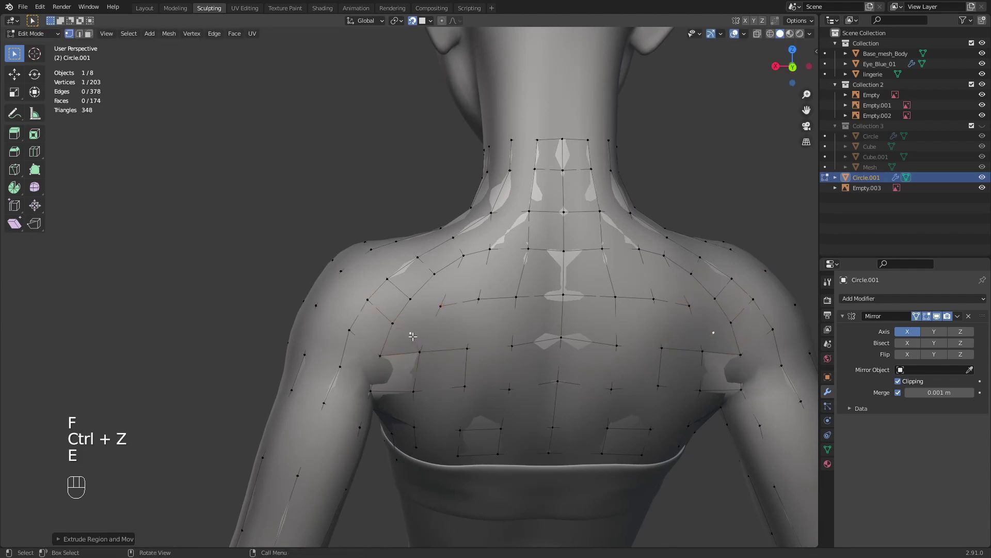
key(x)
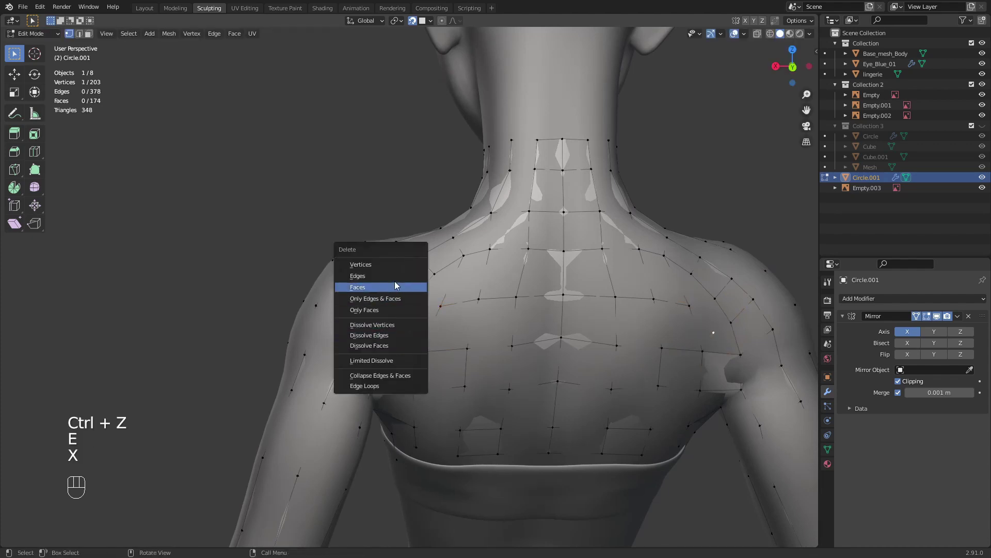
click(385, 265)
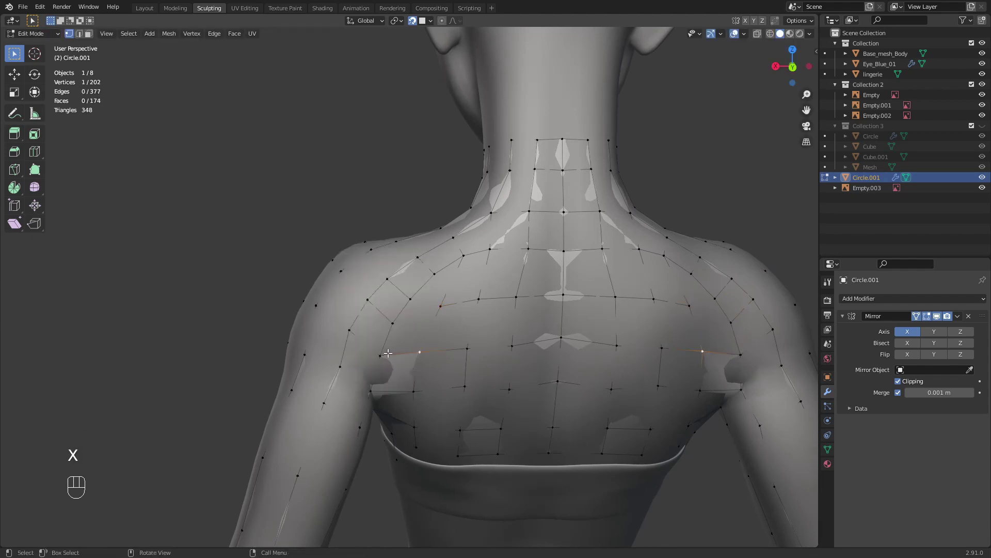
- Raise the vertex at the back of the shoulder, then delete the redundant vertex above it and fill the resulting gap
click(393, 318)
key(g)
click(407, 295)
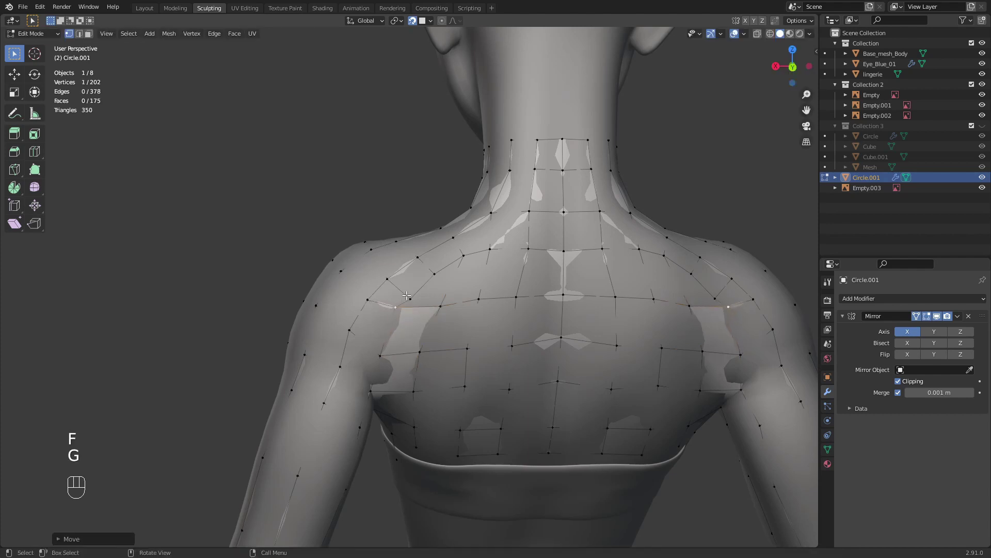
key(x)
click(409, 288)
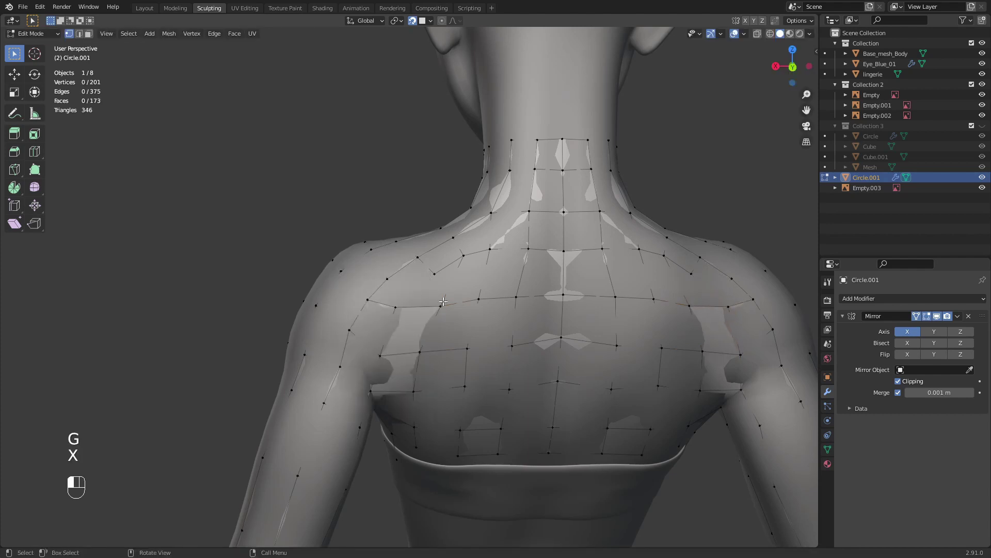
key(f)
middle_drag(434, 318, 454, 329)
- Reposition the vertices around the newly filled face at the back of the shoulder
click(471, 283)
key(g)
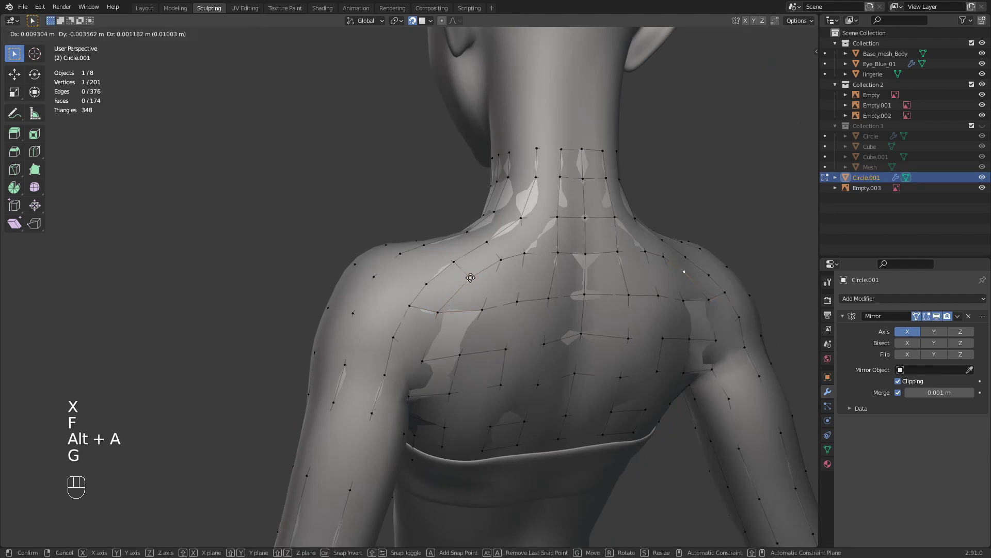
click(469, 278)
click(438, 312)
key(g)
click(433, 310)
key(g)
click(408, 308)
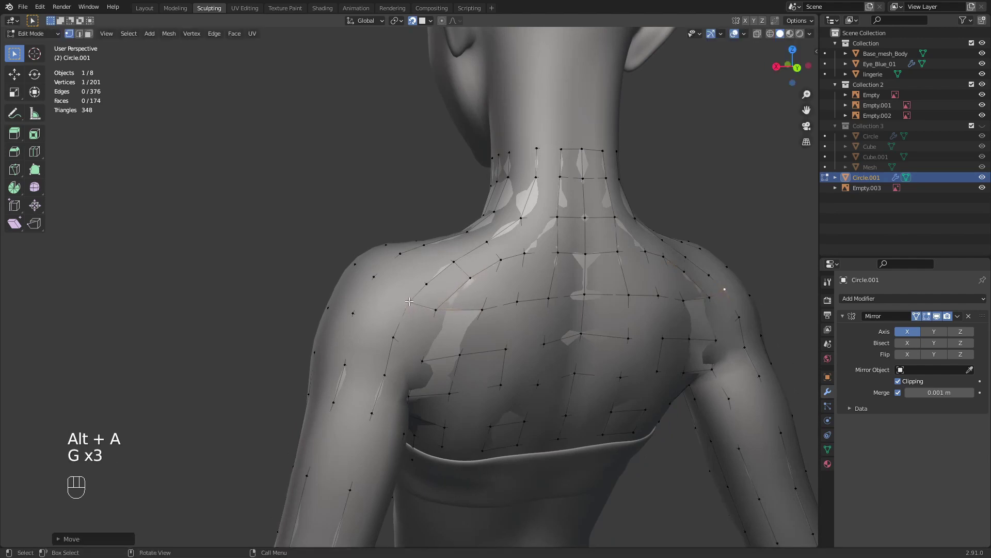
- Delete surplus shoulder vertices and fill faces between the shoulder and the front of the armpit
middle_drag(407, 308, 588, 362)
key(x)
click(565, 297)
click(410, 340)
key(f)
key(g)
click(425, 325)
key(f)
key(f)
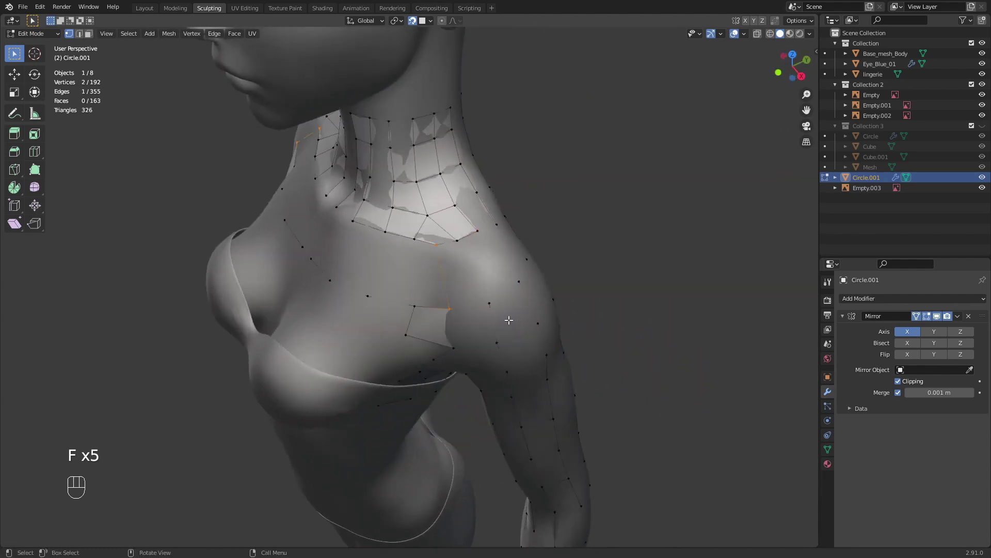
middle_drag(509, 320, 471, 316)
key(f)
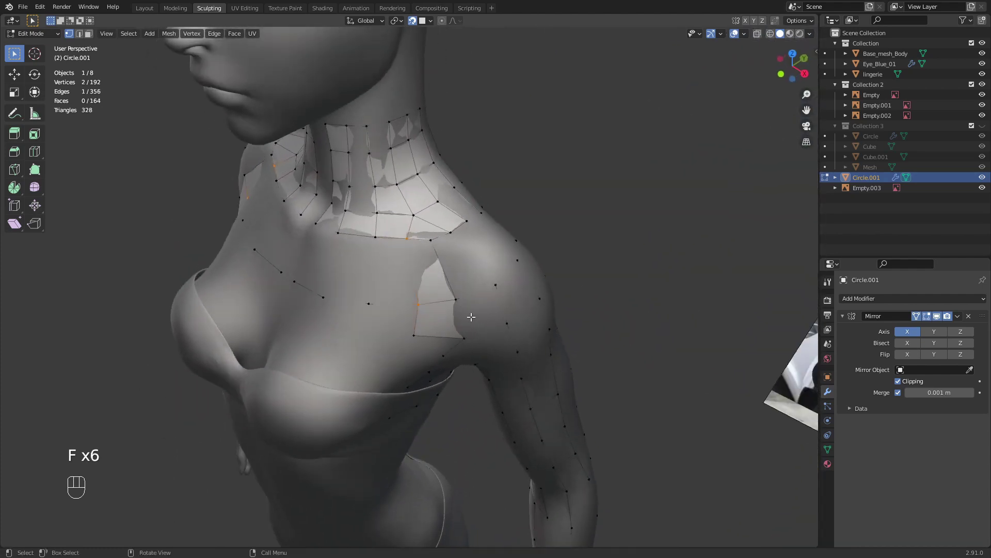
- Reposition the vertices at the front of the shoulder to even out the new faces above the armpit
key(g)
click(450, 286)
click(494, 284)
key(g)
click(471, 269)
middle_drag(474, 273, 413, 304)
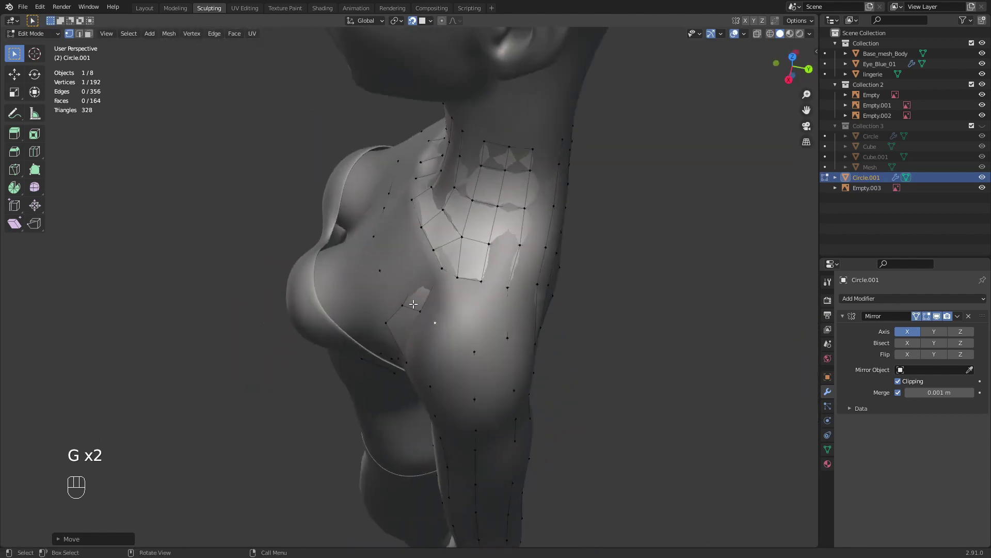
key(g)
click(472, 326)
- Adjust the vertices between the collarbone and the outer side of the shoulder for more even spacing
middle_drag(462, 351, 503, 304)
key(g)
click(406, 295)
click(421, 312)
key(g)
click(428, 301)
key(g)
click(495, 316)
- Nudge the vertices over the top and outer side of the shoulder into an even edge flow
click(505, 313)
key(g)
click(502, 313)
click(482, 365)
key(g)
click(478, 356)
key(g)
click(407, 362)
click(337, 349)
click(481, 313)
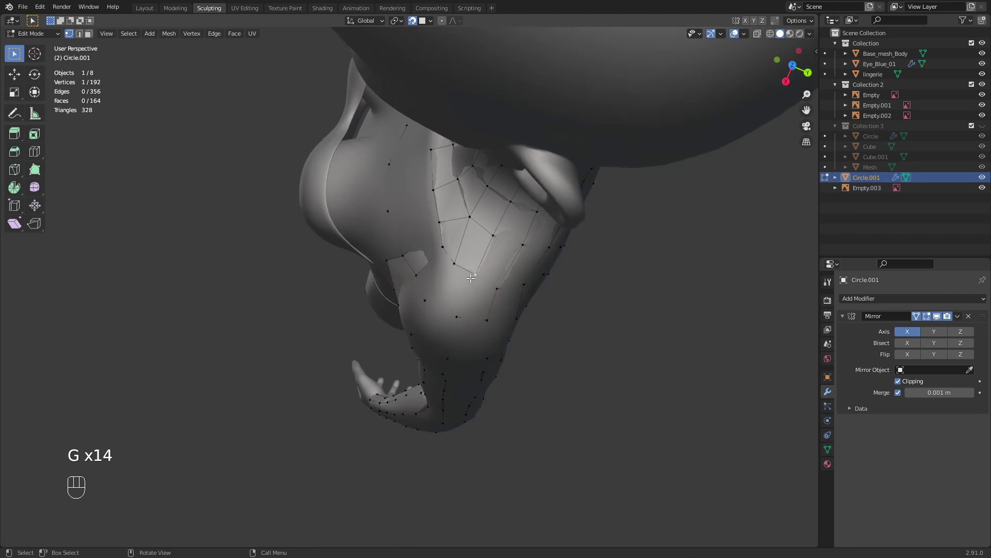
key(g)
click(457, 266)
click(447, 269)
- Adjust the vertices on the top and back of the shoulder between the neck and the upper arm
middle_drag(447, 269, 470, 349)
click(351, 320)
click(349, 281)
scroll(336, 269, down, 2)
scroll(362, 302, up, 2)
click(380, 311)
key(g)
click(384, 288)
click(424, 273)
key(g)
click(415, 270)
key(g)
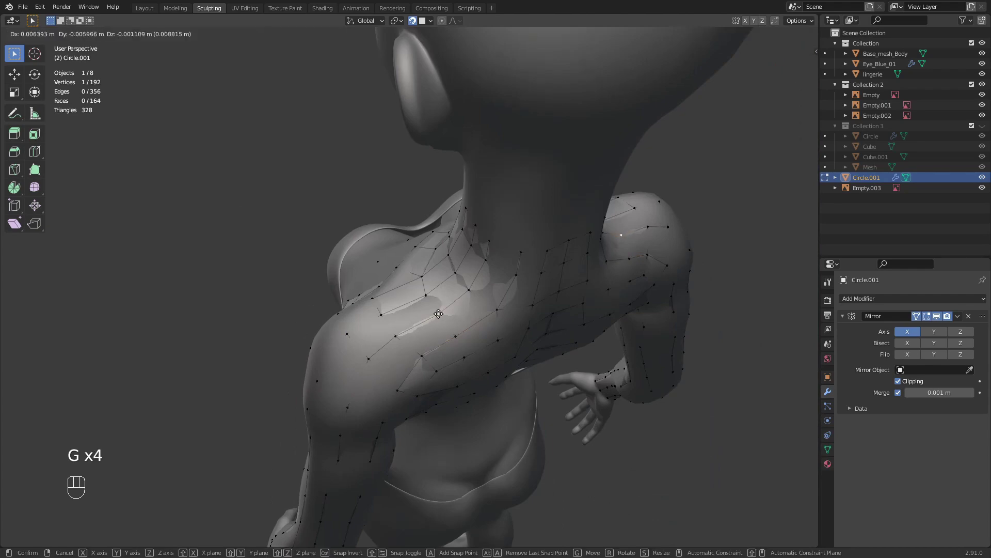
click(436, 312)
- Reposition the outer back vertex in the row below the shoulder blade
middle_drag(439, 315, 499, 299)
middle_drag(450, 279, 330, 361)
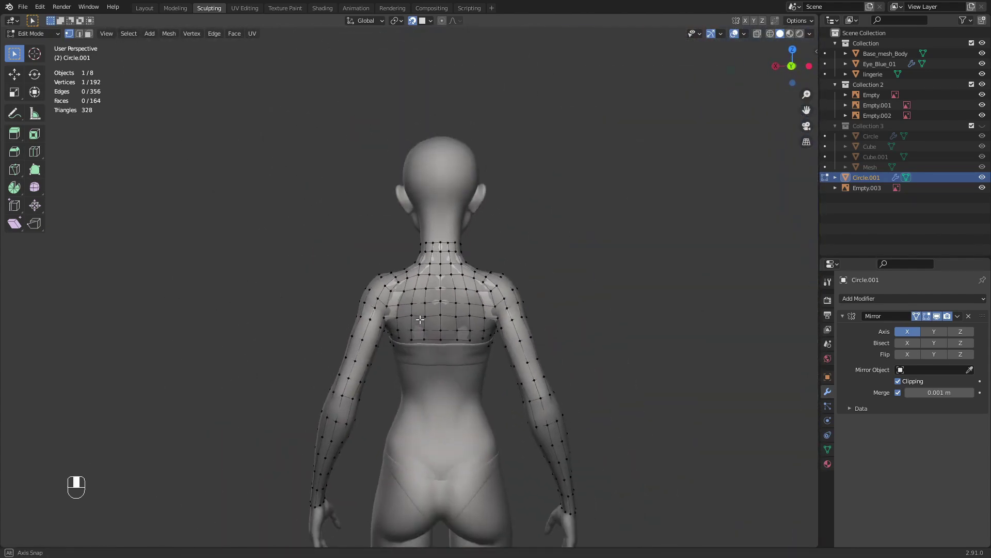
middle_drag(424, 361, 433, 364)
ctrl+middle_drag(434, 364, 454, 336)
scroll(446, 323, up, 2)
key(g)
click(415, 329)
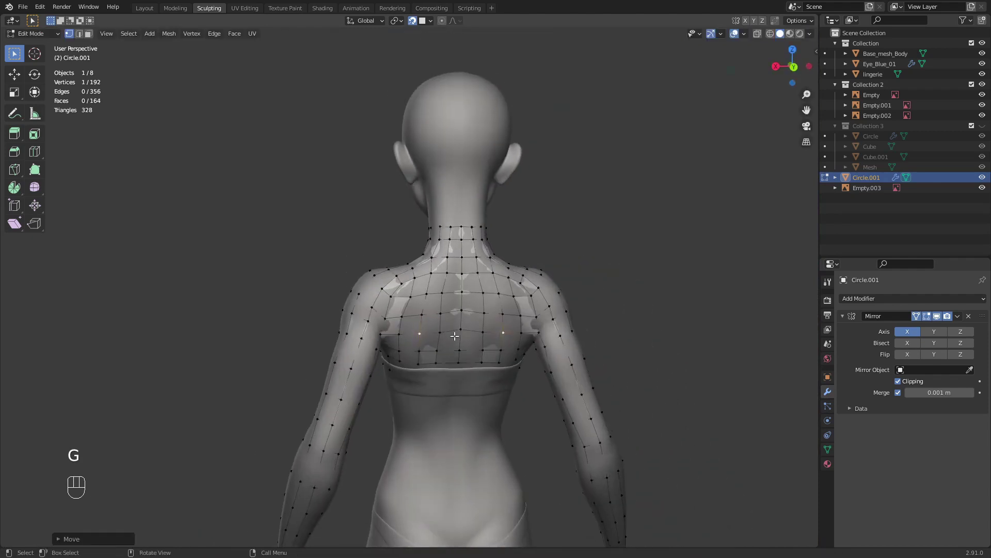
- Hide Base_mesh_Body to delete the misplaced vertex near the armpit, then show the body again
click(982, 54)
middle_drag(526, 328, 583, 340)
scroll(489, 252, up, 4)
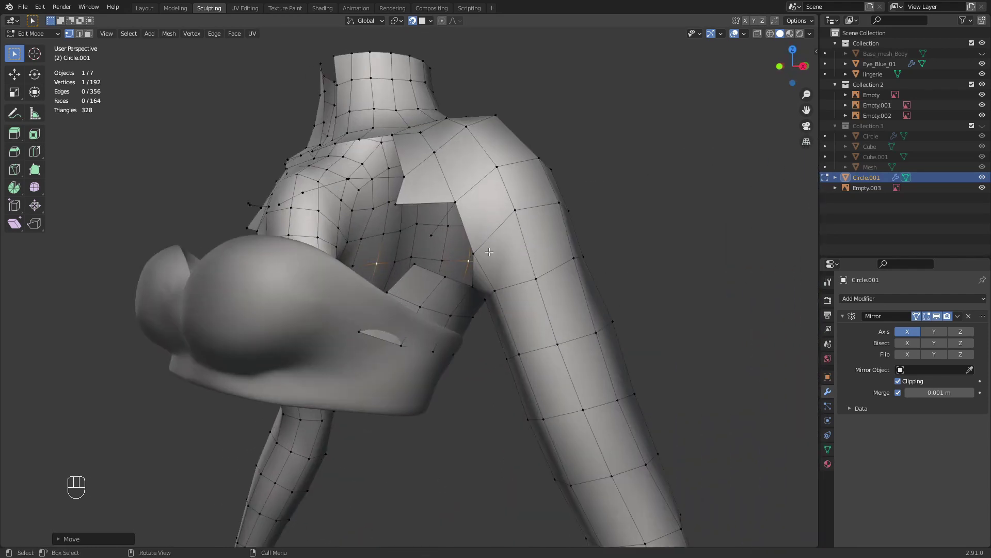
shift+middle_drag(445, 250, 474, 249)
key(x)
click(426, 271)
click(982, 53)
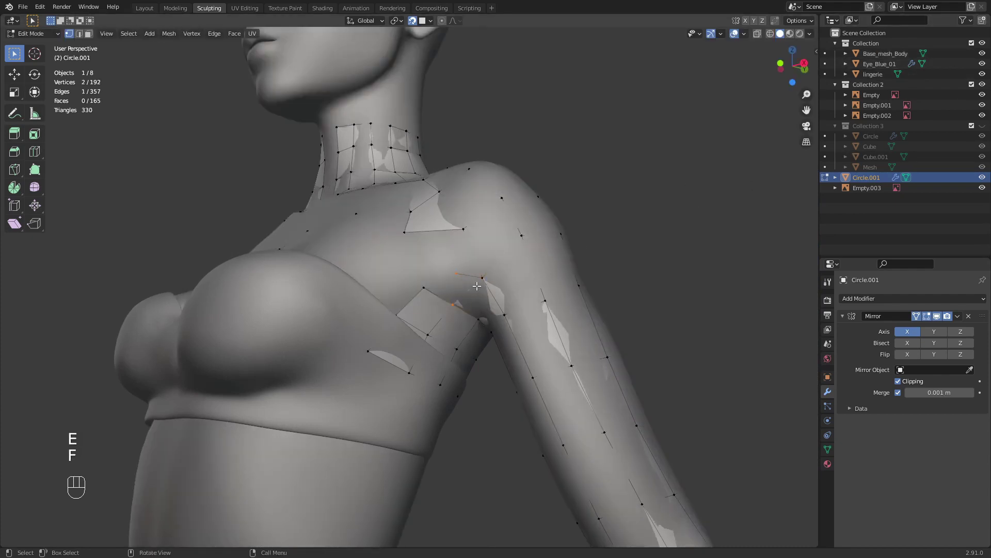
- Delete the corner vertex at the front of the shoulder, then extrude a replacement and fill the adjoining faces
middle_drag(476, 285, 488, 318)
key(x)
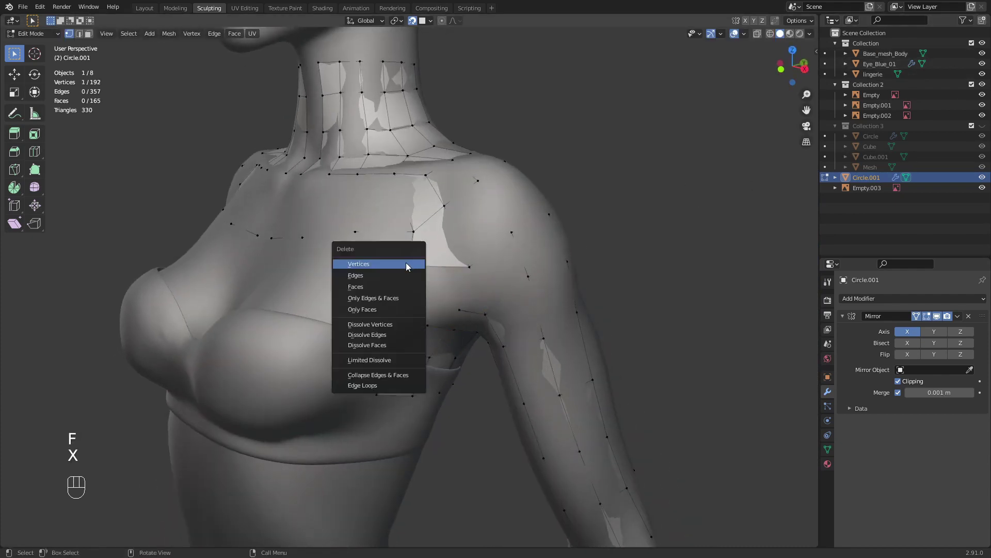
click(406, 265)
middle_drag(406, 265, 464, 241)
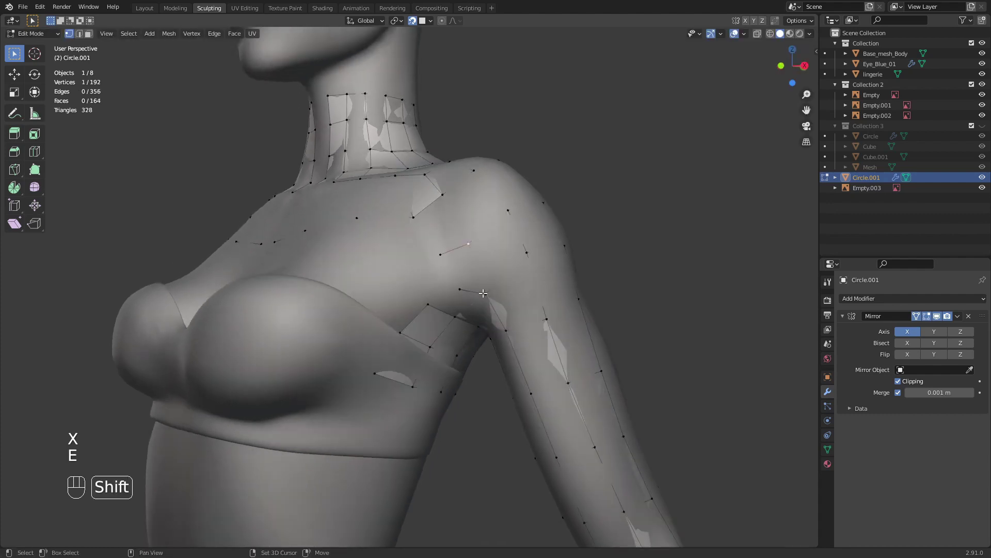
key(f)
middle_drag(483, 292, 483, 265)
- Reposition the vertices around the new faces at the front of the shoulder
click(484, 265)
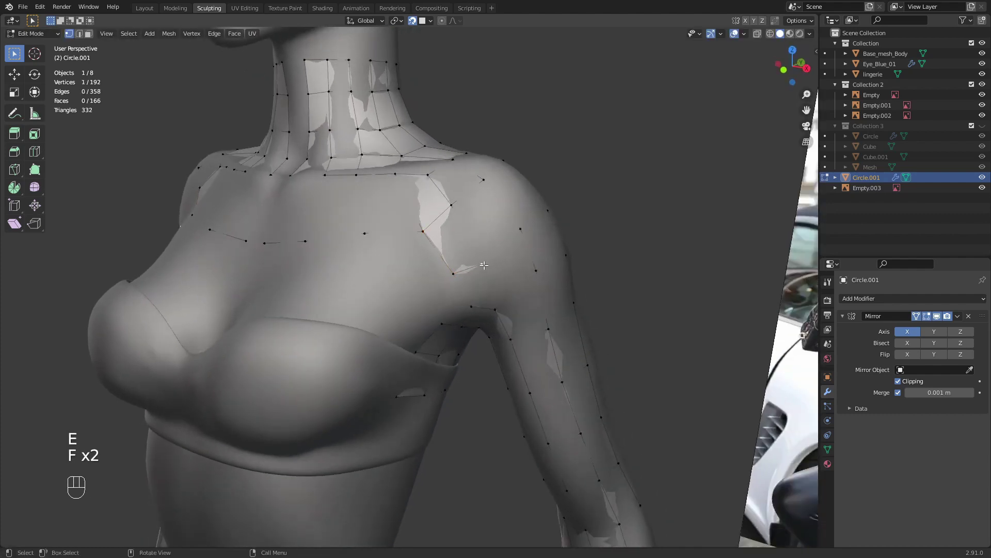
key(g)
click(481, 254)
scroll(478, 255, down, 2)
middle_drag(419, 221, 442, 233)
key(g)
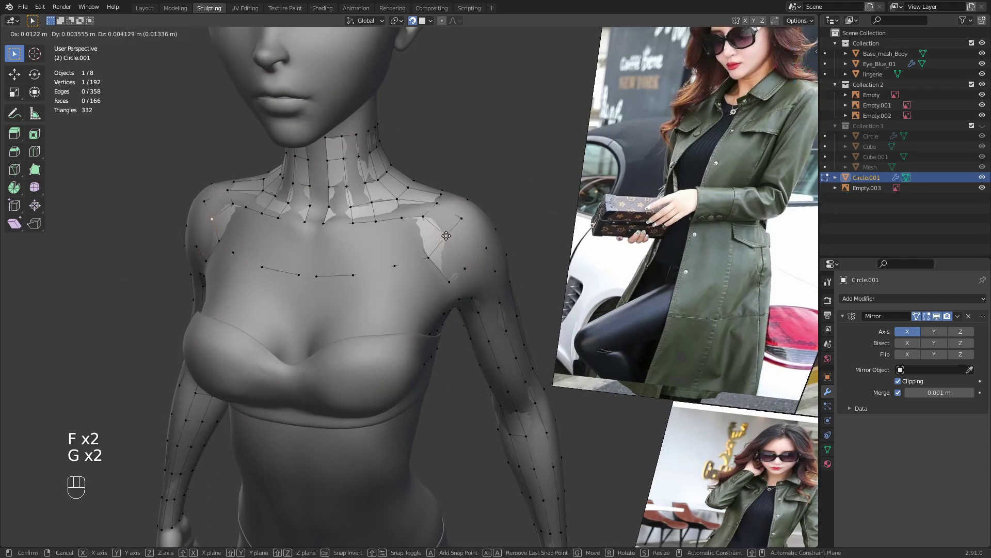
click(423, 202)
- Inspect the coat mesh with Base_mesh_Body hidden and show the body again
click(982, 55)
middle_drag(666, 252, 557, 300)
middle_drag(558, 300, 633, 321)
ctrl+middle_drag(633, 320, 563, 262)
ctrl+middle_drag(469, 285, 548, 297)
click(982, 54)
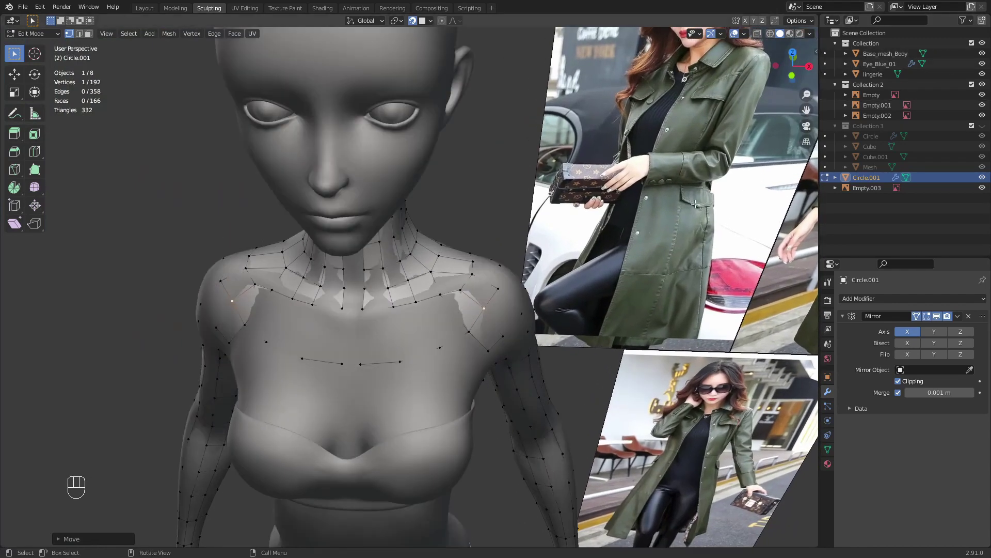
- Delete the stray outer vertex on the upper chest
ctrl+middle_drag(521, 336, 424, 367)
click(487, 341)
ctrl+click(334, 378)
key(x)
click(333, 379)
- Fill a face between the neckline and the upper chest row, and reposition the neckline vertex beside the centre
middle_drag(333, 379, 371, 376)
click(360, 322)
key(g)
click(353, 317)
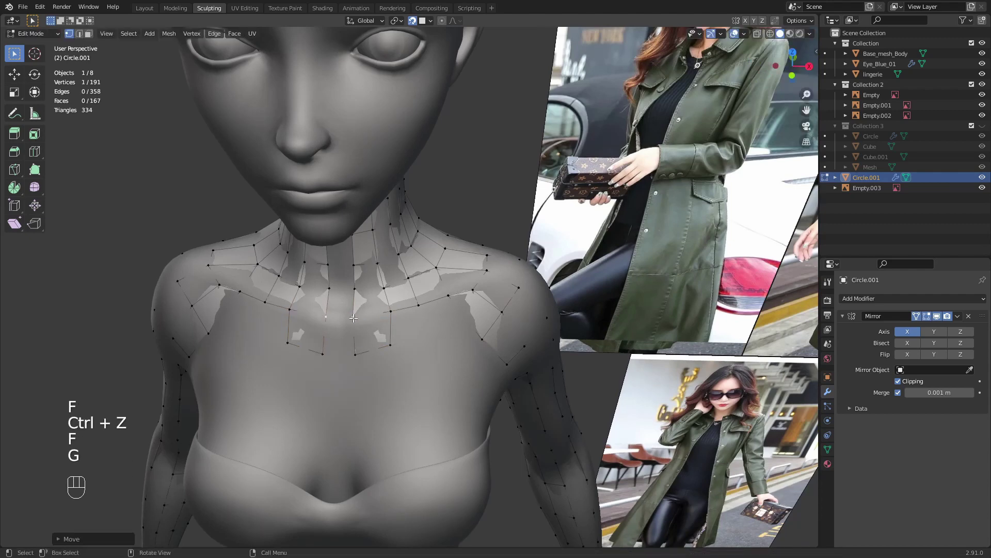
- Reposition the two lower corner vertices of the upper chest face beside the centre to even out its shape
key(g)
click(357, 348)
click(390, 344)
key(g)
click(395, 338)
- Extend the upper chest row outward below the collarbone with two new quads and reposition their lower vertices
middle_drag(394, 338, 429, 334)
key(e)
key(g)
click(404, 329)
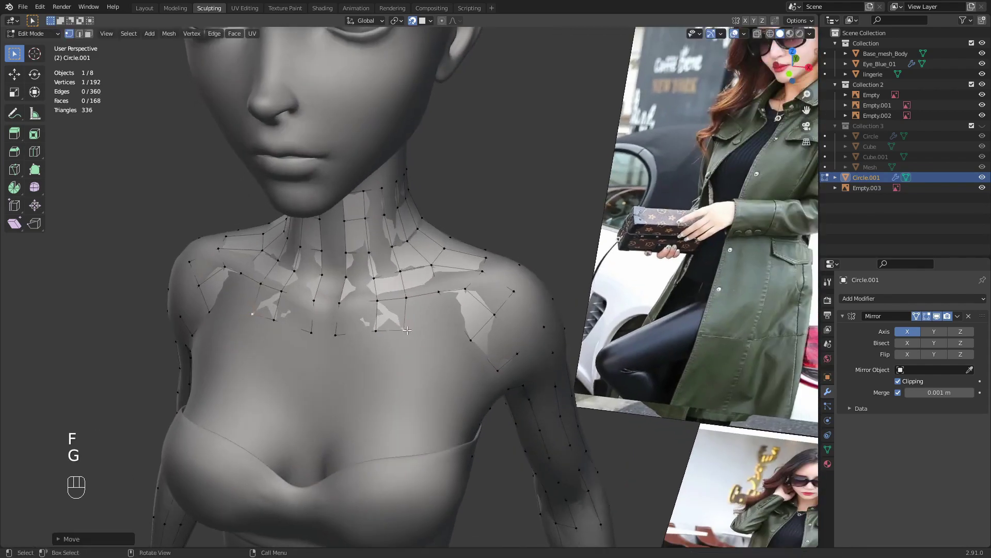
key(e)
click(430, 333)
click(403, 329)
key(g)
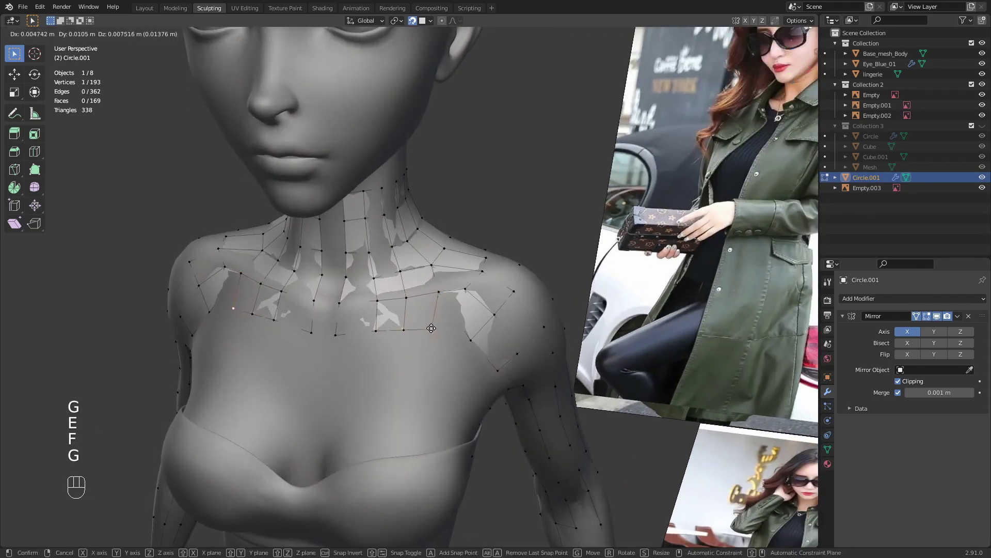
click(431, 329)
- Extrude a vertex from the outer end of the chest row, fill a quad below the collarbone, and adjust its lower corner
key(e)
click(453, 354)
click(432, 328)
key(f)
middle_drag(440, 301, 409, 337)
key(g)
click(398, 338)
- Extrude another vertex down from the chest row and fill a face at the front of the shoulder
key(e)
click(416, 376)
click(398, 339)
shift+click(423, 329)
key(f)
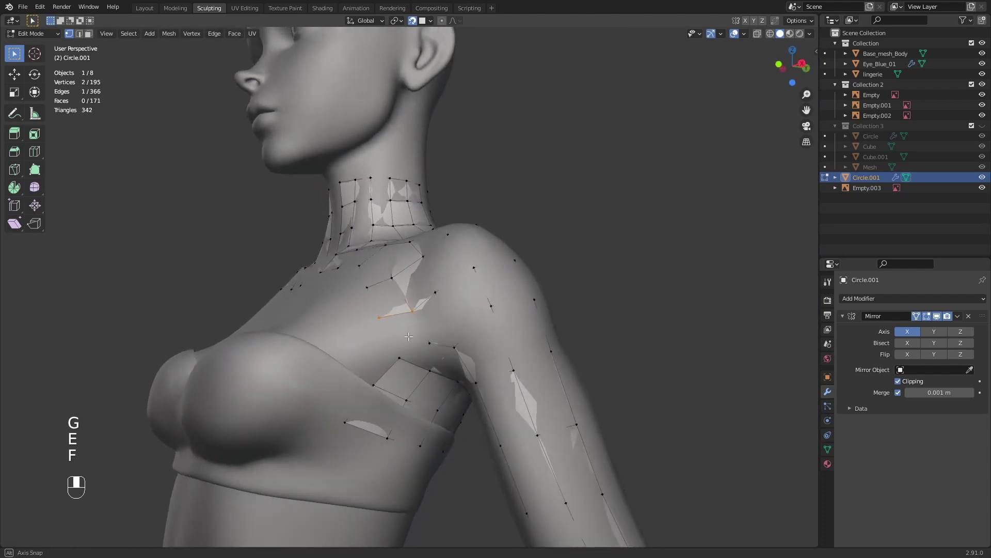
- Fill the gap between the front shoulder edge and the armpit faces with quads, and reposition the vertex along their lower edge
click(429, 343)
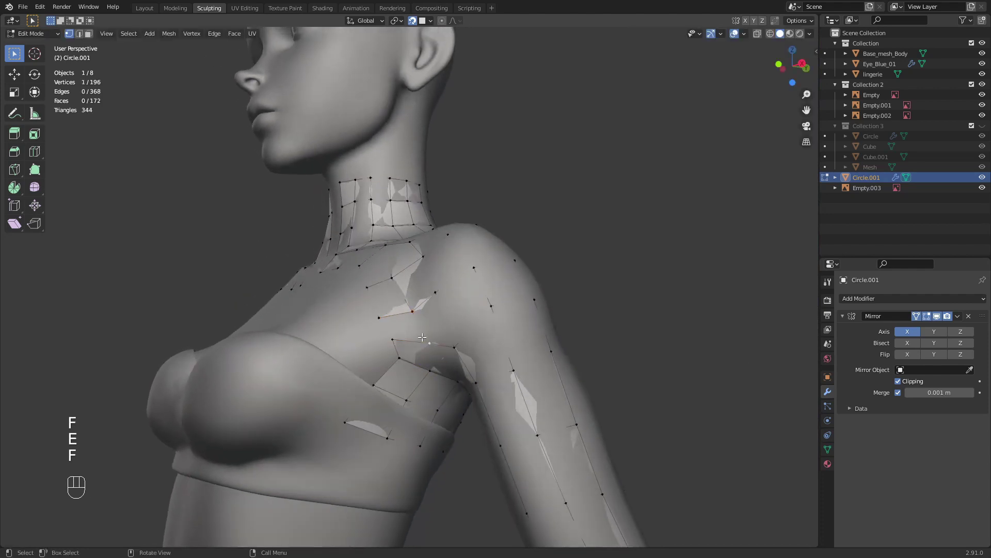
key(f)
key(g)
key(g)
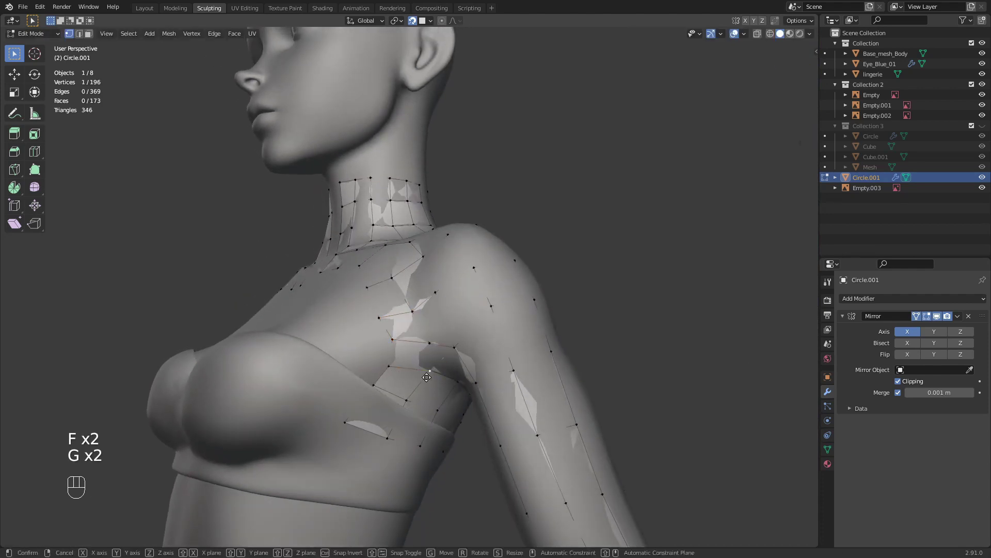
- Reposition the mesh vertices just below the front of the armpit so they follow the body surface
click(426, 376)
middle_drag(427, 376, 369, 326)
click(429, 361)
key(g)
click(426, 363)
- Move the upper-chest vertex beside the centre line and extrude it downward in three segments to the cleavage
click(353, 326)
key(g)
click(350, 322)
key(e)
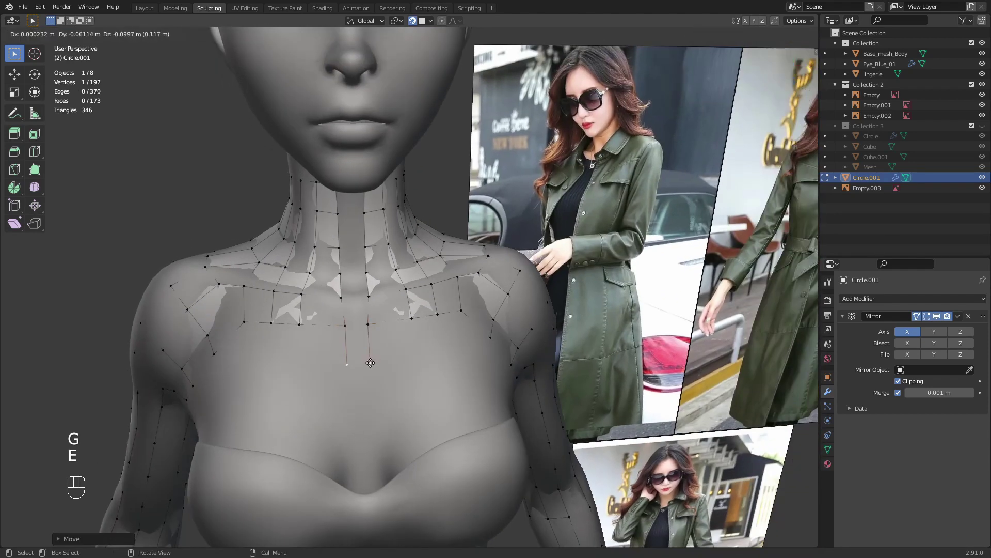
click(370, 361)
key(e)
click(374, 405)
shift+middle_drag(374, 406, 365, 335)
key(e)
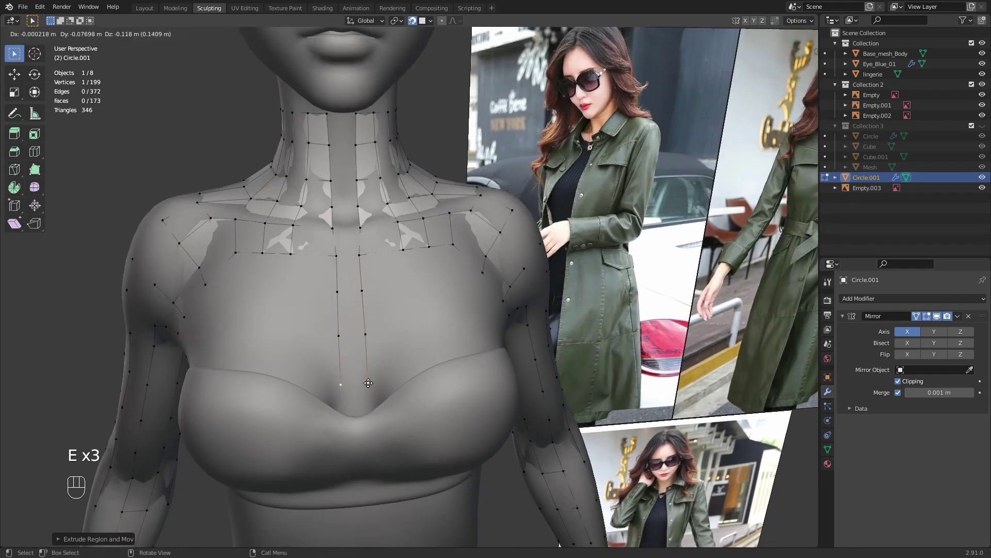
click(368, 382)
- Reposition the upper-chest vertices below the collarbone to space the grid columns more evenly
middle_drag(368, 382, 382, 305)
key(g)
click(381, 272)
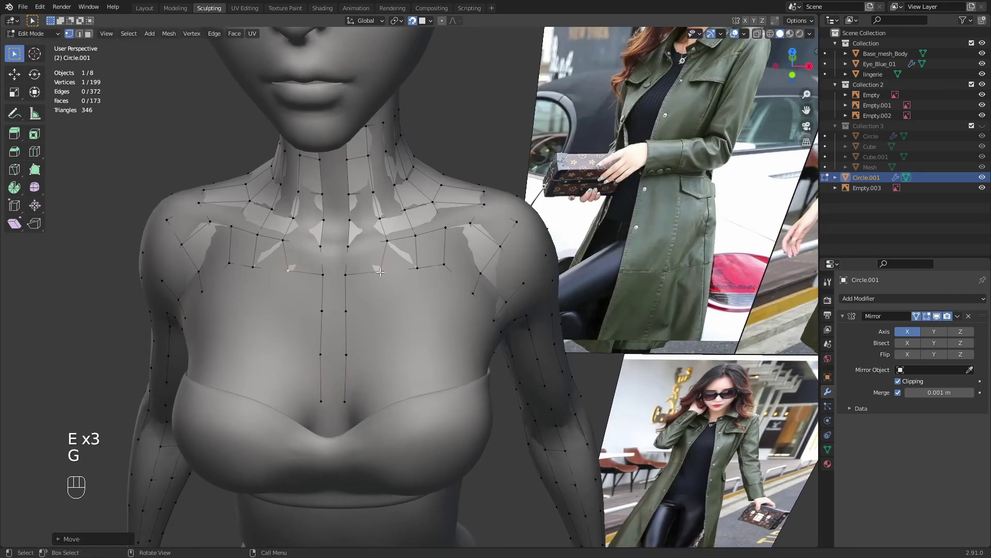
key(g)
click(384, 252)
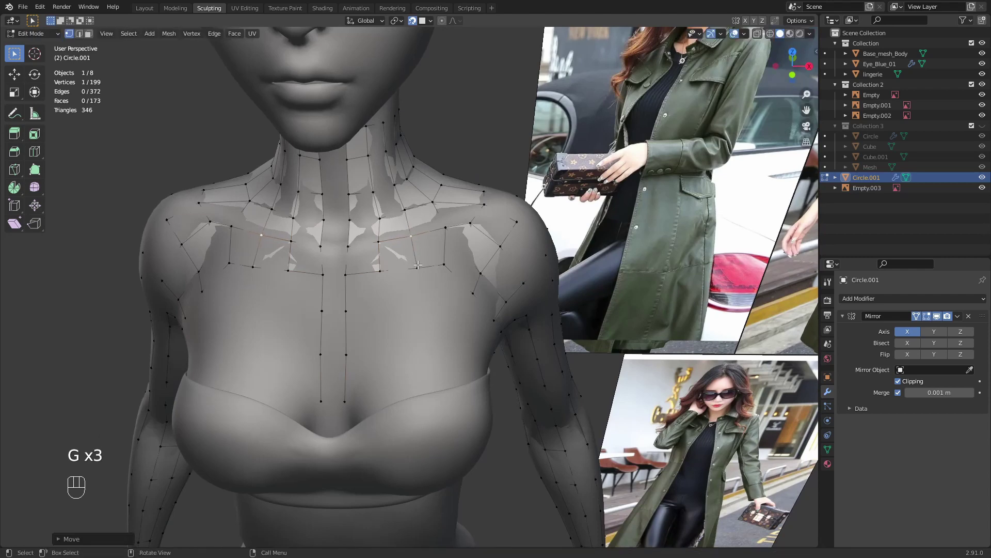
key(g)
click(418, 265)
- Extrude the next two upper-chest vertices downward and fill the faces between the new row and the row above
middle_drag(418, 264, 407, 269)
key(e)
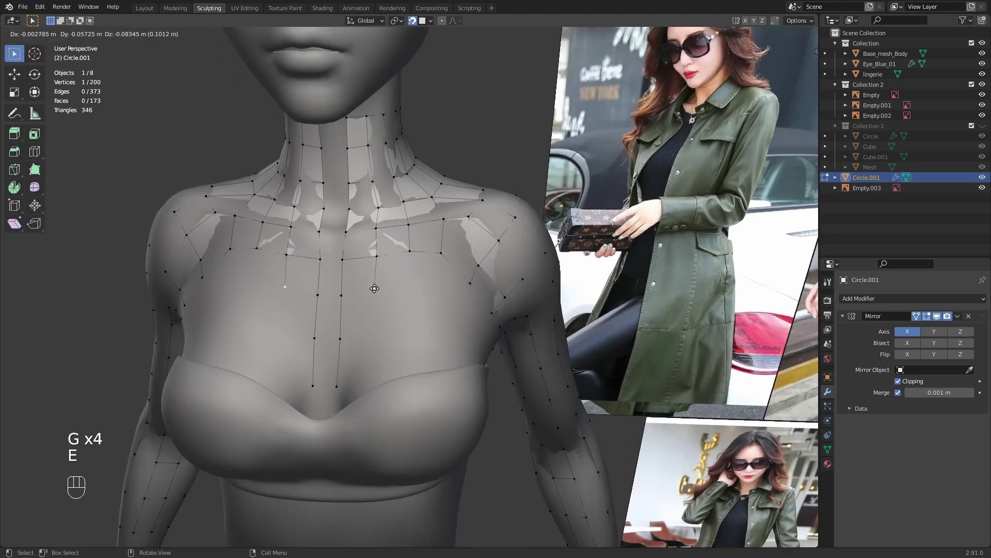
click(371, 299)
key(f)
key(e)
click(405, 289)
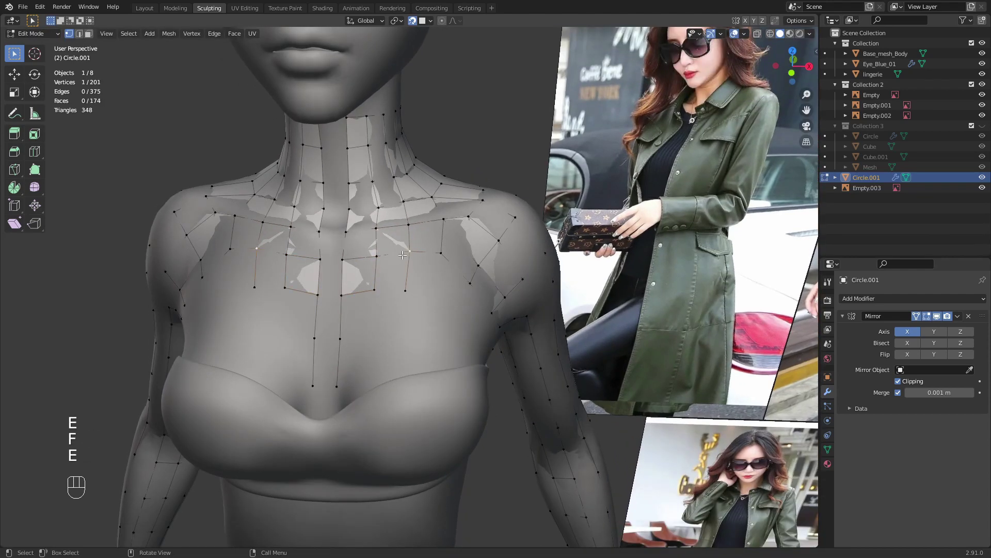
key(f)
- Extrude the outer upper-chest vertex downward and fill the face joining it to the neighbouring column
middle_drag(405, 288, 380, 300)
key(alt+a)
click(419, 264)
key(e)
click(407, 299)
key(f)
- Reposition the vertices of the new chest row and the centre column to even out the grid
key(g)
click(372, 303)
click(372, 302)
key(g)
click(372, 300)
key(g)
click(363, 331)
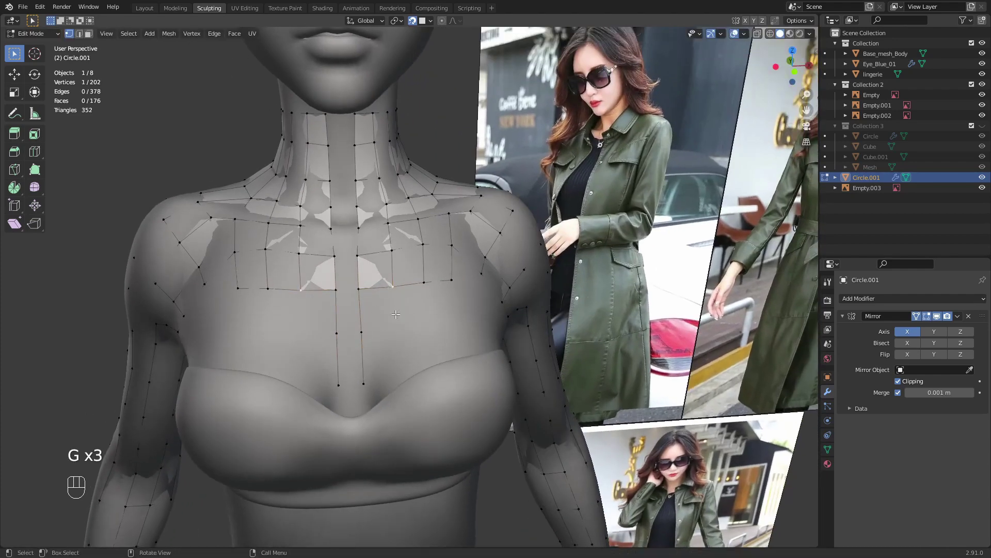
- Extrude the chest vertex next to the centre column downward in two segments toward the bra
key(e)
click(395, 325)
key(e)
click(397, 371)
- Fill the two faces between the centre column and the newly extruded chest column
click(394, 289)
shift+click(399, 320)
key(f)
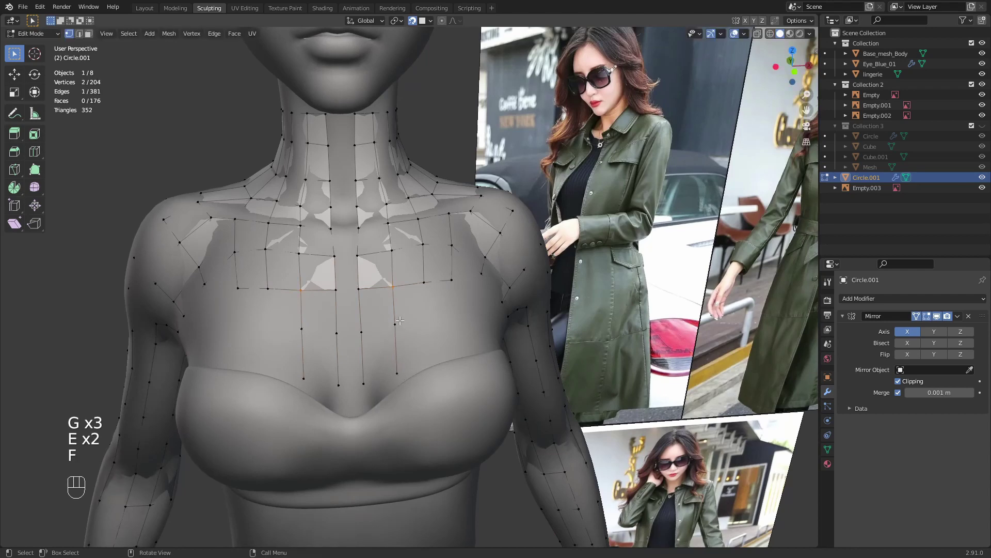
key(f)
key(f)
key(ctrl+z)
key(f)
key(f)
key(f)
- Extrude the third chest column downward in two segments and fill the faces to the column beside it
middle_drag(367, 290, 410, 343)
key(e)
click(404, 332)
key(e)
click(402, 373)
click(405, 298)
shift+click(373, 299)
key(f)
key(f)
key(f)
- Reposition the vertices of the lower chest grid above the bra so the rows and columns flow evenly
key(alt+a)
click(434, 333)
key(g)
click(433, 333)
scroll(413, 347, down, 3)
middle_drag(411, 343, 423, 314)
click(378, 368)
key(g)
click(377, 365)
key(g)
click(382, 329)
key(g)
click(404, 321)
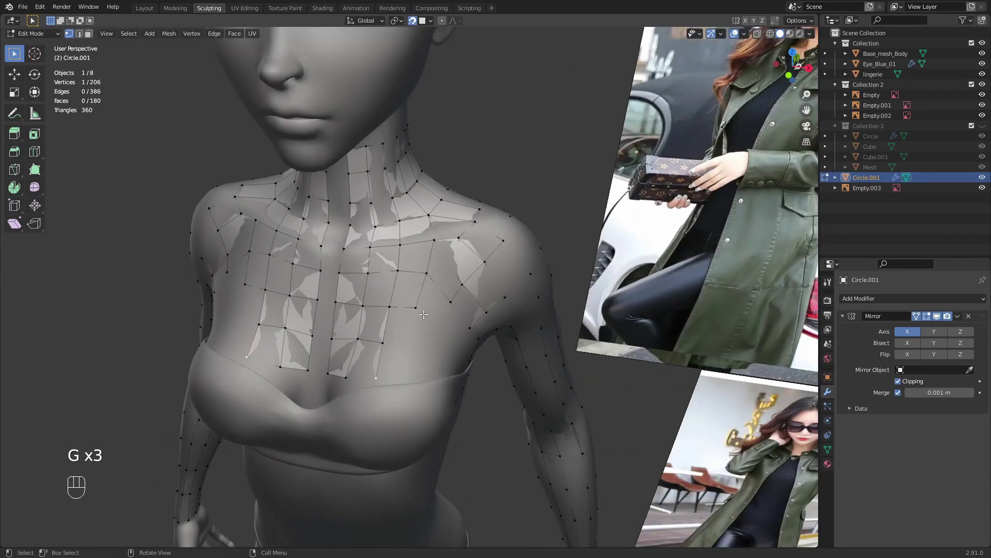
- Extrude the fourth chest column downward in two segments and fill the faces connecting it to the third column
key(e)
click(415, 339)
key(g)
click(414, 330)
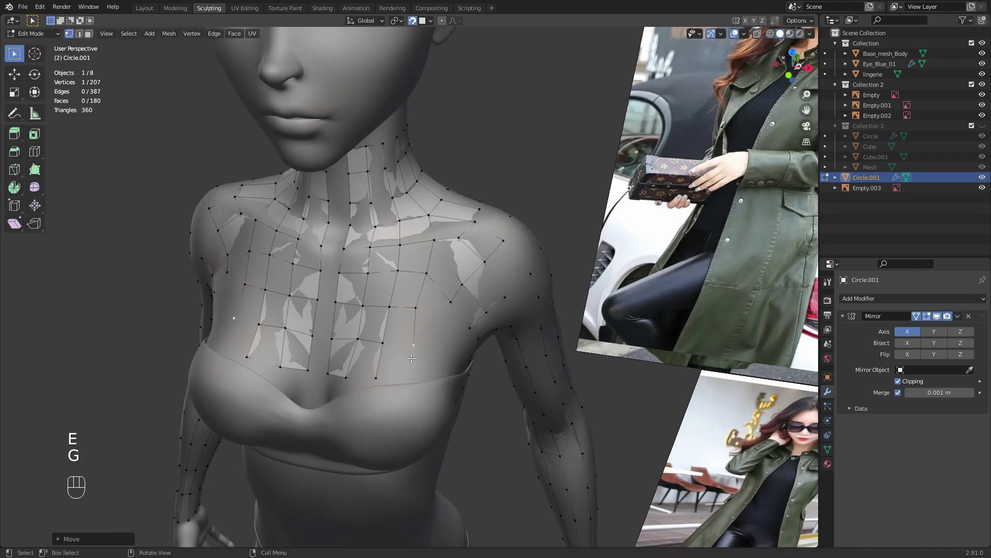
key(e)
click(415, 310)
key(ctrl+z)
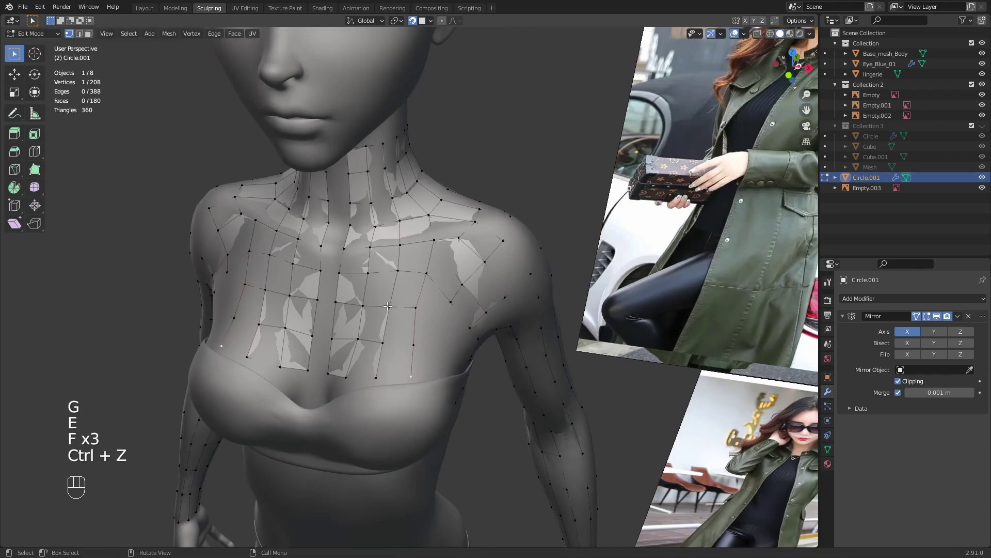
key(f)
key(f)
key(f)
- Adjust the vertices along the fourth chest column to smooth its edge flow
middle_drag(419, 308, 418, 340)
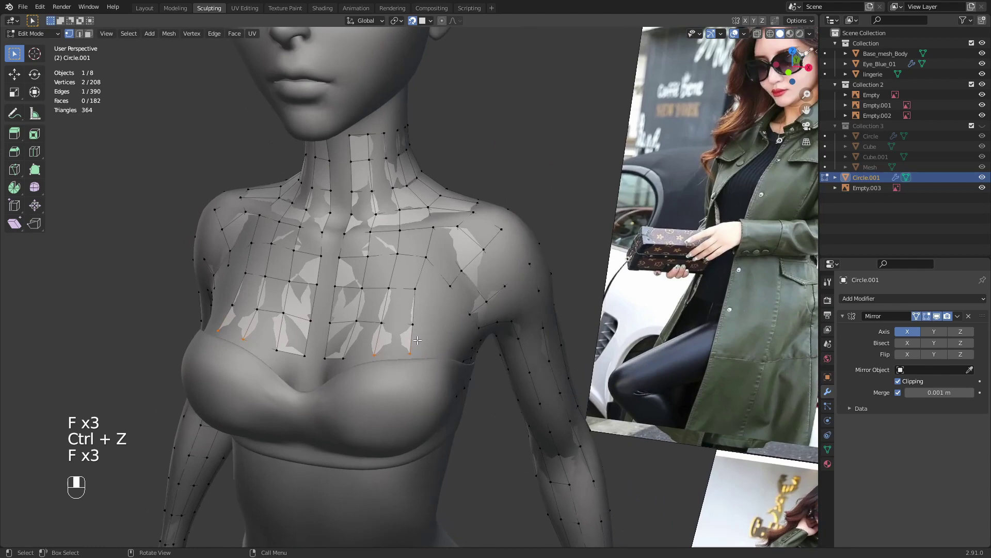
key(g)
click(418, 291)
key(g)
click(417, 292)
middle_drag(417, 292, 404, 374)
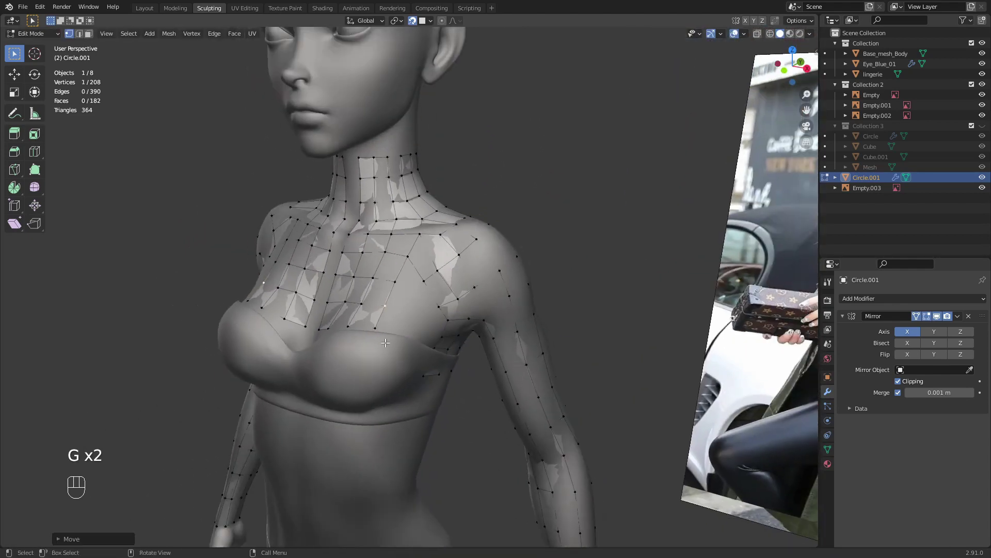
- Extrude a row of vertices from the side across the back of the bra to the spine
middle_drag(385, 342, 269, 363)
ctrl+middle_drag(369, 387, 369, 406)
middle_drag(370, 405, 398, 380)
ctrl+middle_drag(398, 379, 370, 373)
click(365, 361)
key(e)
click(378, 365)
key(e)
click(412, 367)
key(e)
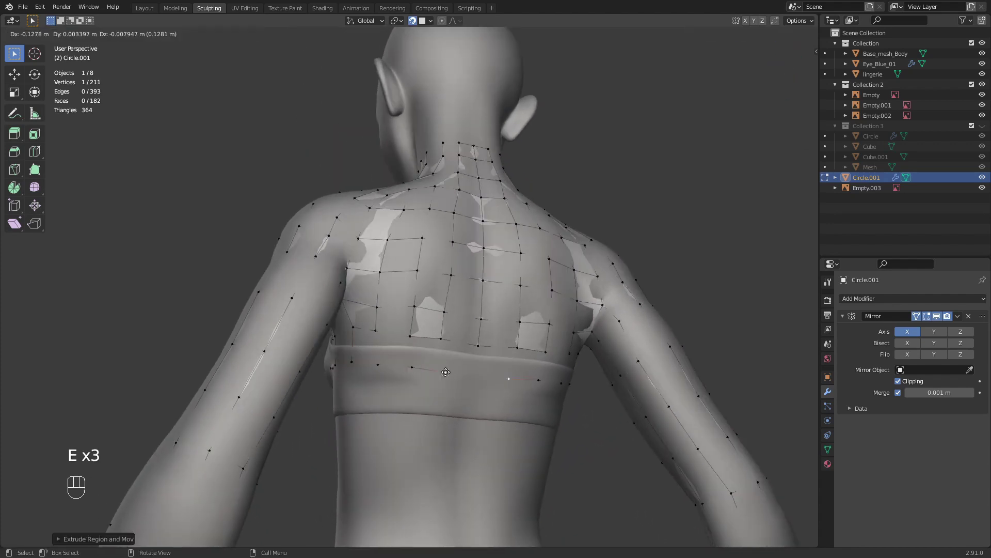
click(442, 371)
key(e)
click(478, 374)
- Fill the faces between the new back row and the row above, and adjust a vertex near the bra's upper edge
click(352, 362)
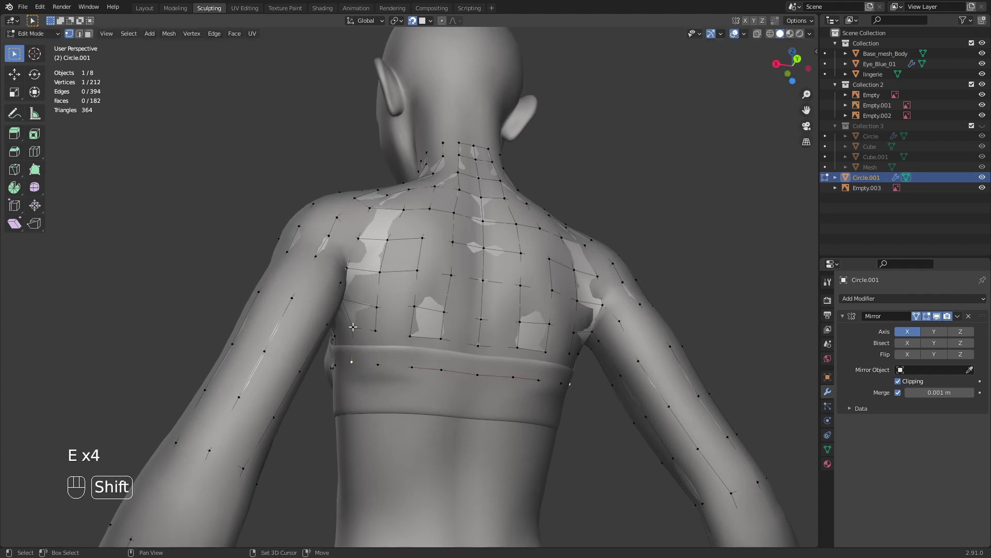
middle_drag(401, 355, 400, 368)
click(380, 347)
key(g)
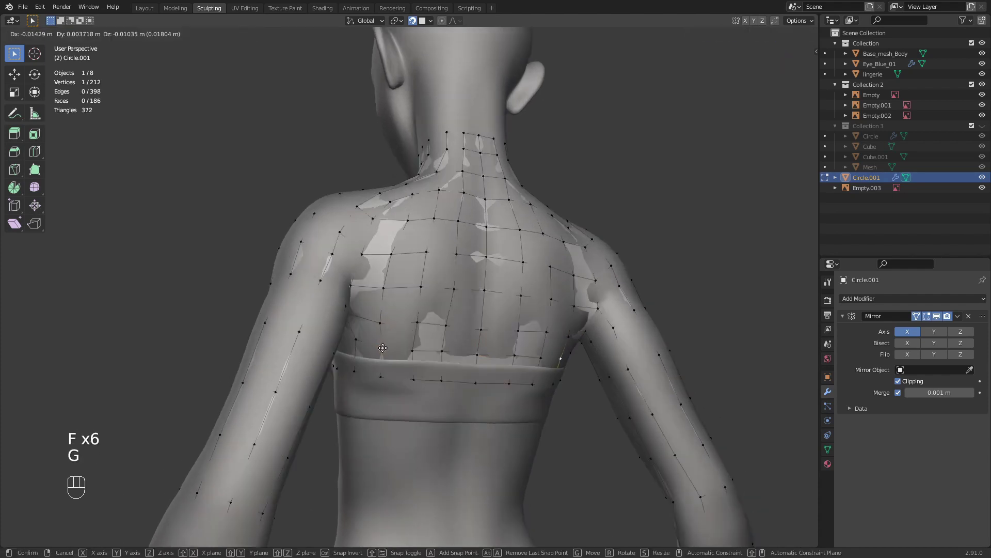
click(381, 348)
- Reposition the back vertices above the bra to align the grid rows and columns
click(381, 322)
key(g)
click(383, 319)
middle_drag(383, 318, 399, 293)
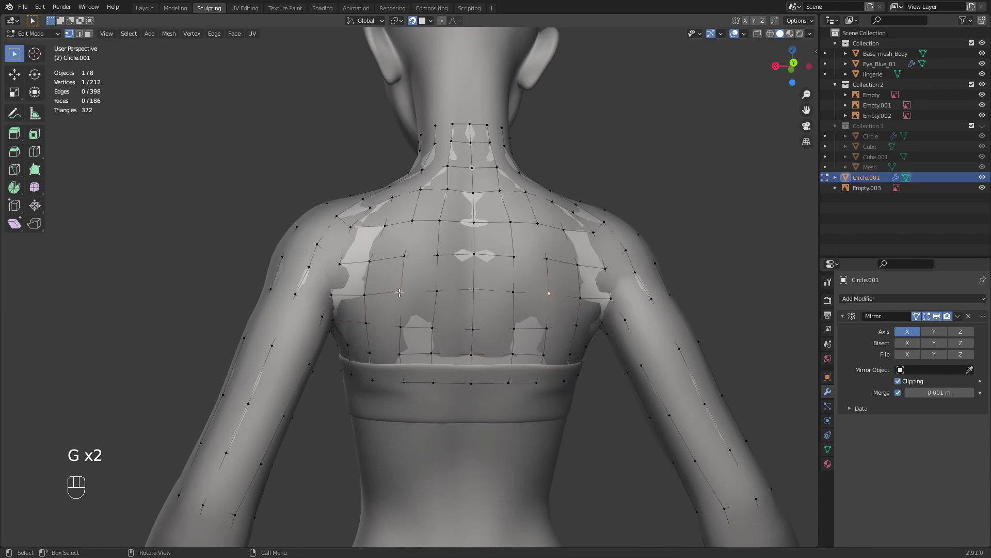
click(400, 326)
key(g)
click(402, 326)
ctrl+middle_drag(402, 326, 407, 389)
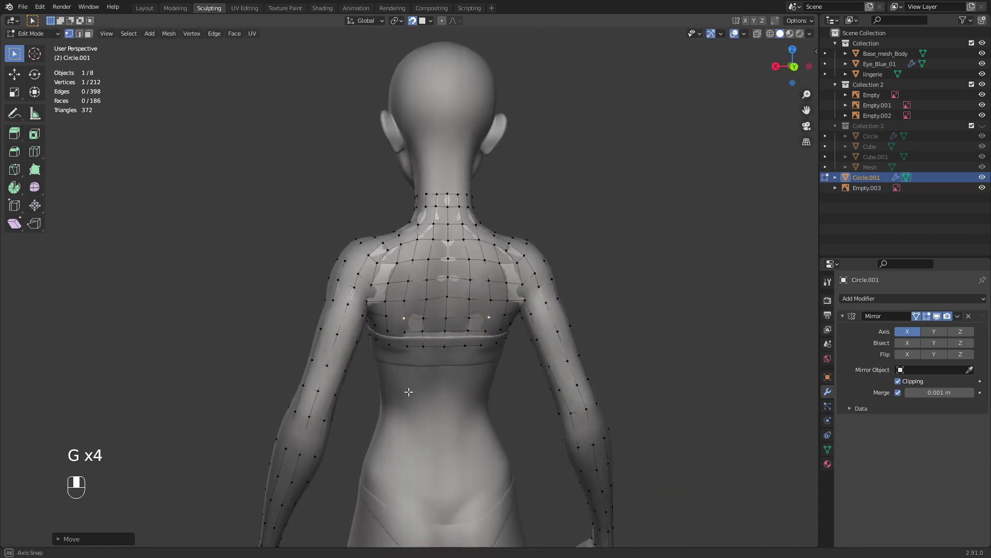
- Extrude a vertex downward in front of the armpit, fill the adjoining face and adjust the neighbouring vertex
key(alt+a)
mouse_move(408, 310)
middle_down()
mouse_move(419, 337)
mouse_move(425, 310)
middle_up()
middle_drag(437, 381, 436, 335)
middle_drag(403, 356, 345, 363)
ctrl+middle_drag(372, 356, 384, 310)
mouse_move(491, 259)
middle_down()
mouse_move(532, 276)
mouse_move(496, 268)
middle_up()
mouse_move(419, 319)
middle_down()
mouse_move(409, 303)
mouse_move(405, 319)
mouse_move(411, 307)
middle_up()
click(396, 294)
key(e)
click(376, 319)
shift+click(405, 323)
key(f)
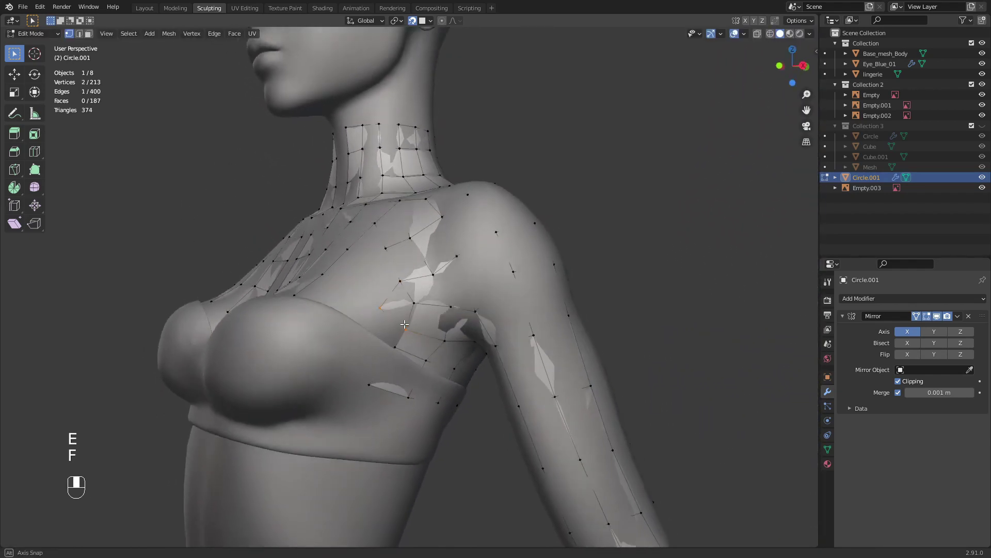
click(409, 316)
key(g)
click(411, 315)
- Extrude the front vertex of the side grid down over the bra in two segments and fill the adjoining faces
click(383, 299)
key(e)
click(370, 317)
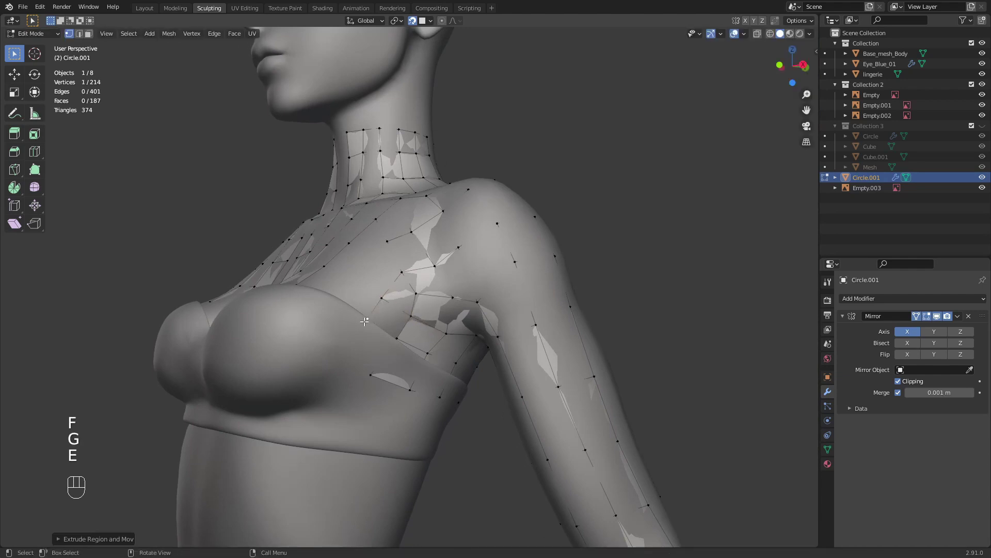
key(e)
click(350, 356)
key(f)
key(f)
key(f)
- Extrude a vertex between the front chest grid and the armpit and fill the face next to it
middle_drag(397, 313, 425, 325)
key(alt+a)
key(e)
click(401, 333)
shift+click(379, 310)
key(f)
- Extrude the outermost chest column downward in two segments and fill the faces joining it to the fourth column
key(alt+a)
click(446, 336)
key(e)
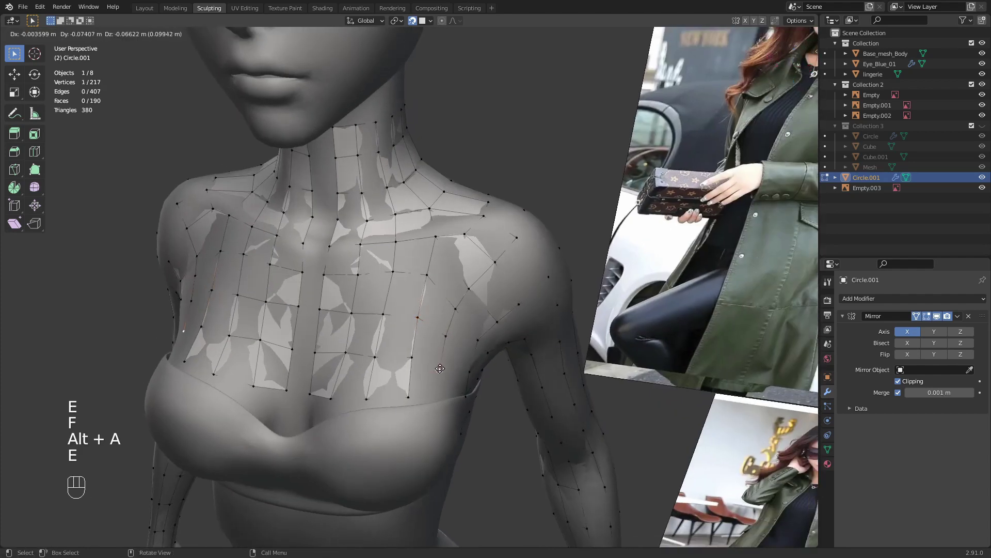
click(432, 399)
shift+click(419, 318)
key(f)
key(f)
key(f)
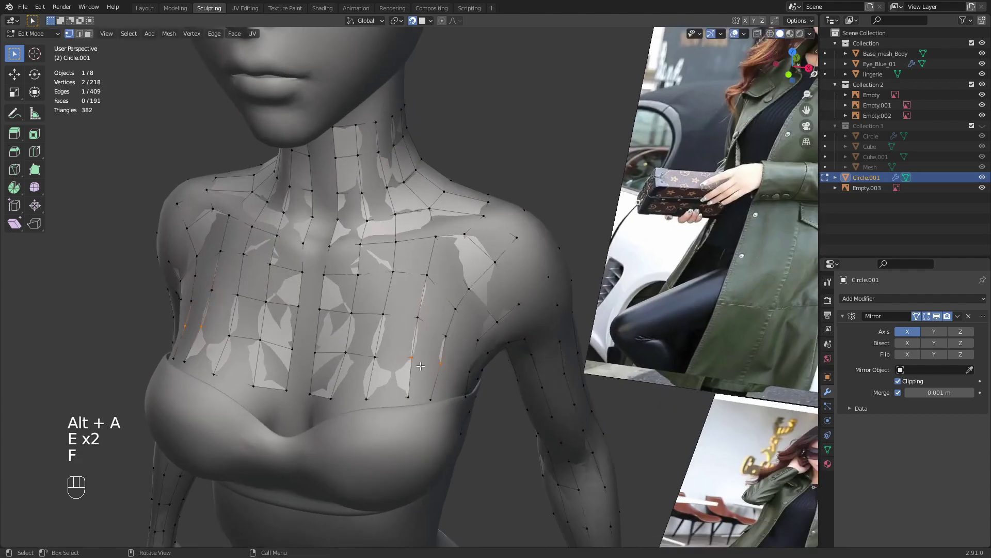
- Move the outer chest vertex along the bra's upper edge into line with its neighbours
middle_drag(405, 368, 374, 366)
key(g)
click(333, 353)
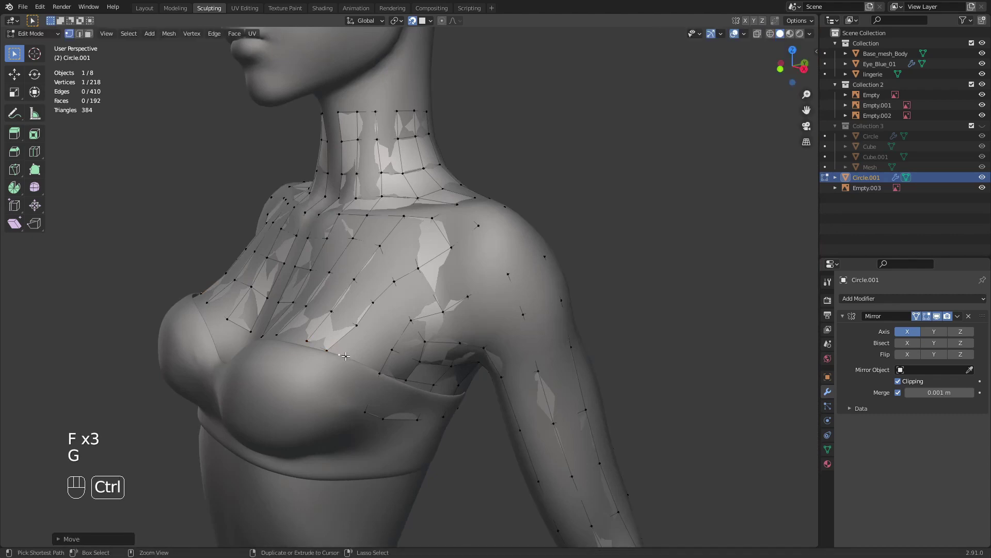
- Undo the last vertex move, and reposition the outer chest column's lower vertices beside the bra's upper edge, filling the adjoining face
key(ctrl+z)
key(g)
click(340, 350)
key(g)
click(341, 359)
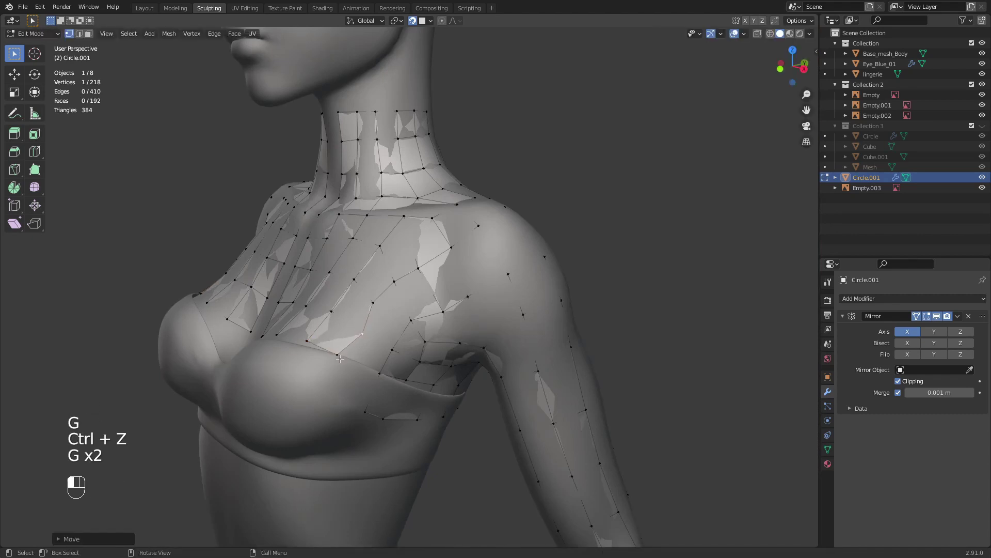
key(g)
click(357, 336)
key(g)
click(359, 333)
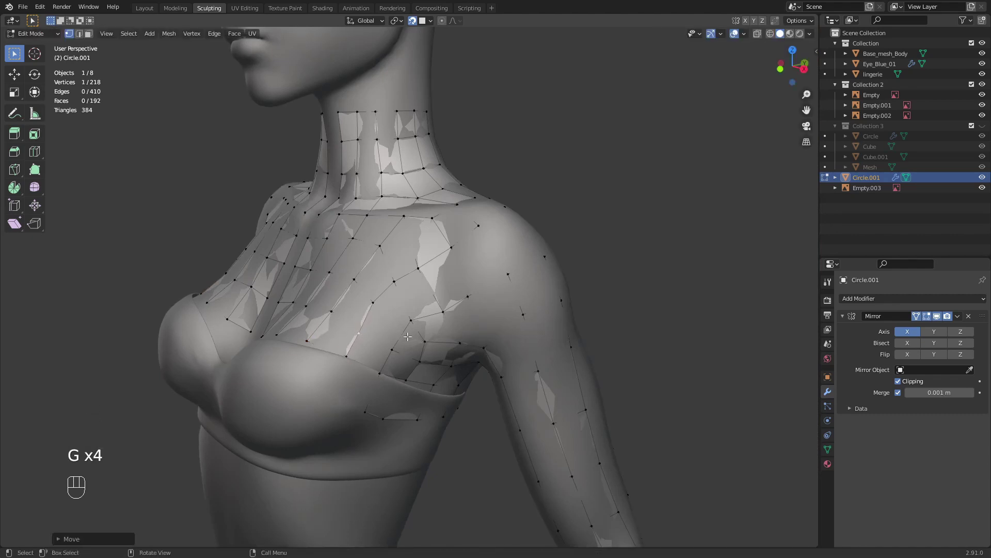
middle_drag(396, 362, 544, 274)
key(alt+a)
middle_drag(445, 301, 452, 320)
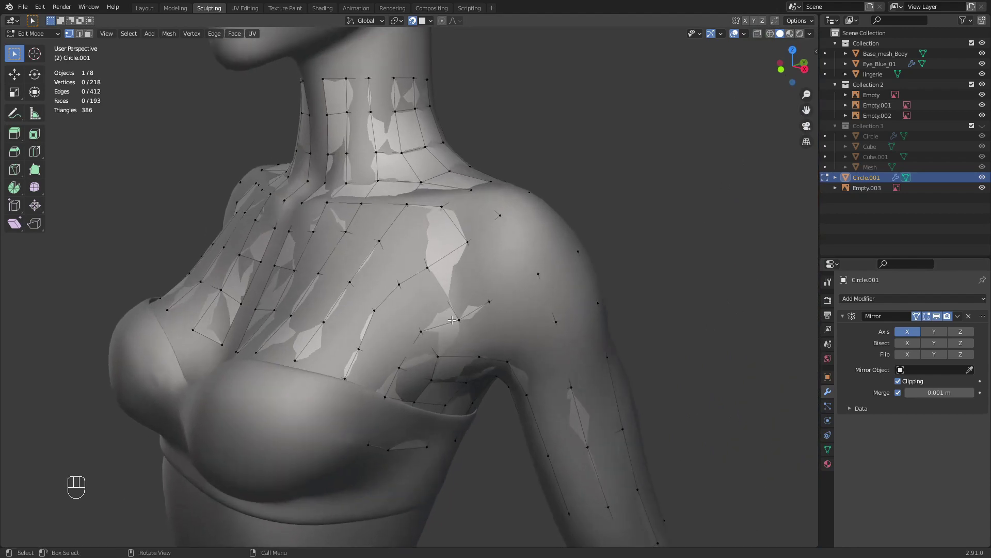
middle_drag(394, 344, 446, 354)
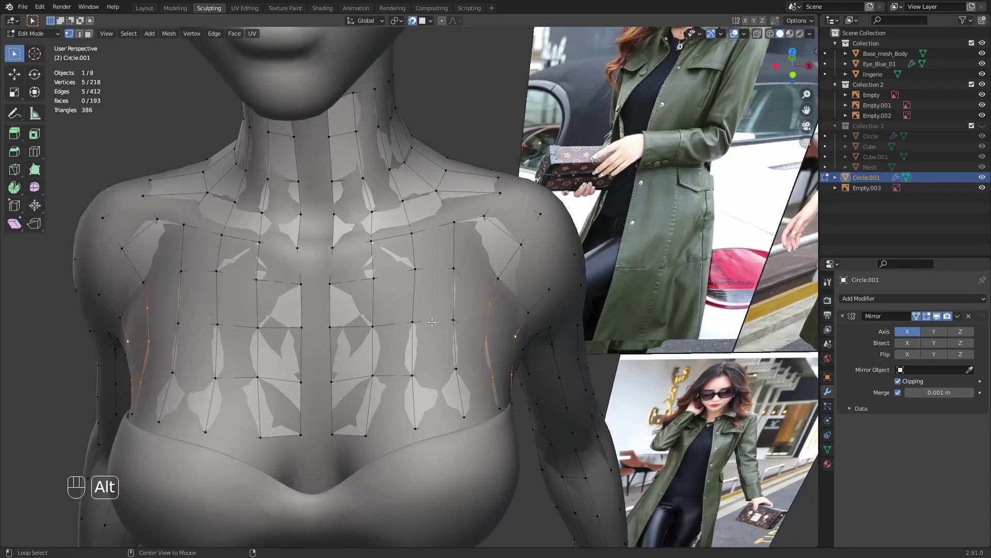
middle_drag(466, 320, 396, 323)
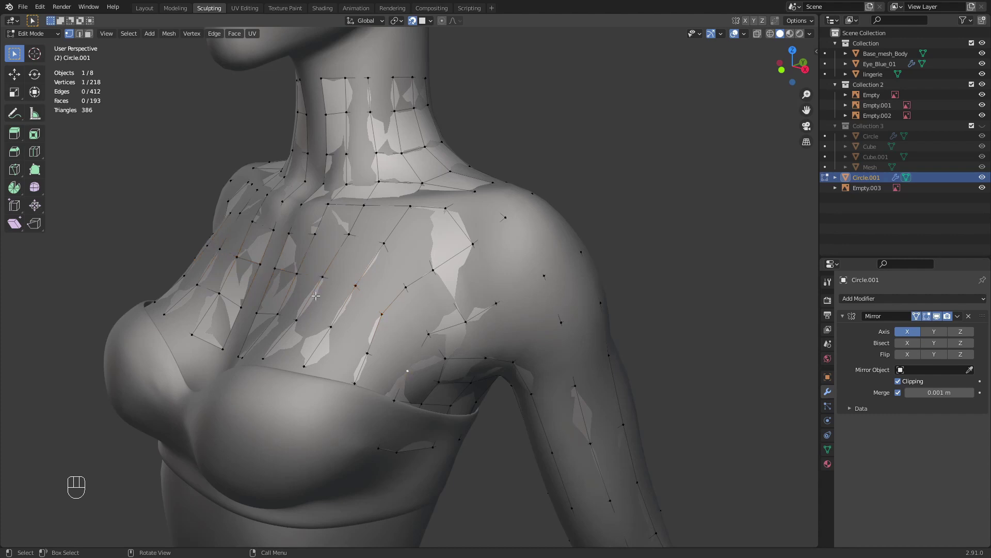
middle_drag(315, 295, 387, 349)
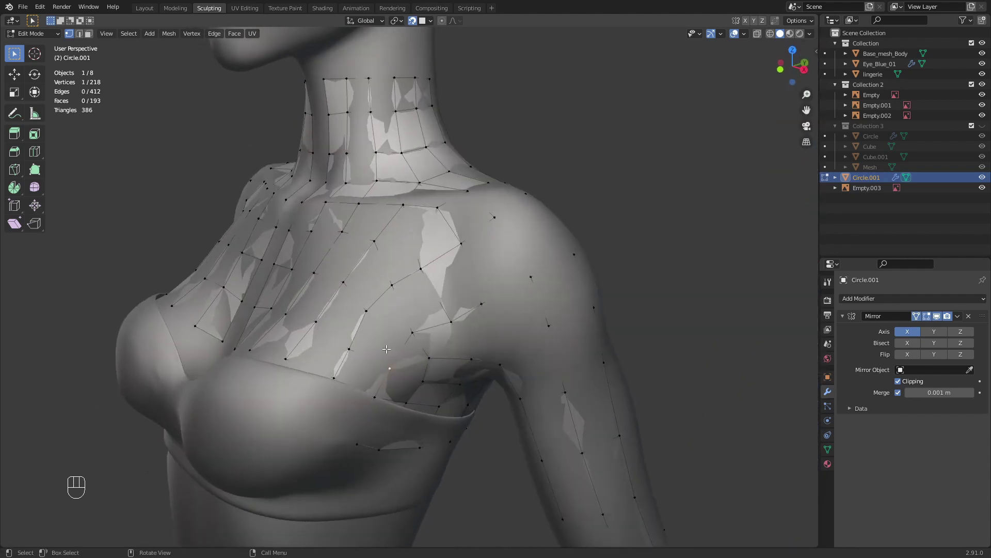
key(e)
click(384, 342)
key(x)
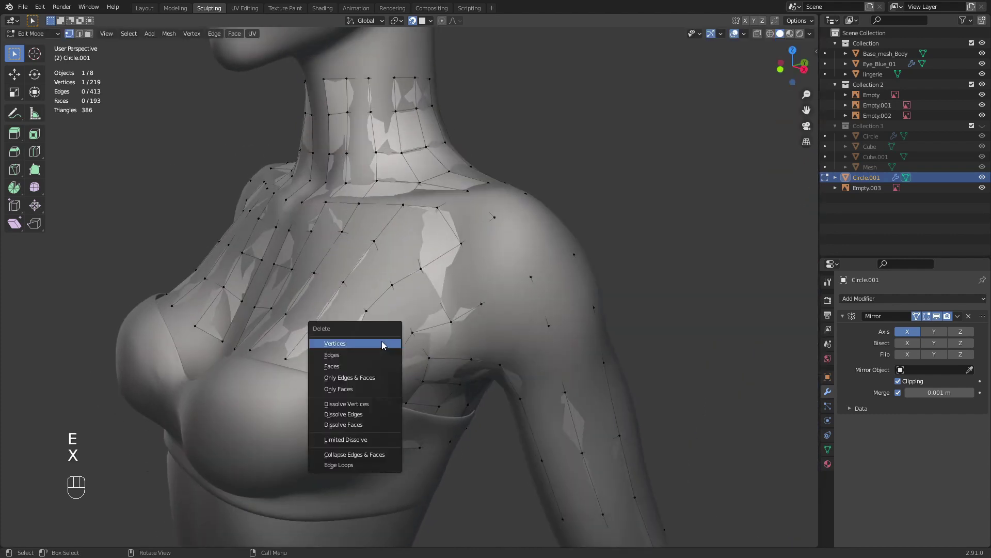
click(384, 342)
- Try closing the gap in front of the armpit with a loop cut, an extruded vertex and new faces
key(ctrl+r)
click(371, 364)
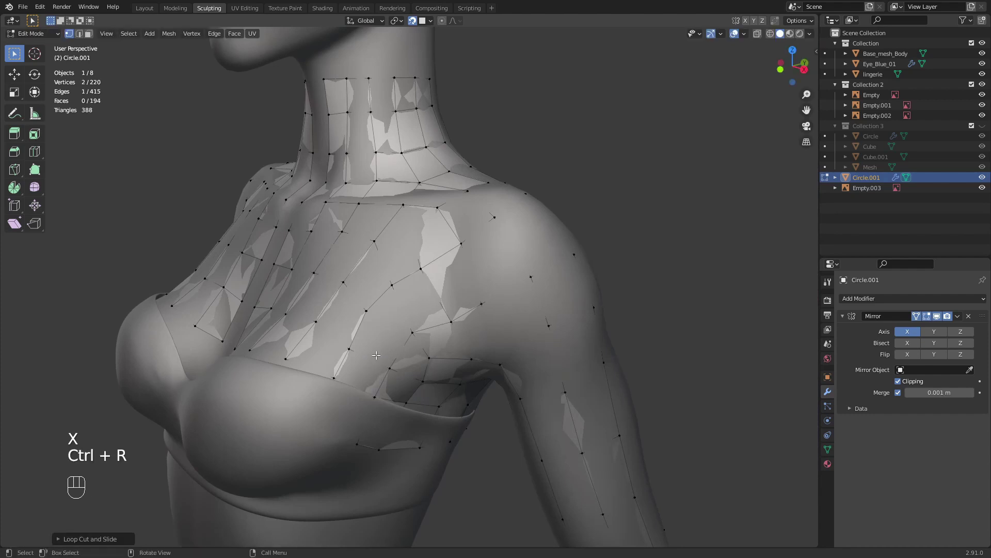
key(e)
click(384, 332)
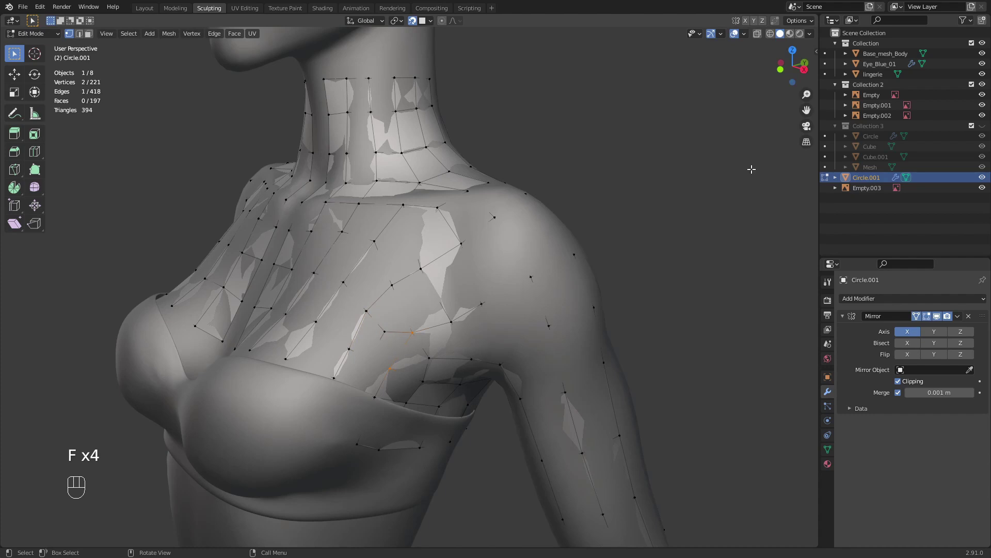
- Hide the body mesh and undo the loop cut, extrusion and faces added in front of the armpit
click(982, 53)
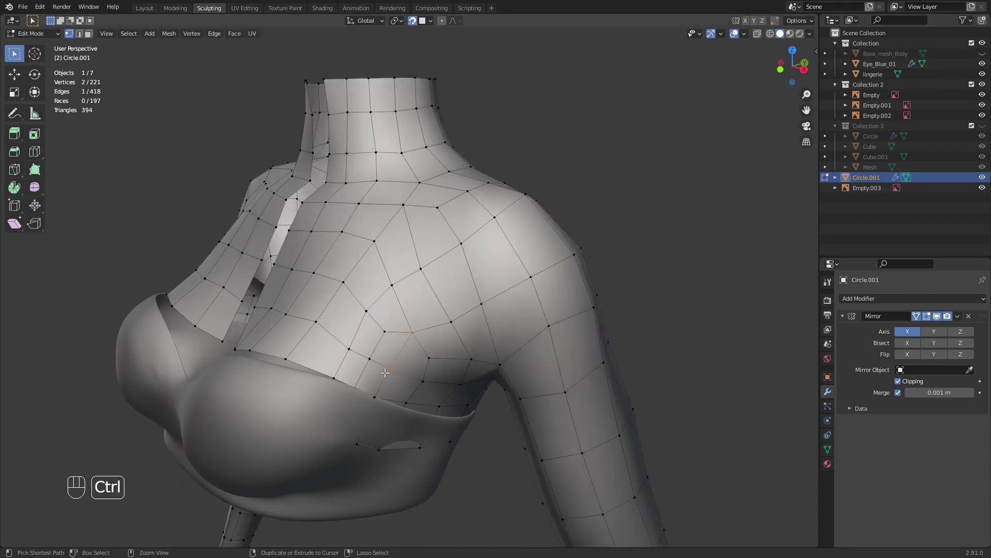
key(ctrl+z)
key(ctrl+z)
key(ctrl+z)
key(ctrl+z)
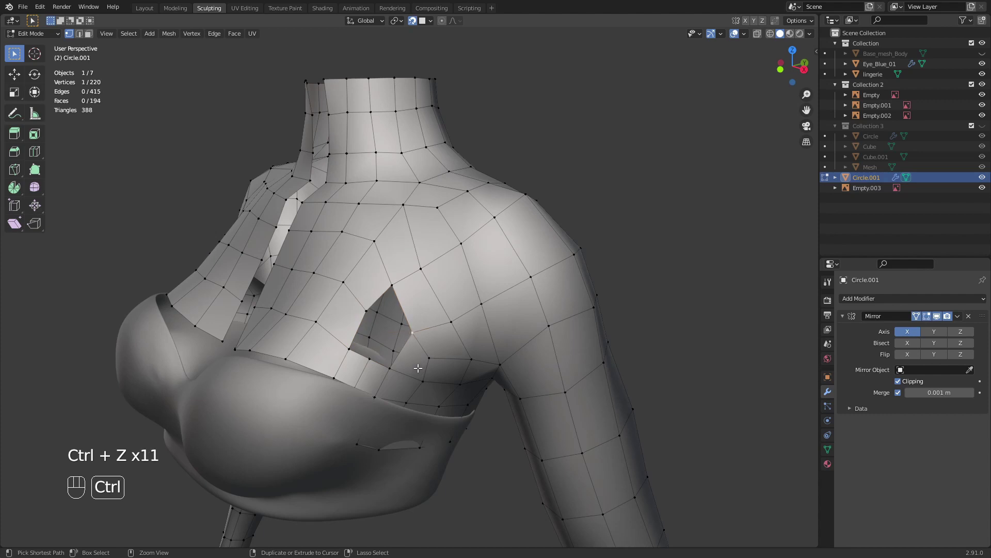
- Dissolve the horizontal edge loop across the middle of the chest and show the body mesh again
middle_drag(421, 346, 368, 311)
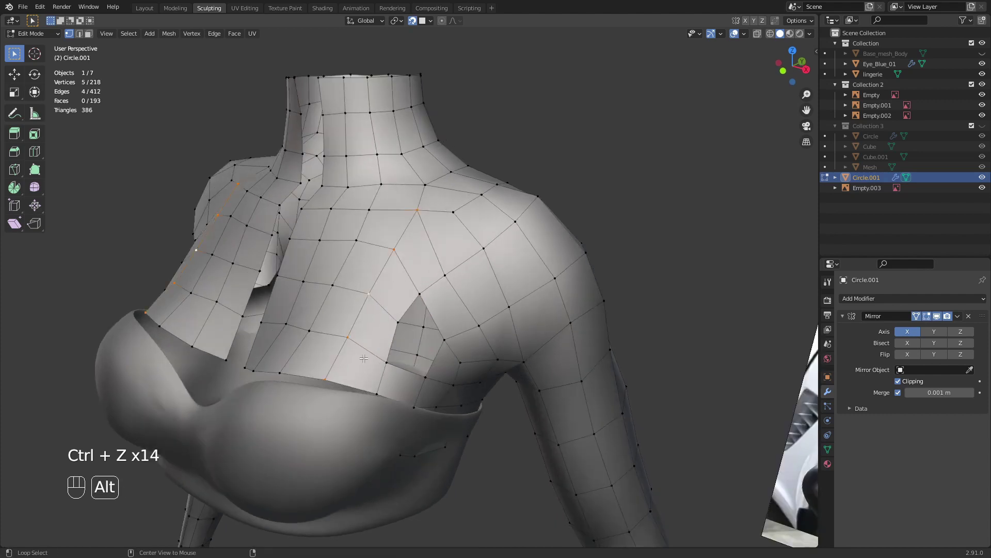
middle_drag(352, 398, 411, 314)
key(x)
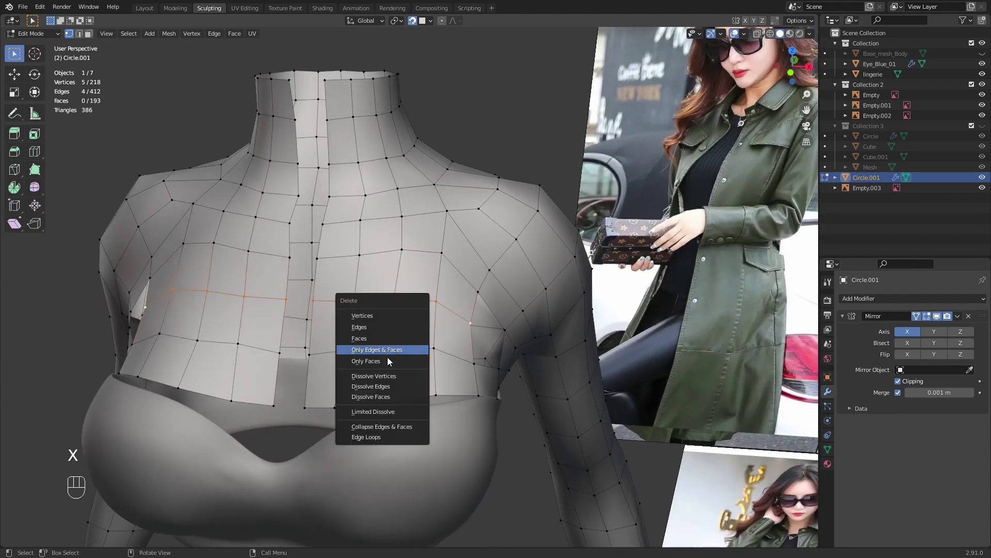
click(388, 387)
middle_drag(388, 387, 390, 377)
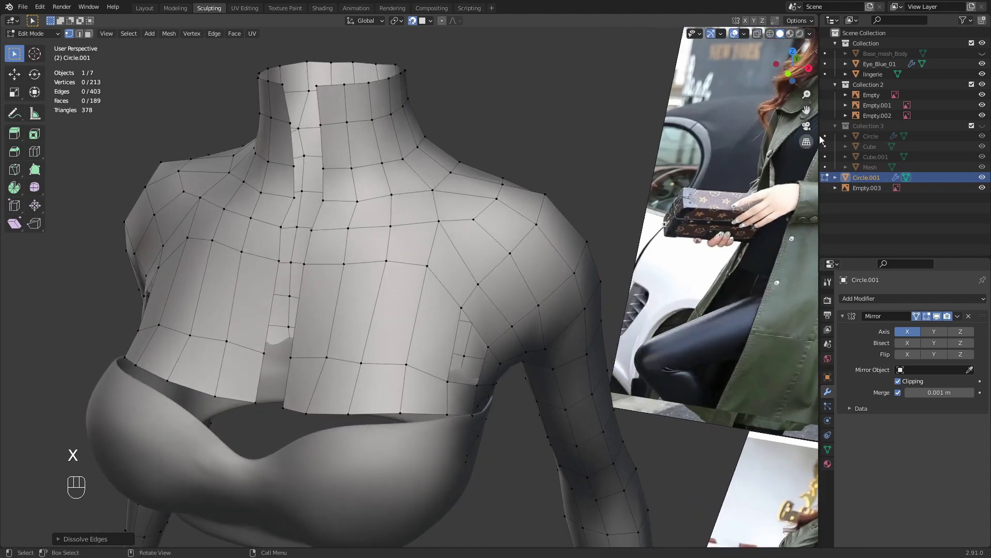
click(982, 53)
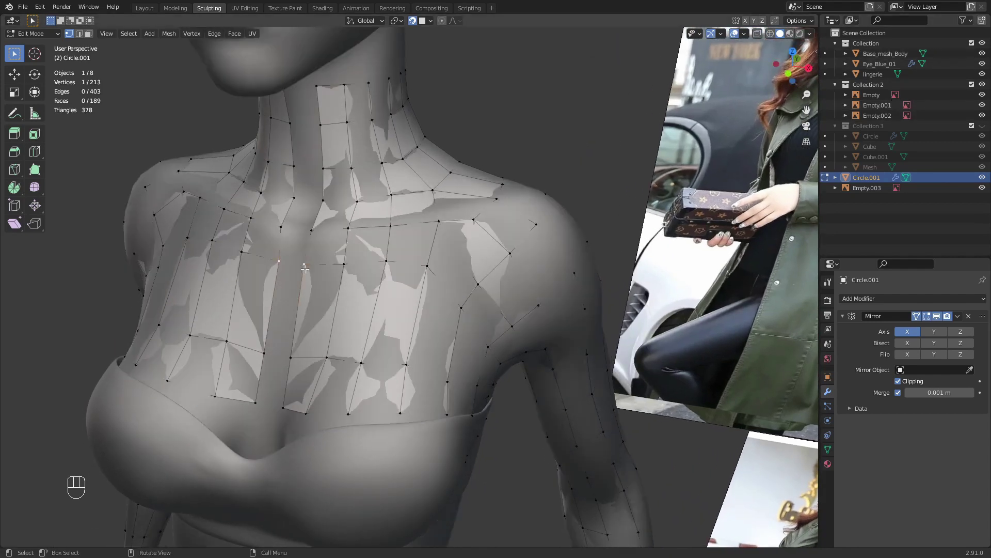
- Move the three innermost vertices of the row below the collarbone downward to even out the chest grid
key(g)
click(300, 292)
click(343, 265)
key(g)
click(339, 291)
click(387, 264)
key(g)
click(377, 294)
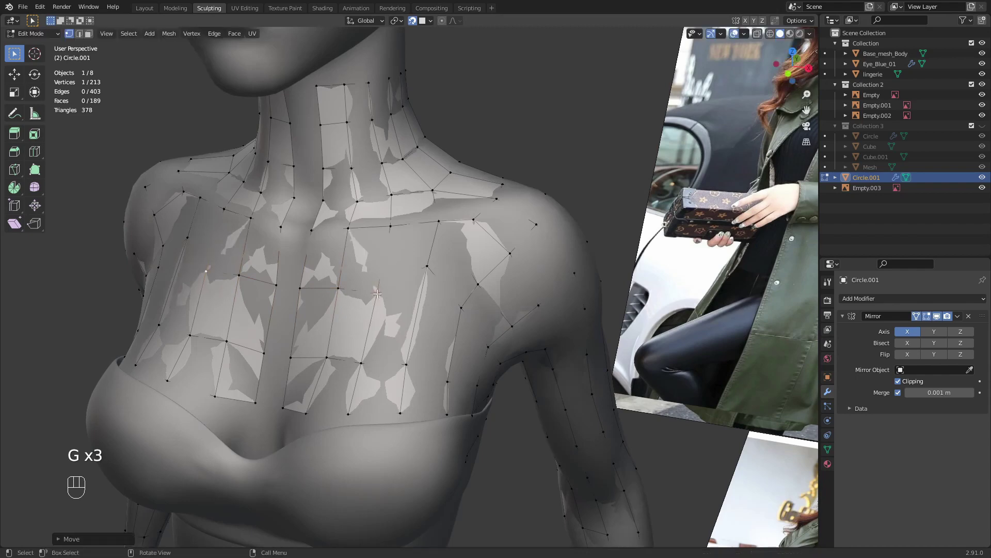
- Lower the outer vertices of the upper chest row to match and fill the face between the outer column and armpit
click(426, 271)
key(g)
click(418, 304)
middle_drag(418, 304, 397, 301)
key(g)
click(400, 305)
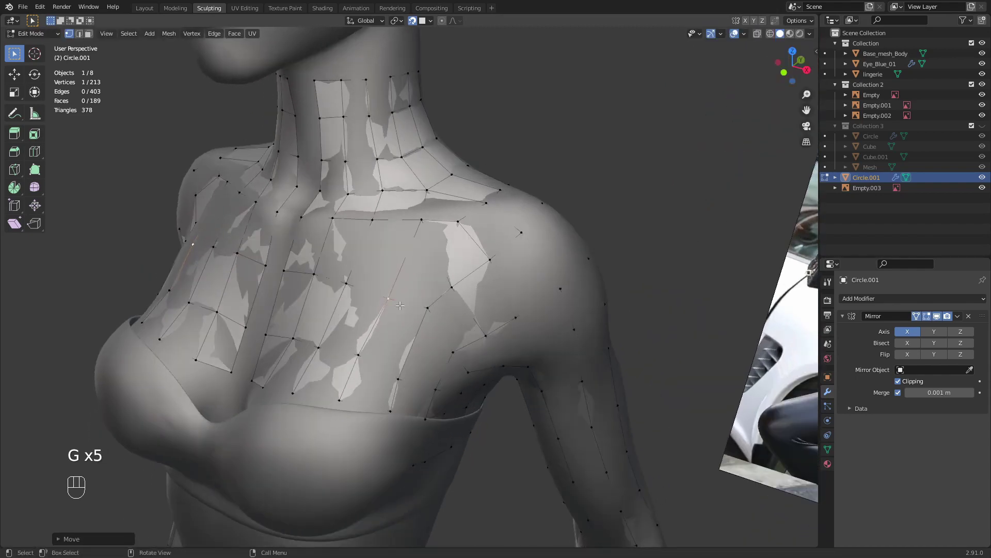
key(g)
click(431, 331)
key(f)
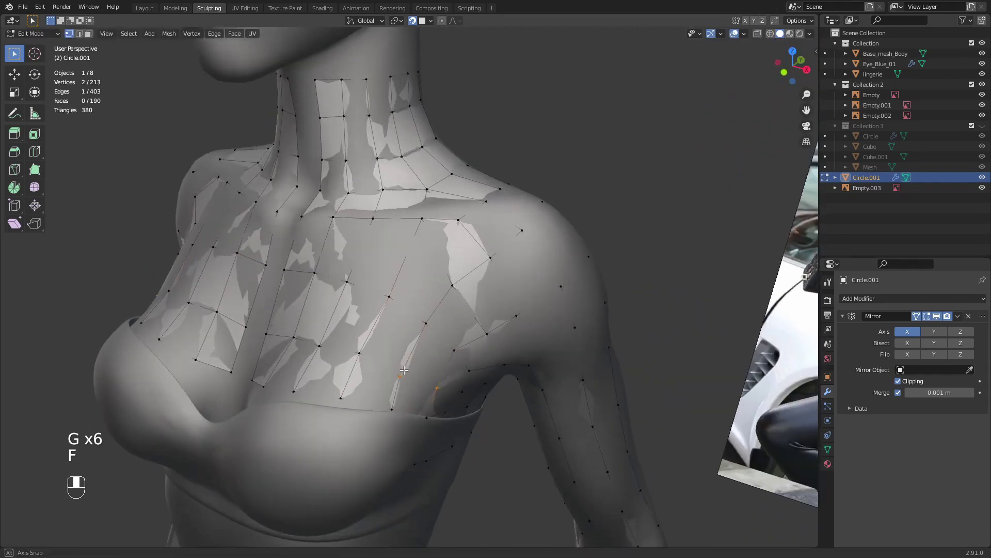
- Raise the outer vertices of the lower chest row slightly to even out their spacing
middle_drag(424, 327, 439, 362)
key(g)
click(404, 354)
key(g)
click(407, 346)
click(434, 367)
key(g)
click(441, 360)
- Raise the second and innermost vertices of the lower chest row into line with the outer ones
click(401, 372)
key(g)
click(397, 366)
click(357, 382)
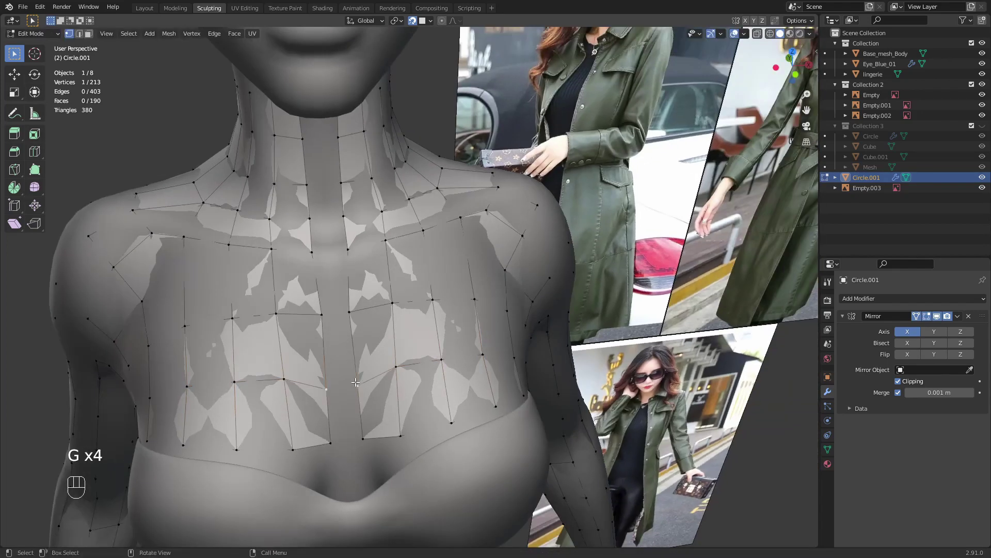
key(g)
click(358, 372)
- Examine the chest and armpit topology with the body mesh hidden, and show the body again
ctrl+middle_drag(359, 372, 372, 491)
middle_drag(436, 377, 403, 345)
key(alt+a)
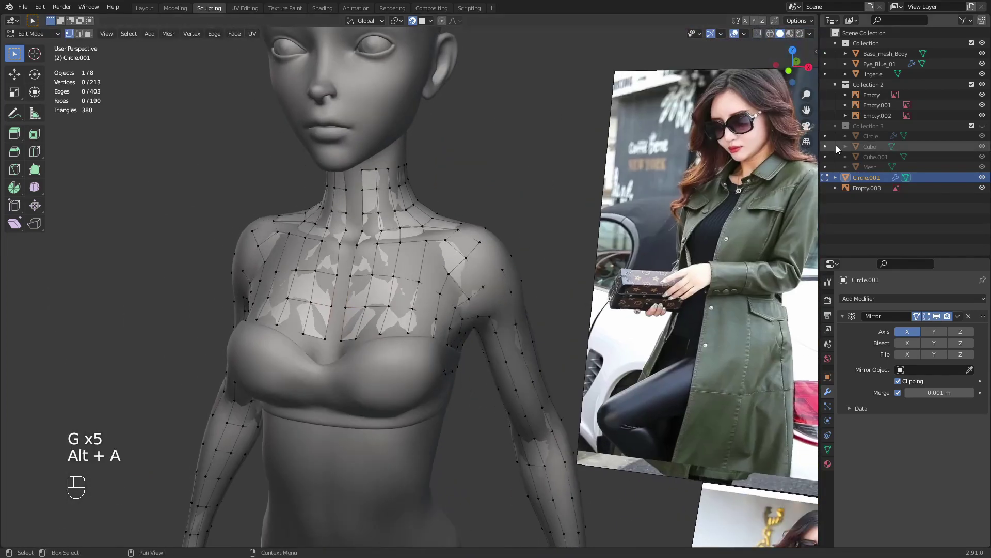
click(982, 53)
middle_drag(403, 310, 474, 327)
middle_drag(558, 294, 491, 269)
scroll(460, 312, up, 1)
click(982, 54)
- Adjust the position of the row vertex on the side of the bra below the armpit
click(470, 328)
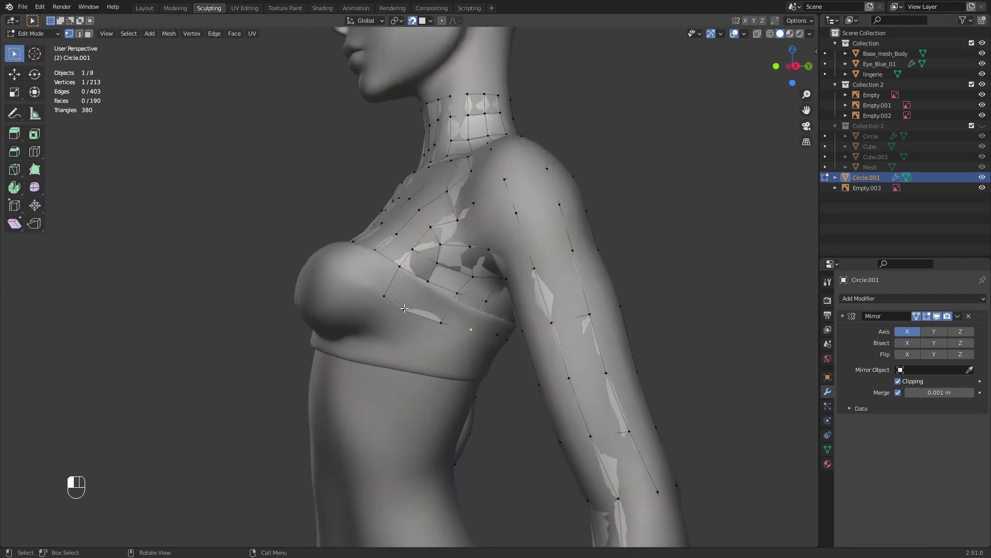
key(g)
click(413, 310)
middle_drag(413, 311, 467, 328)
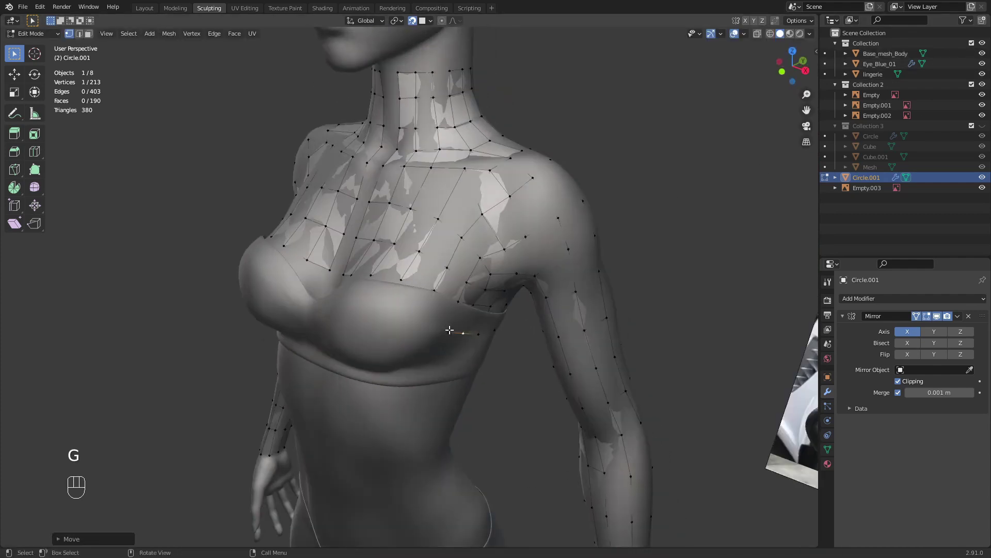
- Extrude two vertices over the bra below the chest grid and fill the face beside them
middle_drag(305, 290, 403, 282)
click(365, 299)
key(e)
click(398, 301)
key(e)
click(407, 284)
key(f)
click(404, 279)
- Continue the row across the bust with further extruded vertices and fill the faces up to the chest grid
key(e)
click(408, 319)
click(405, 281)
key(f)
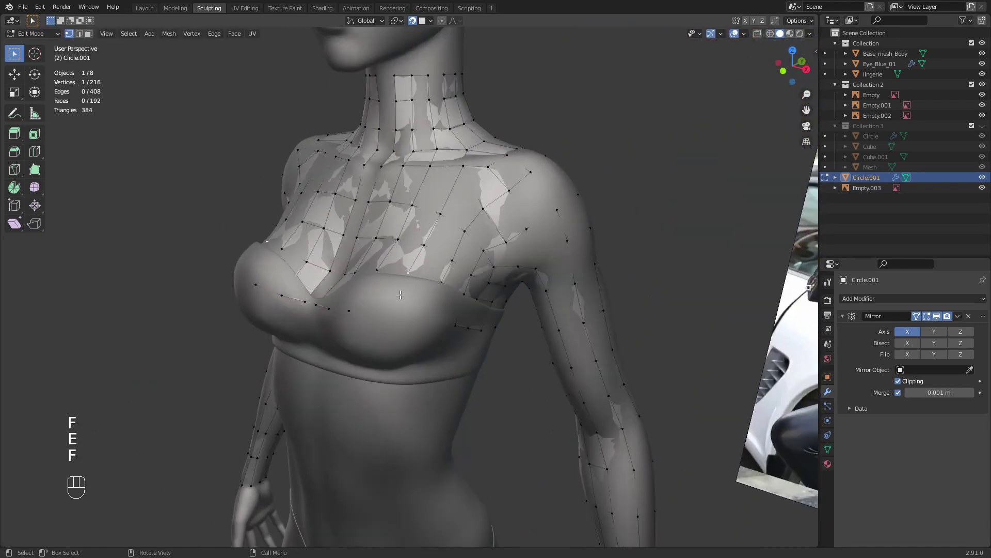
key(e)
click(404, 280)
key(f)
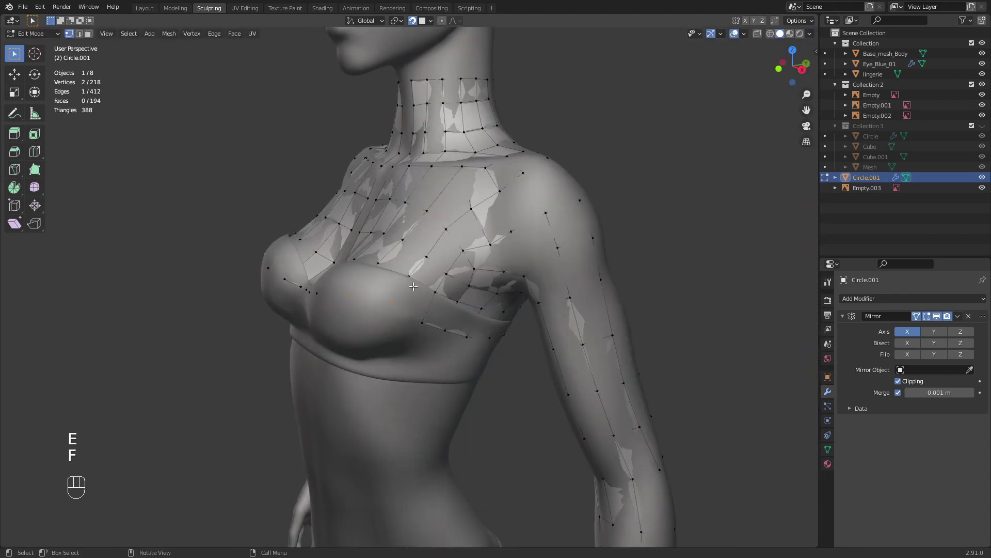
key(f)
- Nudge the outer vertex near the bra's upper edge into line with the surrounding grid
middle_drag(438, 301, 493, 268)
click(435, 287)
key(g)
click(435, 289)
alt+click(438, 314)
click(392, 227)
mouse_move(390, 230)
middle_down()
mouse_move(355, 293)
mouse_move(389, 299)
mouse_move(385, 252)
mouse_move(409, 229)
middle_up()
alt+click(400, 230)
middle_drag(396, 290, 451, 274)
middle_drag(383, 219, 385, 226)
- Extrude the innermost bust vertex straight down in three segments to the upper abdomen
click(386, 226)
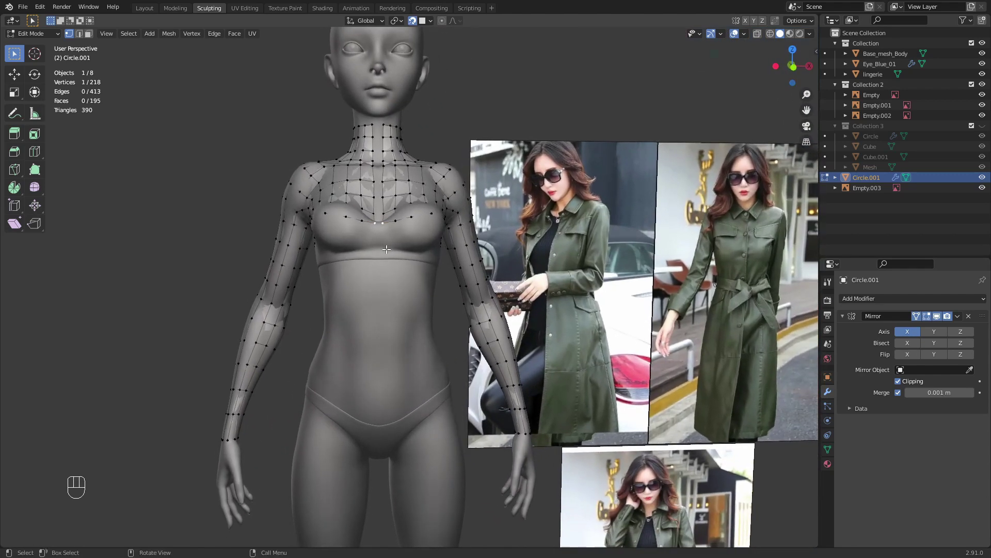
key(e)
click(385, 249)
key(e)
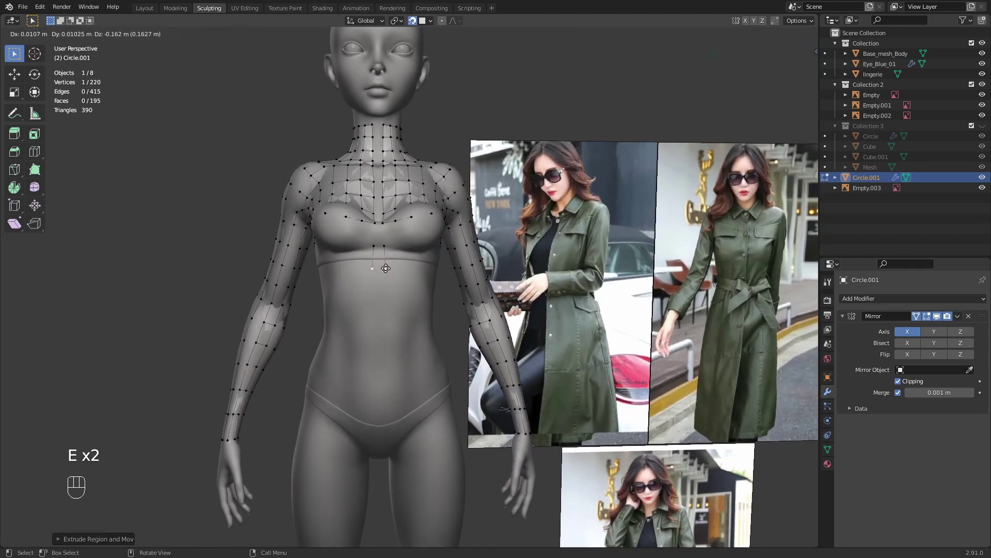
click(385, 271)
key(e)
click(384, 301)
shift+middle_drag(384, 301, 384, 253)
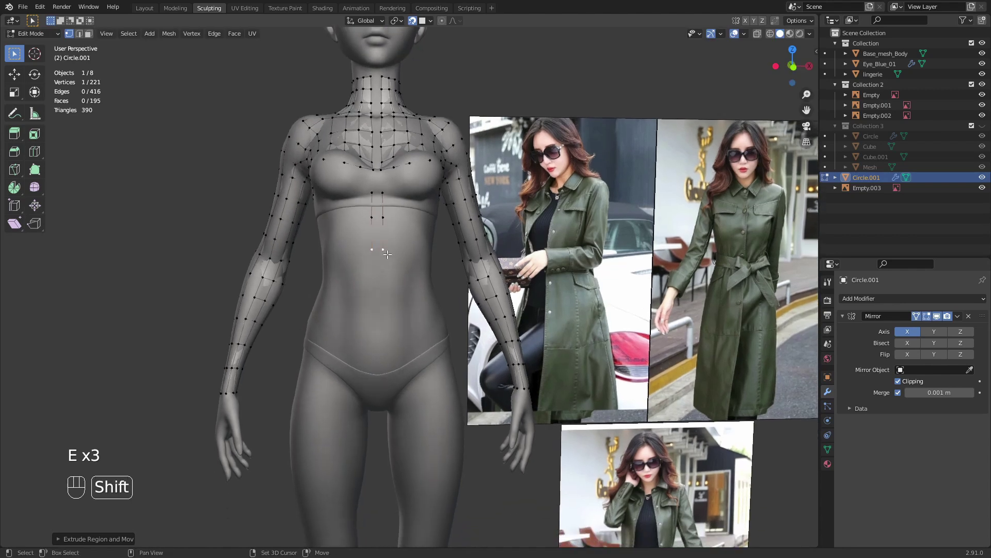
- Continue the centre column down the abdomen in four more segments, ending at the panty's upper edge
key(e)
click(383, 277)
key(e)
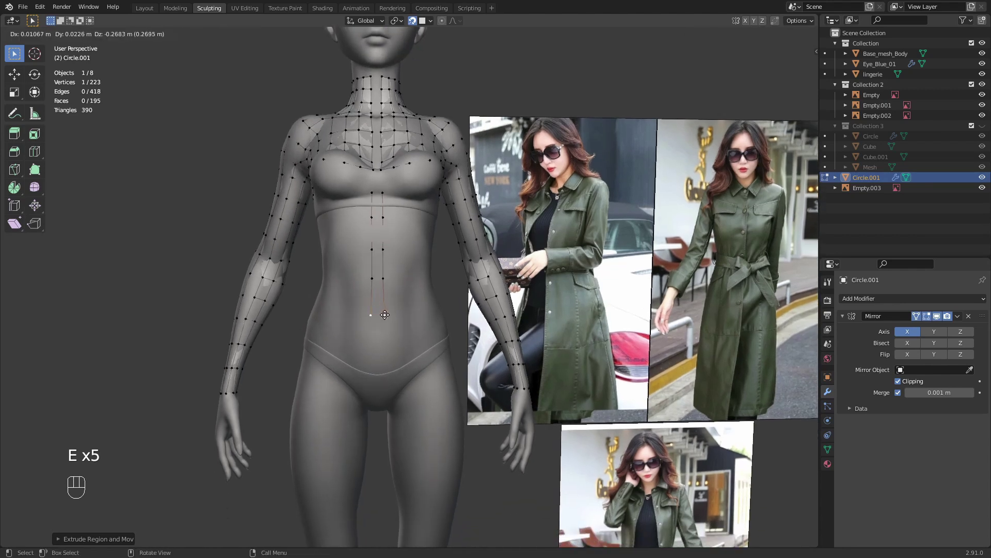
click(384, 310)
shift+middle_drag(385, 310, 405, 284)
key(e)
click(386, 292)
key(e)
click(385, 315)
- Extrude the second bust vertex down in three segments level with the centre column's vertices
click(390, 202)
middle_drag(390, 238, 401, 223)
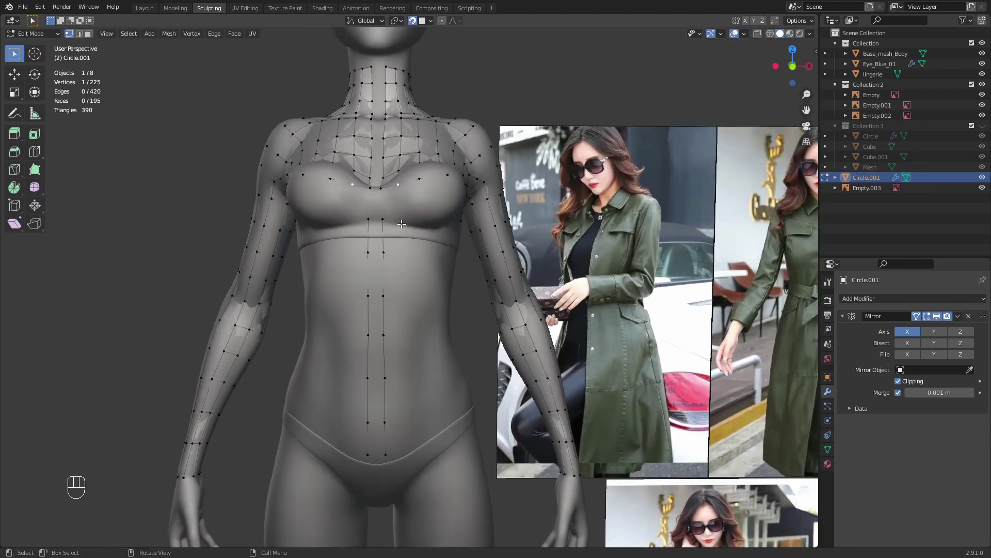
key(e)
click(398, 219)
key(e)
click(398, 252)
key(e)
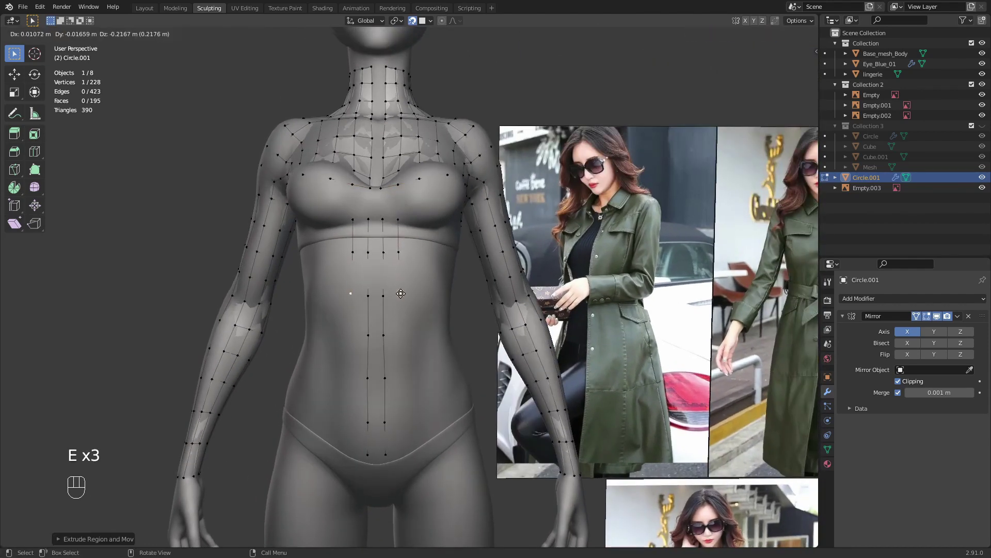
click(400, 293)
- Extend the second column down in four more segments beside the centre column to the panty's upper edge
key(e)
click(401, 334)
key(e)
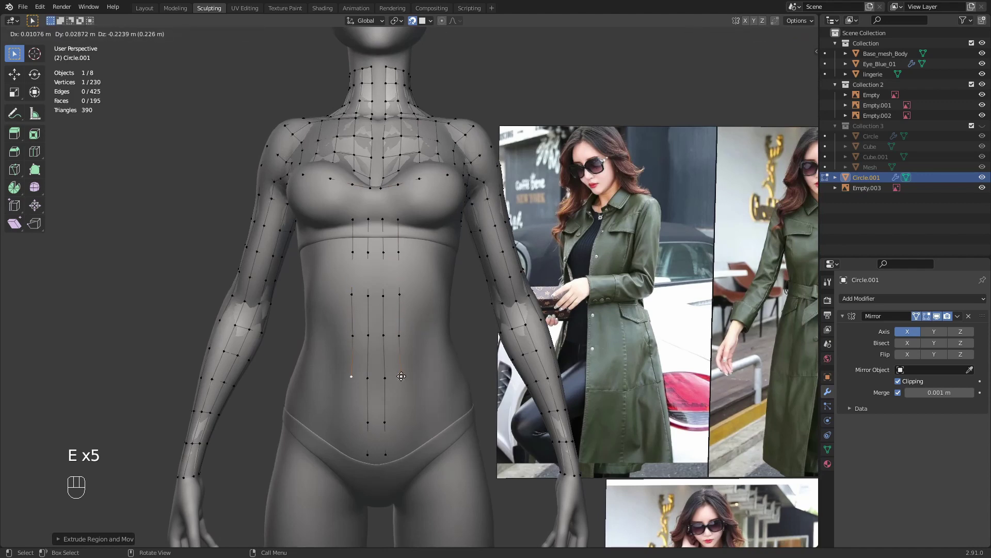
click(401, 375)
middle_drag(401, 376, 392, 369)
key(e)
click(396, 420)
key(e)
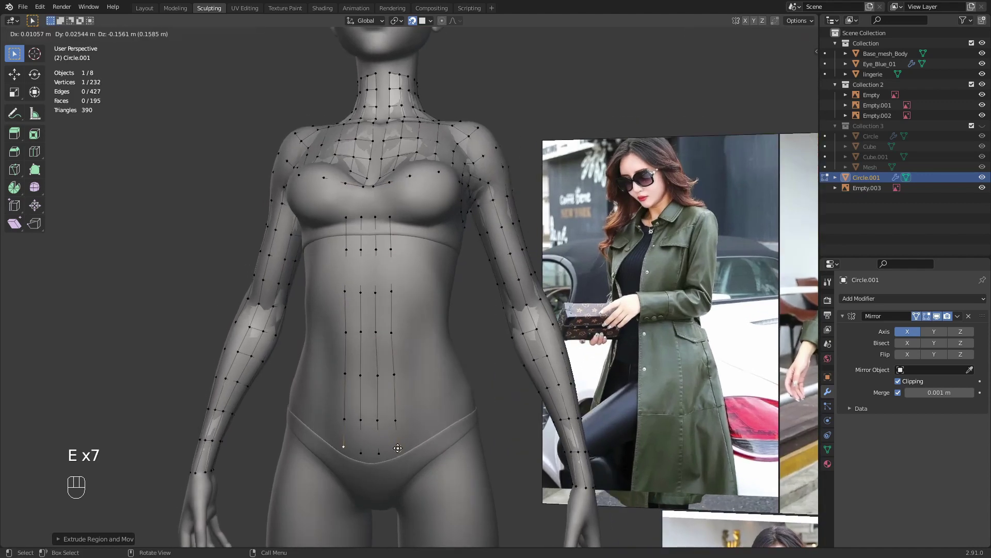
click(396, 449)
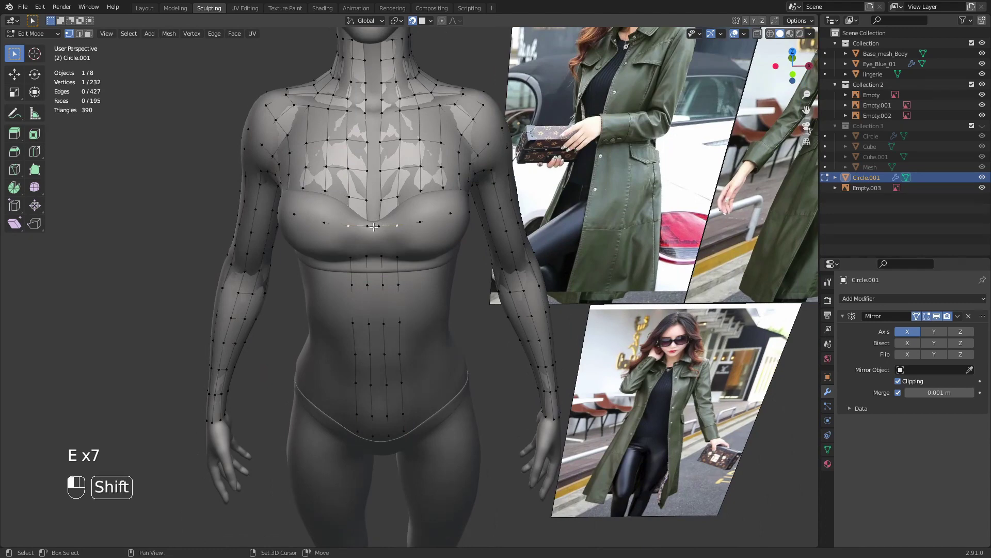
- Fill the faces between the centre and second columns from the bust down to the panty's edge
key(f)
key(f)
key(f)
key(f)
key(f)
mouse_move(428, 299)
middle_down()
mouse_move(407, 276)
mouse_move(409, 293)
middle_up()
key(f)
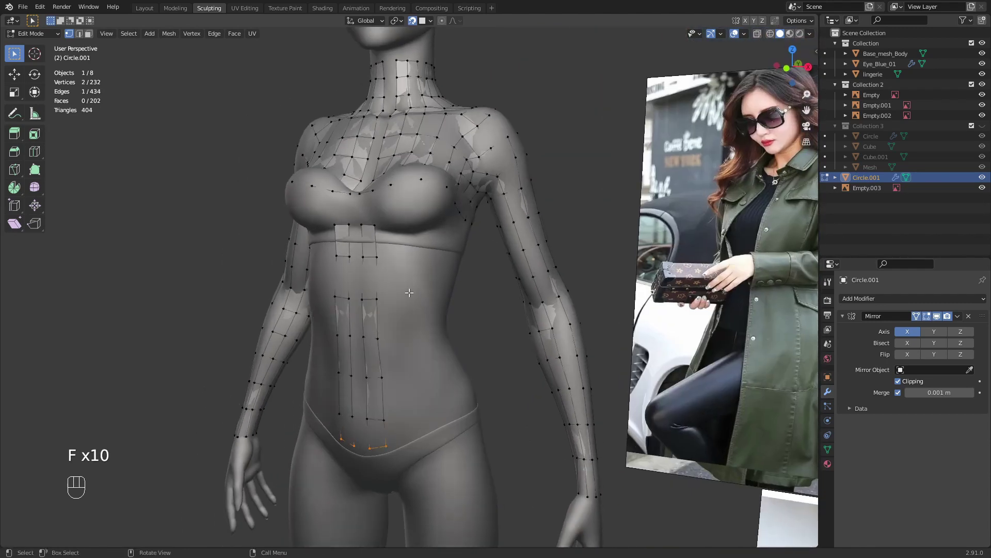
- Extrude the third bust vertex down in three segments, level with the second column's upper vertices
mouse_move(390, 197)
middle_down()
mouse_move(399, 193)
mouse_move(398, 206)
middle_up()
key(e)
click(400, 226)
key(e)
click(396, 240)
key(e)
click(395, 279)
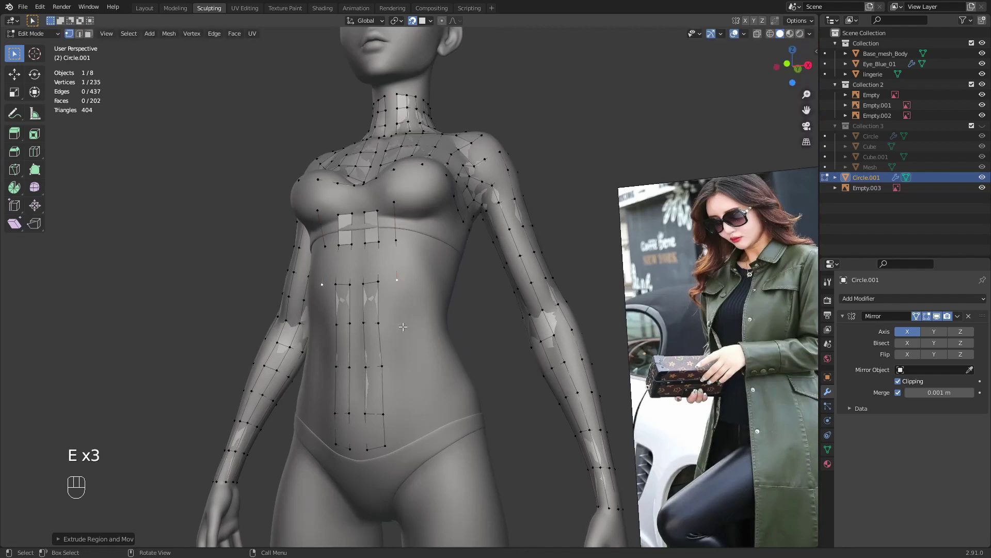
- Continue the third column down the abdomen in four more segments to the panty's upper edge
key(e)
click(402, 327)
key(e)
click(402, 391)
key(e)
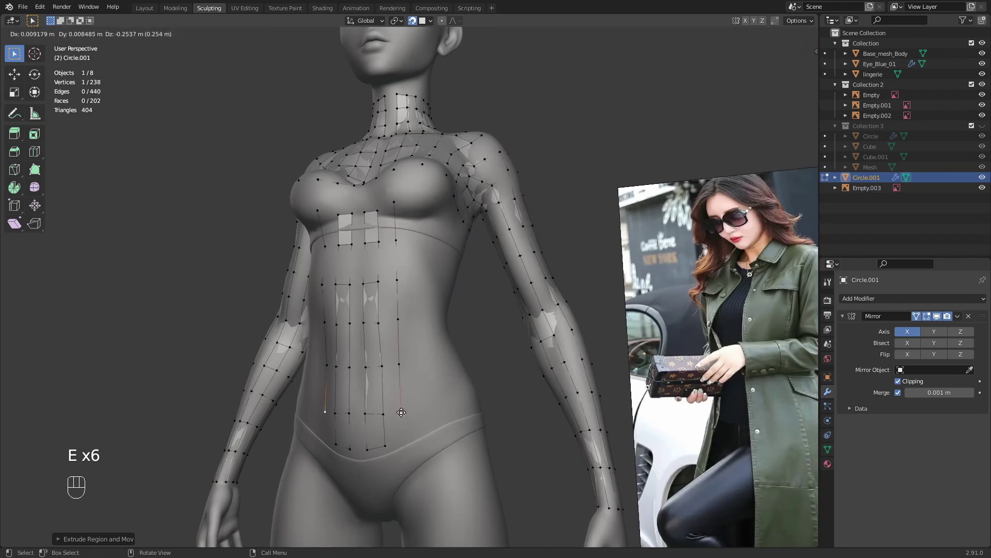
click(401, 413)
key(e)
click(402, 441)
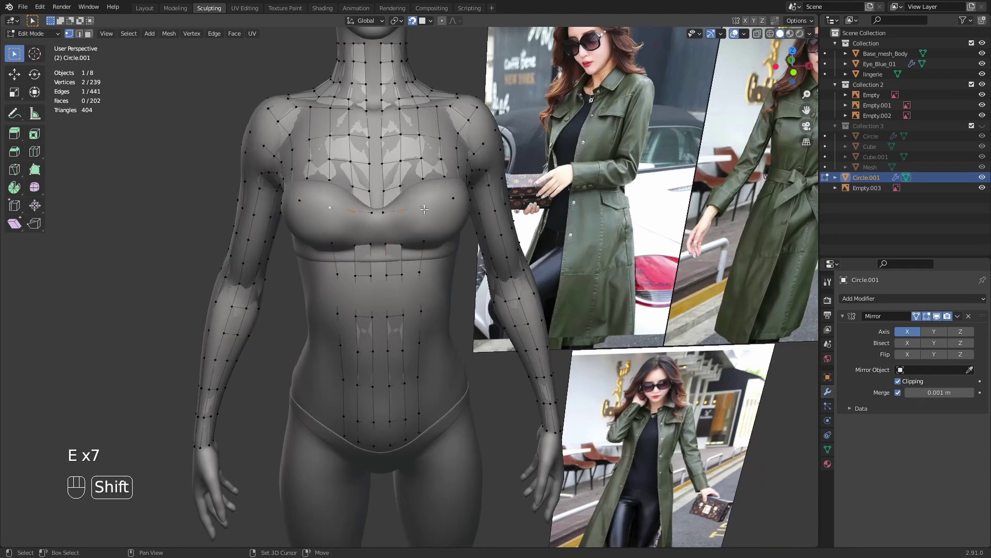
- Fill the faces between the second and third columns from the bust down to the panty's edge
key(f)
key(f)
key(f)
key(f)
key(f)
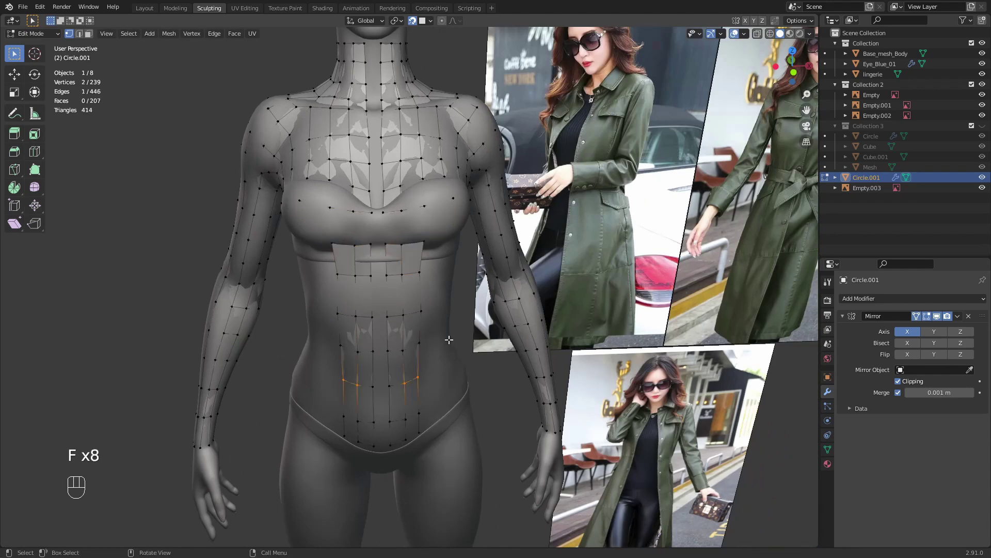
key(f)
key(f)
key(f)
- Extrude the fourth bust vertex down in three segments over the underbust and upper abdomen, level with the third column
middle_drag(448, 339, 306, 269)
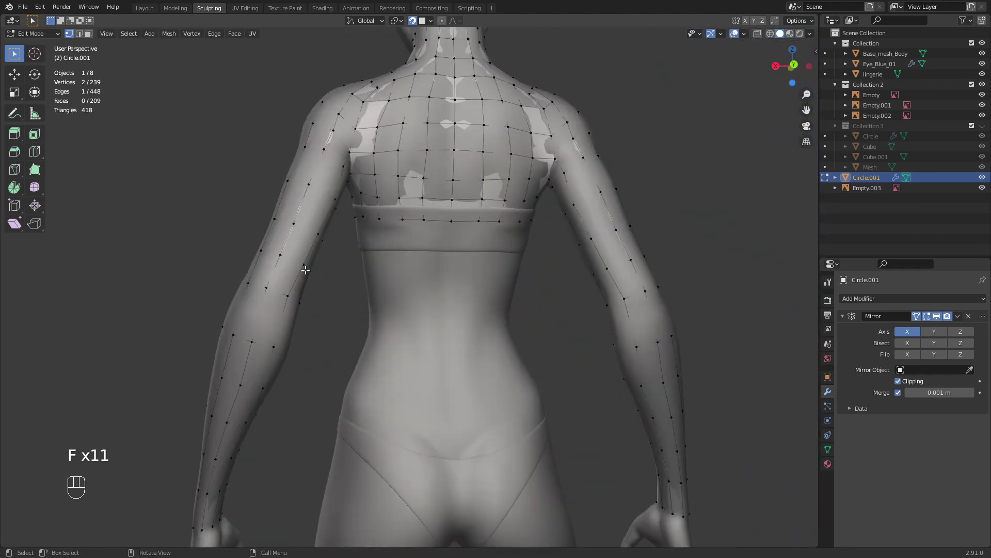
click(442, 219)
middle_drag(446, 235, 562, 268)
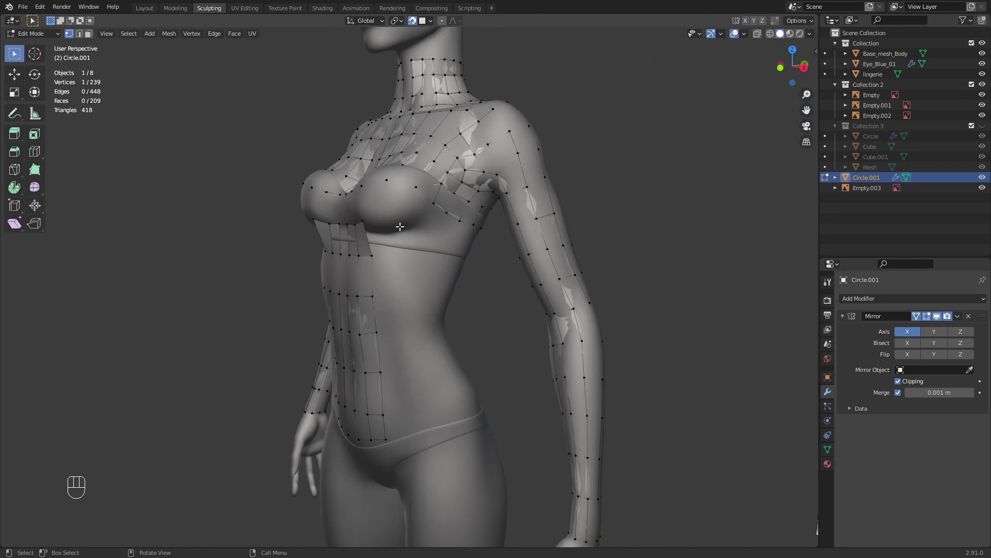
middle_drag(400, 226, 414, 207)
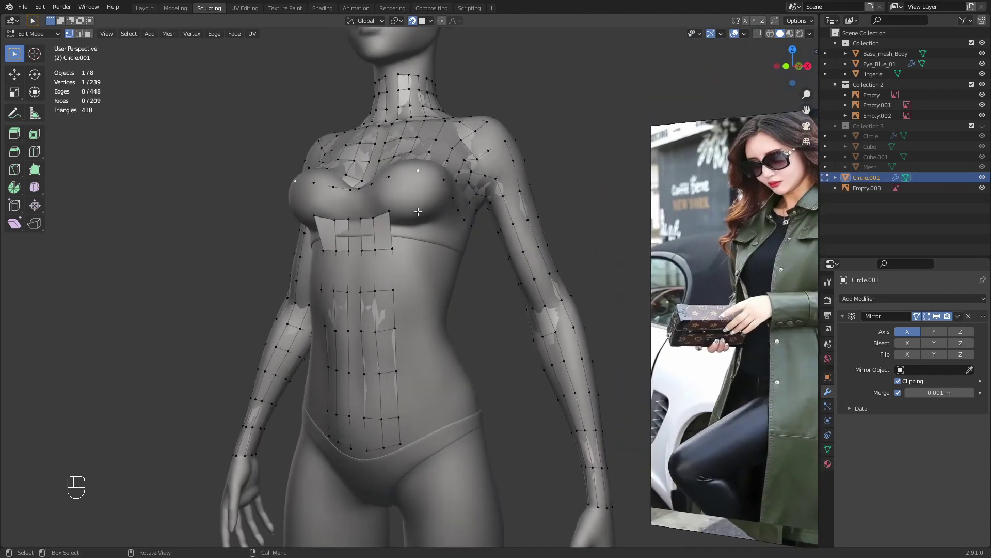
key(e)
click(418, 208)
key(e)
click(419, 246)
middle_drag(420, 253, 400, 262)
key(e)
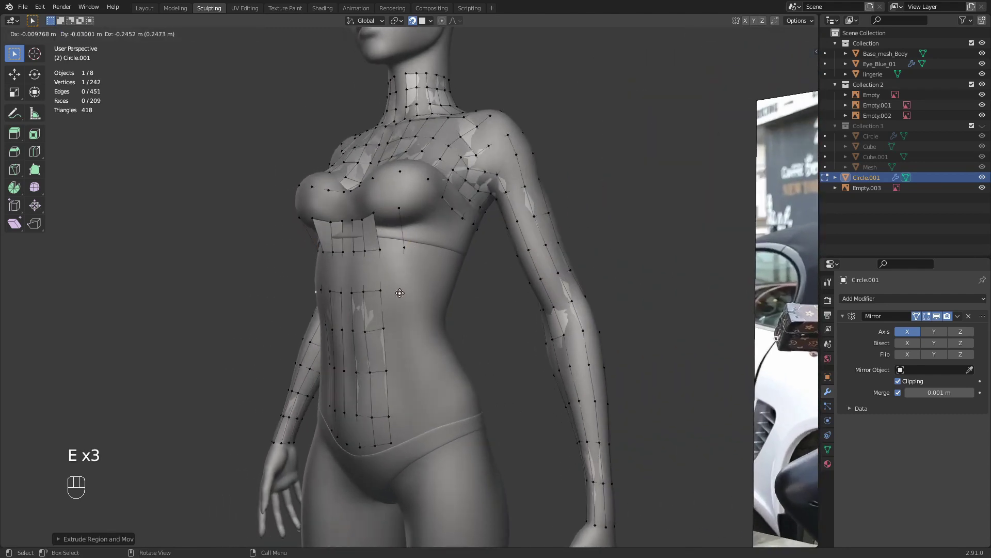
click(401, 292)
- Extend the fourth column down in four more segments beside the third column to the panty's upper edge
key(e)
click(403, 328)
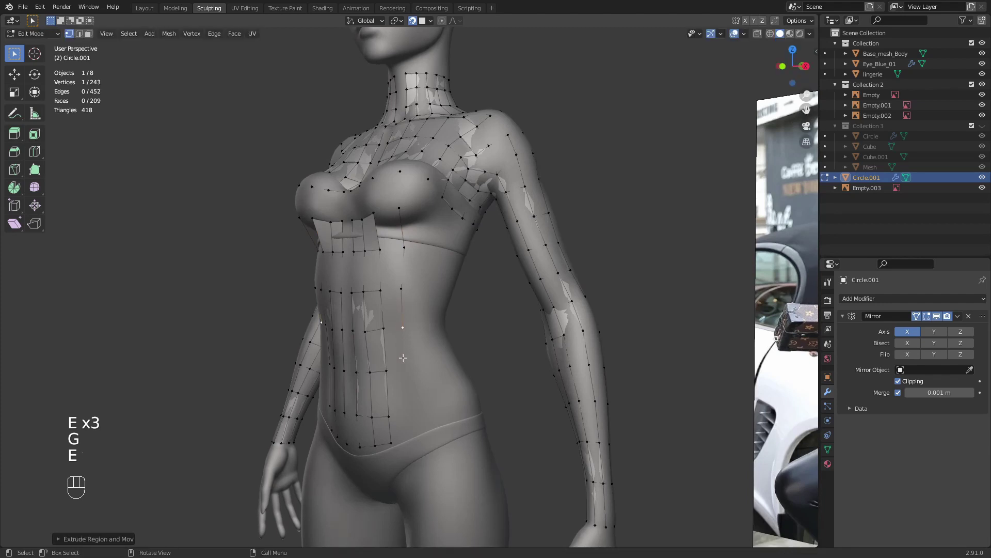
key(e)
click(404, 371)
shift+middle_drag(405, 386, 418, 339)
key(e)
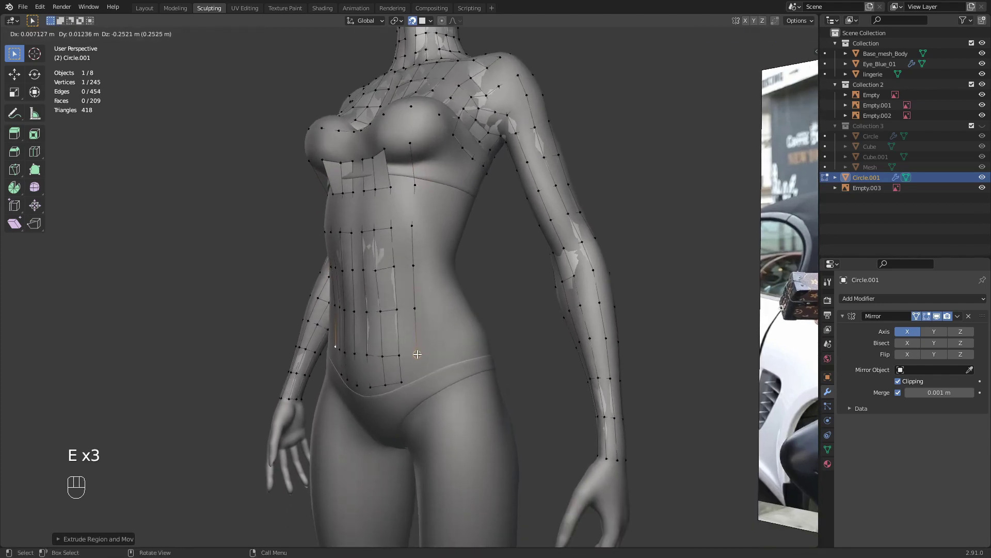
click(419, 341)
key(e)
click(418, 339)
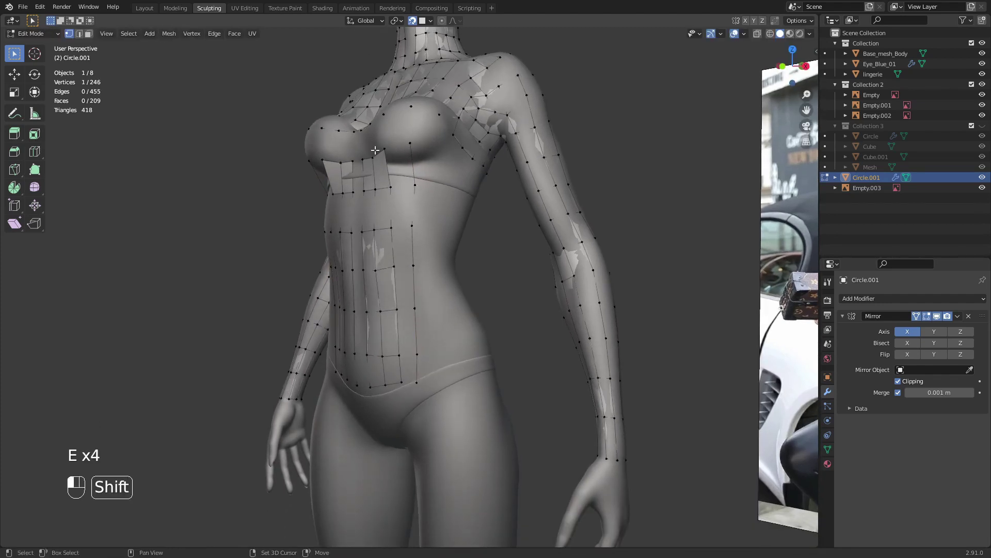
- Hide Base_mesh_Body and fill the faces between the third and fourth columns down to the panty's edge
shift+click(376, 150)
middle_drag(375, 150, 432, 176)
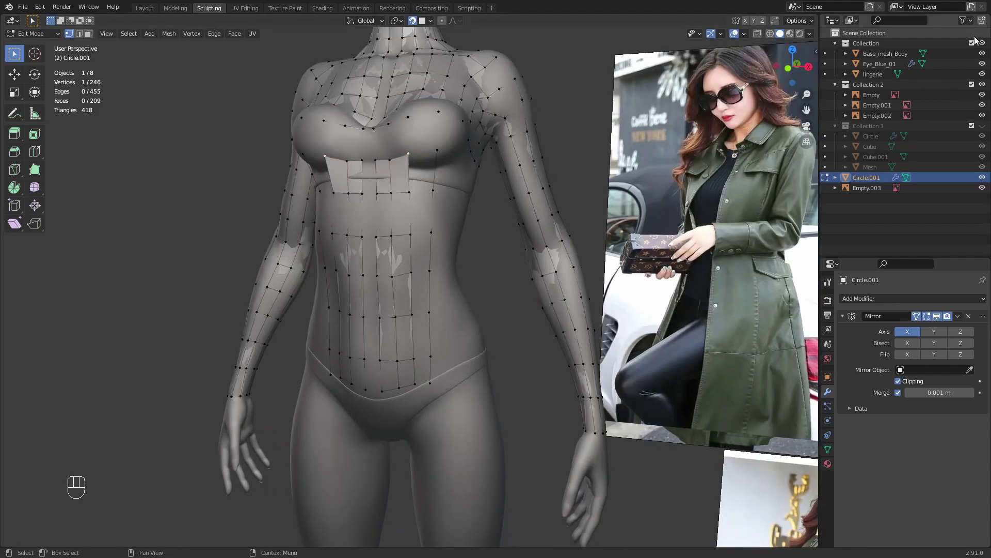
click(982, 53)
scroll(438, 168, up, 3)
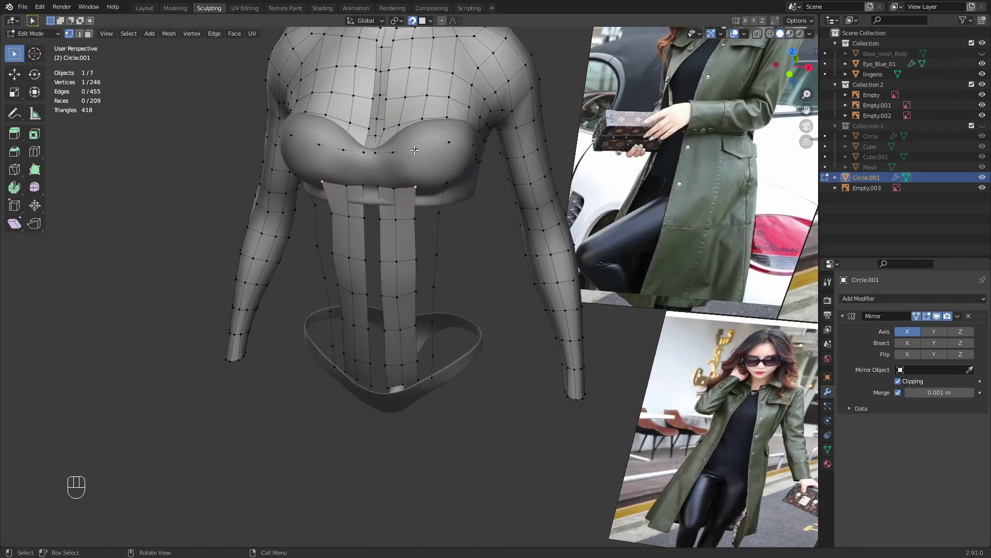
key(f)
middle_drag(449, 196, 464, 214)
key(f)
key(f)
key(f)
key(f)
key(f)
key(f)
key(f)
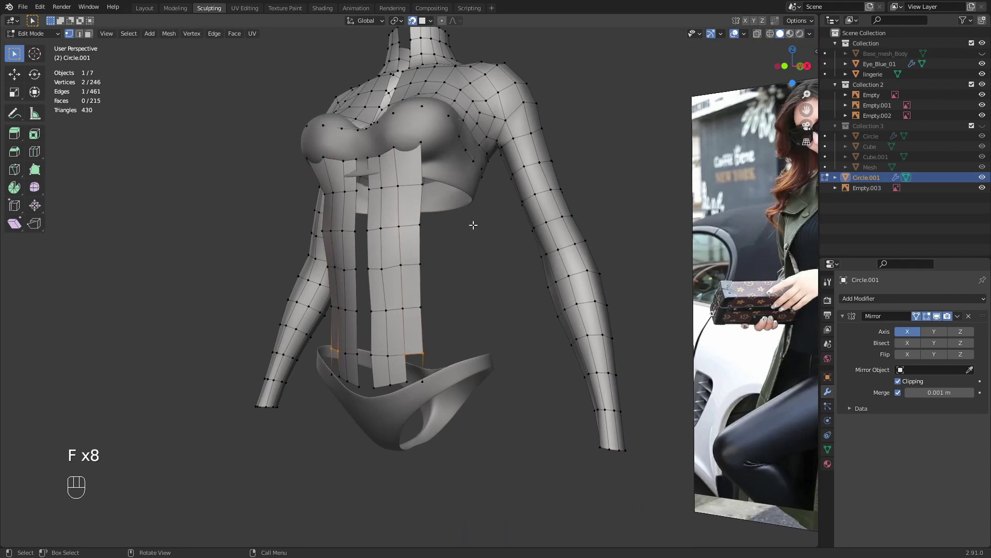
- Show Base_mesh_Body again and extrude the side vertex below the armpit down in two segments to the bra band's lower edge
click(982, 53)
middle_drag(488, 142, 465, 206)
click(452, 153)
middle_drag(381, 189, 422, 212)
key(e)
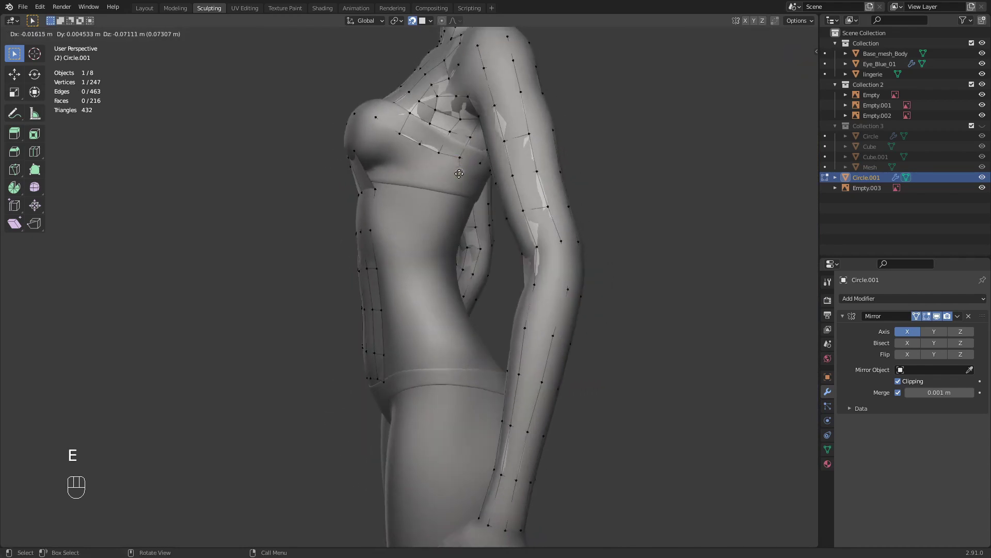
click(450, 176)
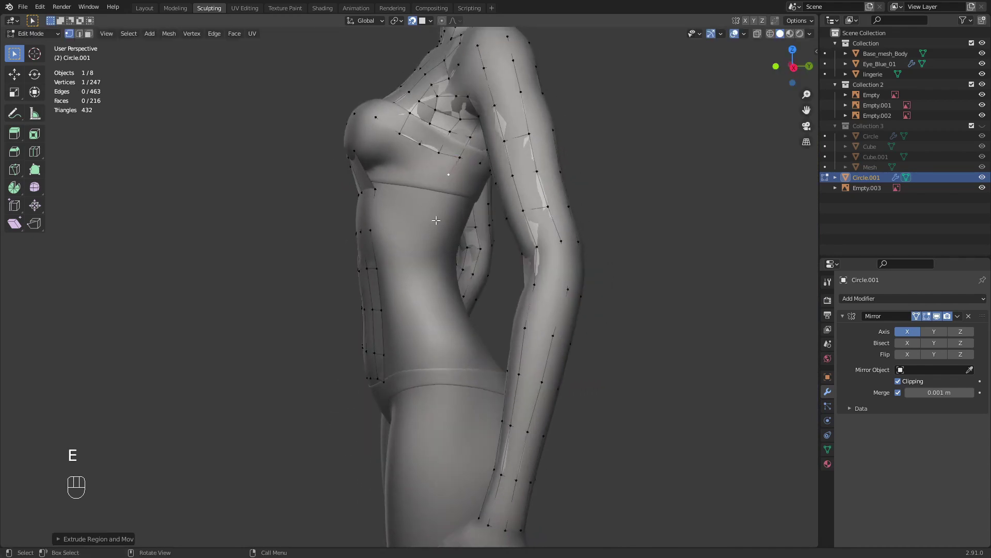
key(e)
click(448, 181)
key(g)
click(448, 184)
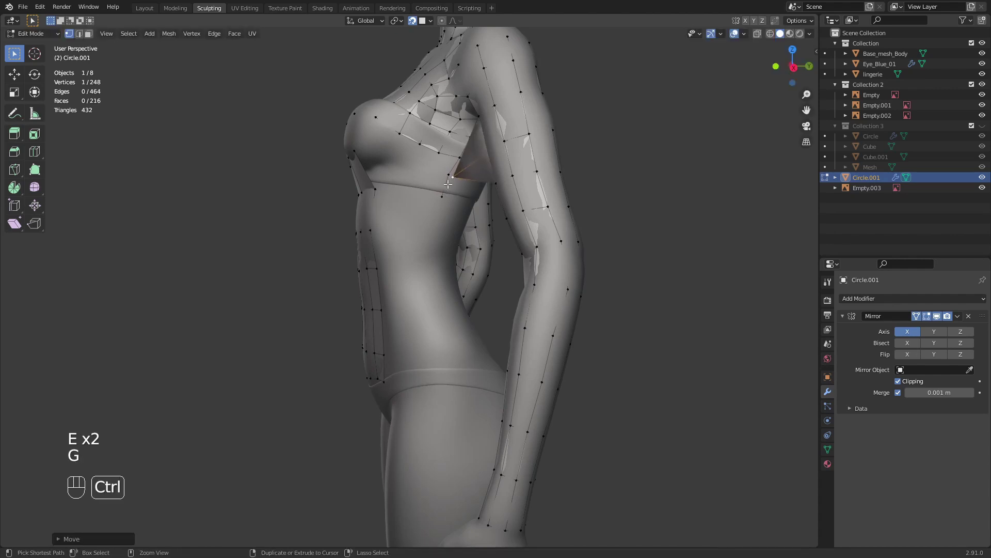
key(ctrl+z)
key(g)
click(441, 207)
key(g)
click(433, 225)
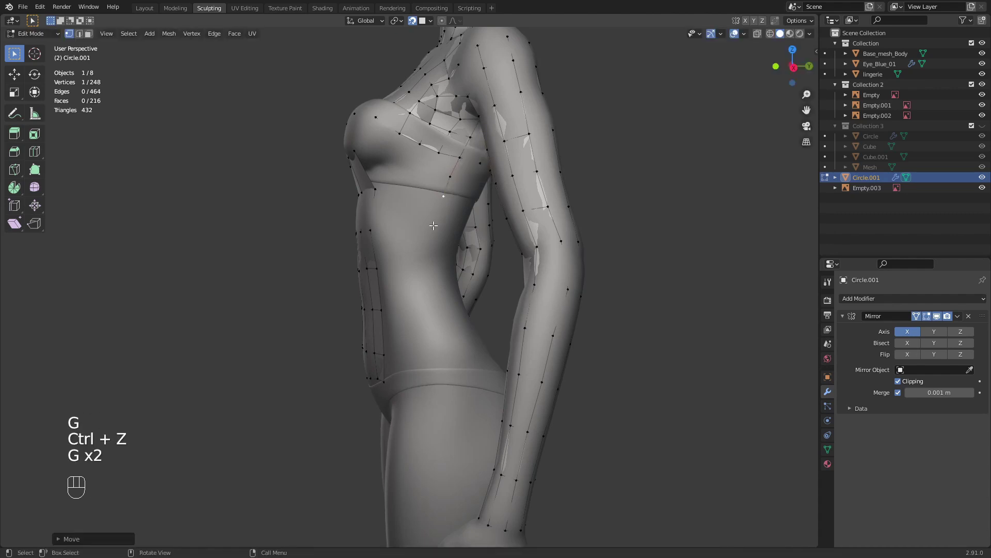
- Continue the side column down the waist and hip in five more segments, ending on the panty's side band
key(e)
click(436, 234)
key(e)
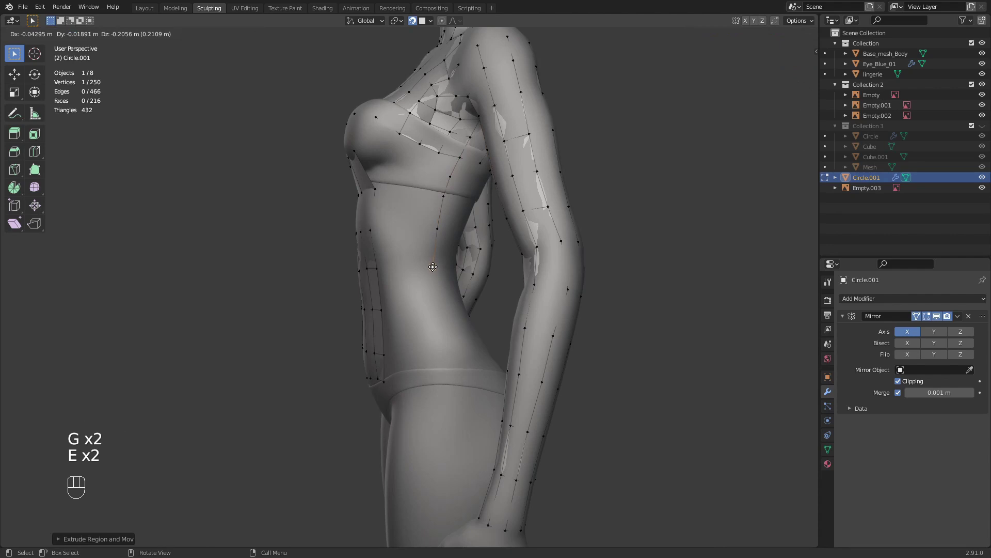
click(432, 266)
key(e)
click(437, 305)
key(e)
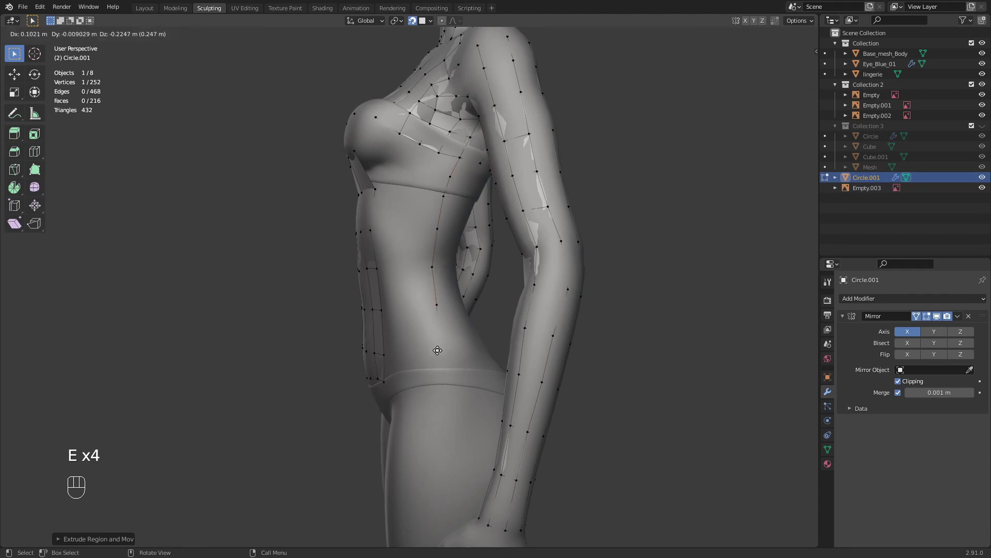
click(439, 349)
key(e)
click(441, 386)
- Extrude the neighbouring vertex in front of the side column down in two segments to the bra band's lower edge
mouse_move(442, 356)
middle_down()
mouse_move(544, 339)
mouse_move(438, 331)
mouse_move(441, 361)
middle_up()
middle_drag(429, 208, 477, 213)
click(449, 201)
key(e)
click(442, 216)
key(e)
click(437, 236)
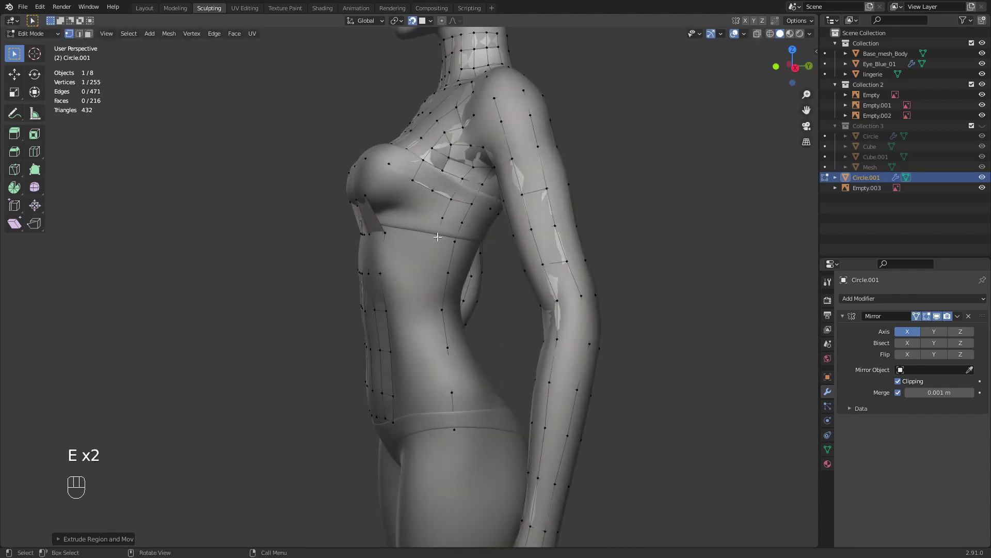
- Extend this front side column down in five more segments alongside the first side column to the panty band
key(e)
click(431, 272)
key(e)
click(427, 310)
key(e)
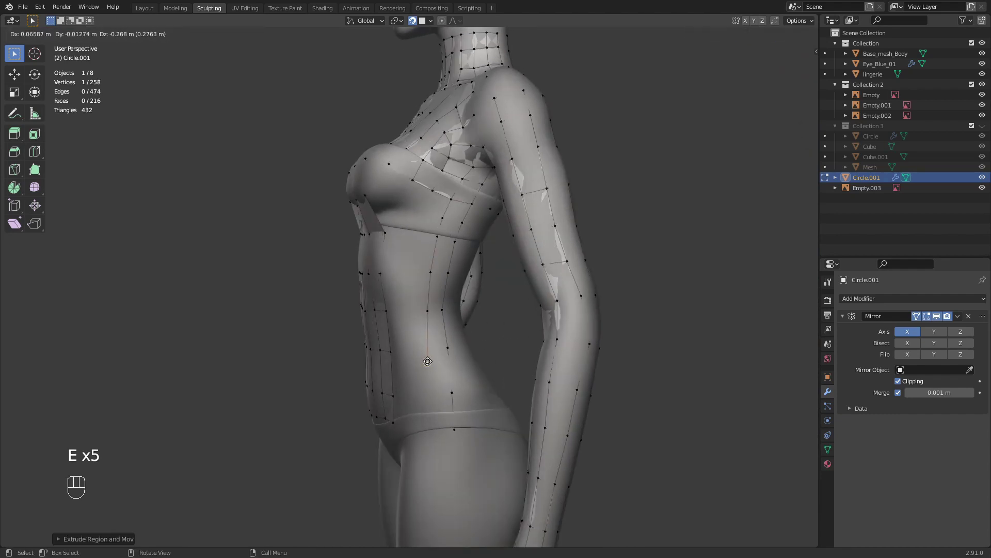
click(431, 352)
key(e)
click(431, 393)
key(e)
click(433, 409)
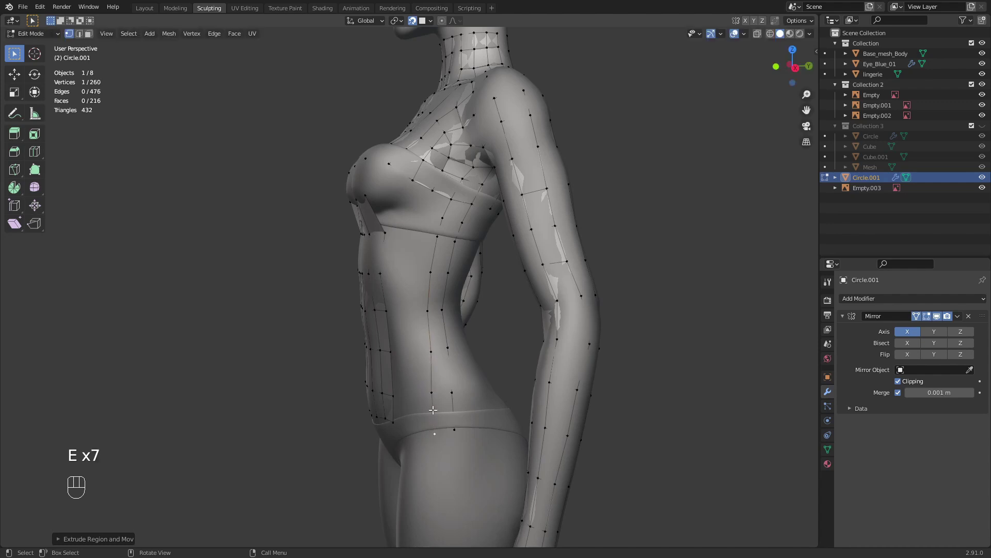
- Fill the faces between the two side columns from the armpit strip down to the panty band
click(449, 202)
shift+click(471, 205)
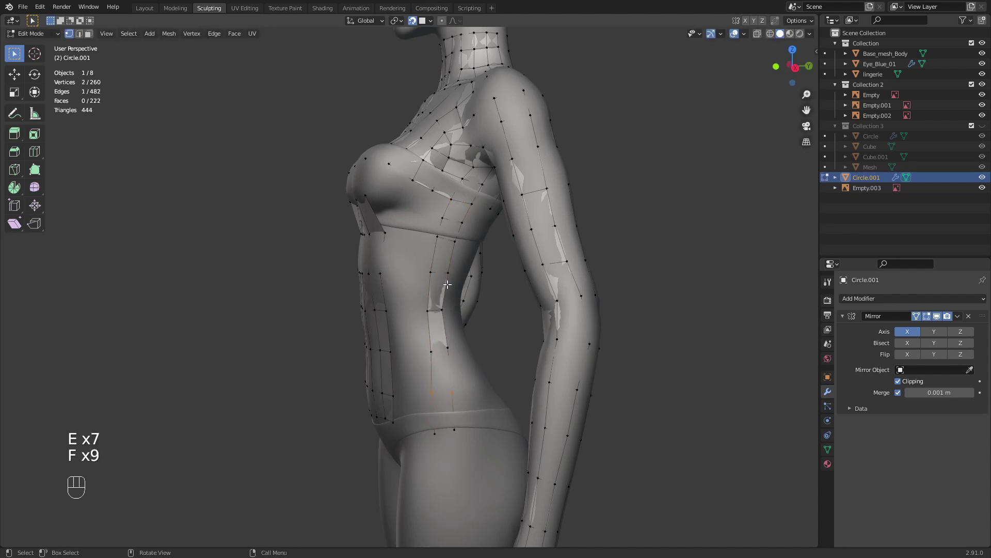
shift+middle_drag(439, 245, 469, 294)
ctrl+middle_drag(469, 293, 476, 266)
middle_drag(476, 266, 482, 262)
click(489, 261)
key(e)
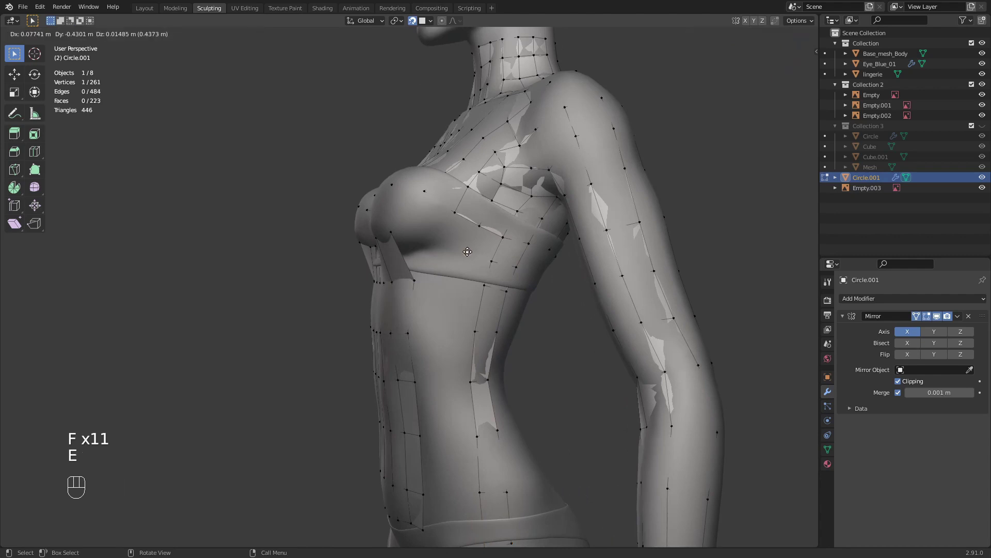
click(475, 252)
key(ctrl+z)
key(e)
key(ctrl+z)
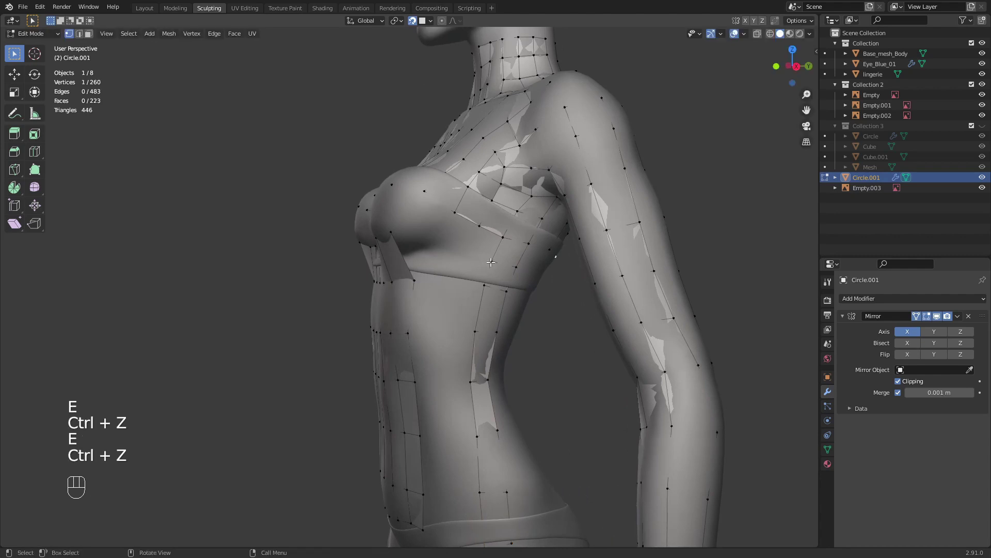
- Extrude the front side column's upper vertex forward in three segments along the underside of the bust
key(e)
click(470, 250)
key(e)
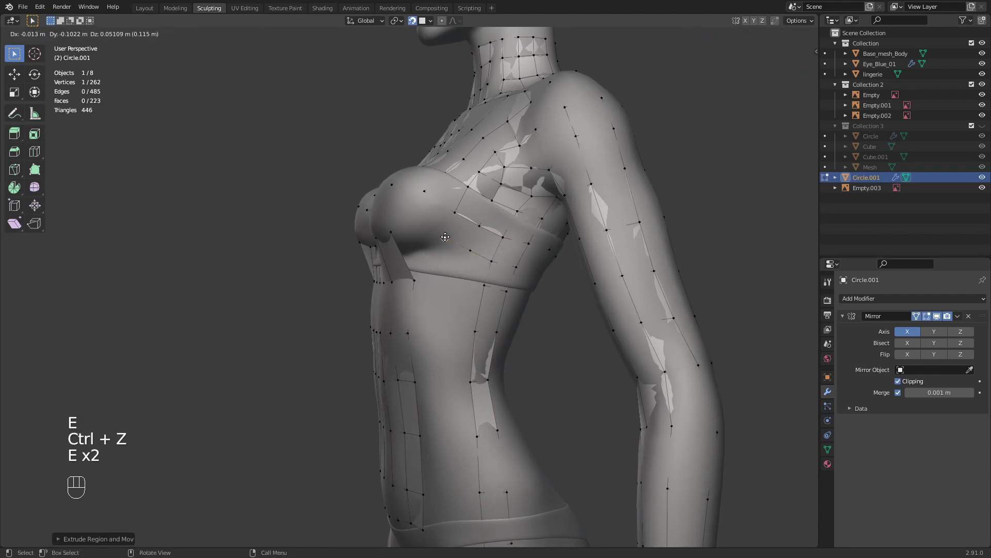
click(445, 237)
key(e)
click(416, 225)
- Fill the faces between the new underbust row and the mesh above, joining the row to the fourth column's bust vertex
click(491, 261)
shift+click(503, 237)
key(f)
key(f)
key(f)
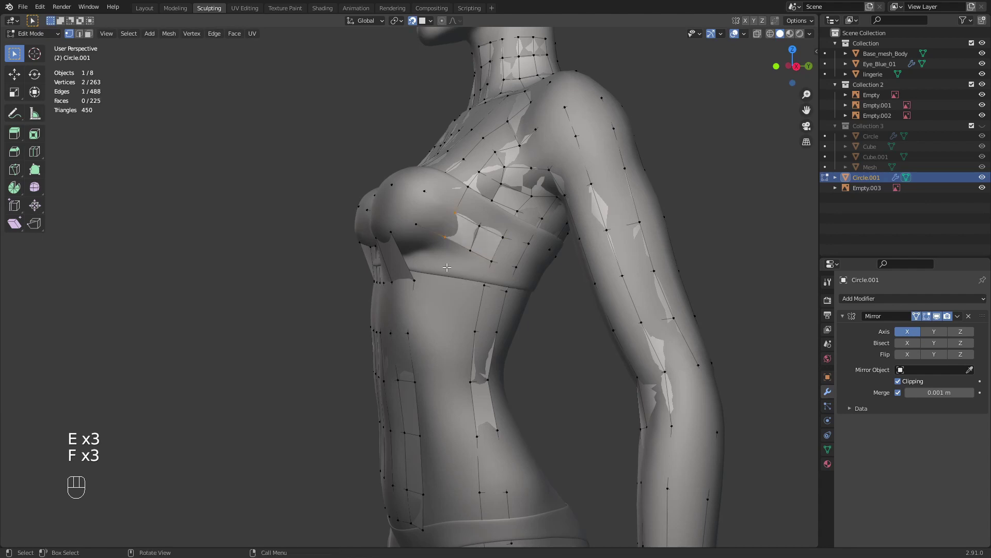
key(f)
middle_drag(438, 216, 460, 216)
shift+click(415, 180)
key(f)
- Extrude two vertices forward along the bra band's lower edge and fill the faces up to the underbust row
middle_drag(414, 180, 461, 280)
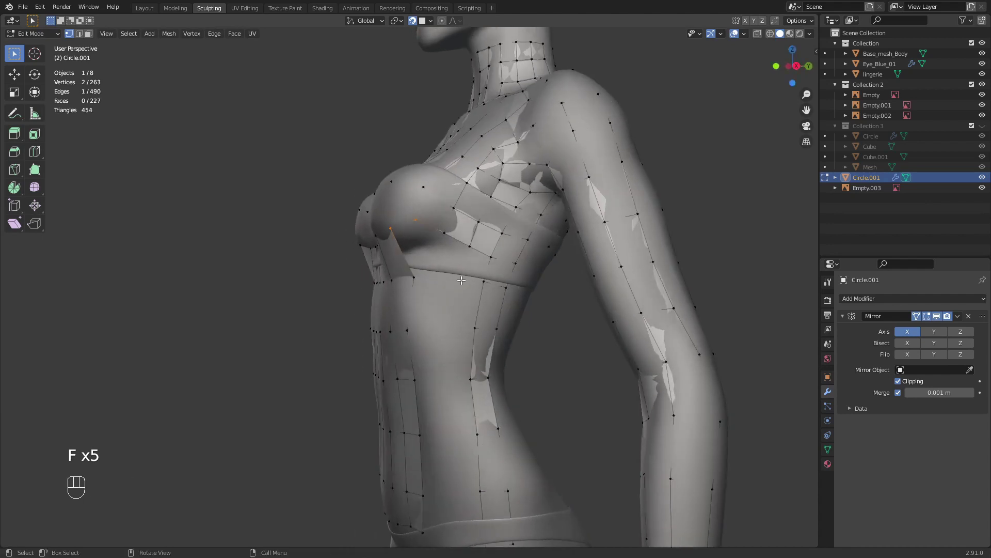
key(e)
click(463, 275)
key(e)
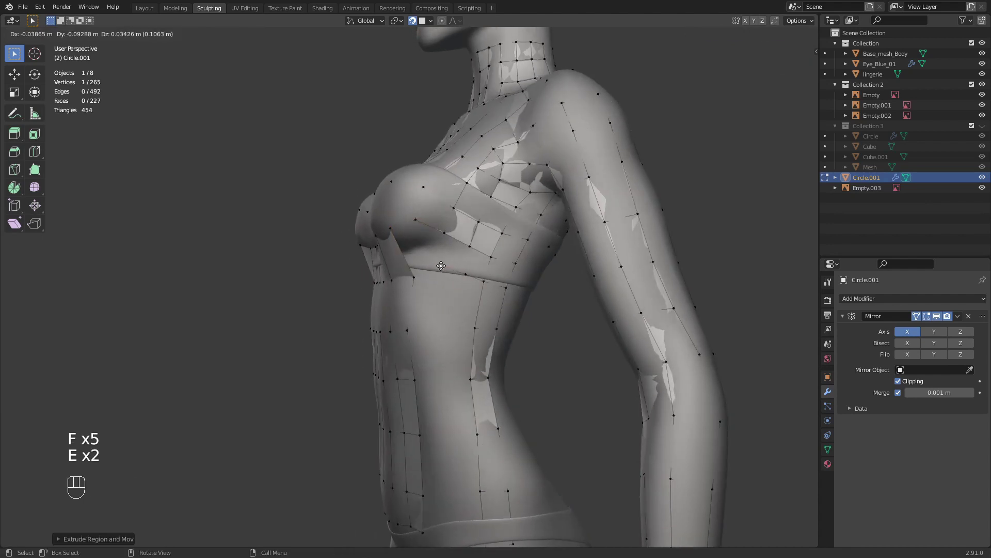
click(487, 279)
key(f)
key(f)
key(f)
- Adjust the new band-edge vertices and fill the remaining faces under the bust toward the front columns
key(g)
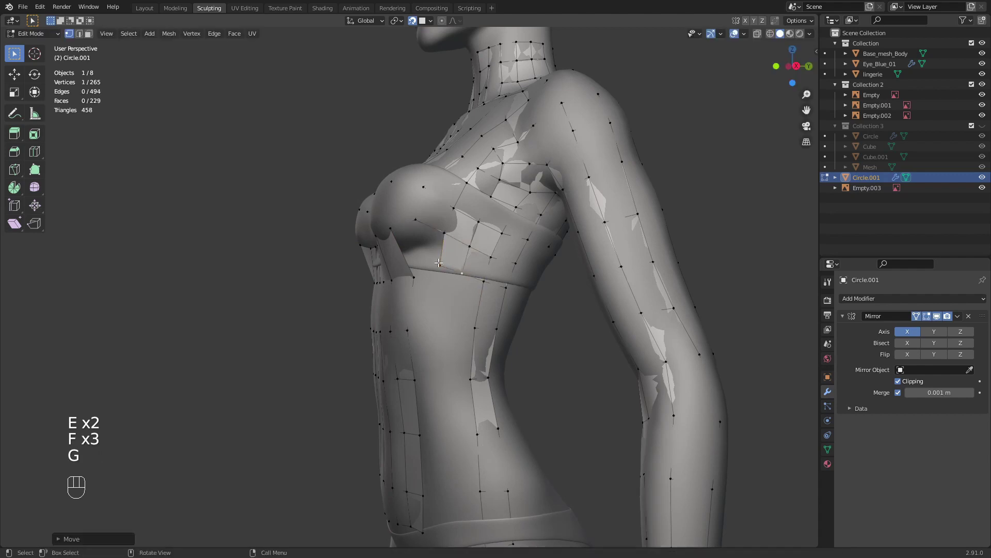
click(436, 264)
key(g)
shift+click(443, 233)
key(f)
mouse_move(443, 232)
middle_down()
mouse_move(504, 250)
mouse_move(477, 224)
mouse_move(456, 230)
middle_up()
key(ctrl+z)
key(f)
click(456, 230)
- Reposition the vertices along the bra band's lower edge to even out the spacing of the underbust faces
key(g)
click(456, 234)
click(456, 276)
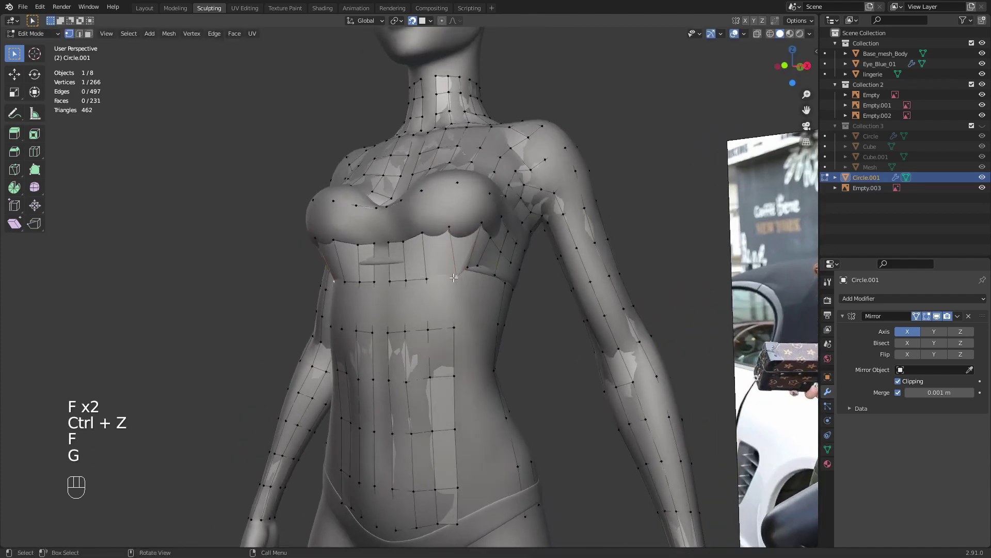
key(g)
click(458, 273)
middle_drag(463, 272, 432, 331)
click(435, 265)
key(g)
click(438, 268)
click(428, 265)
key(g)
click(443, 269)
key(g)
click(444, 269)
key(g)
click(445, 270)
middle_drag(408, 258, 430, 217)
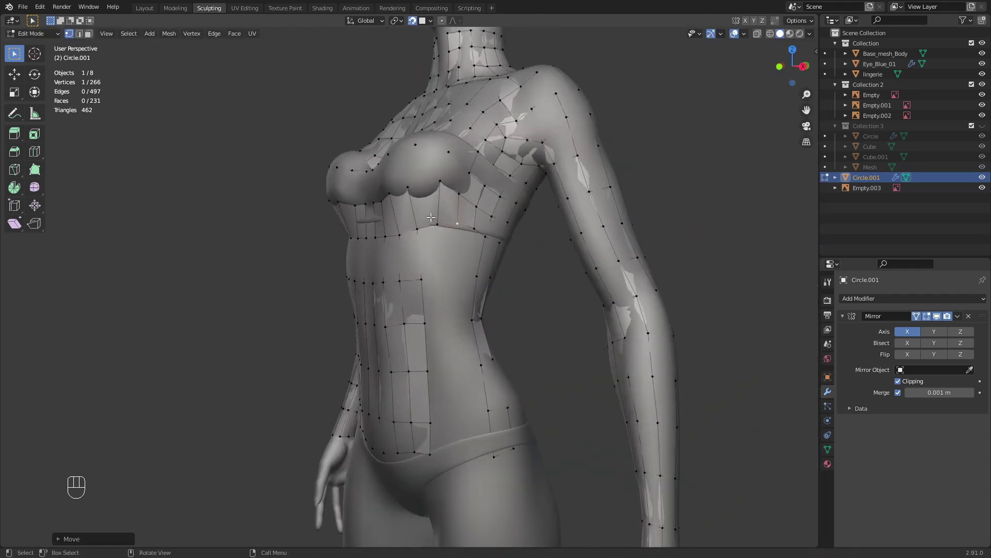
- Reposition three side vertices along the bra band's lower edge to even out their spacing
middle_drag(455, 263, 445, 239)
click(446, 233)
key(g)
click(452, 236)
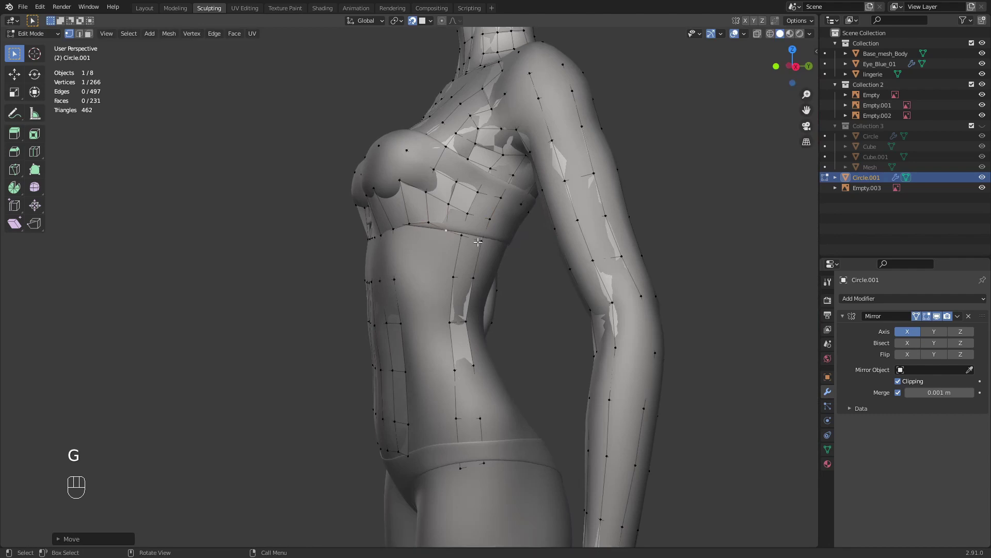
click(479, 242)
key(g)
click(483, 244)
click(462, 237)
key(g)
click(467, 239)
- Reposition the side column's vertices between the bra band and the waist
click(455, 276)
key(g)
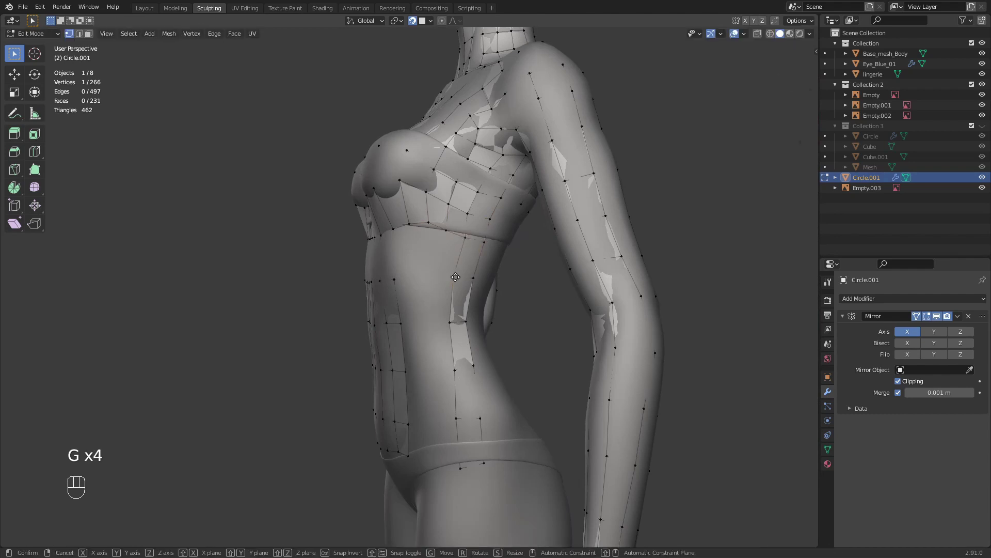
click(454, 279)
middle_drag(454, 279, 435, 279)
click(454, 283)
key(g)
click(455, 284)
click(450, 326)
key(g)
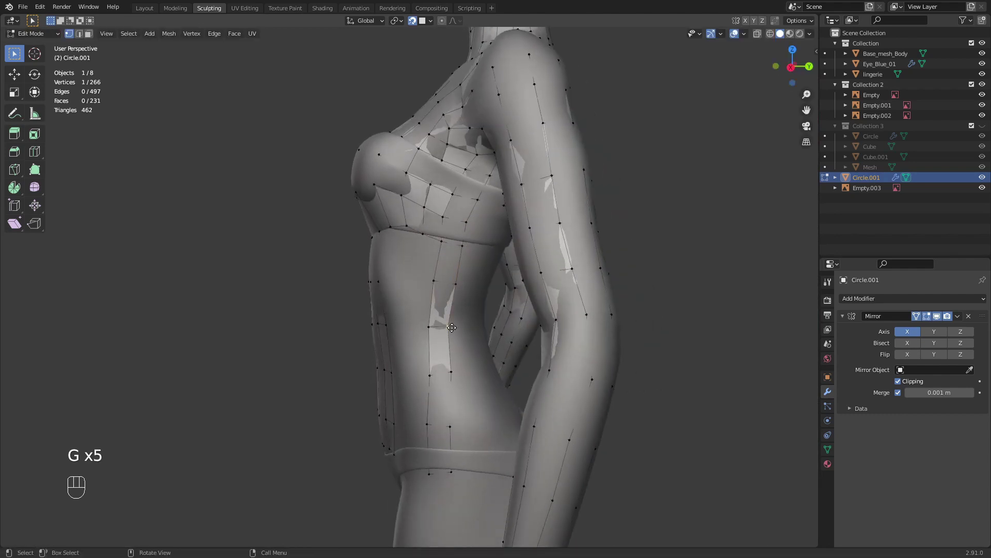
click(457, 326)
- Shift the rear side column's two vertices below the waist backward to widen the strip
middle_drag(456, 327, 437, 326)
click(437, 366)
key(g)
click(441, 365)
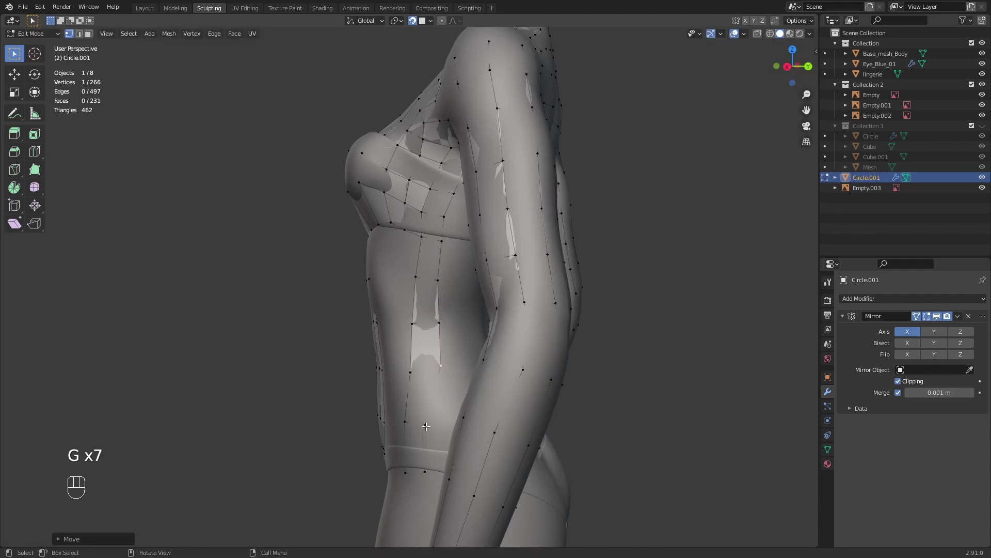
click(426, 426)
key(g)
click(441, 421)
- Reposition the side vertices on the panty waistband, undoing the misplaced move of one vertex
shift+middle_drag(440, 421, 483, 333)
click(478, 375)
key(g)
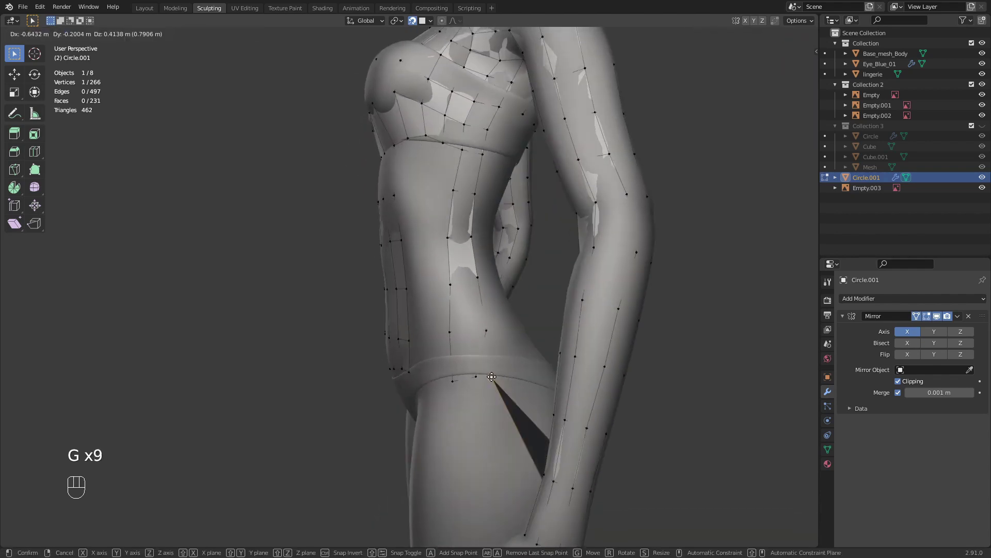
click(493, 378)
key(ctrl+z)
key(g)
click(457, 380)
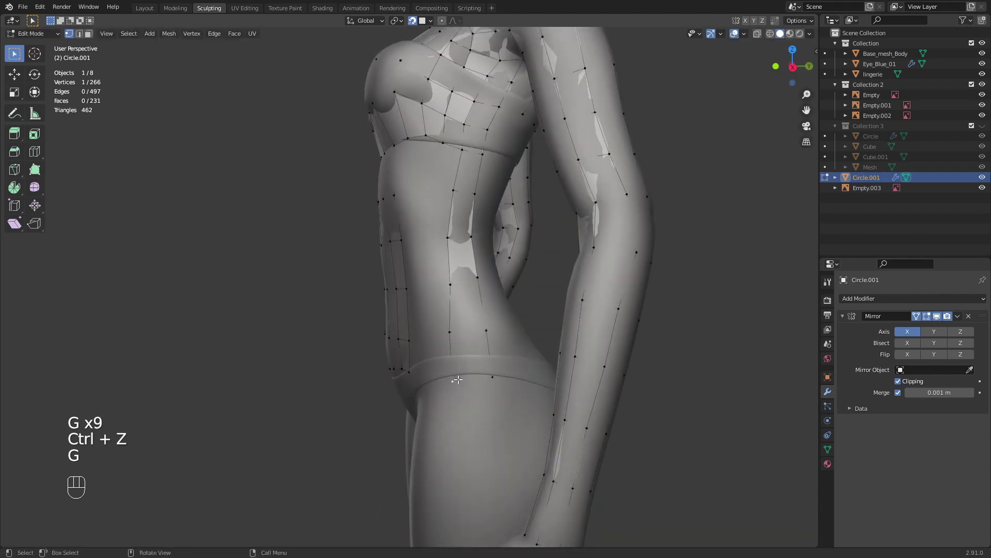
key(g)
click(470, 378)
- Shift the front side column's two vertices between the waist and the waistband slightly backward
click(449, 332)
key(g)
click(461, 331)
click(450, 284)
key(g)
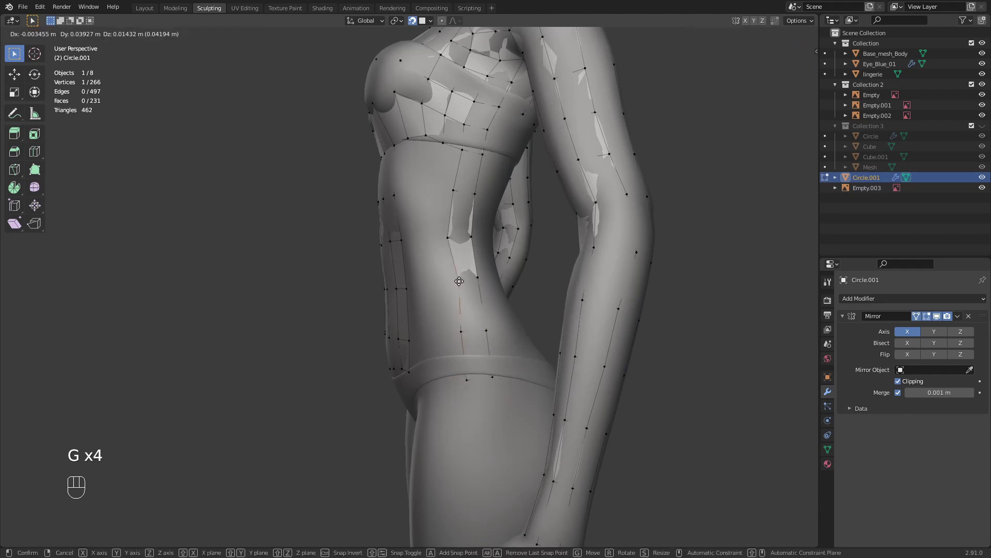
click(459, 282)
- Adjust the side strip's vertices around the waist from the rear side of the body
key(g)
middle_drag(459, 282, 358, 243)
click(439, 304)
click(464, 301)
key(g)
click(464, 306)
key(g)
click(454, 237)
click(472, 238)
key(g)
click(475, 236)
- Extrude two vertices down across the bra band behind the side strip and fill the faces toward it
shift+middle_drag(375, 162, 431, 247)
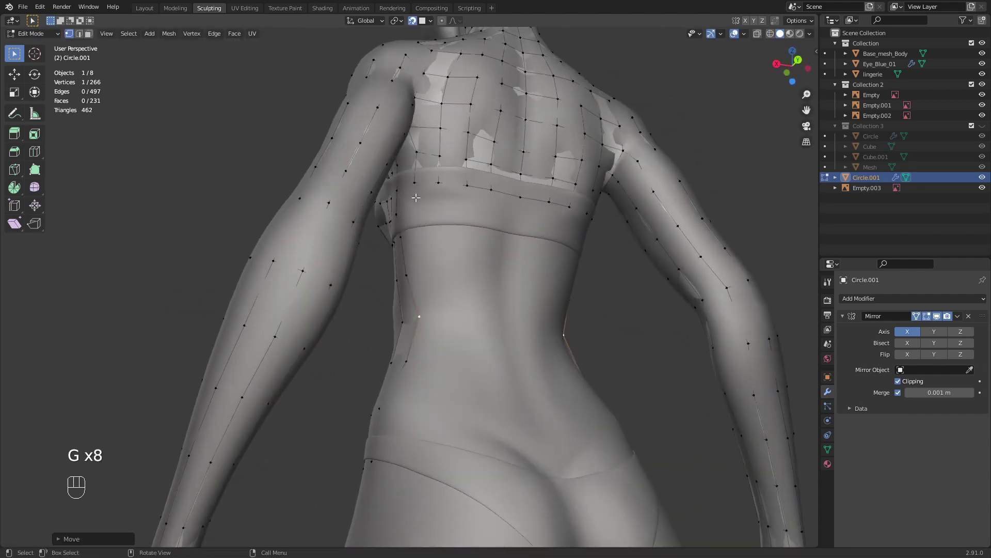
click(415, 195)
middle_drag(415, 195, 427, 187)
key(e)
click(426, 209)
key(e)
click(427, 196)
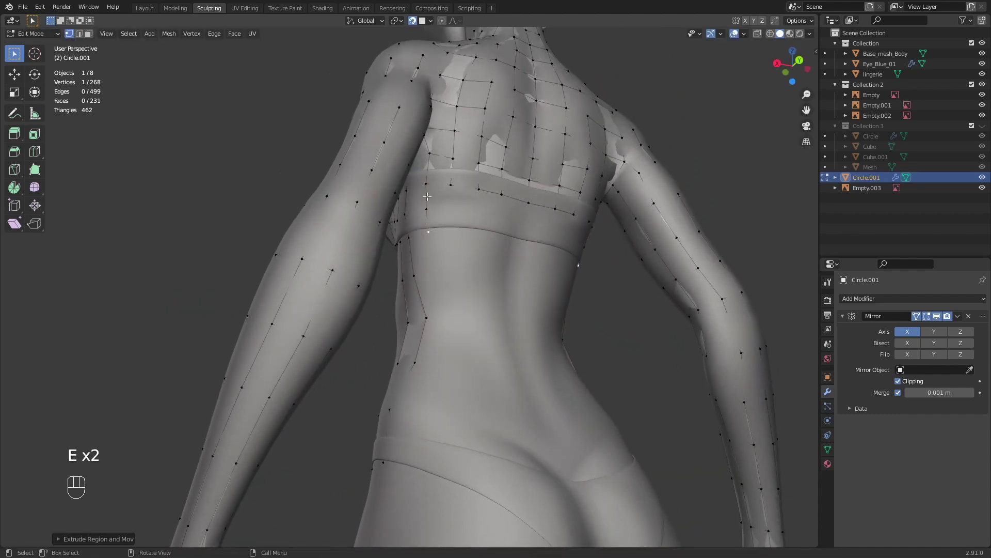
key(f)
key(f)
key(f)
- Extrude the new back-side column down to waist height and align its vertices with the neighbouring side column
key(e)
click(433, 272)
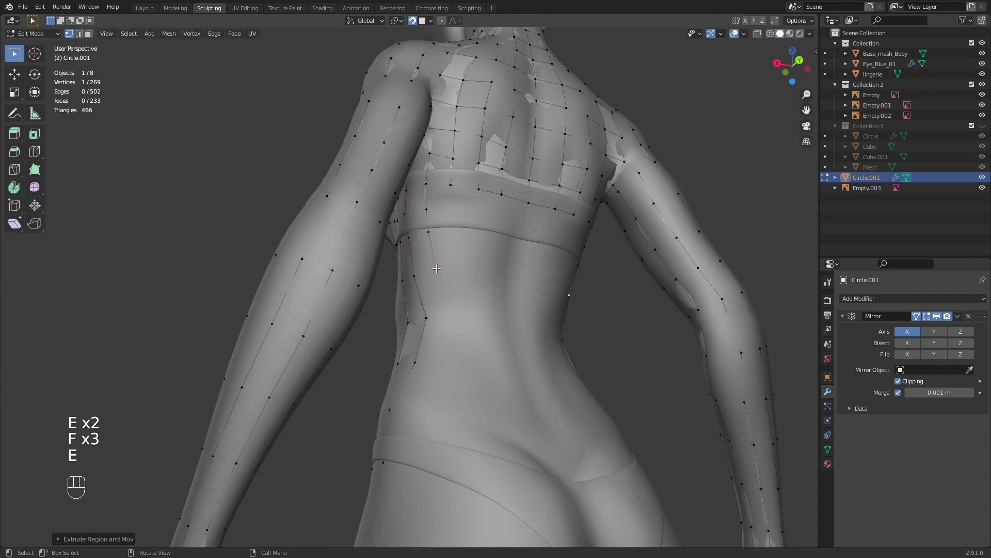
middle_drag(433, 272, 417, 356)
key(g)
click(431, 309)
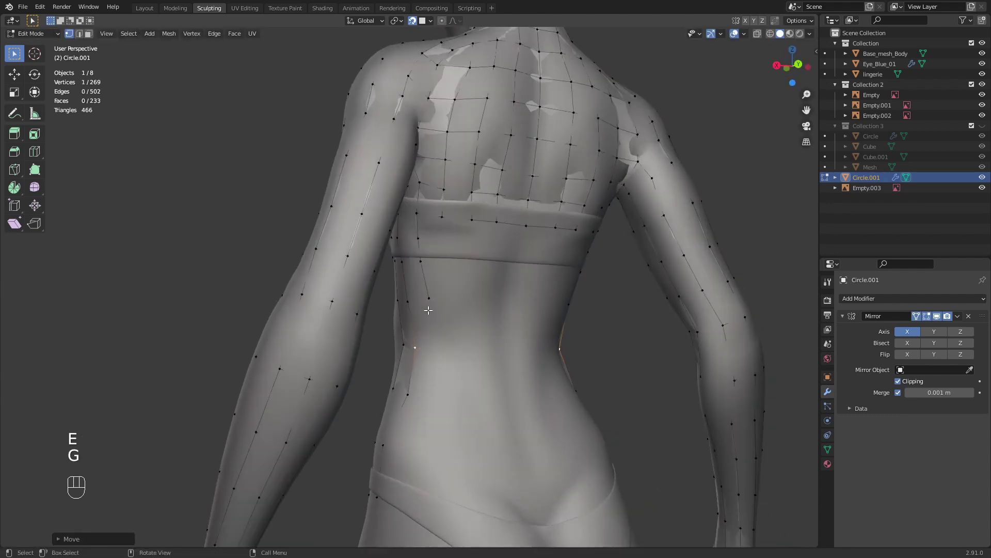
key(g)
click(426, 308)
key(e)
click(430, 350)
- Extrude the back-side column from the waist over the hip down to the panty waistband with three vertices
key(e)
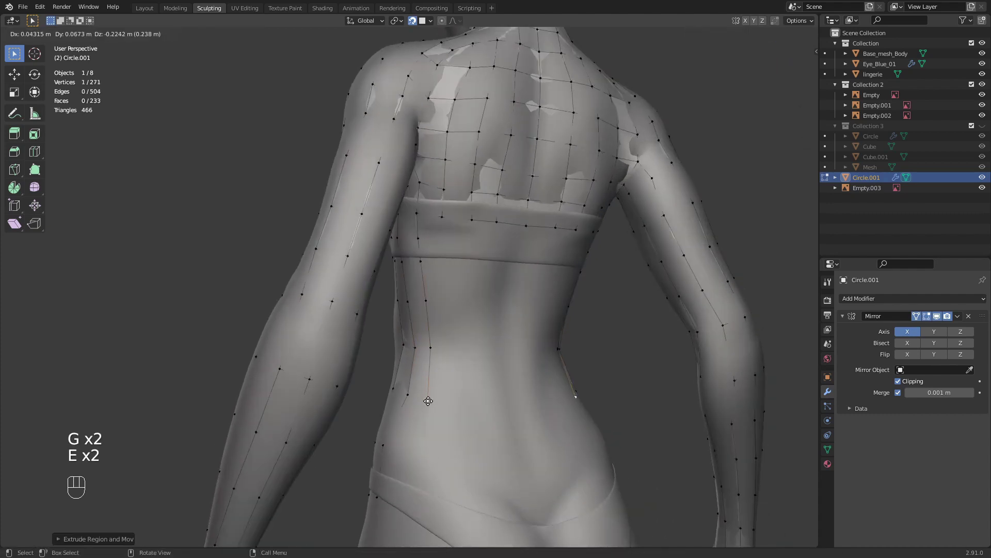
click(429, 400)
shift+middle_drag(428, 399, 423, 374)
key(e)
click(425, 364)
key(e)
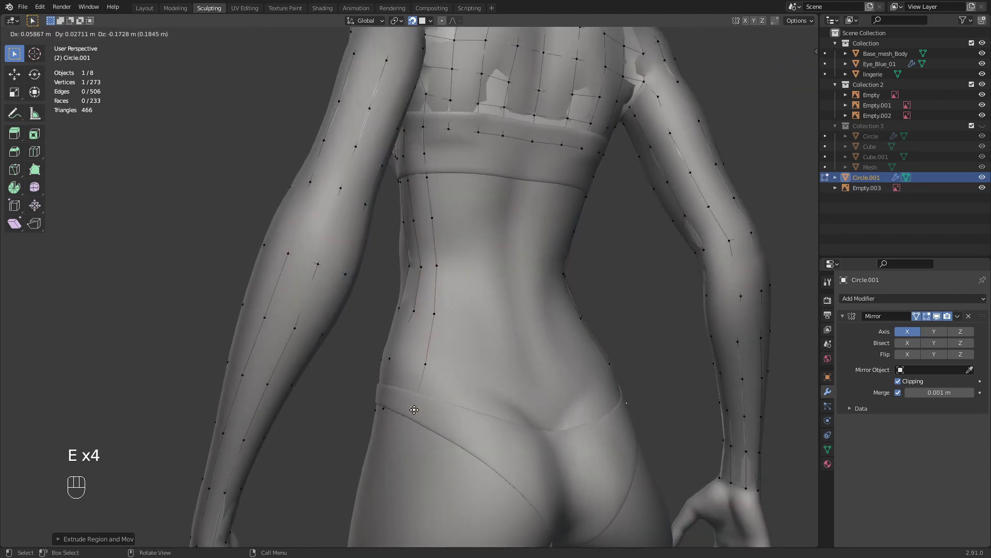
click(416, 408)
middle_drag(424, 178, 405, 183)
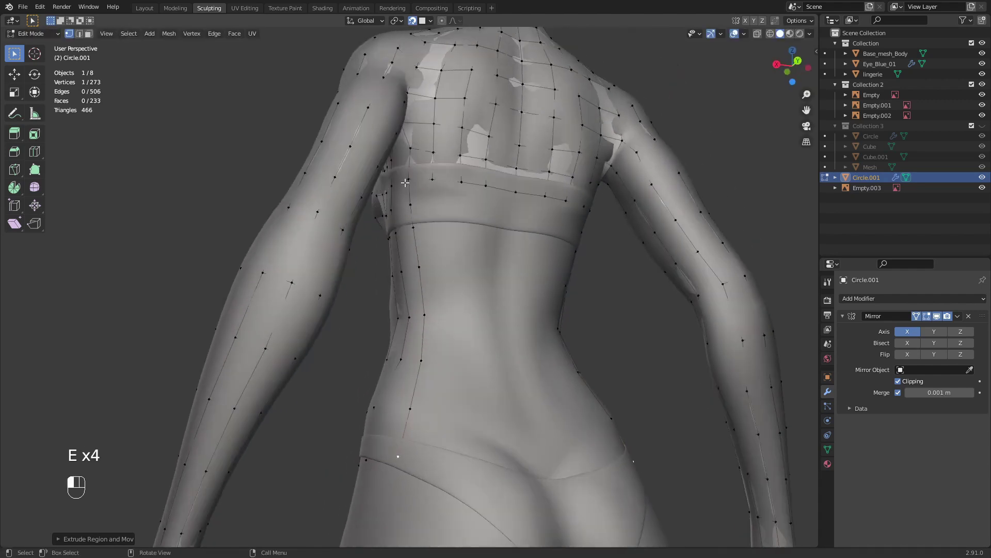
key(ctrl+z)
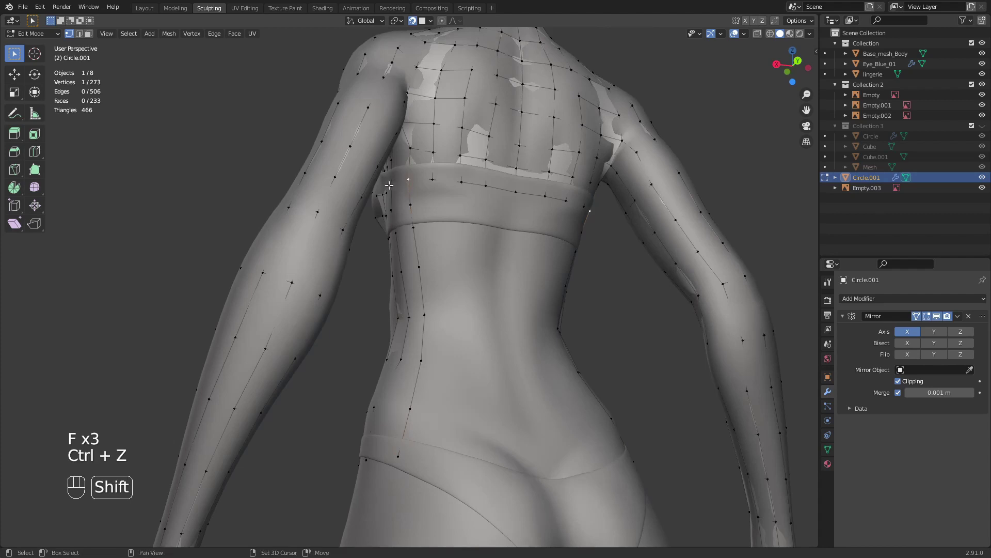
key(f)
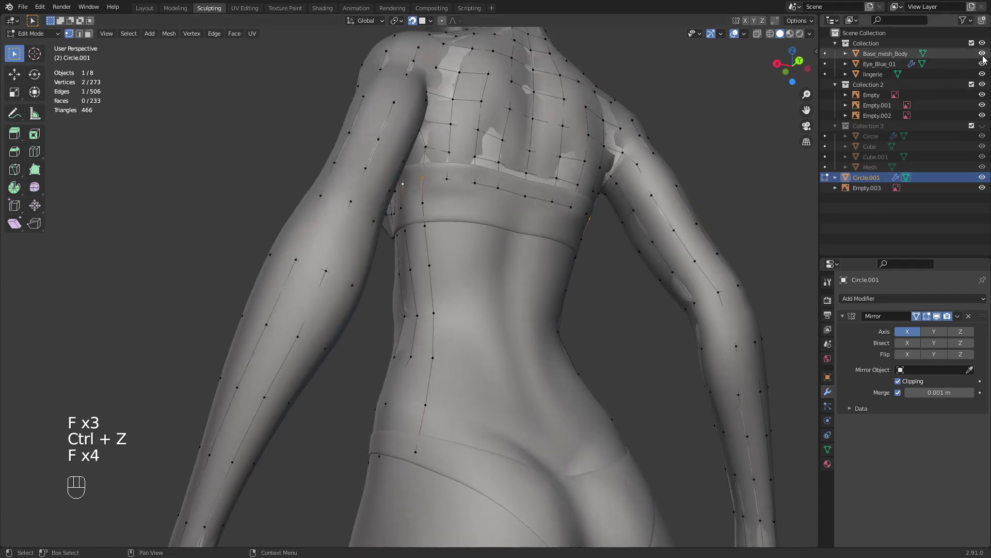
- Fill faces between the side column and the new column behind it, keeping Base_mesh_Body hidden only while filling
click(982, 53)
middle_drag(480, 249, 414, 242)
key(f)
key(f)
key(f)
key(f)
key(f)
key(f)
key(f)
key(f)
key(f)
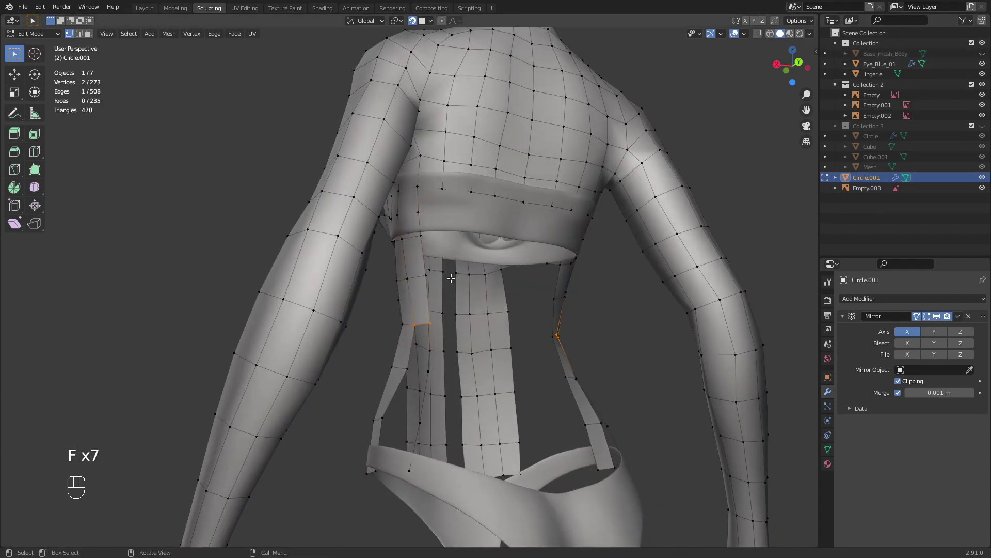
middle_drag(449, 281, 469, 189)
click(982, 54)
- Extrude the centre back vertex down across the bra band with two vertices, ending at its lower edge
key(e)
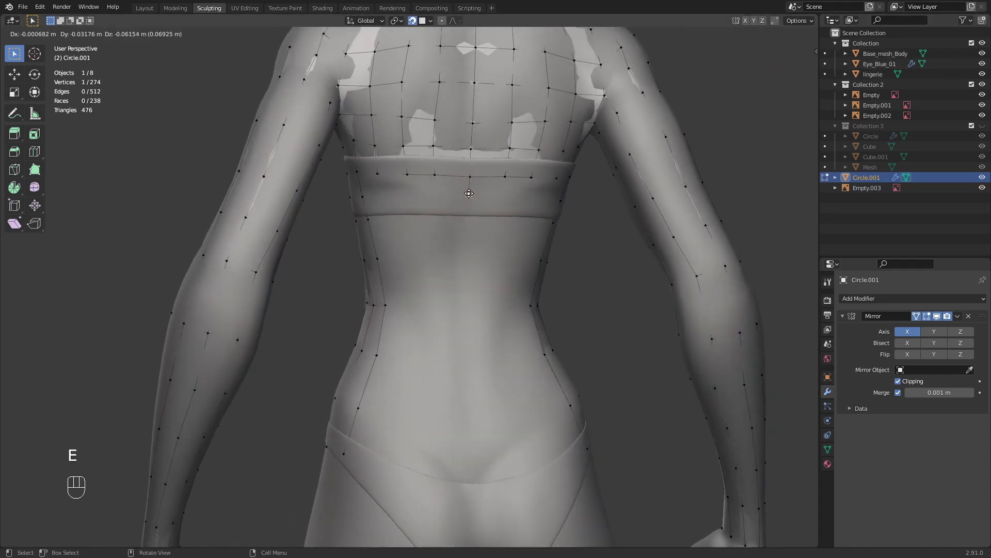
click(468, 194)
key(g)
click(468, 197)
key(e)
click(468, 219)
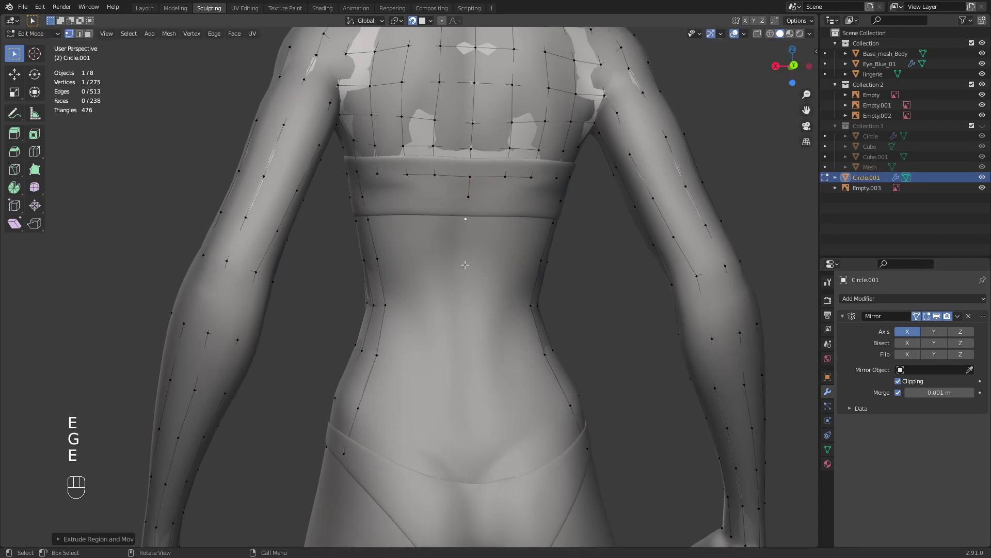
- Extrude five more vertices down the spine from the bra band's lower edge to the panty waistband
key(e)
click(463, 250)
key(e)
click(463, 301)
key(e)
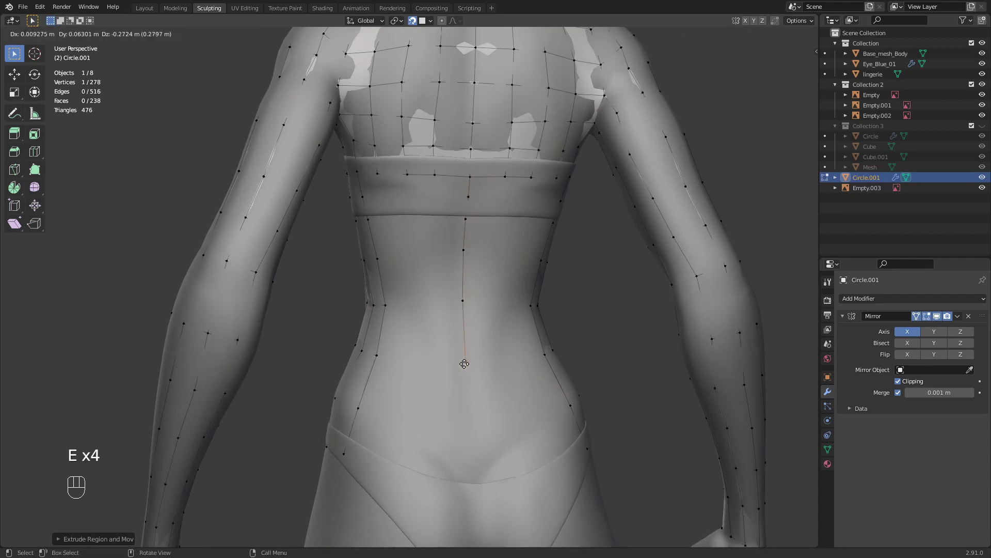
click(464, 361)
key(e)
shift+middle_drag(465, 360, 472, 335)
click(471, 362)
key(e)
click(476, 415)
- Extrude two vertices down across the bra band from the back vertex beside the centre line
key(e)
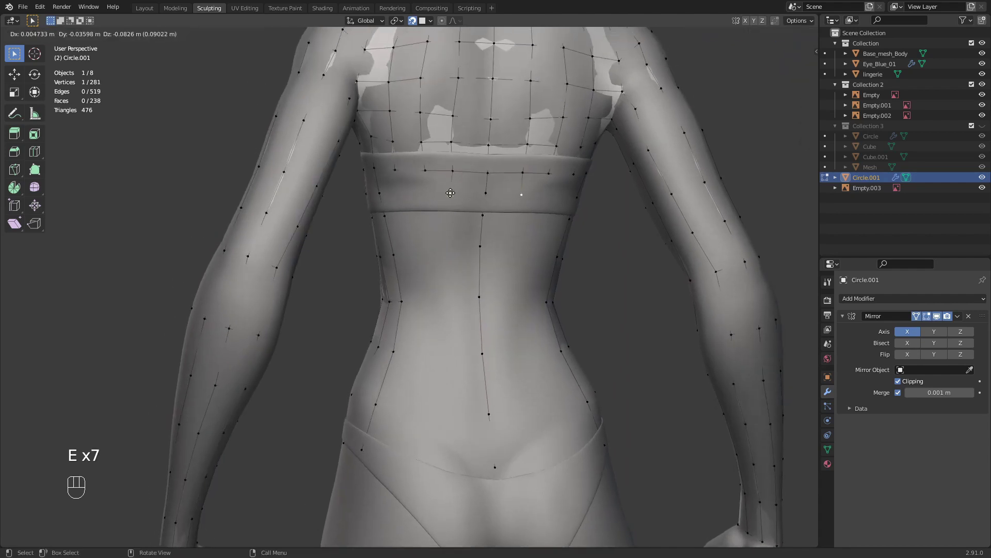
click(451, 193)
key(e)
click(450, 214)
- Extrude five vertices down the back beside the spine column, from the bra band to the panty waistband
key(e)
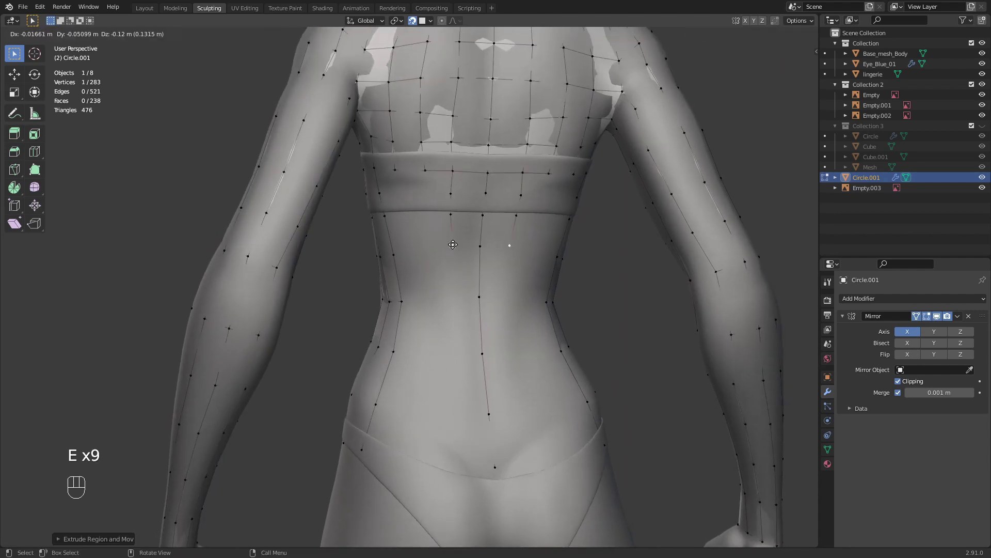
click(451, 247)
key(e)
click(452, 299)
key(e)
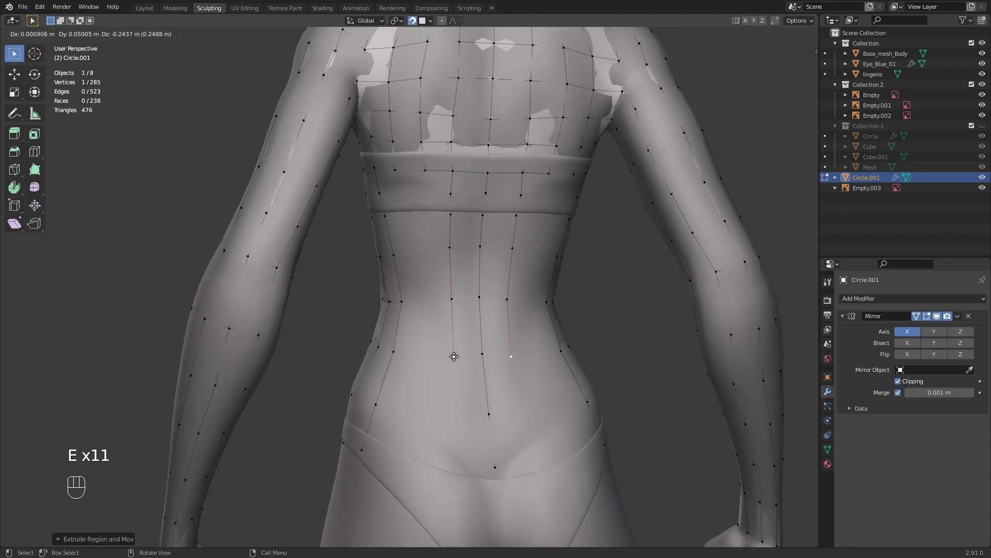
click(453, 356)
key(e)
click(455, 415)
key(e)
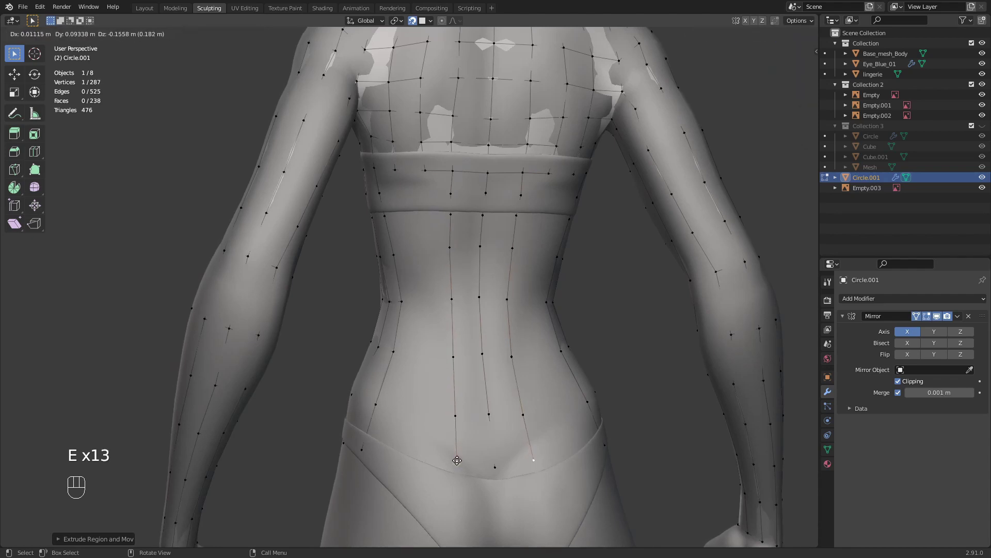
click(456, 460)
- Fill the faces between the spine column and the column beside it, from the bra band to the waistband
click(456, 172)
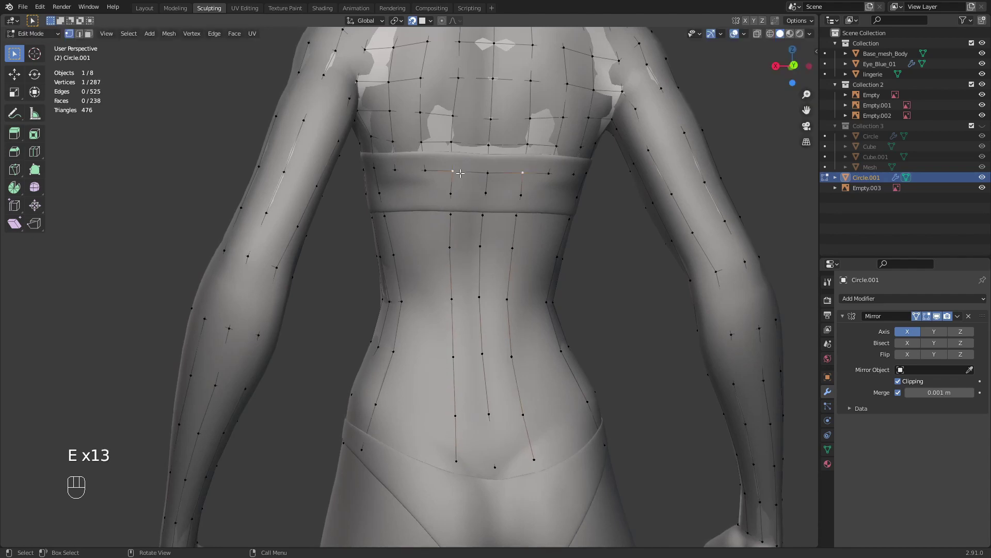
shift+click(487, 173)
key(f)
key(f)
key(f)
key(f)
key(f)
key(f)
key(f)
key(f)
key(f)
key(f)
- Move the outer bottom vertex of the centre back strip slightly lower on the panty waistband
shift+middle_drag(483, 353, 490, 417)
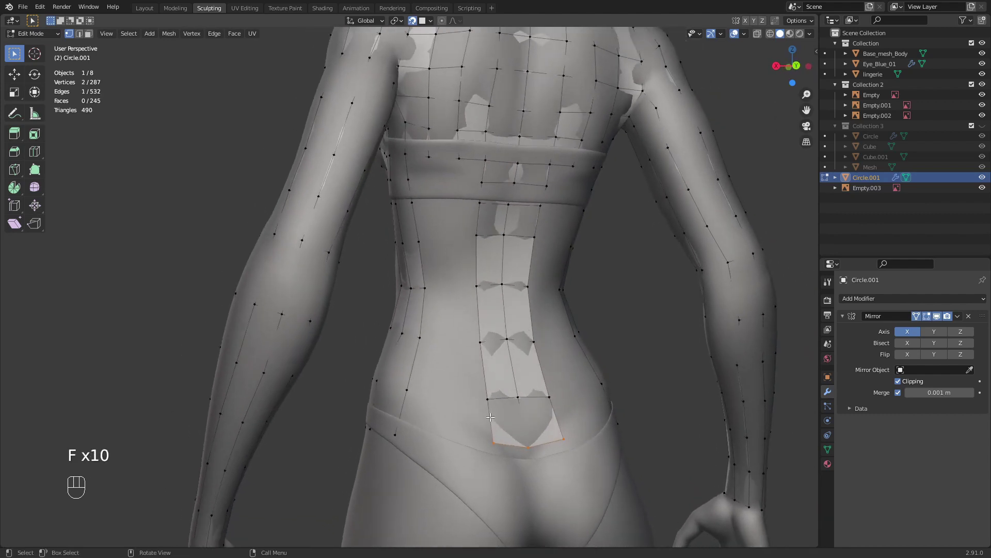
click(501, 441)
key(g)
click(495, 446)
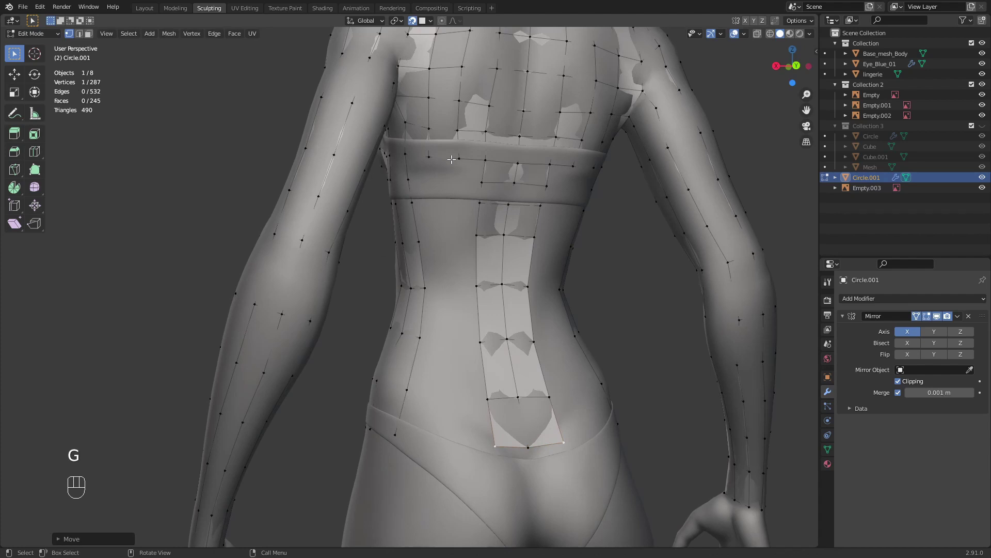
shift+middle_drag(428, 251, 436, 269)
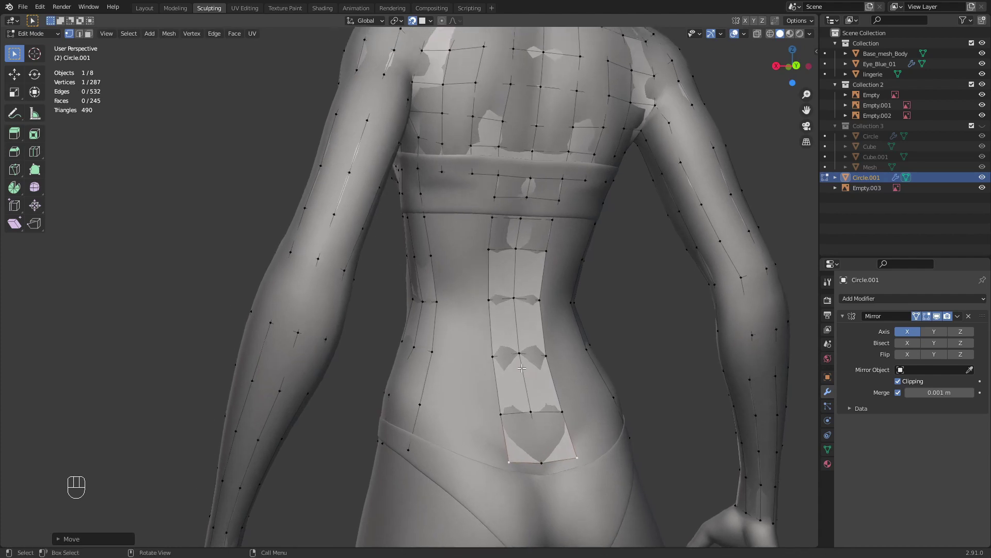
middle_drag(522, 368, 499, 349)
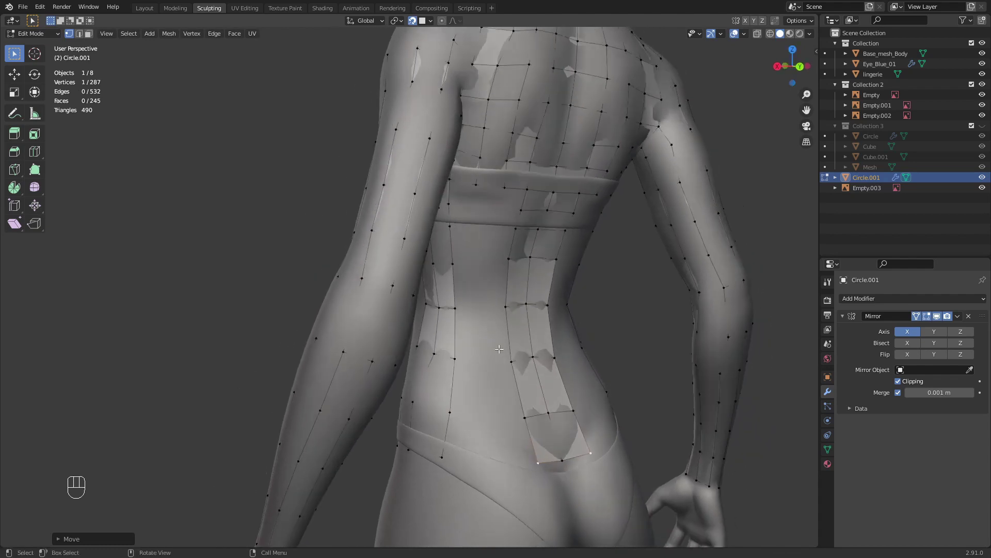
click(483, 183)
middle_drag(491, 264, 481, 265)
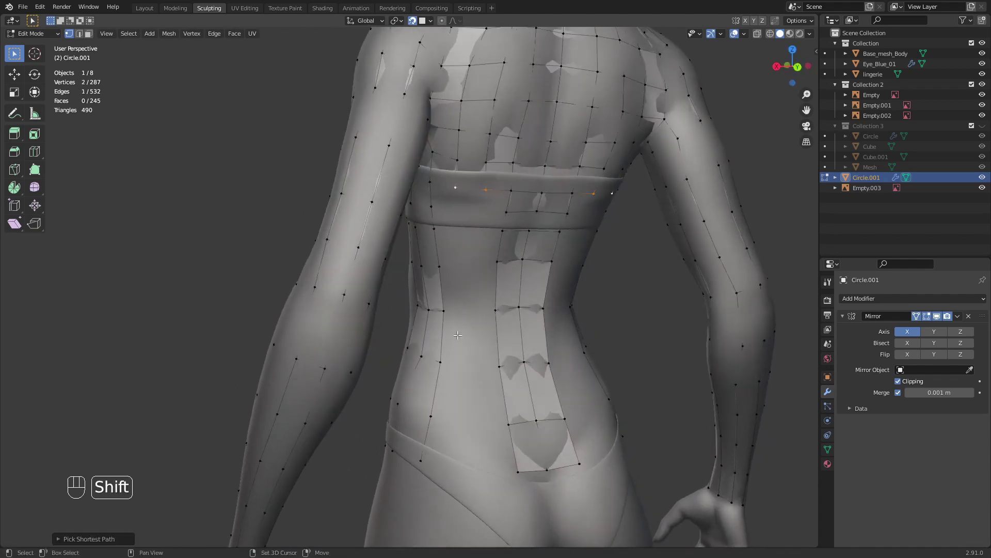
shift+middle_drag(455, 379, 446, 320)
key(alt+a)
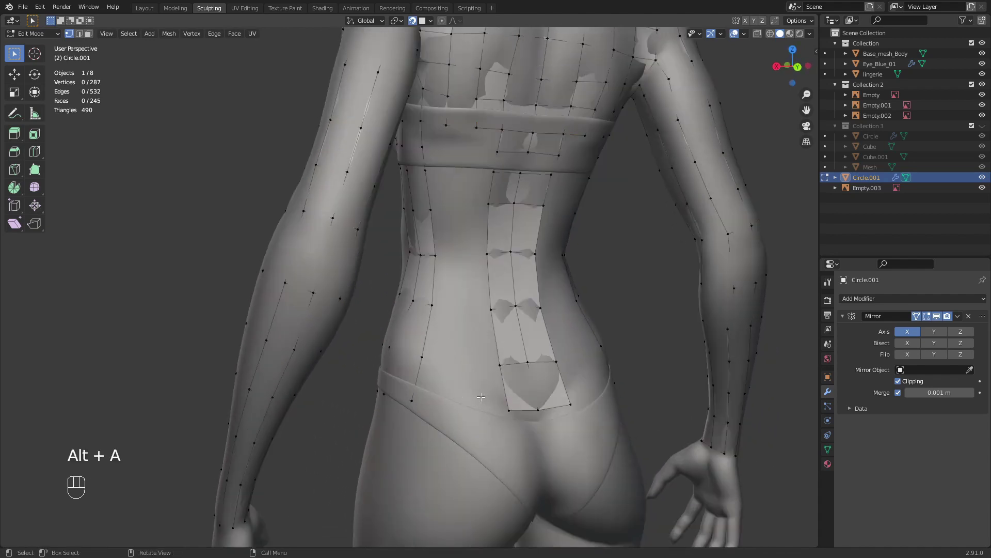
- Extrude two vertices outward along the rear waistband from the centre back strip and join them to the side column
key(e)
click(477, 408)
key(e)
click(445, 406)
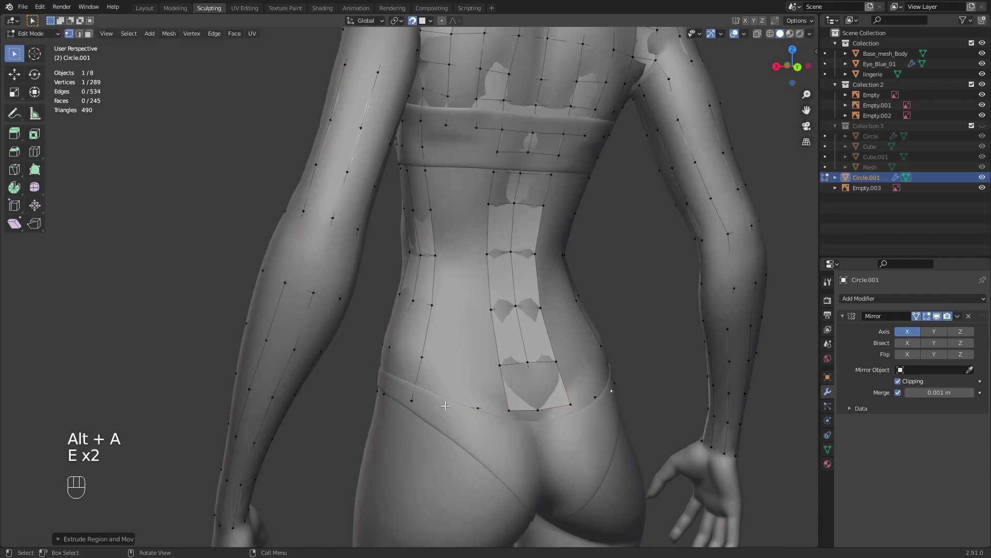
shift+click(413, 402)
key(f)
- Extrude one vertex upward from each of the two new rear waistband vertices to start the row above the waistband
middle_drag(414, 403, 411, 424)
key(alt+a)
click(466, 433)
key(e)
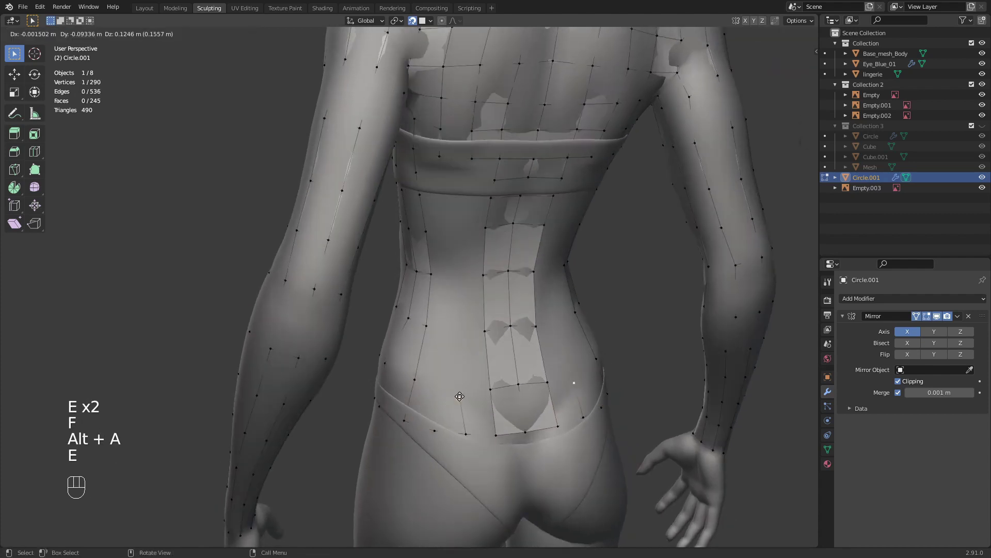
click(462, 395)
key(e)
click(439, 392)
- Fill the row of faces above the rear waistband between the side column and the centre back strip
click(433, 430)
shift+click(404, 419)
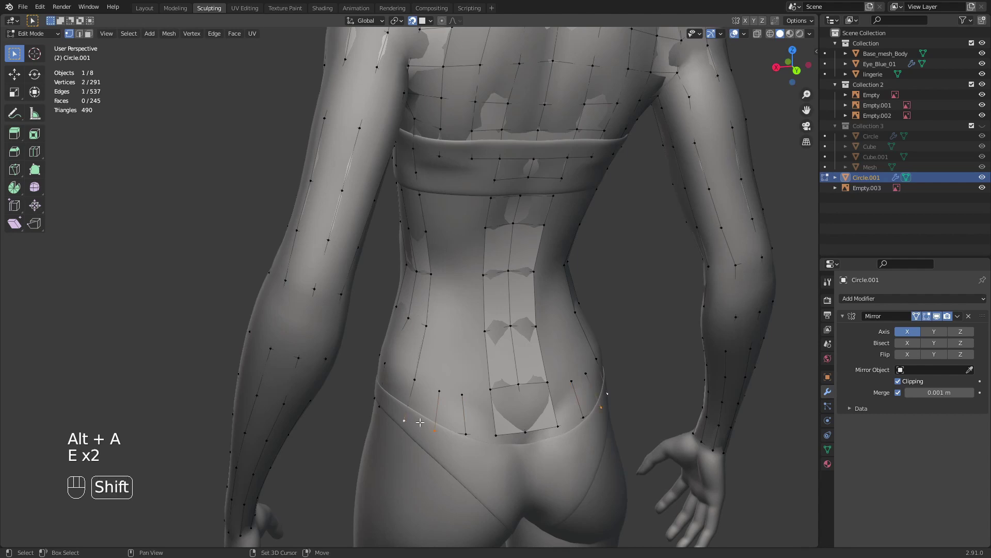
key(f)
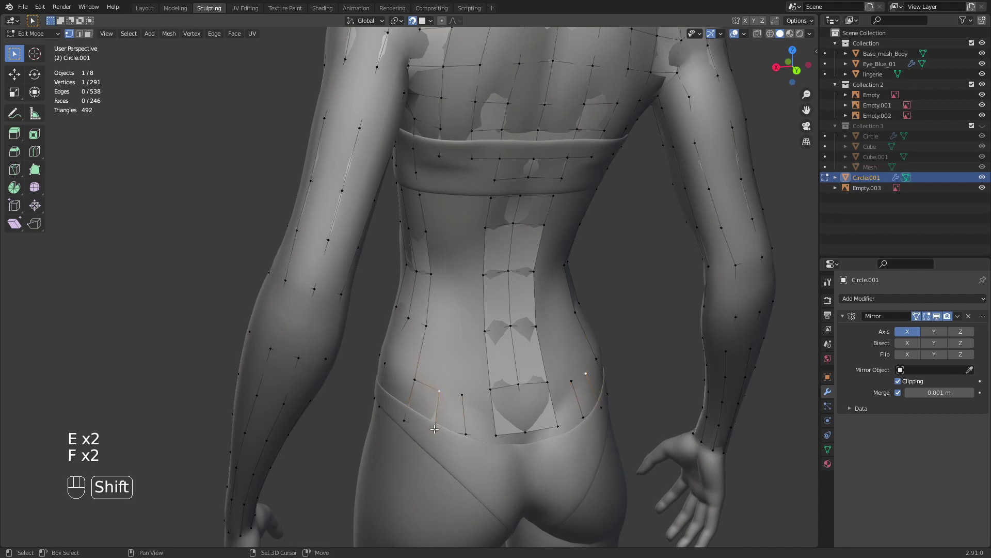
shift+click(462, 411)
key(f)
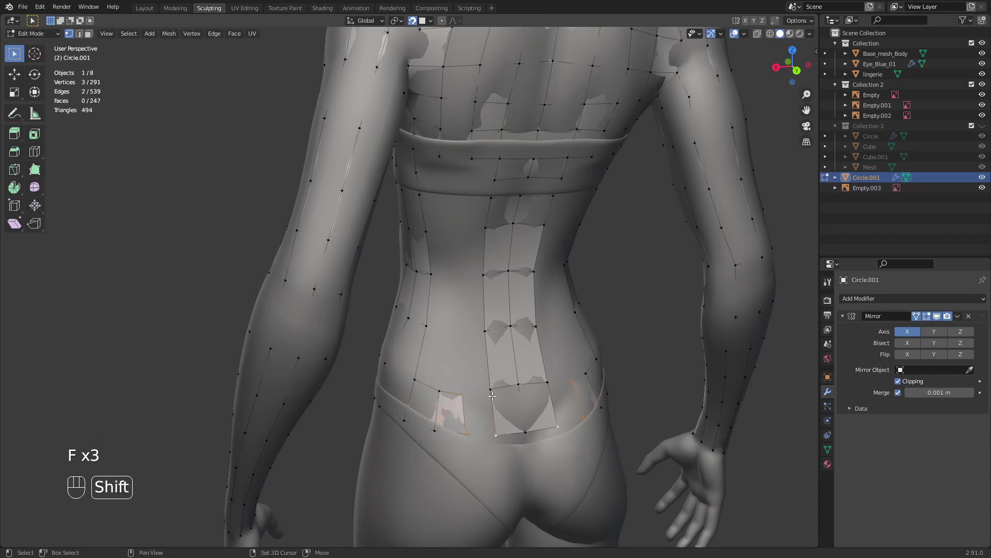
key(f)
- Reposition the vertices of the rear waistband row and the bottom of the centre back strip to even their spacing
click(463, 396)
key(g)
click(467, 397)
middle_drag(464, 418, 449, 423)
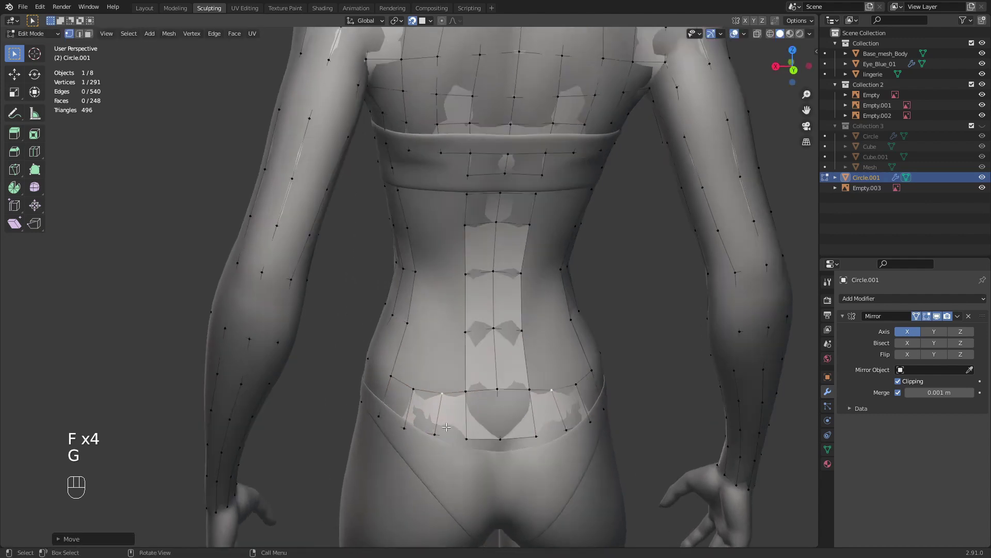
key(g)
click(467, 388)
key(g)
click(471, 392)
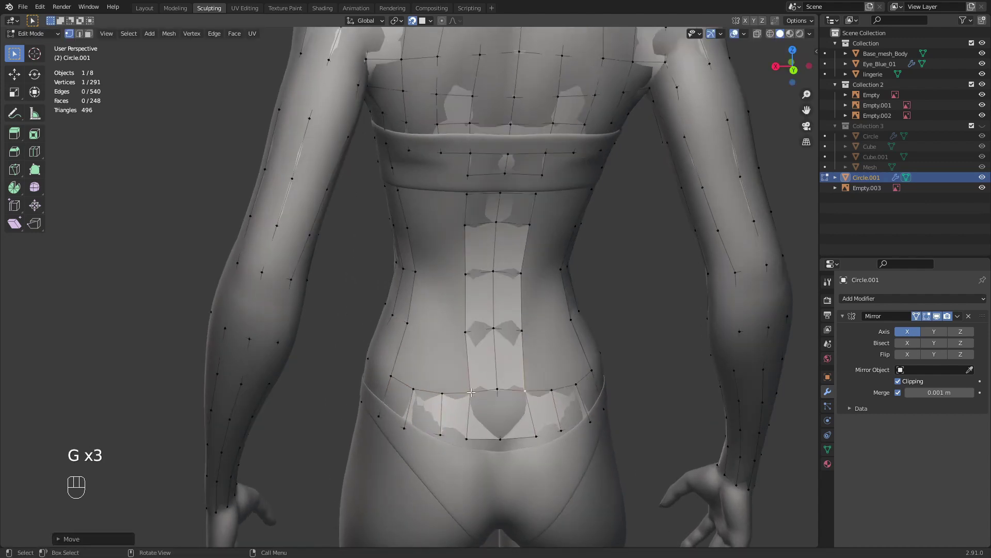
key(g)
click(469, 436)
middle_drag(471, 437, 477, 415)
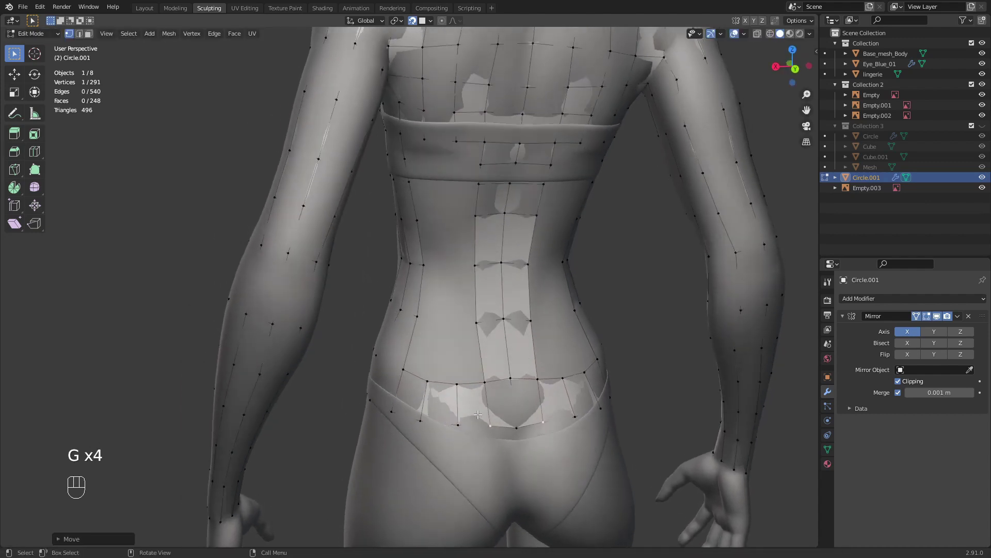
key(g)
click(512, 379)
- Extrude five vertices up the back beside the centre strip, from the row above the waistband to the bra band
middle_drag(512, 379, 491, 369)
key(e)
click(479, 315)
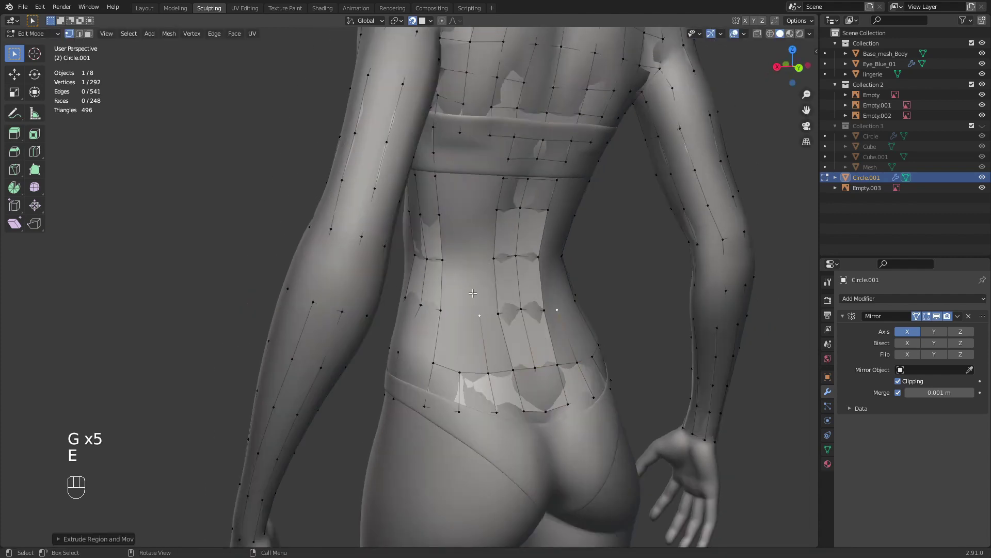
key(e)
click(476, 261)
key(e)
click(476, 209)
key(e)
click(477, 178)
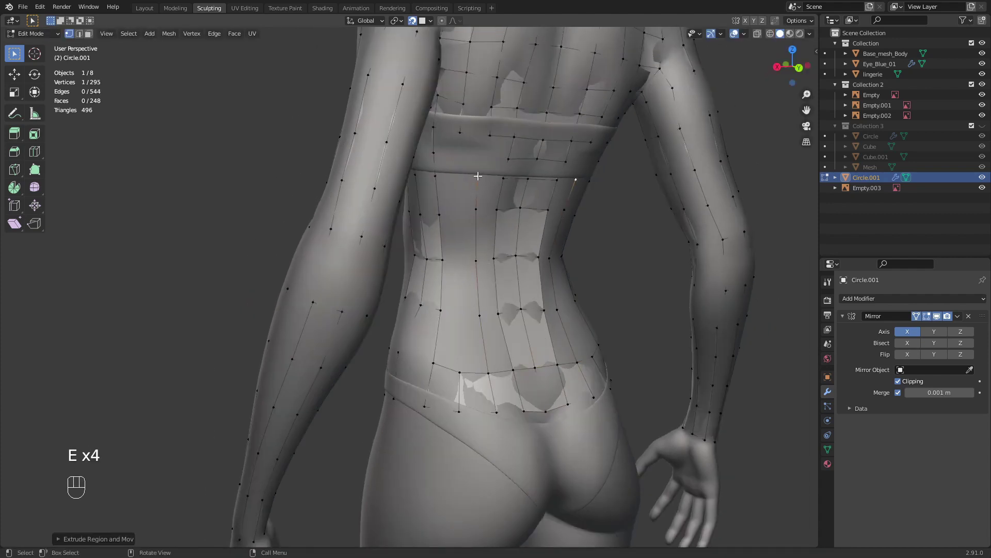
key(e)
click(482, 167)
- Fill the faces between the centre back strip and the adjacent vertex column, up through the bra band
click(484, 373)
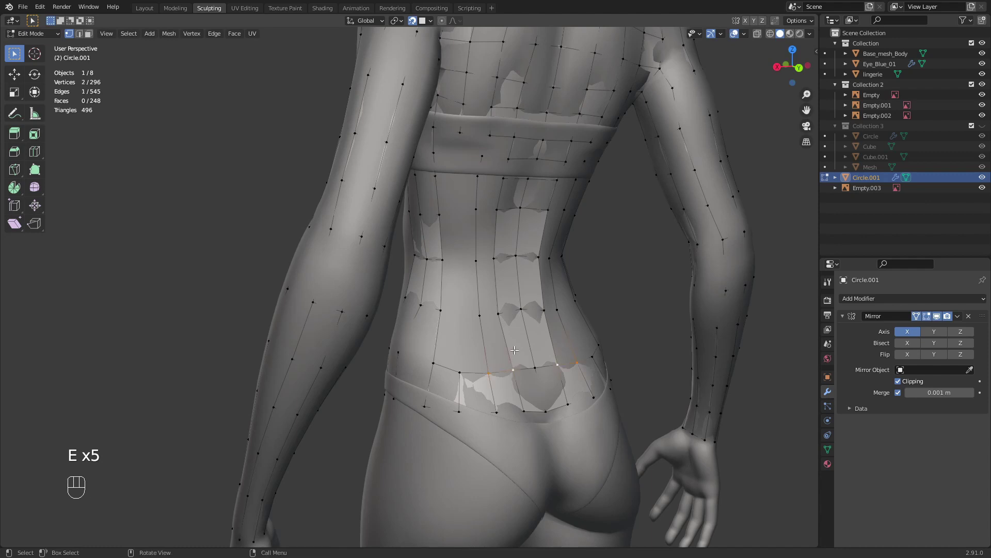
key(f)
key(f)
key(f)
key(f)
key(f)
key(f)
key(f)
key(f)
key(f)
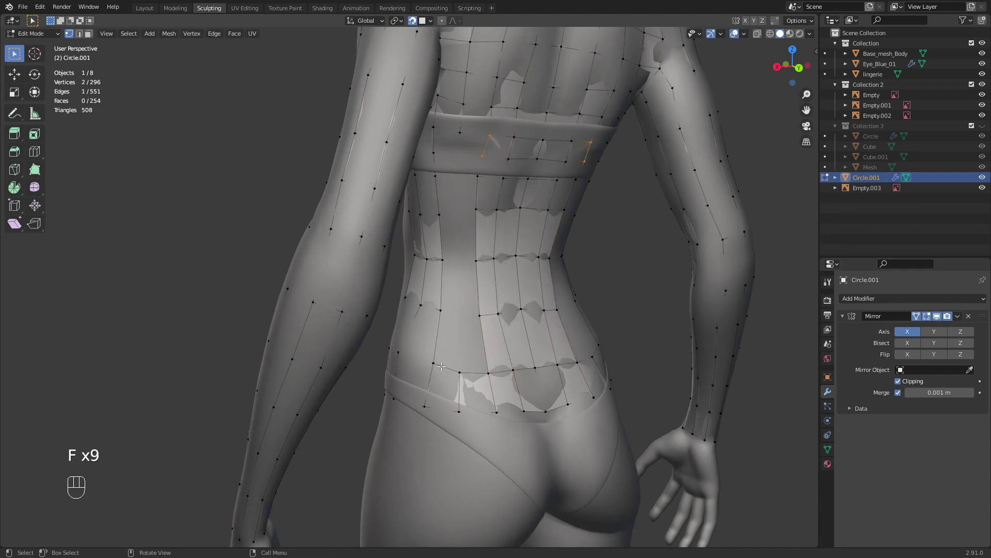
- Extrude five more vertices up the back from the next vertex above the waistband, nearer the side, to the bra band
key(e)
click(459, 315)
key(e)
click(459, 259)
key(e)
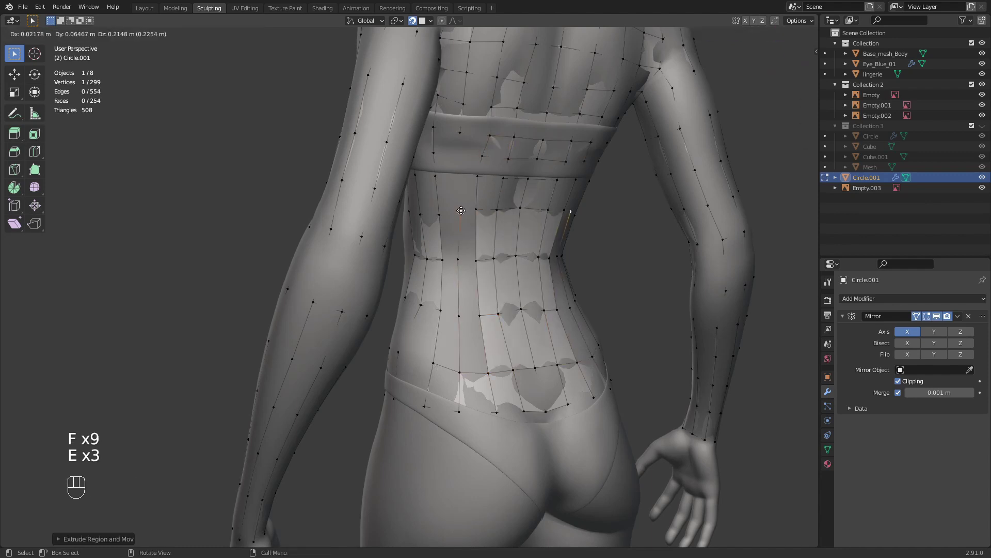
click(459, 210)
key(e)
click(457, 174)
key(e)
click(455, 156)
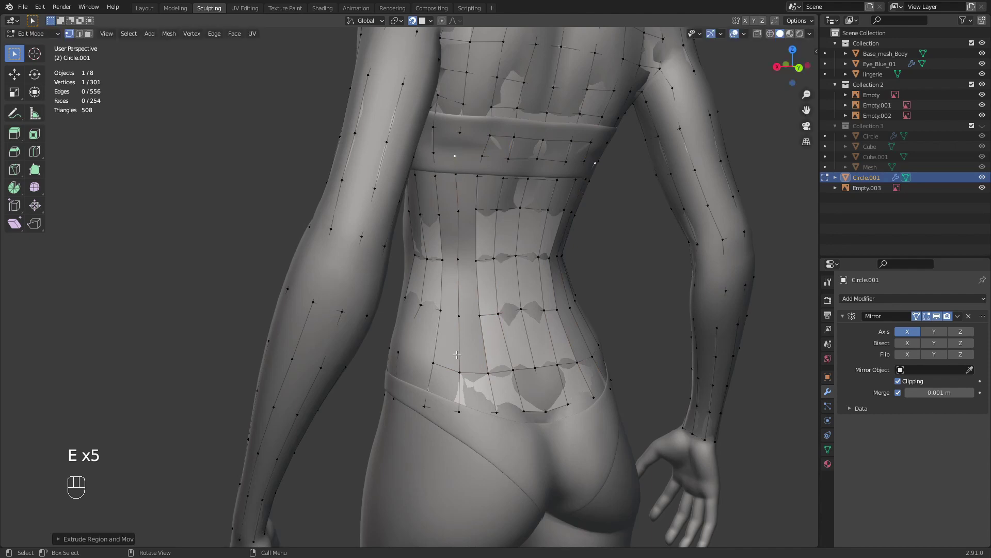
- Fill the faces between the two extruded back columns, from the row above the waistband to the bra band
click(460, 372)
shift+click(488, 373)
key(f)
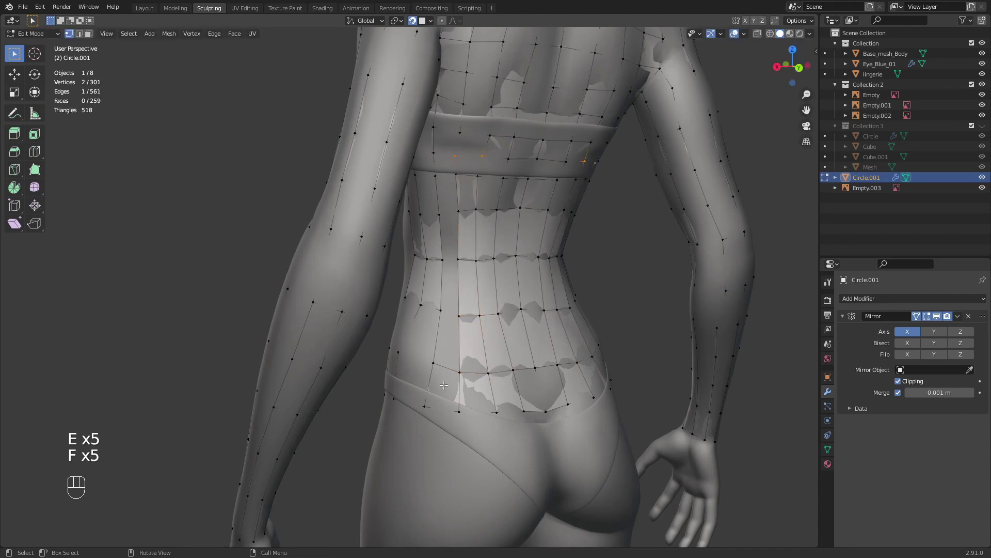
- Fill the faces between the outer back column and the side column, and close the gaps on the rear bra band
key(f)
key(f)
key(f)
key(f)
key(f)
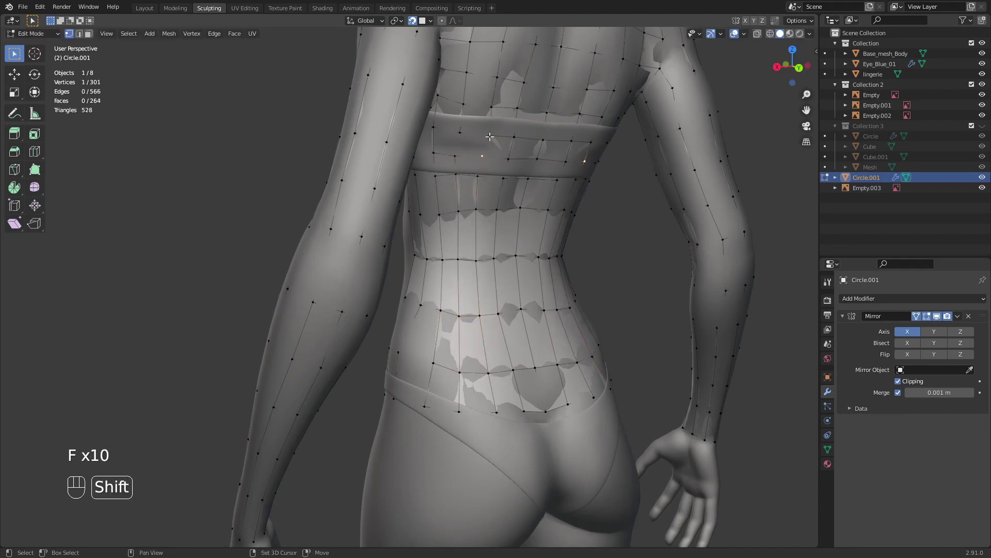
key(f)
key(f)
key(f)
middle_drag(490, 136, 464, 150)
ctrl+middle_drag(465, 149, 456, 263)
key(alt+a)
- Extrude five vertices down the side of the torso, just ahead of the side column, from the bra band to the waistband
scroll(457, 260, down, 2)
middle_drag(426, 195, 436, 200)
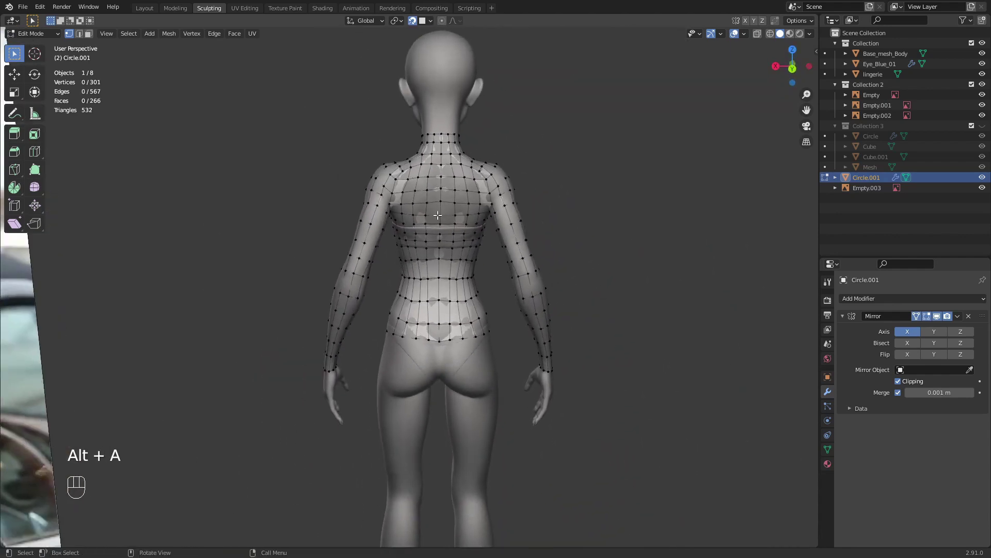
middle_drag(430, 295, 526, 253)
middle_drag(516, 250, 418, 305)
click(465, 185)
middle_drag(464, 185, 481, 183)
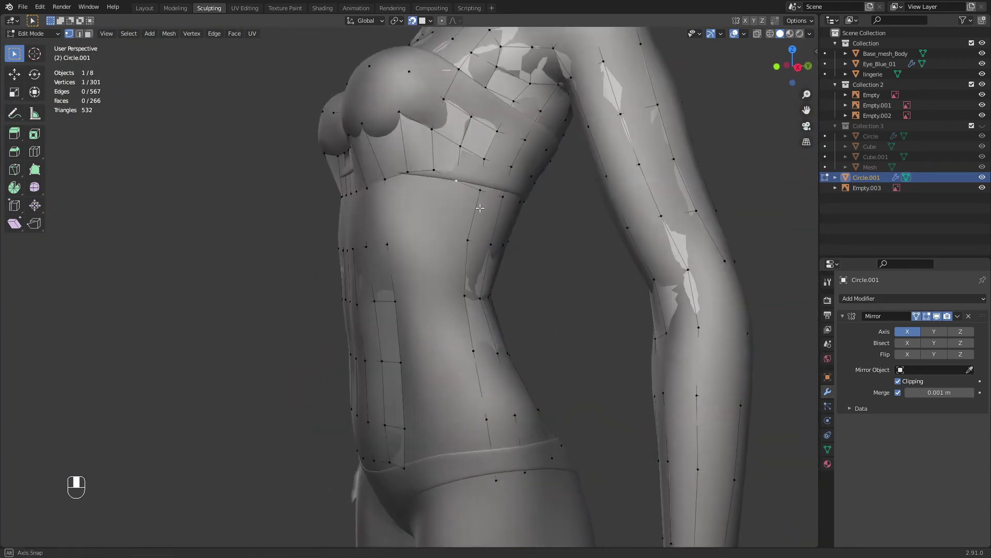
key(e)
click(443, 238)
key(e)
click(444, 296)
key(e)
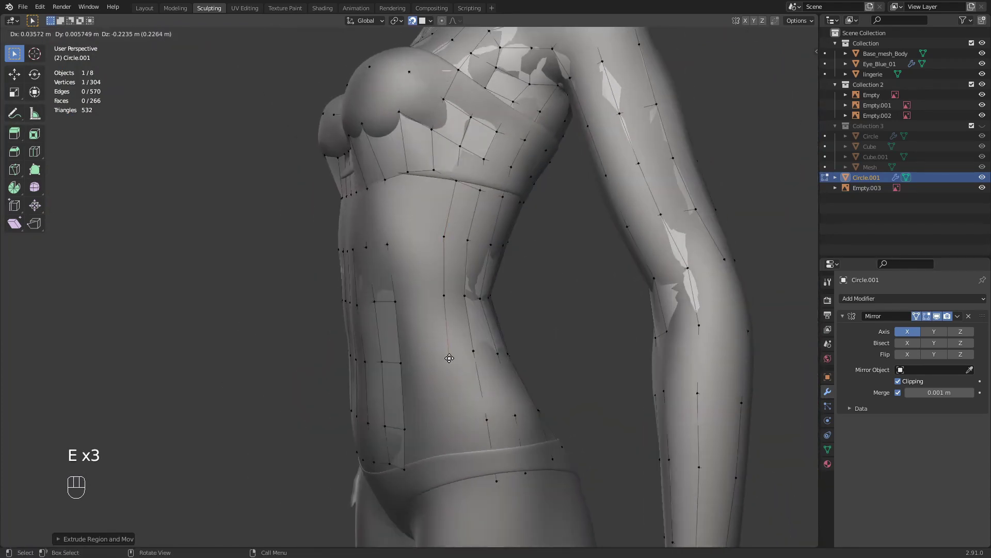
click(449, 358)
key(e)
click(458, 418)
key(e)
click(467, 425)
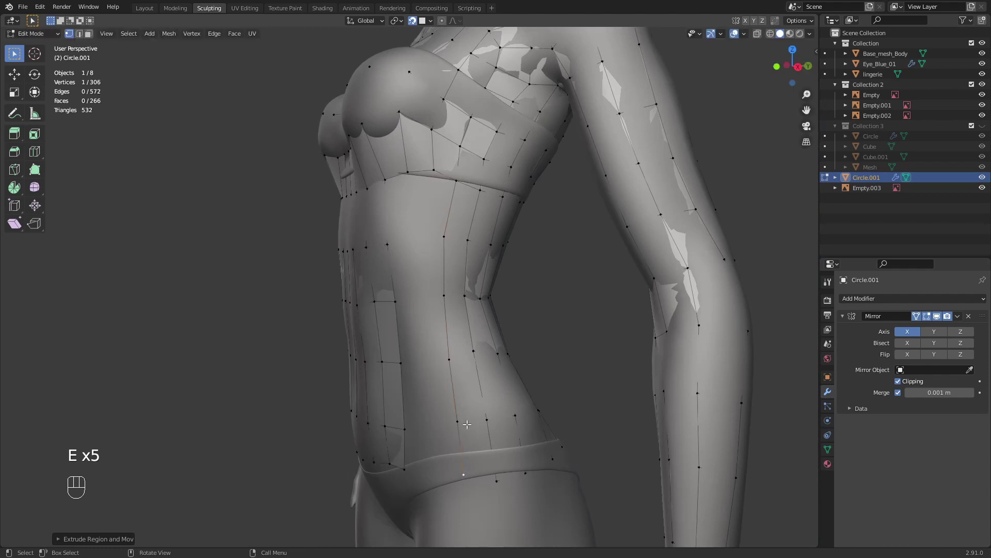
- Fill the faces between the newly extruded side column and the column behind it, from bra band to waistband
click(457, 180)
shift+click(479, 190)
key(f)
key(f)
key(f)
key(f)
key(f)
key(f)
key(f)
- Extrude another five-vertex column down the side, one column closer to the front, from the bra band to the waistband
middle_drag(442, 267, 467, 269)
key(e)
click(430, 264)
key(e)
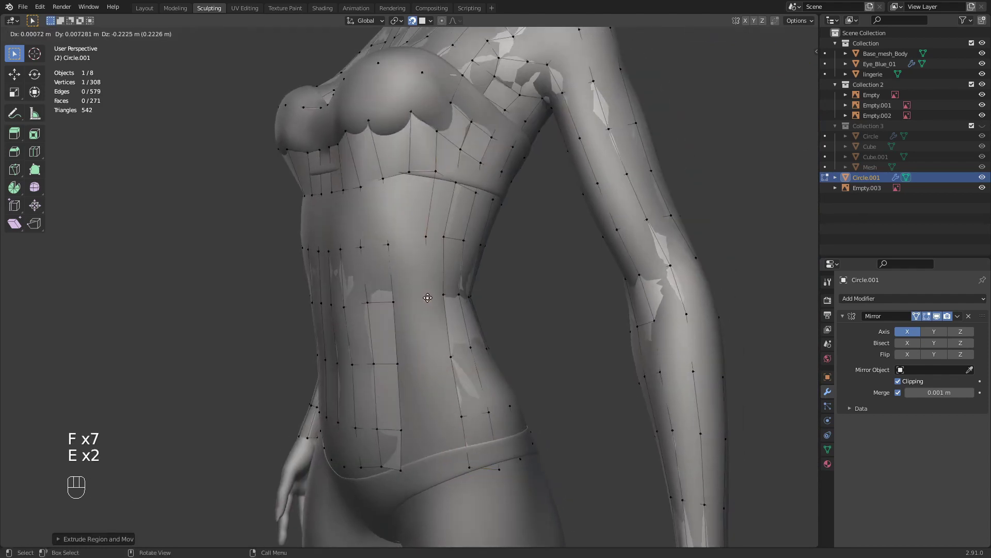
click(433, 326)
key(e)
click(439, 395)
key(e)
click(440, 407)
key(e)
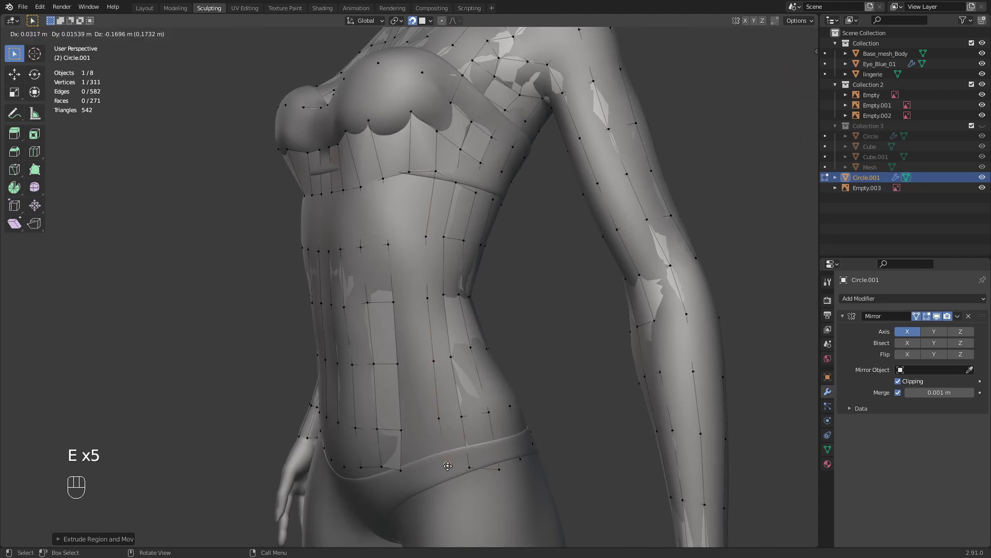
click(444, 408)
- Fill the faces joining the foremost side column to the side mesh behind it, down to the waistband
key(f)
key(f)
key(f)
key(f)
key(f)
key(f)
key(f)
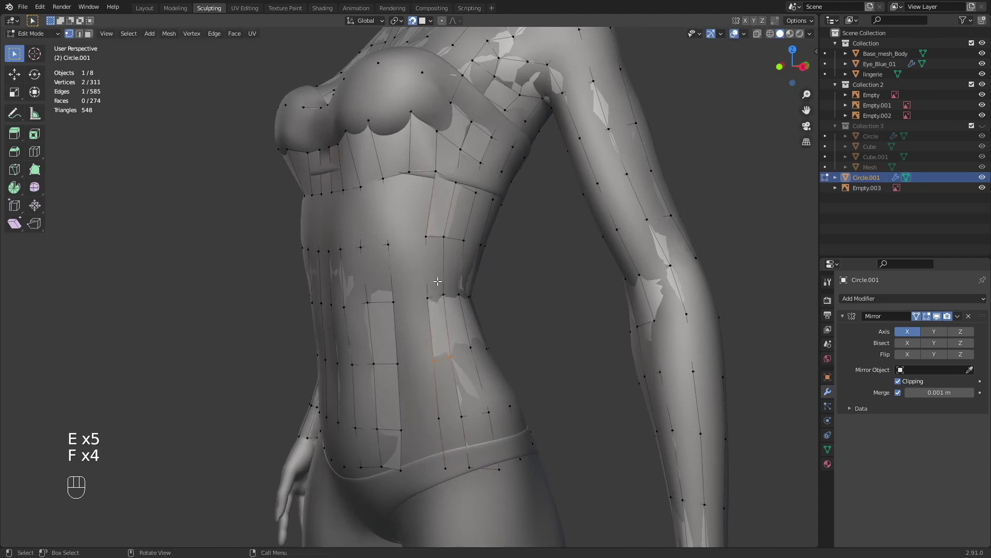
- Extrude five vertices down the middle of the remaining gap between the front and side mesh, from bra band to waistband
middle_drag(415, 245, 417, 211)
key(e)
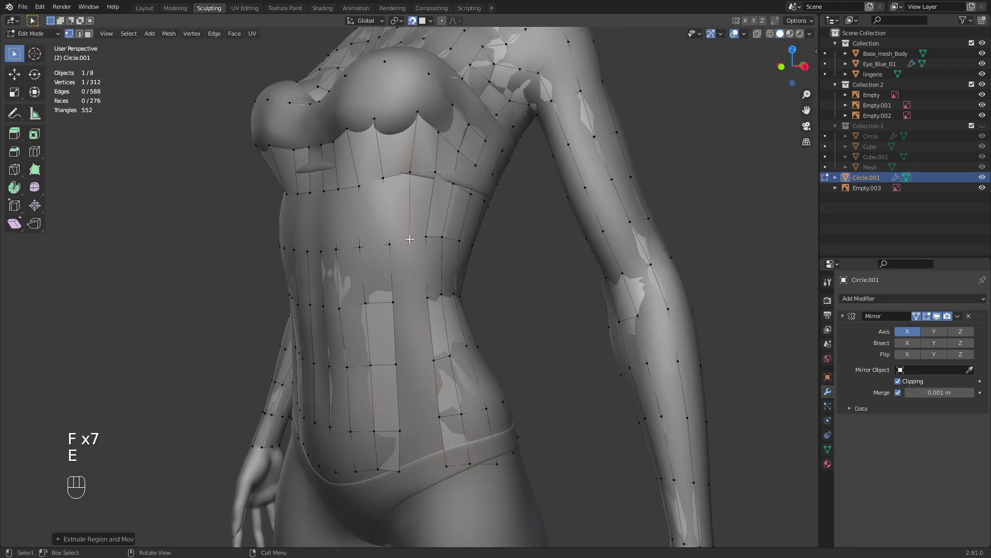
click(411, 239)
key(e)
click(408, 310)
key(e)
click(415, 364)
key(e)
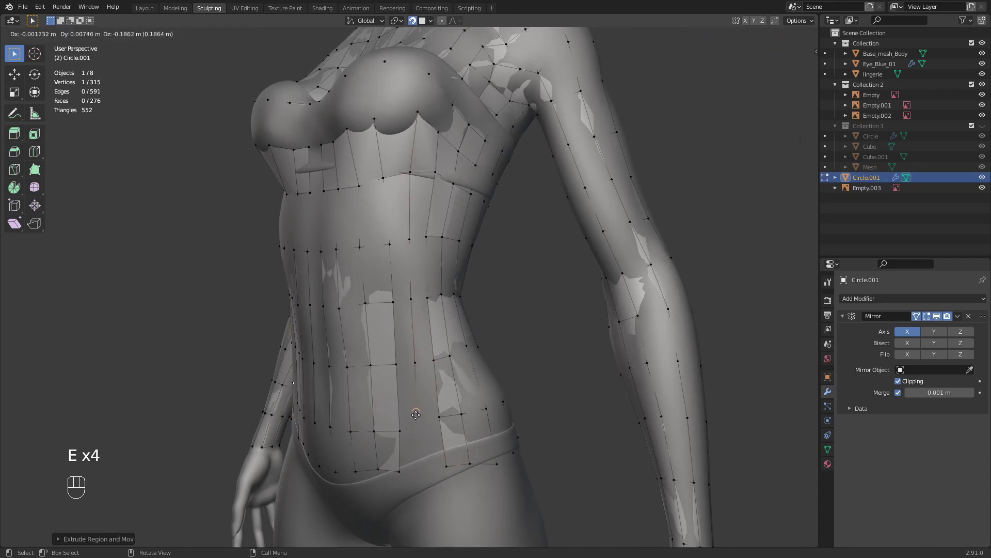
click(416, 406)
key(e)
click(417, 446)
- Fill the faces between the gap's middle column and the front torso mesh, from the bra band to the waistband
shift+click(413, 173)
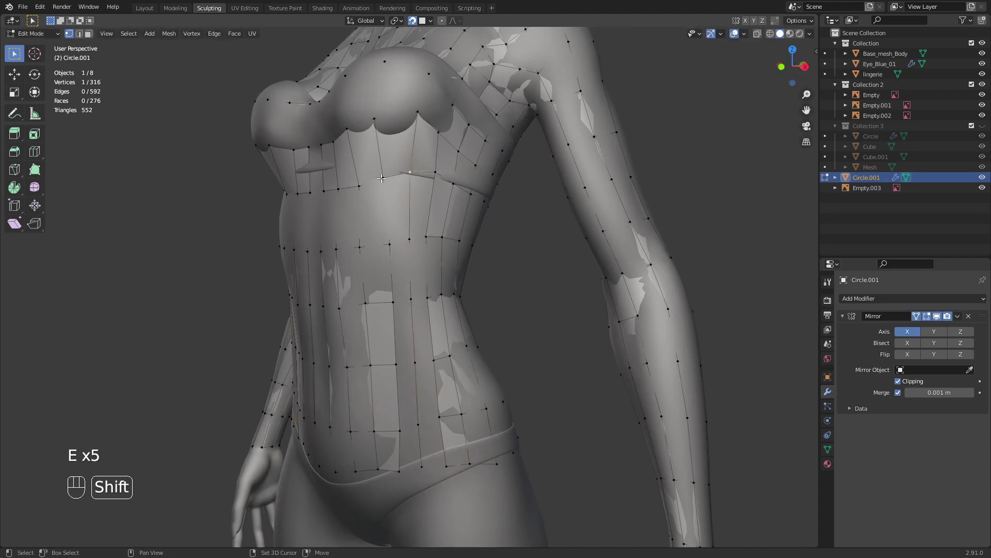
key(f)
key(f)
key(f)
key(f)
key(f)
key(f)
key(f)
- Fill the faces between the gap's middle column and the side mesh behind it, then clear the selection
shift+click(434, 173)
key(f)
key(f)
key(f)
key(f)
key(f)
key(f)
key(f)
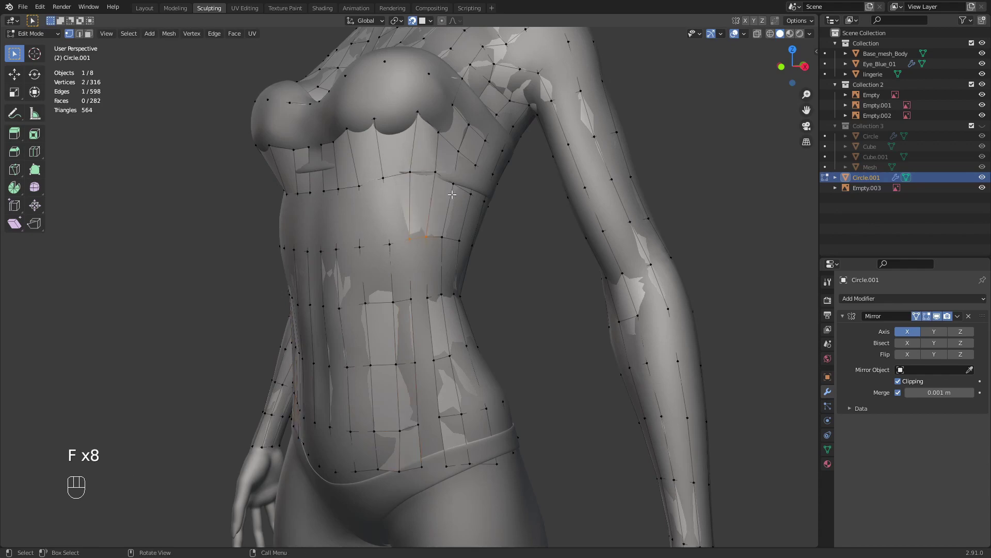
ctrl+middle_drag(437, 179, 437, 341)
middle_drag(436, 341, 485, 342)
key(alt+a)
- Move the side vertices on the panty waistband to smooth the garment's lower edge
middle_drag(465, 310, 439, 299)
middle_drag(413, 207, 389, 282)
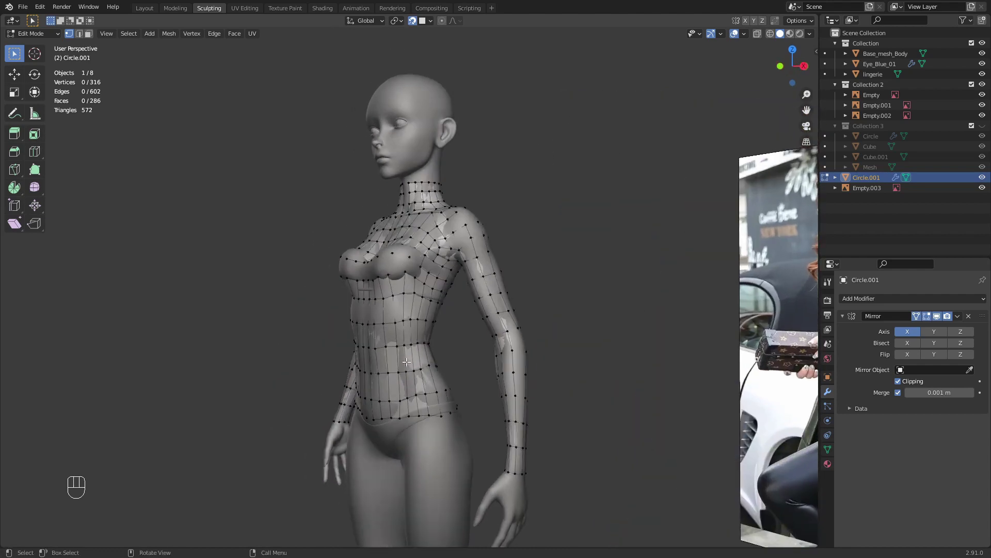
middle_drag(501, 426, 461, 429)
shift+middle_drag(460, 465, 459, 413)
ctrl+middle_drag(459, 413, 454, 330)
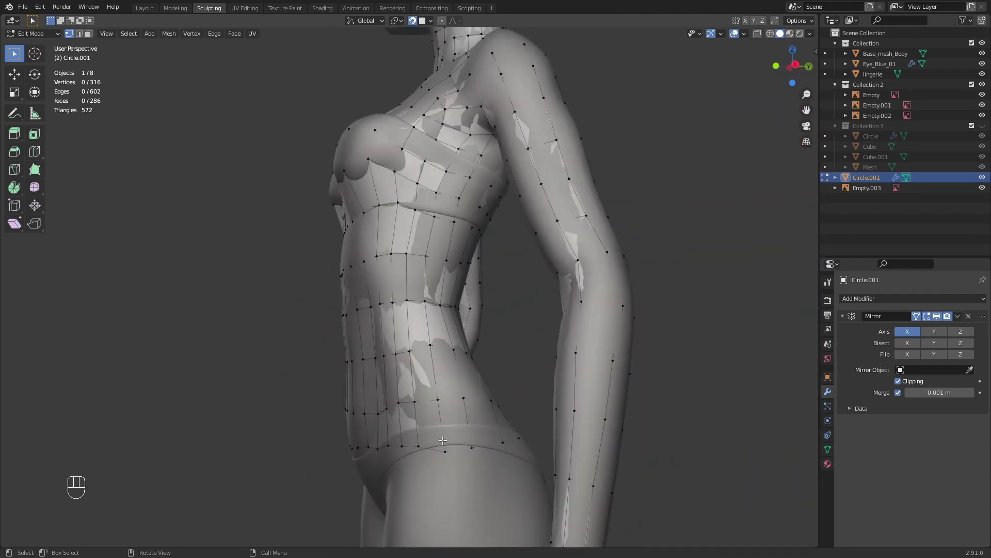
key(g)
click(445, 446)
middle_drag(445, 445, 614, 420)
click(437, 455)
key(g)
click(470, 444)
- Add three horizontal edge loops to the lower torso mesh between the bra band and the waistband, and clear the selection
middle_drag(461, 412, 484, 410)
key(ctrl+r)
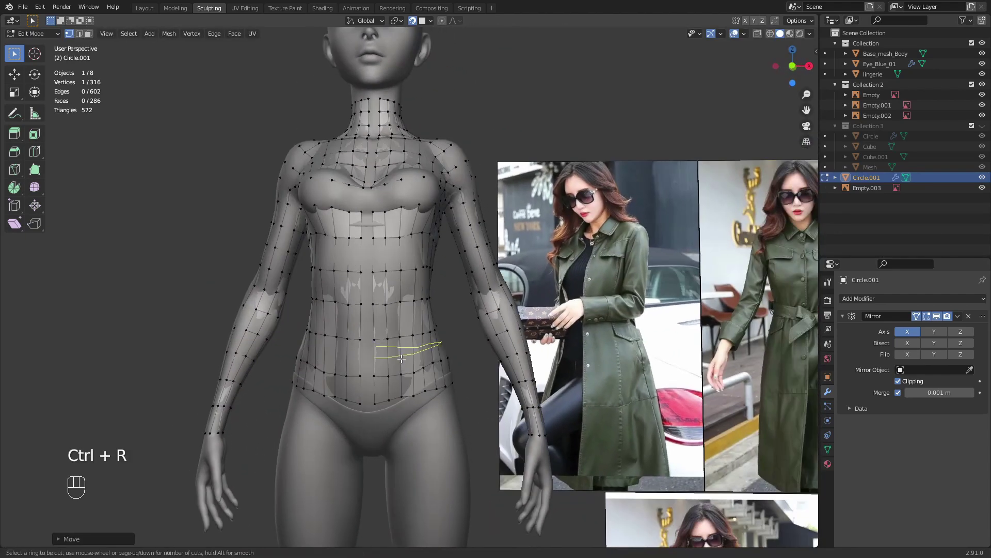
click(419, 358)
click(419, 358)
key(ctrl+r)
click(408, 315)
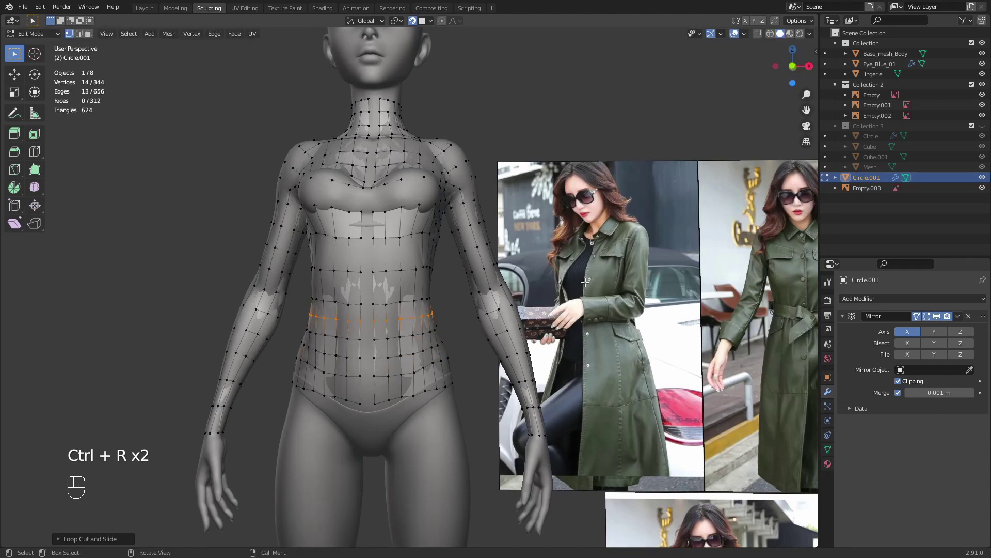
middle_drag(585, 282, 504, 262)
key(ctrl+r)
click(408, 283)
middle_drag(456, 336, 480, 343)
key(alt+a)
scroll(452, 400, down, 4)
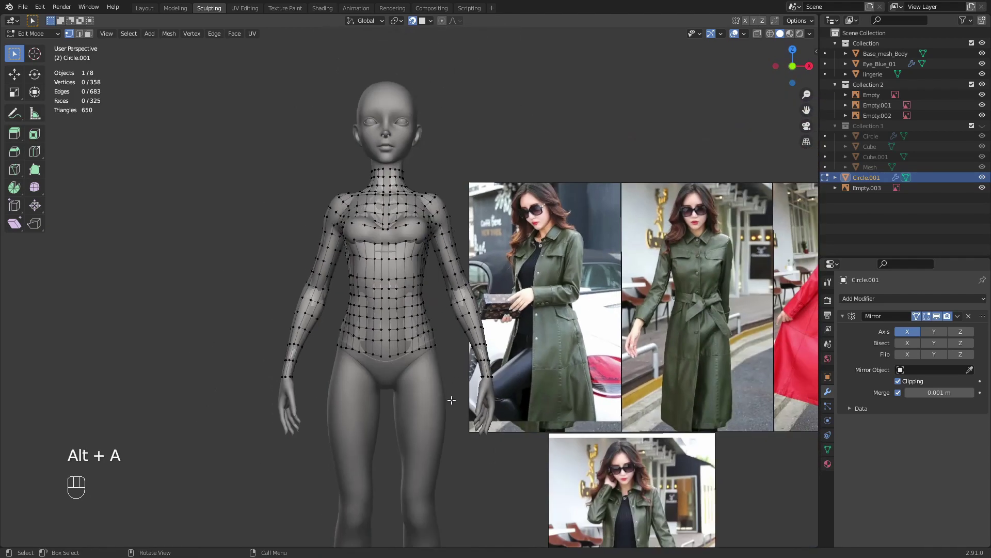
scroll(451, 367, up, 2)
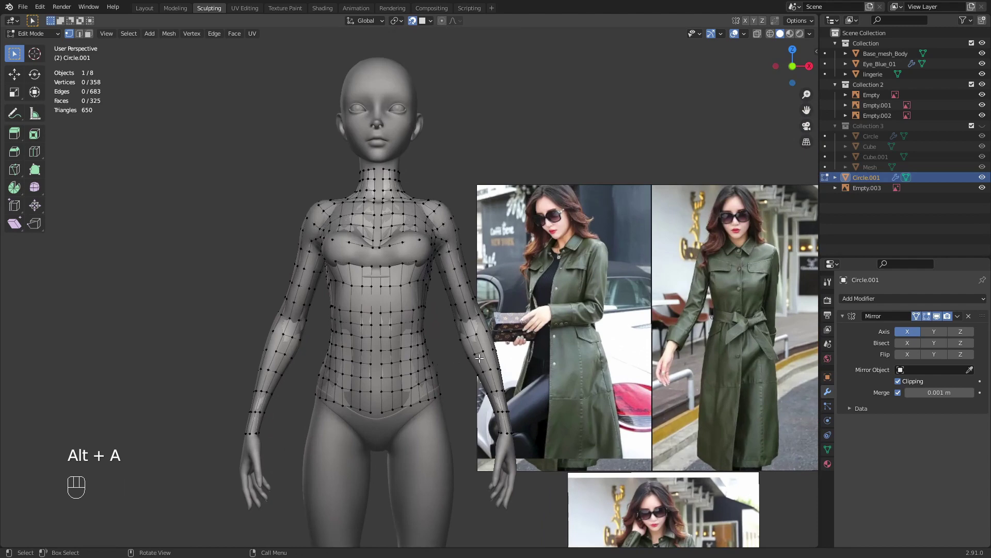
- Add a Shrinkwrap modifier to the garment mesh with Base_mesh_Body as its target
click(875, 301)
click(867, 419)
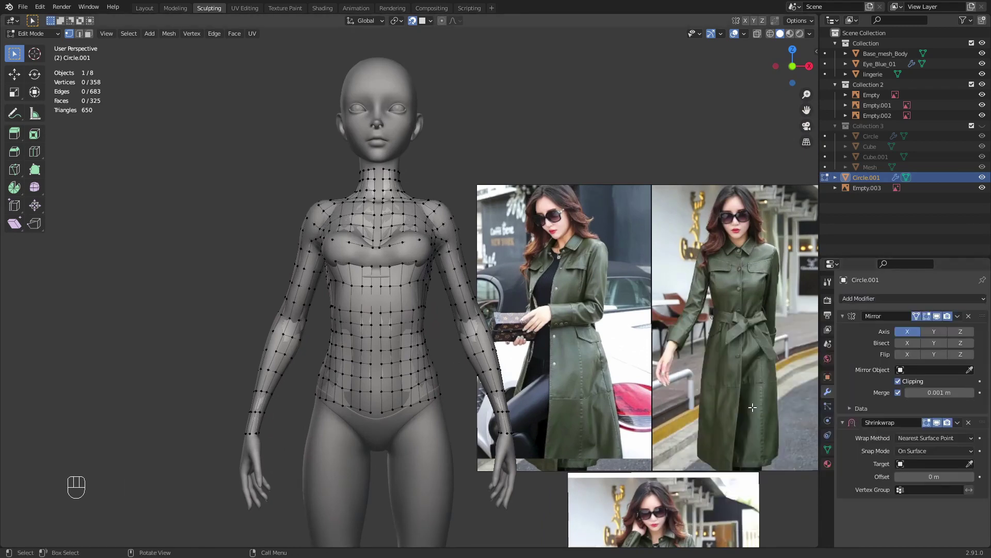
click(964, 460)
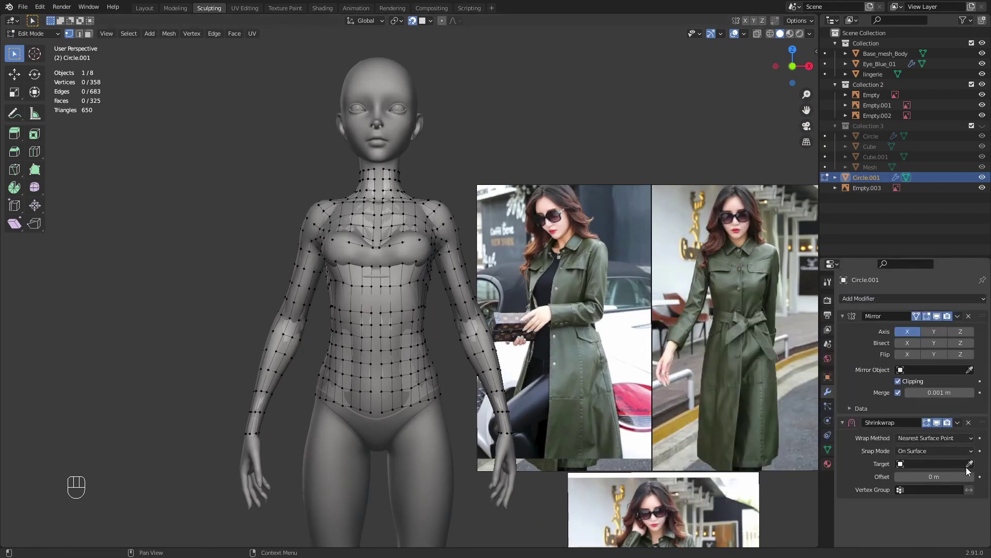
click(970, 464)
click(419, 464)
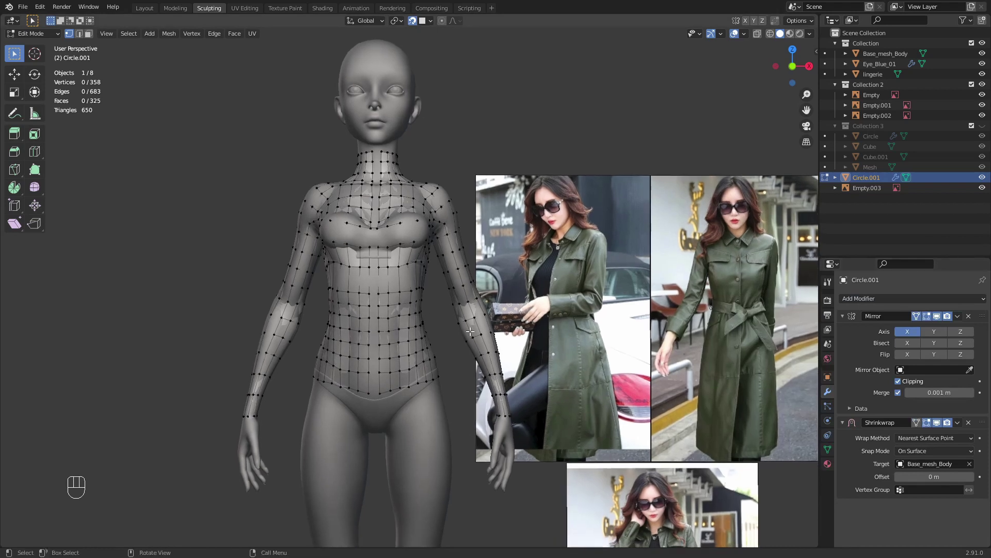
- Leave mesh editing and apply the Shrinkwrap modifier on the garment
key(Tab)
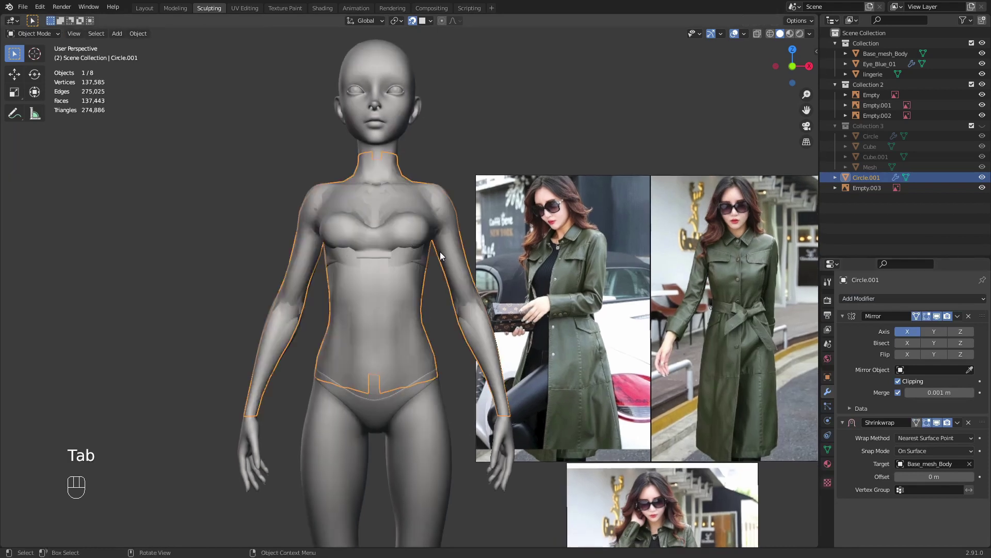
click(958, 423)
click(912, 435)
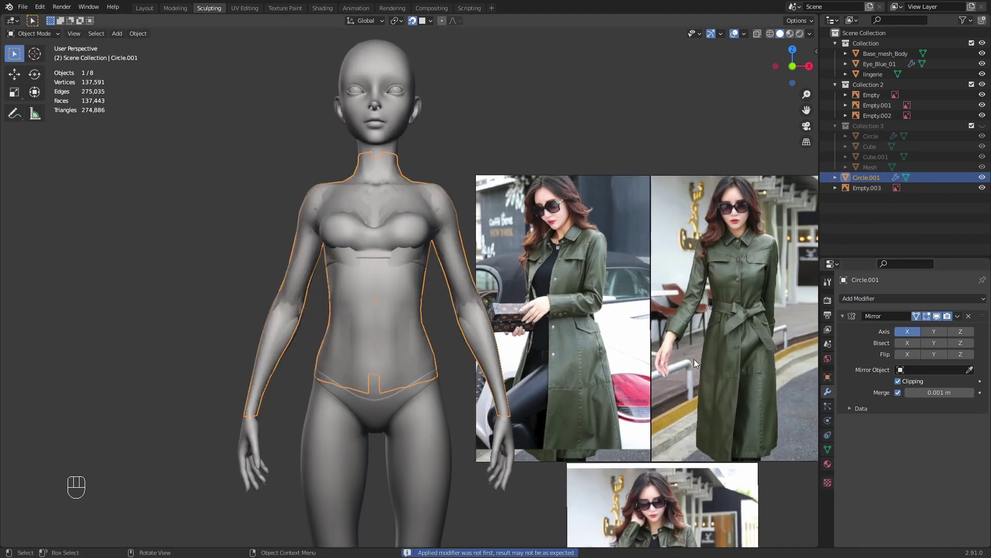
shift+middle_drag(549, 362, 557, 379)
middle_drag(645, 313, 615, 305)
shift+middle_drag(616, 305, 653, 337)
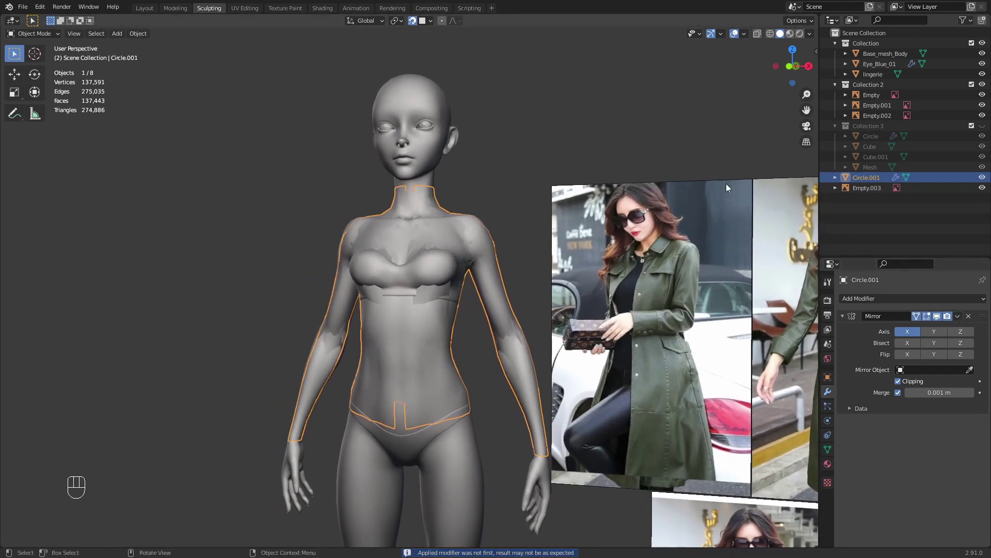
key(shift+d)
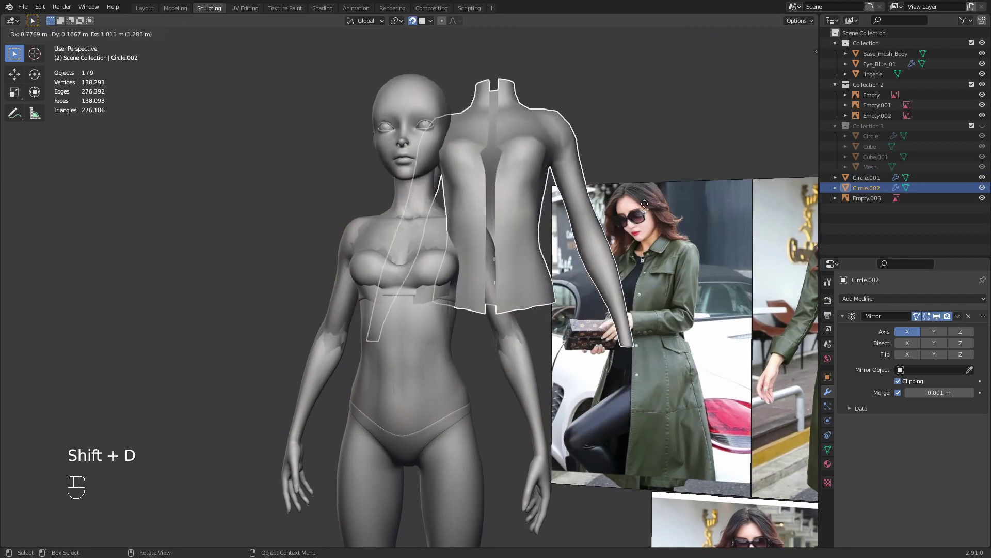
right_click(717, 282)
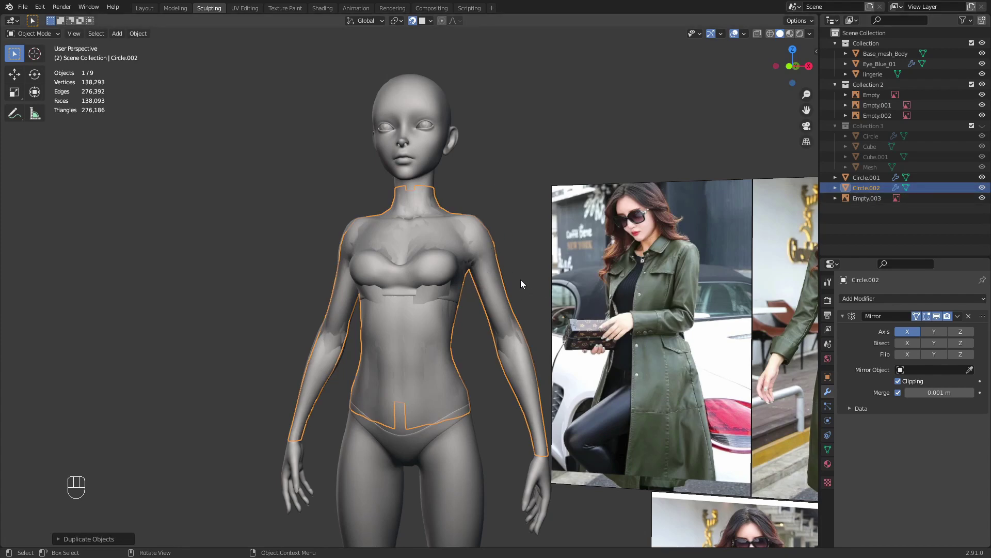
middle_drag(513, 281, 564, 343)
key(x)
click(514, 301)
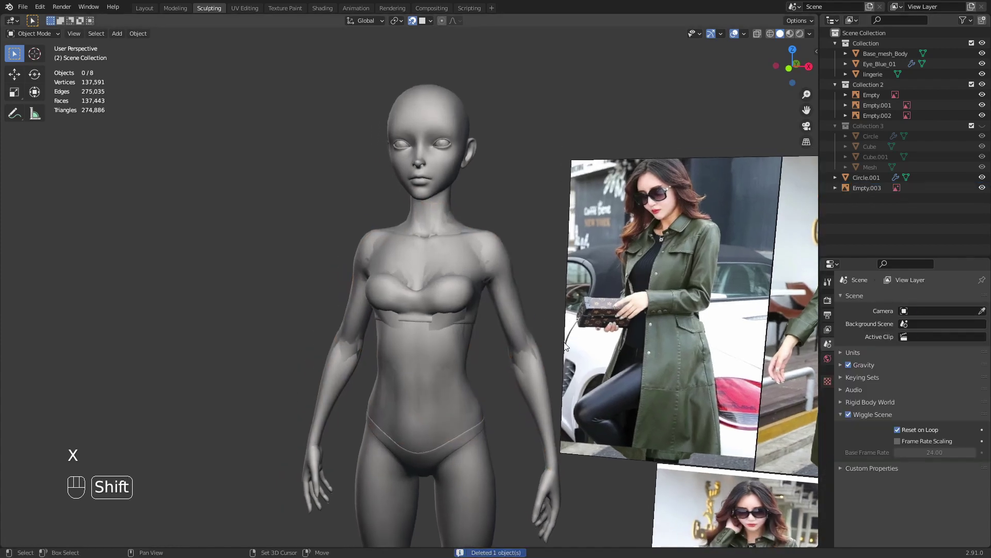
- Save the file and apply the Mirror modifier on Circle.001
key(ctrl+s)
middle_drag(608, 291, 603, 282)
click(859, 178)
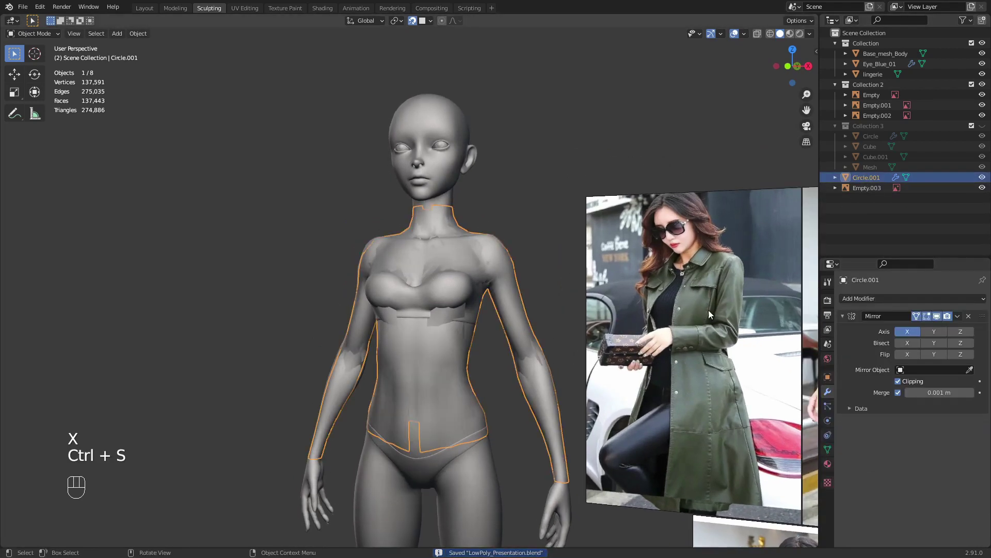
click(957, 316)
click(916, 327)
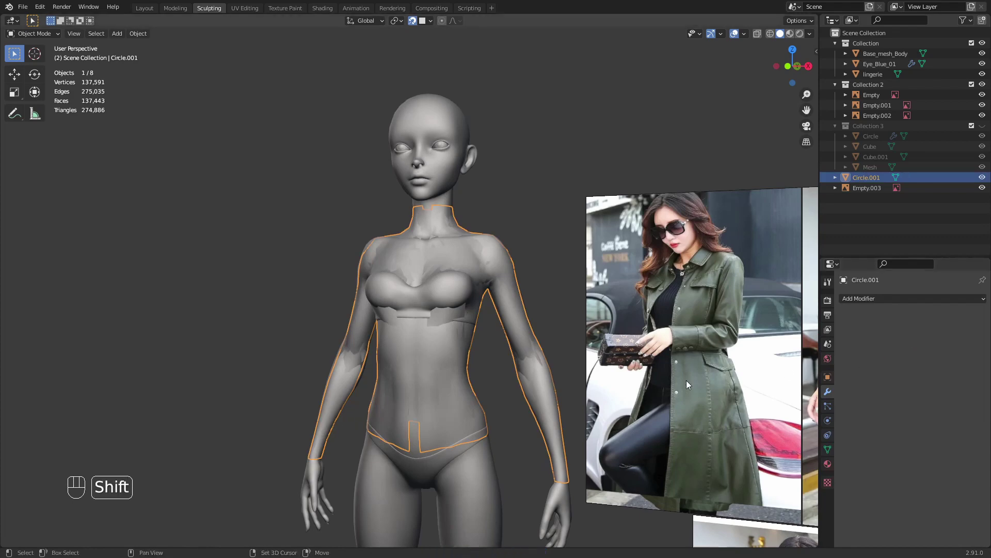
- Flatten the garment's bottom edge loop by scaling it to 0 along Z in the right side wireframe view
key(Tab)
middle_drag(687, 380, 479, 391)
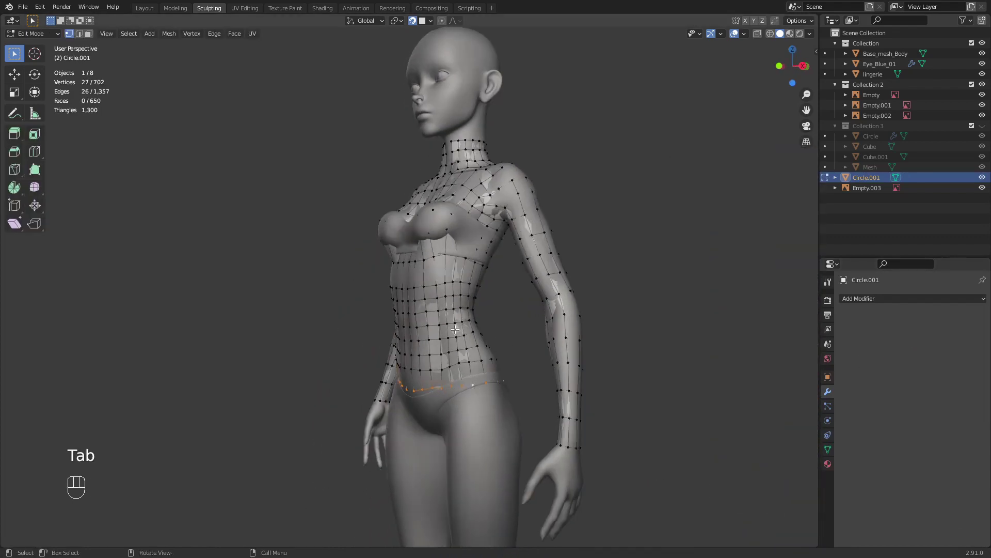
key(KP_3)
key(shift+z)
scroll(458, 272, up, 4)
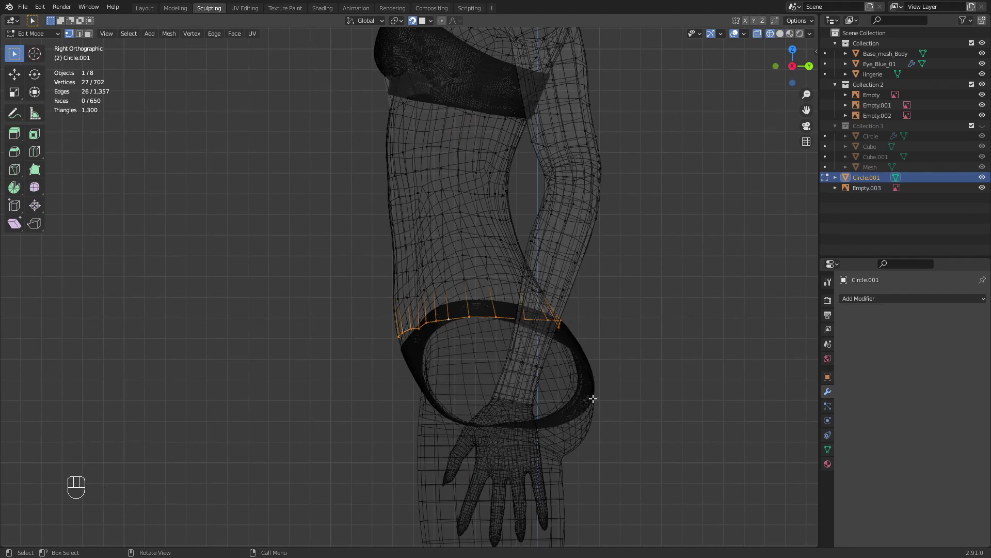
key(s)
key(z)
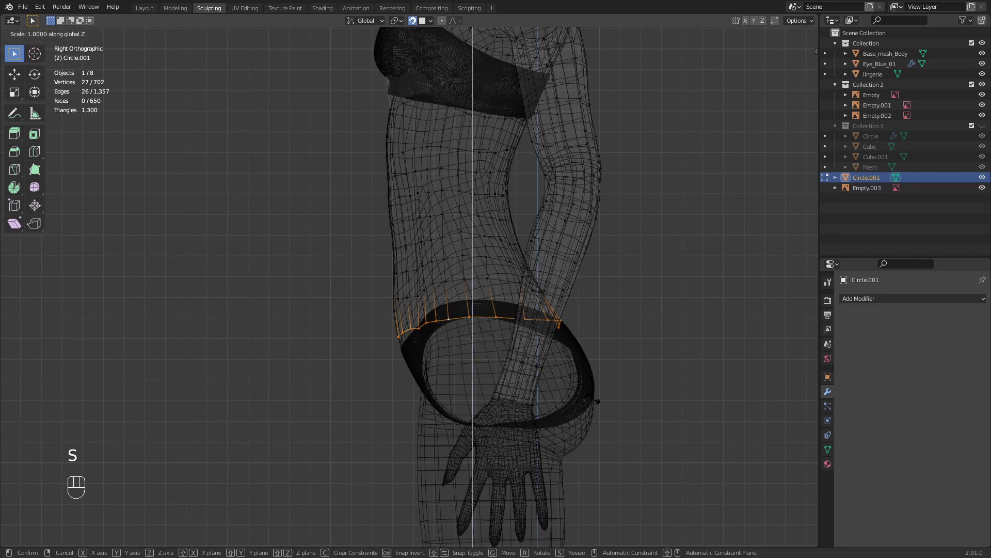
text(0)
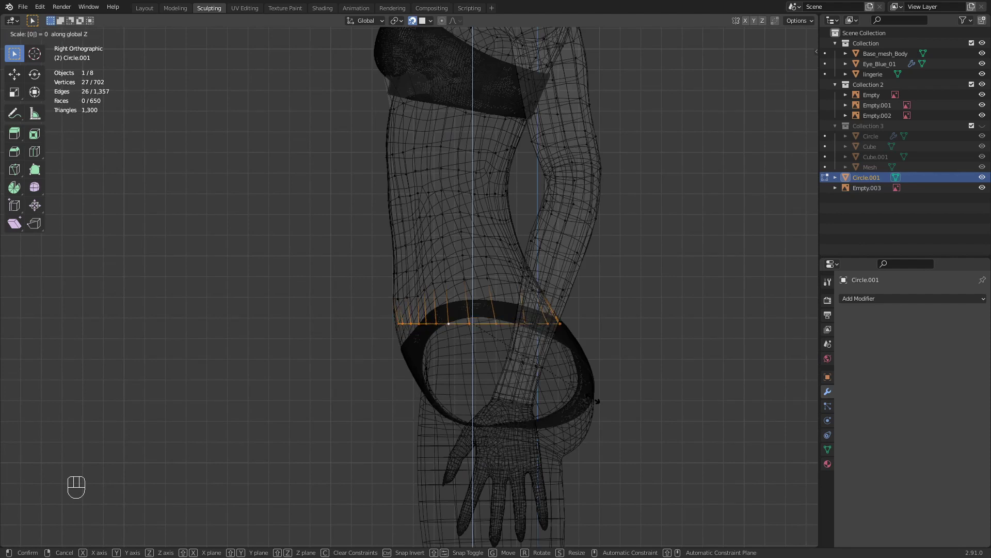
key(Return)
- Tilt the garment's bottom edge loop down toward the front, enlarge it slightly and move it to fit around the hips
key(r)
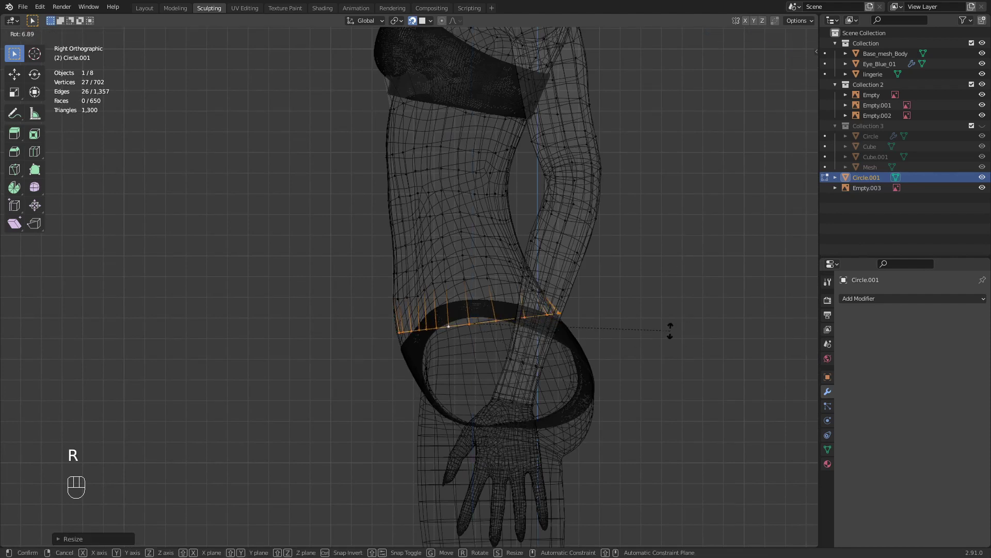
click(664, 326)
key(s)
click(673, 327)
key(g)
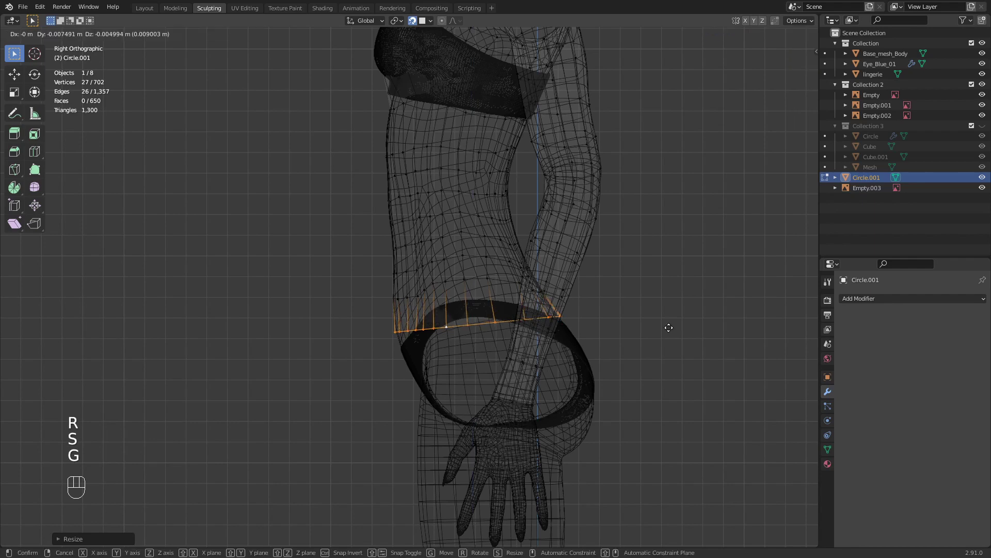
click(668, 327)
key(z)
mouse_move(662, 313)
ctrl+middle_down()
mouse_move(588, 317)
mouse_move(658, 343)
mouse_move(685, 328)
ctrl+middle_up()
click(638, 317)
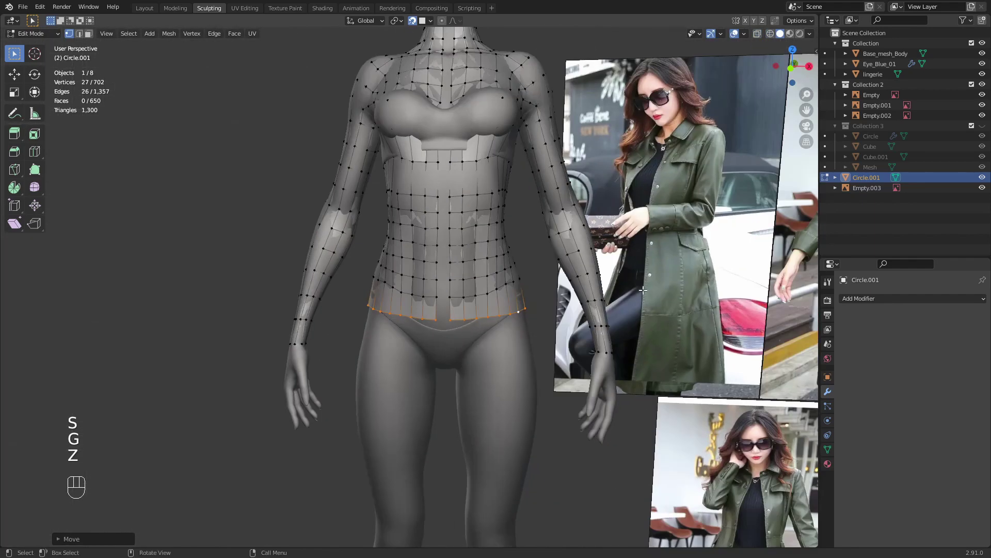
- Push the entire garment mesh outward from the body along its normals with Shrink/Fatten, and save the file
shift+middle_drag(643, 290, 629, 341)
mouse_move(628, 341)
middle_down()
mouse_move(619, 326)
mouse_move(616, 382)
middle_up()
key(a)
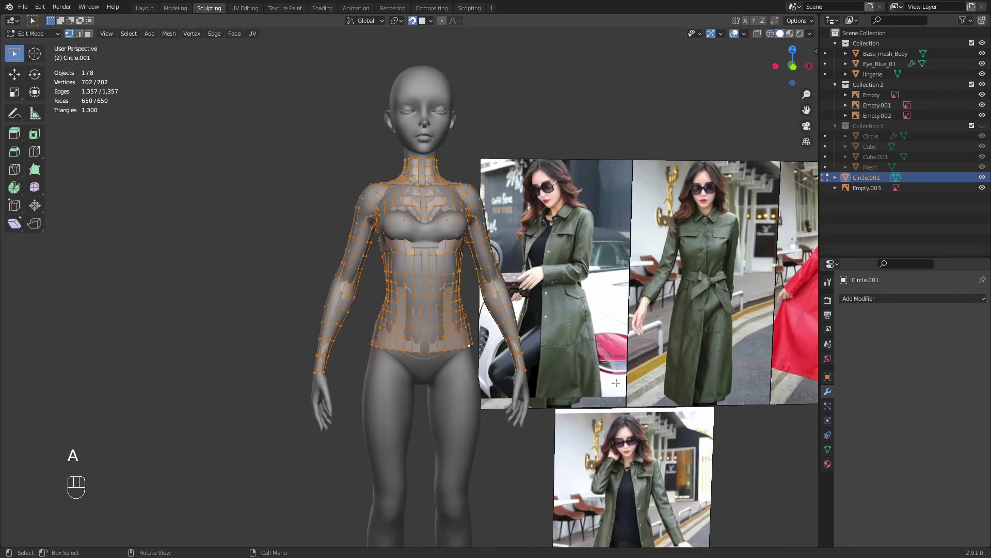
middle_drag(469, 332, 507, 346)
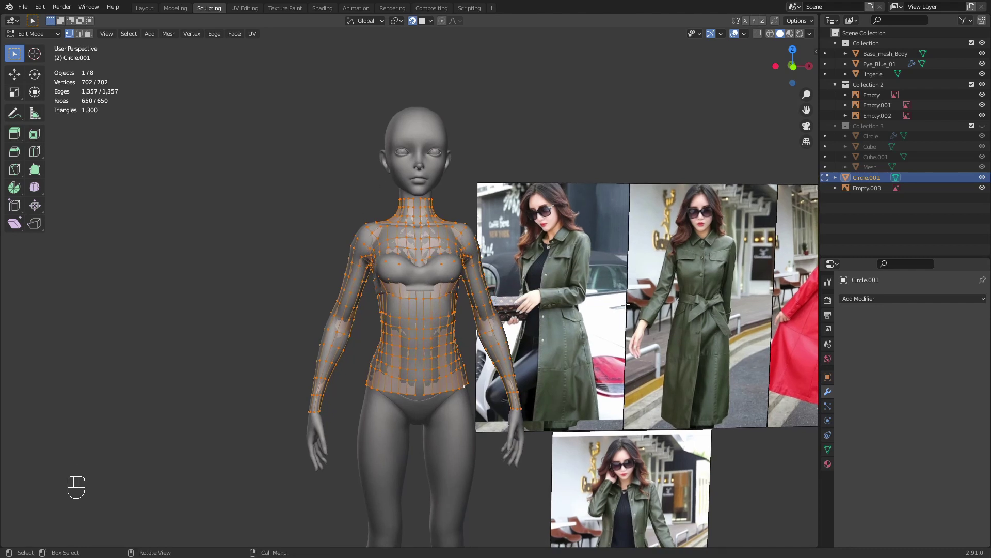
key(alt+s)
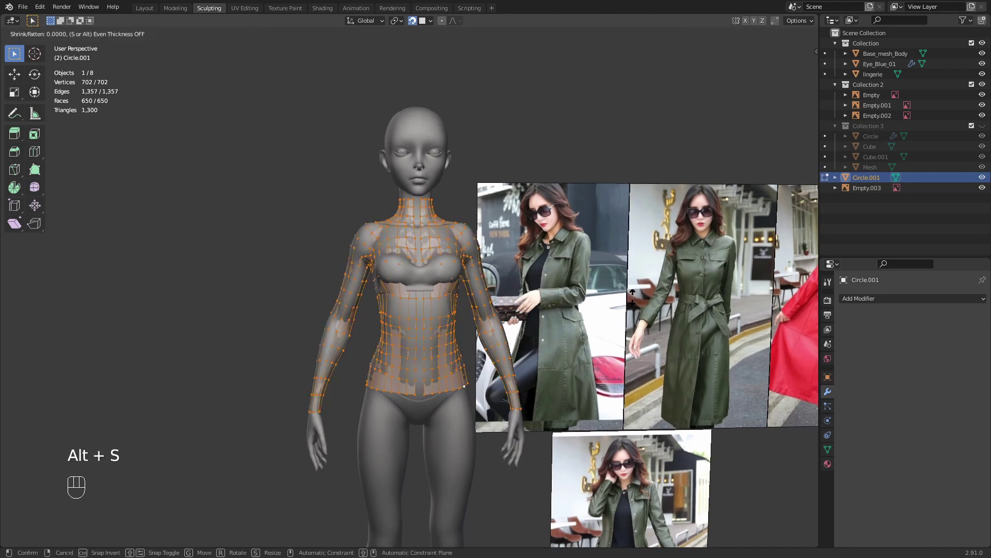
click(629, 291)
middle_drag(629, 291, 621, 333)
key(Tab)
key(Tab)
key(ctrl+s)
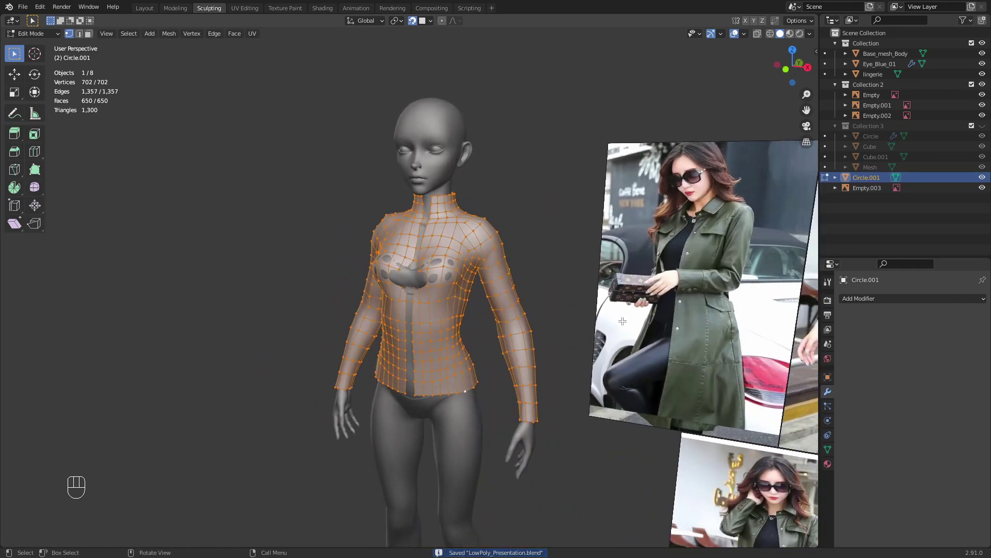
- Save the file and add a Multiresolution modifier to the garment
middle_drag(485, 345, 521, 298)
click(872, 298)
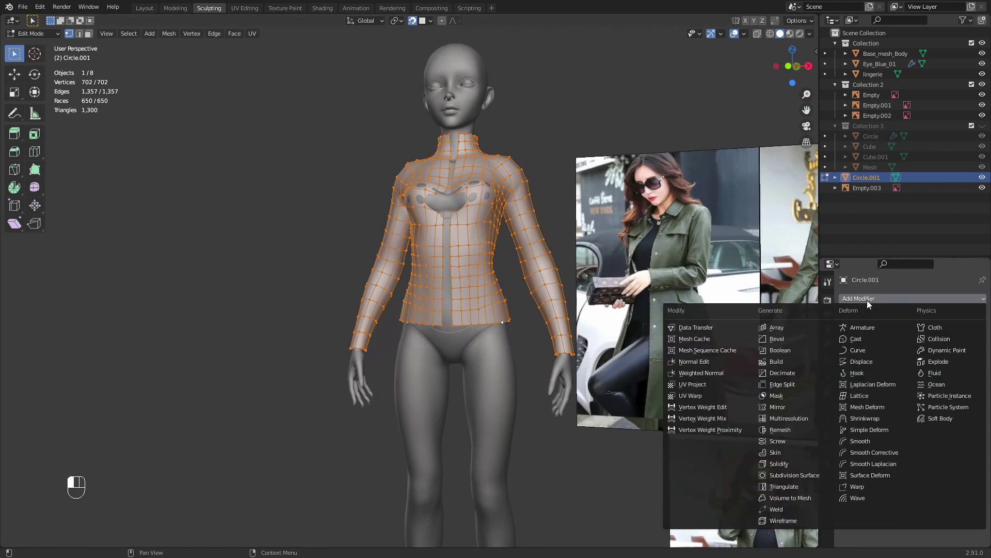
shift+middle_drag(656, 290, 672, 317)
key(ctrl+s)
click(857, 299)
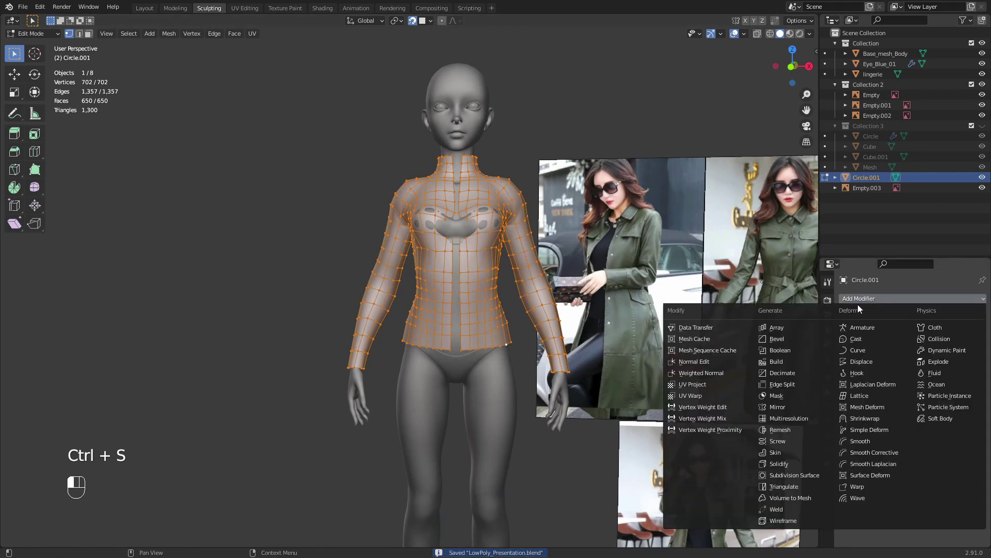
click(798, 419)
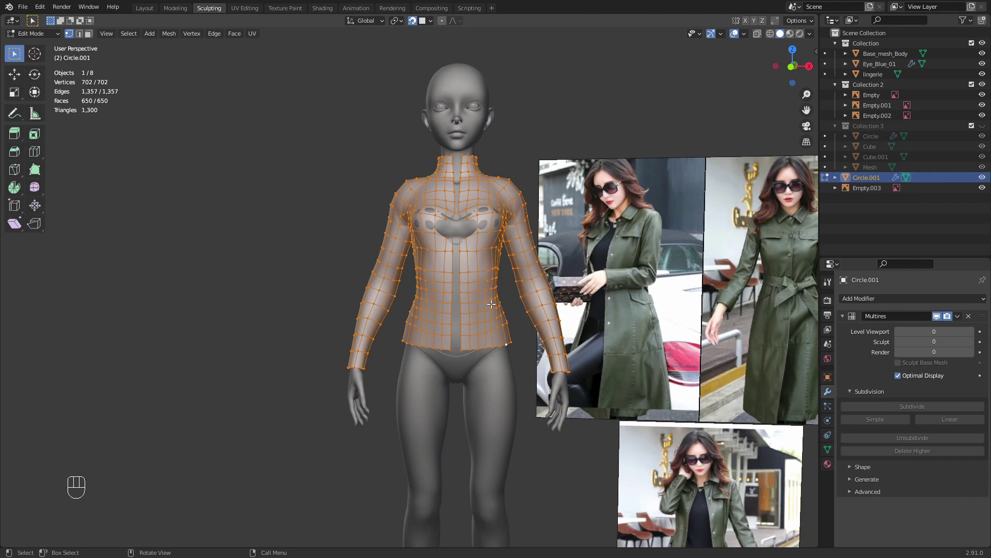
- Subdivide the garment's Multires modifier to level 3 in Object Mode
key(Tab)
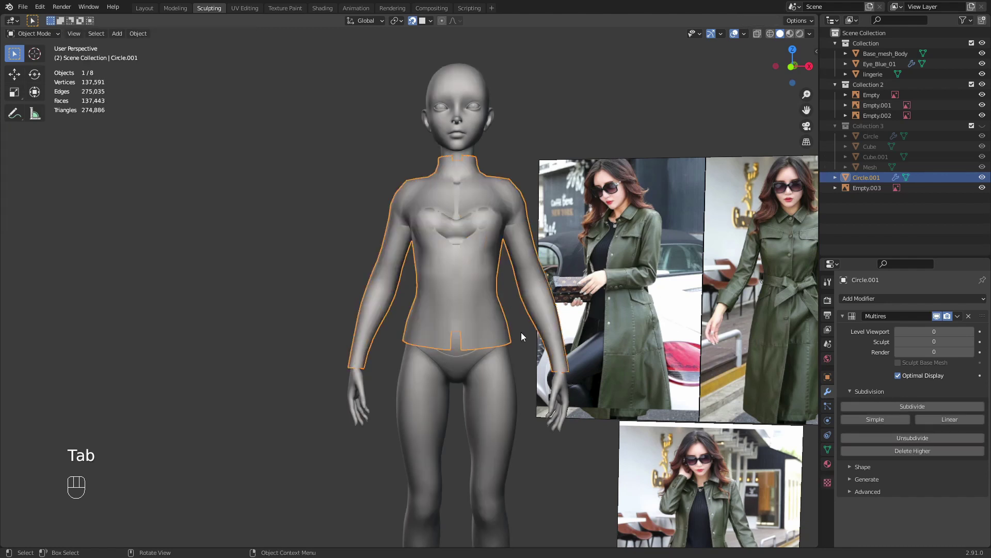
click(921, 407)
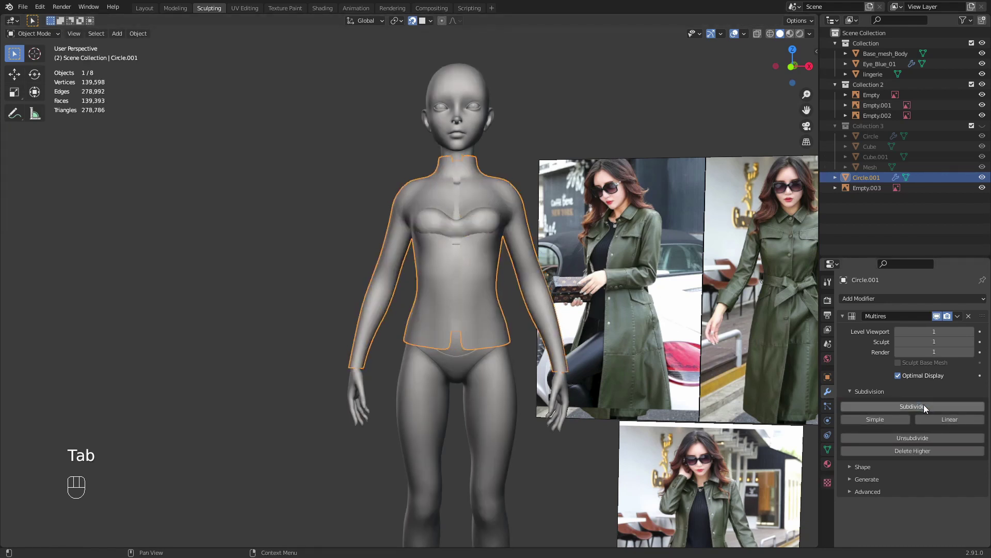
click(924, 410)
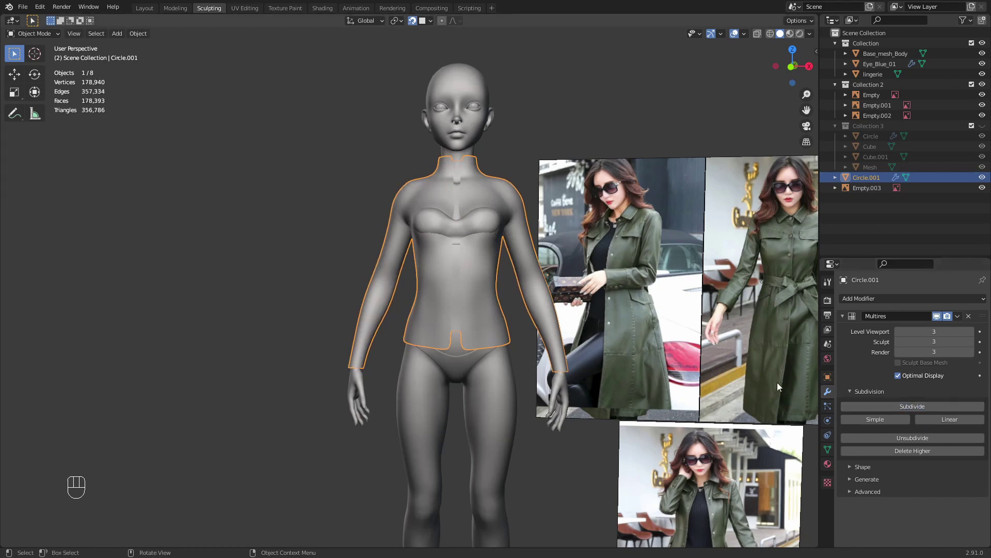
- Switch the garment to Sculpt Mode and set the Clay Strips brush radius to 79 px
shift+middle_drag(777, 382, 634, 355)
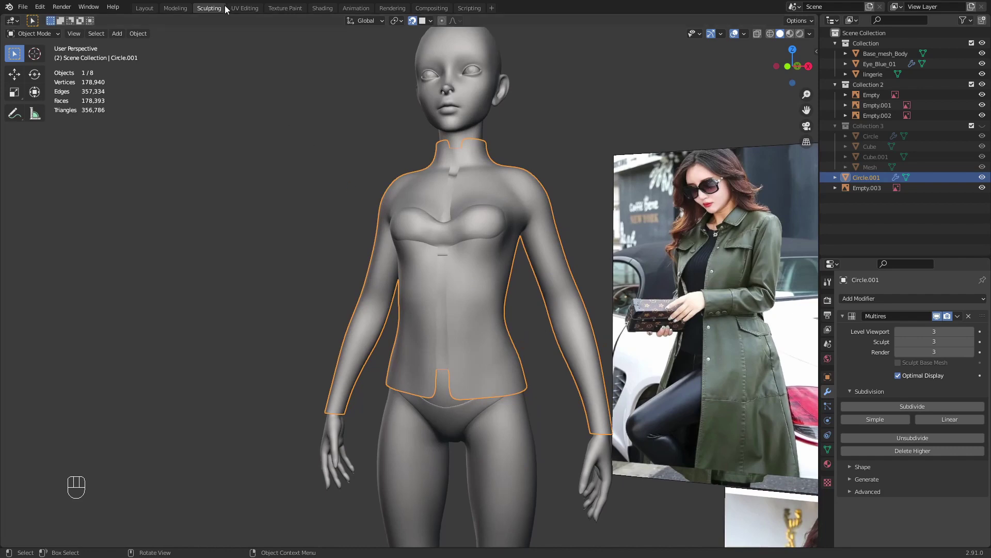
click(33, 33)
click(46, 70)
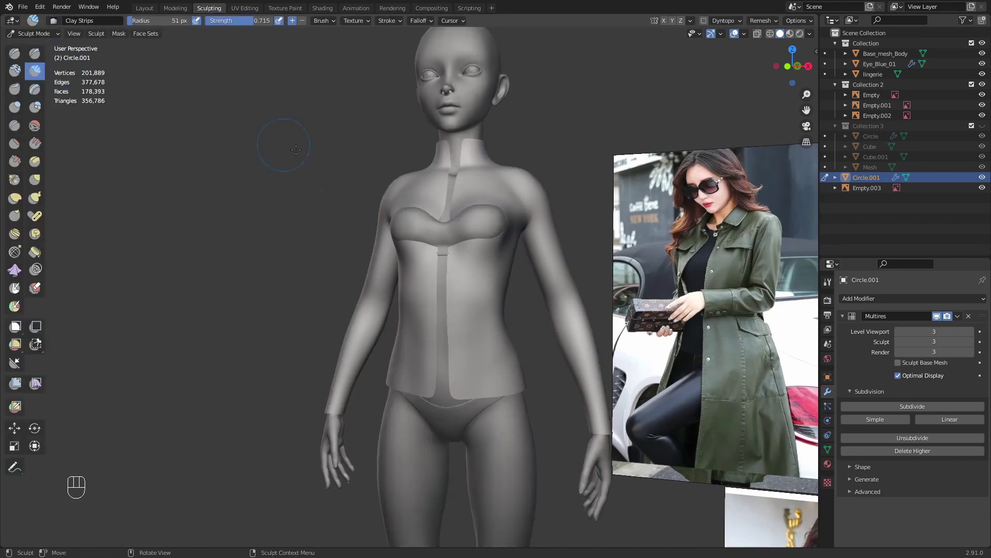
mouse_move(478, 281)
middle_down()
mouse_move(485, 298)
mouse_move(506, 302)
middle_up()
middle_drag(447, 291, 324, 303)
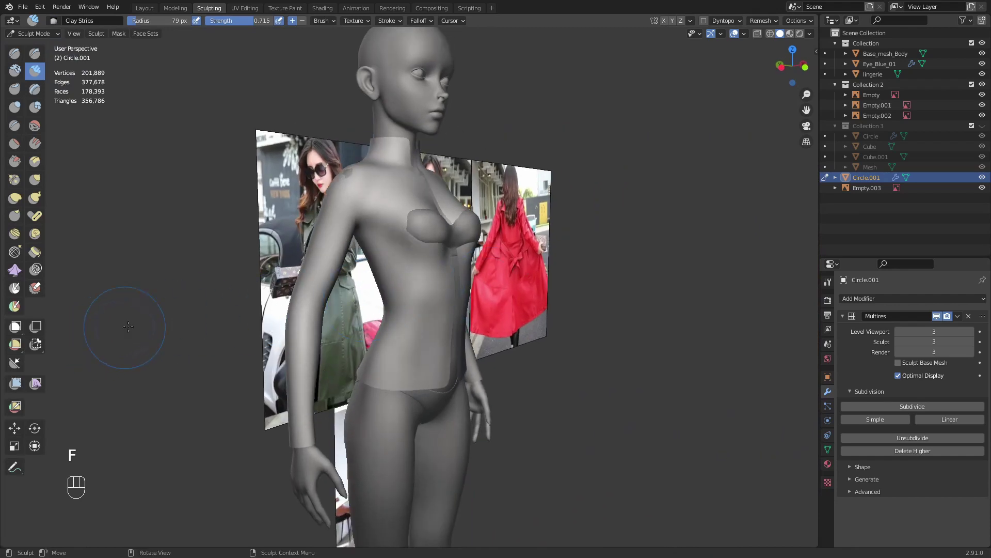
- Activate the Mesh Filter tool and set its filter type to Relax
shift+middle_drag(204, 322, 211, 343)
middle_drag(212, 343, 149, 323)
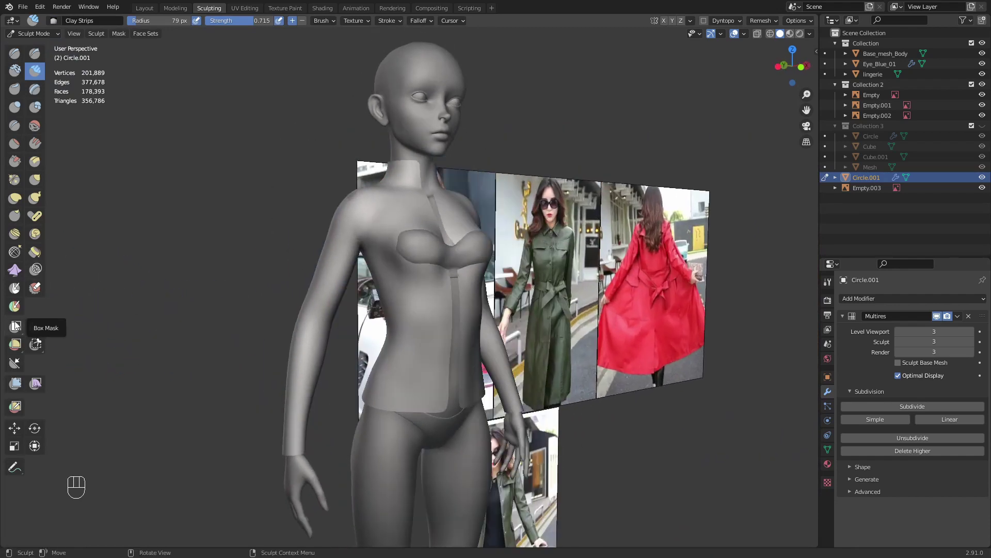
click(16, 383)
click(827, 282)
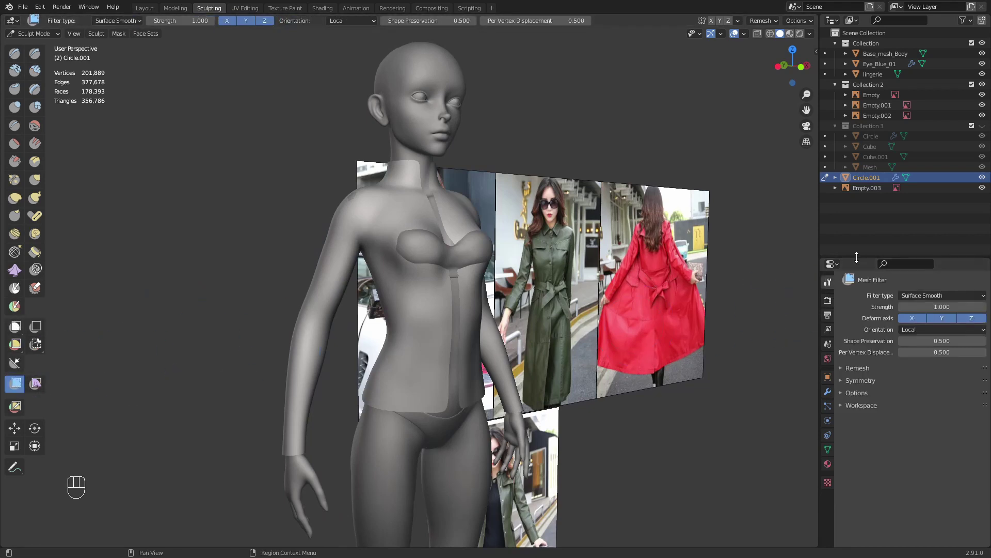
drag(894, 258, 893, 203)
click(911, 240)
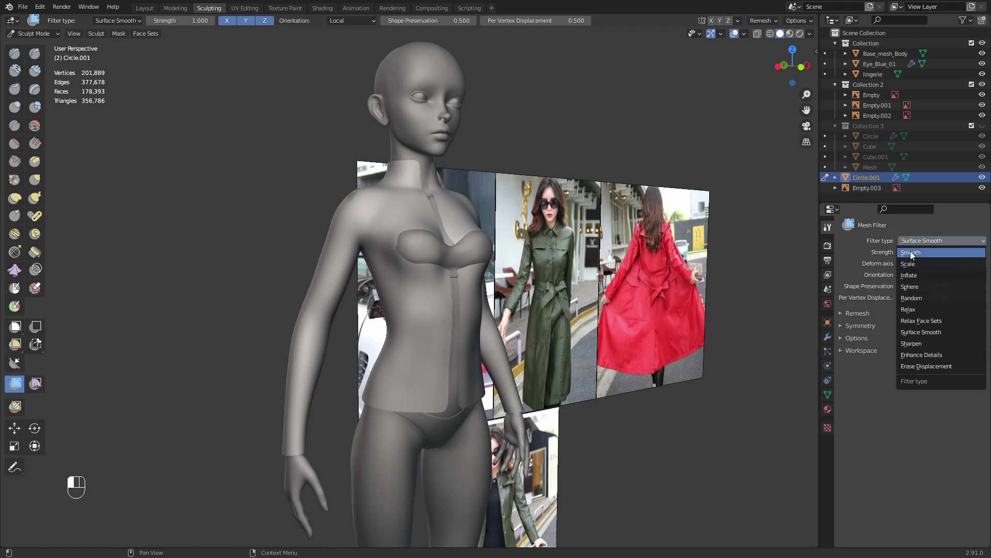
click(921, 309)
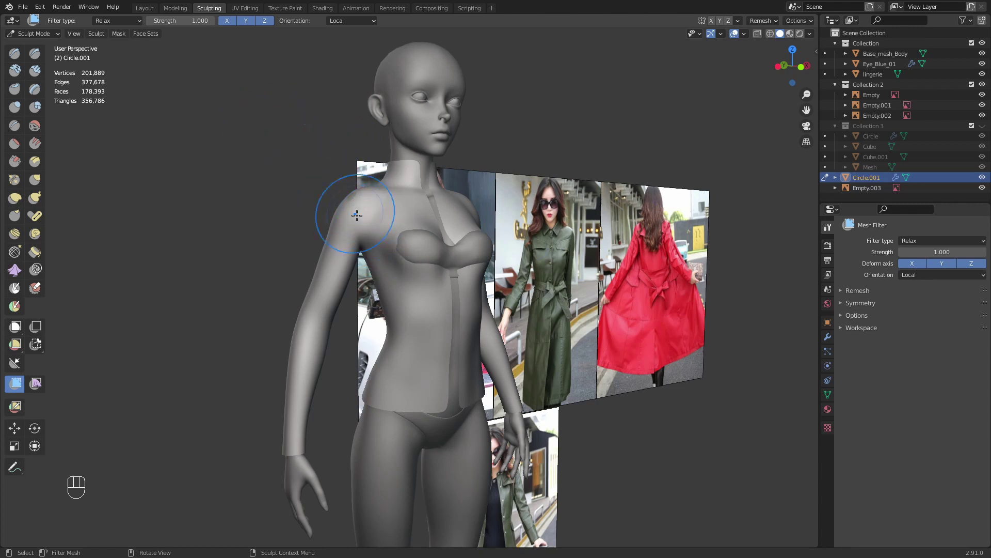
- Return the garment to Object Mode and try to unsubdivide its Multires modifier
middle_drag(333, 167, 382, 181)
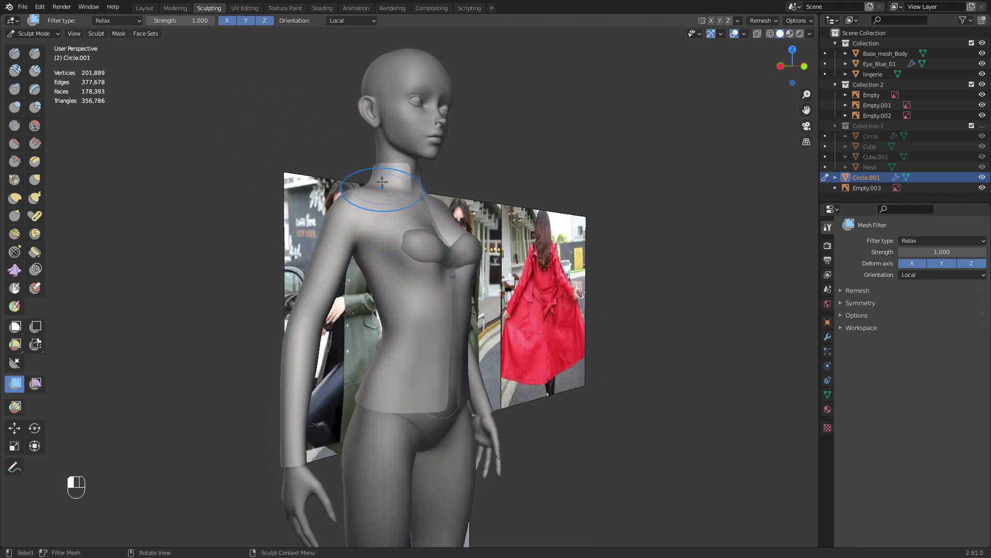
middle_drag(414, 294, 421, 237)
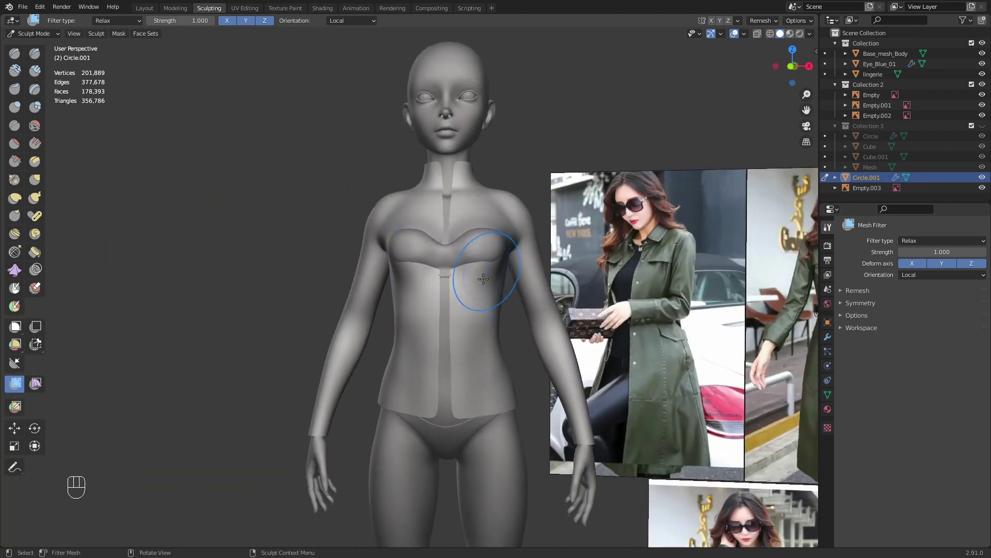
middle_drag(464, 276, 521, 282)
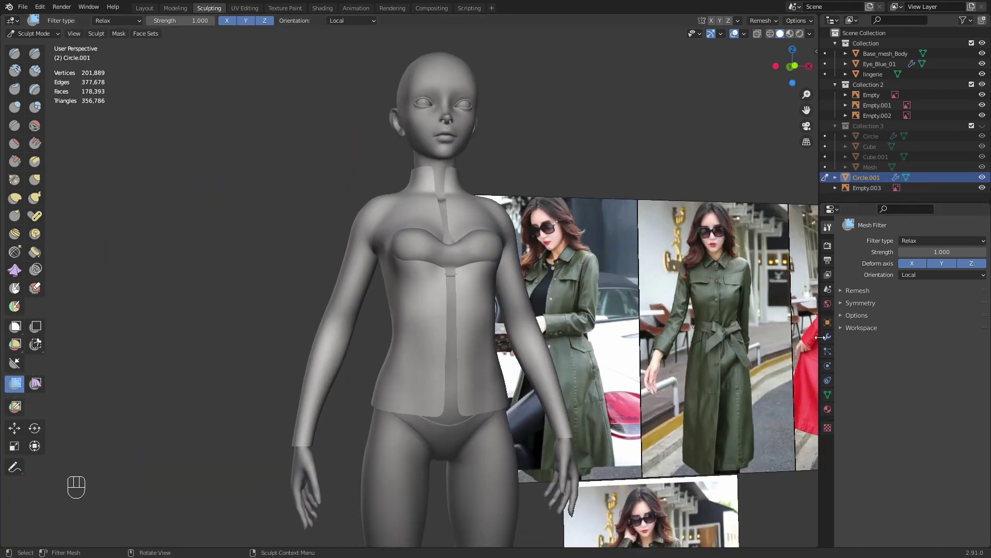
click(46, 34)
click(47, 45)
shift+middle_drag(429, 252, 390, 206)
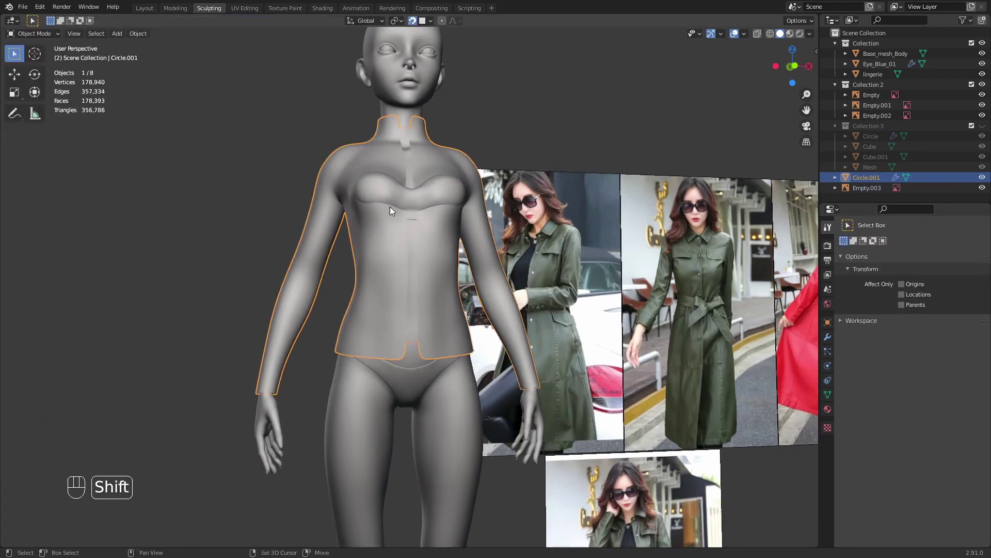
ctrl+middle_drag(454, 310, 470, 265)
ctrl+middle_drag(432, 415, 400, 427)
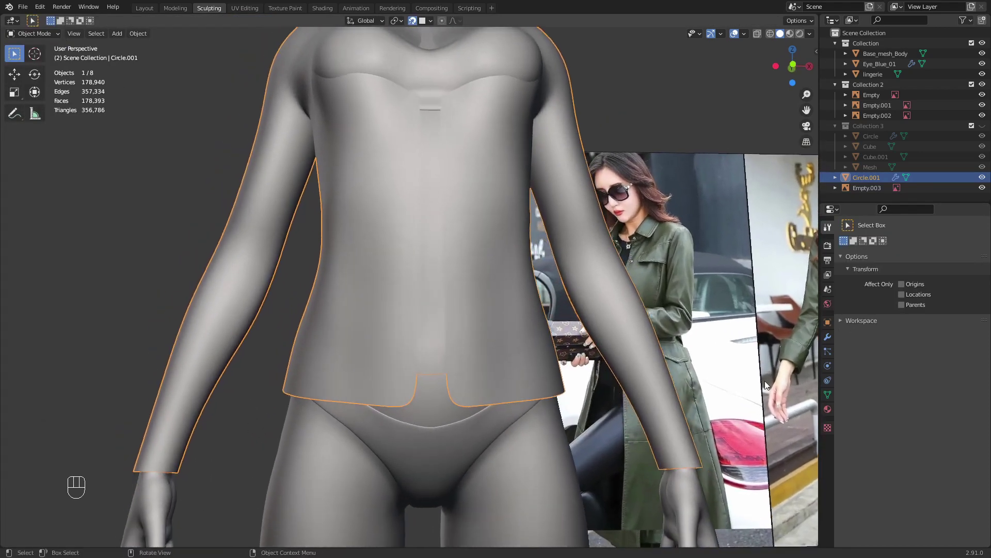
click(828, 337)
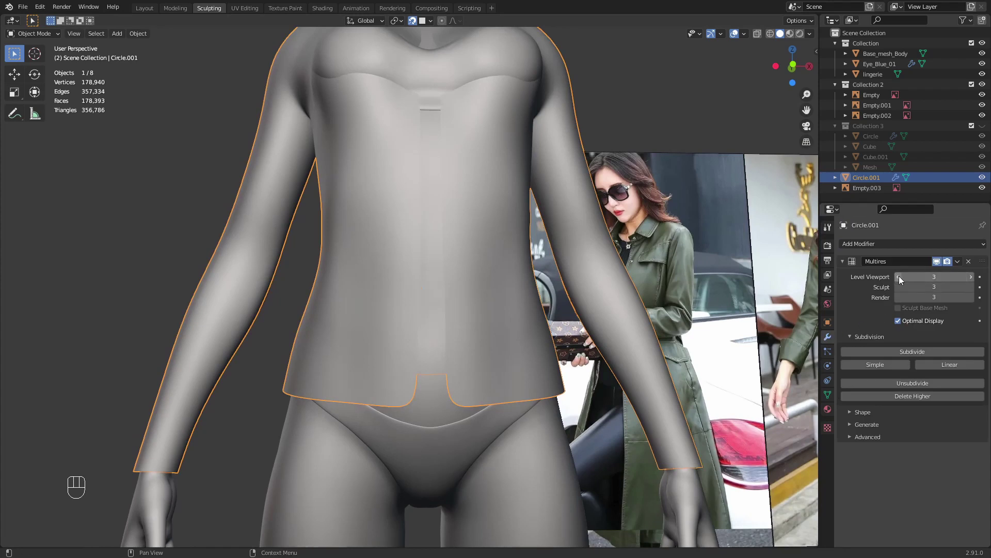
click(911, 382)
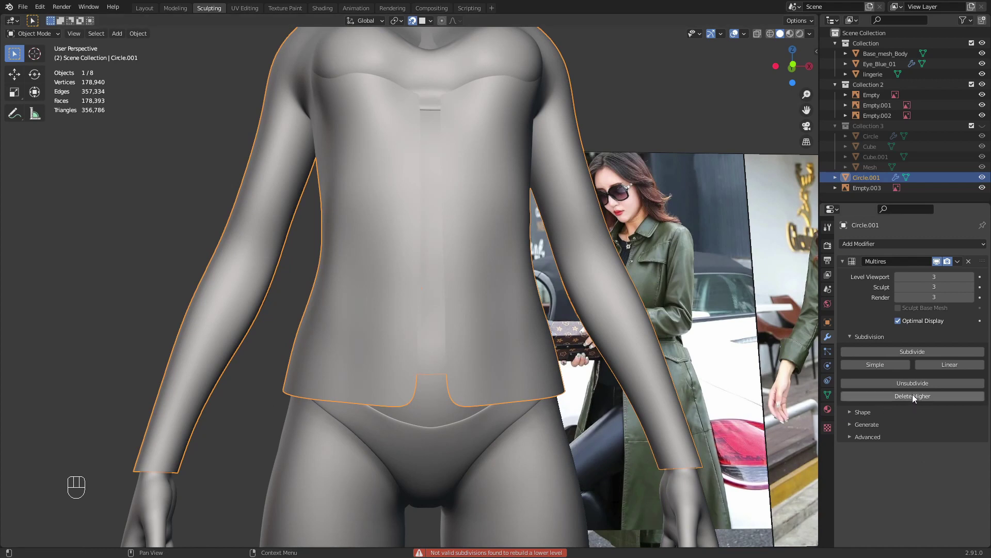
- Lower the Multires viewport, sculpt and render levels to 1
click(899, 277)
click(899, 277)
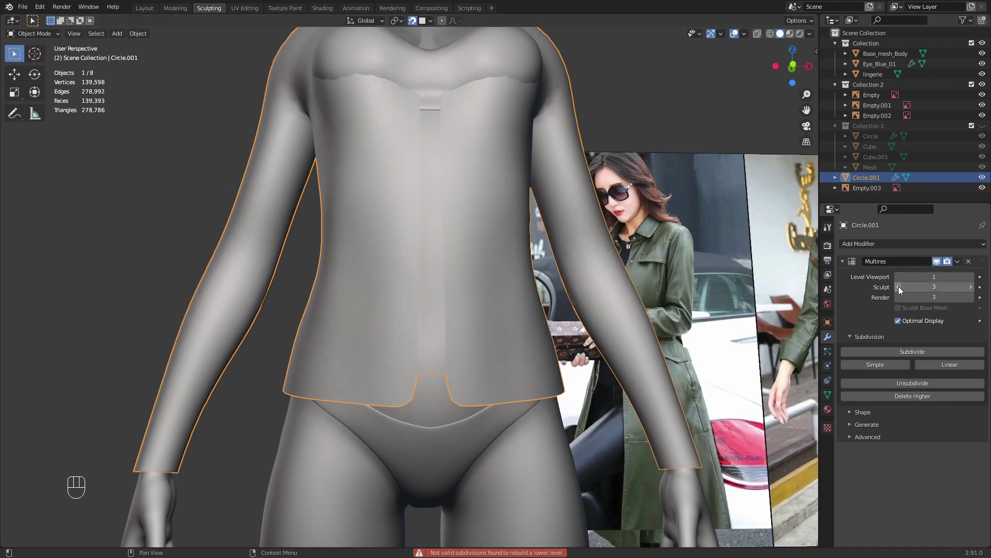
click(898, 286)
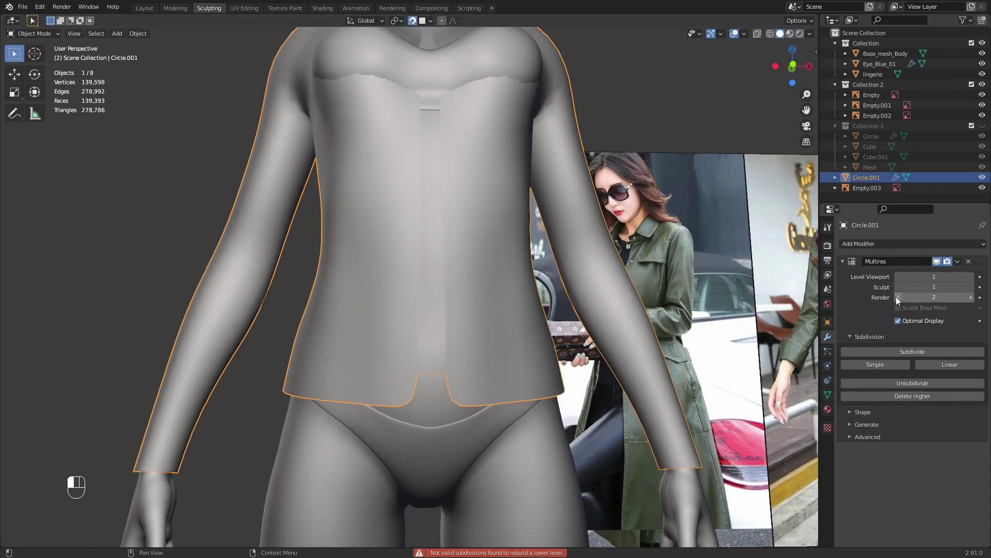
- Enter Edit Mode on the garment and try to add an edge loop just above its bottom hem
key(Tab)
middle_drag(570, 384, 572, 391)
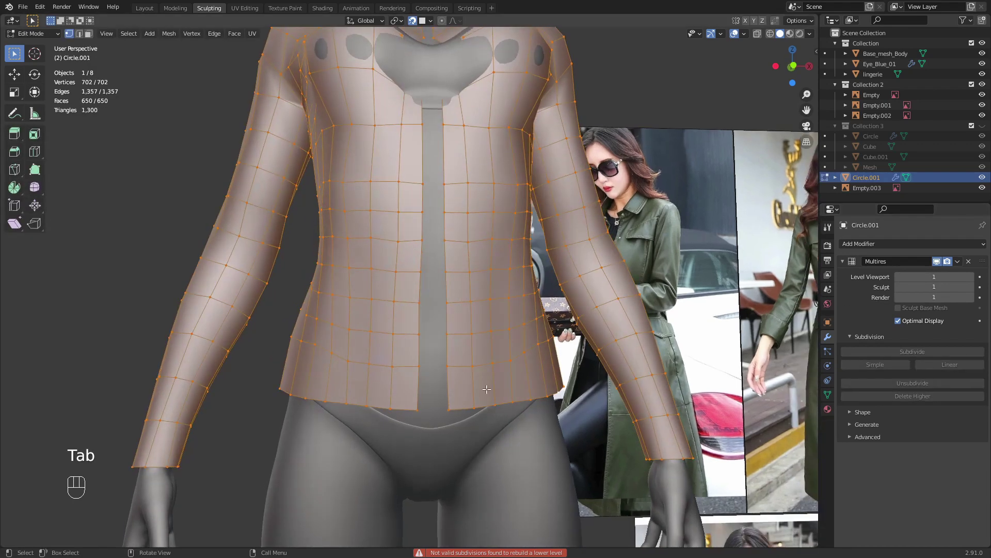
key(ctrl+r)
click(481, 400)
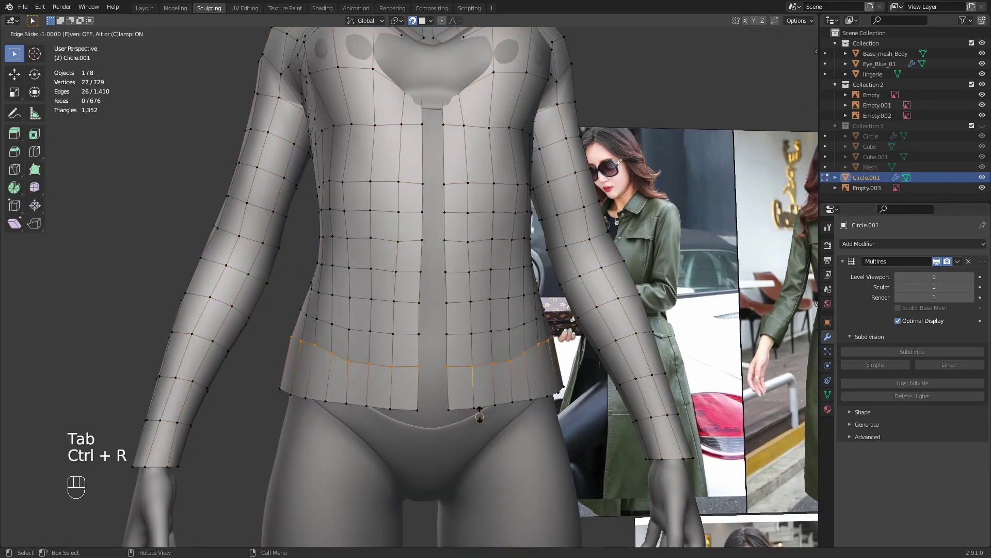
click(497, 372)
- Turn off snapping and undo the last hem loop cut, staying in Edit Mode
click(413, 29)
click(412, 22)
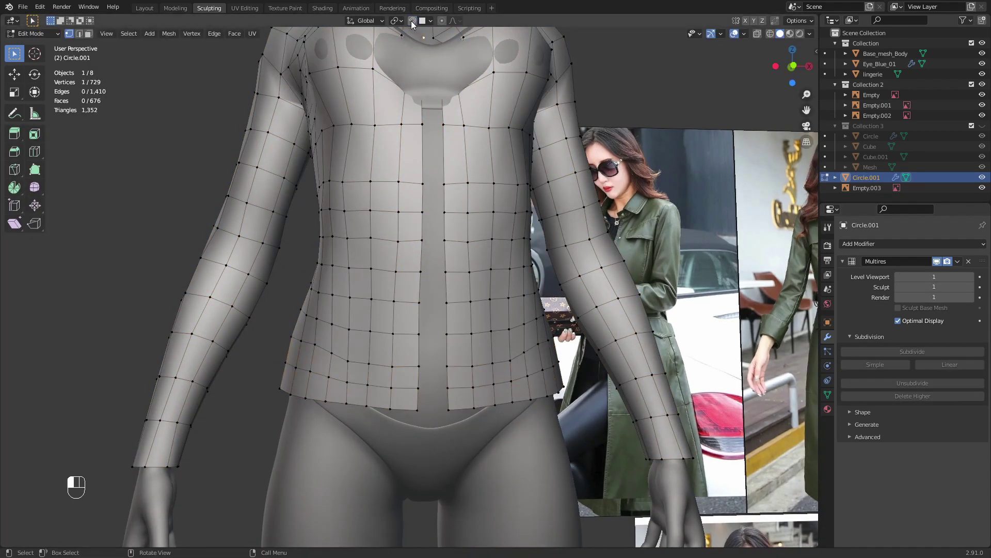
key(ctrl+z)
key(ctrl+z)
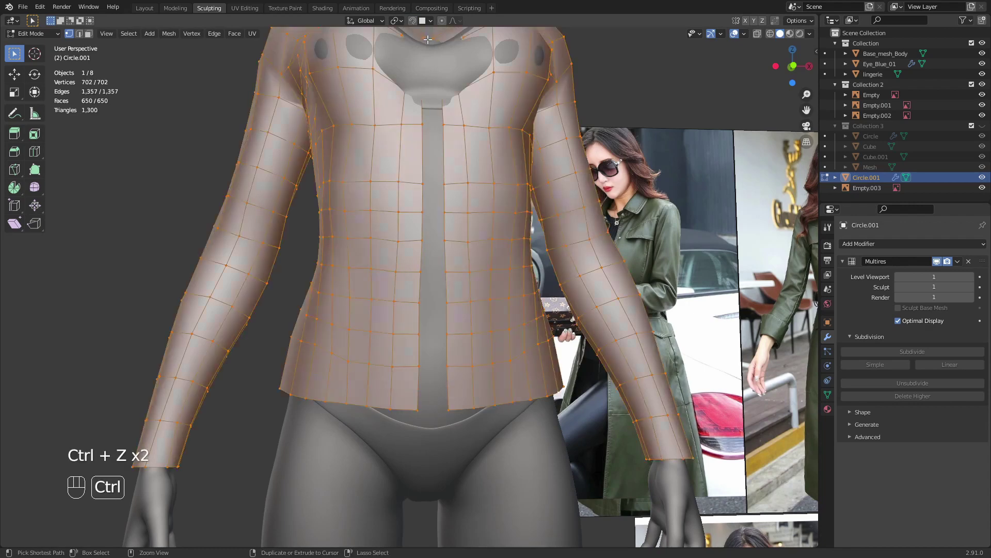
key(ctrl+z)
key(Tab)
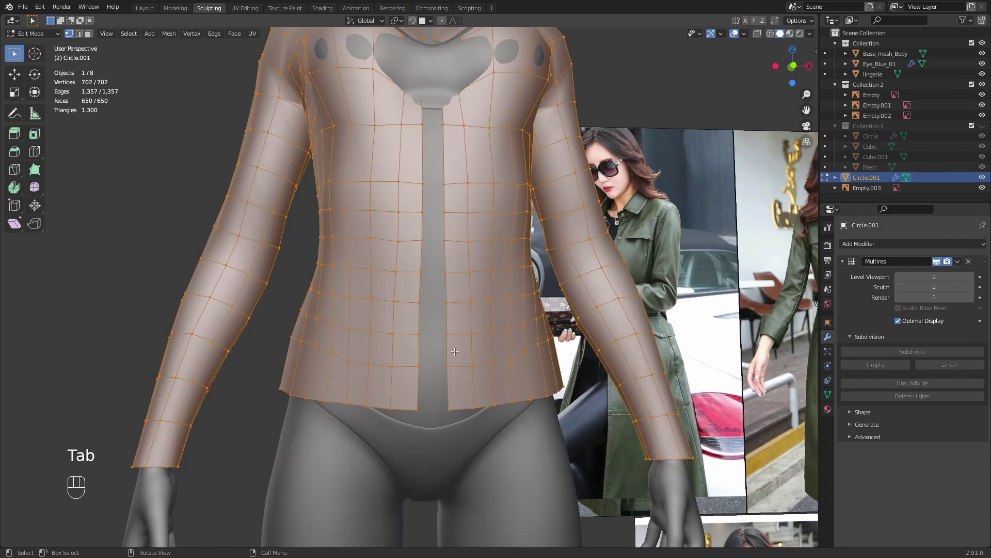
- Add a loop cut around the garment's lowest row of faces and slide it close to the bottom hem
key(alt+a)
key(ctrl+r)
click(472, 384)
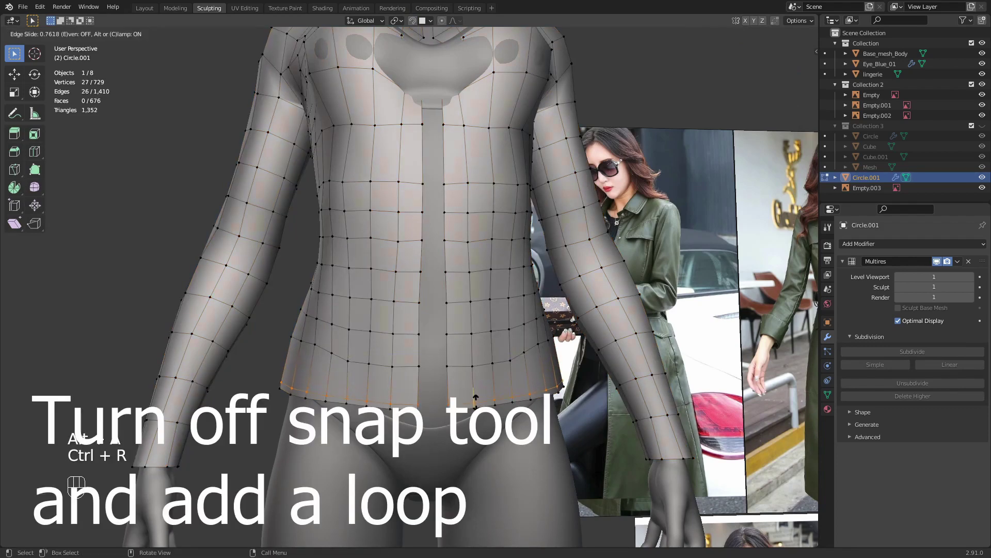
click(478, 401)
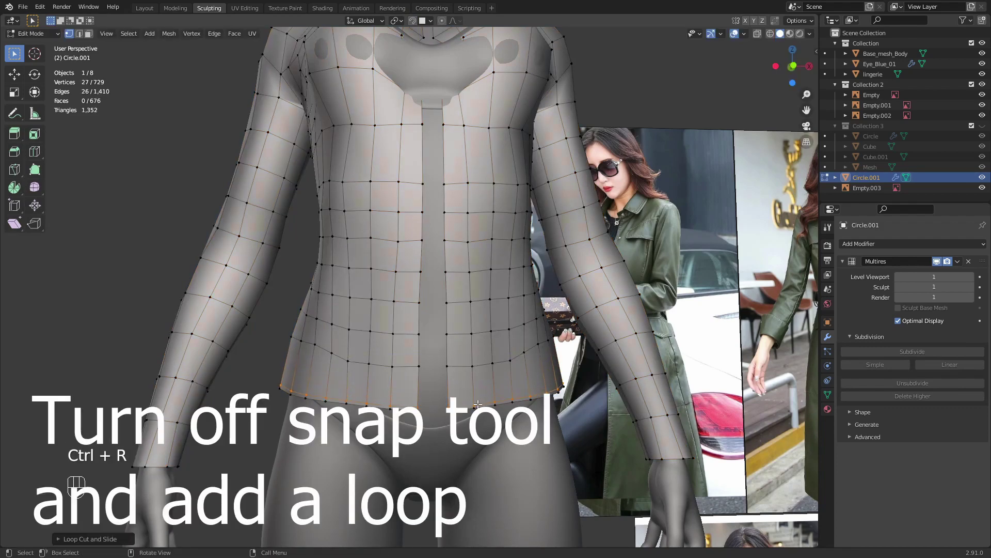
- Add a vertical loop cut beside each edge of the garment's front opening, slid close to the border
key(ctrl+r)
click(457, 365)
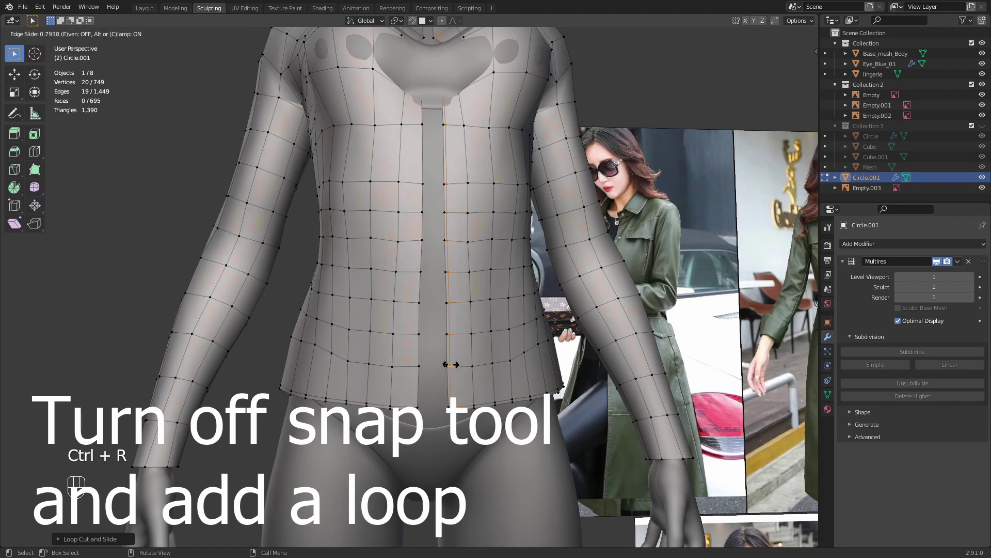
click(450, 365)
scroll(455, 408, down, 3)
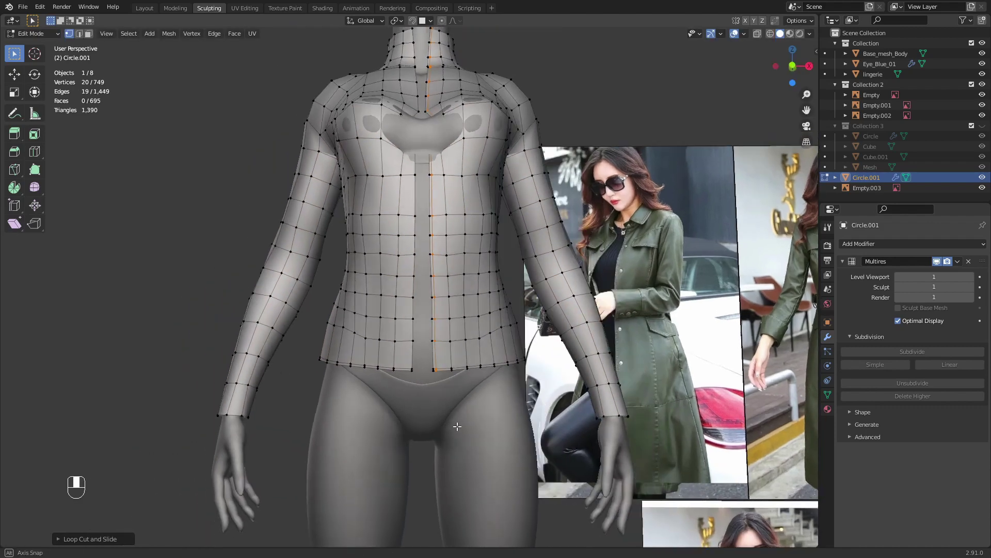
middle_drag(457, 426, 437, 448)
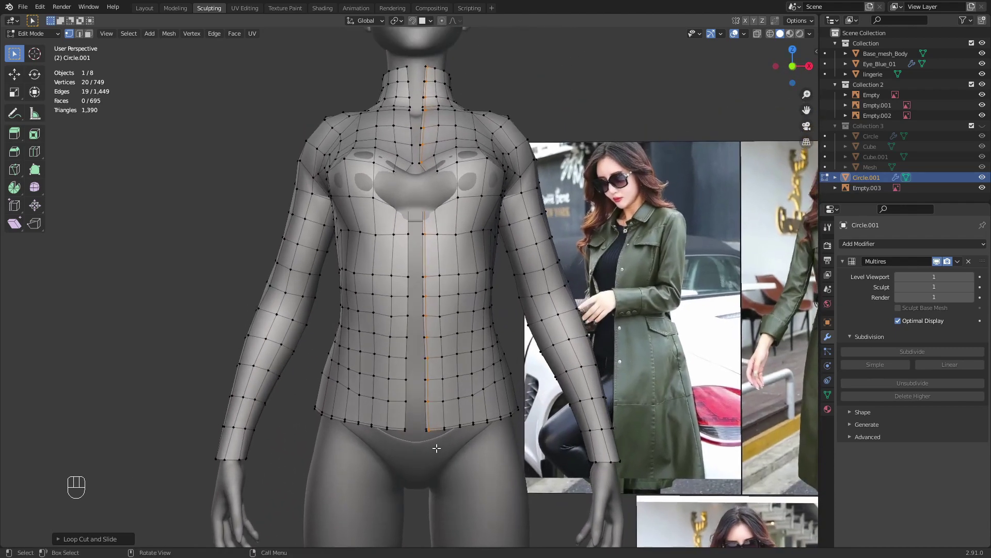
key(ctrl+r)
click(403, 406)
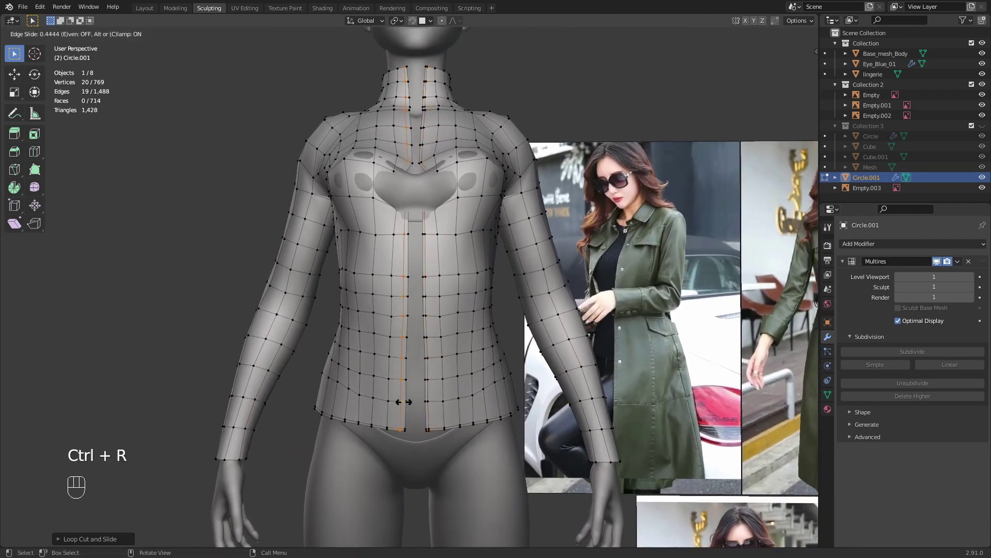
click(406, 402)
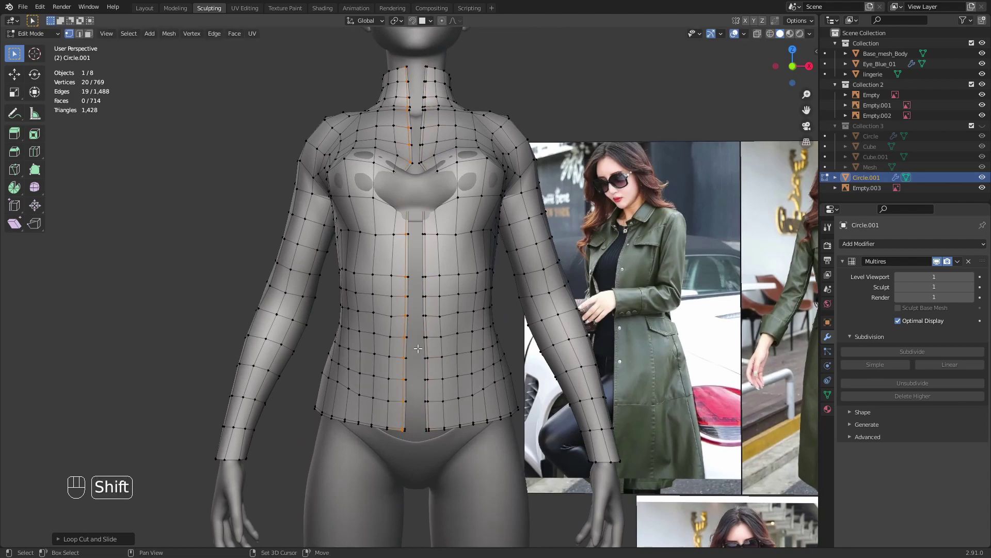
- Add a loop cut around the collar and slide it close to the collar's top edge
shift+middle_drag(470, 57, 452, 389)
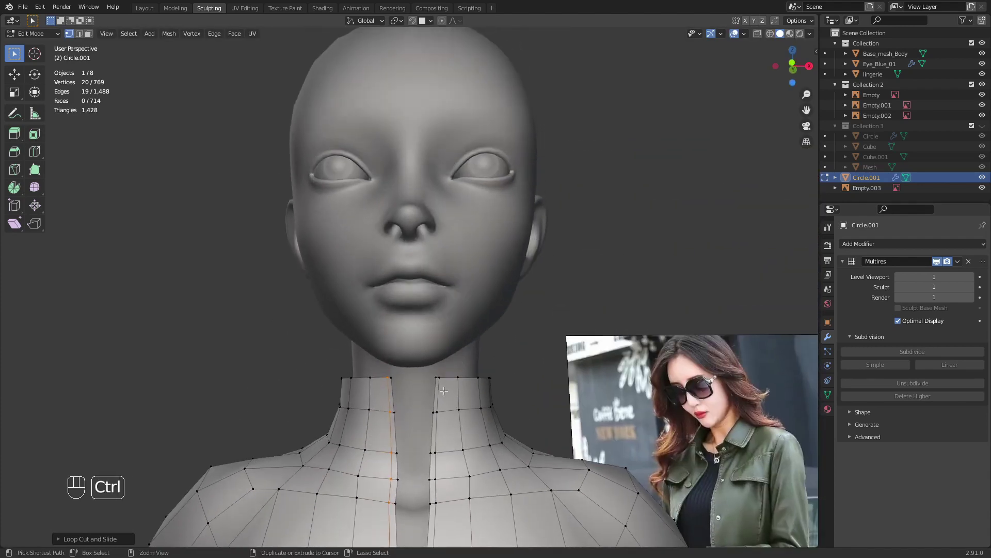
key(ctrl+r)
click(448, 387)
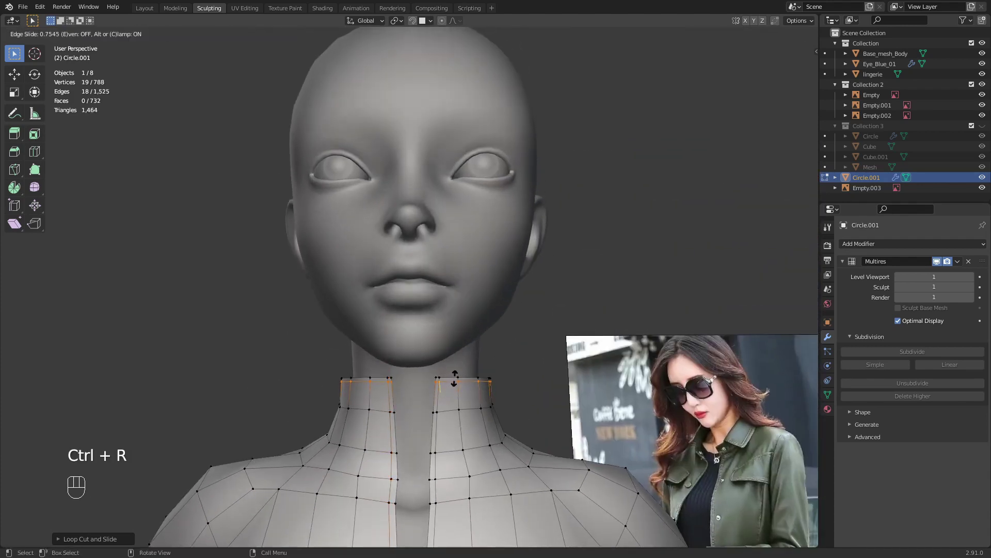
click(455, 379)
- Return to Object Mode and raise the Multires viewport, sculpt and render levels to 3
ctrl+middle_drag(459, 341, 462, 439)
shift+middle_drag(462, 439, 459, 331)
ctrl+middle_drag(460, 330, 435, 339)
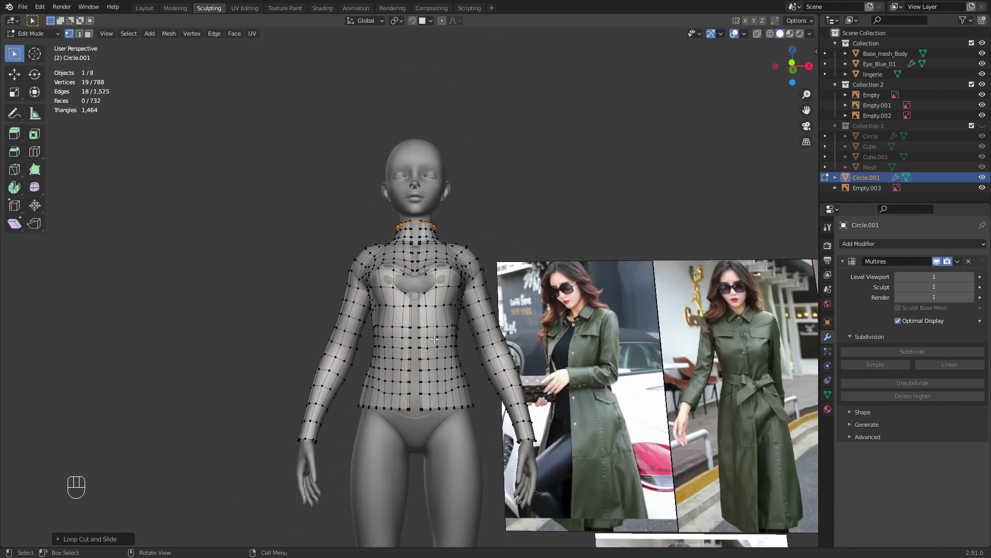
key(Tab)
middle_drag(215, 175, 394, 299)
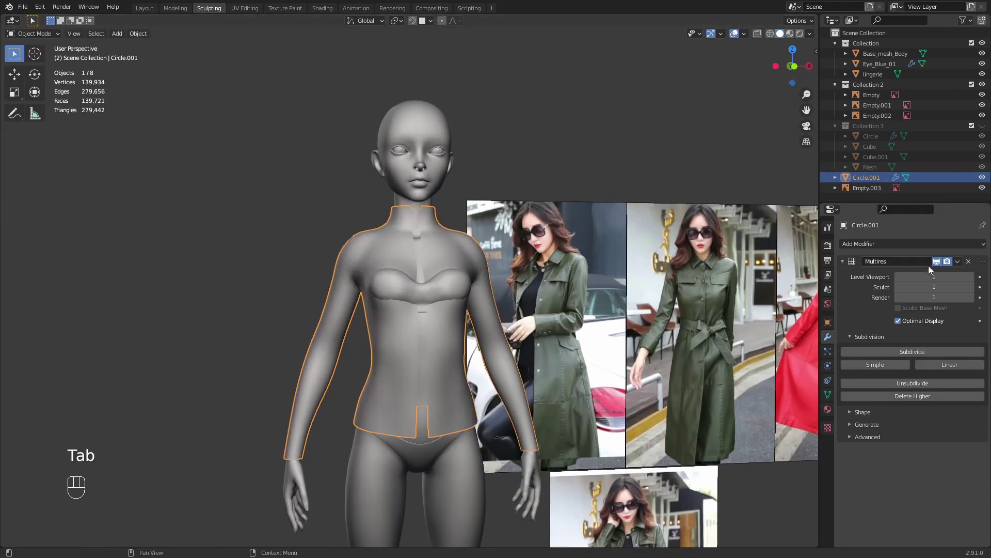
click(972, 278)
click(972, 297)
click(971, 278)
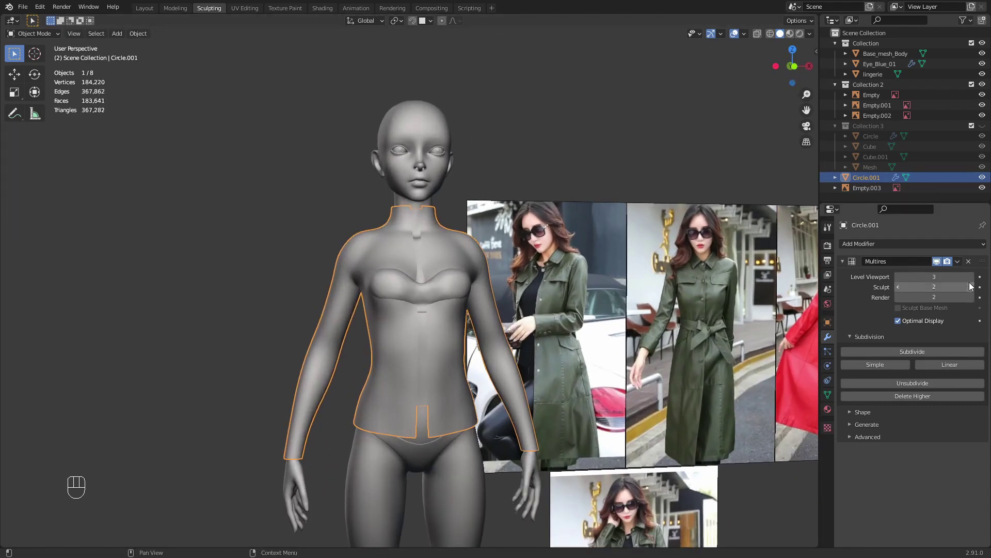
- Deselect the garment, switch it to Sculpt Mode, and save the file
shift+middle_drag(557, 397, 510, 413)
middle_drag(510, 413, 483, 413)
key(alt+a)
shift+middle_drag(490, 320, 485, 372)
ctrl+middle_drag(485, 372, 445, 293)
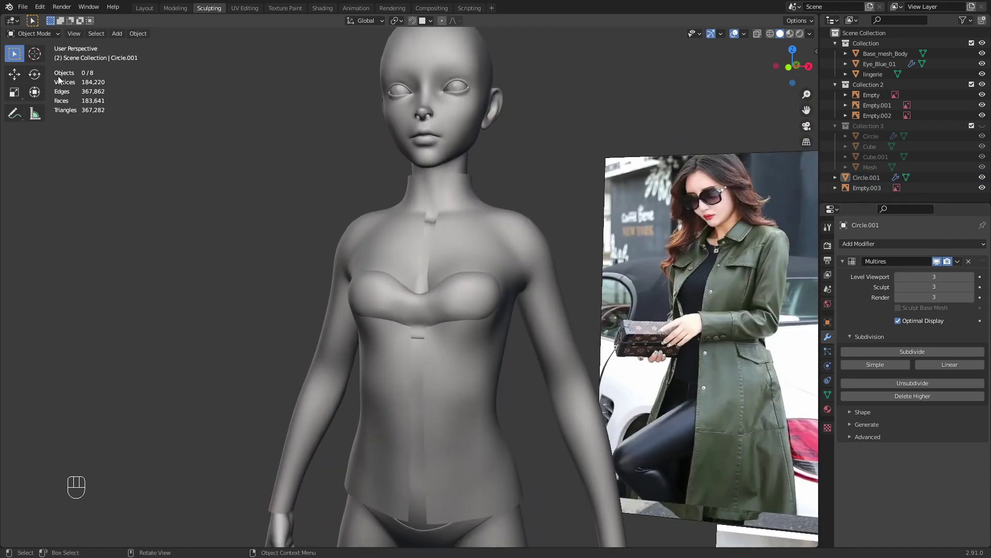
click(38, 33)
click(40, 69)
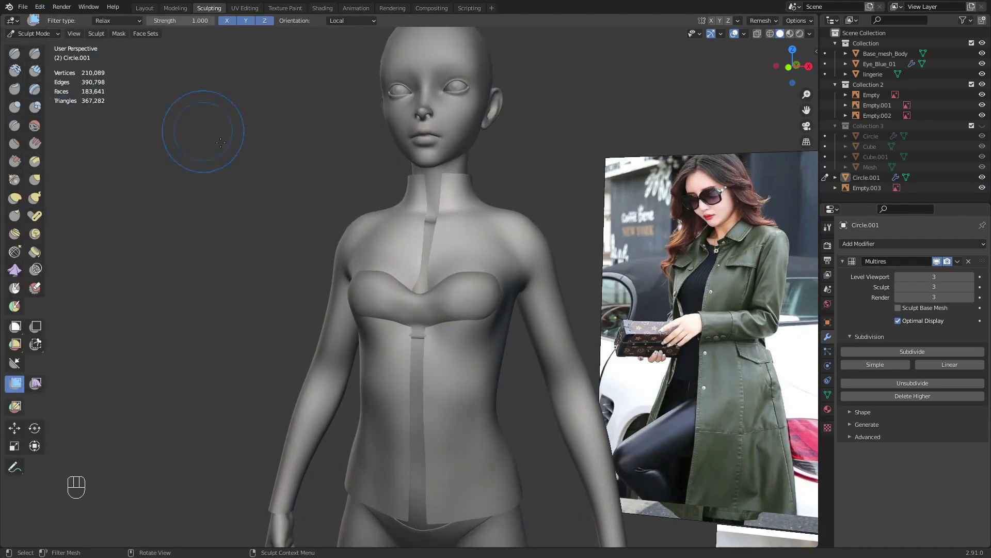
mouse_move(454, 358)
ctrl+middle_down()
mouse_move(481, 298)
mouse_move(461, 325)
ctrl+middle_up()
key(ctrl+s)
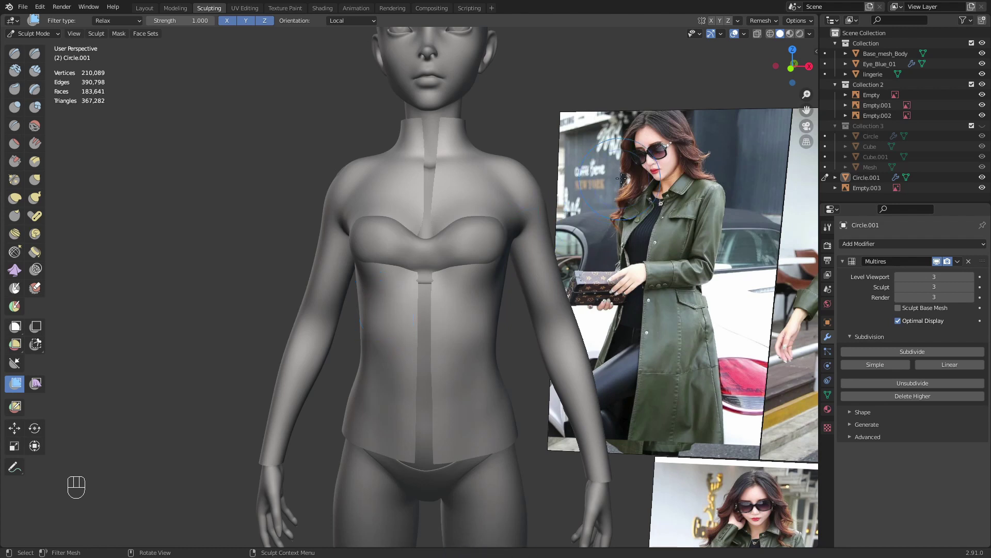
- Try to unsubdivide the garment's Multires modifier, and lower its levels to viewport 1, sculpt 0 and render 1
click(902, 383)
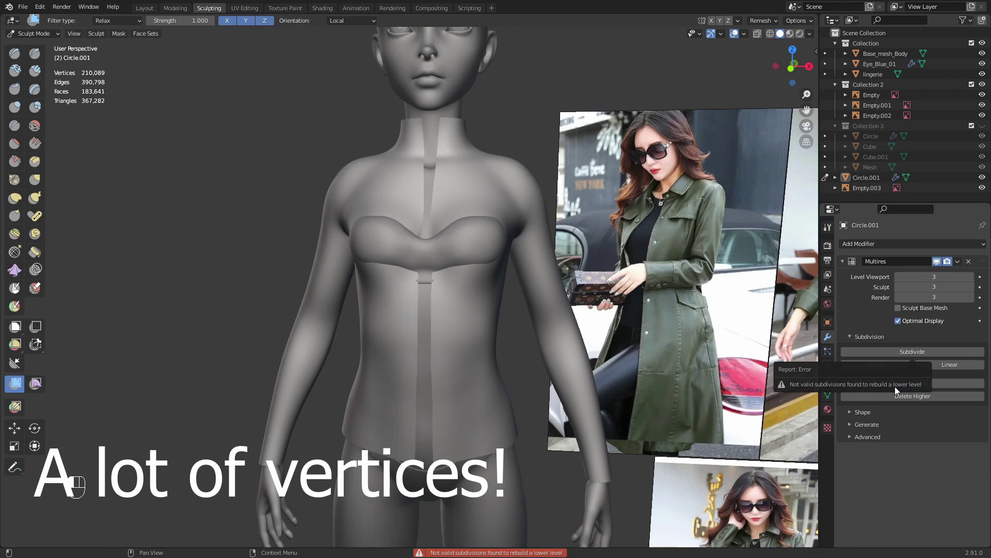
click(898, 277)
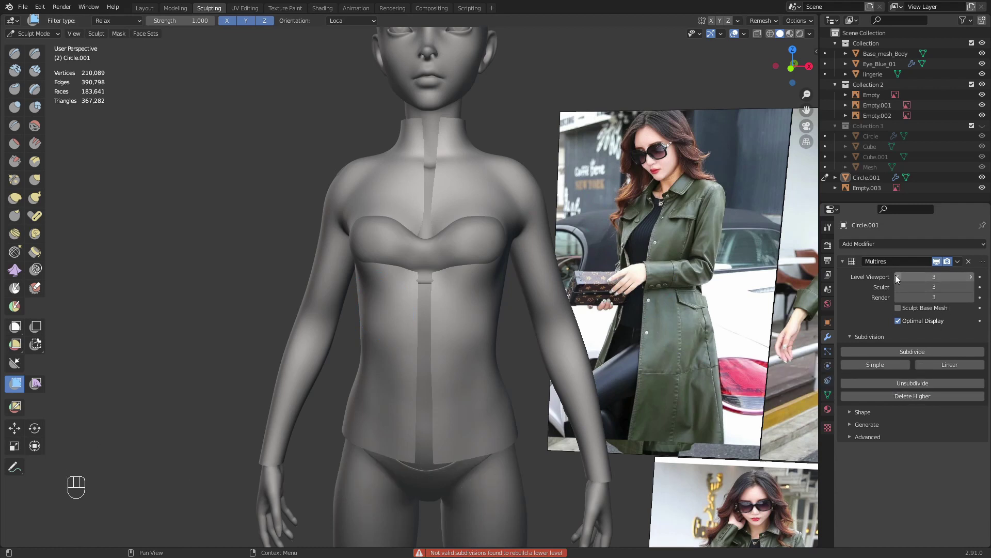
click(898, 288)
click(898, 287)
click(899, 288)
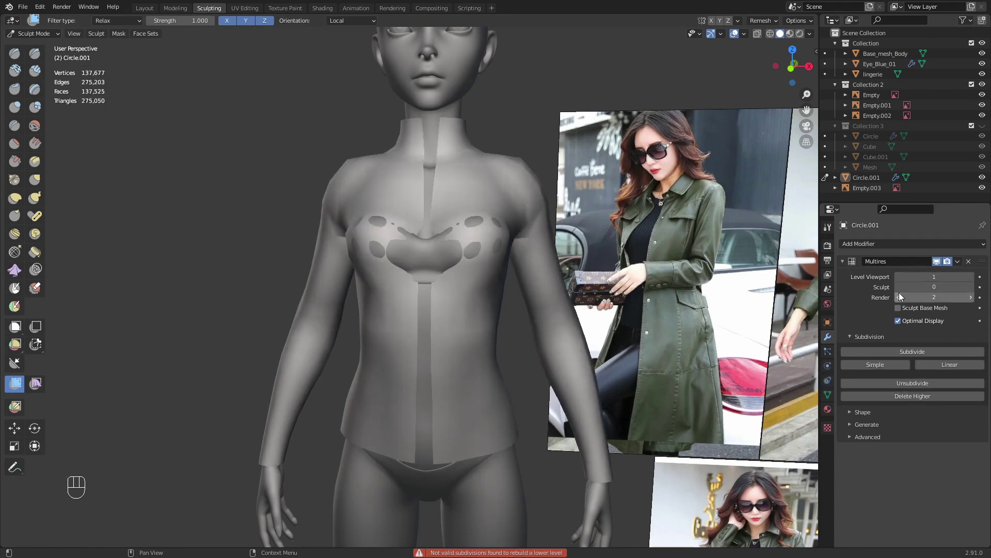
- Choose the Grab brush and set its radius to about 121 px for shaping the garment's bust
ctrl+middle_drag(467, 248, 459, 284)
mouse_move(460, 284)
middle_down()
mouse_move(428, 286)
mouse_move(422, 266)
middle_up()
middle_drag(422, 266, 558, 262)
key(g)
key(f)
click(531, 268)
key(f)
click(554, 263)
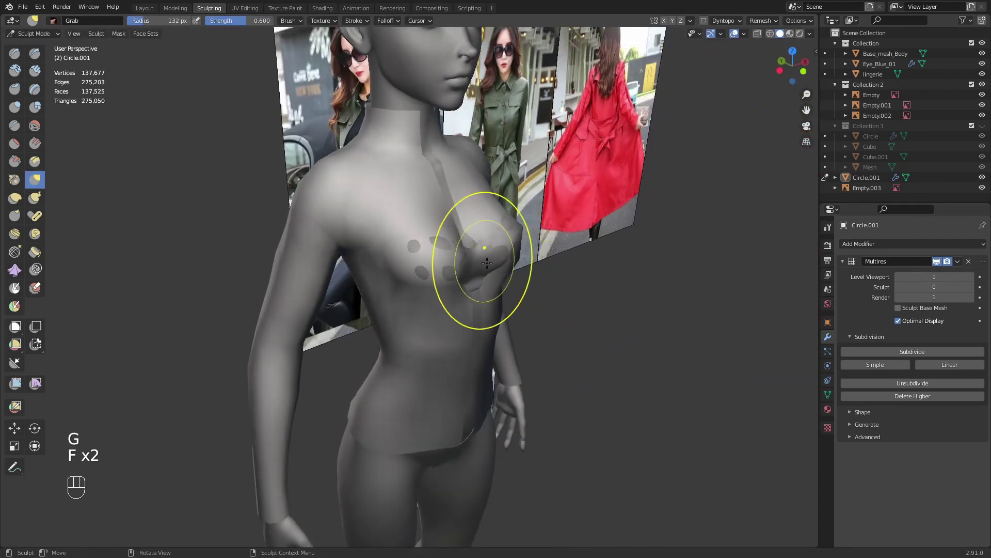
key(f)
mouse_move(487, 263)
middle_down()
mouse_move(557, 277)
mouse_move(504, 278)
middle_up()
click(552, 277)
drag(495, 270, 501, 269)
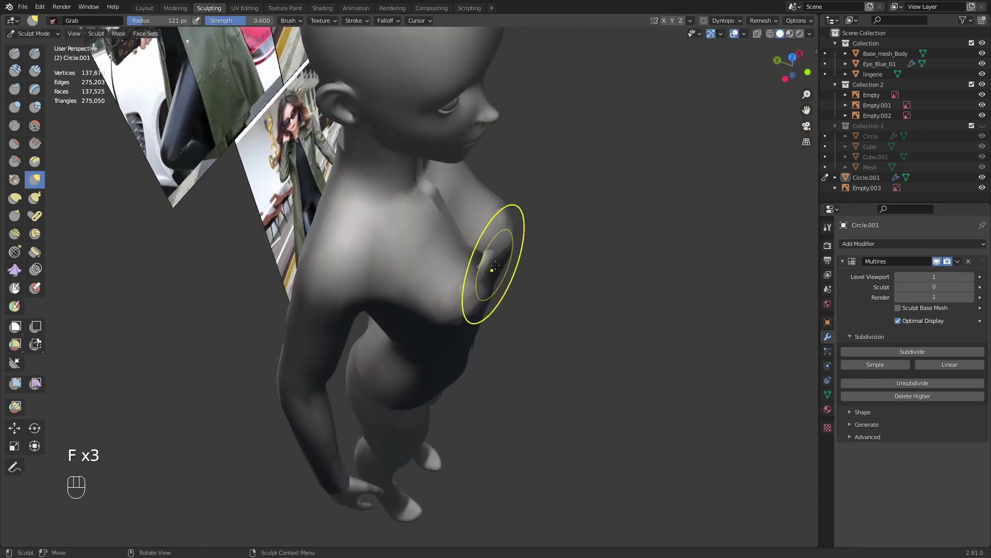
middle_drag(495, 266, 520, 258)
key(ctrl+z)
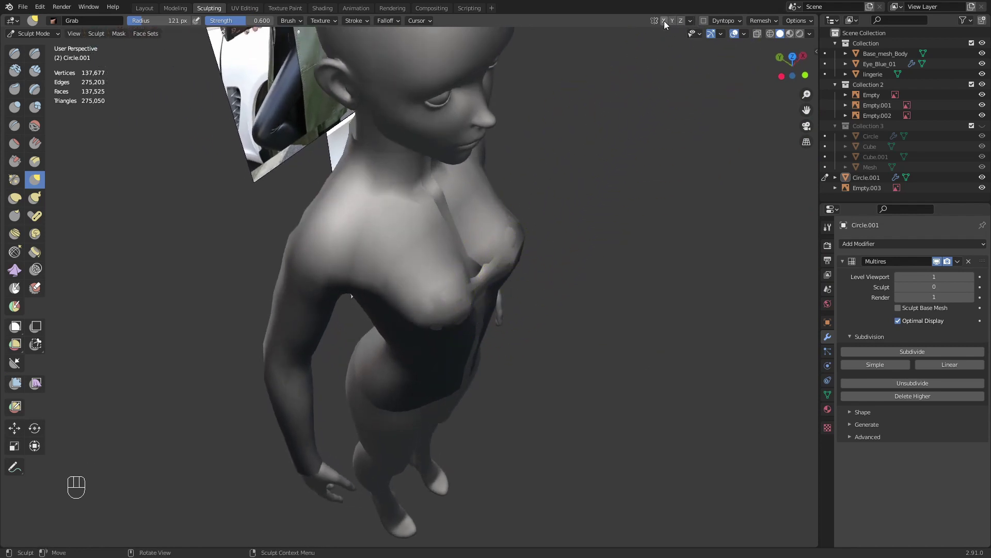
- Turn on X symmetry and pull the garment's bust surface outward with short Grab strokes, resizing the brush as needed
mouse_move(516, 268)
shift+middle_down()
mouse_move(531, 274)
mouse_move(513, 279)
shift+middle_up()
drag(513, 279, 515, 276)
mouse_move(516, 276)
middle_down()
mouse_move(487, 294)
mouse_move(450, 262)
middle_up()
key(f)
click(495, 279)
key(f)
click(462, 268)
key(f)
click(434, 263)
drag(432, 254, 430, 253)
- Set the Grab radius to 83 px and refine the outer contour of the garment's bust
key(f)
click(491, 284)
mouse_move(450, 265)
middle_down()
mouse_move(461, 282)
mouse_move(538, 297)
mouse_move(537, 272)
middle_up()
key(f)
click(531, 258)
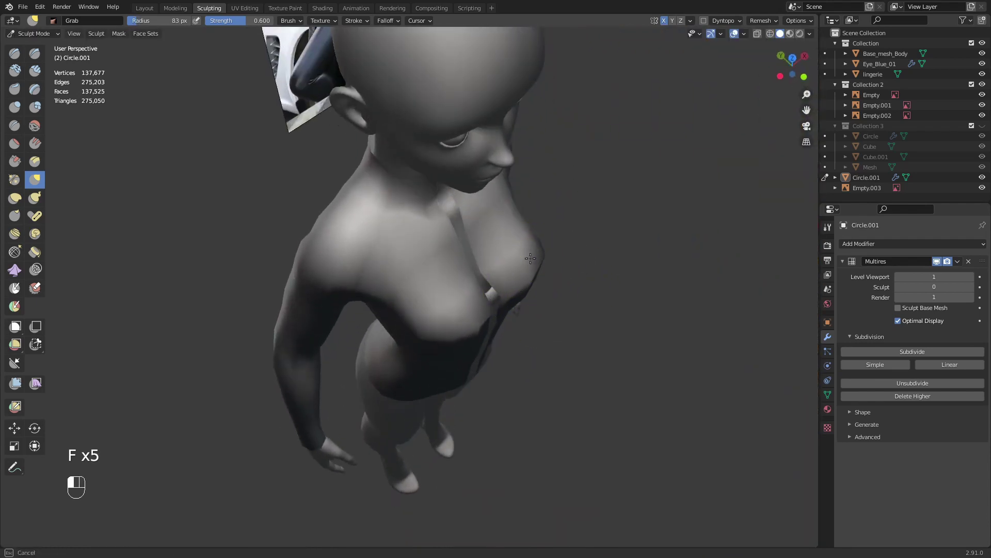
middle_drag(520, 324, 496, 274)
middle_drag(496, 274, 362, 289)
scroll(372, 315, down, 3)
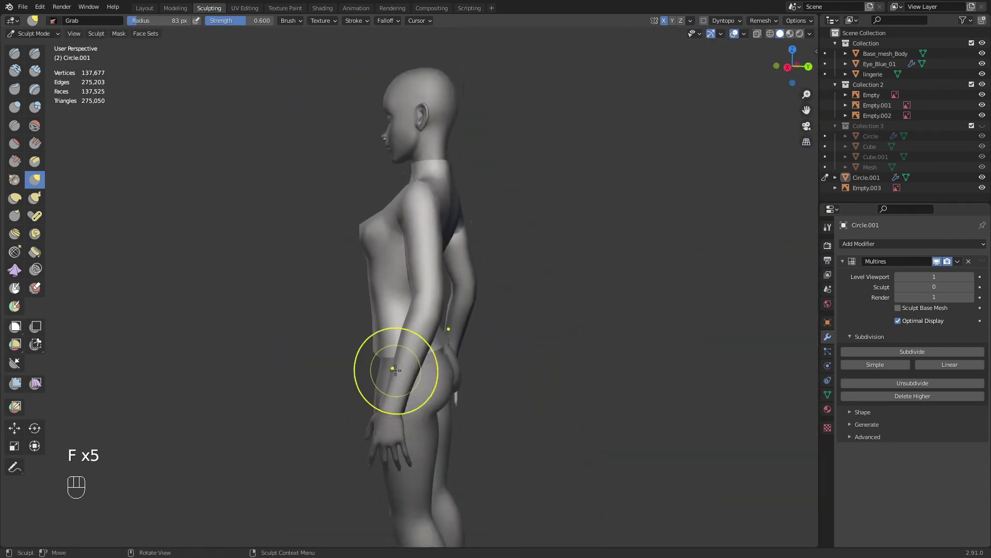
middle_drag(394, 370, 419, 361)
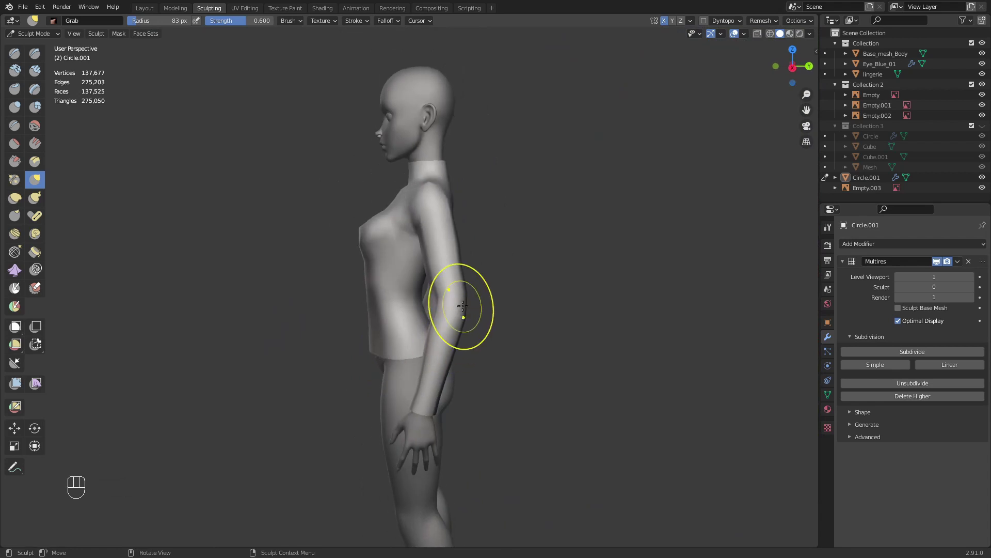
key(KP_1)
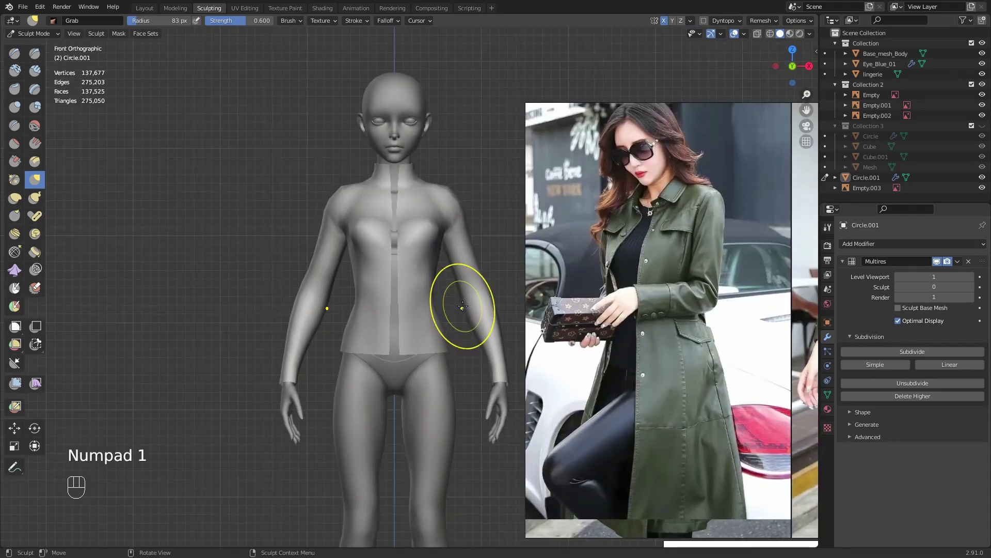
shift+middle_drag(424, 350, 426, 328)
ctrl+middle_drag(425, 328, 451, 338)
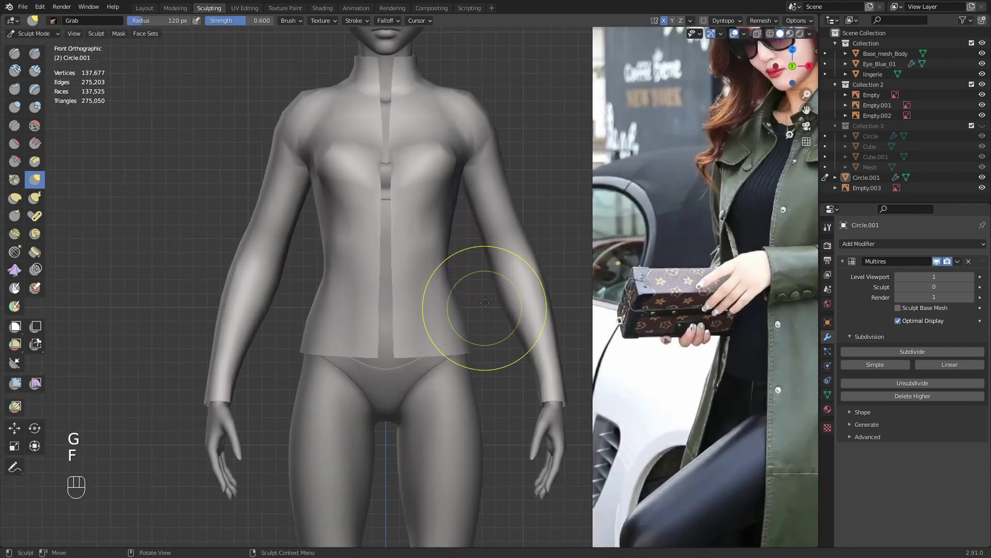
key(ctrl)
mouse_move(464, 207)
ctrl+shift+mouse_down()
mouse_move(467, 284)
mouse_move(697, 274)
mouse_move(470, 49)
mouse_move(467, 88)
ctrl+shift+mouse_up()
mouse_move(524, 286)
middle_down()
mouse_move(439, 320)
mouse_move(420, 343)
mouse_move(465, 299)
middle_up()
key(ctrl+z)
middle_drag(428, 412, 425, 383)
key(ctrl+z)
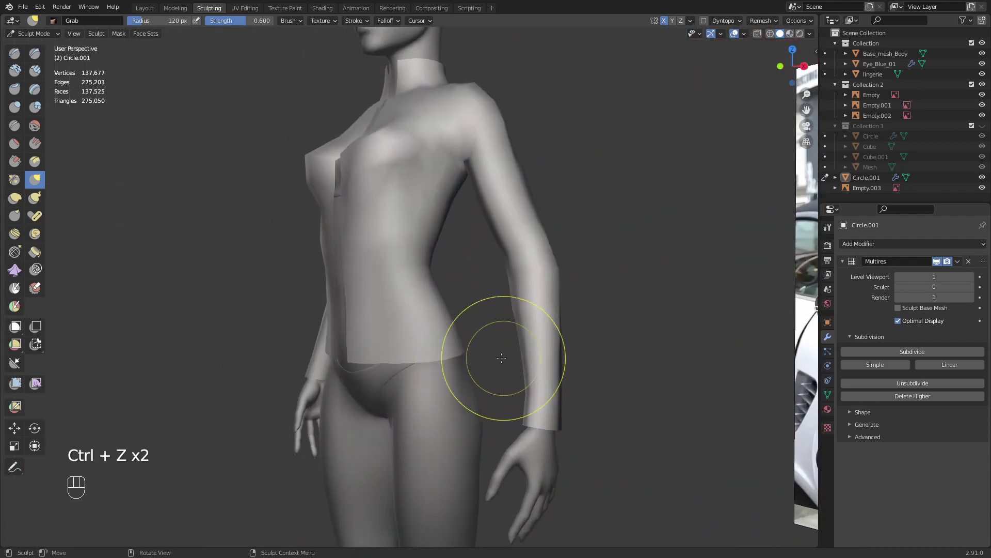
- Lasso-mask the garment's sleeves up to the shoulders so only the torso can be sculpted
mouse_move(475, 281)
ctrl+shift+mouse_down()
mouse_move(751, 384)
mouse_move(511, 77)
mouse_move(469, 71)
ctrl+shift+mouse_up()
middle_drag(474, 391, 454, 354)
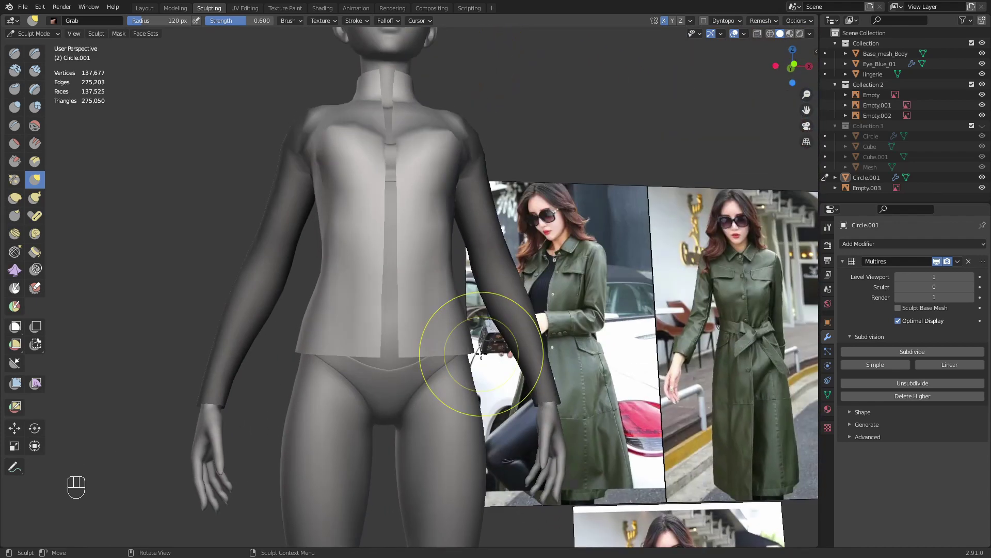
key(KP_1)
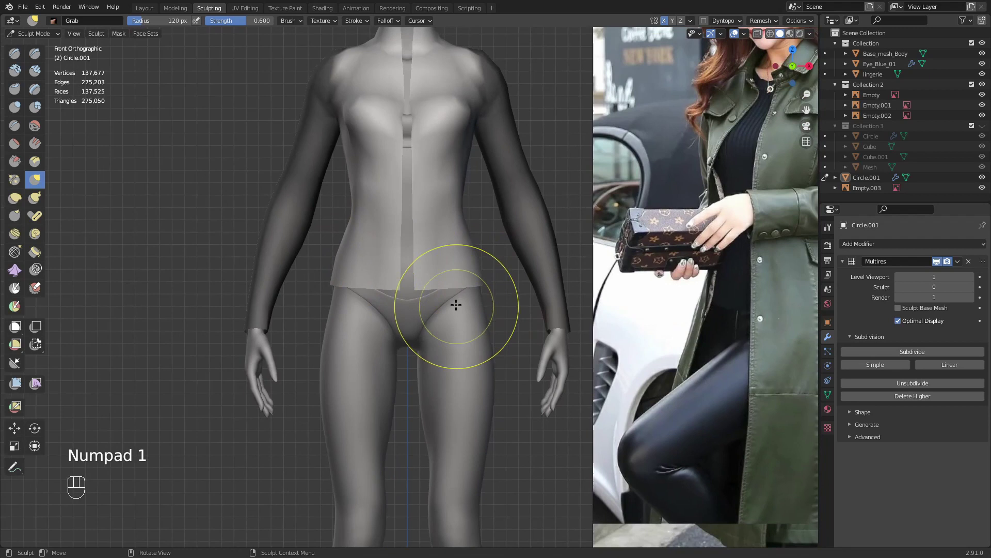
- Set the Grab radius to 187 px and pull the garment's hem down over the hips in front view
key(g)
key(f)
click(490, 293)
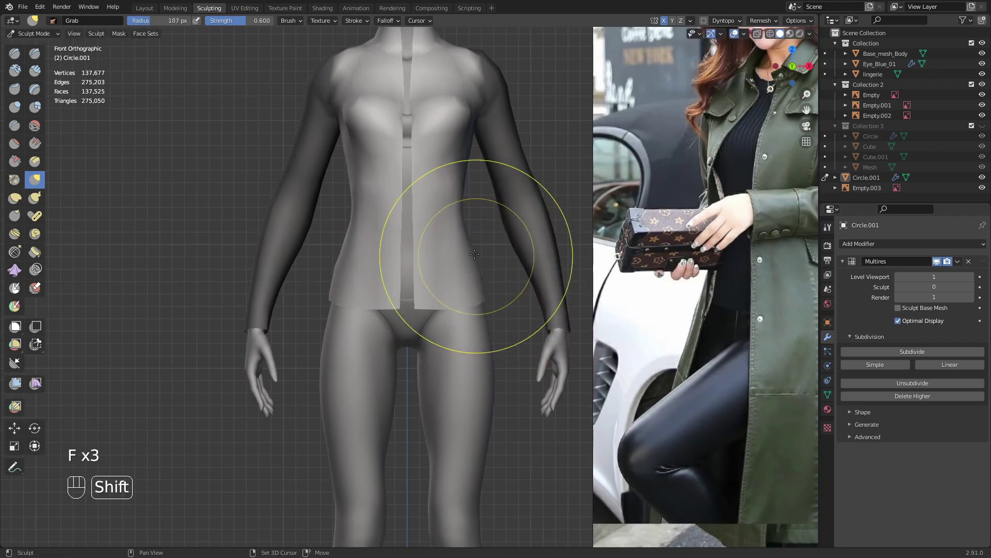
shift+middle_drag(473, 275, 470, 360)
middle_drag(469, 288, 370, 281)
middle_drag(359, 324, 491, 317)
- Shape the garment's sides around the hips with the Grab brush at radii of 160 and 158 px
key(f)
click(464, 317)
drag(469, 314, 474, 313)
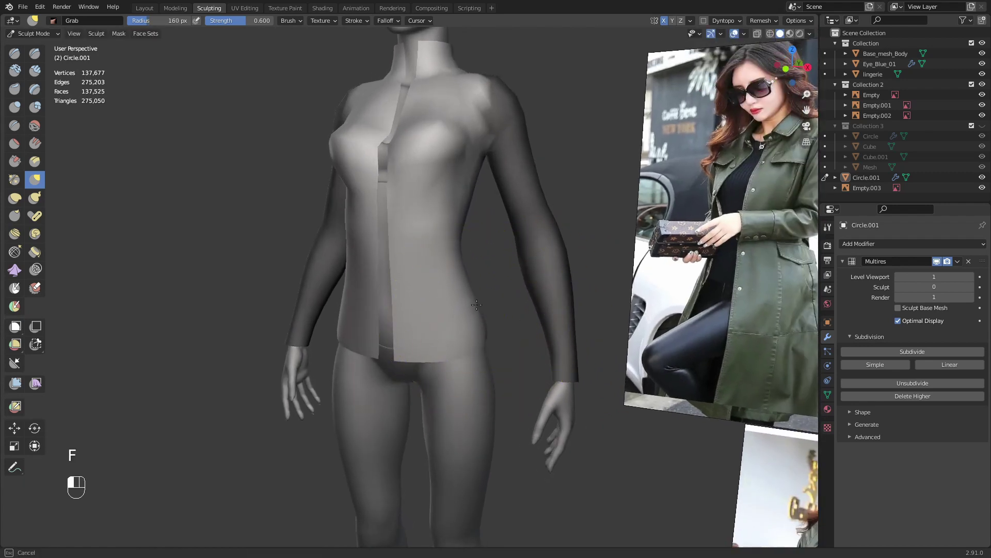
mouse_move(480, 316)
middle_down()
mouse_move(427, 331)
mouse_move(473, 319)
middle_up()
key(f)
click(458, 334)
key(f)
click(442, 329)
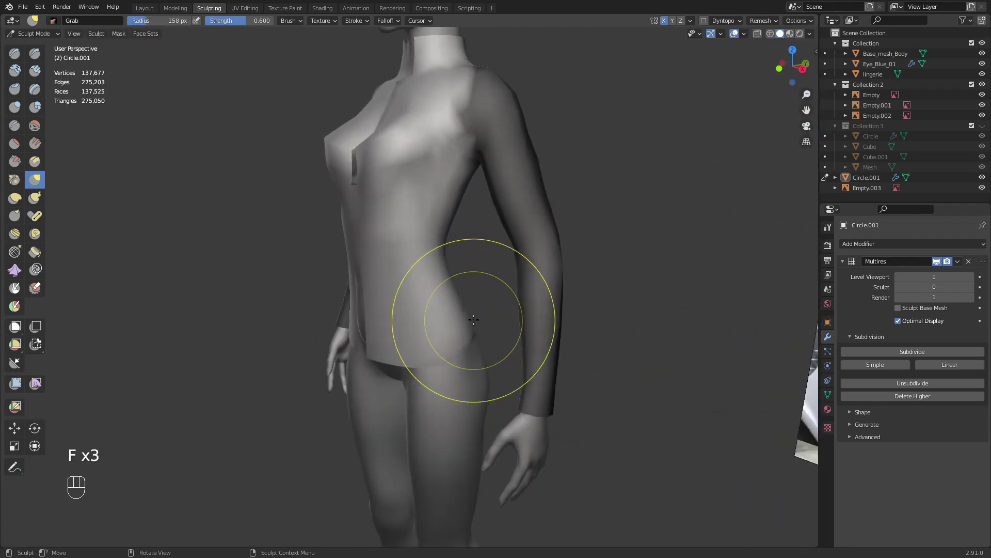
drag(473, 319, 469, 319)
- Adjust the garment's back hem over the buttocks with the Grab brush at a radius of 111 px
middle_drag(469, 320, 310, 336)
mouse_move(413, 337)
middle_down()
mouse_move(370, 340)
mouse_move(384, 325)
middle_up()
key(f)
click(356, 338)
key(f)
click(376, 325)
key(f)
click(390, 326)
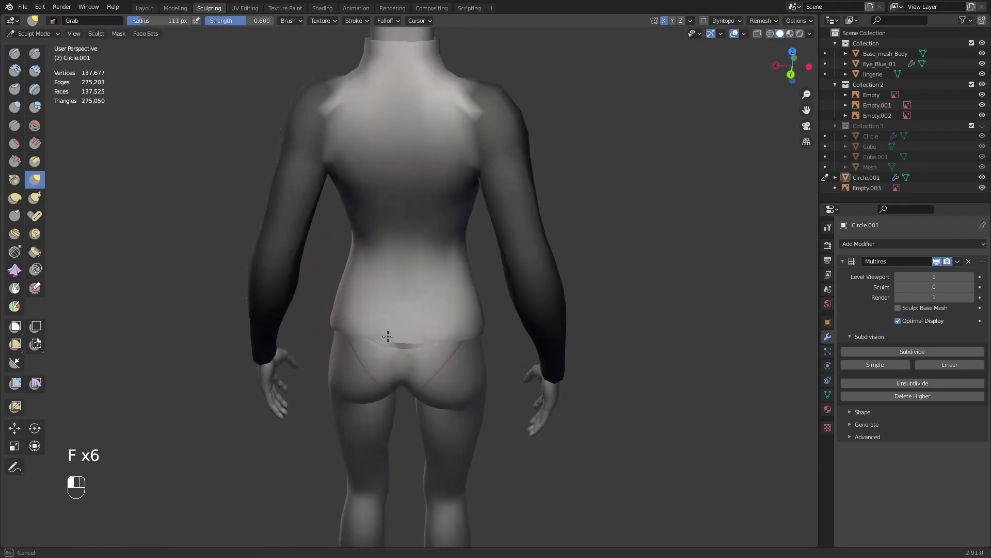
drag(388, 336, 391, 336)
- Set the Grab radius to 150 px, leave Sculpt Mode, and open the garment in Edit Mode at its centre-back seam
mouse_move(391, 335)
middle_down()
mouse_move(430, 325)
mouse_move(416, 337)
mouse_move(384, 332)
mouse_move(389, 404)
middle_up()
key(f)
click(449, 325)
middle_drag(395, 369, 412, 274)
ctrl+middle_drag(411, 310, 408, 258)
middle_drag(408, 263, 406, 304)
mouse_move(406, 310)
middle_down()
mouse_move(444, 316)
mouse_move(449, 278)
middle_up()
click(48, 33)
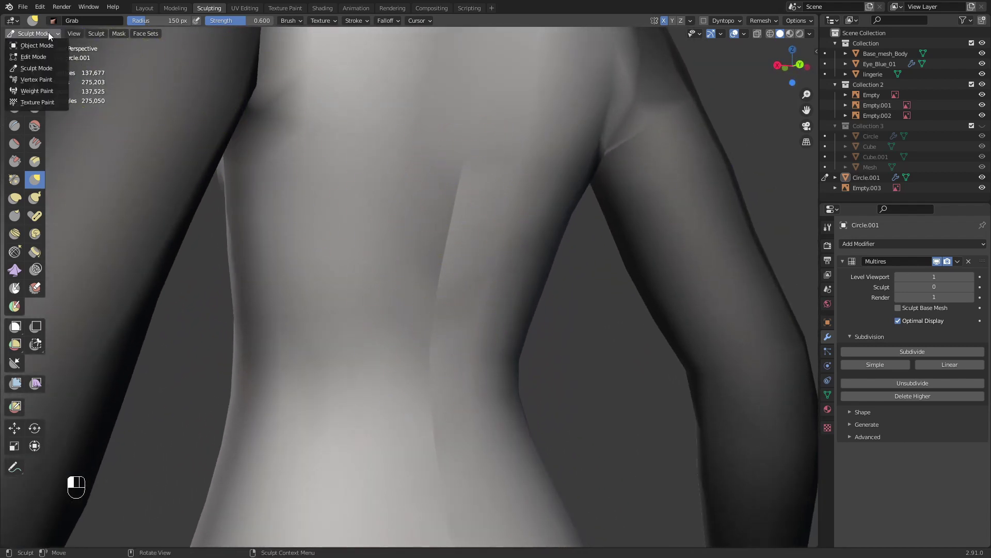
click(36, 46)
click(392, 265)
key(Tab)
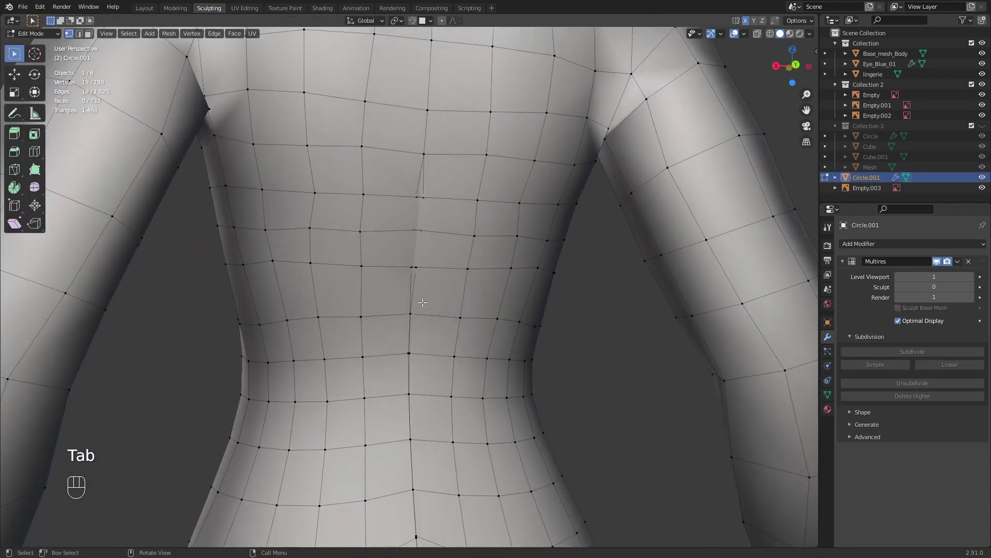
- Slide the stray centre-back vertex down its edge to level with the row of vertices above the hem
scroll(423, 320, down, 3)
shift+middle_drag(424, 387, 420, 247)
scroll(430, 289, up, 4)
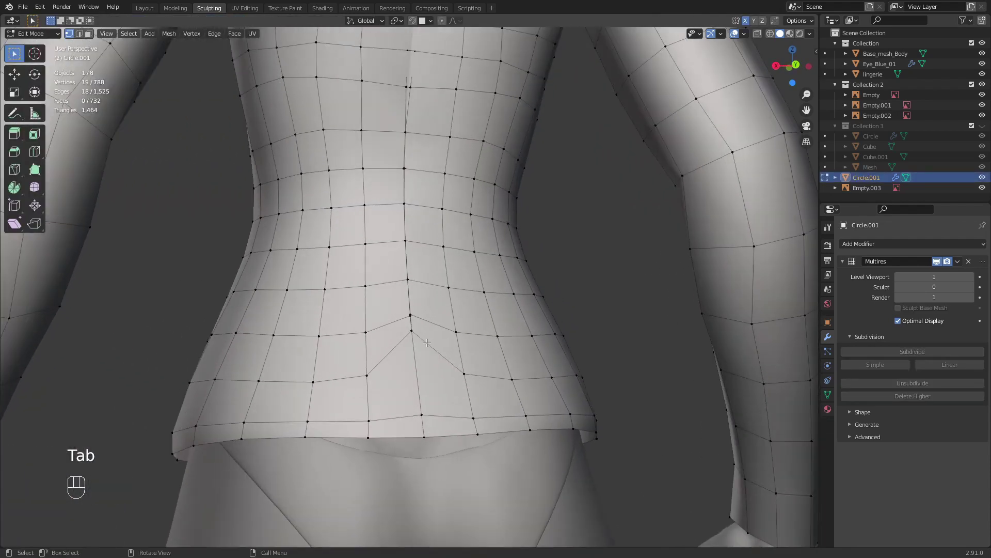
middle_drag(429, 383, 465, 406)
key(g)
key(g)
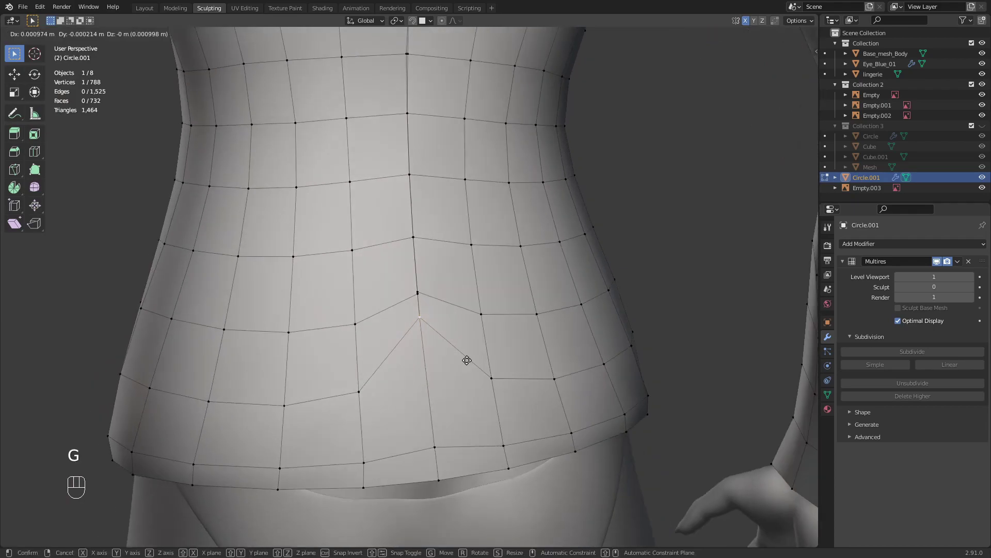
click(470, 427)
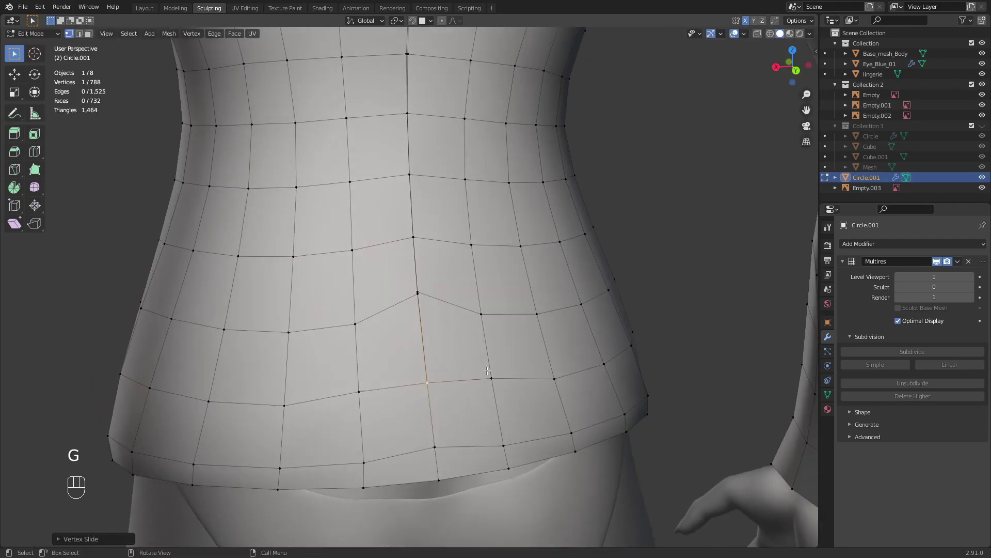
middle_drag(487, 371, 425, 331)
scroll(440, 277, up, 3)
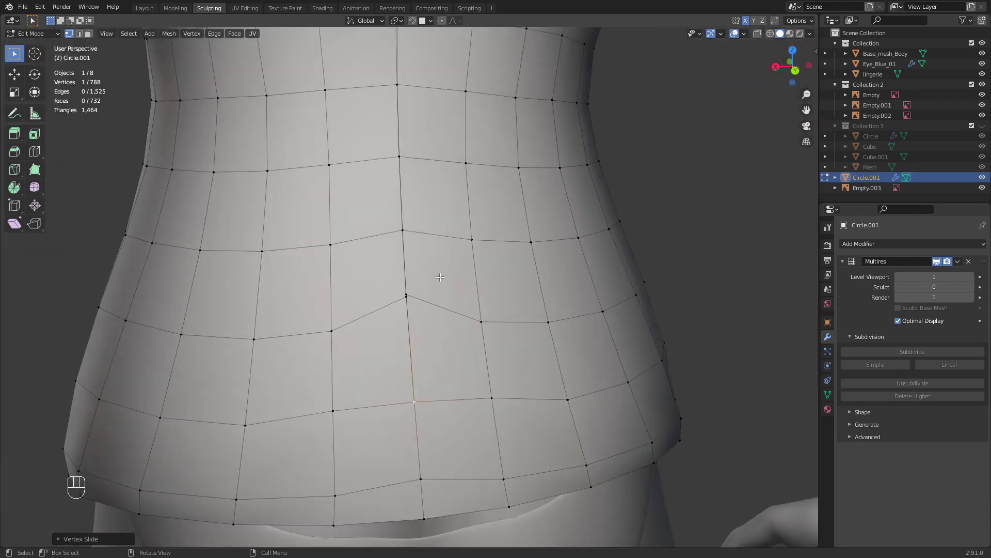
scroll(414, 326, up, 1)
middle_drag(399, 299, 390, 304)
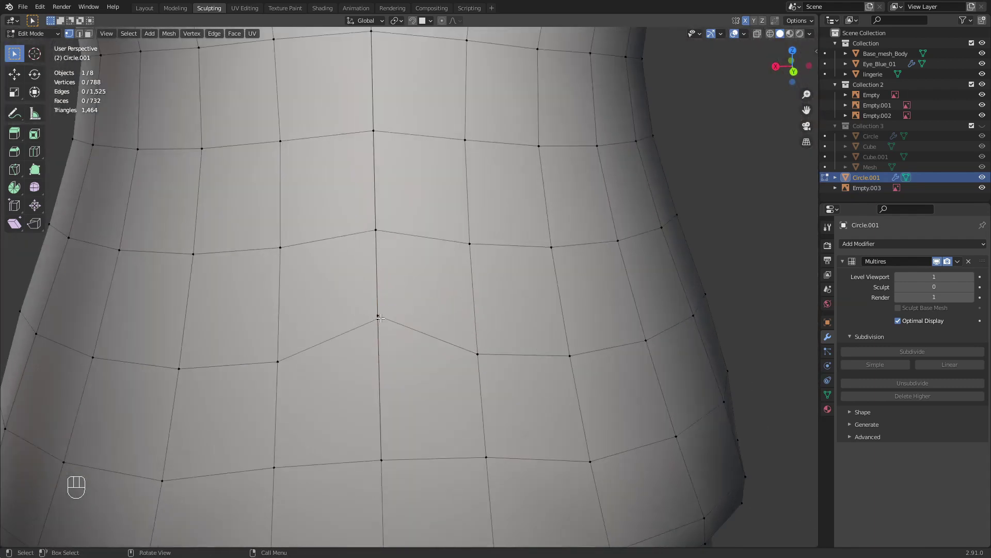
click(378, 319)
key(g)
right_click(342, 332)
- Select the whole garment mesh and run Merge by Distance to try to weld its duplicate vertices
ctrl+middle_drag(454, 289, 442, 354)
key(a)
scroll(452, 318, up, 2)
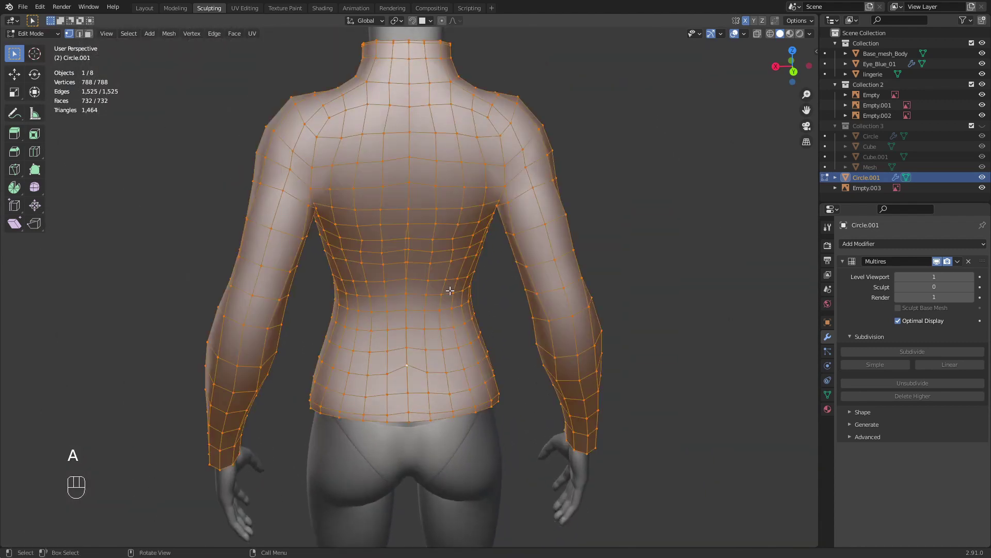
key(F3)
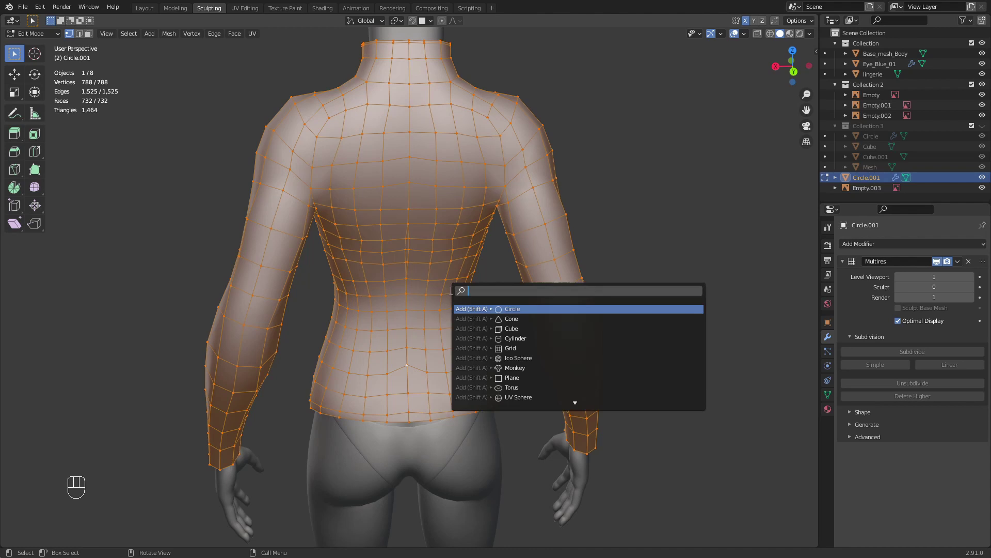
text(merge)
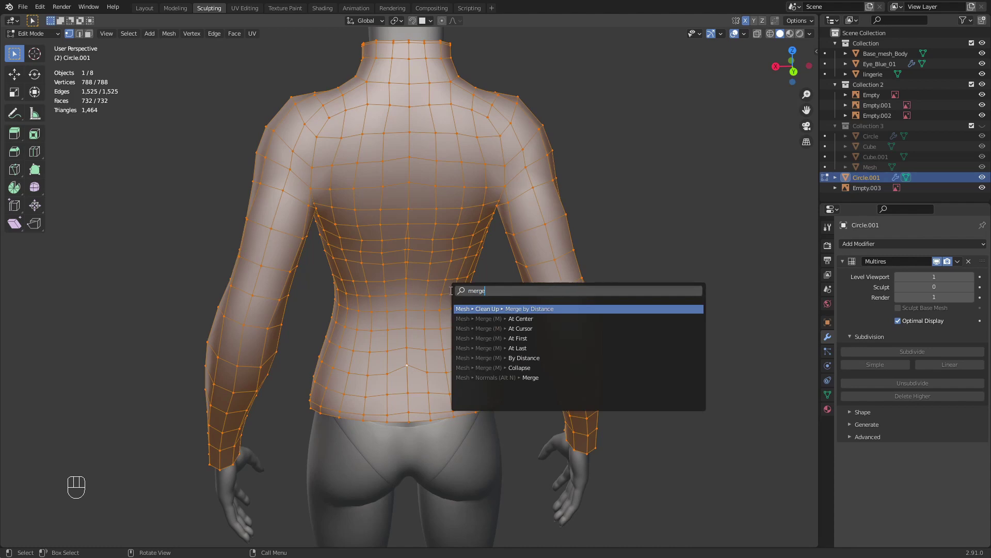
key(Return)
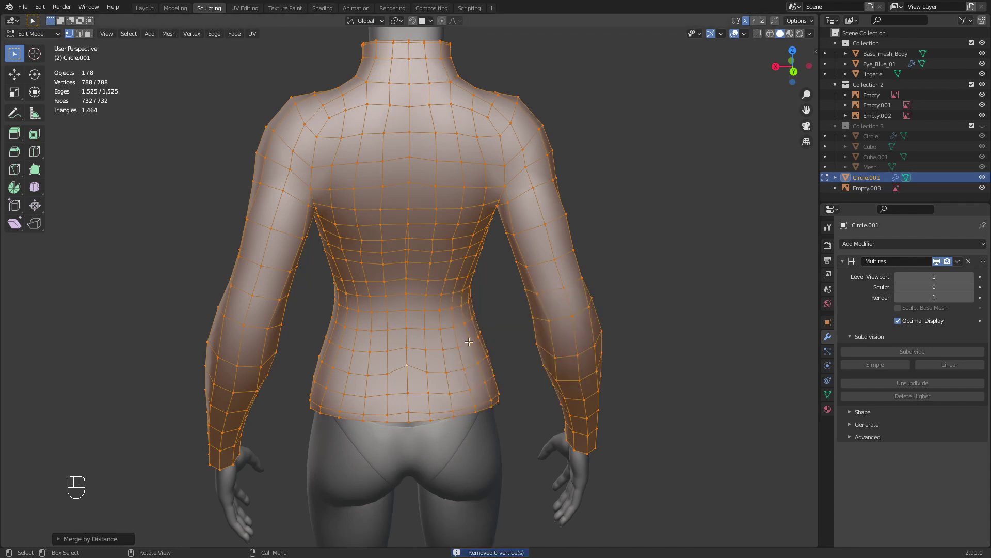
- Clear the selection and display the lower back in wireframe shading
middle_drag(405, 474, 404, 372)
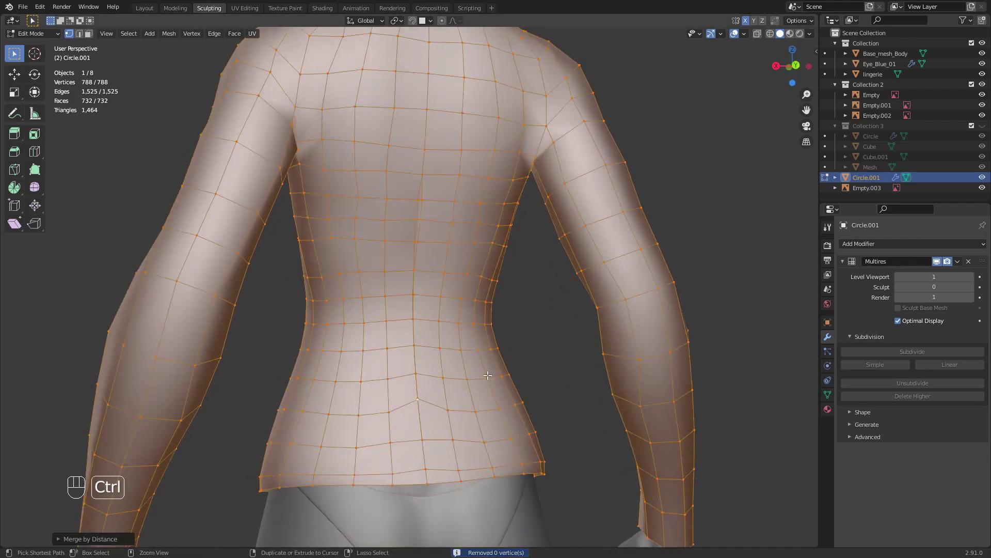
ctrl+middle_drag(491, 339, 471, 281)
ctrl+middle_drag(471, 281, 468, 347)
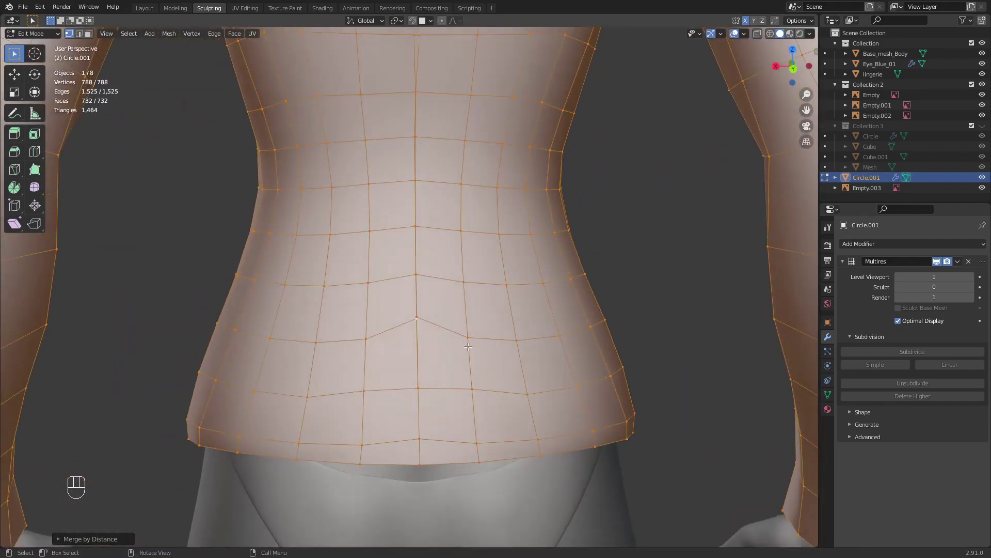
key(alt+a)
key(z)
click(421, 328)
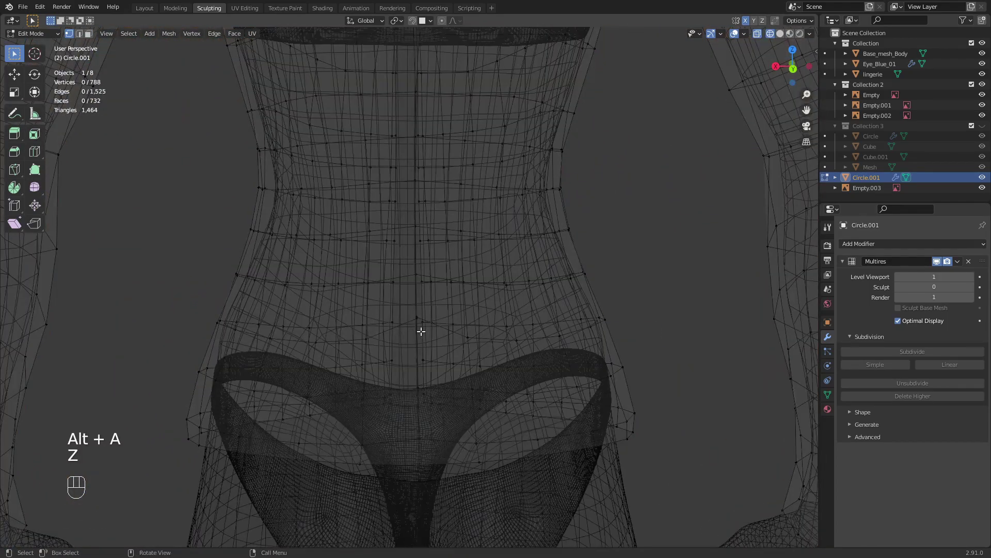
ctrl+middle_drag(442, 335, 432, 345)
mouse_move(432, 345)
middle_down()
mouse_move(430, 336)
mouse_move(425, 356)
middle_up()
middle_drag(426, 356, 424, 339)
key(b)
drag(427, 360, 459, 349)
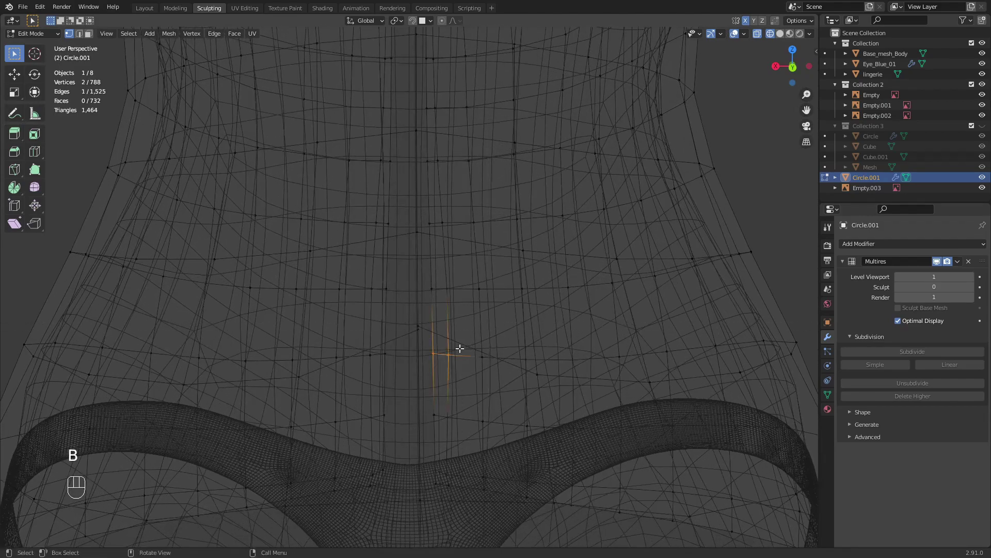
key(alt+a)
- Merge the overlapping centre-back seam vertices just above the underwear waistband at their center
middle_drag(437, 370, 423, 321)
key(b)
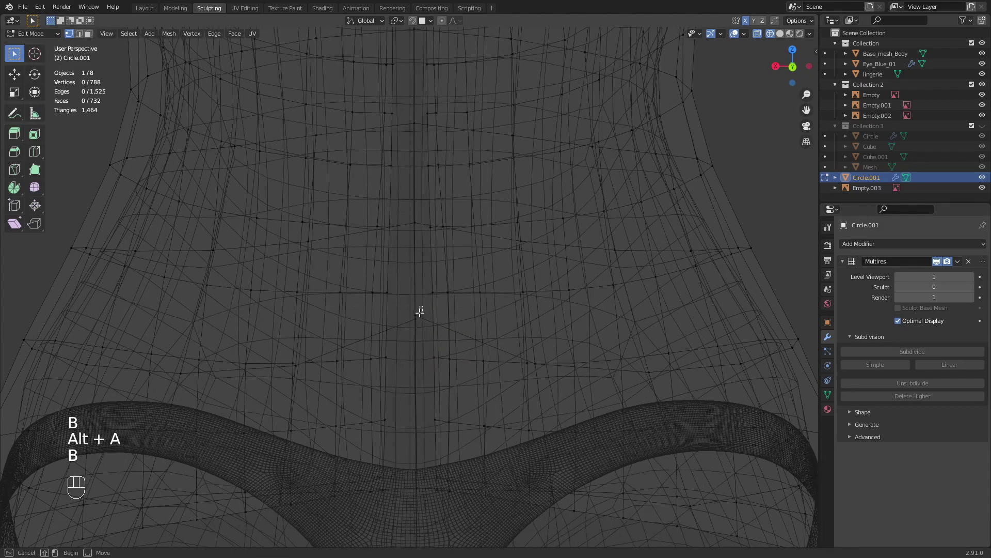
drag(409, 350, 409, 350)
key(m)
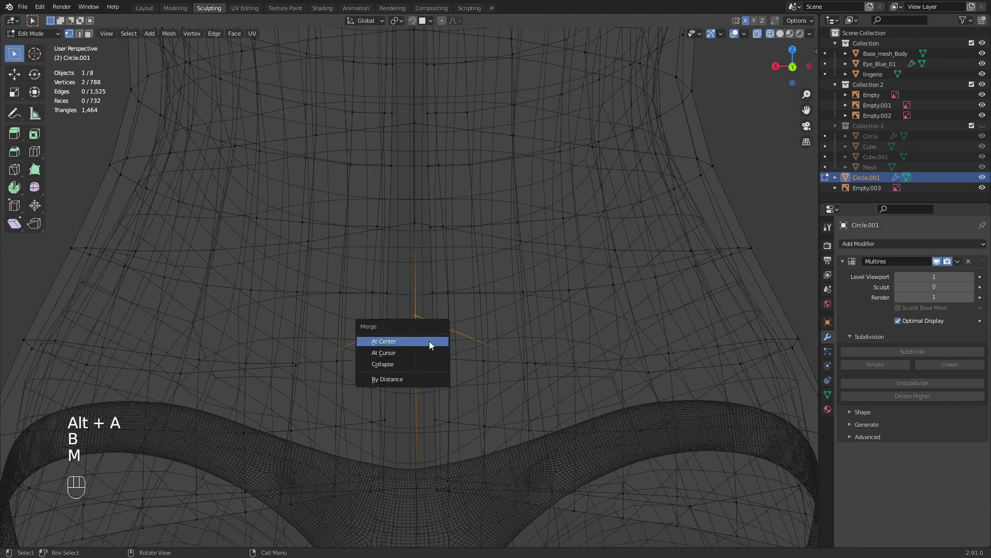
click(401, 341)
shift+middle_drag(401, 341, 432, 336)
- Box-select the next seam point up the lower back and merge it at center
key(alt+a)
key(b)
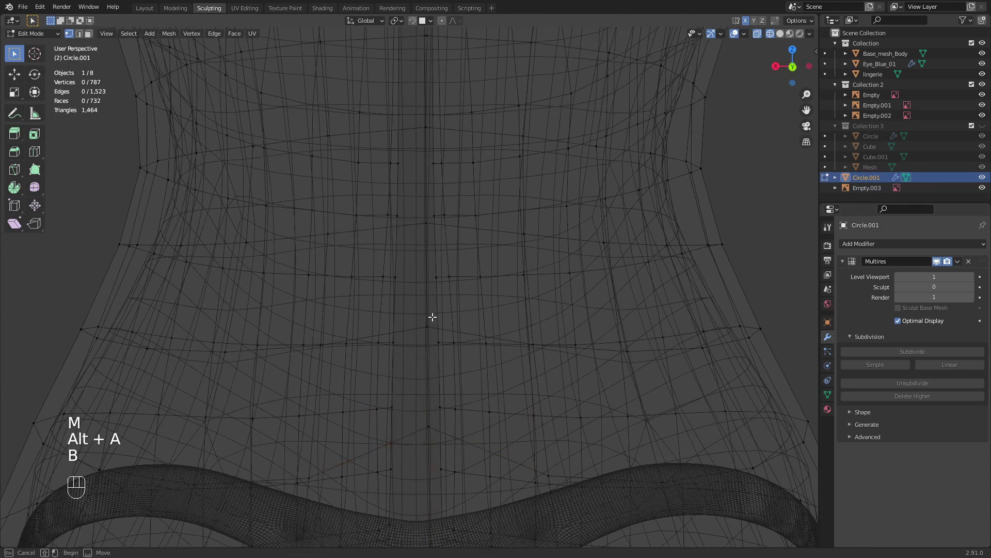
drag(433, 316, 426, 339)
key(m)
click(415, 341)
shift+middle_drag(415, 341, 401, 396)
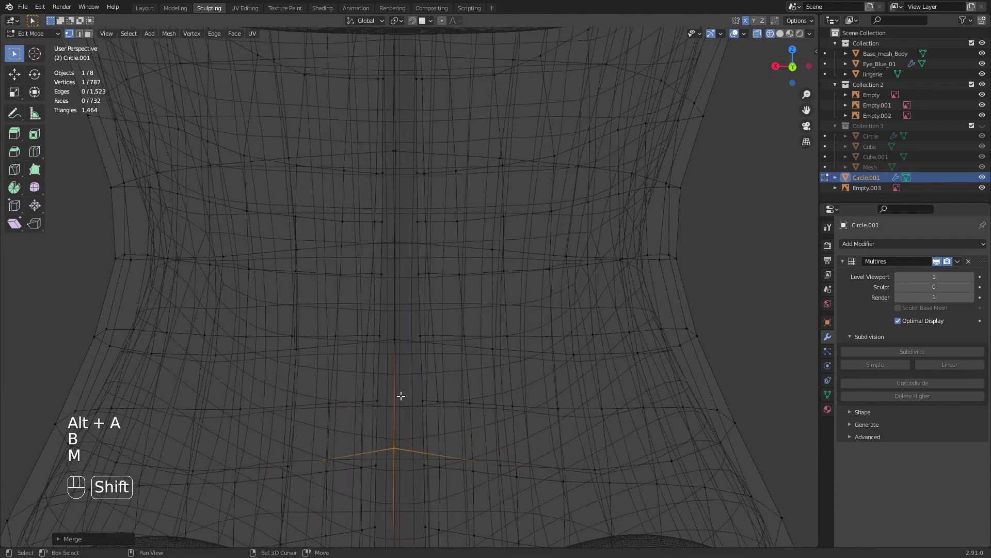
- Merge the duplicate pair on the centre-back seam just below the waist at center
key(alt+a)
key(b)
drag(413, 320, 403, 360)
key(m)
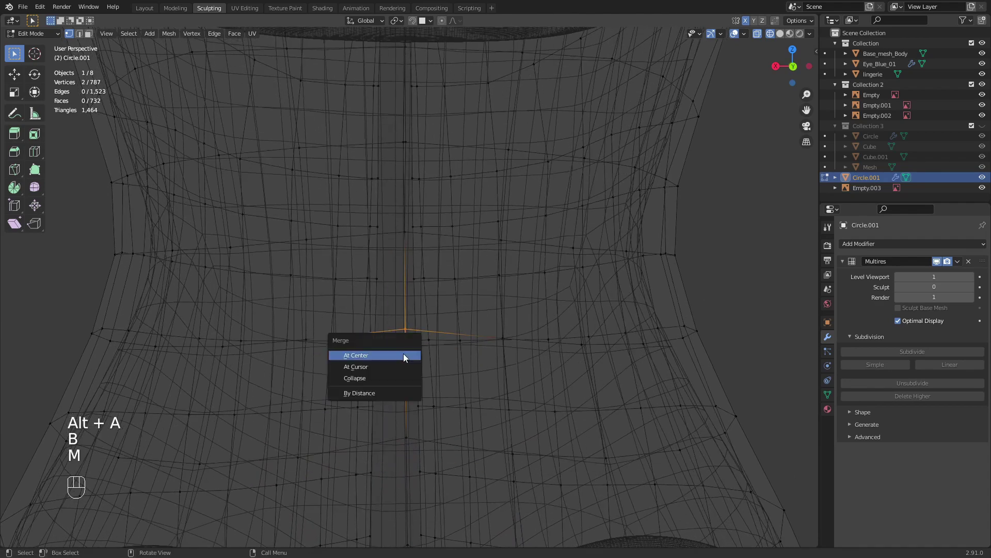
click(396, 356)
shift+middle_drag(396, 356, 405, 323)
- Box-select the centre-back seam point at the narrowest part of the waist and merge it at center
key(alt+a)
key(b)
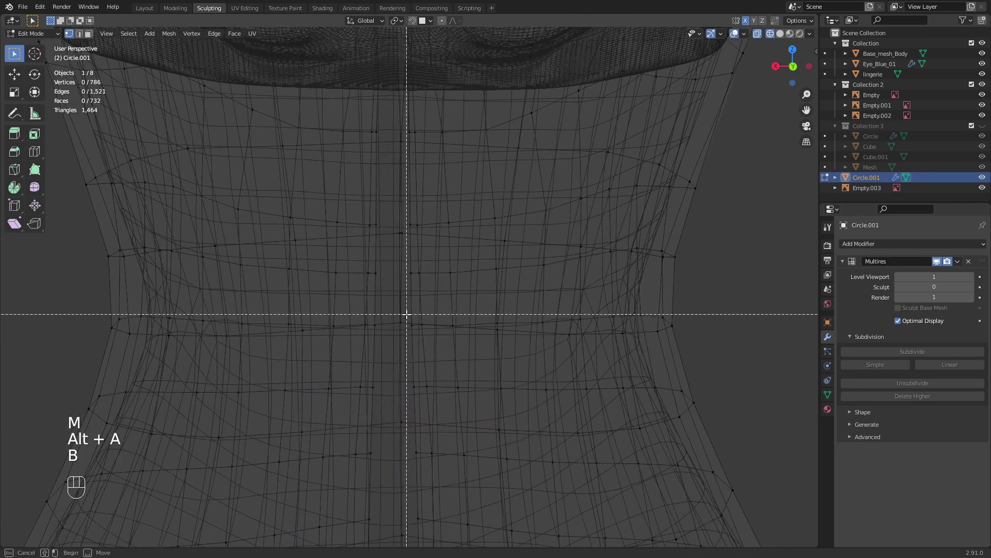
drag(407, 311, 398, 340)
key(m)
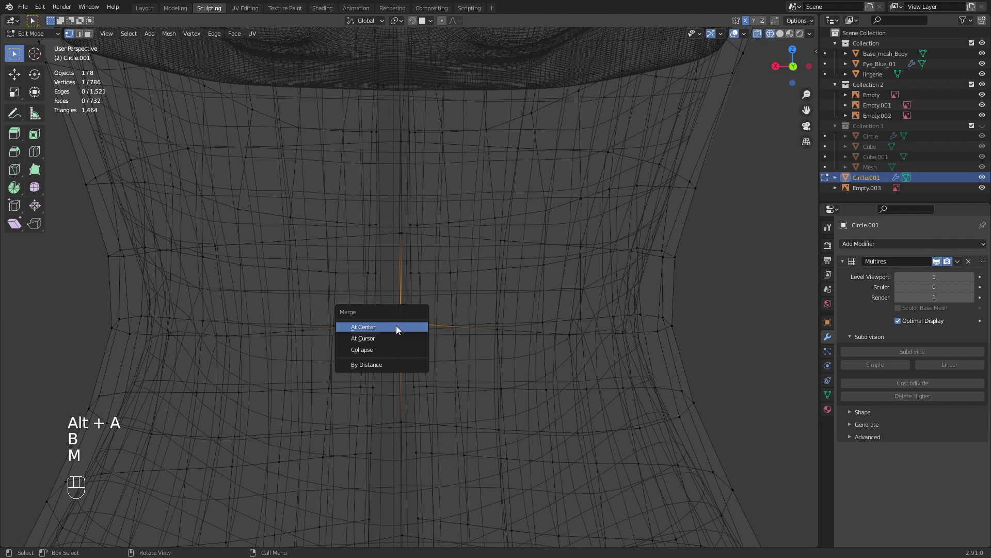
click(396, 327)
shift+middle_drag(397, 327, 400, 359)
- Merge the duplicate centre-back vertices in the row just above the waist at center
key(alt+a)
key(b)
drag(398, 317, 383, 348)
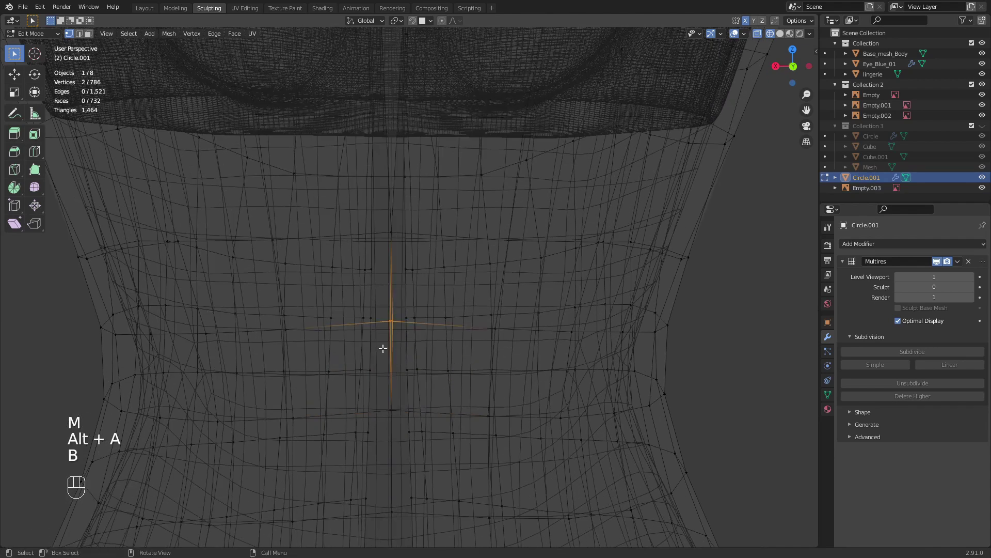
key(m)
click(387, 336)
shift+middle_drag(387, 337, 400, 376)
- Box-select the seam point in the mid-back row beneath the bra band and merge it at center
key(alt+a)
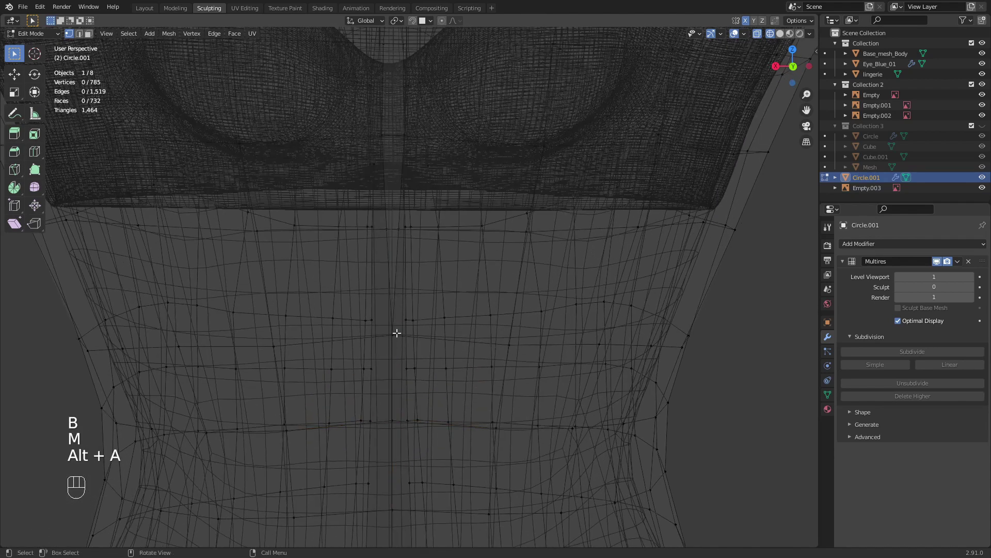
key(b)
drag(392, 337, 397, 332)
key(m)
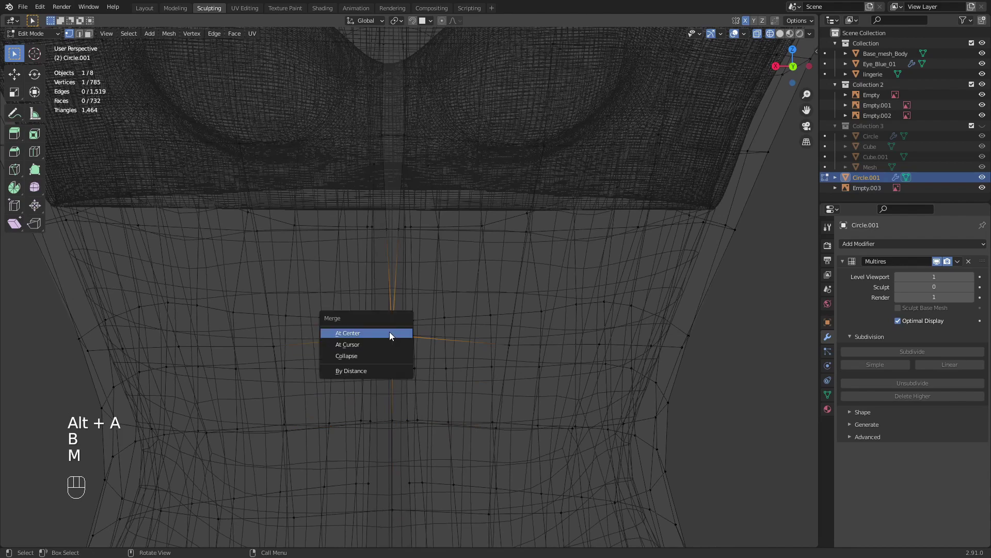
click(389, 332)
shift+middle_drag(394, 266, 397, 329)
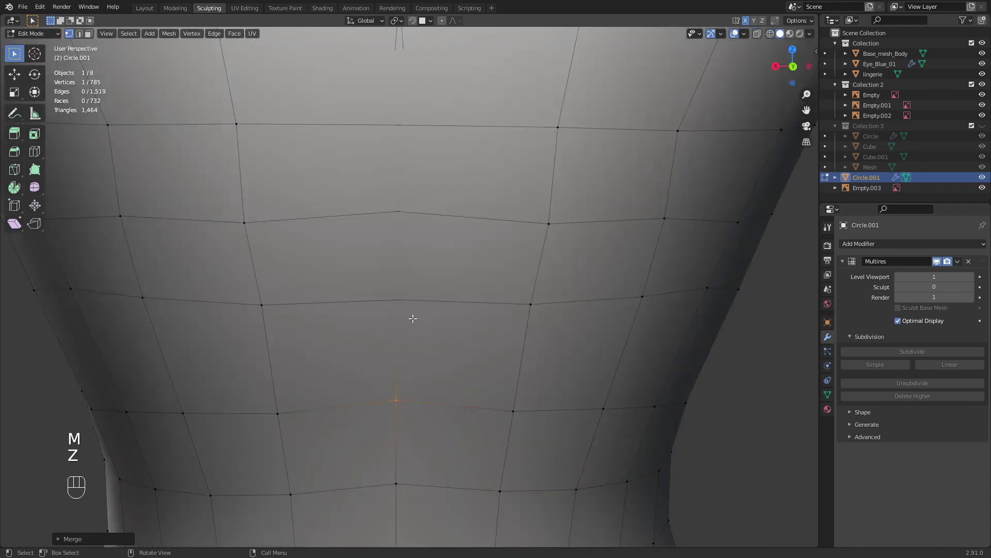
- Merge the split seam vertices directly under the bra band's lower edge at center
key(z)
key(alt+a)
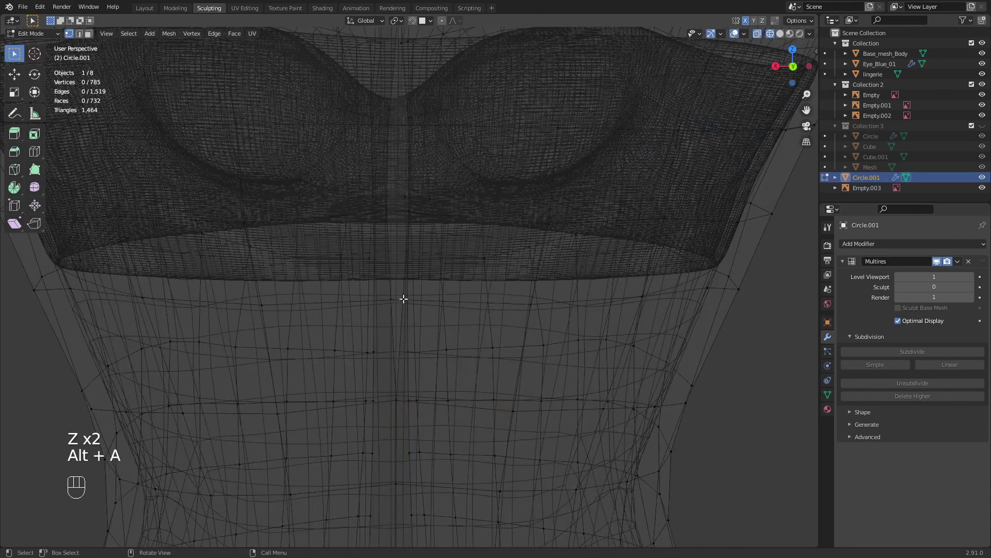
key(m)
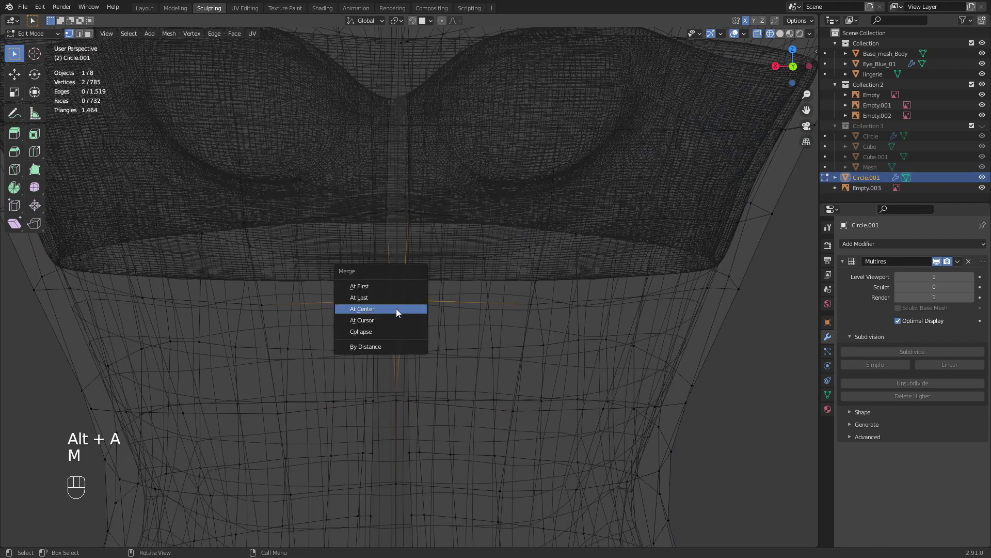
click(396, 308)
- Merge the next duplicate seam vertices up the back at center and undo the extra merge
mouse_move(395, 308)
shift+middle_down()
mouse_move(415, 340)
mouse_move(405, 398)
mouse_move(429, 407)
mouse_move(401, 409)
mouse_move(496, 343)
mouse_move(398, 363)
mouse_move(429, 355)
mouse_move(389, 379)
mouse_move(421, 369)
shift+middle_up()
click(399, 329)
key(m)
click(433, 328)
key(m)
click(416, 347)
key(ctrl+z)
- Merge the remaining duplicate seam vertices on the upper back at center and return to solid shading
mouse_move(421, 369)
middle_down()
mouse_move(382, 388)
mouse_move(420, 366)
mouse_move(420, 343)
mouse_move(400, 381)
mouse_move(416, 345)
middle_up()
key(z)
click(444, 361)
key(m)
click(433, 359)
key(z)
click(498, 345)
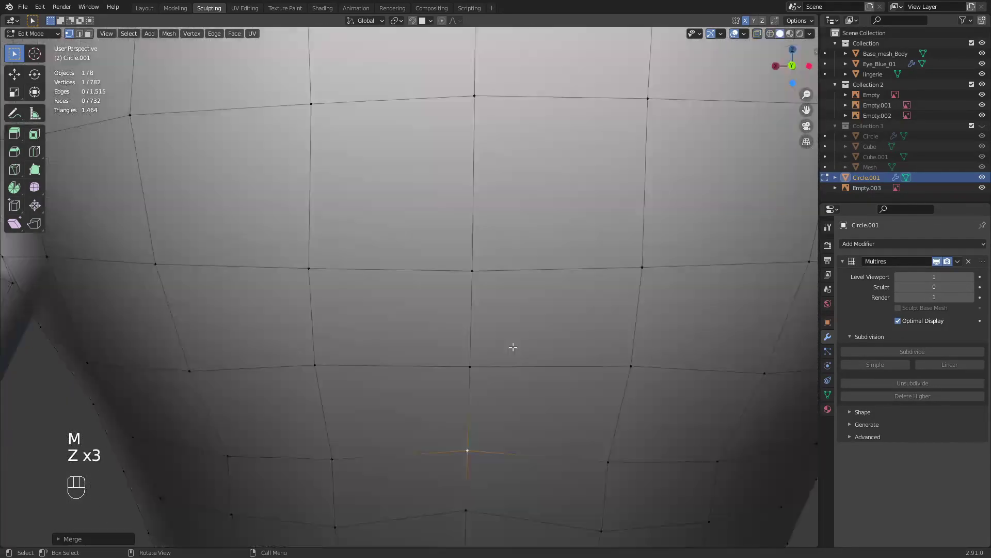
- Slide the uneven centre-back vertex on the lower back along its edge to line up with its row
middle_drag(494, 361, 490, 350)
mouse_move(480, 292)
ctrl+middle_down()
mouse_move(442, 415)
mouse_move(443, 343)
mouse_move(495, 343)
mouse_move(444, 345)
mouse_move(429, 358)
mouse_move(481, 339)
ctrl+middle_up()
key(Tab)
key(Tab)
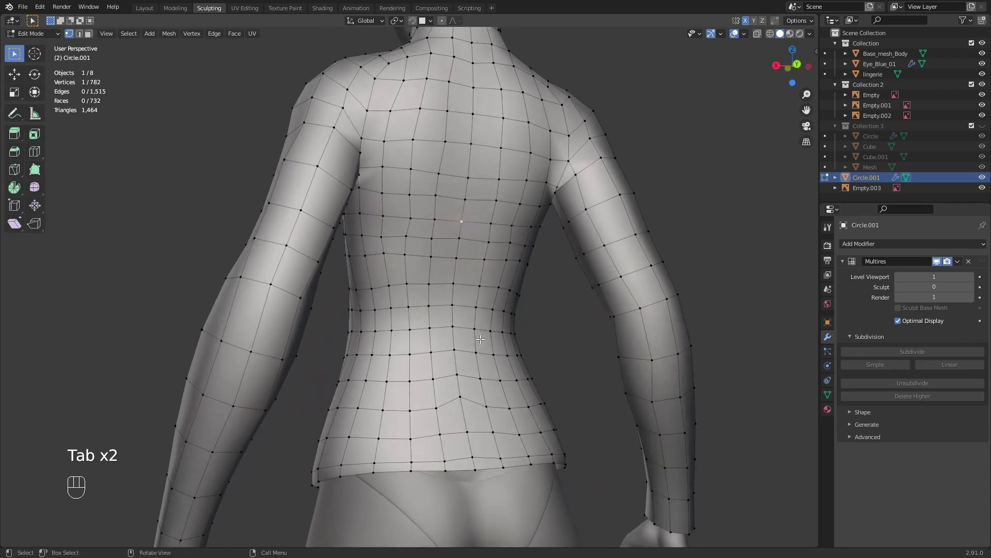
click(461, 391)
middle_drag(461, 391, 465, 397)
key(g)
key(g)
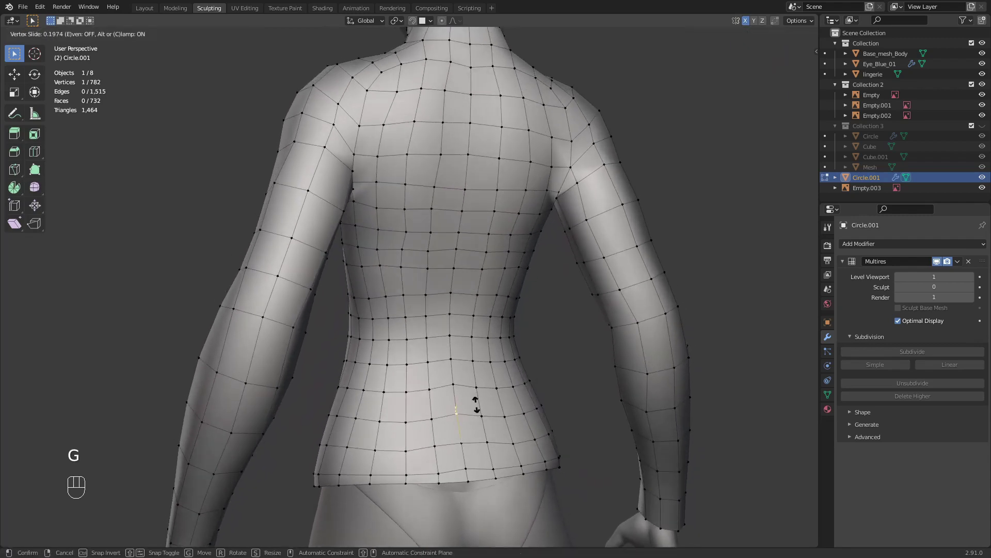
click(478, 411)
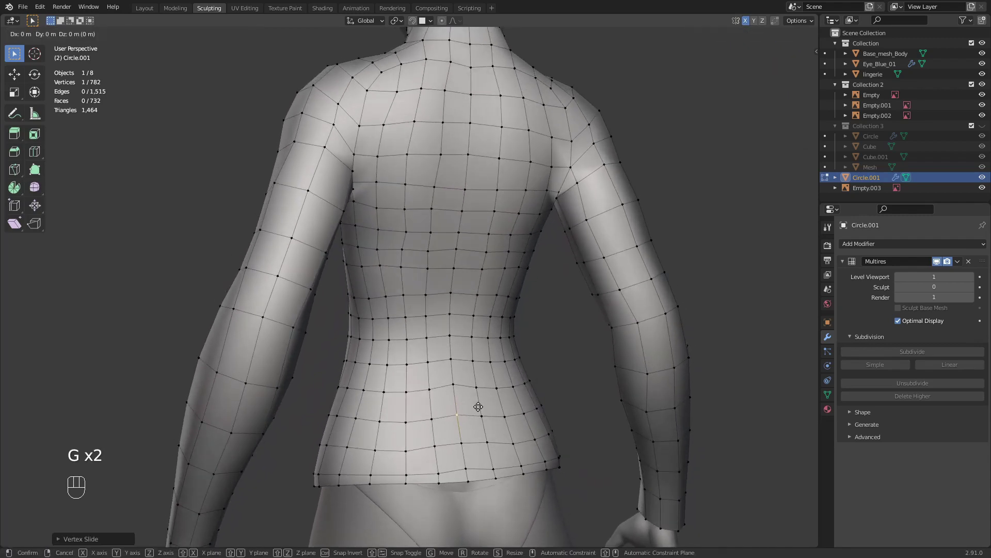
- Slide individual vertices in the row just above the back hem to even out the row
click(443, 470)
key(g)
key(g)
click(441, 464)
key(g)
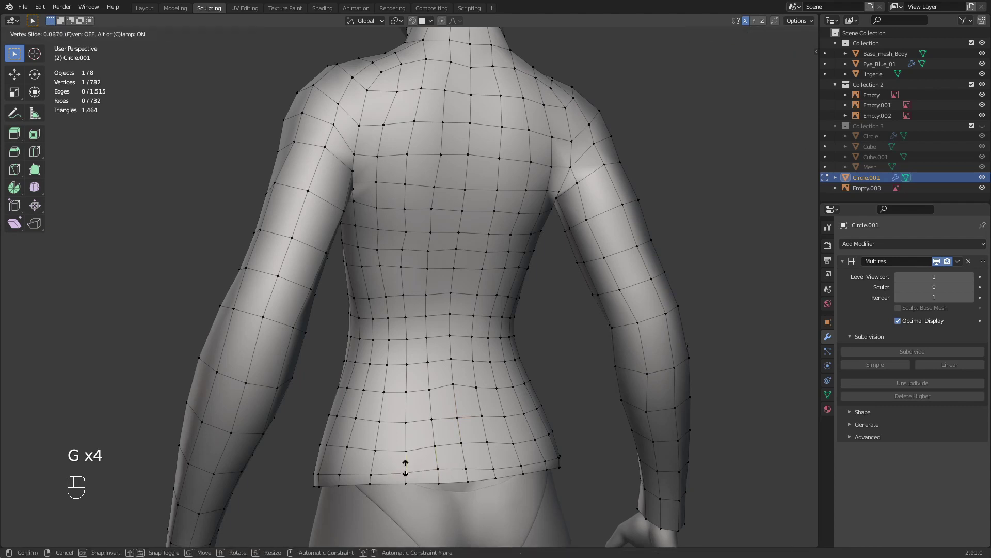
right_click(411, 433)
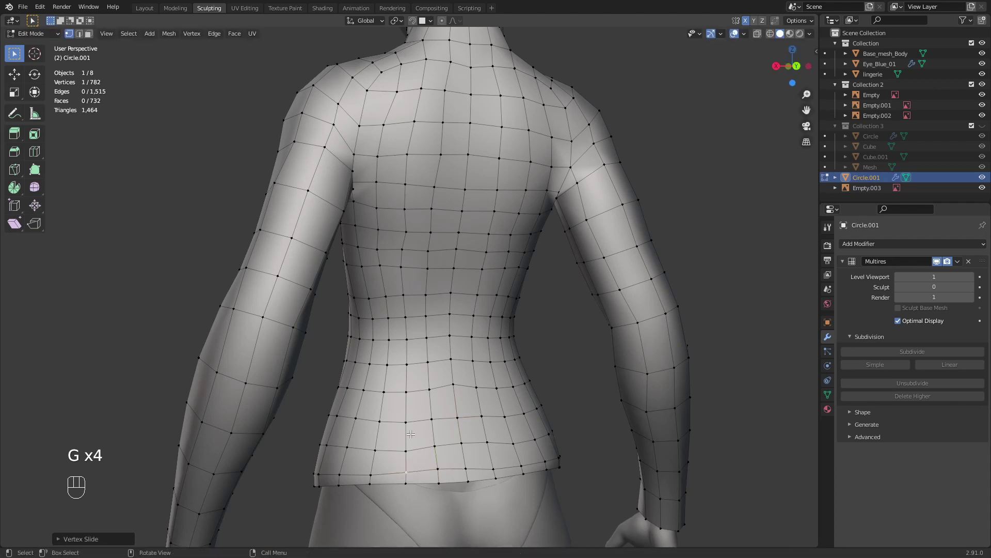
key(g)
click(527, 462)
- Open the active tool's options in the sidebar to check the mirror settings
key(n)
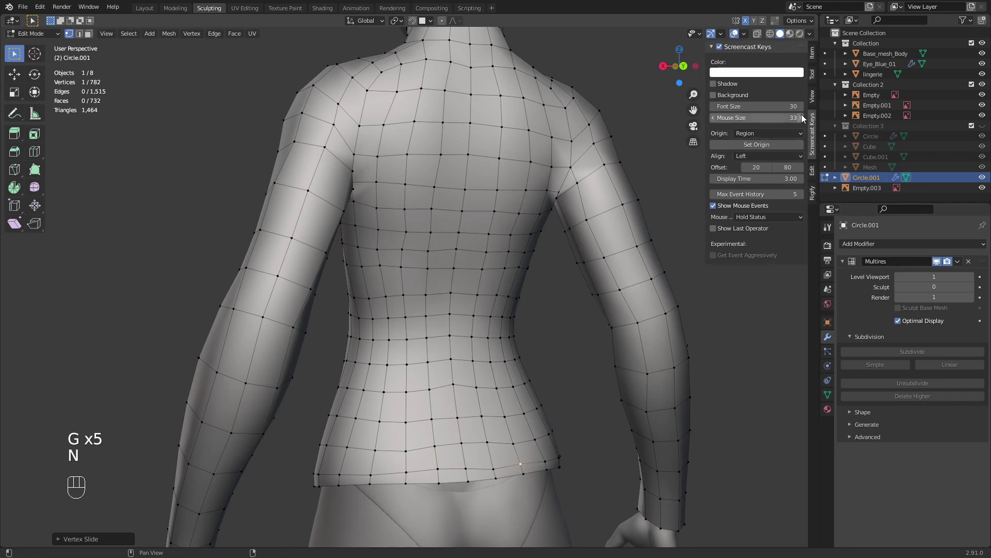
click(814, 97)
click(813, 74)
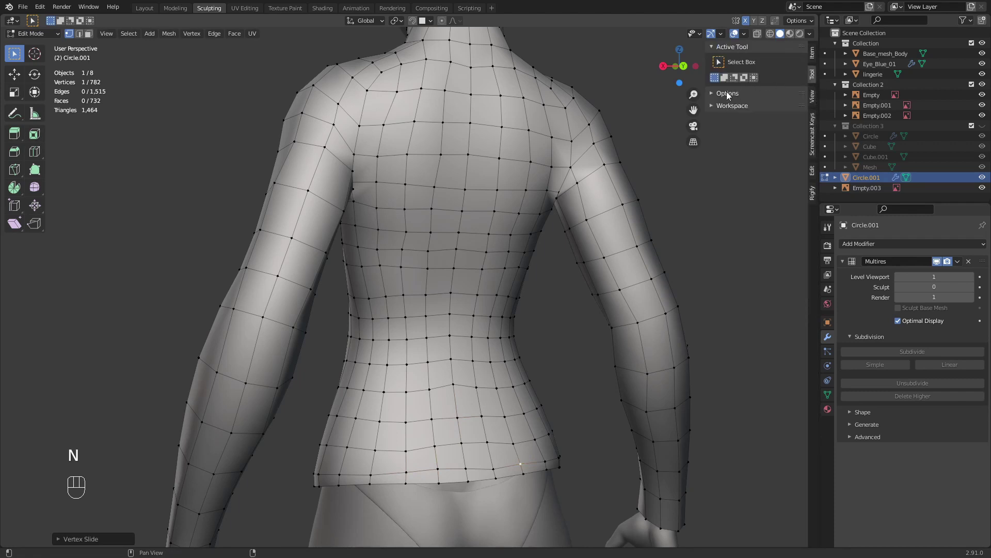
click(728, 93)
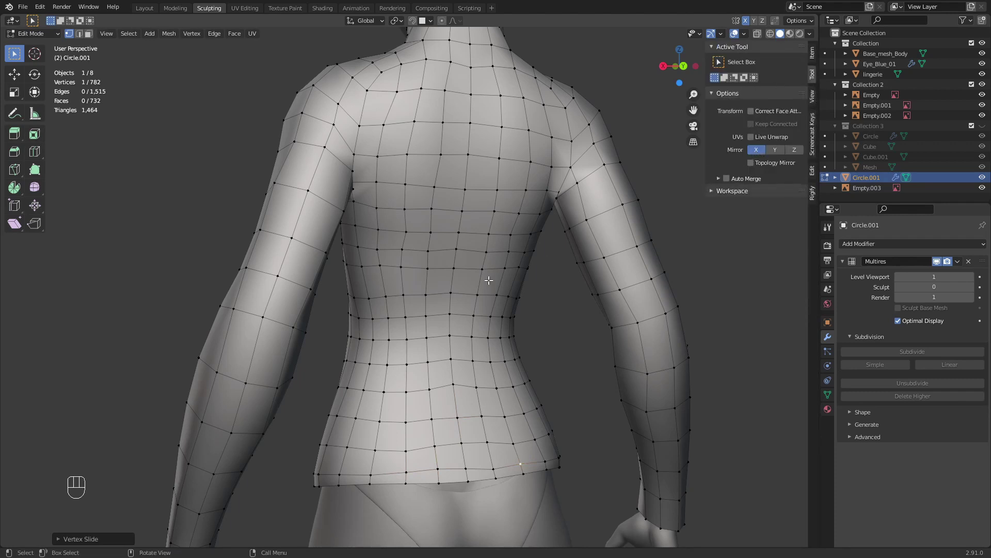
- Try moving individual vertices on the back and below the waist with X mirror enabled
key(g)
click(511, 259)
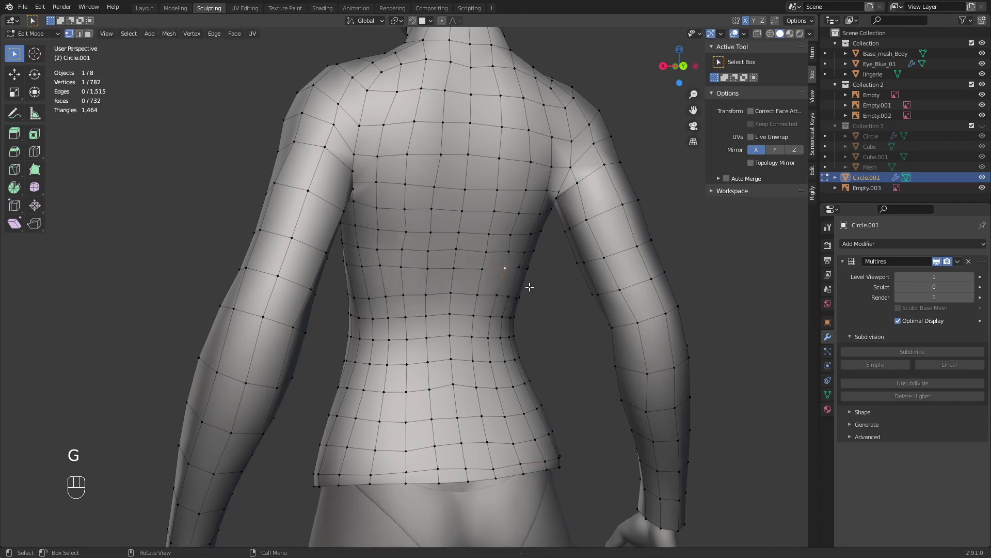
click(495, 366)
key(g)
click(508, 365)
click(399, 368)
key(g)
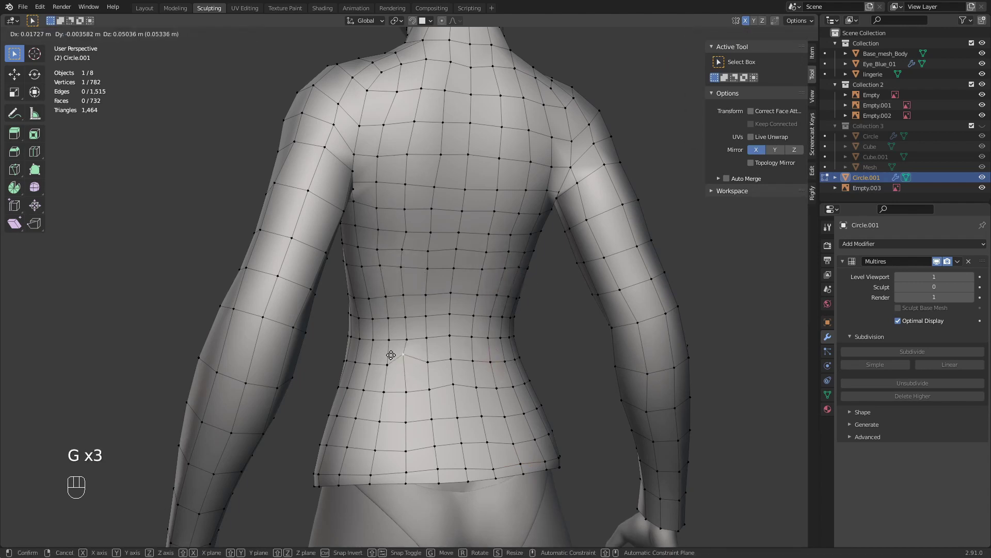
click(387, 363)
key(g)
click(367, 368)
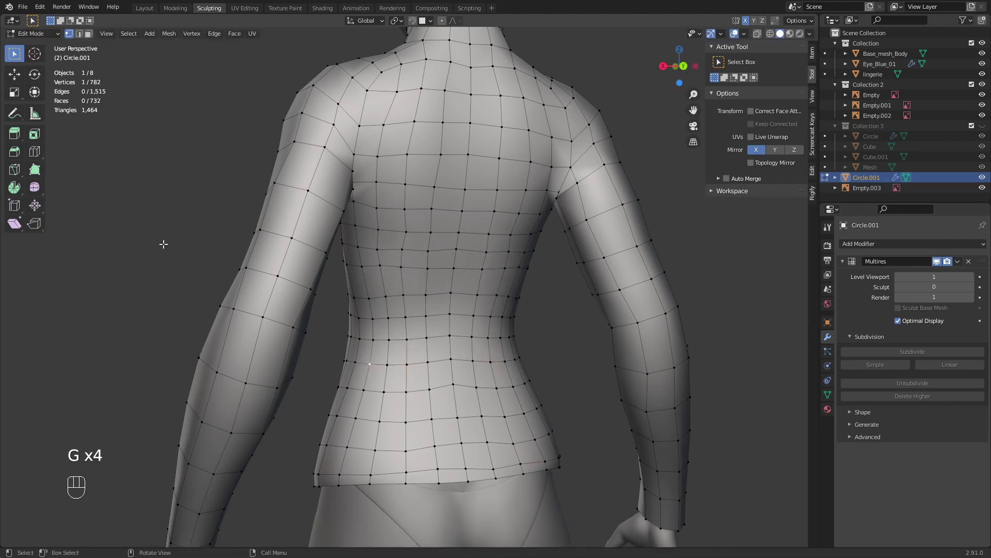
- Switch the garment to Object Mode and inspect its smoothed shape from the back and front
click(34, 33)
click(38, 44)
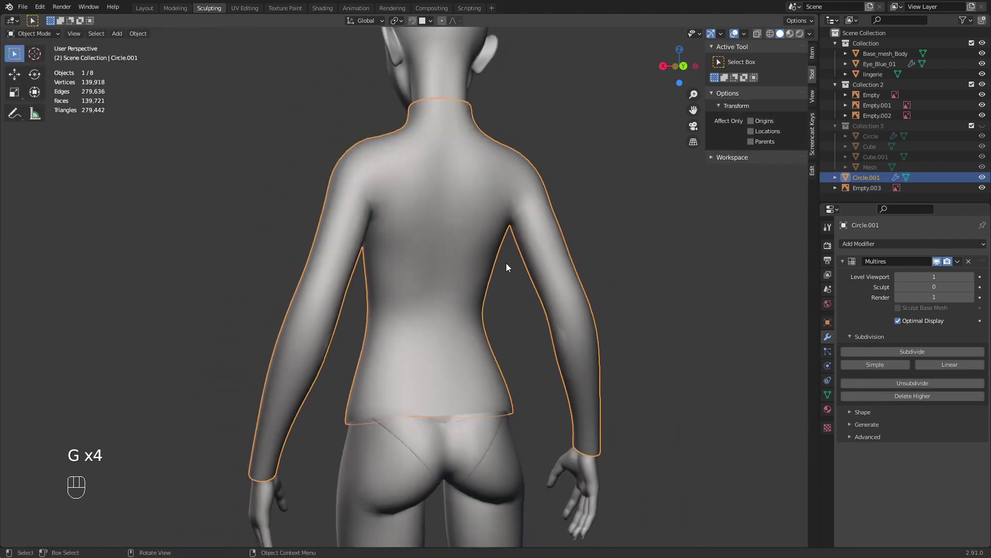
ctrl+middle_drag(525, 224, 500, 277)
middle_drag(465, 310, 593, 325)
ctrl+middle_drag(586, 321, 581, 288)
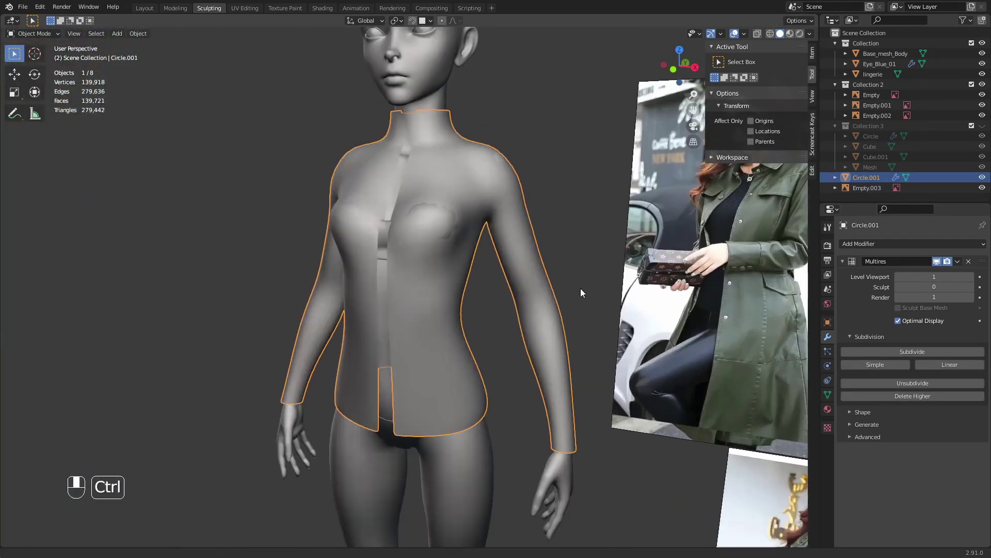
middle_drag(515, 296, 479, 324)
- Put the garment into Sculpt Mode and save the file
click(34, 34)
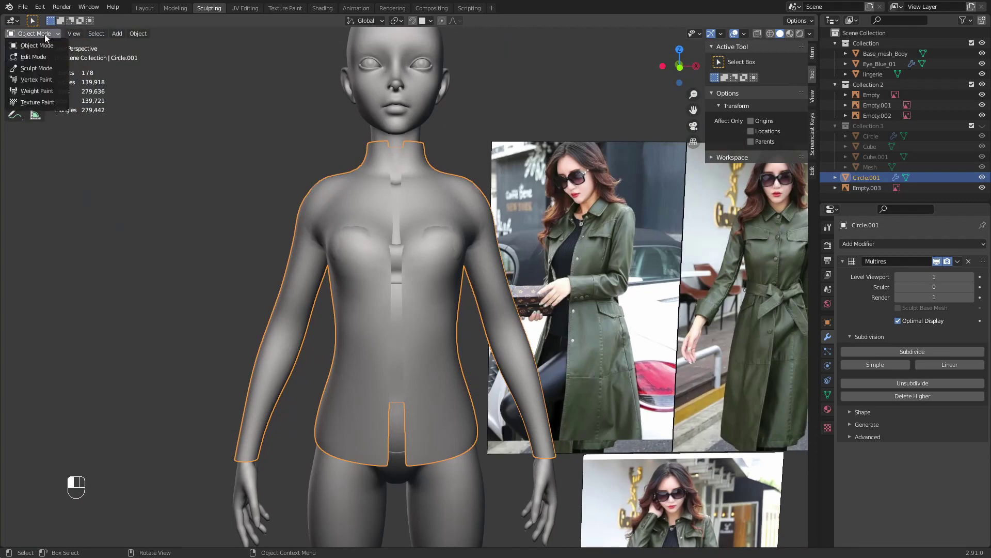
click(42, 69)
key(ctrl+s)
- Set the Grab brush radius to 141 px and pull the garment's side below the armpit slightly outward
middle_drag(494, 320, 449, 333)
mouse_move(455, 333)
shift+middle_down()
mouse_move(466, 330)
mouse_move(440, 288)
shift+middle_up()
key(g)
key(f)
click(439, 283)
middle_drag(506, 285, 529, 287)
key(f)
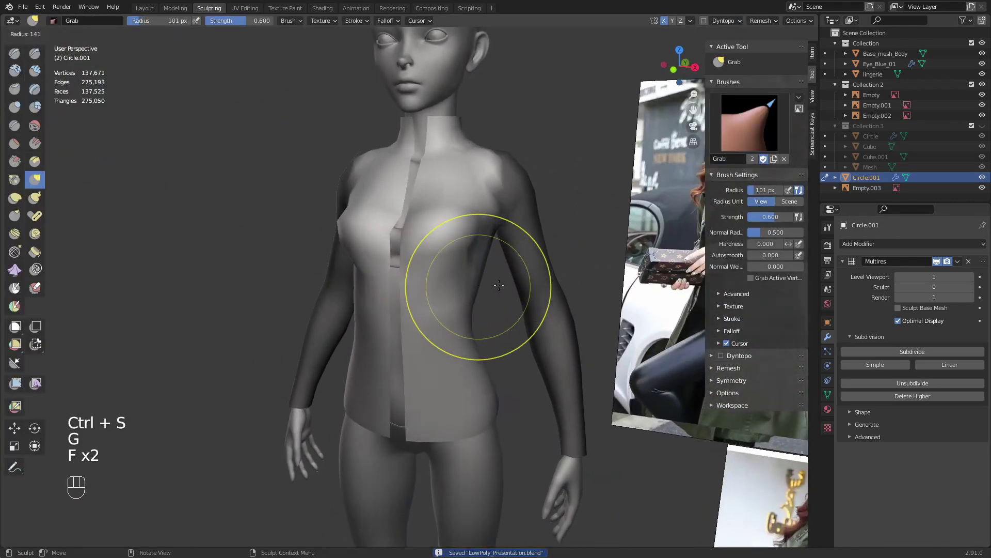
click(550, 286)
drag(479, 259, 488, 260)
- Try a Grab stroke at the back of the armpit with a 138 px radius and undo it
middle_drag(488, 260, 327, 259)
key(f)
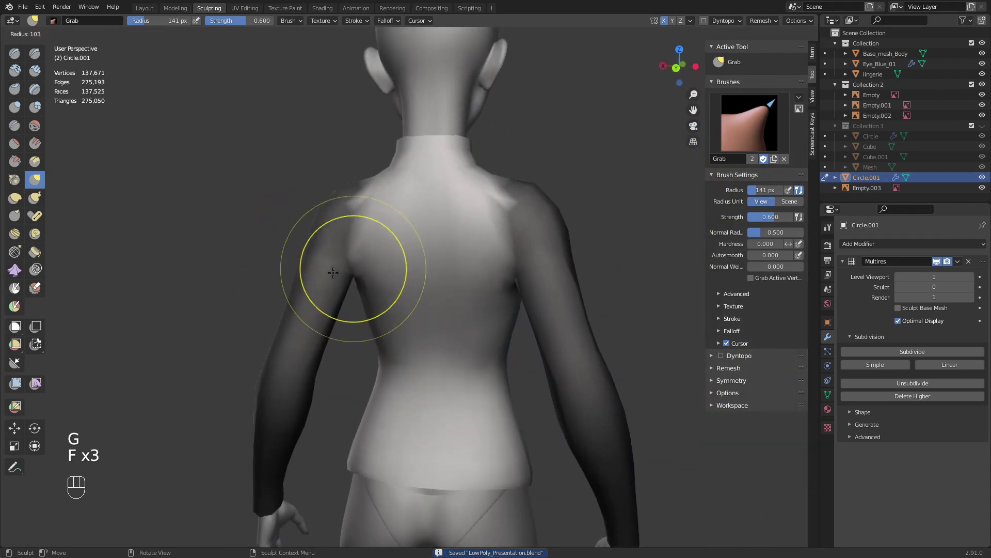
key(f)
click(368, 257)
key(f)
click(358, 261)
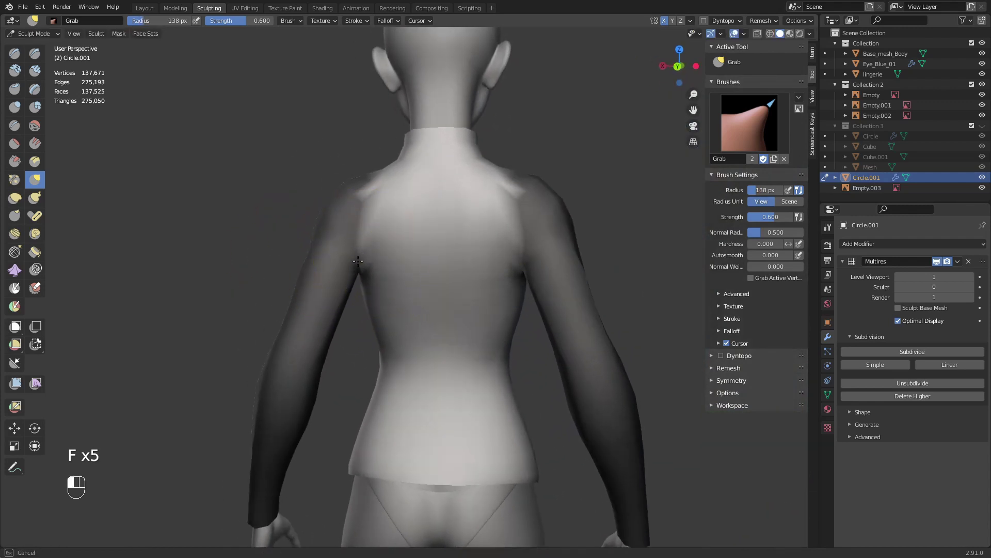
middle_drag(361, 263, 372, 269)
key(ctrl+z)
- Resize the Grab brush and nudge the garment's side at the waist from behind
shift+middle_drag(398, 378, 405, 324)
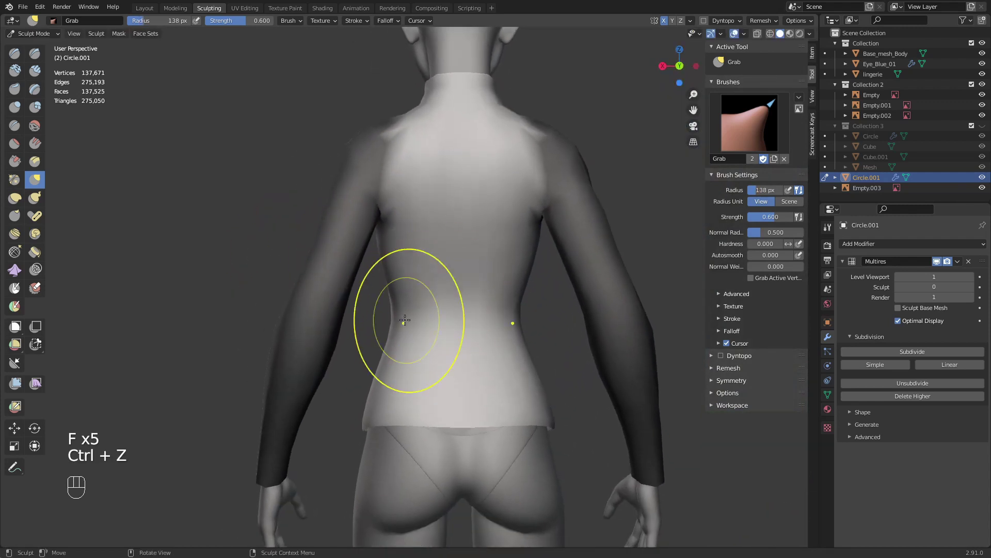
key(f)
click(390, 327)
drag(382, 329, 383, 327)
- Try a 128 px Grab stroke on the waist from the front and undo it
mouse_move(388, 326)
middle_down()
mouse_move(516, 330)
mouse_move(459, 333)
mouse_move(480, 345)
middle_up()
key(f)
key(f)
click(432, 332)
key(ctrl+z)
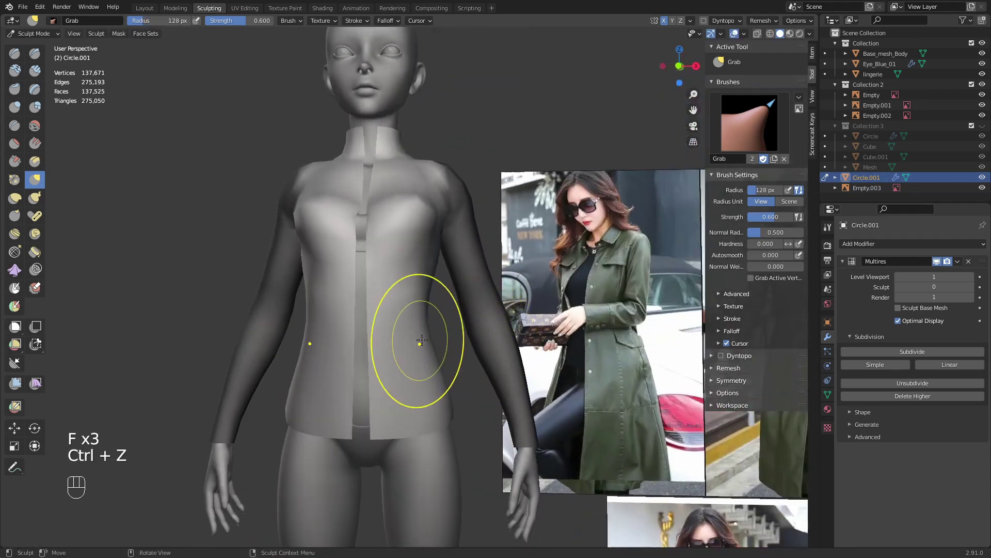
- Set the Grab radius to 166 px and pull the side of the front hem slightly outward
scroll(418, 343, down, 1)
mouse_move(418, 343)
middle_down()
mouse_move(417, 356)
mouse_move(442, 380)
middle_up()
key(f)
click(437, 383)
key(f)
click(454, 384)
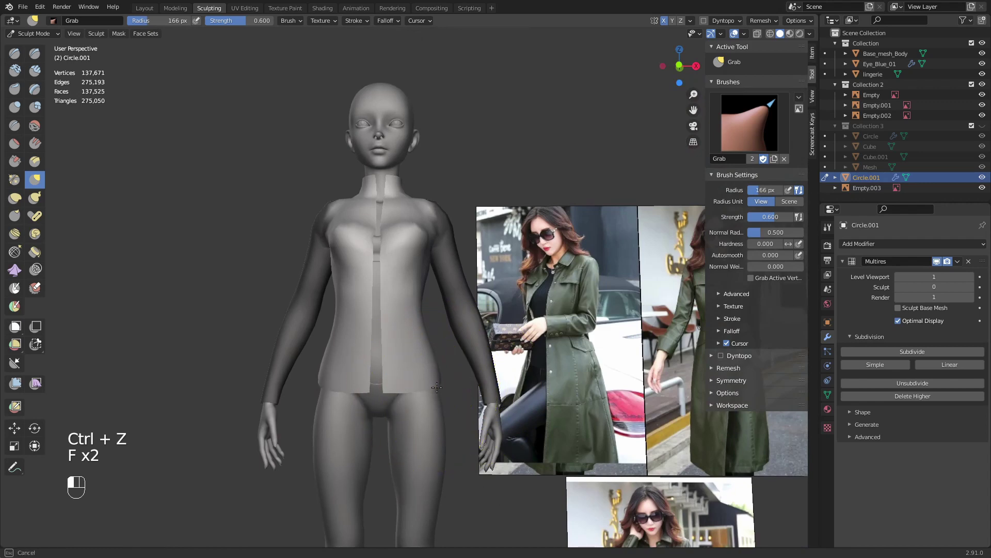
drag(436, 387, 439, 387)
- Set the Grab radius to 138 px and nudge the front hem sideways just beside the coat's opening
mouse_move(438, 386)
middle_down()
mouse_move(451, 410)
mouse_move(413, 361)
middle_up()
key(f)
click(420, 382)
key(f)
click(406, 377)
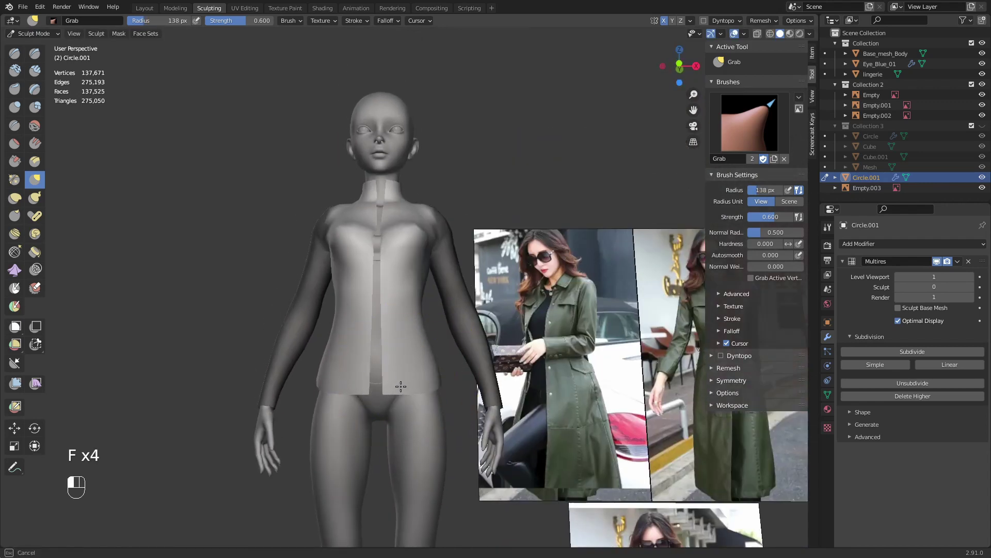
drag(400, 386, 407, 386)
- Resize the Grab brush and pull the front hem slightly upward and outward near the hip
middle_drag(459, 388, 447, 392)
key(f)
click(443, 391)
drag(417, 376, 420, 373)
- Set the Grab radius to 162 px and nudge the coat's rear hem over the buttocks
middle_drag(426, 365, 387, 357)
key(f)
click(437, 326)
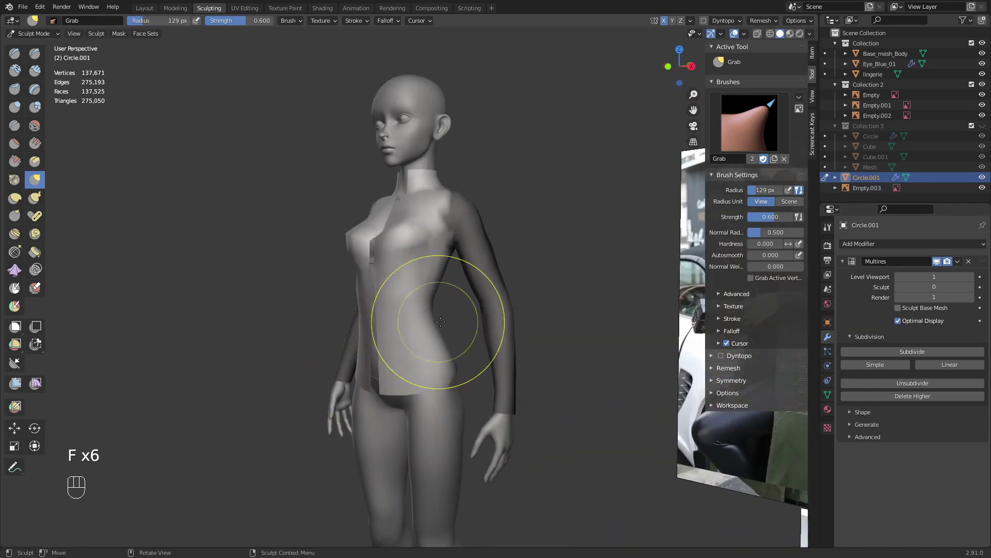
key(f)
click(440, 312)
mouse_move(441, 321)
middle_down()
mouse_move(429, 304)
mouse_move(421, 328)
middle_up()
key(f)
click(430, 305)
key(f)
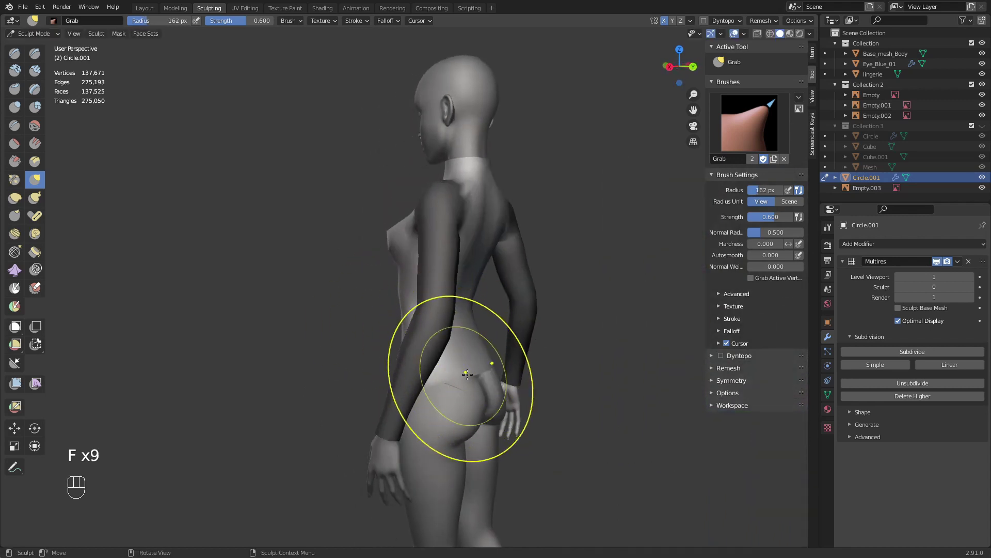
click(469, 371)
drag(469, 370, 471, 371)
middle_drag(472, 372, 553, 382)
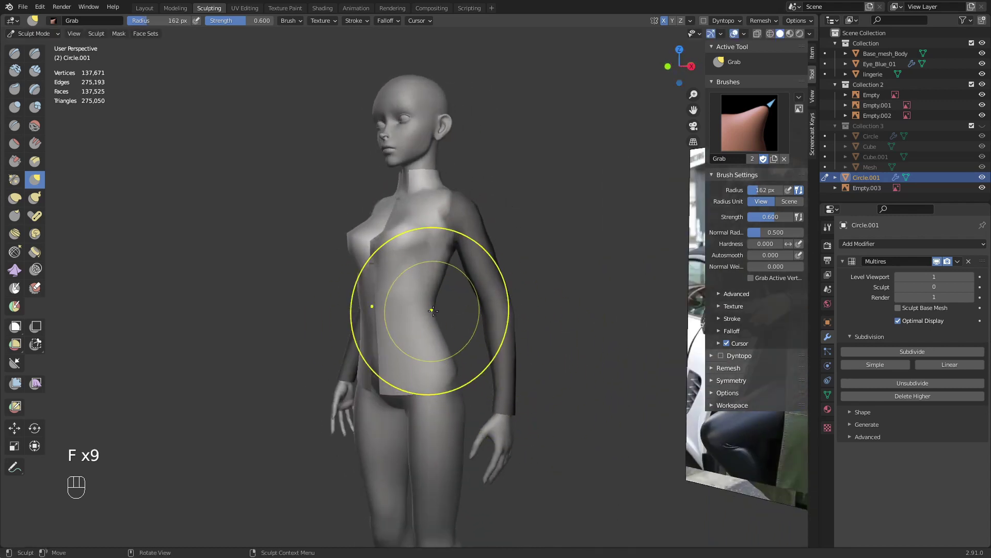
- Reduce the Grab radius to 56 px and nudge the front opening's edge just above the bust
mouse_move(429, 312)
ctrl+middle_down()
mouse_move(432, 284)
mouse_move(439, 311)
mouse_move(411, 316)
mouse_move(470, 346)
ctrl+middle_up()
key(f)
click(437, 311)
mouse_move(487, 312)
middle_down()
mouse_move(411, 331)
mouse_move(400, 318)
middle_up()
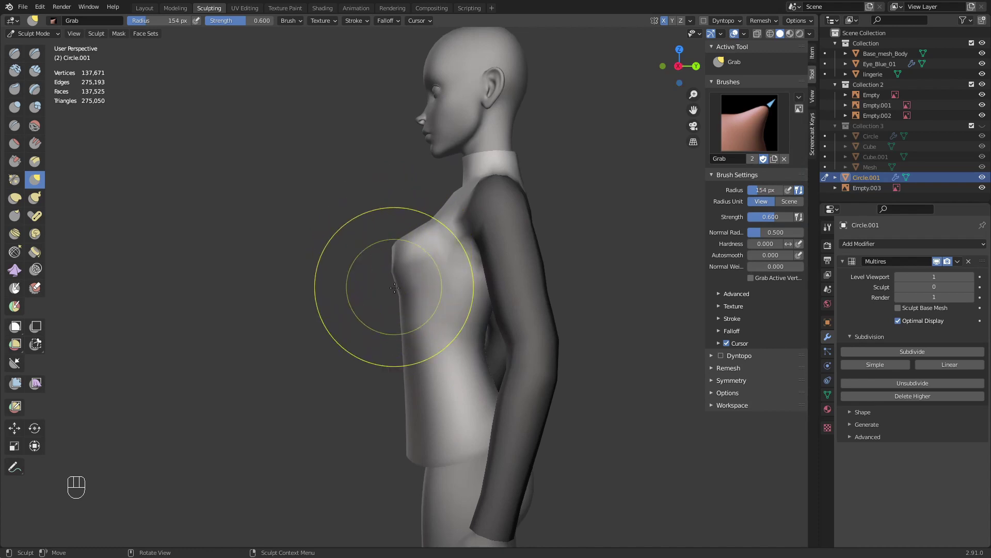
mouse_move(389, 259)
middle_down()
mouse_move(434, 283)
mouse_move(414, 263)
mouse_move(442, 301)
mouse_move(423, 296)
mouse_move(419, 271)
middle_up()
key(f)
click(408, 300)
mouse_move(384, 290)
middle_down()
mouse_move(415, 299)
mouse_move(416, 322)
middle_up()
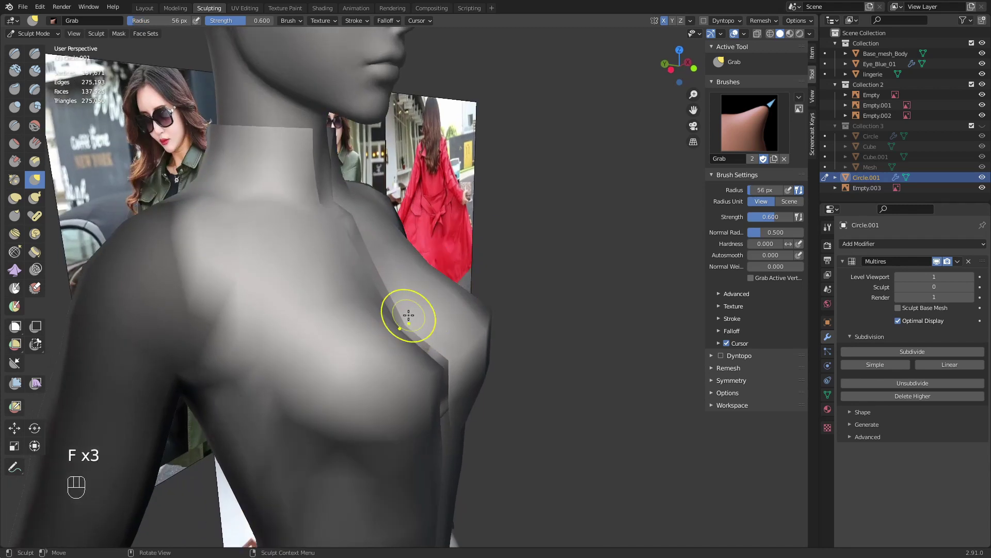
drag(428, 302, 426, 301)
- Enlarge the Grab radius to 135 px and examine the bust profile and front shape against the reference photos
mouse_move(411, 300)
middle_down()
mouse_move(423, 298)
mouse_move(423, 284)
mouse_move(388, 265)
mouse_move(299, 321)
middle_up()
key(f)
click(413, 290)
key(f)
click(435, 296)
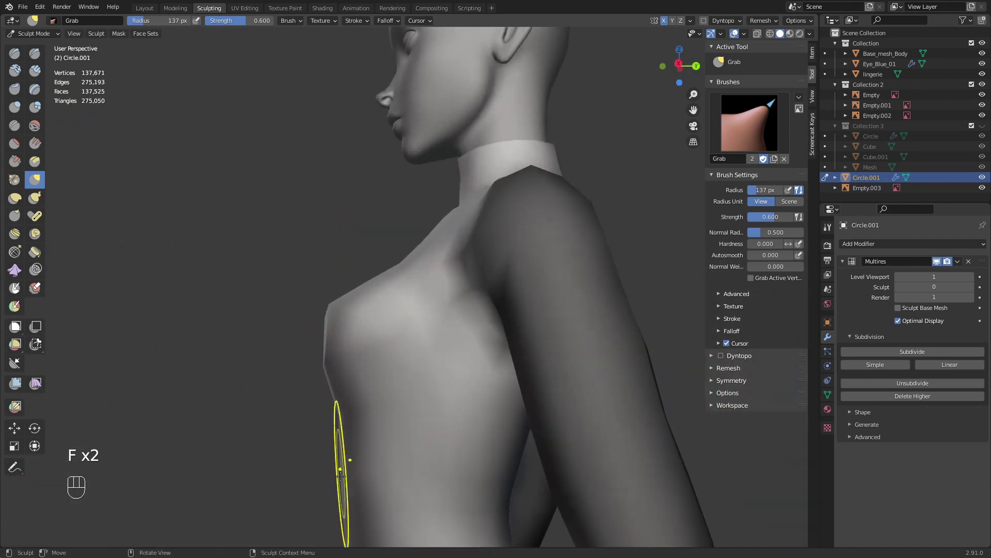
mouse_move(323, 420)
middle_down()
mouse_move(390, 416)
mouse_move(357, 263)
mouse_move(411, 279)
mouse_move(429, 312)
mouse_move(509, 342)
mouse_move(361, 320)
mouse_move(464, 376)
middle_up()
key(f)
click(358, 263)
key(f)
click(353, 324)
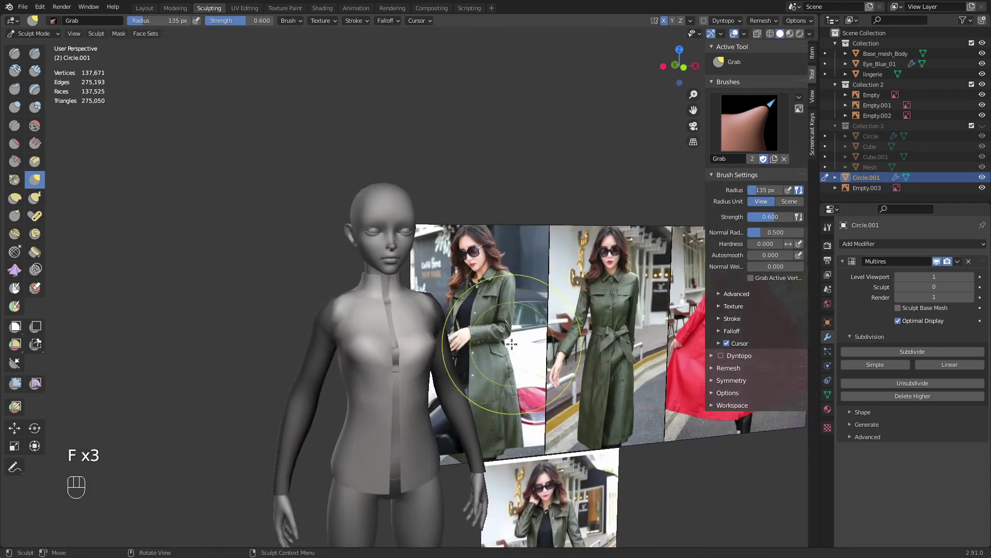
shift+middle_drag(505, 346, 479, 285)
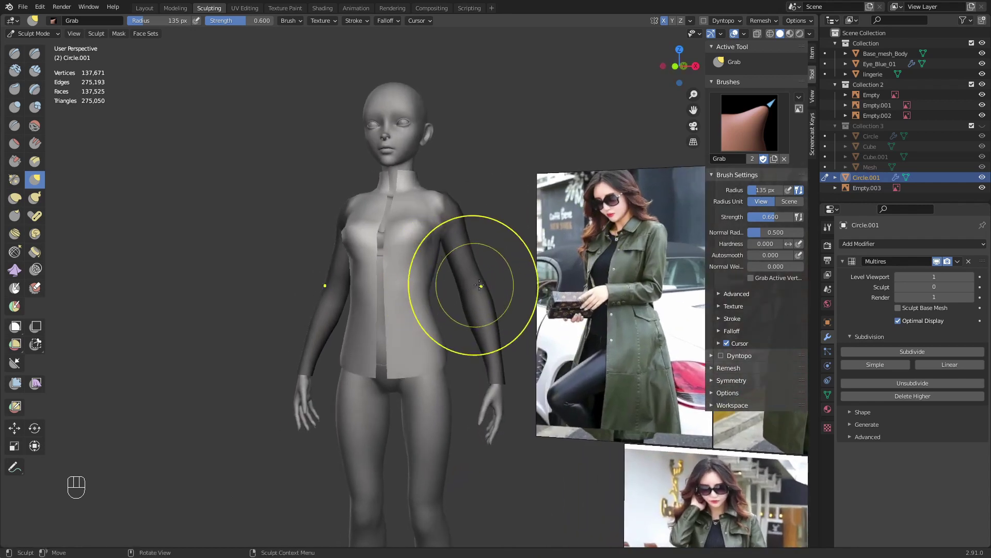
- Clear the existing mask and lasso-mask the coat so that only the forearm sleeves stay editable
key(a)
click(599, 257)
shift+middle_drag(501, 381, 517, 312)
middle_drag(517, 312, 532, 342)
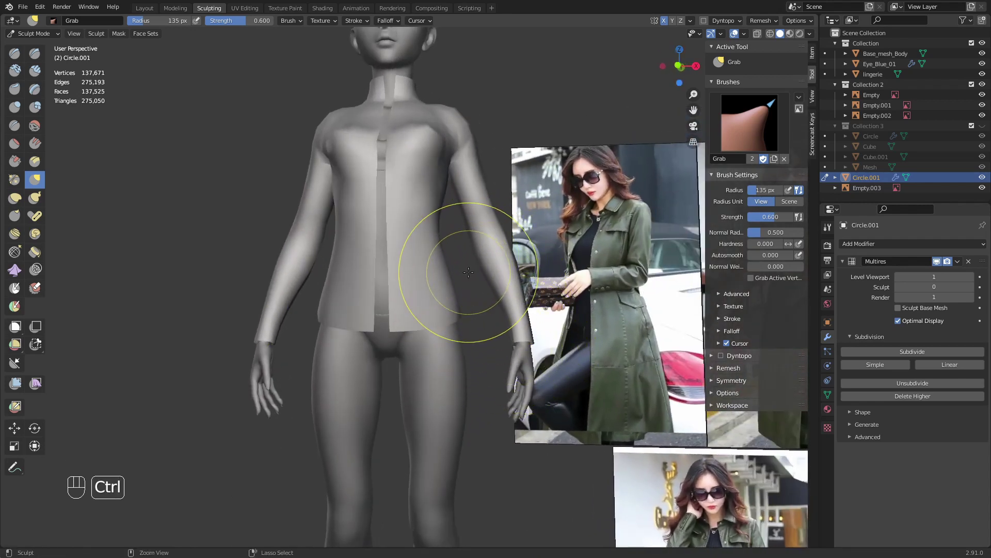
mouse_move(400, 370)
ctrl+shift+mouse_down()
mouse_move(506, 119)
mouse_move(631, 228)
mouse_move(631, 253)
ctrl+shift+mouse_up()
shift+middle_drag(561, 328, 493, 311)
scroll(492, 319, up, 2)
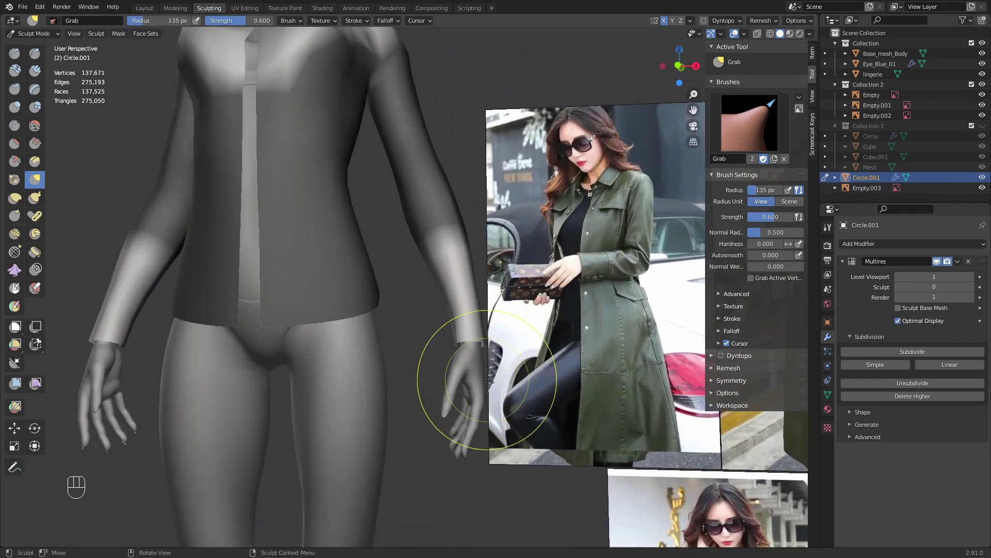
- Resize the Grab brush and nudge the outer edge of the sleeve cuff inward from the front
middle_drag(488, 382, 495, 397)
scroll(485, 367, up, 1)
key(g)
key(f)
click(577, 353)
drag(476, 344, 469, 341)
- Set the Grab radius to 147 px and nudge the cuff's edge at the wrist from the side
middle_drag(469, 340, 402, 334)
mouse_move(402, 335)
shift+middle_down()
mouse_move(321, 314)
mouse_move(394, 330)
shift+middle_up()
key(f)
click(463, 336)
key(f)
click(371, 316)
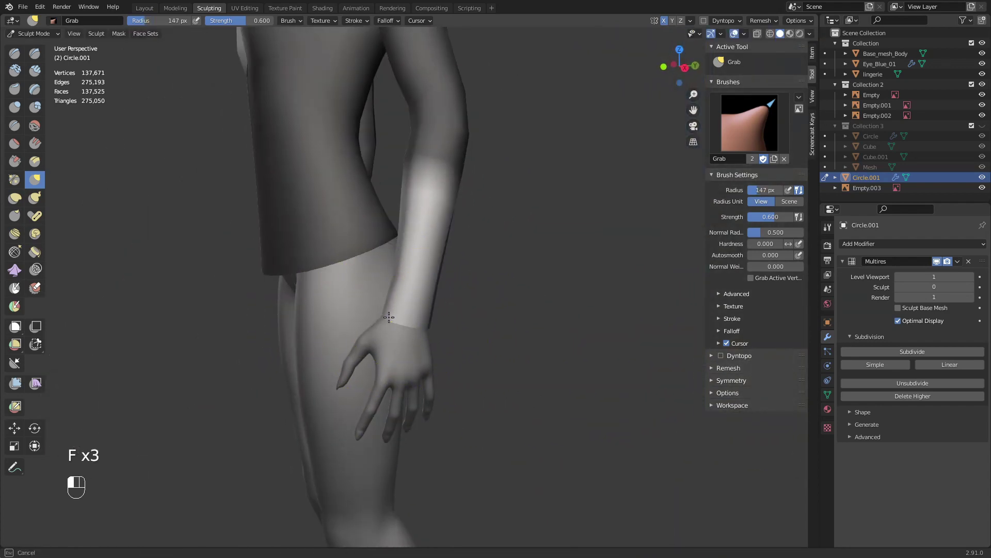
drag(388, 317, 386, 316)
- Resize the Grab brush and reshape the forearm sleeve above the wrist from the side
middle_drag(391, 314, 379, 305)
key(f)
click(380, 292)
drag(390, 276, 438, 271)
- Set the Grab radius to 129 px and nudge the cuff's inner edge from the front
mouse_move(413, 284)
middle_down()
mouse_move(509, 316)
mouse_move(481, 321)
middle_up()
key(f)
click(412, 321)
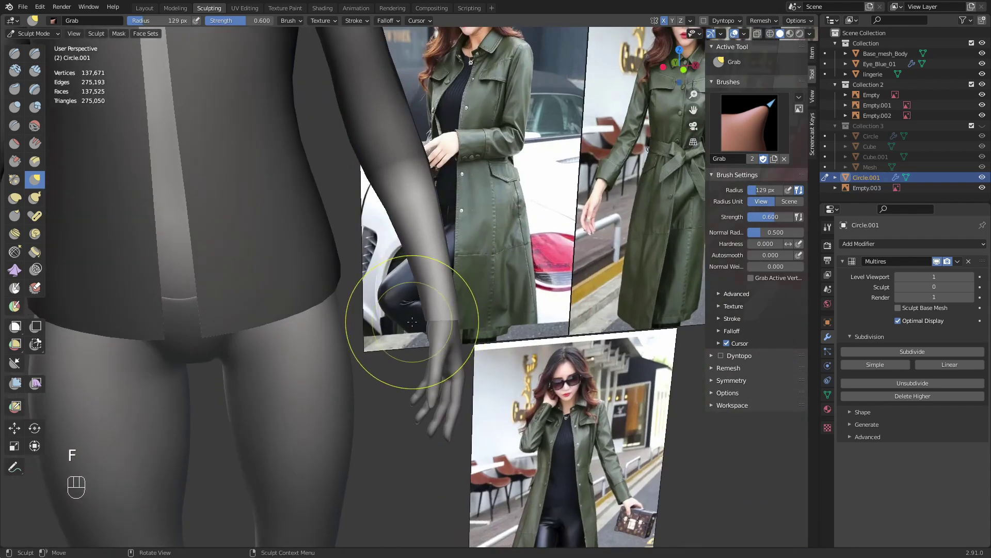
drag(418, 318, 416, 317)
- Set the Grab radius to 132 px and clear the mask from the whole coat
mouse_move(425, 291)
middle_down()
mouse_move(405, 282)
mouse_move(398, 420)
mouse_move(428, 329)
middle_up()
key(f)
click(406, 280)
key(z)
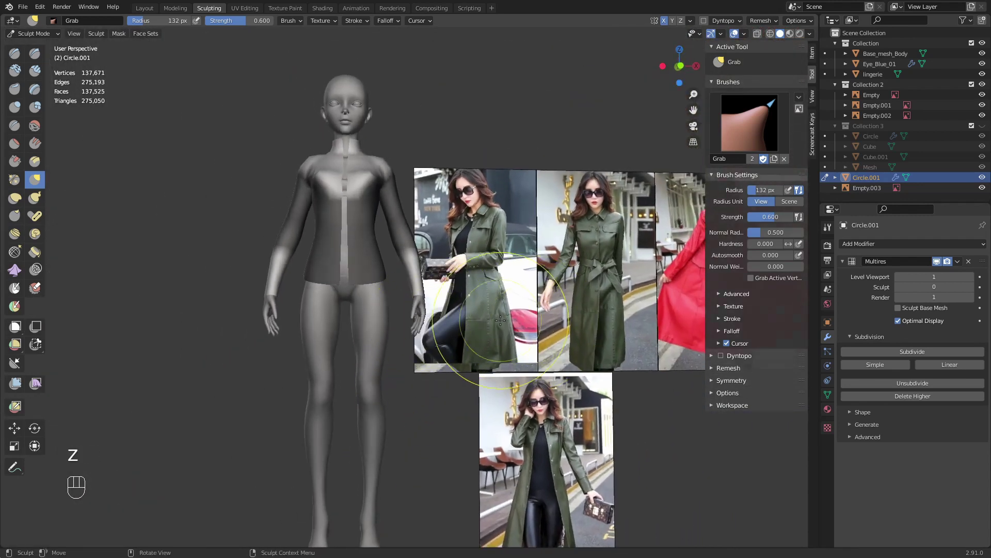
key(a)
click(568, 309)
shift+middle_drag(452, 278, 483, 353)
mouse_move(483, 352)
middle_down()
mouse_move(459, 361)
mouse_move(480, 324)
mouse_move(539, 328)
middle_up()
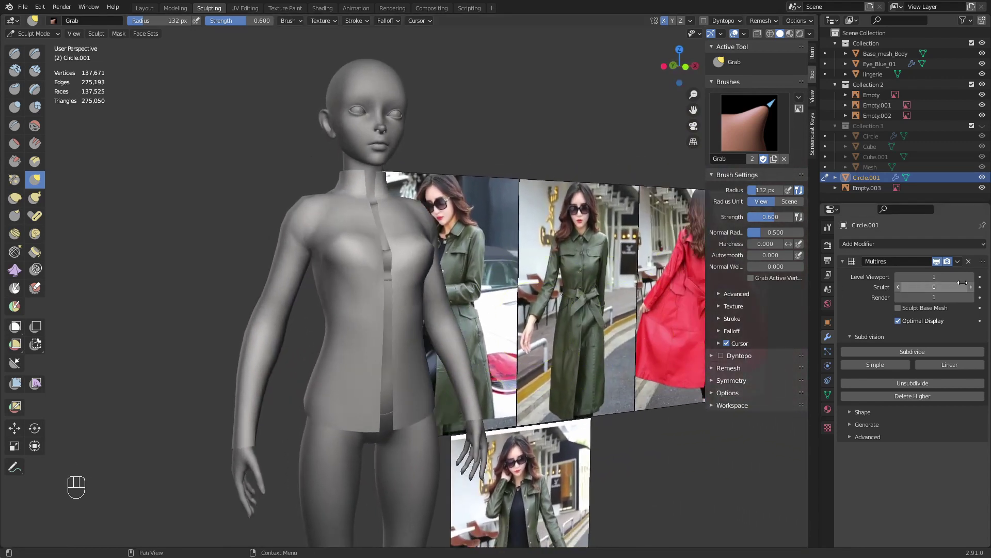
- Raise the Multires viewport and sculpt levels to 3
click(971, 278)
click(972, 287)
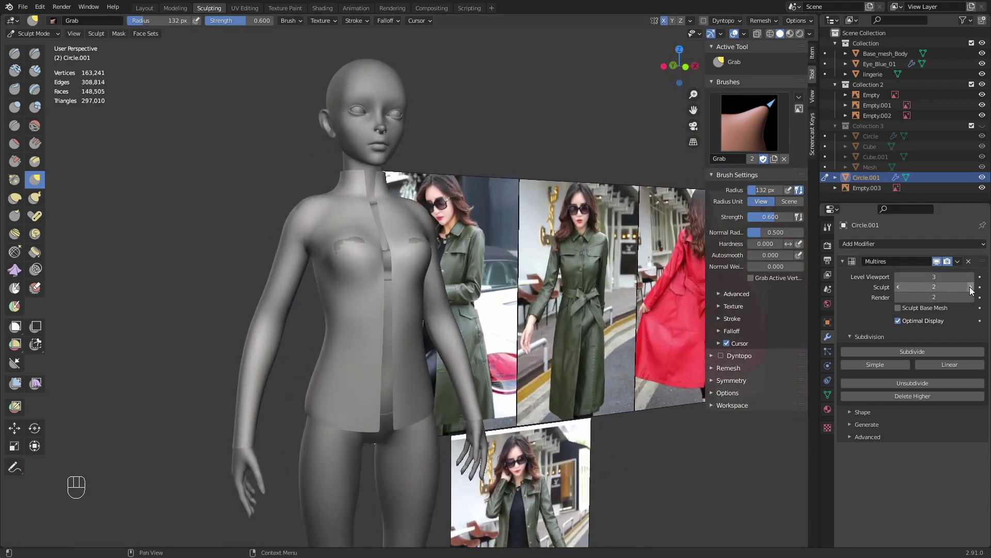
middle_drag(454, 308, 433, 274)
mouse_move(433, 273)
middle_down()
mouse_move(469, 237)
mouse_move(431, 238)
middle_up()
- Set the Grab radius to 131 px and examine the smoothed coat's profile from the side
key(g)
key(f)
click(467, 254)
mouse_move(401, 204)
middle_down()
mouse_move(407, 221)
mouse_move(357, 261)
mouse_move(451, 213)
mouse_move(438, 201)
mouse_move(410, 203)
middle_up()
key(f)
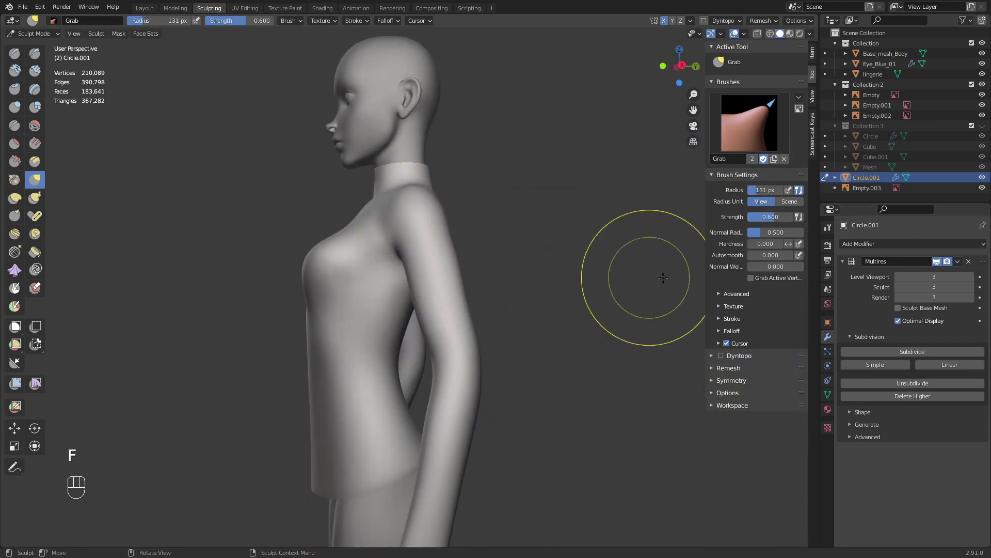
- Lower the Multires viewport level to 0
click(898, 278)
click(898, 278)
click(898, 278)
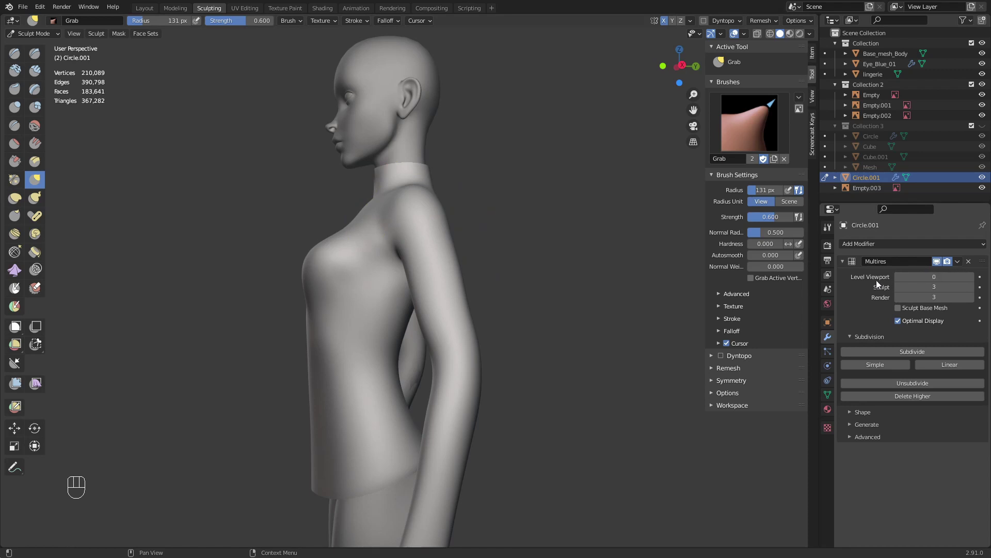
middle_drag(311, 277, 380, 271)
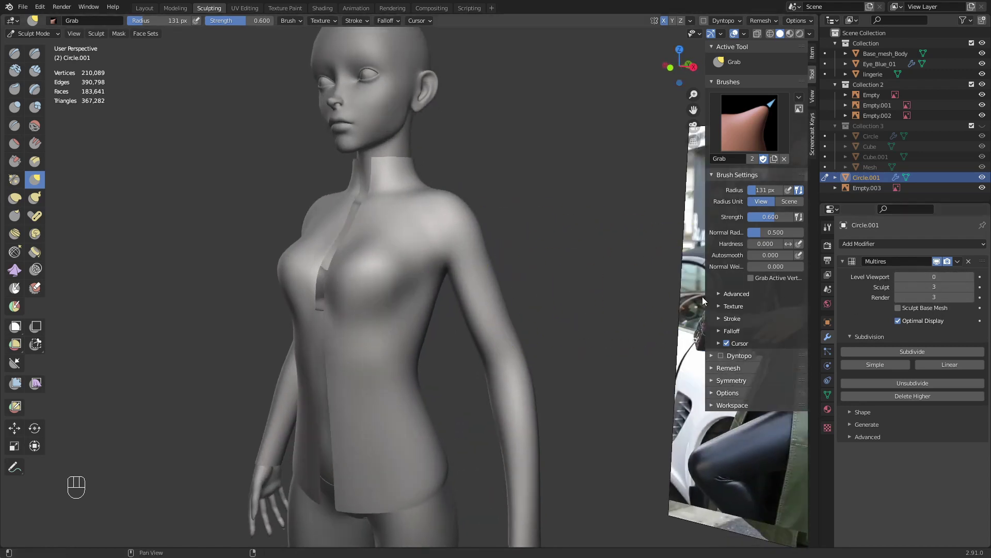
- Nudge the sleeve at the elbow from behind with the Grab brush at about 160 px and adjust the adjoining back area
middle_drag(483, 328, 336, 329)
drag(325, 323, 308, 322)
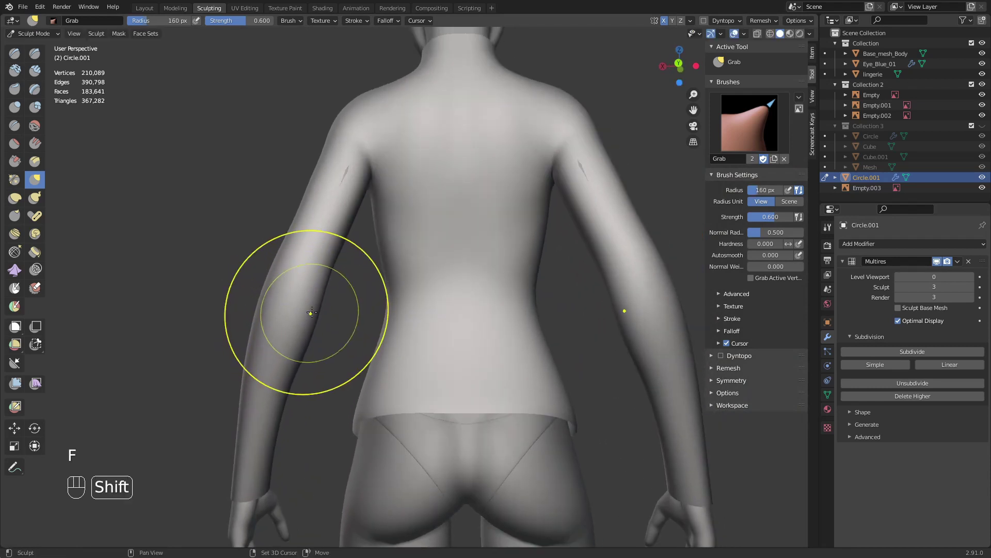
key(f)
middle_drag(311, 313, 372, 290)
drag(383, 279, 385, 283)
middle_drag(385, 285, 404, 323)
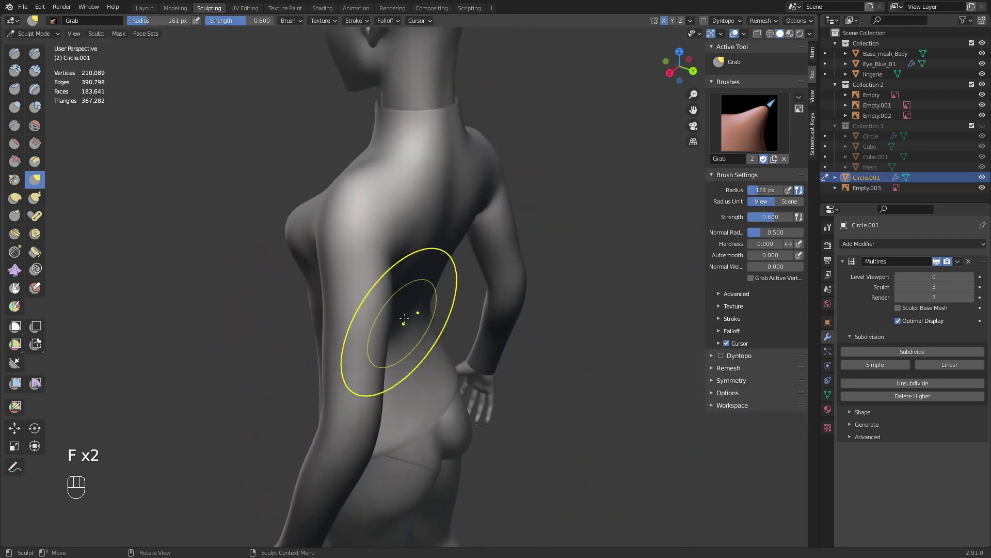
- Resize the Grab brush and lift the coat's back hem slightly over the buttocks
key(f)
click(381, 256)
middle_drag(400, 279, 340, 268)
ctrl+middle_drag(393, 309, 416, 341)
mouse_move(404, 445)
shift+middle_down()
mouse_move(403, 359)
mouse_move(429, 333)
shift+middle_up()
middle_drag(447, 335, 449, 364)
key(g)
key(f)
click(439, 333)
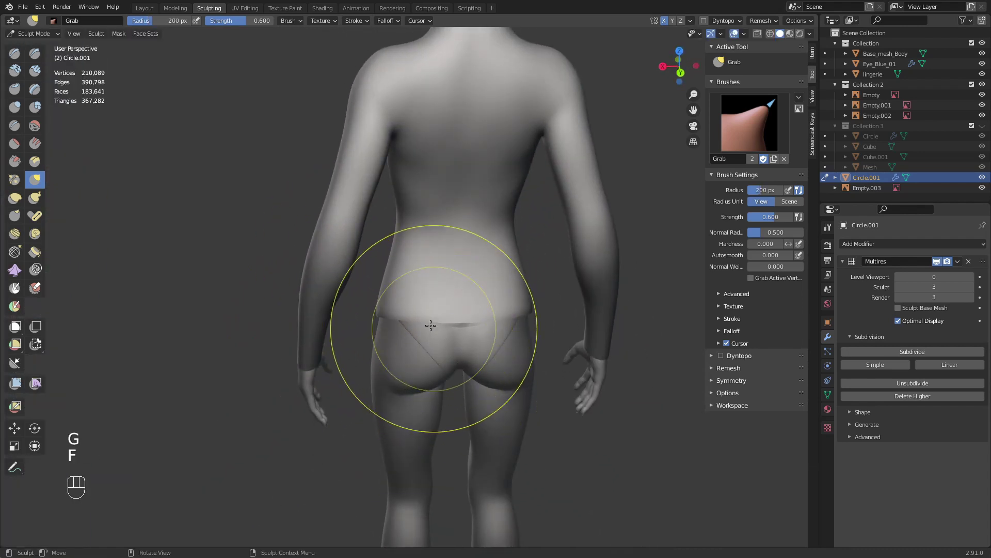
key(f)
click(417, 314)
drag(411, 319, 410, 313)
- Set the Grab radius to 177 px and examine the coat's hip and front against the reference photos
mouse_move(410, 313)
middle_down()
mouse_move(443, 323)
mouse_move(405, 315)
mouse_move(400, 268)
middle_up()
key(f)
click(405, 314)
key(f)
click(444, 325)
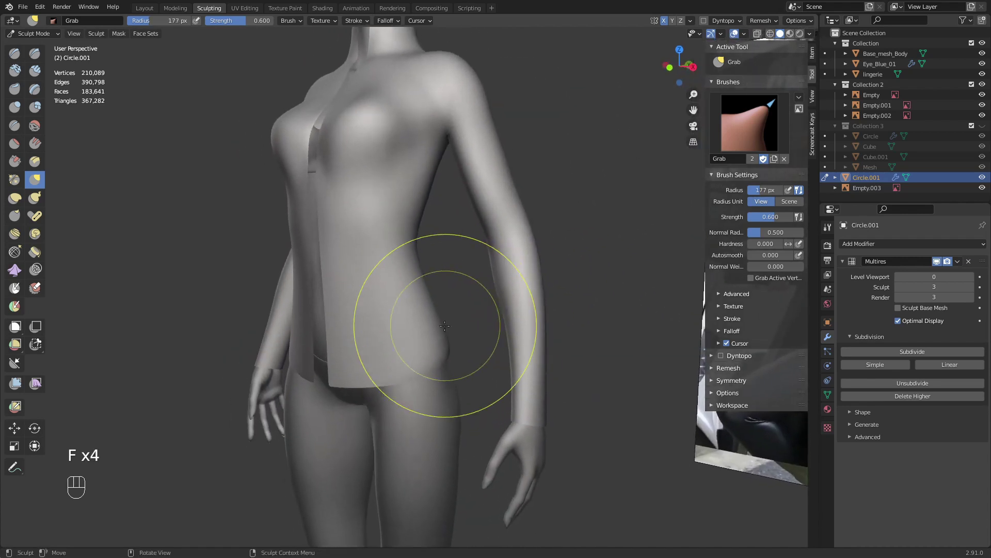
ctrl+middle_drag(433, 337, 524, 316)
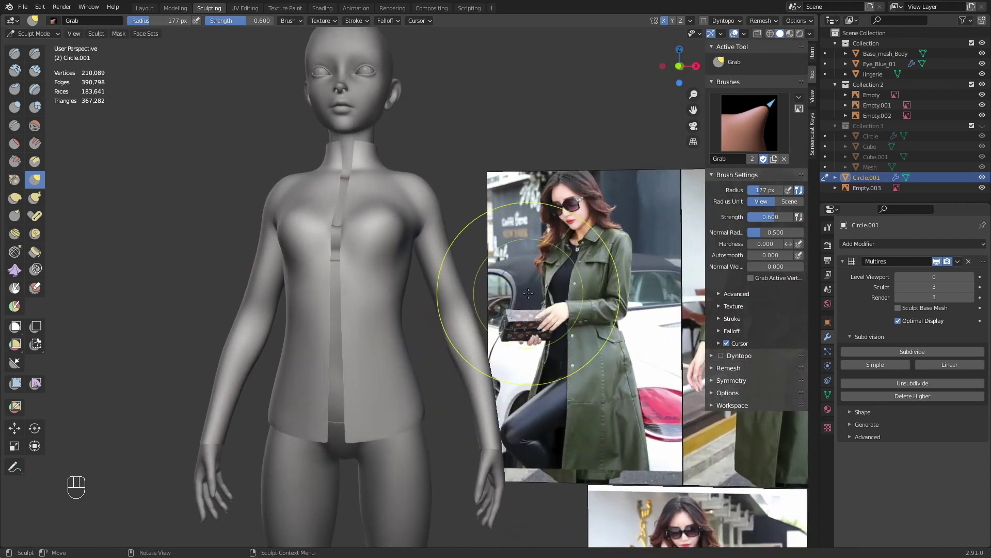
- Switch to the Inflate/Deflate brush and set its radius to 173 px
key(i)
key(f)
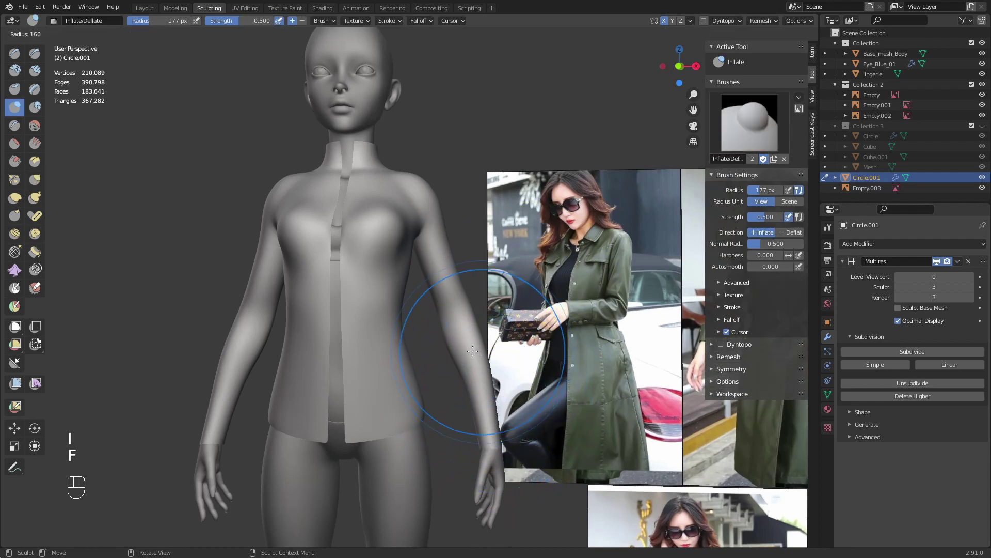
click(472, 351)
key(f)
click(476, 349)
middle_drag(444, 310, 442, 275)
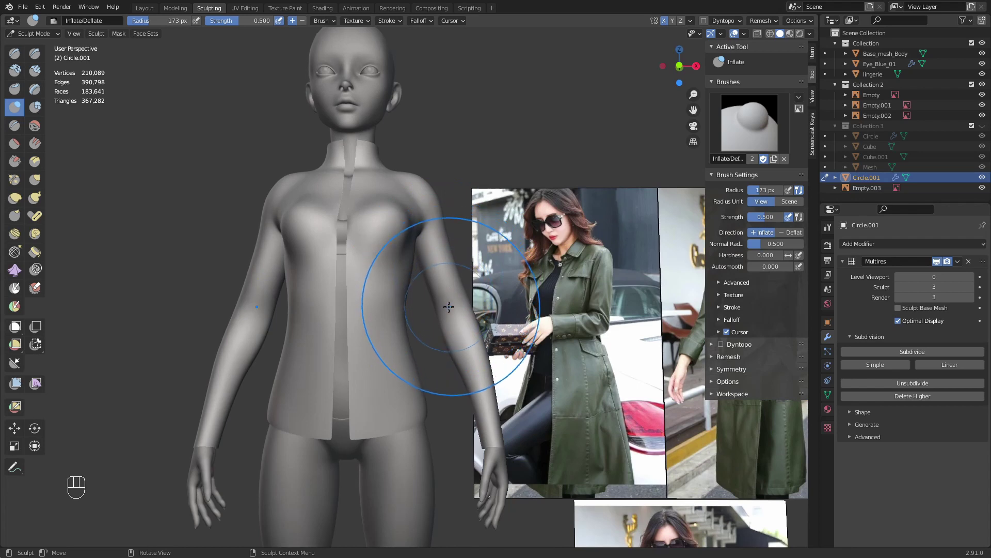
- Create a new annotation layer and colour it pale yellow with hue 0.167, saturation 0.215 and value 0.980
mouse_move(521, 330)
middle_down()
mouse_move(561, 337)
mouse_move(530, 338)
middle_up()
shift+middle_drag(596, 337, 452, 316)
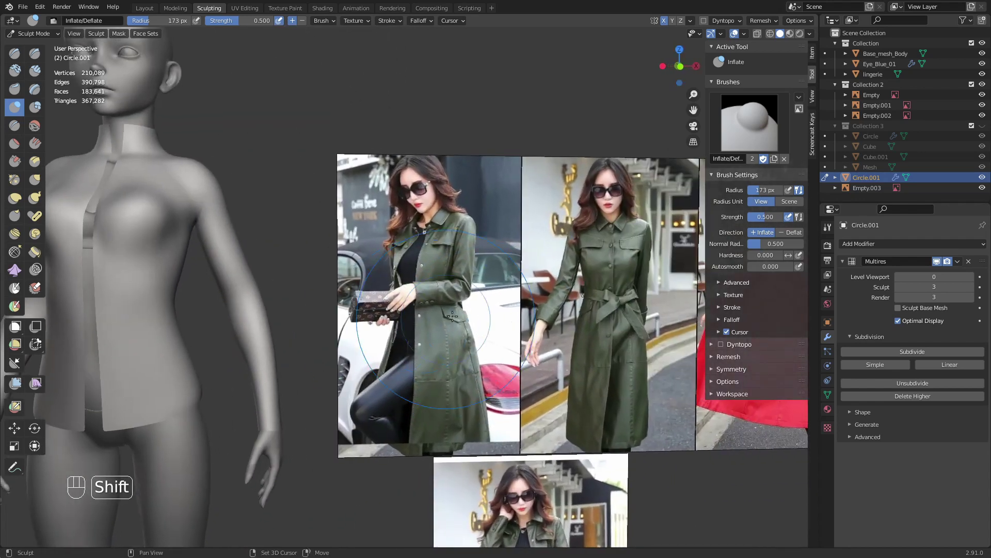
key(n)
key(n)
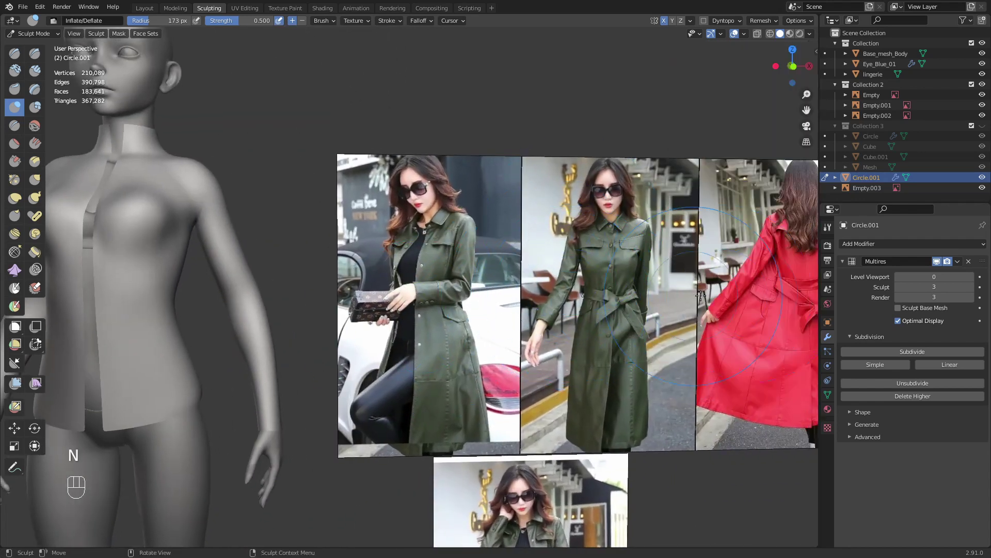
click(813, 98)
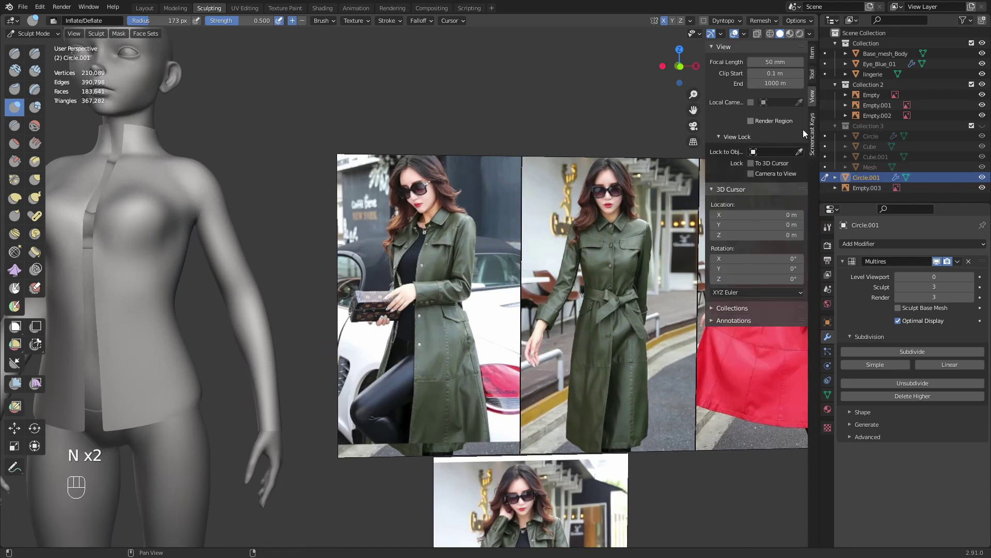
click(717, 310)
click(714, 307)
click(711, 320)
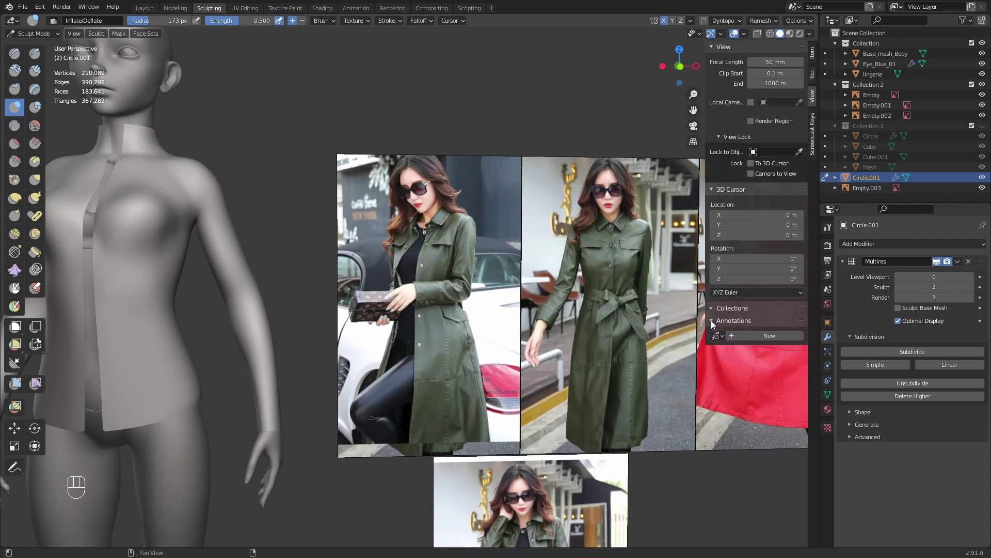
click(759, 338)
click(717, 351)
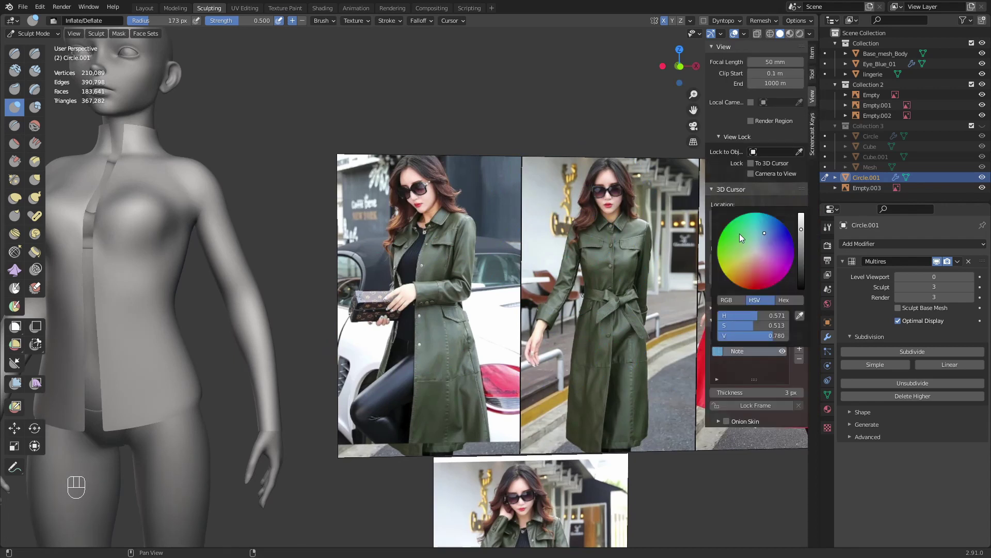
drag(801, 229, 801, 210)
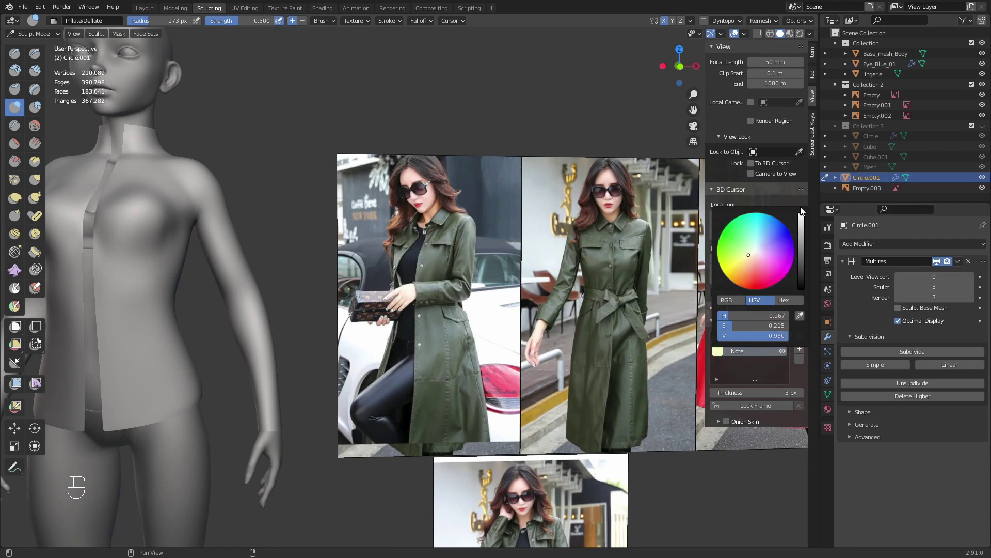
- Activate the Annotate tool, set its placement to Surface and bring the reference photos into view
shift+middle_drag(279, 382, 136, 394)
click(14, 467)
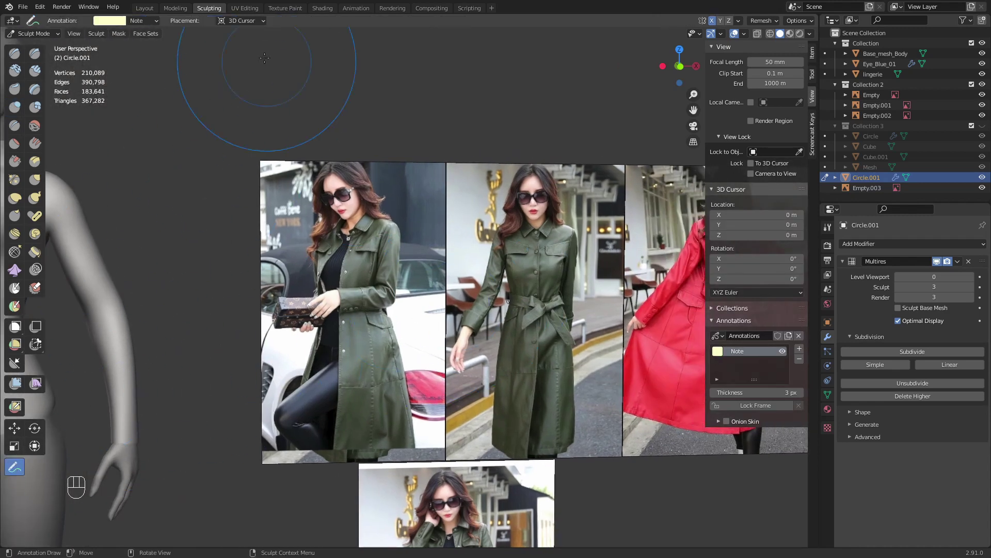
click(252, 21)
shift+middle_drag(534, 336, 502, 235)
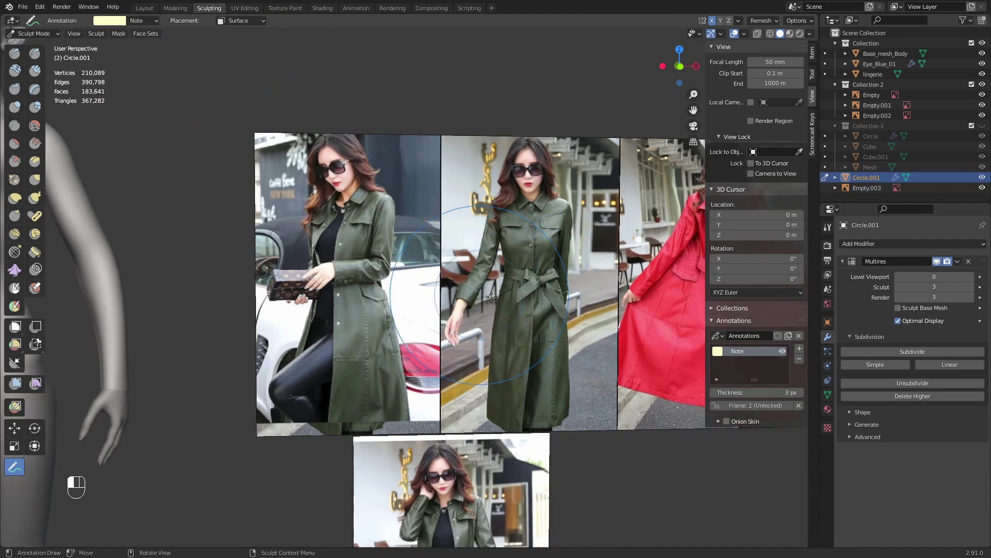
shift+middle_drag(619, 309, 574, 298)
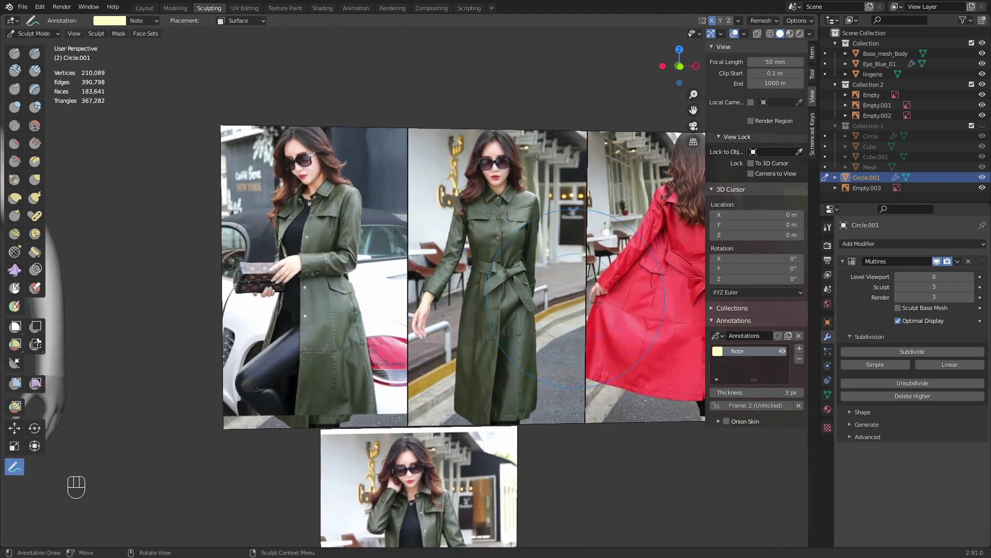
- Annotate the sleeve on the middle reference photo with its outline and cross lines from the upper arm to the cuff
click(744, 34)
click(749, 119)
shift+middle_drag(372, 191, 371, 185)
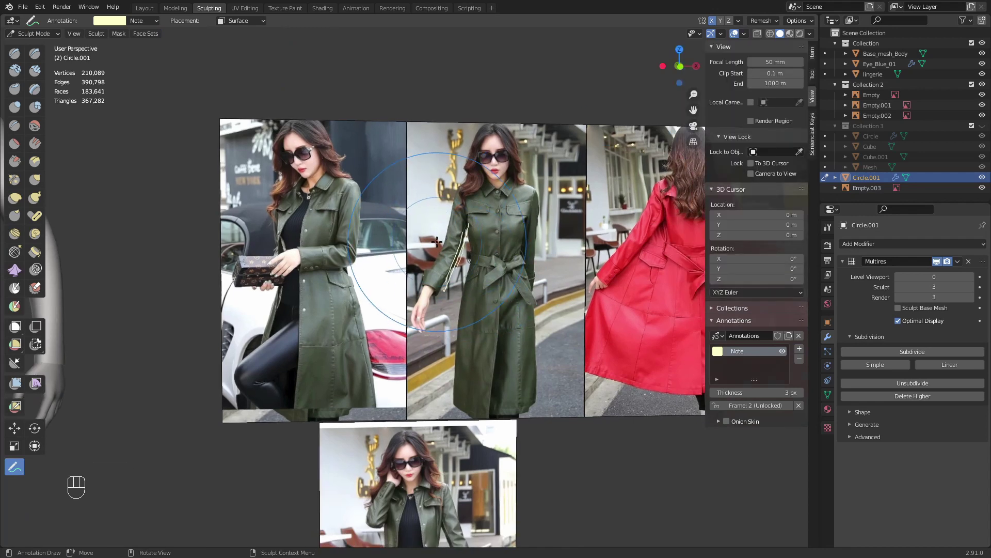
middle_drag(477, 227, 466, 218)
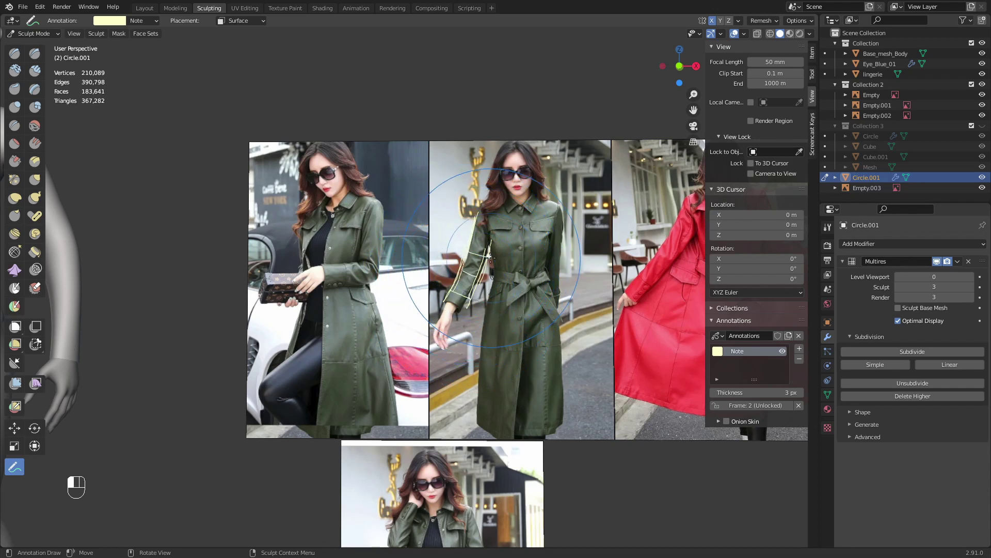
drag(470, 233, 494, 239)
mouse_move(495, 238)
shift+middle_down()
mouse_move(468, 263)
mouse_move(518, 201)
shift+middle_up()
shift+middle_drag(549, 310, 534, 305)
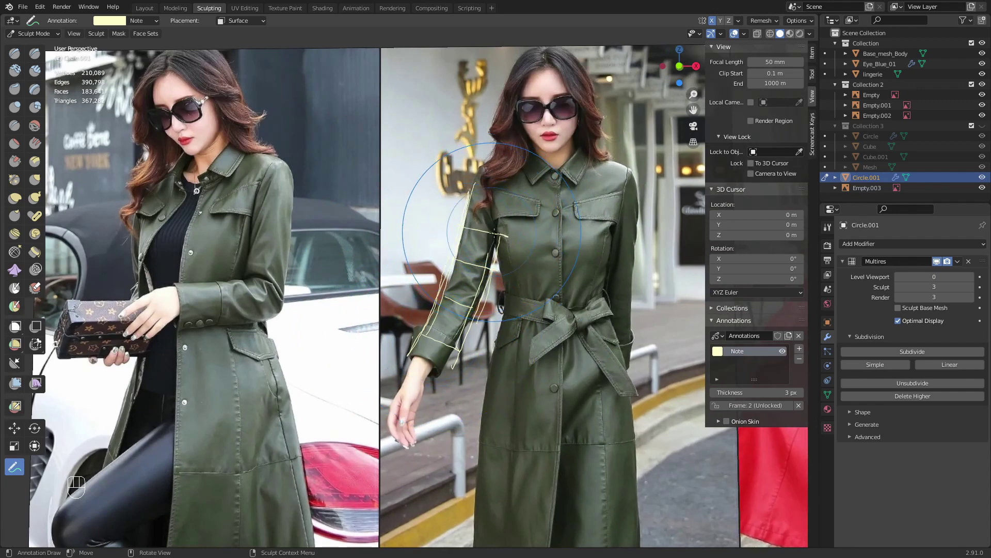
shift+middle_drag(402, 369, 420, 364)
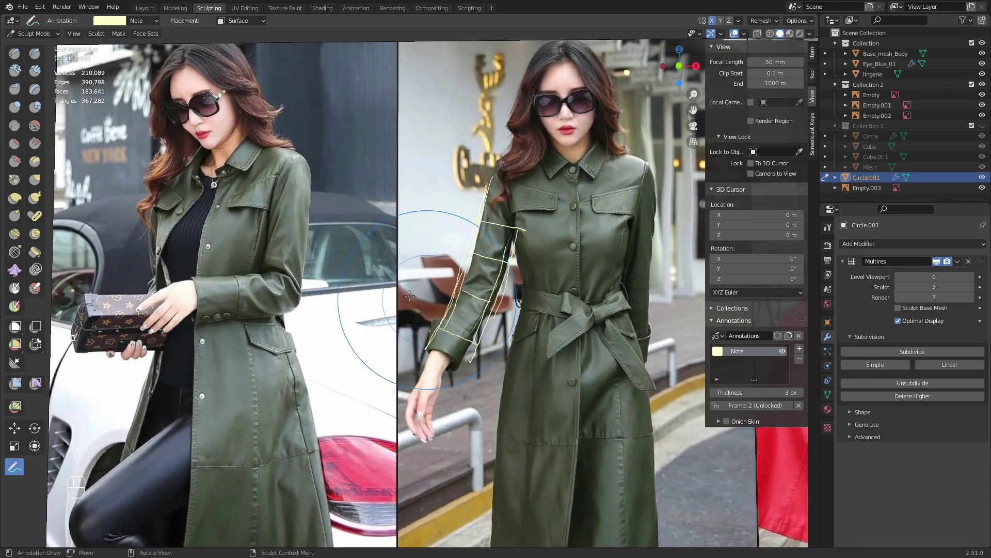
- Draw three annotation lines across the model's arm in front view, at the upper arm, elbow and wrist
mouse_move(364, 254)
ctrl+middle_down()
mouse_move(288, 383)
mouse_move(382, 310)
mouse_move(319, 243)
mouse_move(350, 207)
mouse_move(438, 292)
ctrl+middle_up()
key(KP_1)
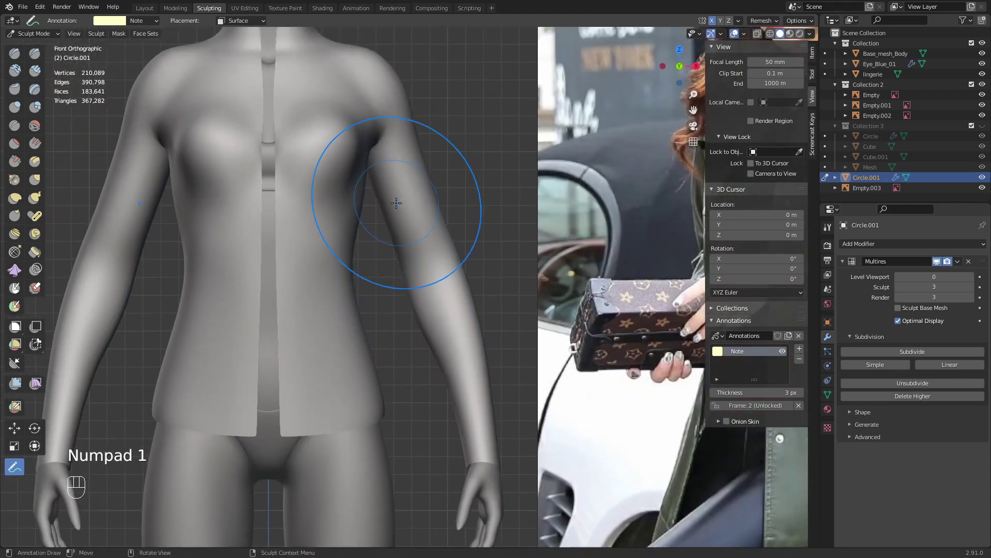
drag(382, 206, 436, 191)
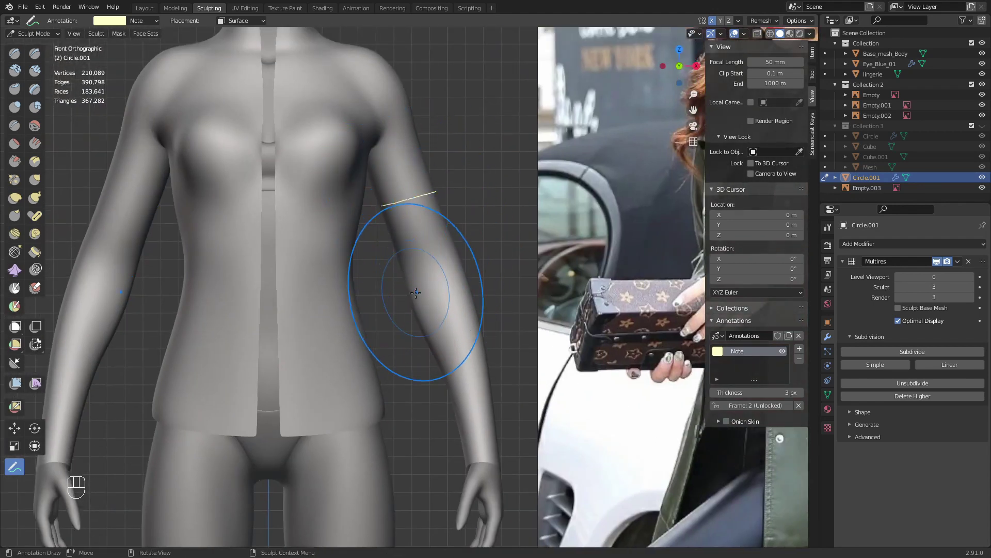
drag(469, 290, 469, 290)
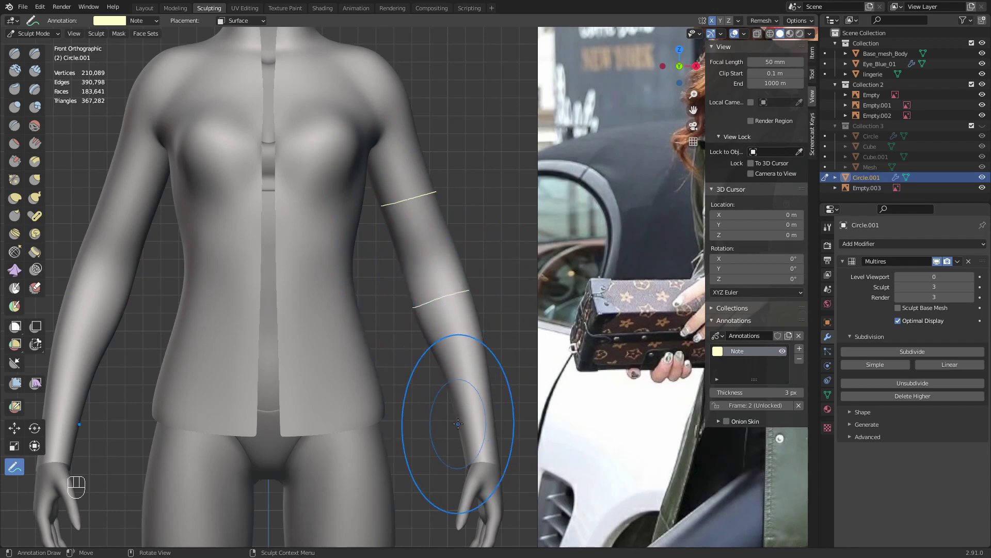
drag(458, 424, 493, 415)
ctrl+middle_drag(491, 305, 494, 378)
middle_drag(448, 354, 420, 398)
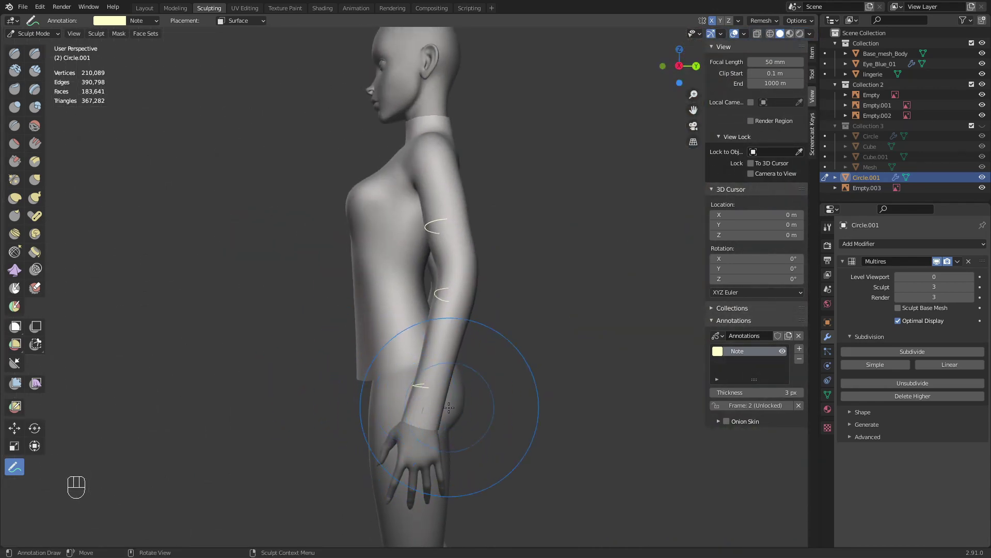
key(KP_1)
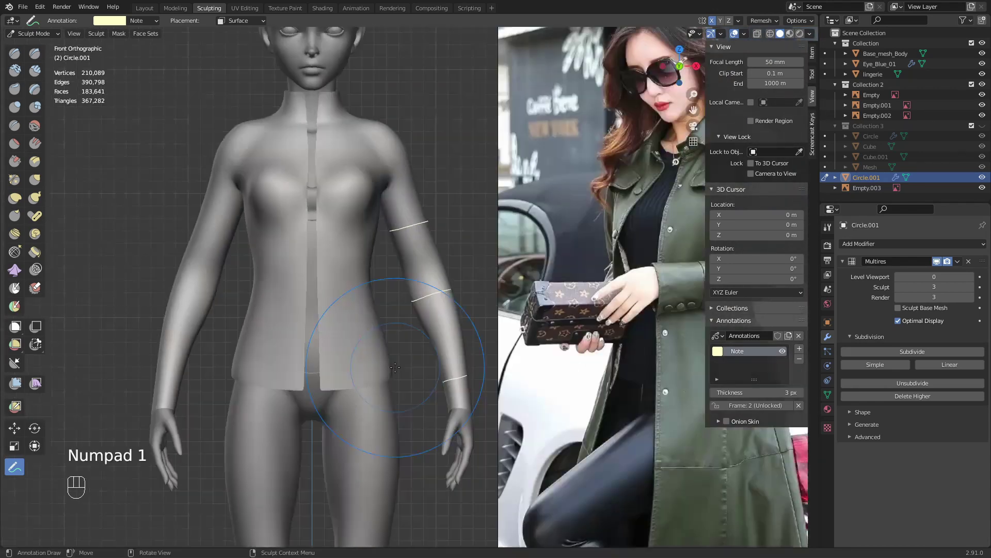
- Hide the Note annotation layer and puff out the upper and lower sleeve using Inflate/Deflate, with radii including 159 and 204 px
ctrl+middle_drag(435, 283, 402, 253)
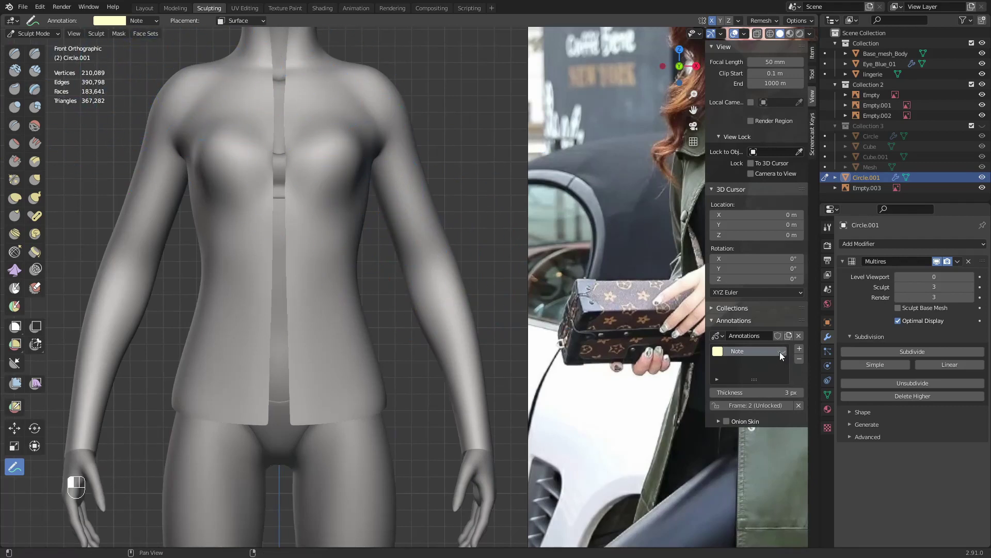
key(i)
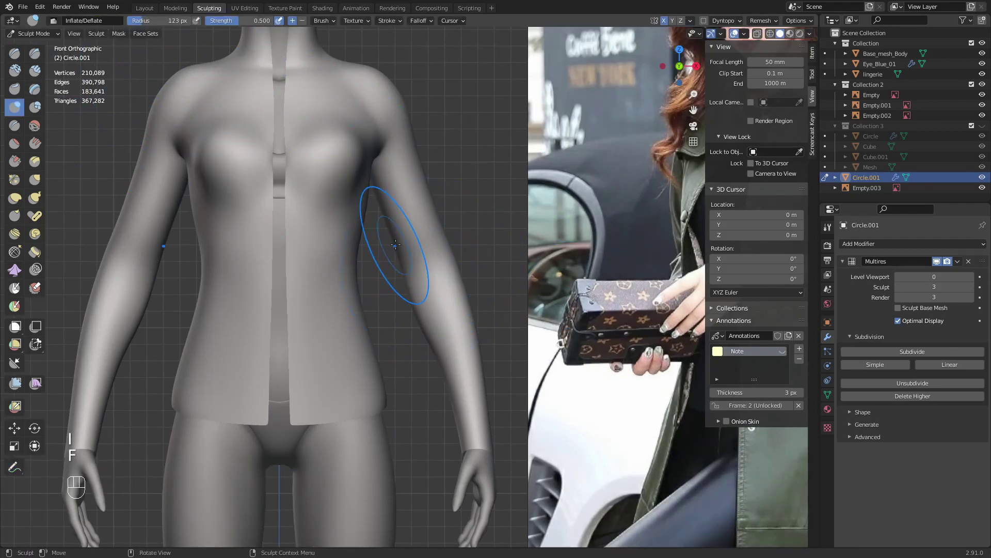
key(f)
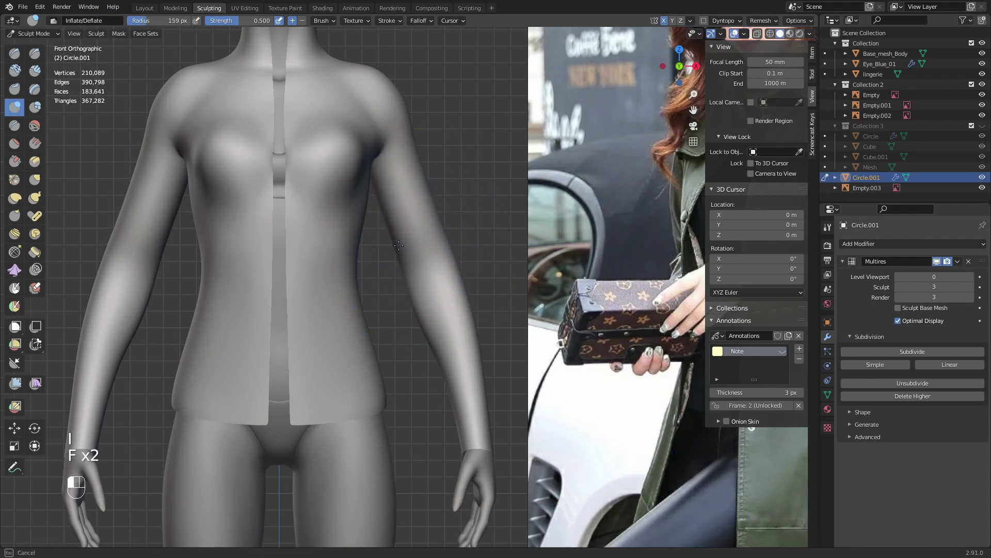
drag(402, 213, 413, 227)
shift+middle_drag(490, 390, 487, 372)
key(f)
click(490, 348)
drag(455, 336, 452, 370)
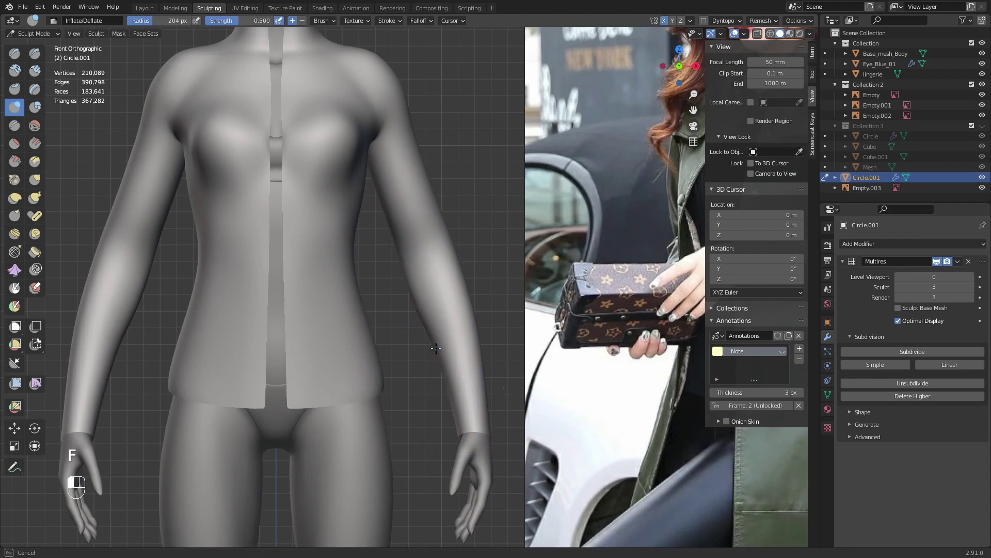
- Adjust the lower sleeve's contour near the forearm with the Grab brush, varying the radius between 135 and 173 px
key(g)
key(f)
key(f)
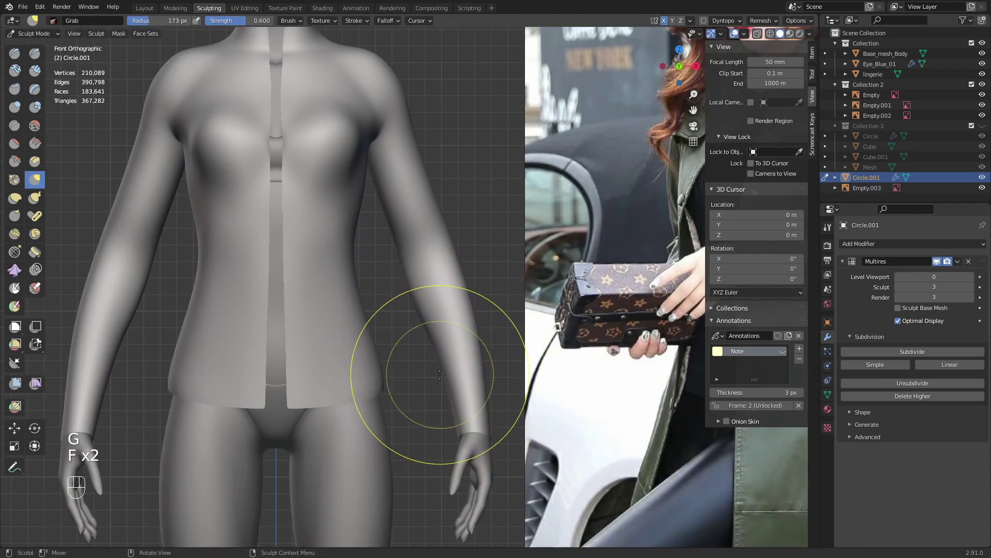
click(433, 372)
key(f)
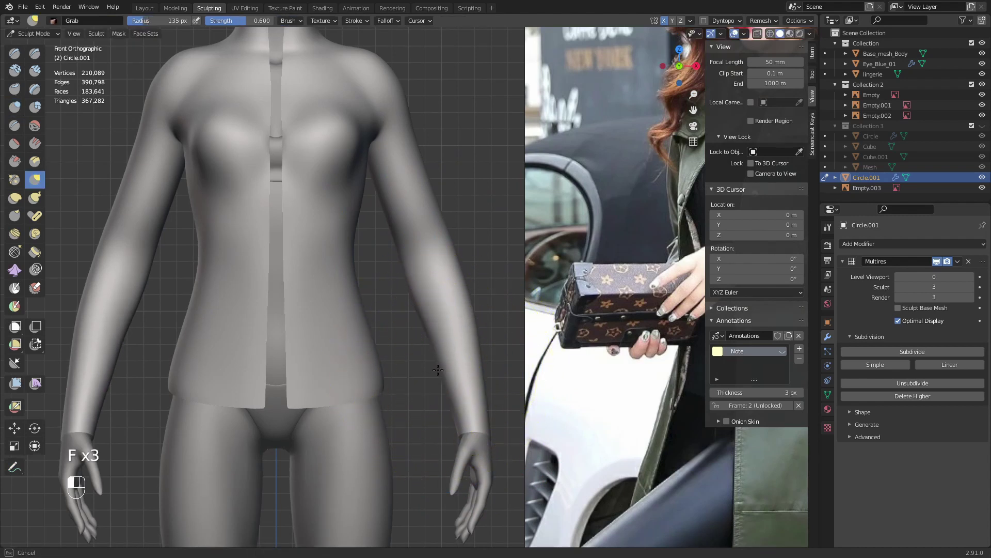
click(429, 343)
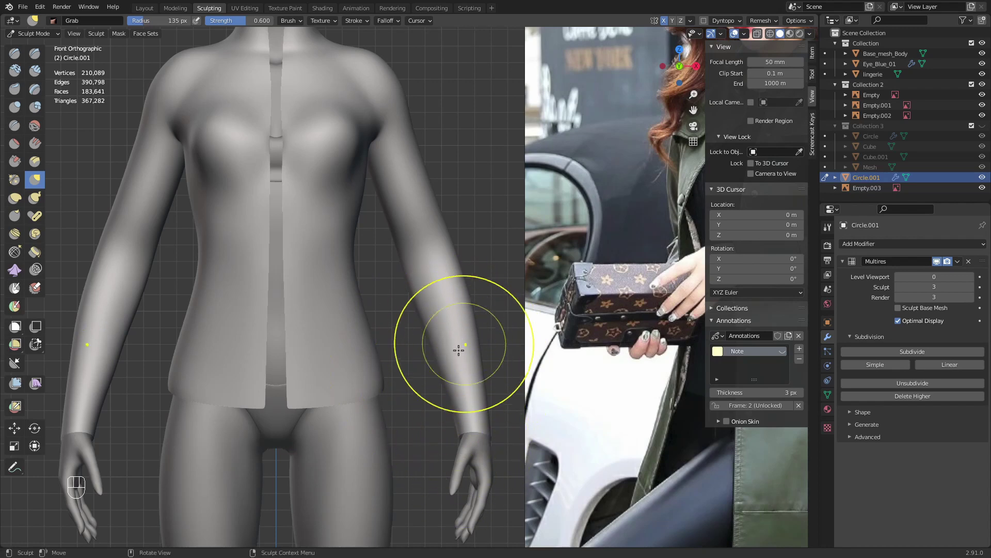
key(f)
click(468, 377)
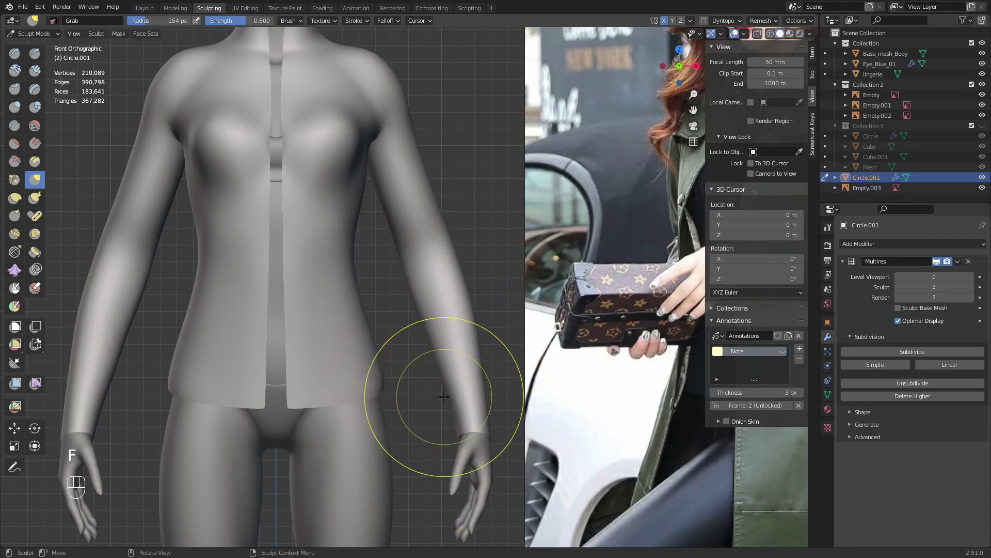
- Shape the coat's shoulder in front view with the Grab brush, using radii of 129 and 151 px
shift+middle_drag(425, 291, 486, 399)
key(f)
click(442, 213)
mouse_move(444, 230)
shift+middle_down()
mouse_move(458, 268)
mouse_move(450, 328)
shift+middle_up()
ctrl+middle_drag(449, 329, 482, 255)
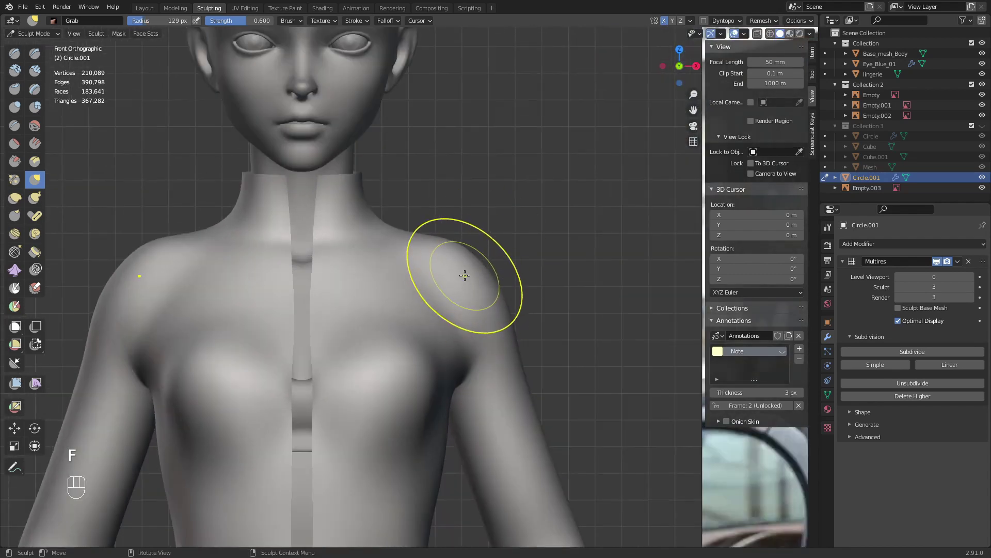
key(g)
key(f)
click(472, 249)
key(f)
click(464, 262)
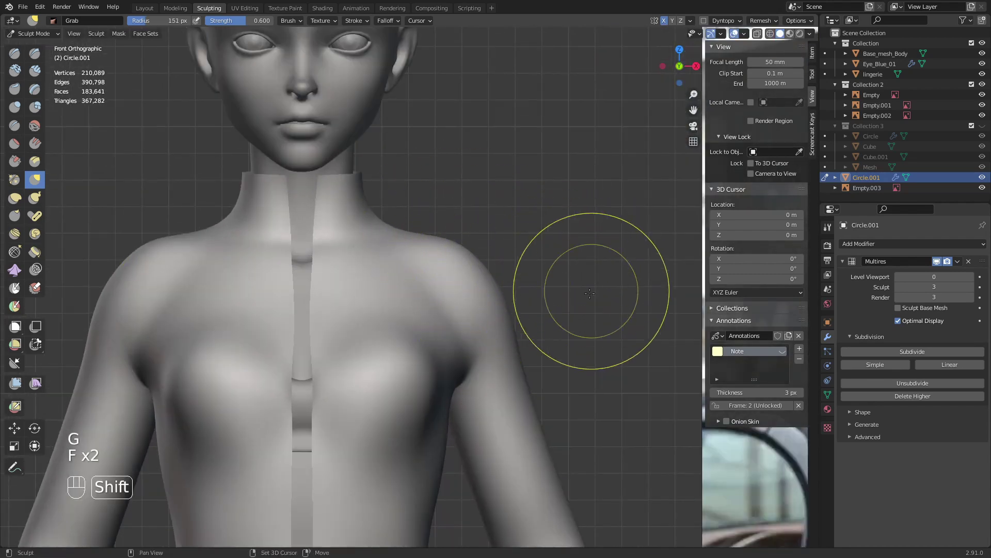
- Compare the shoulder with the reference photo and raise its outer edge using Grab radii of about 120 to 136 px
shift+middle_drag(593, 290, 309, 227)
ctrl+middle_drag(507, 258, 535, 320)
shift+middle_drag(535, 320, 360, 323)
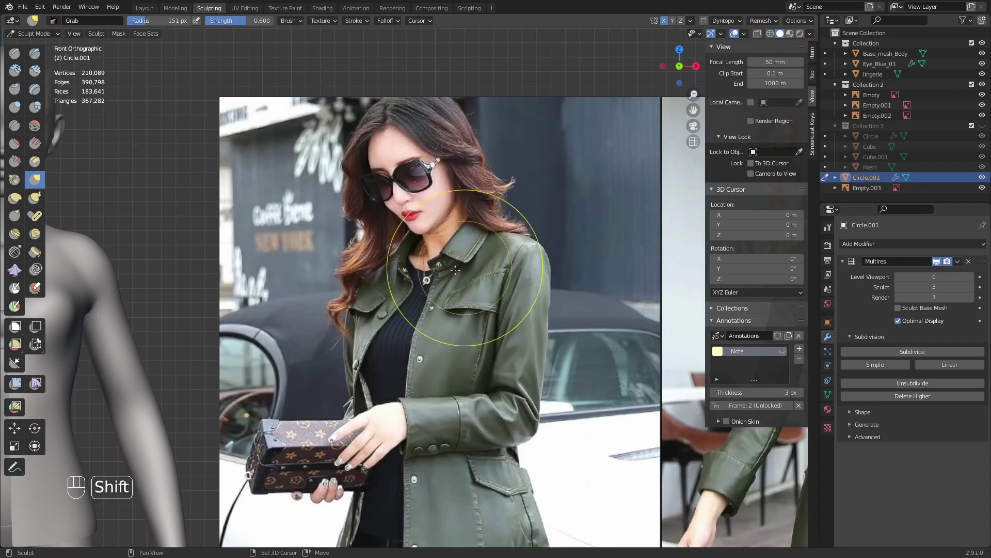
shift+middle_drag(257, 275, 548, 319)
scroll(407, 293, up, 3)
key(g)
key(f)
key(f)
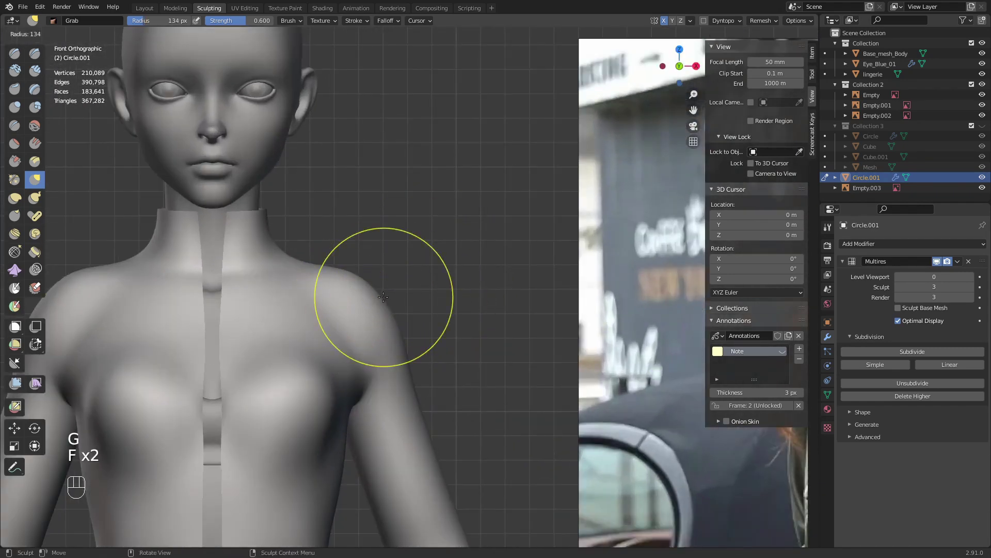
key(f)
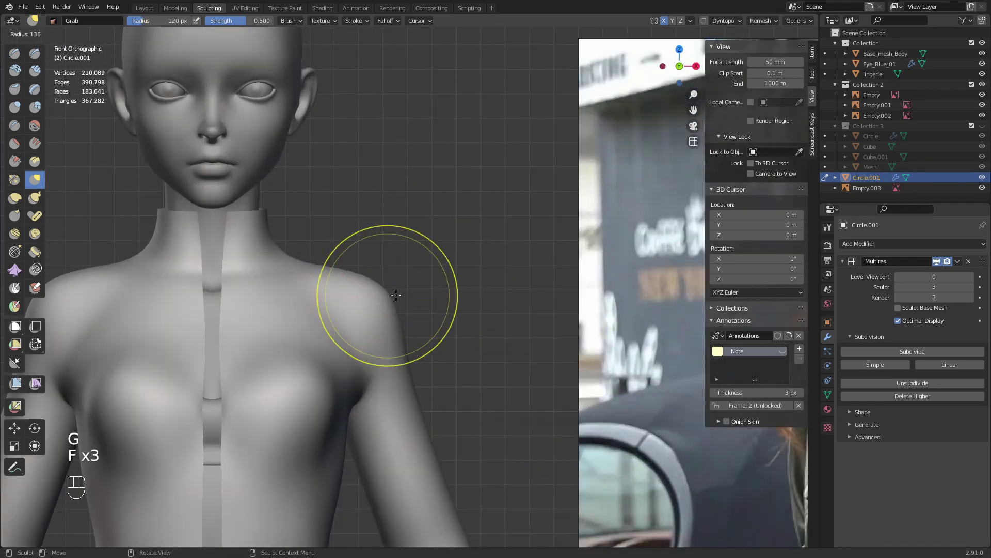
click(385, 301)
- Refine the shoulder and upper sleeve from several angles with the Grab brush, ending at a radius of 146 px
shift+middle_drag(383, 299, 468, 312)
key(f)
click(501, 295)
drag(397, 280, 399, 289)
key(f)
key(f)
click(441, 294)
mouse_move(442, 295)
middle_down()
mouse_move(387, 348)
mouse_move(355, 338)
mouse_move(333, 359)
mouse_move(405, 300)
middle_up()
key(f)
click(432, 356)
mouse_move(389, 330)
ctrl+middle_down()
mouse_move(374, 449)
mouse_move(400, 346)
ctrl+middle_up()
middle_drag(400, 340, 473, 333)
- Subdivide the coat's Multires modifier twice, up to sculpt level 5
scroll(473, 333, down, 2)
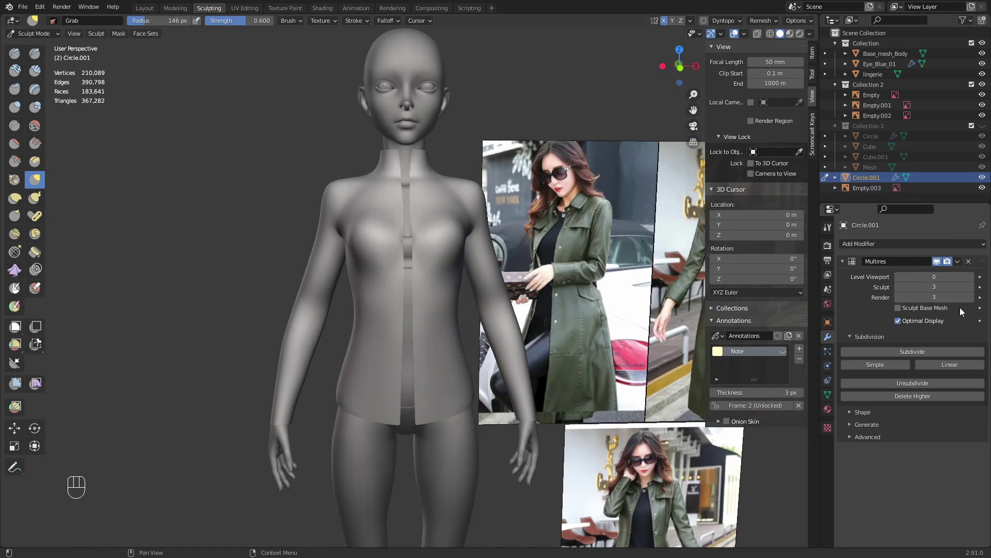
click(924, 351)
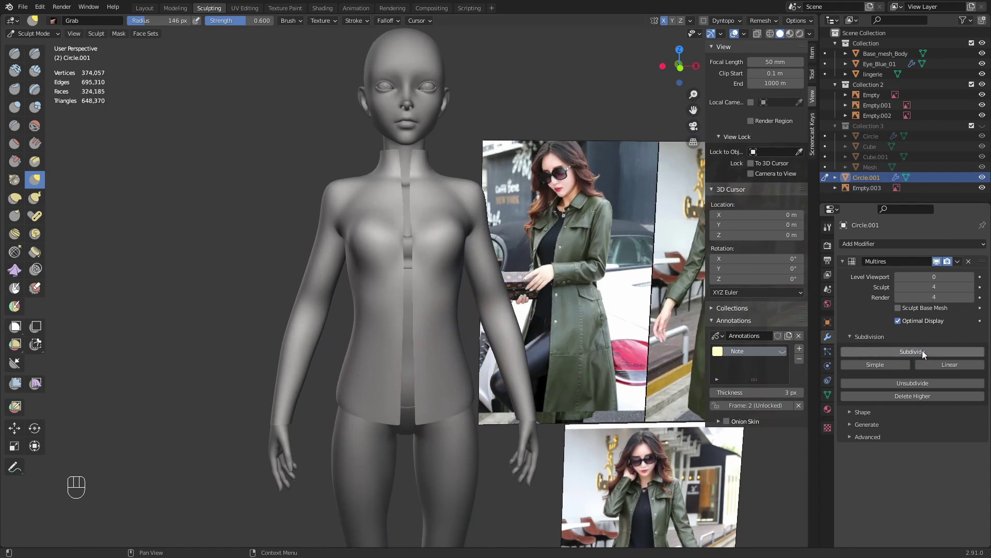
click(897, 352)
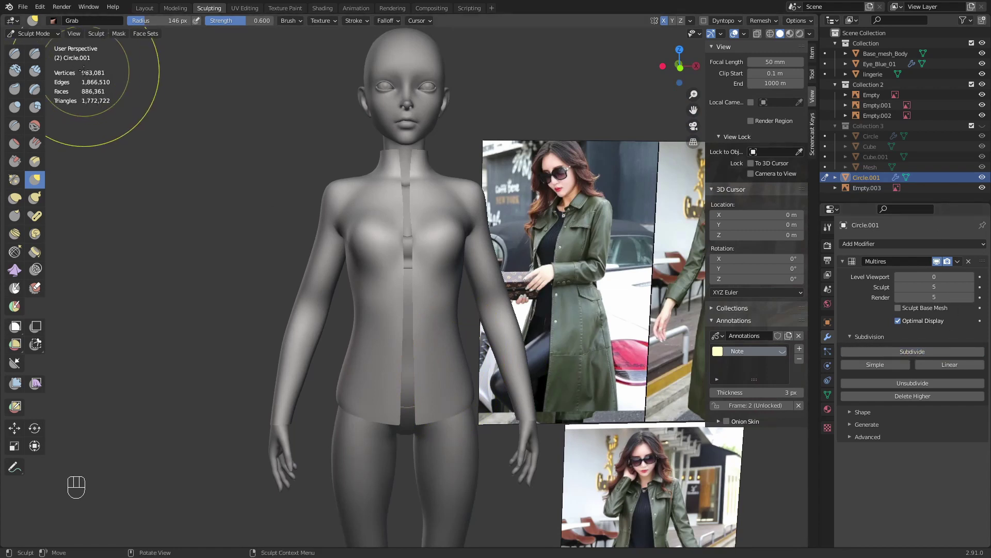
- Choose the Draw Sharp brush, set its radius to 52 px and frame the coat's collar area
mouse_move(468, 277)
middle_down()
mouse_move(451, 279)
mouse_move(449, 295)
mouse_move(467, 250)
mouse_move(436, 239)
mouse_move(508, 309)
mouse_move(459, 339)
mouse_move(473, 314)
mouse_move(452, 270)
middle_up()
scroll(450, 282, up, 3)
key(q)
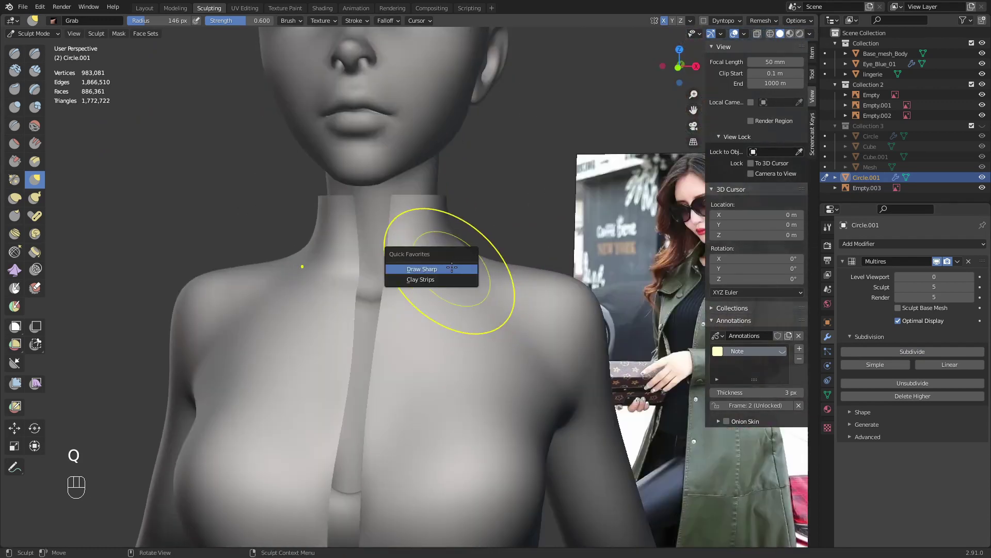
click(449, 269)
key(f)
mouse_move(436, 313)
ctrl+middle_down()
mouse_move(459, 267)
mouse_move(412, 315)
ctrl+middle_up()
click(410, 266)
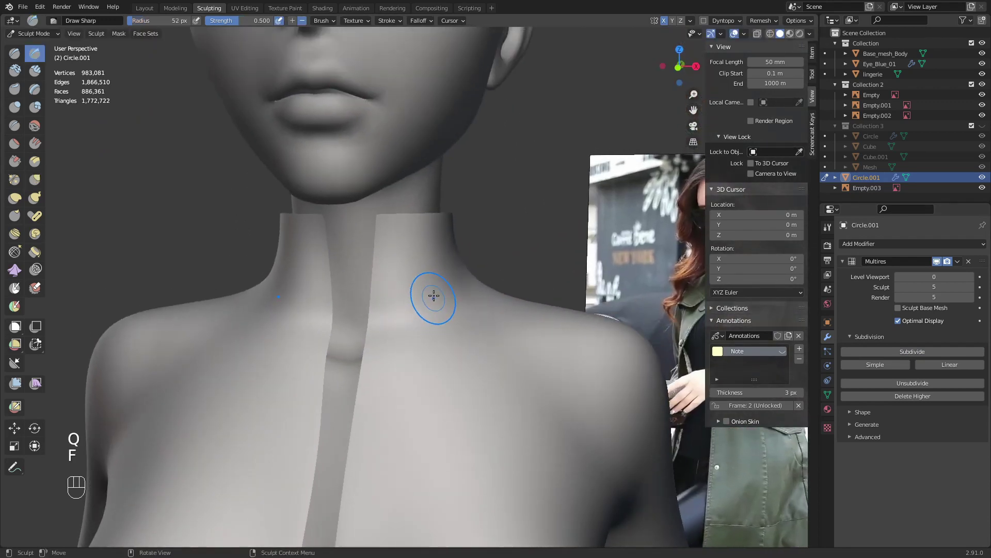
- Hide the sidebar and enable Stabilize Stroke in the Draw Sharp brush's stroke settings
key(n)
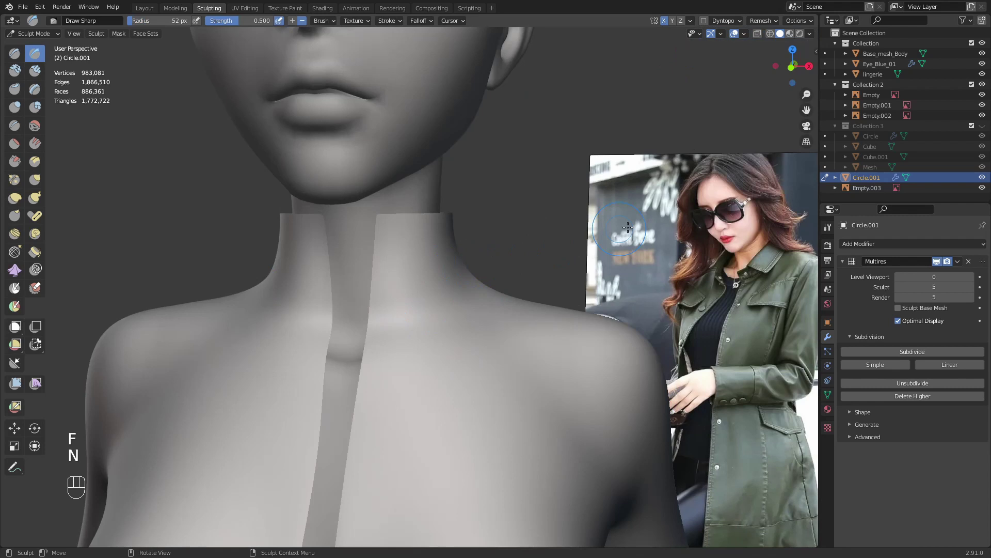
click(827, 227)
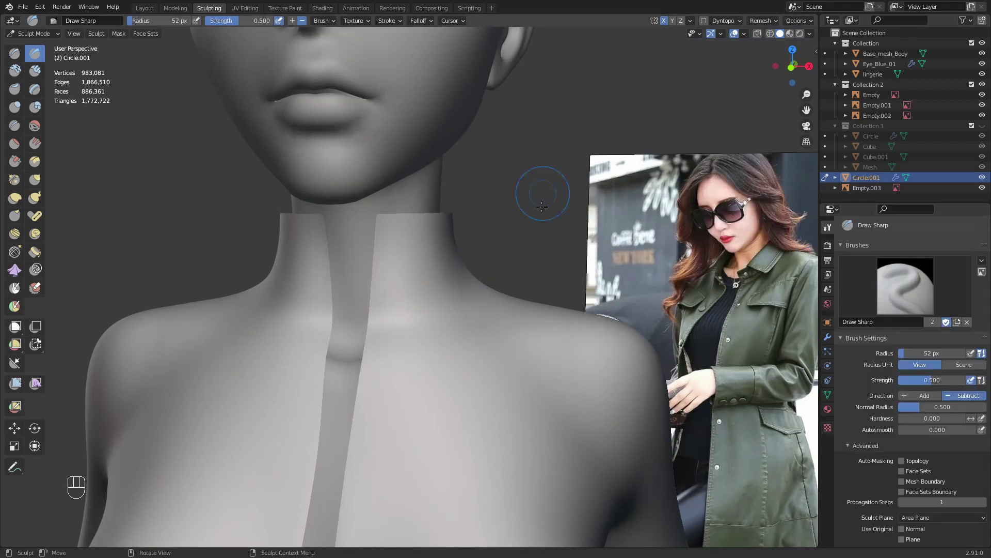
shift+middle_drag(509, 306, 521, 214)
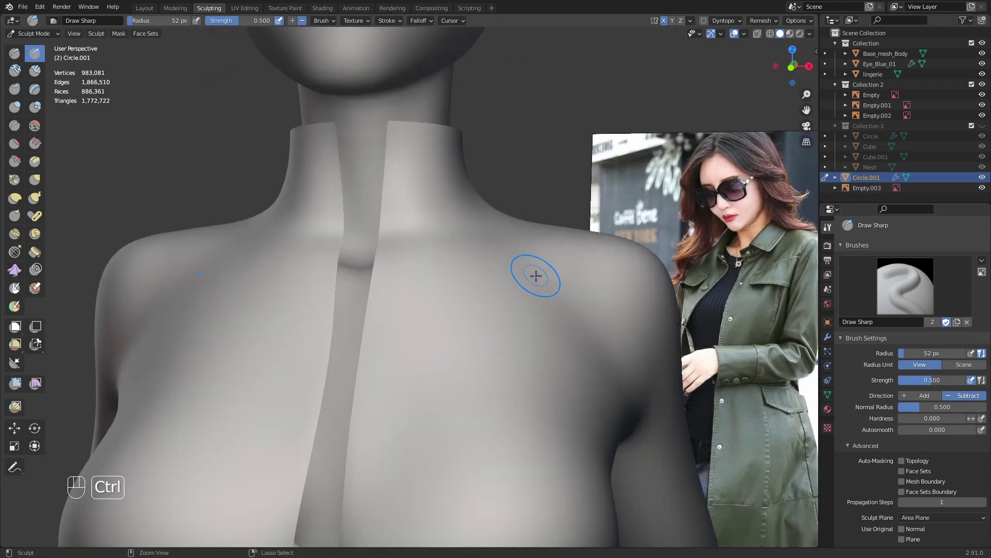
ctrl+middle_drag(535, 275, 535, 333)
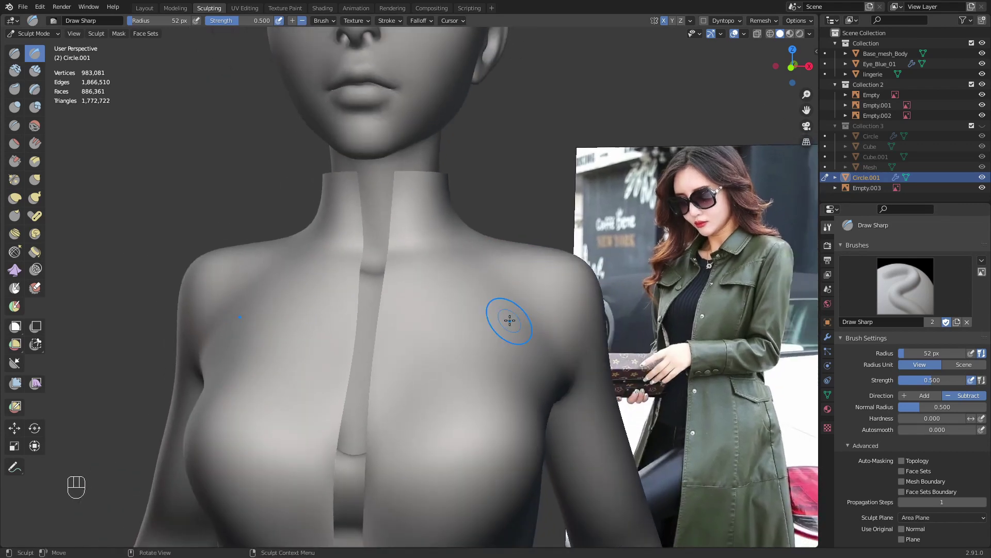
shift+middle_drag(615, 354, 645, 327)
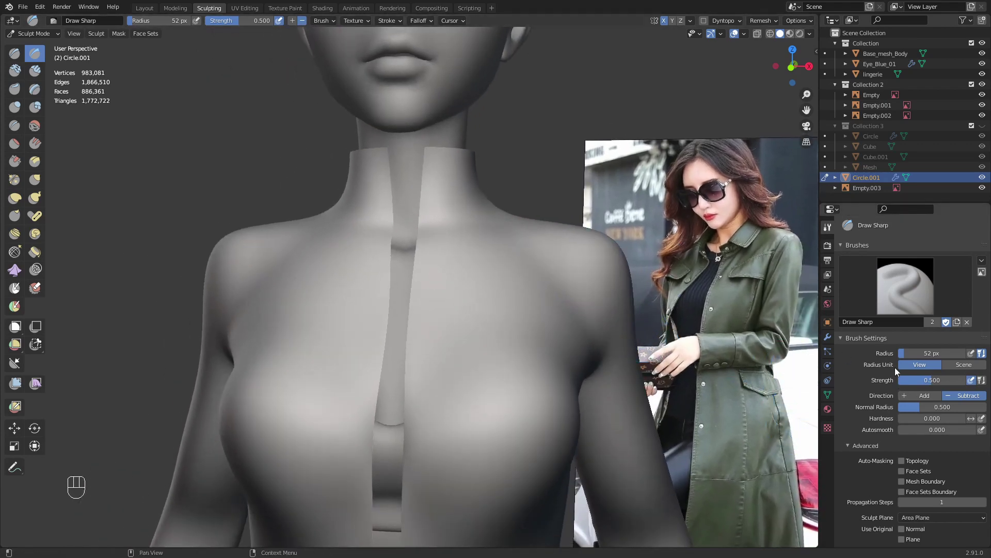
scroll(913, 474, down, 4)
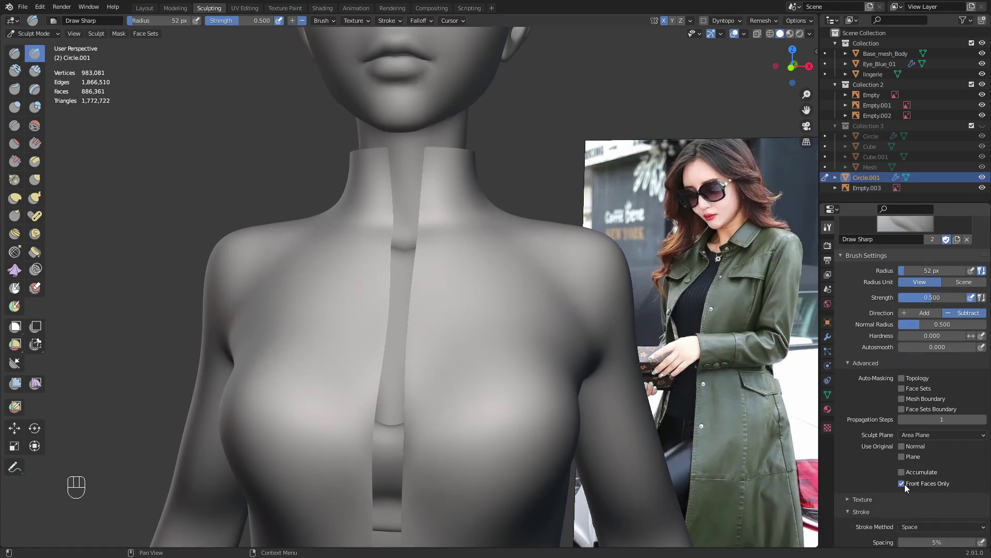
scroll(904, 485, up, 4)
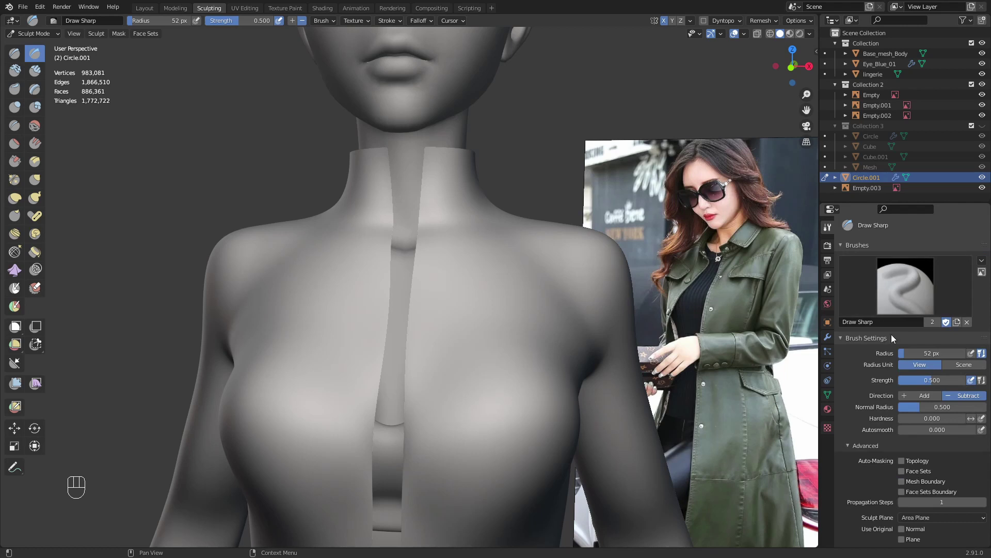
scroll(892, 334, down, 12)
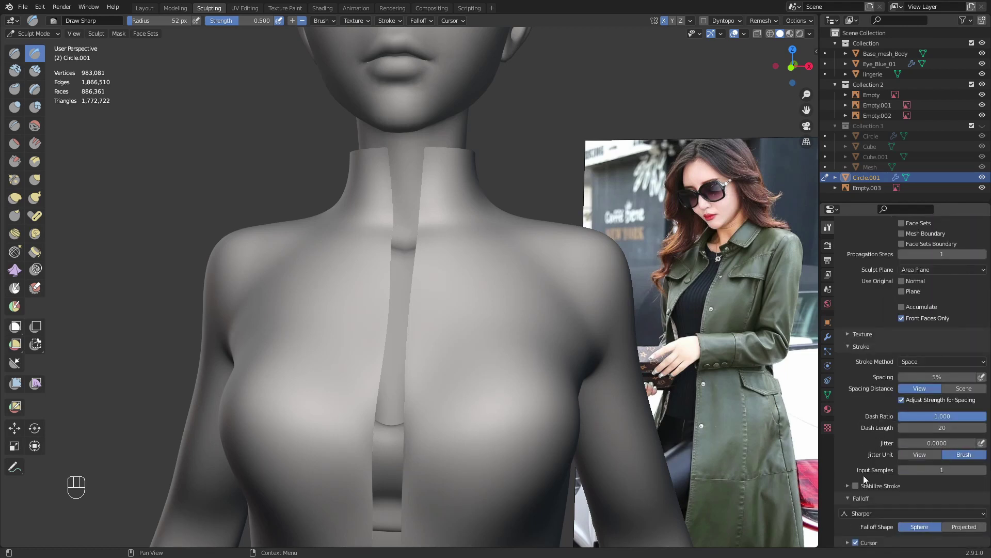
click(848, 486)
scroll(881, 434, down, 4)
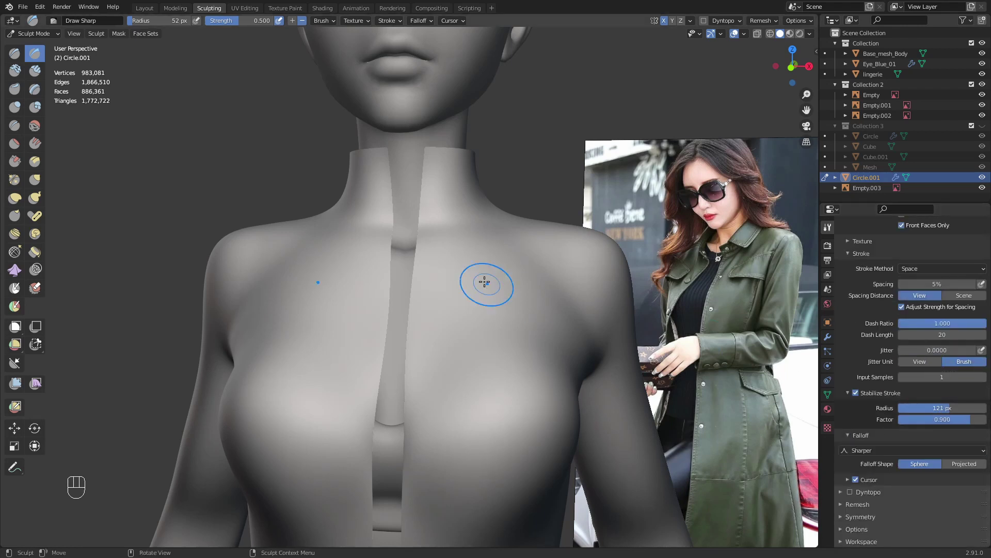
- Try to carve the front armhole seam from the shoulder toward the armpit with Draw Sharp, starting at a 29 px radius
mouse_move(484, 283)
middle_down()
mouse_move(401, 310)
mouse_move(389, 356)
middle_up()
mouse_move(388, 356)
middle_down()
mouse_move(464, 312)
mouse_move(469, 283)
mouse_move(513, 283)
mouse_move(520, 258)
mouse_move(546, 242)
middle_up()
key(f)
click(454, 314)
key(f)
click(527, 256)
shift+middle_drag(545, 243, 443, 258)
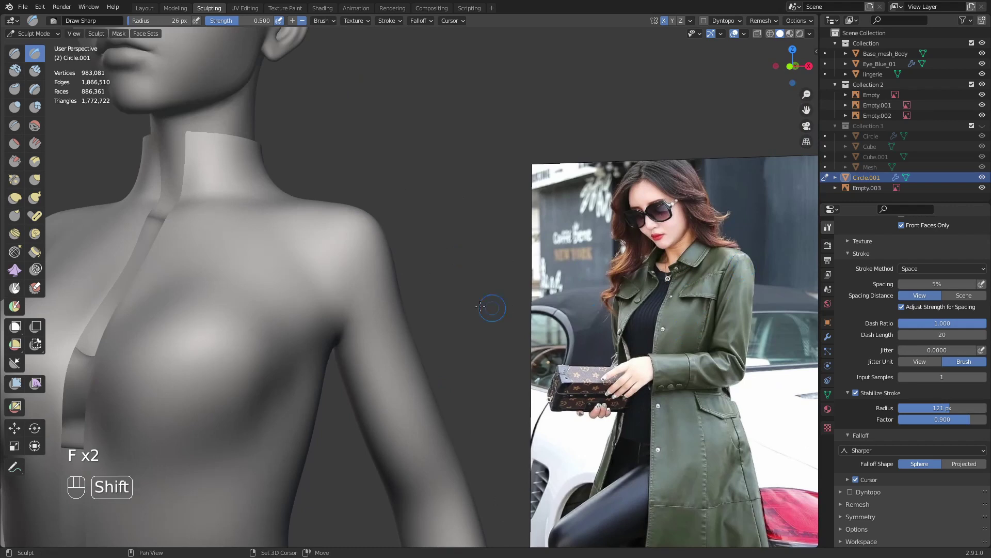
shift+middle_drag(491, 310, 408, 278)
ctrl+drag(411, 231, 407, 268)
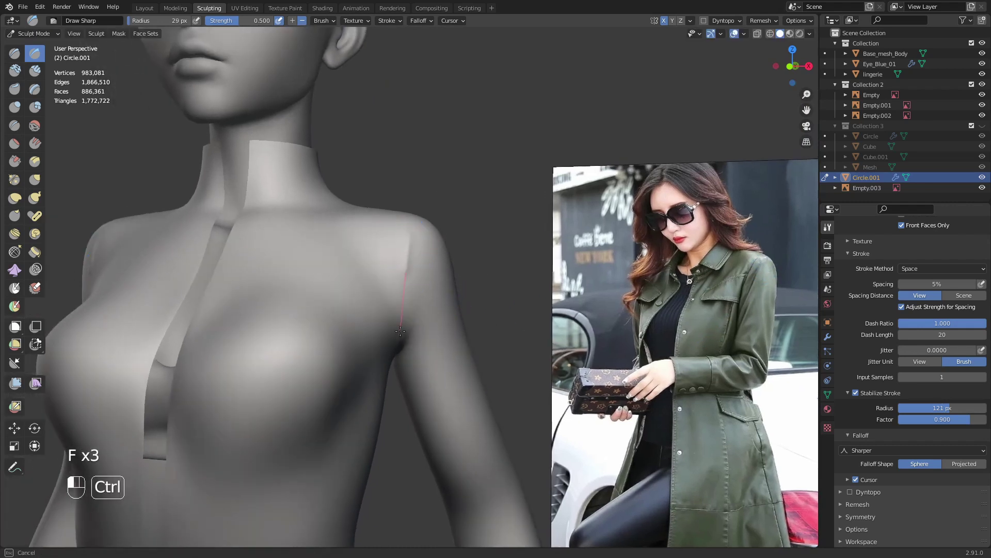
key(ctrl+z)
key(f)
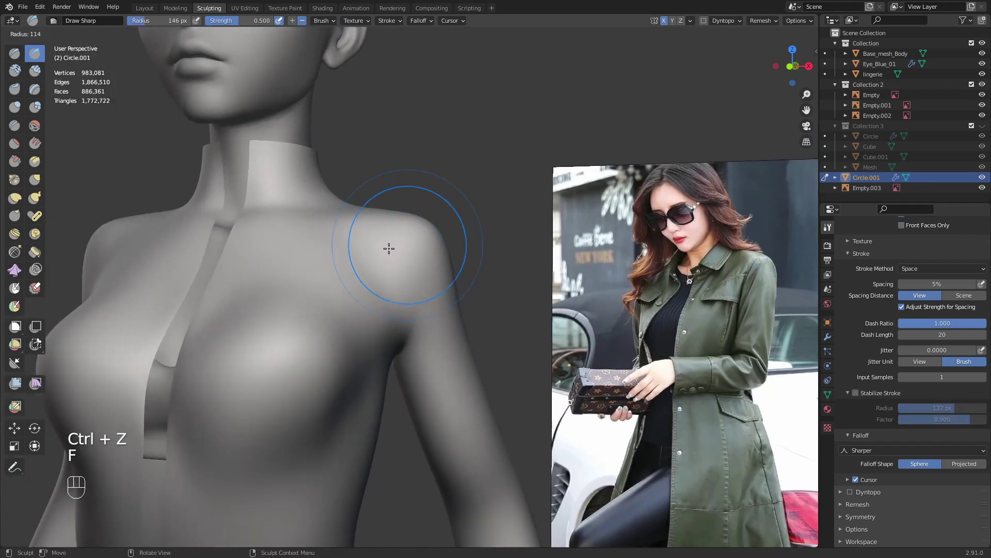
click(378, 248)
drag(413, 238, 404, 304)
- Enable Stabilize Stroke again for the Draw Sharp brush and reduce its radius to 18 px
key(f)
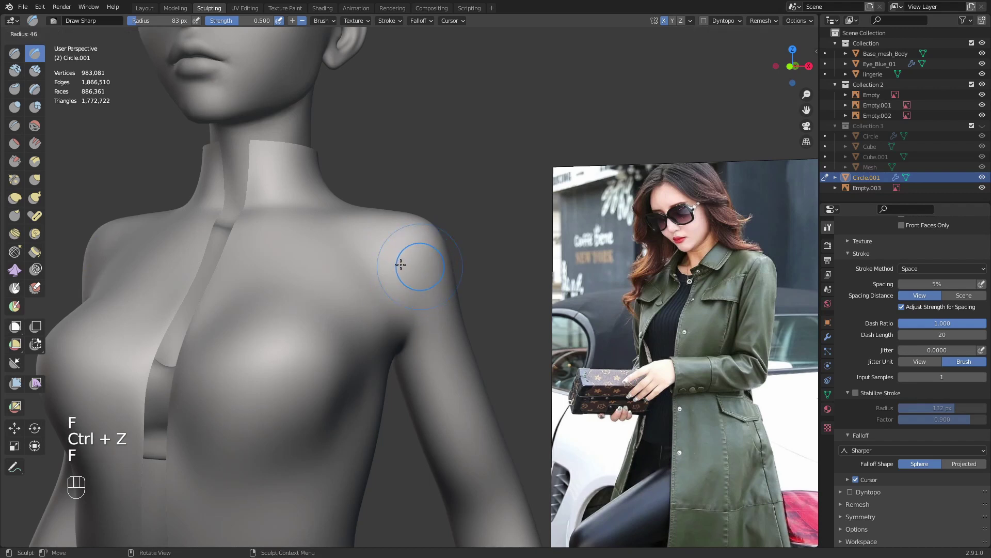
click(393, 264)
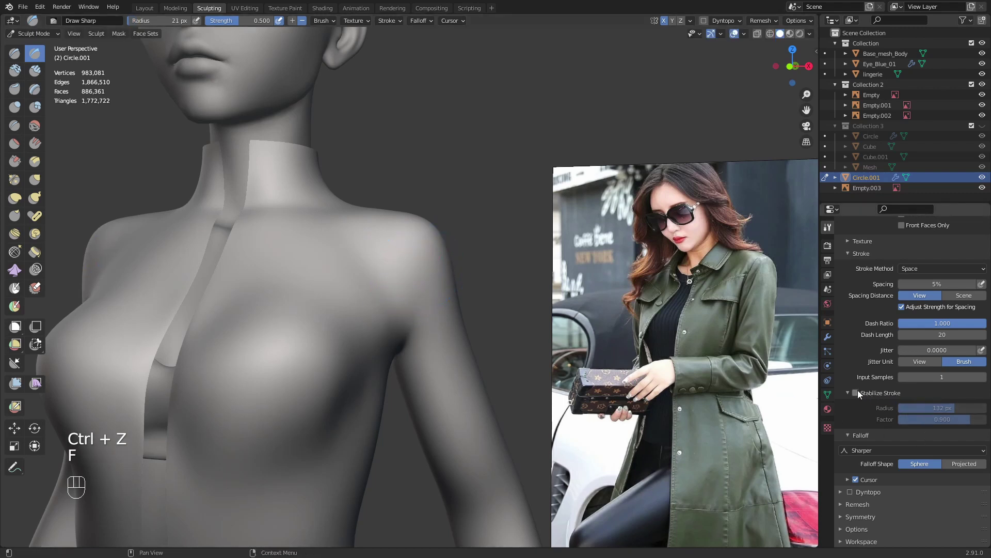
scroll(857, 394, up, 3)
click(855, 422)
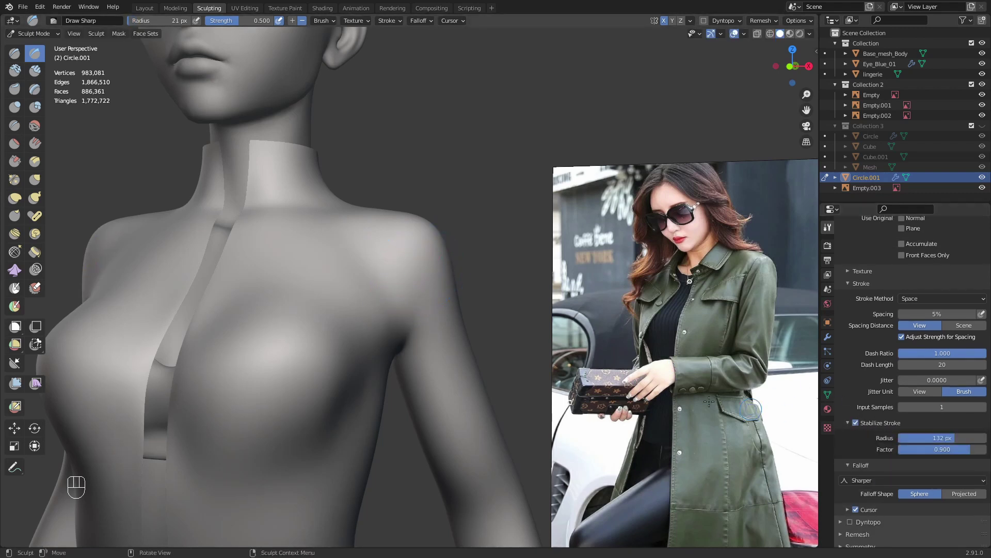
shift+middle_drag(422, 278, 480, 287)
key(f)
click(468, 286)
- Try stabilized Draw Sharp strokes from the shoulder top down to the underarm, undoing each attempt
drag(478, 243, 478, 246)
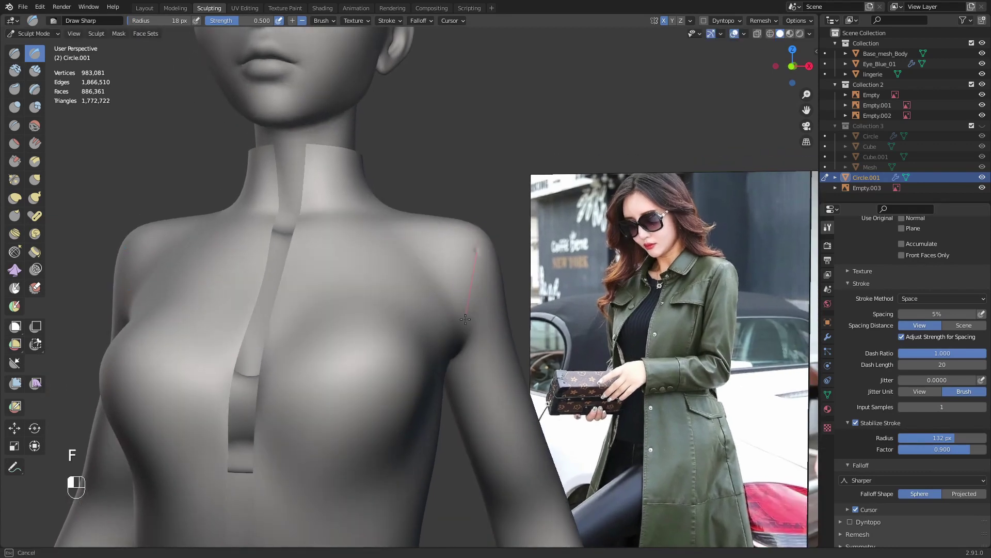
middle_drag(457, 385, 525, 304)
key(ctrl+z)
middle_drag(795, 428, 459, 255)
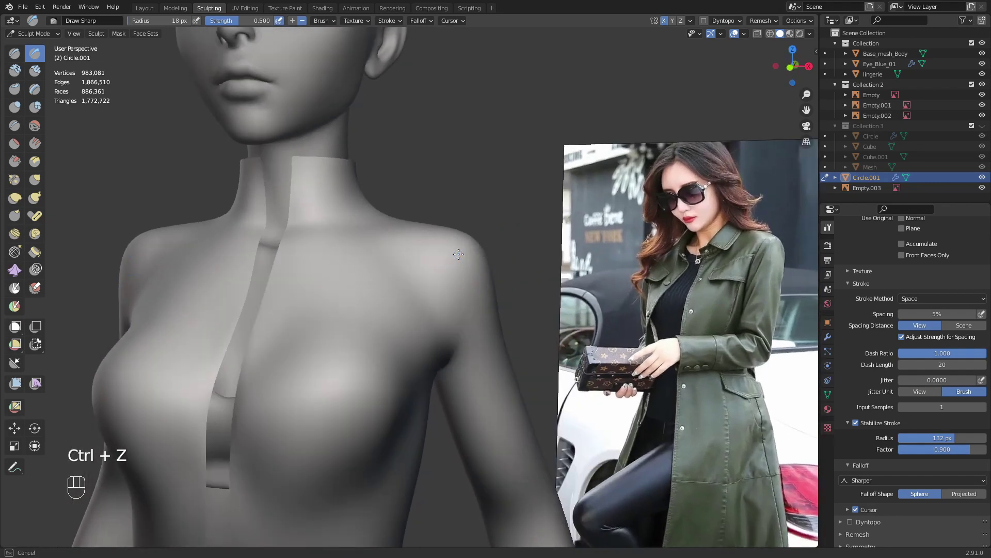
drag(439, 364, 434, 394)
mouse_move(466, 258)
middle_down()
mouse_move(466, 237)
mouse_move(465, 262)
middle_up()
key(ctrl+z)
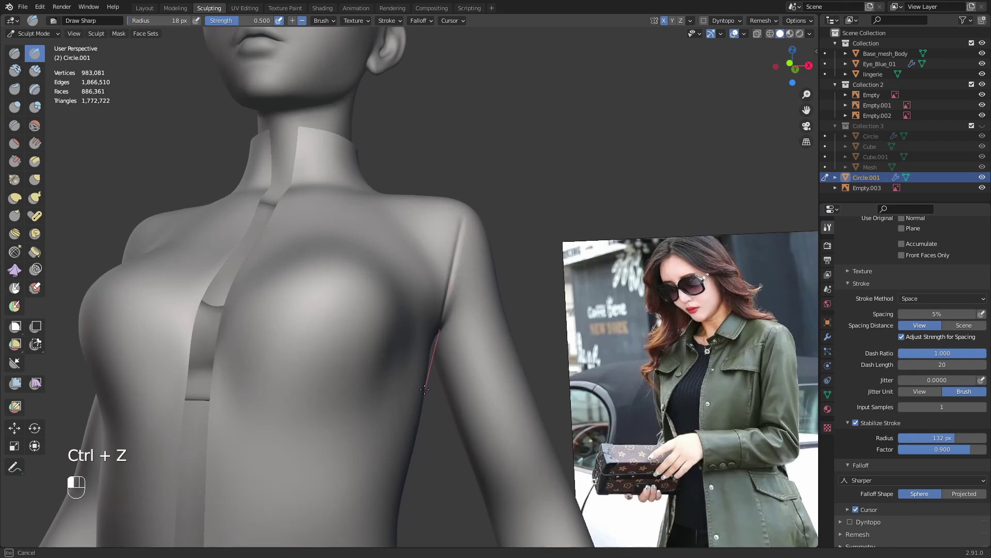
- Carve the armhole seam down the front, up the back and over the shoulder with the 18 px Draw Sharp brush
middle_drag(424, 390, 403, 361)
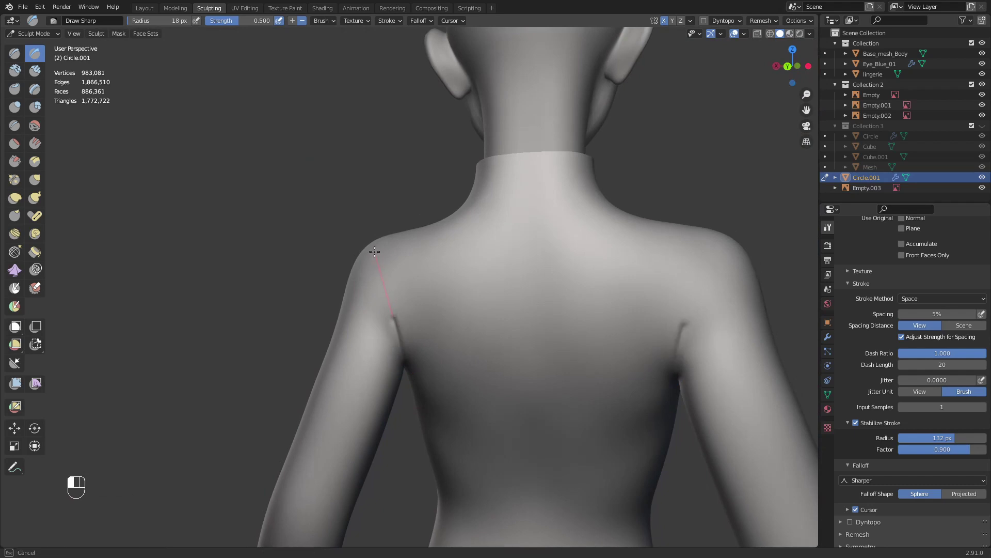
drag(361, 212, 347, 197)
mouse_move(347, 197)
middle_down()
mouse_move(522, 299)
mouse_move(457, 314)
mouse_move(436, 345)
middle_up()
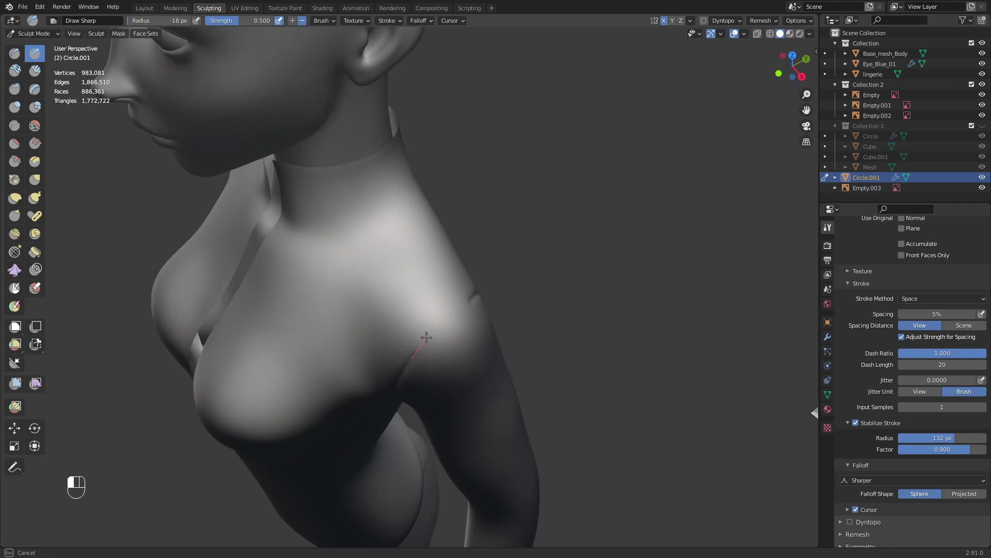
middle_drag(519, 261, 408, 310)
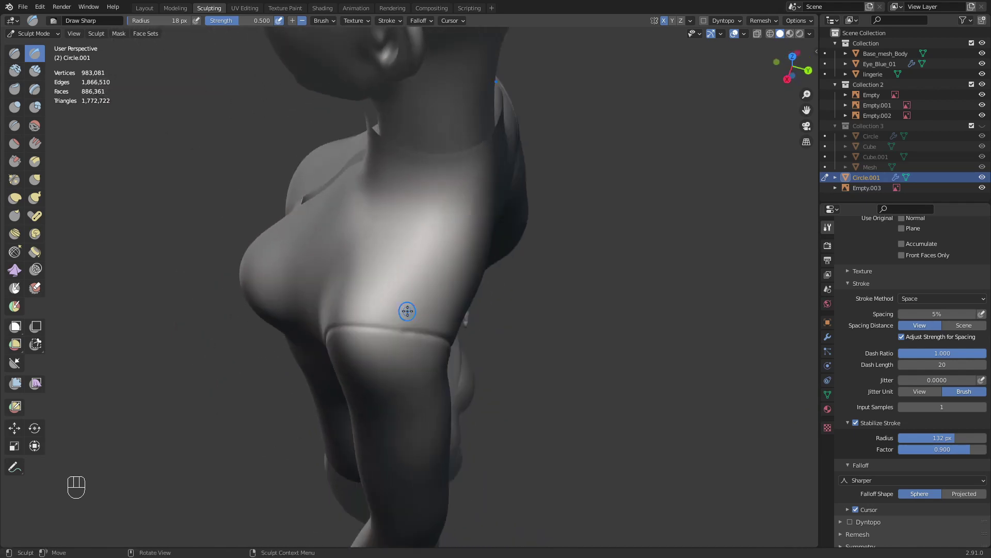
- Deepen the armhole seam across the shoulder top and down the front to the underarm using Draw Sharp at a 30 px radius
key(f)
click(408, 331)
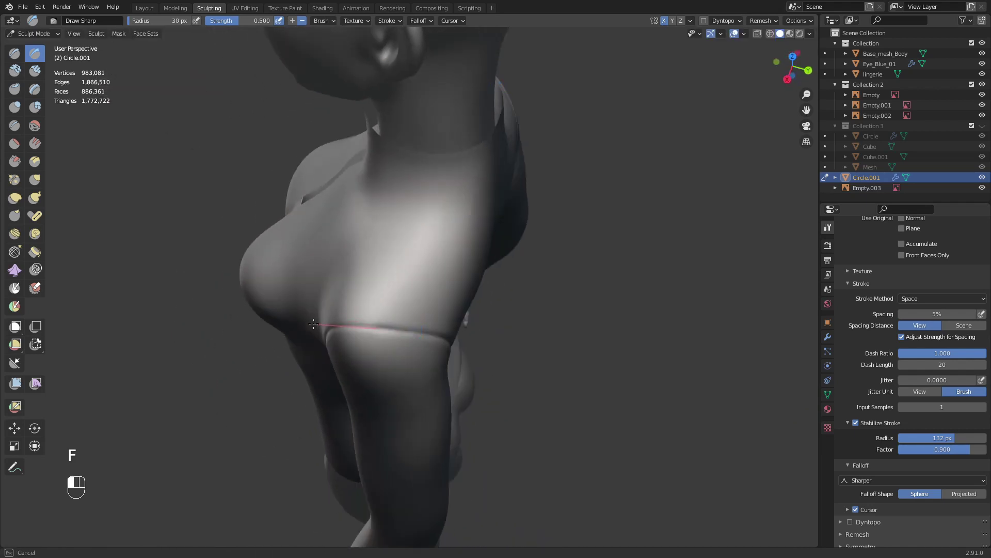
drag(313, 323, 272, 335)
middle_drag(273, 336, 478, 282)
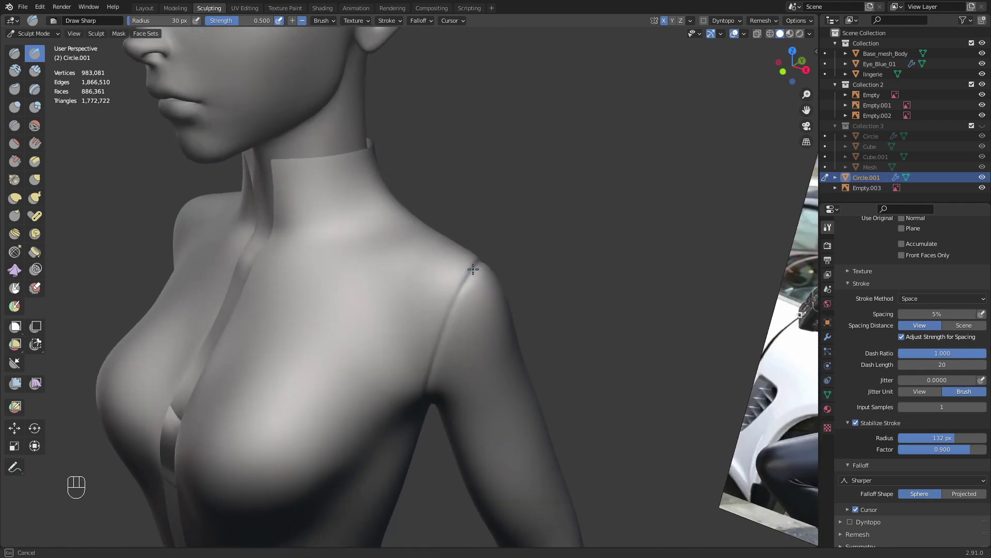
drag(411, 412, 402, 450)
middle_drag(402, 451, 436, 336)
key(ctrl+z)
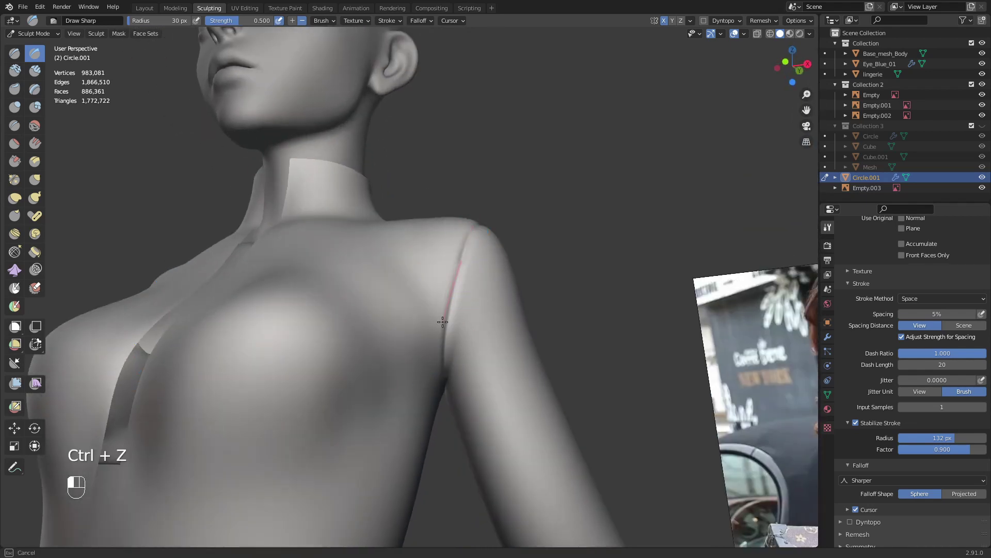
drag(445, 417, 445, 419)
mouse_move(445, 418)
middle_down()
mouse_move(398, 372)
mouse_move(398, 303)
mouse_move(360, 224)
mouse_move(382, 241)
mouse_move(370, 444)
middle_up()
middle_drag(381, 377, 439, 358)
- Tighten the armhole seam on the front and back of the shoulder with the Pinch/Magnify brush at a 51 px radius
key(p)
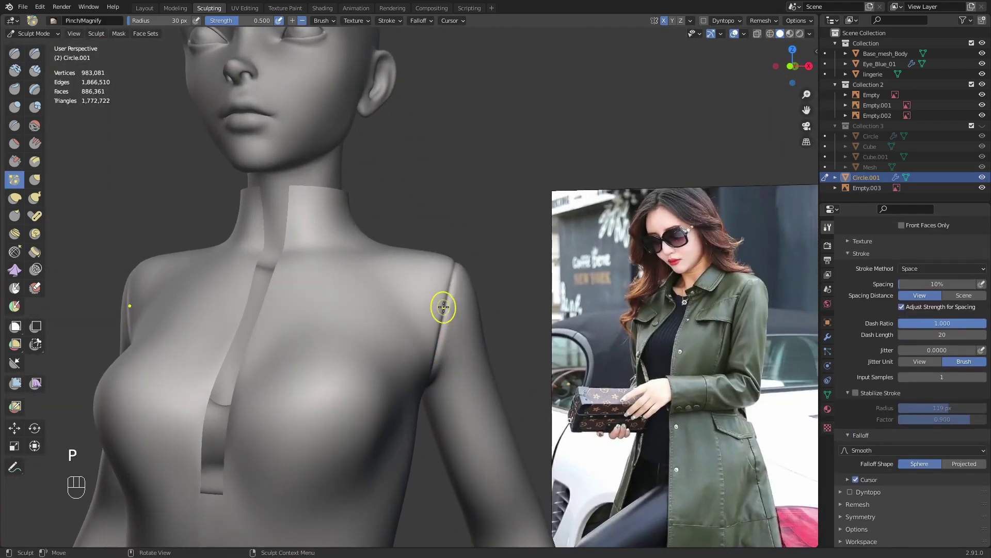
ctrl+middle_drag(452, 308, 522, 310)
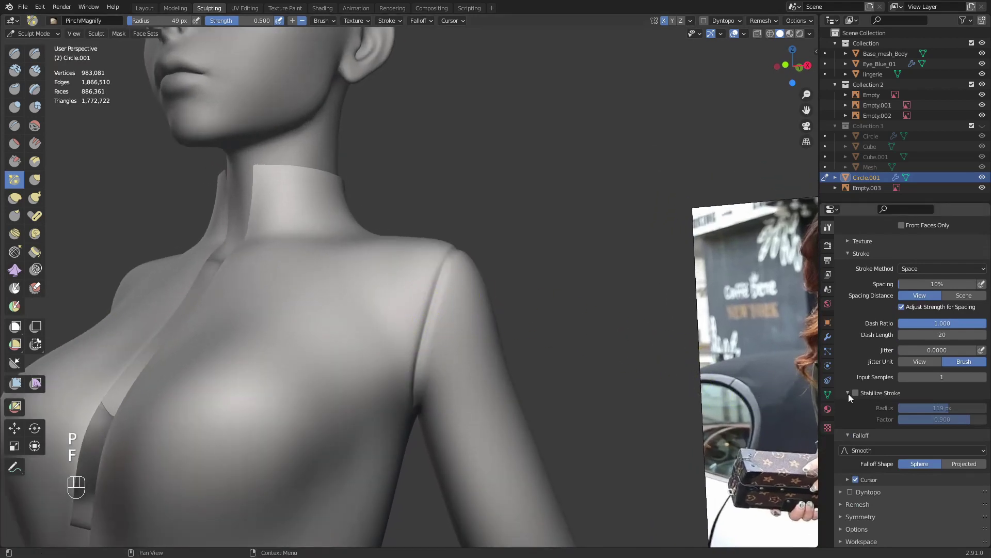
middle_drag(303, 267, 398, 336)
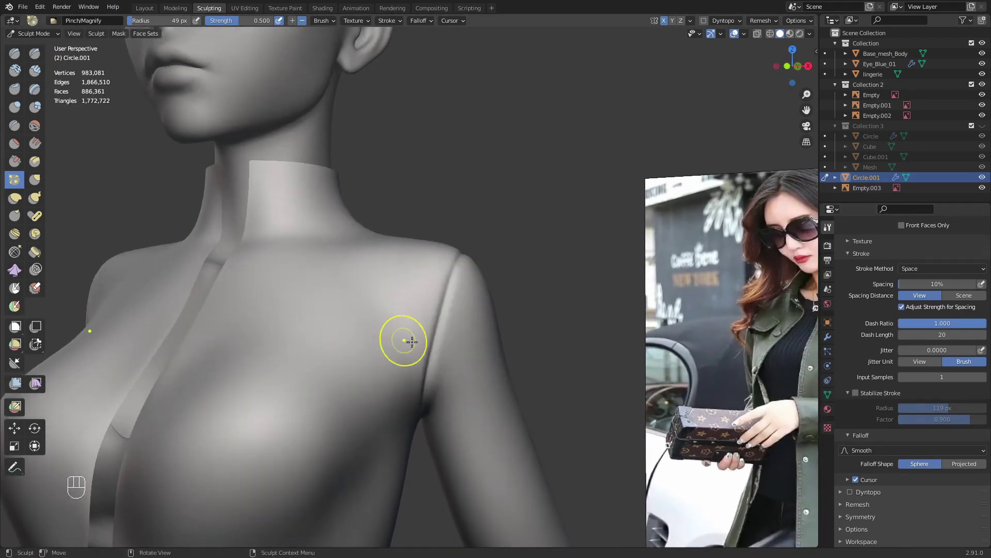
key(f)
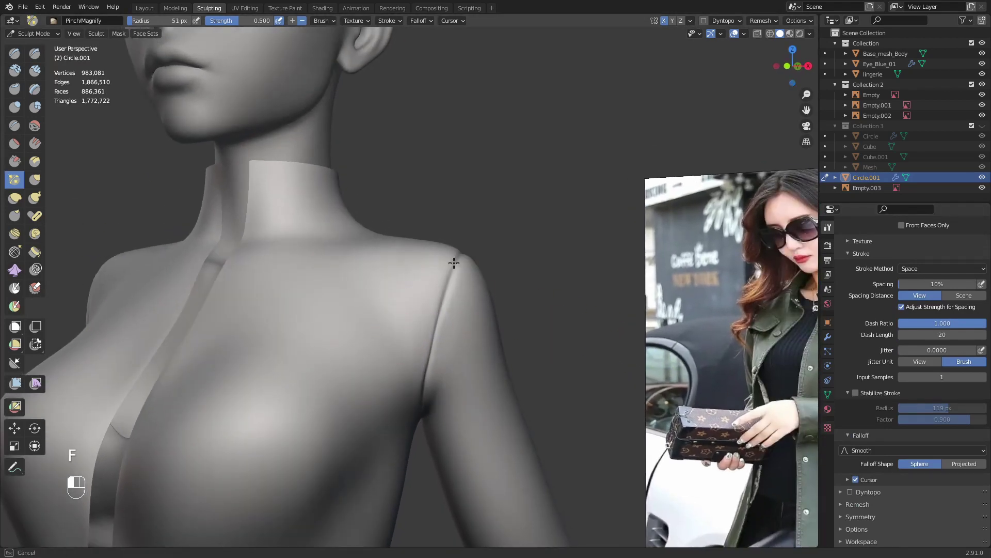
click(454, 263)
mouse_move(454, 263)
middle_down()
mouse_move(427, 365)
mouse_move(441, 296)
mouse_move(402, 336)
mouse_move(420, 319)
mouse_move(412, 338)
mouse_move(374, 310)
mouse_move(356, 294)
mouse_move(358, 269)
middle_up()
middle_drag(377, 314, 389, 361)
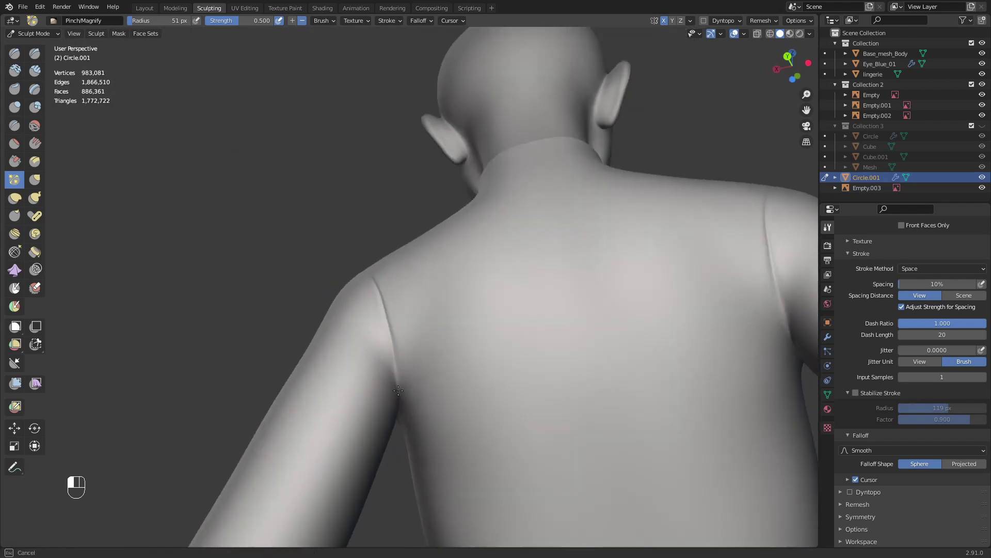
key(ctrl+KP_1)
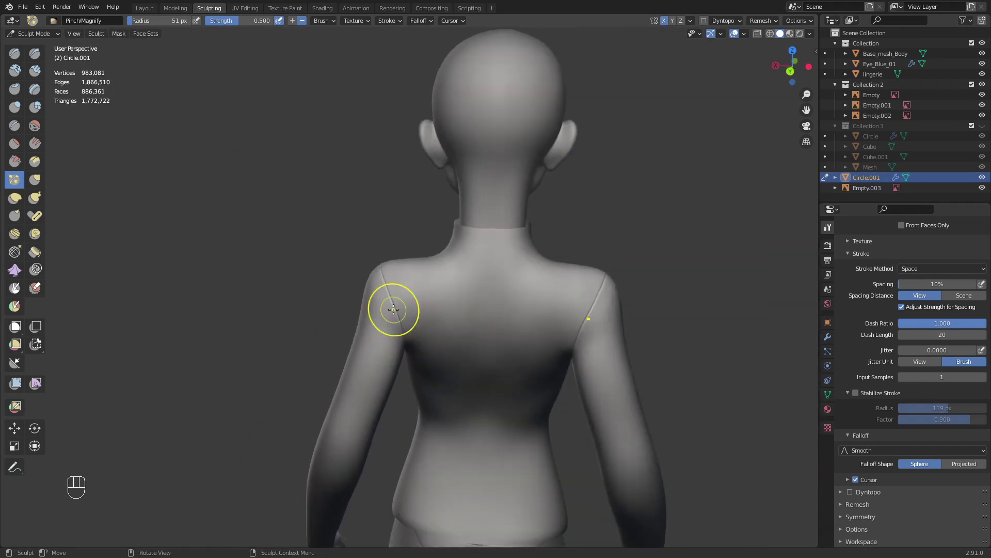
- Straighten the armhole seam on the back of the jacket using the Grab brush at a radius of about 129 px
key(KP_1)
key(KP_9)
scroll(361, 331, up, 3)
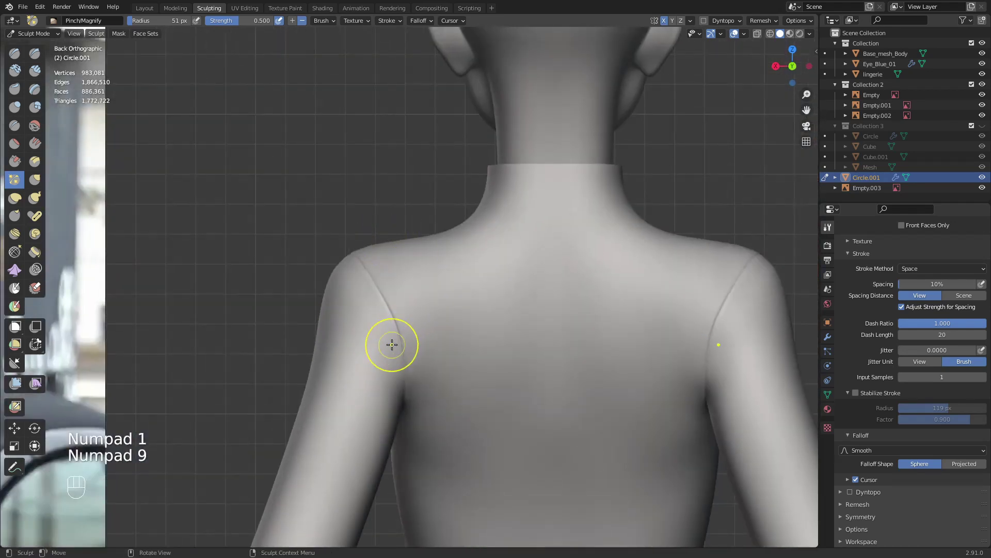
key(g)
key(f)
click(398, 304)
key(f)
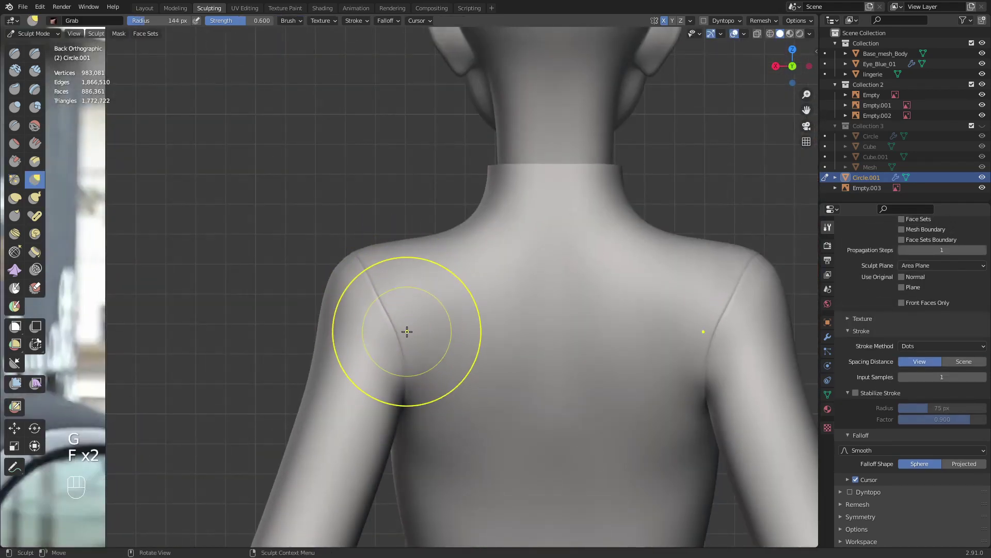
click(406, 339)
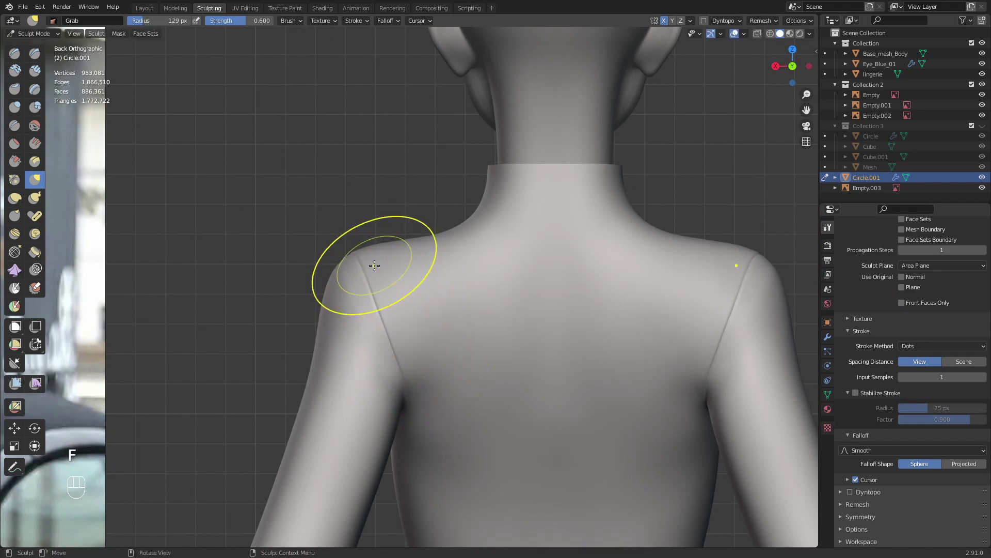
- Pull the shoulder end of the armhole seam into shape with the Grab brush at a radius of about 124 px
middle_drag(372, 265, 381, 388)
key(f)
click(373, 310)
drag(371, 303, 360, 274)
middle_drag(360, 272, 520, 287)
key(KP_1)
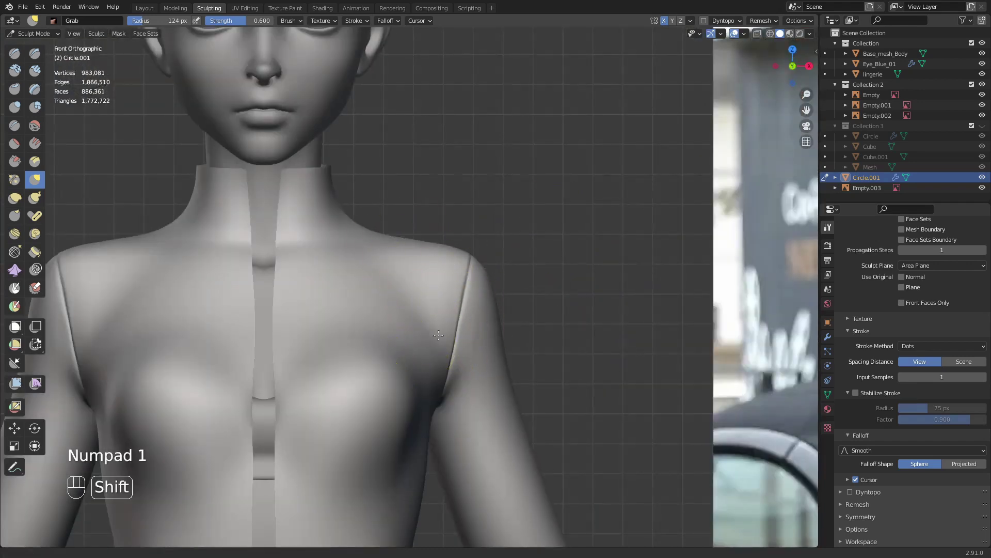
shift+middle_drag(436, 334, 453, 317)
key(f)
click(468, 319)
- Switch to the Draw Sharp brush and reduce its radius to 24 px for detailing the shoulder
ctrl+middle_drag(471, 280, 441, 326)
middle_drag(519, 282, 432, 364)
mouse_move(433, 364)
ctrl+middle_down()
mouse_move(427, 308)
mouse_move(391, 317)
mouse_move(386, 329)
ctrl+middle_up()
key(q)
click(420, 315)
key(f)
click(409, 290)
key(q)
click(406, 280)
key(f)
click(380, 281)
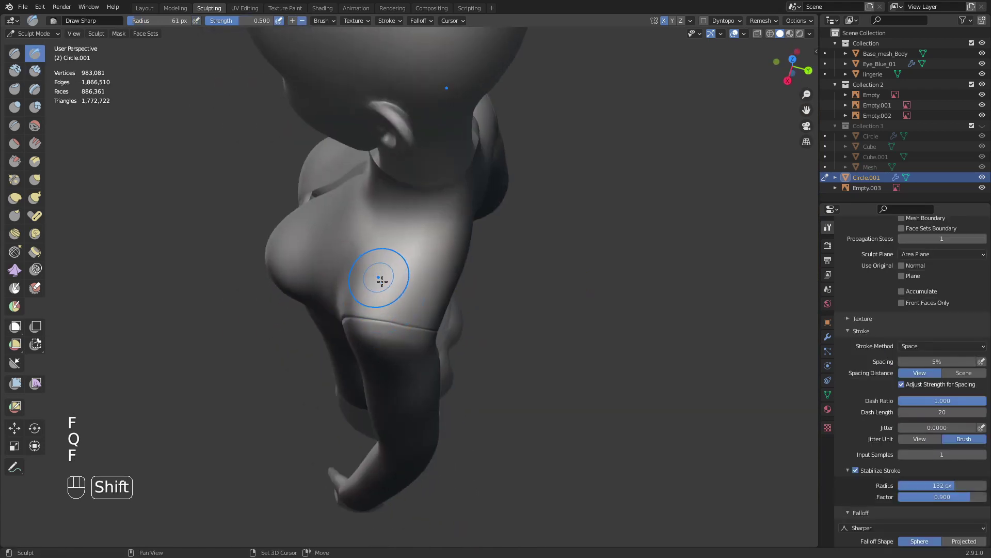
mouse_move(380, 281)
ctrl+middle_down()
mouse_move(407, 305)
mouse_move(410, 248)
ctrl+middle_up()
key(f)
click(421, 272)
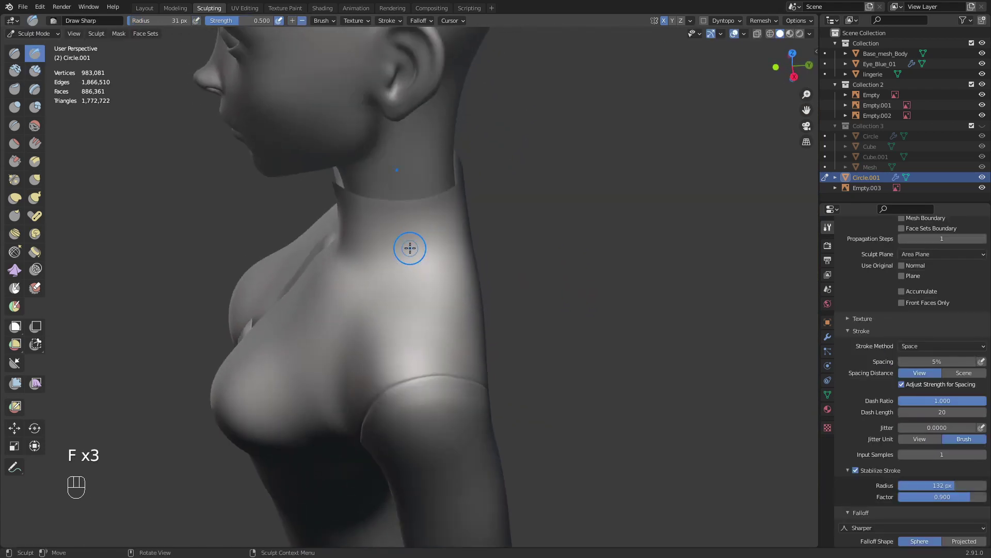
key(f)
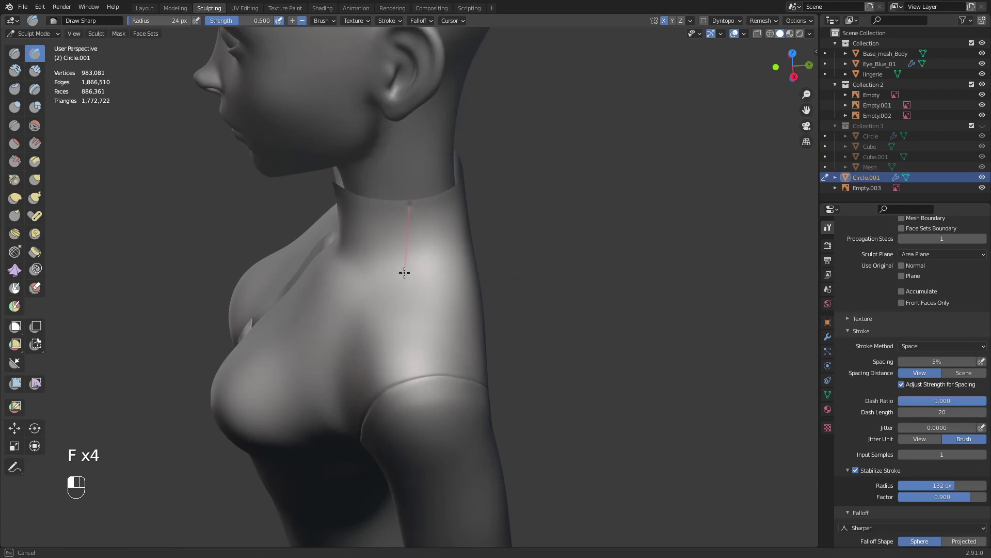
- Carve a seam along the top of the shoulder from the collar edge down to the armhole seam with Draw Sharp
drag(405, 378, 406, 380)
key(ctrl+z)
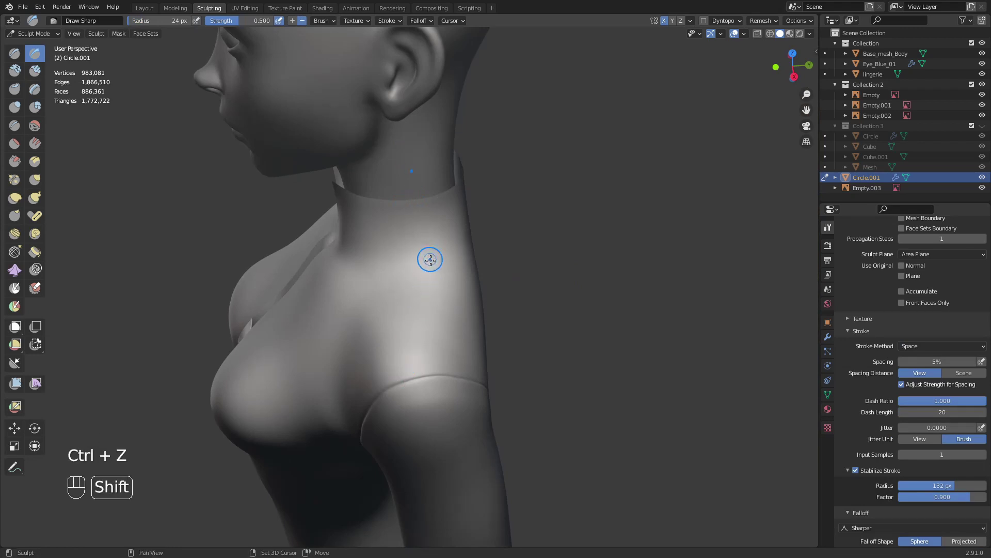
shift+middle_drag(429, 259, 411, 295)
drag(391, 236, 392, 273)
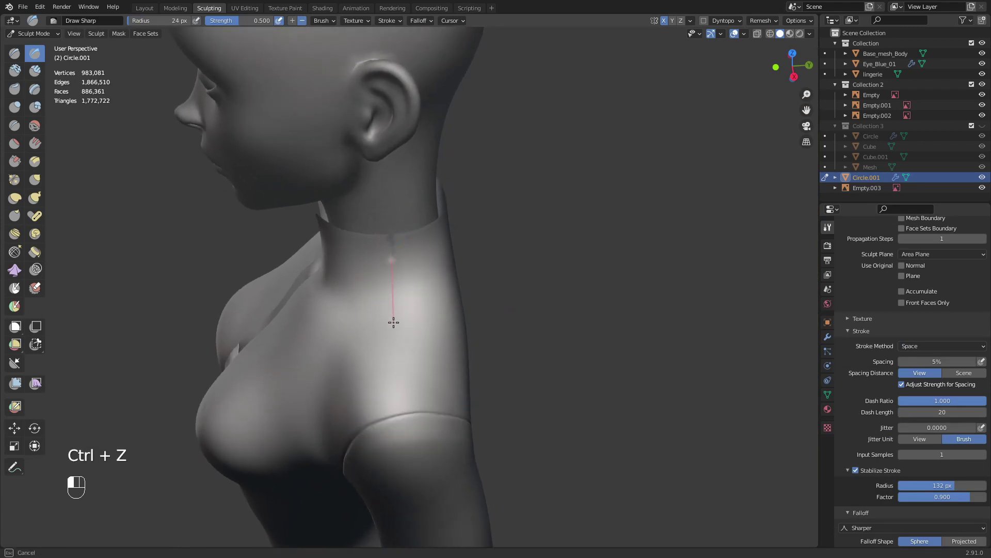
drag(393, 323, 397, 379)
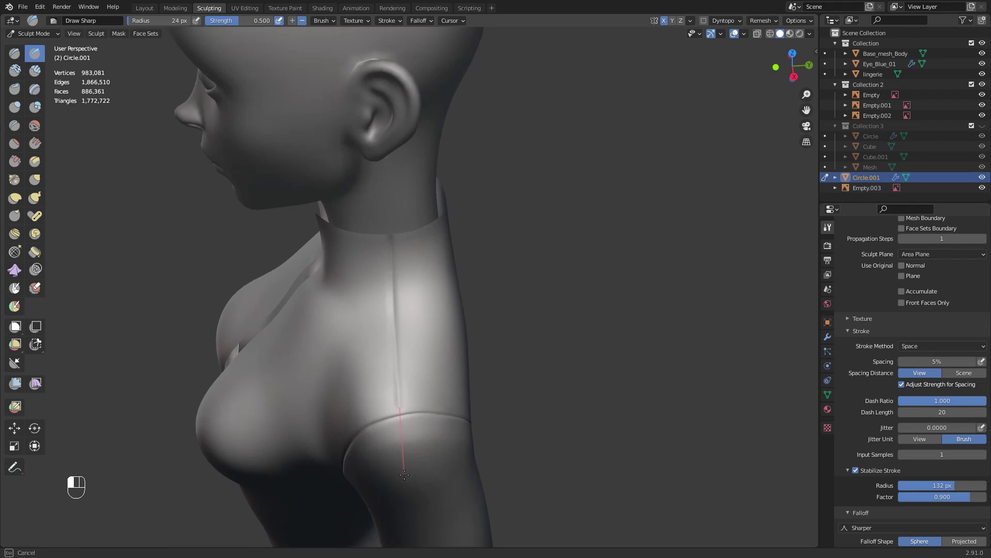
drag(404, 477, 404, 476)
- Tighten the shoulder seam between the collar and the armhole with the Pinch/Magnify brush
key(p)
middle_drag(404, 332, 402, 312)
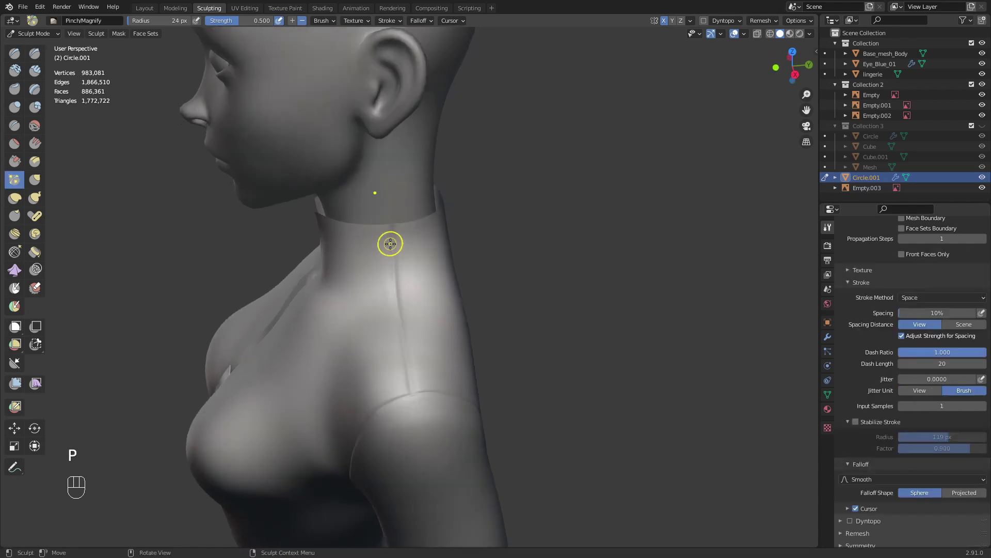
key(f)
click(398, 243)
drag(393, 230, 391, 242)
mouse_move(377, 256)
middle_down()
mouse_move(355, 317)
mouse_move(398, 258)
middle_up()
drag(394, 238, 396, 354)
mouse_move(396, 355)
mouse_down()
mouse_move(399, 415)
mouse_move(396, 296)
mouse_up()
- Carve a side seam from the underarm down to the jacket hem with Draw Sharp at an 8 px radius
mouse_move(404, 295)
ctrl+middle_down()
mouse_move(416, 410)
mouse_move(487, 365)
mouse_move(551, 353)
mouse_move(403, 309)
mouse_move(427, 214)
ctrl+middle_up()
key(q)
click(400, 309)
key(q)
click(395, 294)
key(f)
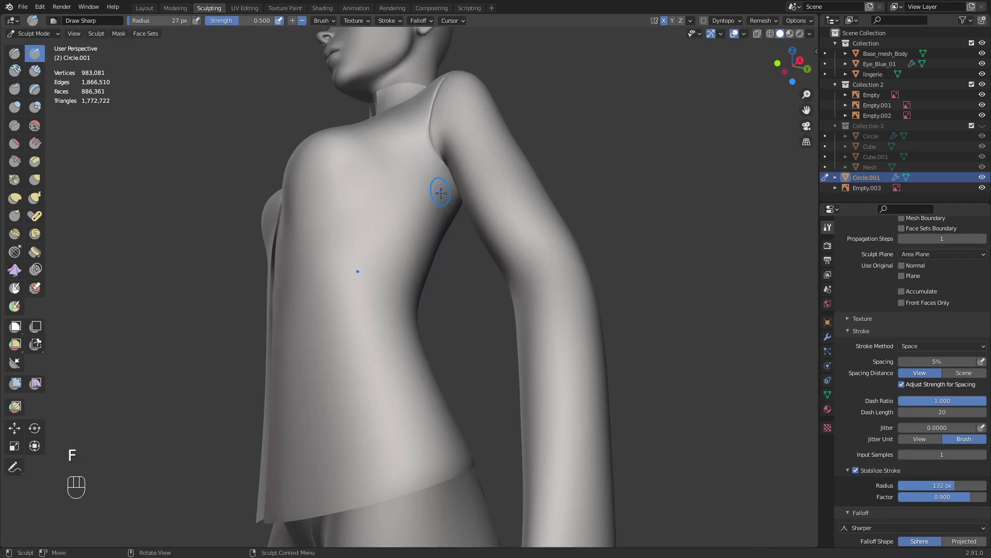
middle_drag(443, 164, 434, 164)
mouse_move(394, 234)
mouse_down()
mouse_move(381, 294)
mouse_move(388, 376)
mouse_move(438, 542)
mouse_up()
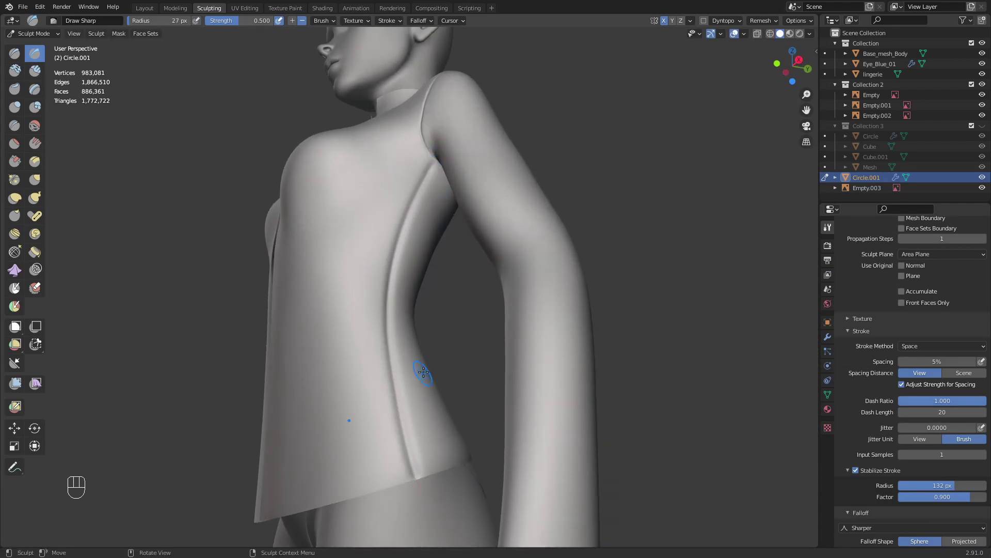
key(ctrl+z)
key(f)
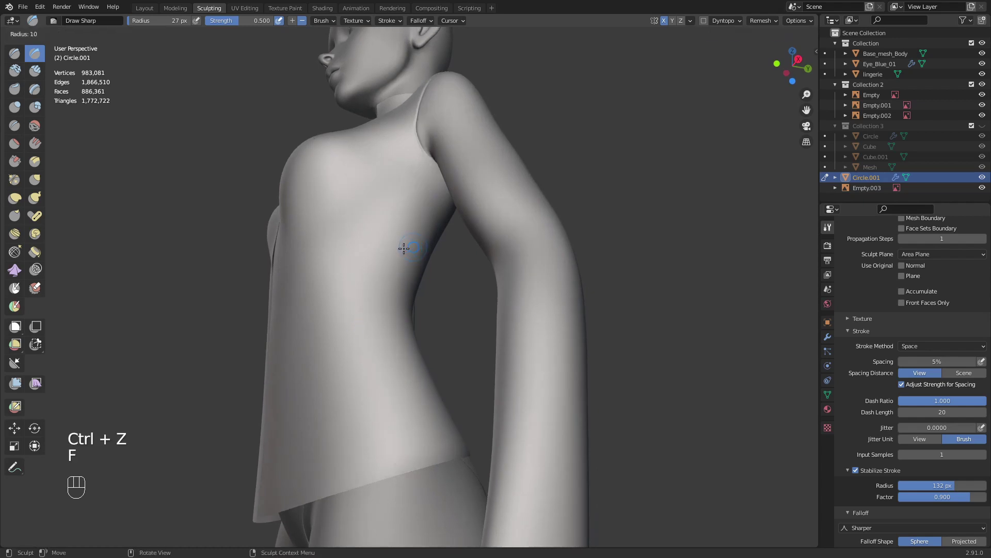
click(404, 248)
drag(433, 154, 426, 166)
drag(389, 247, 377, 313)
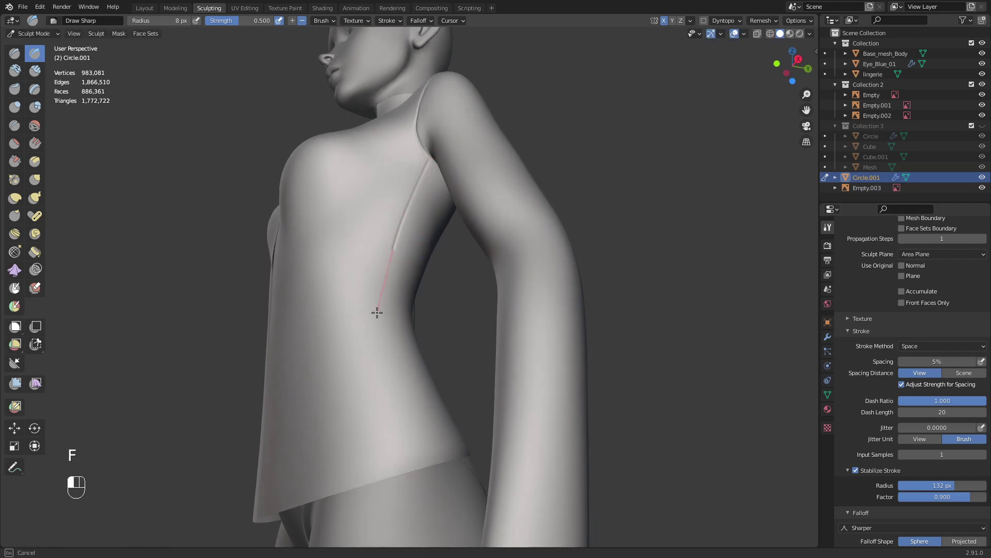
drag(430, 536, 430, 536)
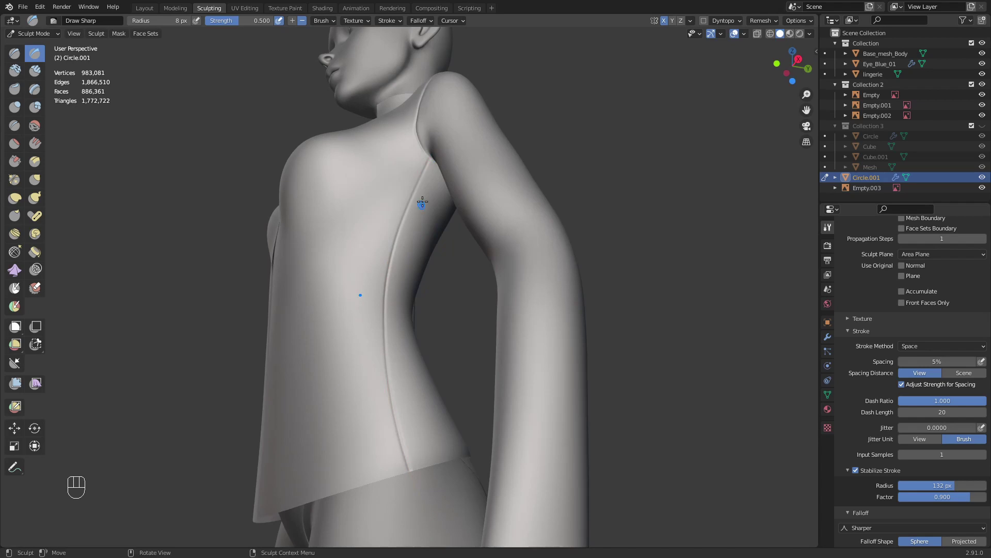
drag(431, 159, 421, 185)
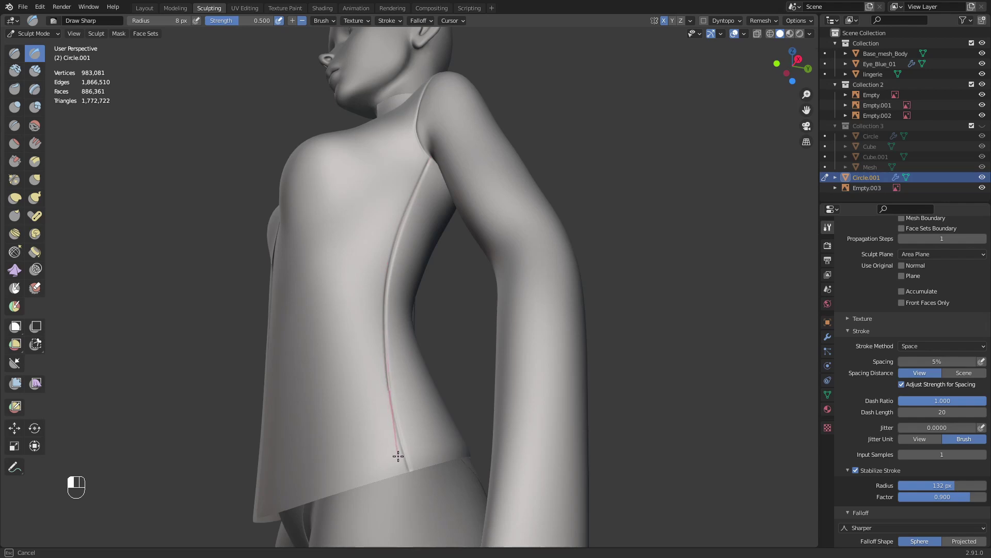
drag(436, 539, 436, 540)
key(ctrl+z)
- Deepen the side seam with another Draw Sharp stroke running from the underarm to the hem
middle_drag(388, 209, 369, 224)
mouse_move(368, 258)
middle_down()
mouse_move(363, 285)
mouse_move(382, 267)
middle_up()
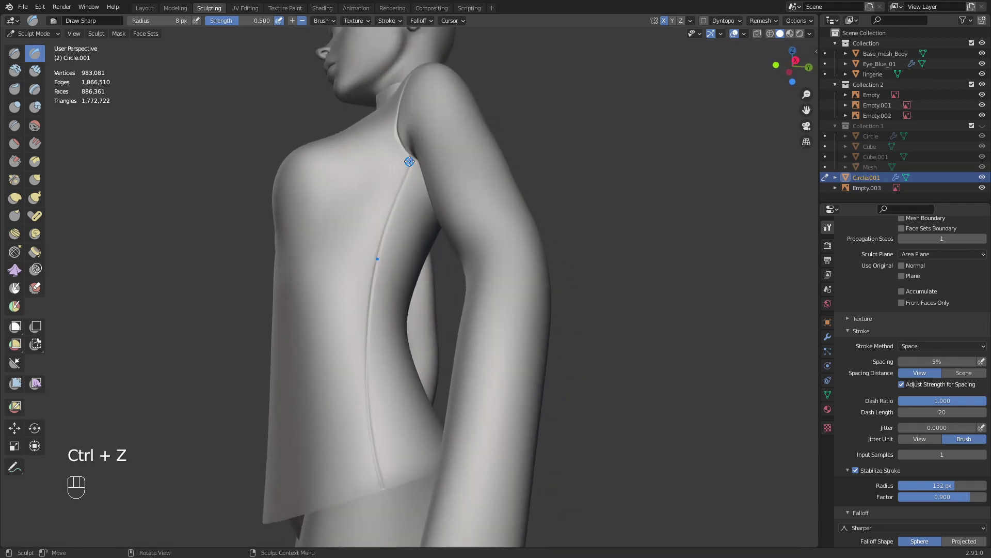
drag(414, 157, 401, 185)
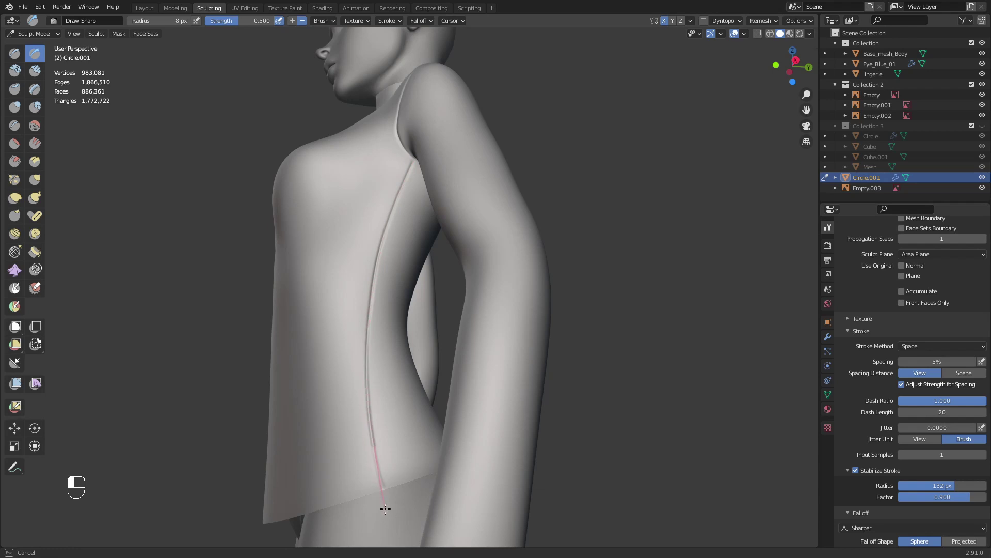
drag(401, 552, 401, 550)
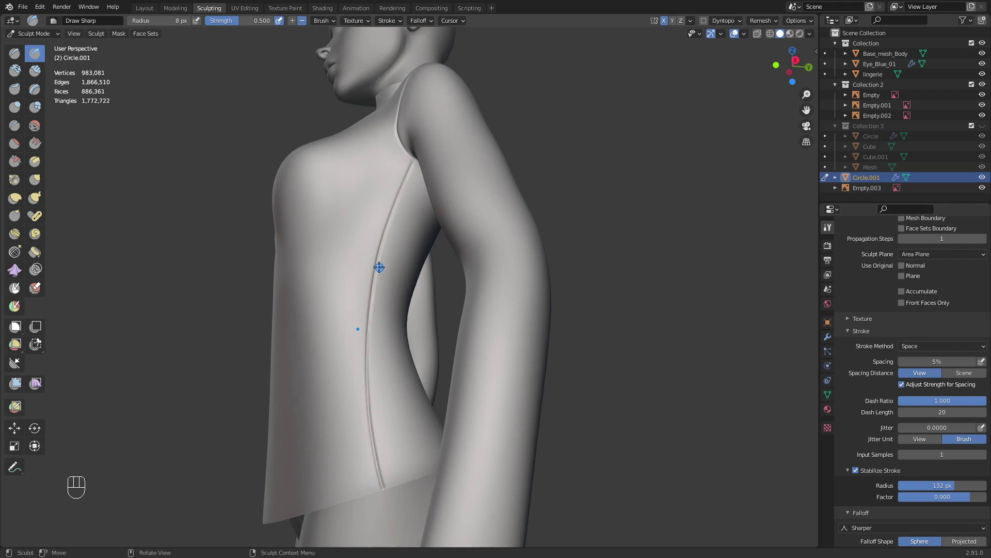
- Tighten the whole side seam with the Pinch/Magnify brush at a 19 px radius
key(p)
key(f)
key(f)
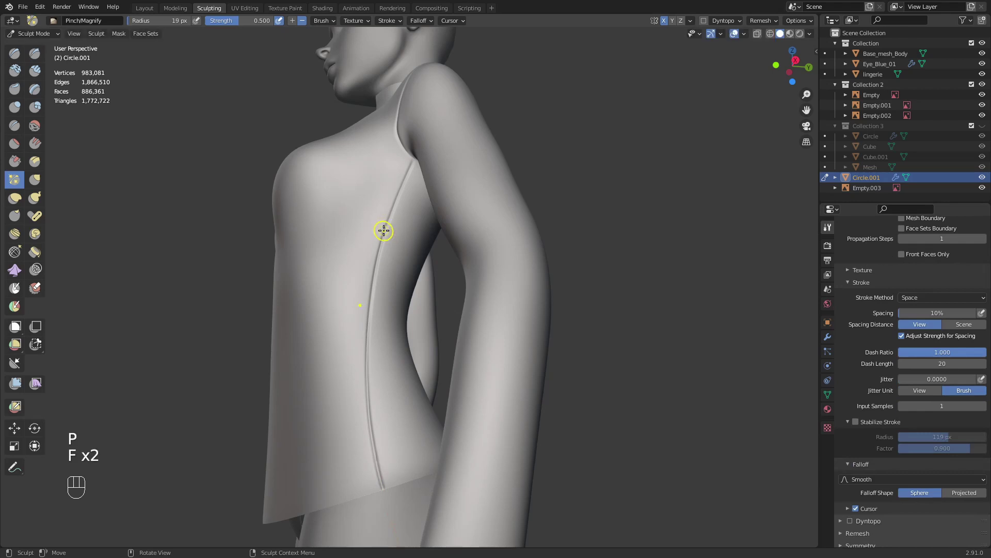
drag(410, 164, 376, 252)
mouse_move(370, 323)
mouse_down()
mouse_move(366, 432)
mouse_move(378, 459)
mouse_move(370, 379)
mouse_move(383, 233)
mouse_move(369, 380)
mouse_move(383, 503)
mouse_up()
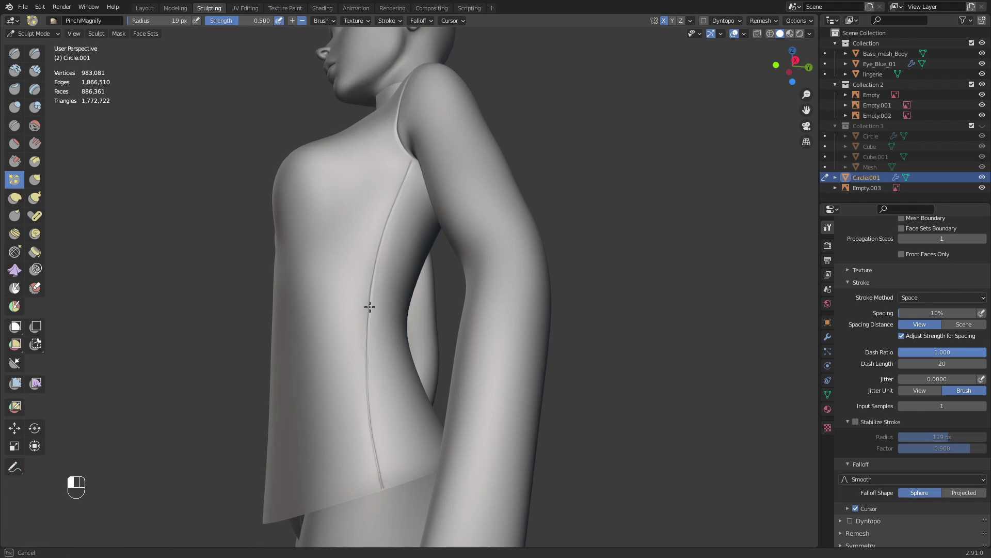
drag(369, 307, 369, 383)
mouse_move(380, 267)
mouse_down()
mouse_move(417, 158)
mouse_move(379, 239)
mouse_move(367, 316)
mouse_up()
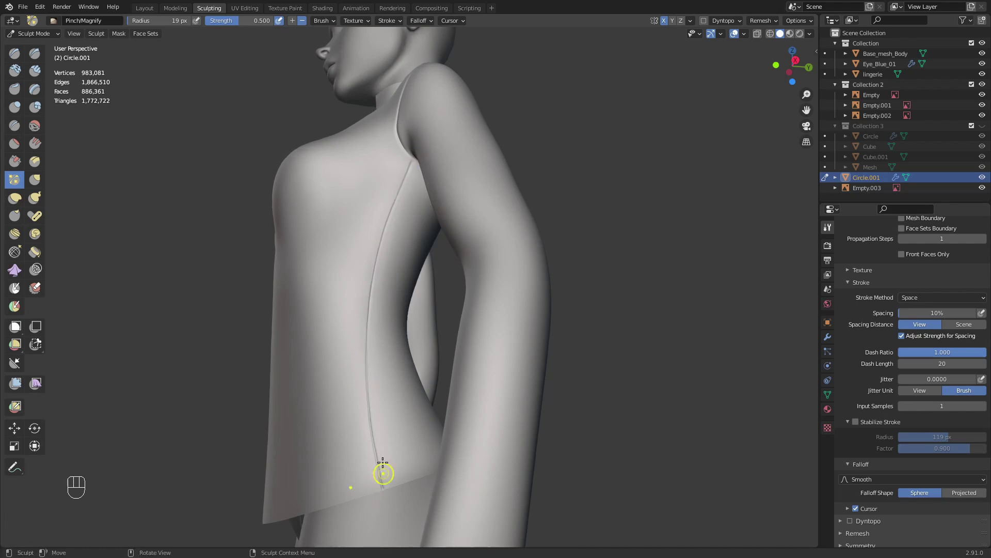
- Carve a seam down the inner sleeve from the armhole to the cuff with Draw Sharp at an 8 px radius
ctrl+middle_drag(383, 473, 840, 450)
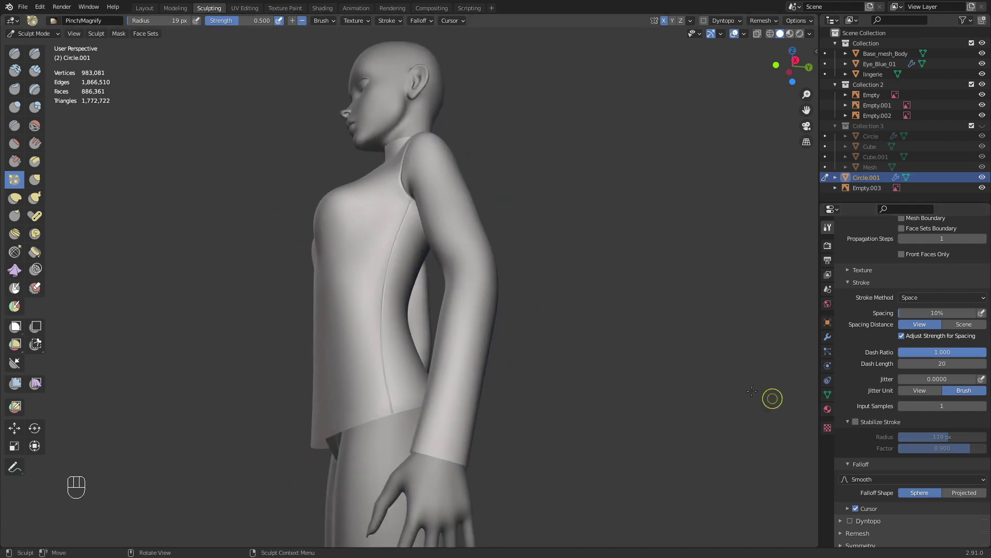
mouse_move(773, 398)
middle_down()
mouse_move(504, 336)
mouse_move(460, 342)
mouse_move(440, 366)
mouse_move(536, 322)
mouse_move(560, 294)
mouse_move(465, 315)
mouse_move(320, 321)
mouse_move(354, 214)
middle_up()
key(q)
click(330, 212)
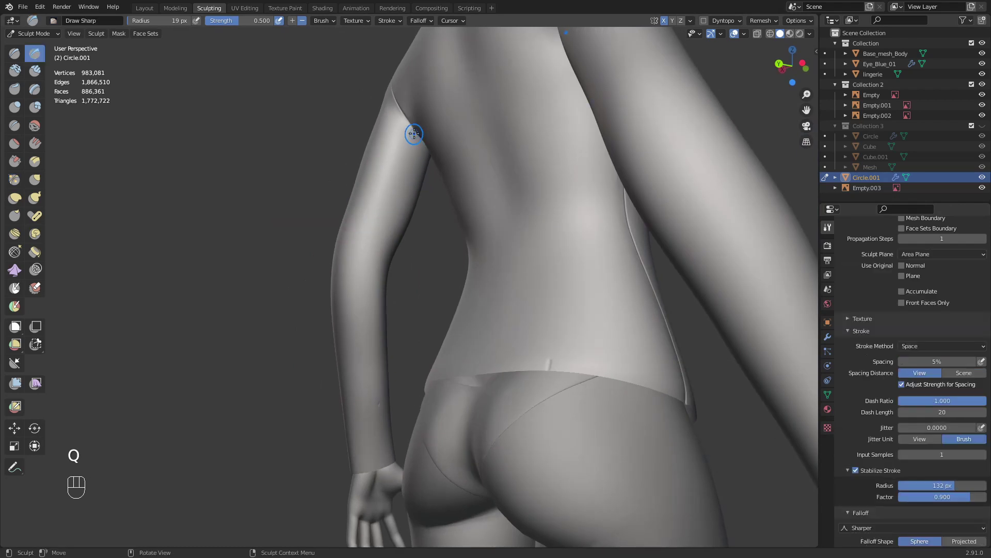
drag(405, 133, 410, 131)
drag(387, 219, 387, 210)
key(ctrl+z)
key(f)
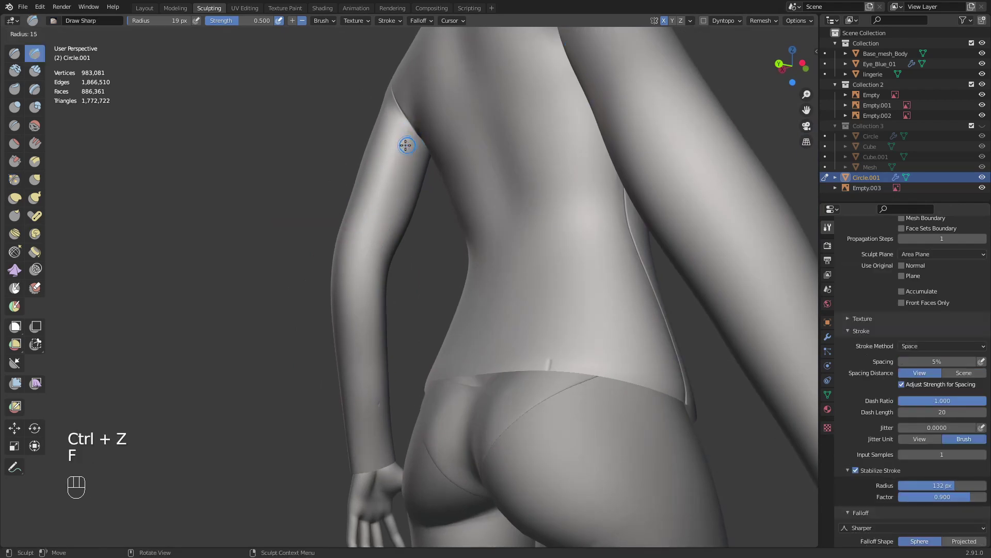
click(406, 138)
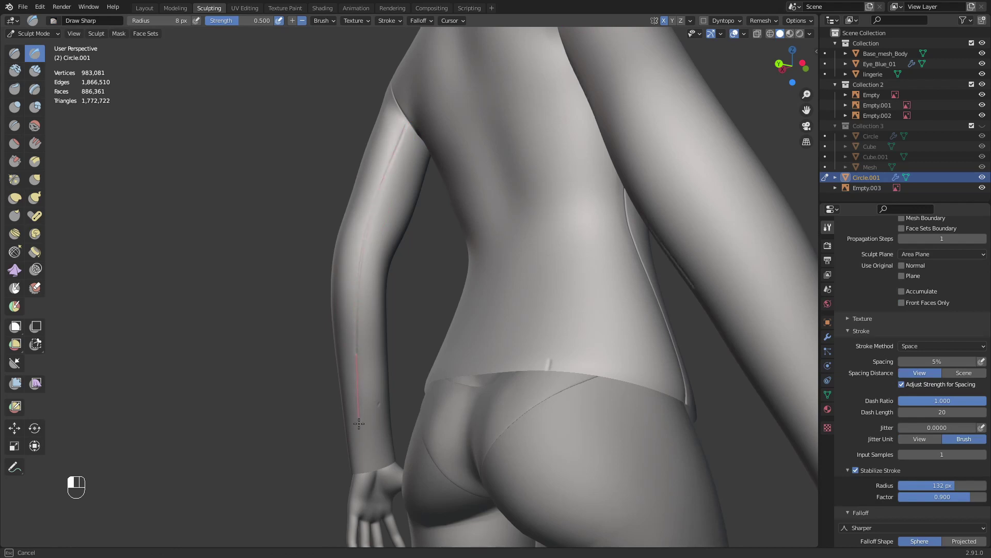
drag(380, 538, 380, 538)
key(ctrl+z)
drag(407, 121, 398, 162)
drag(389, 529, 389, 529)
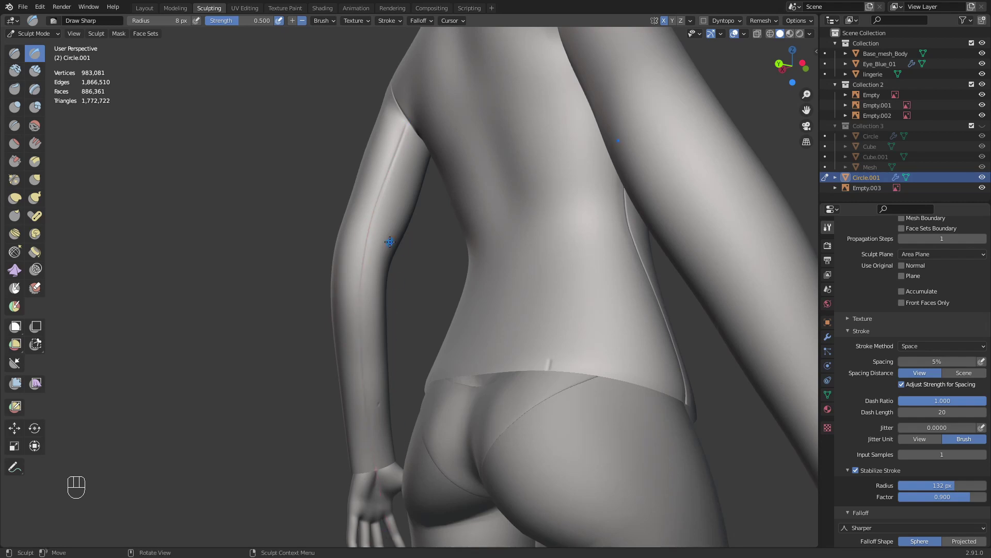
- Tighten the inner sleeve seam with the Pinch/Magnify brush at a 16 px radius
key(p)
key(f)
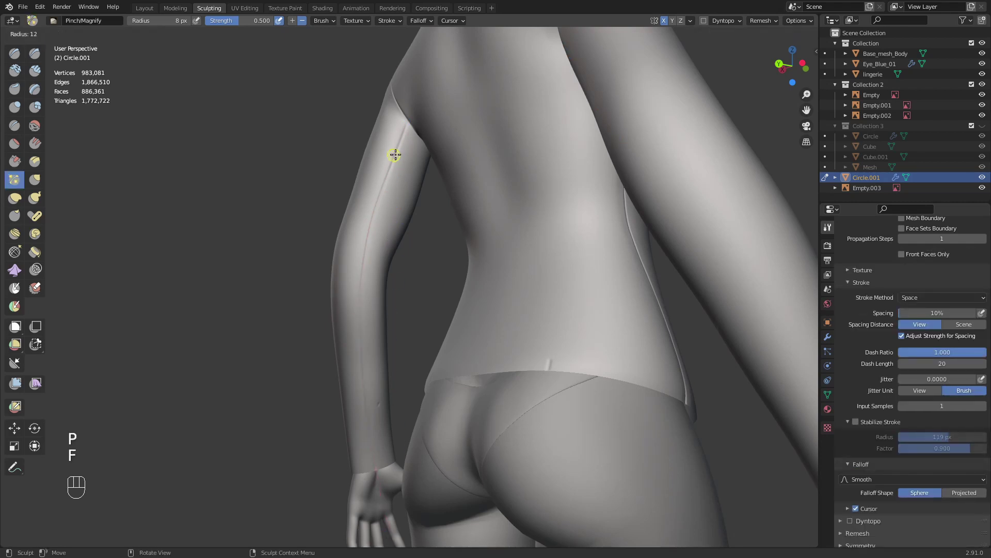
click(404, 125)
drag(380, 186, 394, 157)
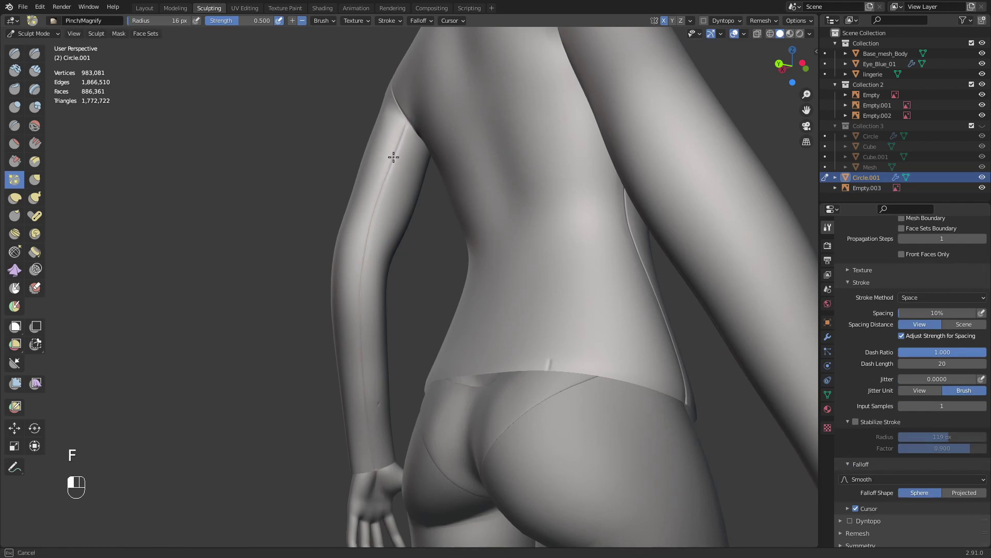
drag(375, 207, 366, 208)
mouse_move(366, 209)
mouse_down()
mouse_move(356, 297)
mouse_move(370, 435)
mouse_move(382, 417)
mouse_up()
- Smooth away the small stray mark and the surface along the back hem, enlarging the brush to about 64 px
shift+drag(544, 364, 546, 365)
middle_drag(488, 363, 549, 373)
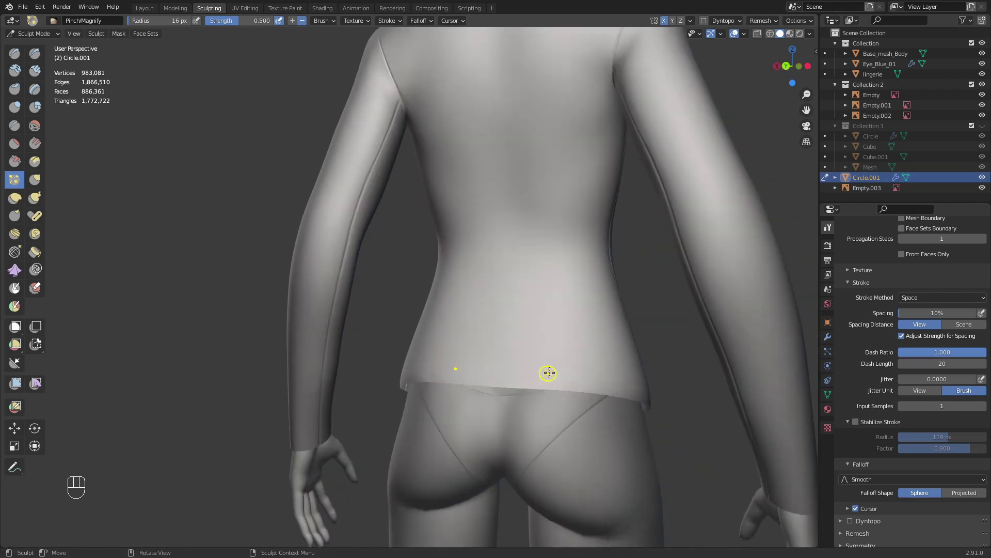
key(f)
click(574, 377)
shift+drag(571, 377, 450, 367)
middle_drag(449, 367, 500, 361)
- Switch to the Draw Sharp brush and set its radius to 33 px for detailing the front base of the collar
mouse_move(500, 351)
ctrl+middle_down()
mouse_move(493, 374)
mouse_move(587, 359)
mouse_move(583, 413)
ctrl+middle_up()
mouse_move(584, 413)
middle_down()
mouse_move(409, 377)
mouse_move(482, 422)
mouse_move(593, 357)
mouse_move(573, 398)
middle_up()
middle_drag(532, 398, 590, 335)
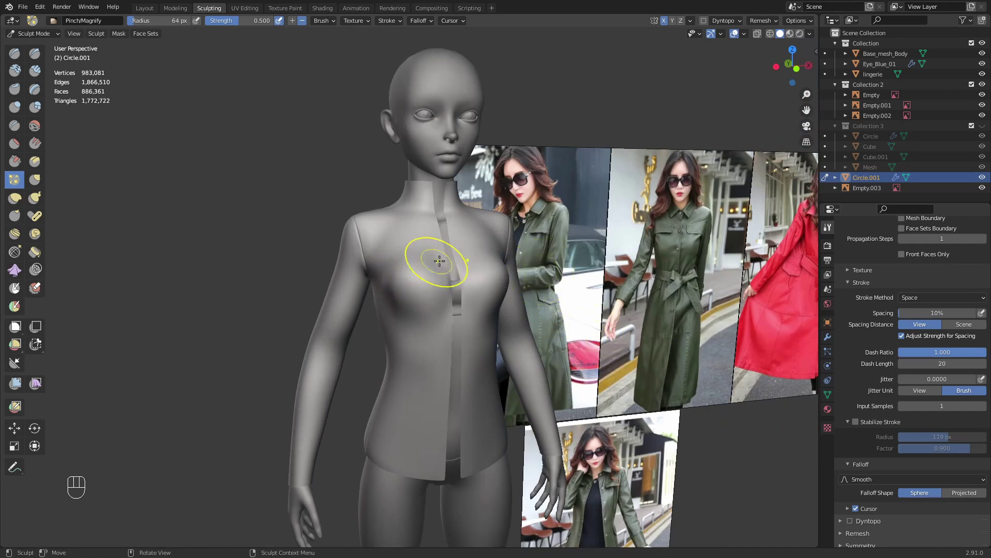
shift+middle_drag(491, 168, 495, 236)
key(q)
click(494, 275)
ctrl+middle_drag(495, 276, 488, 251)
mouse_move(488, 252)
middle_down()
mouse_move(506, 263)
mouse_move(488, 254)
middle_up()
key(f)
click(496, 262)
mouse_move(489, 254)
shift+middle_down()
mouse_move(495, 320)
mouse_move(455, 310)
shift+middle_up()
scroll(488, 311, up, 2)
key(f)
click(476, 304)
key(f)
click(446, 314)
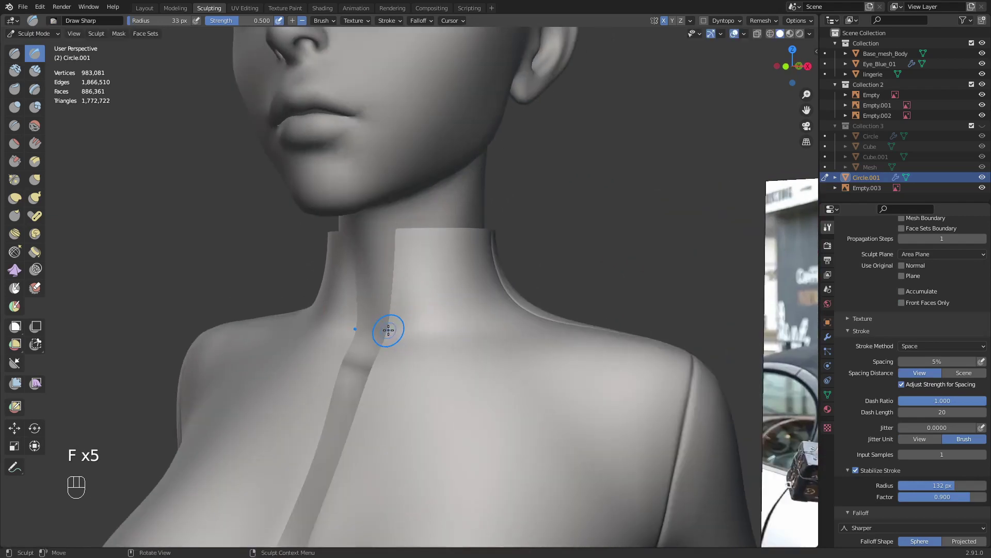
drag(389, 329, 421, 329)
drag(482, 324, 515, 319)
middle_drag(515, 319, 426, 340)
key(f)
click(446, 336)
key(ctrl+z)
- Reduce the Draw Sharp brush radius to 14 px for the seam at the collar base
key(f)
click(417, 336)
key(f)
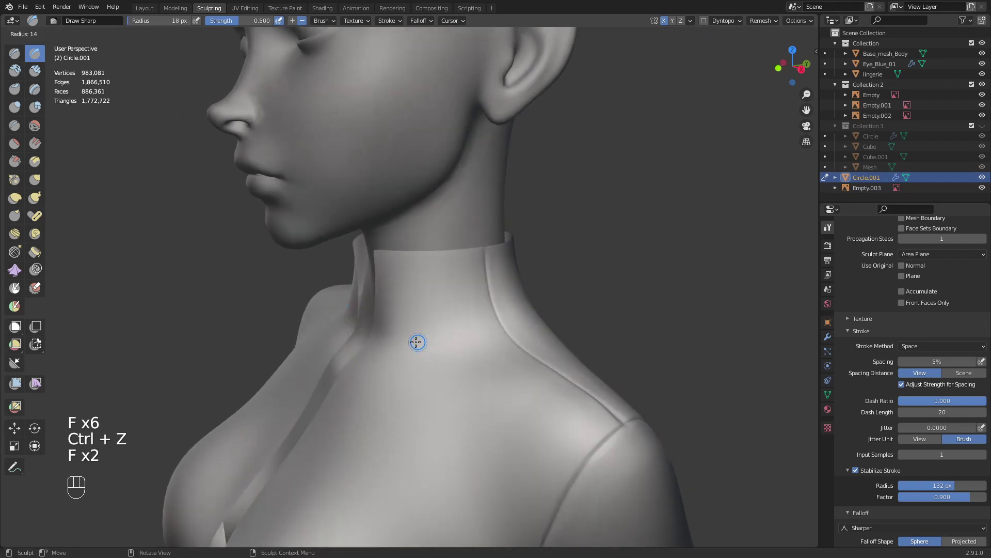
click(423, 341)
- Try carving the collar-base seam from the front of the neck around to the back, undoing the strokes
drag(367, 336, 398, 341)
drag(467, 344, 559, 317)
middle_drag(527, 329, 419, 334)
key(ctrl+z)
shift+middle_drag(363, 310, 434, 320)
drag(441, 314, 442, 314)
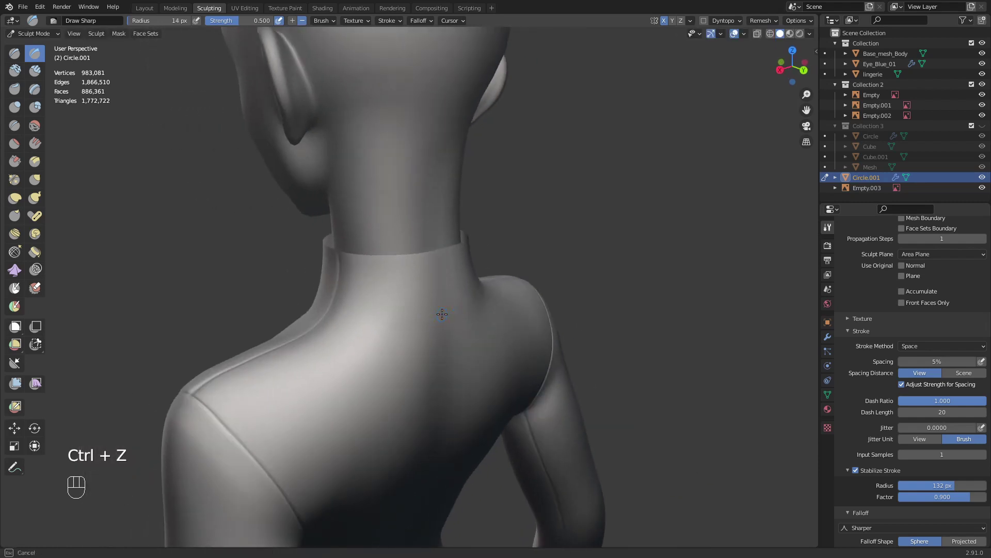
drag(368, 321, 382, 320)
key(ctrl+z)
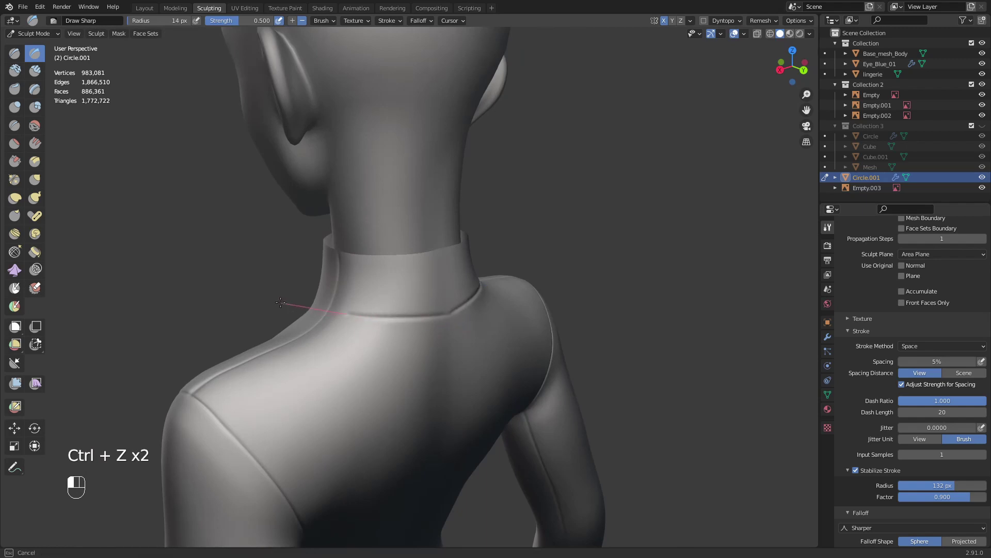
- Carve a seam around the whole collar base with Draw Sharp at 14 px, going over the front and back
drag(281, 302, 276, 292)
mouse_move(294, 303)
middle_down()
mouse_move(363, 312)
mouse_move(438, 303)
middle_up()
drag(411, 300, 431, 302)
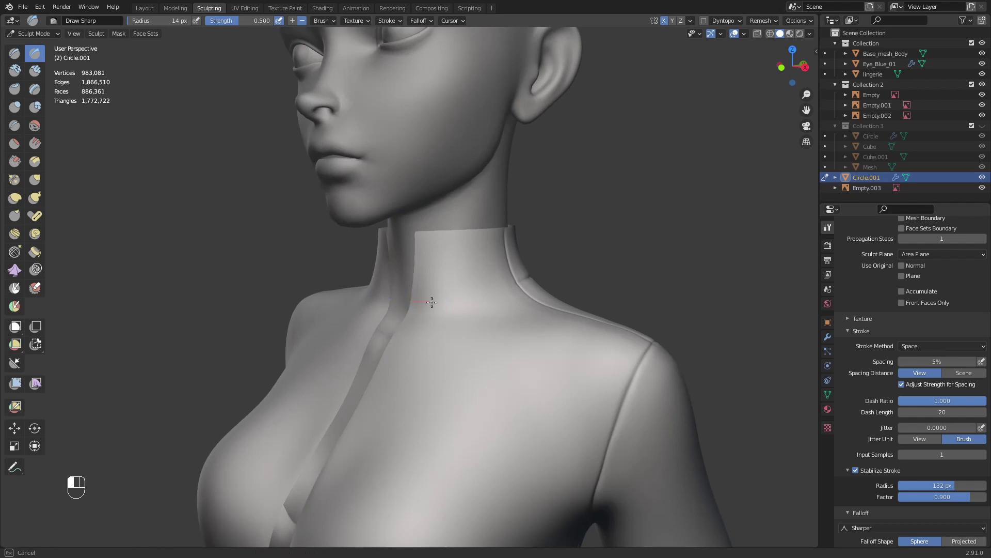
drag(589, 251, 589, 251)
mouse_move(589, 250)
middle_down()
mouse_move(450, 299)
mouse_move(463, 304)
middle_up()
drag(472, 303, 416, 312)
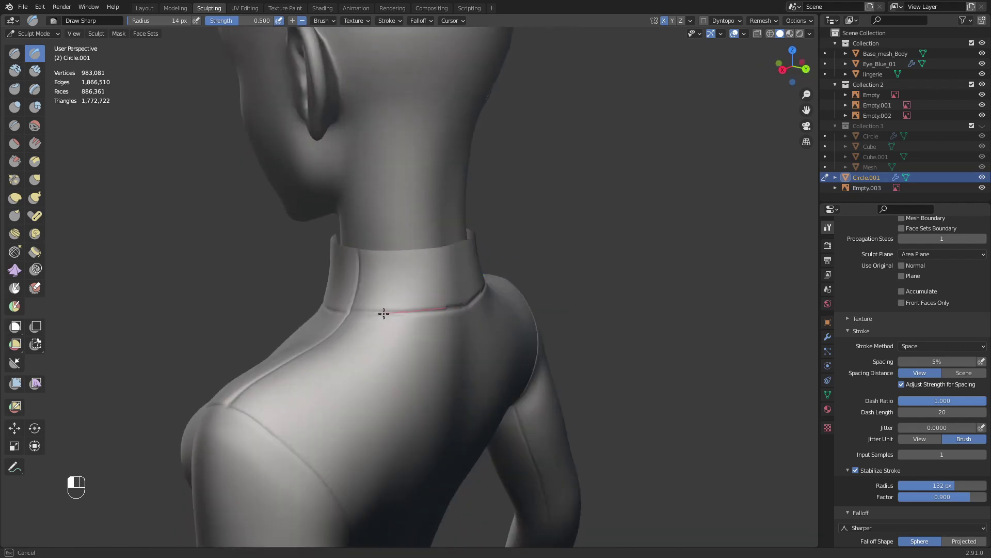
drag(299, 310, 284, 289)
mouse_move(284, 289)
middle_down()
mouse_move(444, 310)
mouse_move(476, 303)
mouse_move(471, 315)
middle_up()
- Tighten the collar-base seam at the front and back with the Pinch/Magnify brush at a 28 px radius
key(p)
key(f)
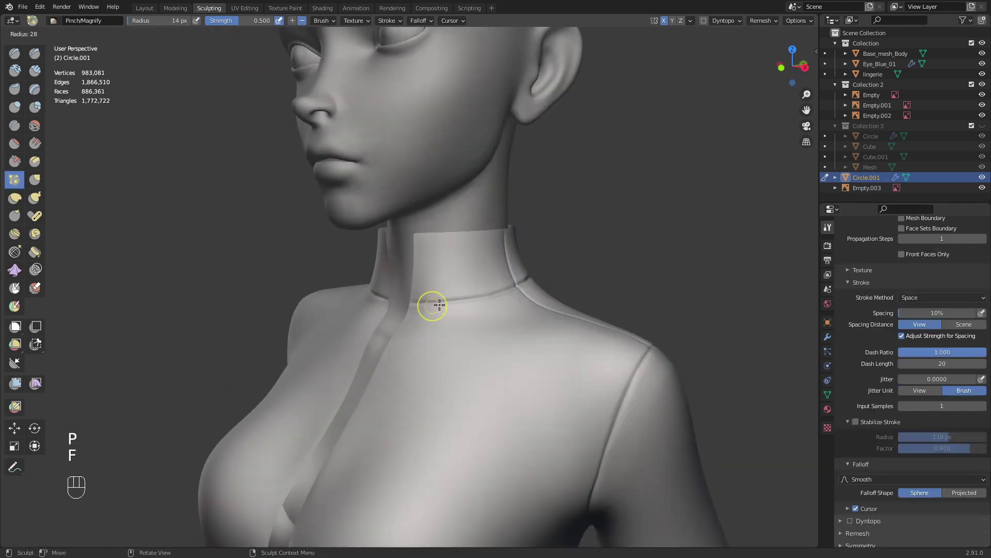
click(446, 305)
drag(436, 301, 428, 301)
middle_drag(509, 296, 321, 305)
drag(333, 306, 345, 307)
mouse_move(345, 308)
middle_down()
mouse_move(321, 312)
mouse_move(354, 328)
mouse_move(389, 296)
mouse_move(380, 284)
middle_up()
- Straighten the collar-base seam at the back of the neck using the Grab brush at about 124 px
key(g)
key(f)
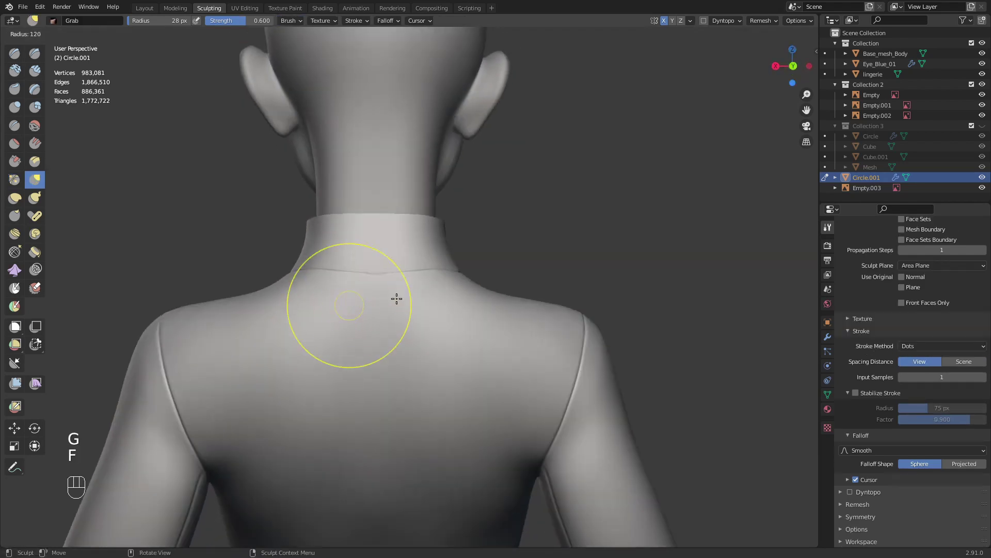
click(398, 299)
key(f)
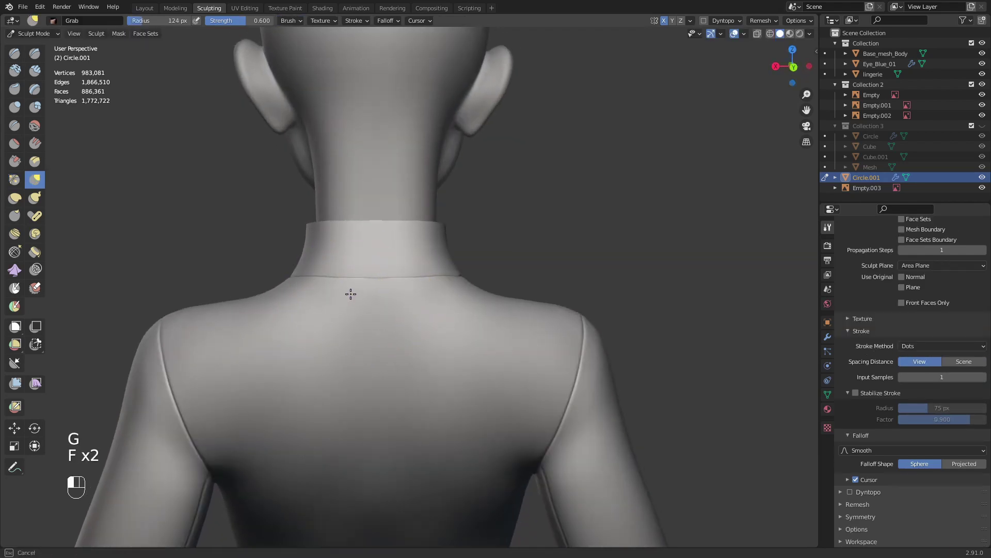
mouse_move(332, 293)
middle_down()
mouse_move(540, 313)
mouse_move(467, 329)
mouse_move(455, 343)
mouse_move(471, 352)
mouse_move(477, 322)
mouse_move(529, 339)
mouse_move(509, 356)
middle_up()
key(f)
key(f)
key(f)
- Sharpen the collar-base seam along the side of the neck with Pinch/Magnify at a 35 px radius
key(p)
key(f)
click(457, 319)
scroll(486, 318, up, 1)
key(f)
click(486, 360)
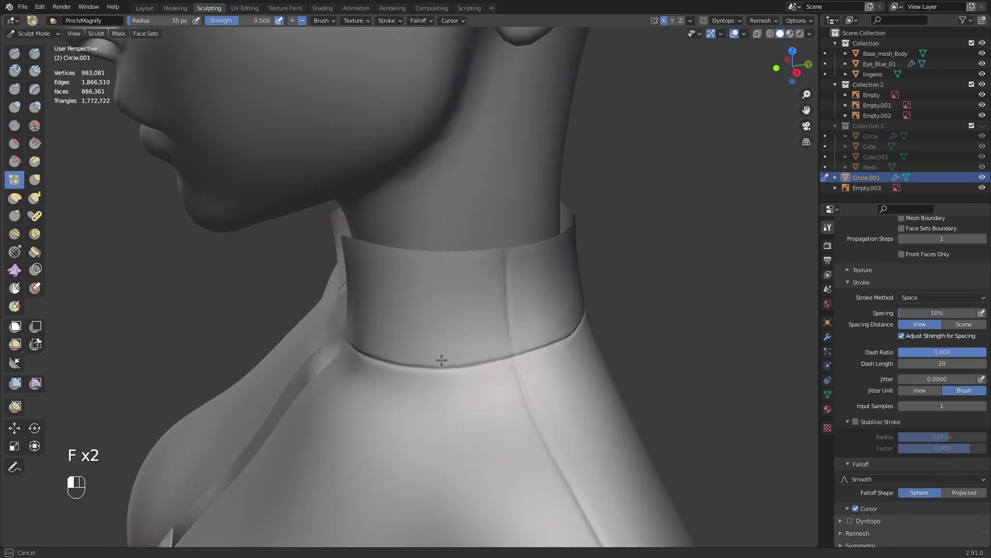
middle_drag(442, 360, 466, 338)
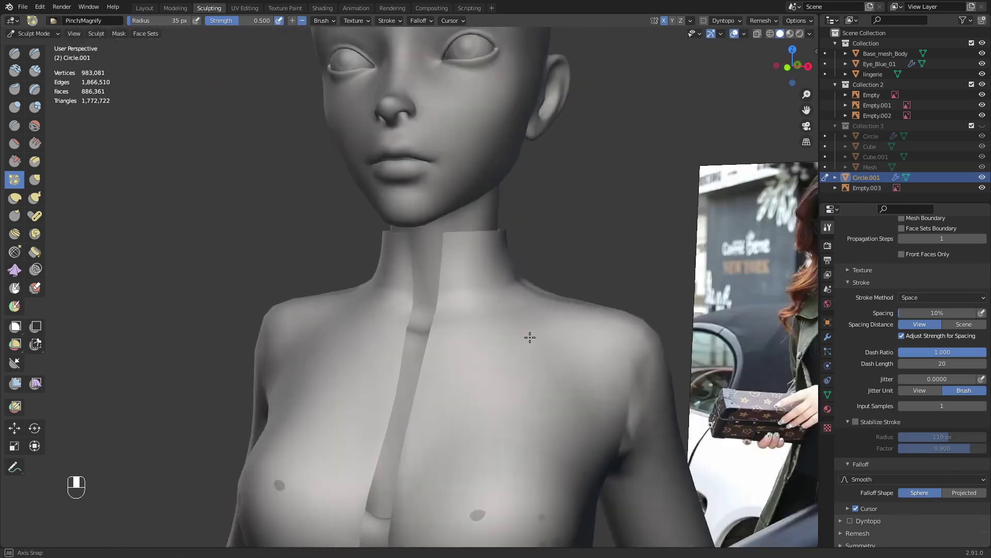
- Switch to the Grab brush and pull the jacket in around the side of the collar base
key(g)
key(f)
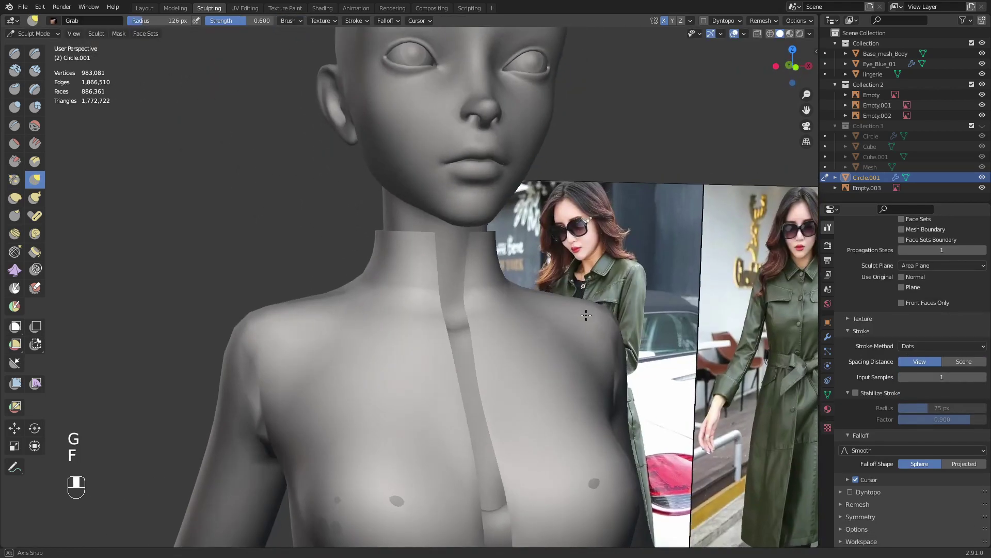
click(548, 298)
ctrl+middle_drag(548, 297, 513, 360)
key(g)
key(f)
click(531, 378)
drag(501, 406, 486, 402)
mouse_move(487, 405)
middle_down()
mouse_move(492, 427)
mouse_move(492, 395)
middle_up()
- Enlarge the Grab brush to 204 px and reshape the shoulder surface just below the collar from above
key(f)
click(470, 430)
drag(516, 417, 494, 417)
mouse_move(491, 419)
middle_down()
mouse_move(511, 429)
mouse_move(500, 431)
middle_up()
key(f)
click(517, 431)
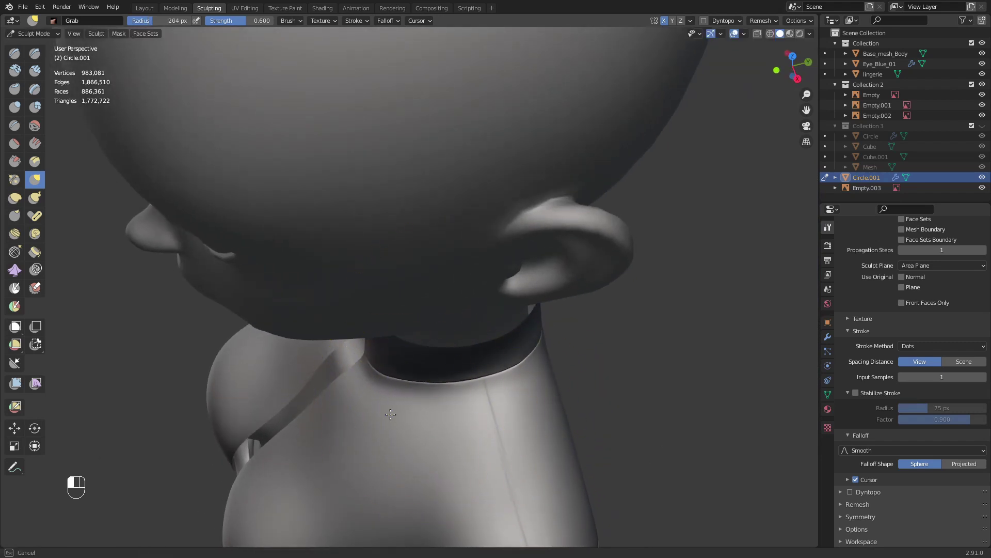
mouse_move(482, 419)
middle_down()
mouse_move(451, 433)
mouse_move(446, 419)
middle_up()
drag(469, 413, 467, 411)
mouse_move(467, 411)
middle_down()
mouse_move(449, 380)
mouse_move(509, 396)
middle_up()
- Pull the jacket surface toward the neck behind the collar-base seam with a large Grab brush
key(f)
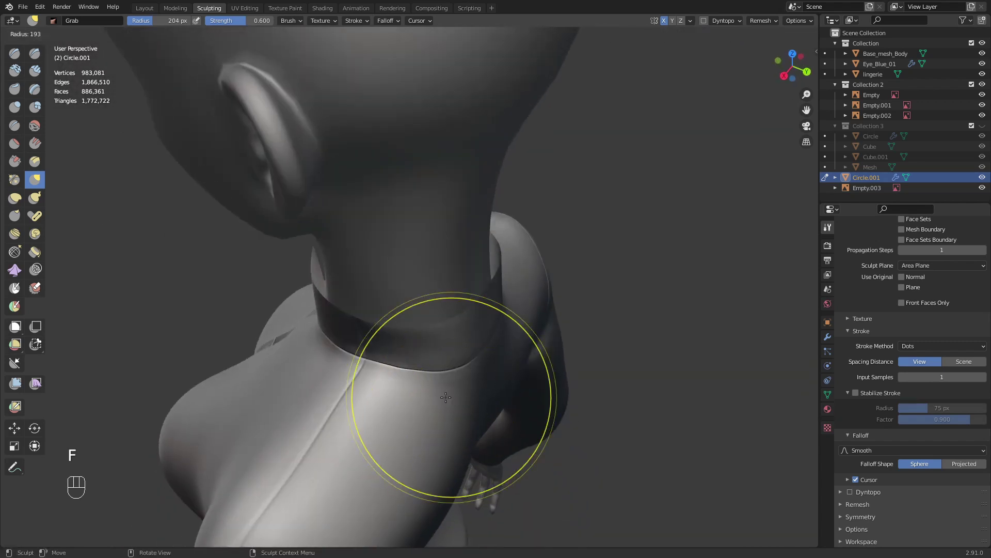
click(547, 396)
drag(482, 400, 476, 395)
middle_drag(476, 395, 410, 334)
key(f)
click(385, 287)
mouse_move(385, 288)
middle_down()
mouse_move(344, 292)
mouse_move(474, 306)
mouse_move(626, 294)
middle_up()
- Set the Grab radius to 212 px and adjust the upper back just below the collar in side profile
key(f)
click(331, 285)
key(f)
click(474, 306)
key(f)
click(634, 293)
drag(535, 285, 531, 285)
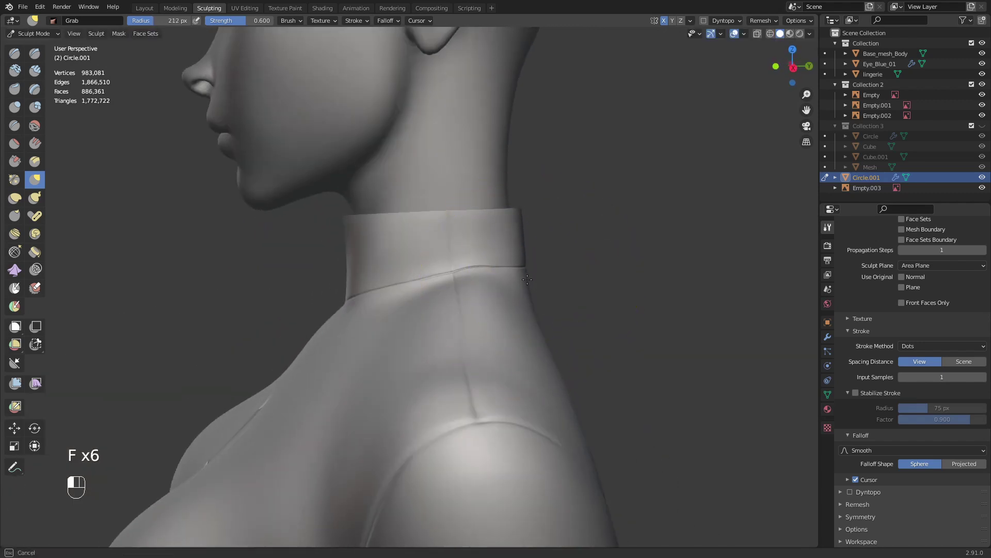
mouse_move(532, 288)
middle_down()
mouse_move(505, 314)
mouse_move(463, 316)
mouse_move(450, 295)
mouse_move(486, 289)
middle_up()
- Refine the transition between collar and shoulder with Grab, reducing the brush radius to 118 px
key(f)
click(485, 314)
key(f)
click(450, 295)
key(f)
click(405, 285)
key(f)
mouse_move(405, 285)
middle_down()
mouse_move(480, 305)
mouse_move(420, 289)
mouse_move(360, 299)
middle_up()
click(449, 301)
key(f)
click(480, 280)
middle_drag(434, 214, 530, 270)
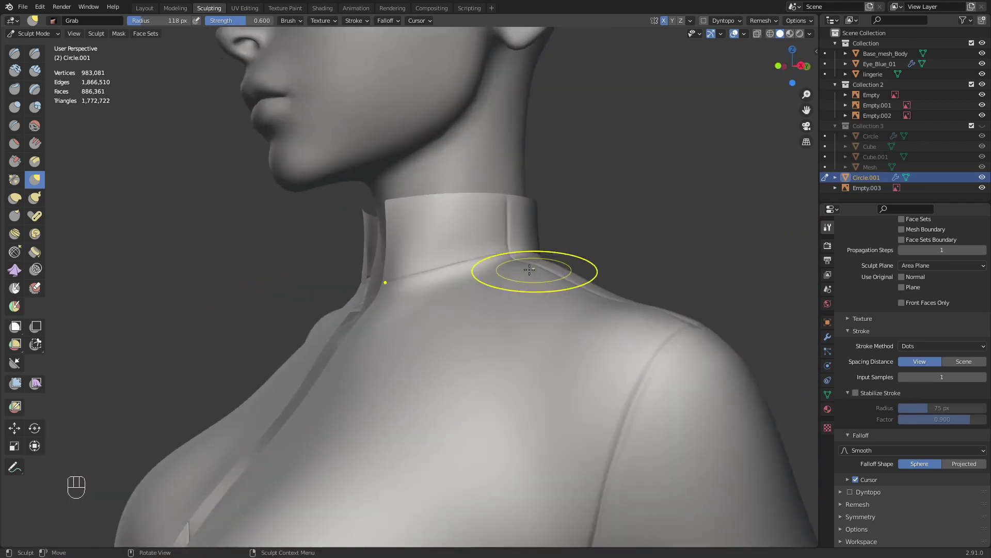
- Even out the collar-base seam along the side of the neck with Grab at about 146 px
middle_drag(398, 284, 461, 283)
key(f)
click(467, 283)
drag(466, 283, 456, 279)
mouse_move(456, 280)
middle_down()
mouse_move(387, 293)
mouse_move(420, 288)
middle_up()
key(f)
click(438, 293)
key(f)
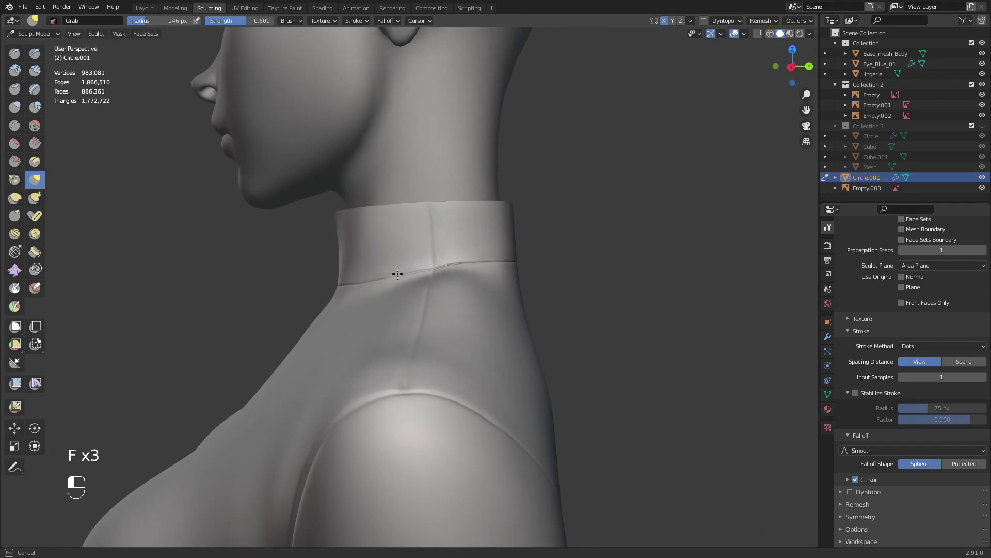
key(f)
middle_drag(499, 253, 471, 273)
click(442, 270)
- Adjust the front end of the collar-base seam beside the jacket opening with Grab at 145 px
key(f)
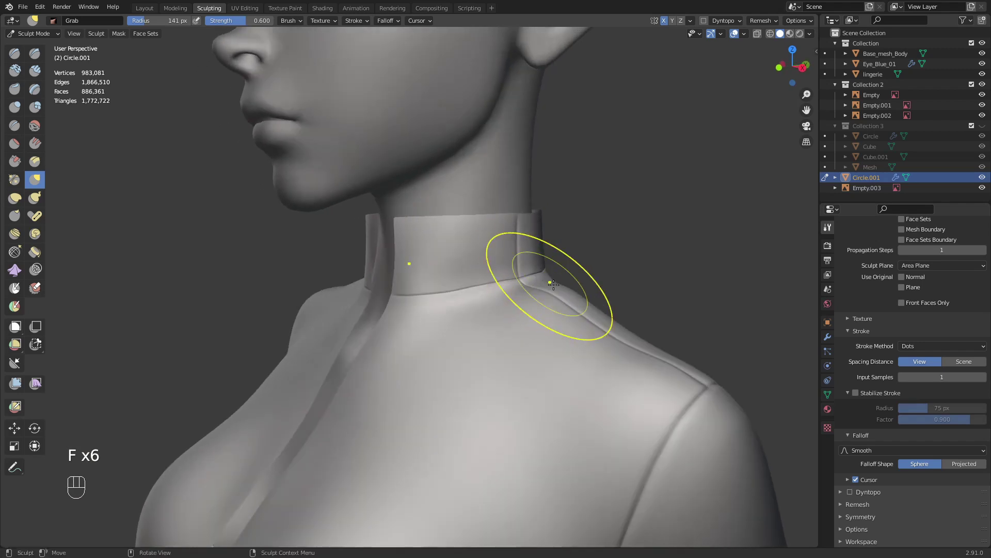
key(f)
middle_drag(553, 284, 531, 280)
key(f)
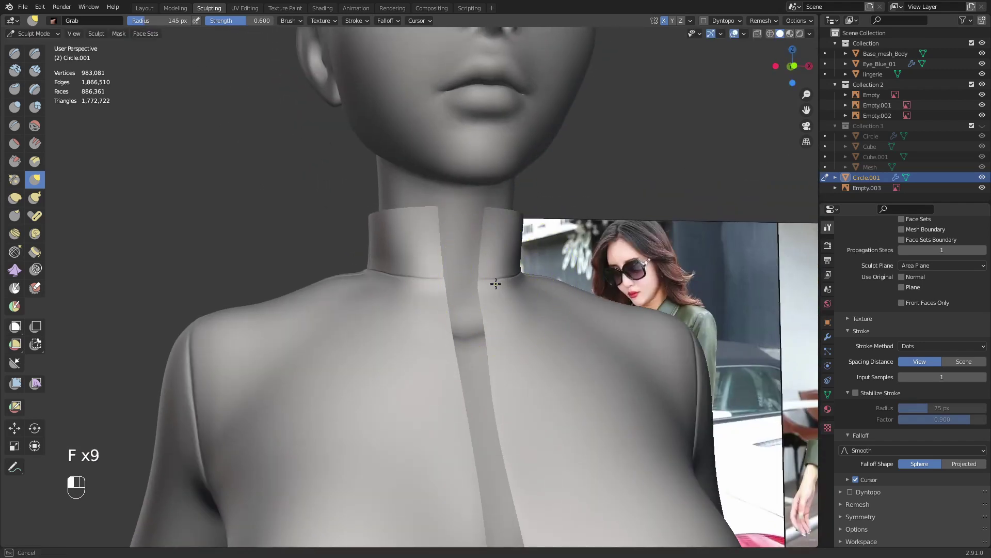
drag(496, 283, 491, 283)
mouse_move(491, 284)
middle_down()
mouse_move(478, 283)
mouse_move(480, 308)
middle_up()
key(f)
click(478, 283)
- Reshape the shoulder line beside the collar from front and back with Grab, raising the radius to 159 px
key(f)
click(573, 291)
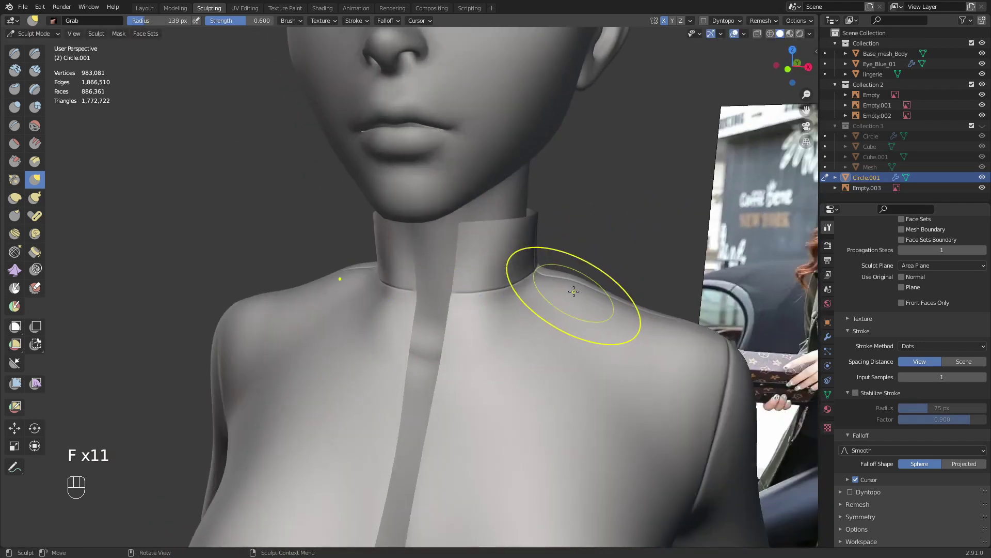
click(574, 292)
middle_drag(580, 288, 334, 281)
key(f)
key(f)
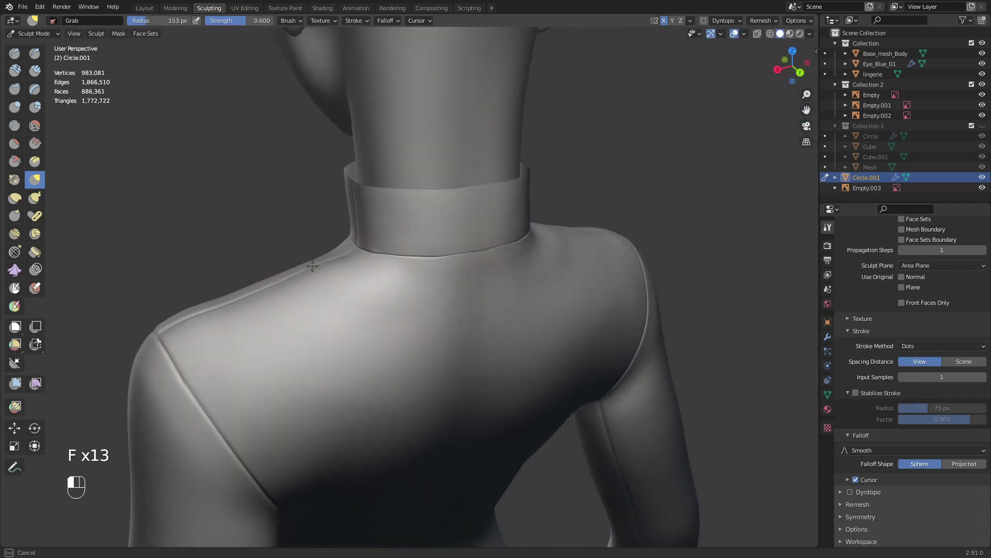
drag(312, 266, 315, 263)
mouse_move(315, 262)
middle_down()
mouse_move(396, 257)
mouse_move(405, 246)
mouse_move(351, 239)
mouse_move(361, 320)
middle_up()
key(f)
click(398, 235)
key(f)
click(353, 236)
middle_drag(361, 320, 553, 310)
- Examine the jacket's front and overall shape against the green coat reference photos
ctrl+middle_drag(552, 310, 526, 396)
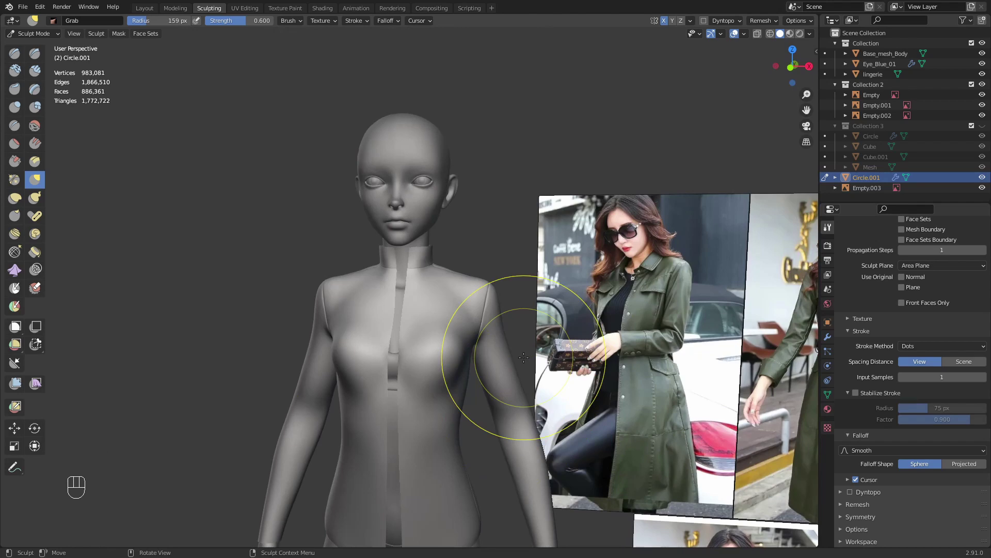
middle_drag(442, 67, 514, 177)
middle_drag(513, 232, 400, 256)
key(q)
middle_drag(405, 202, 495, 232)
mouse_move(507, 311)
middle_down()
mouse_move(521, 285)
mouse_move(516, 293)
middle_up()
shift+middle_drag(588, 382, 490, 289)
key(q)
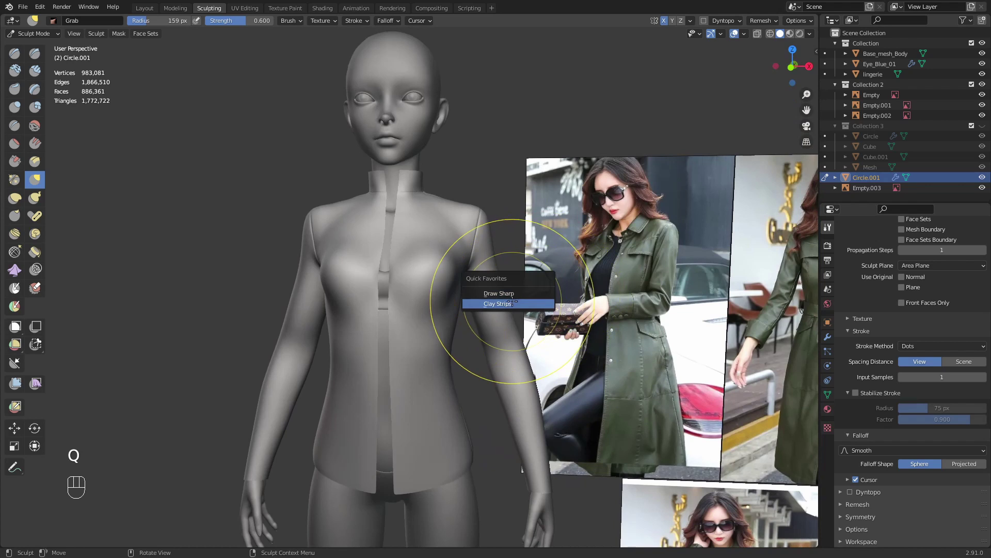
- Select the Clay Strips brush and set its radius to 80 px
key(q)
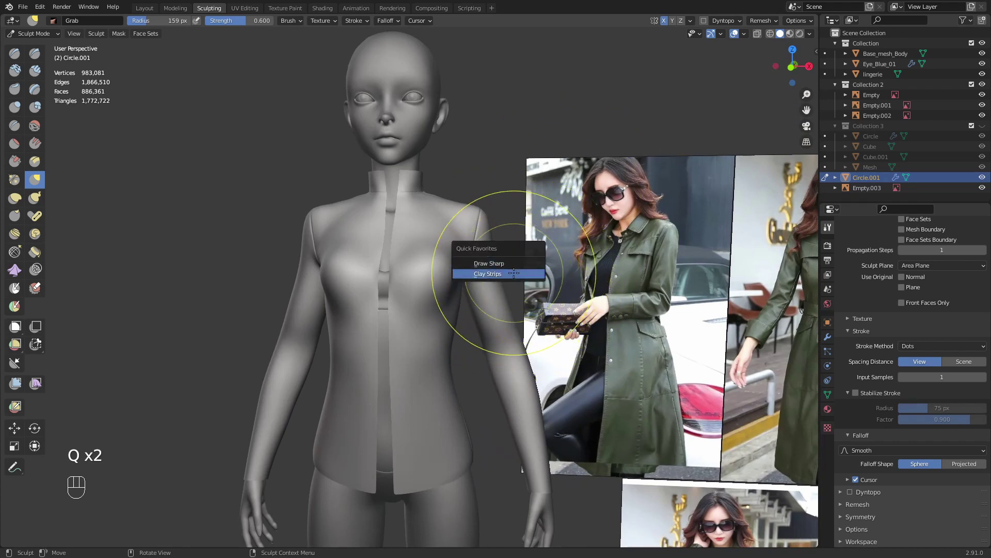
click(498, 274)
key(f)
click(491, 258)
shift+middle_drag(491, 258, 531, 278)
key(f)
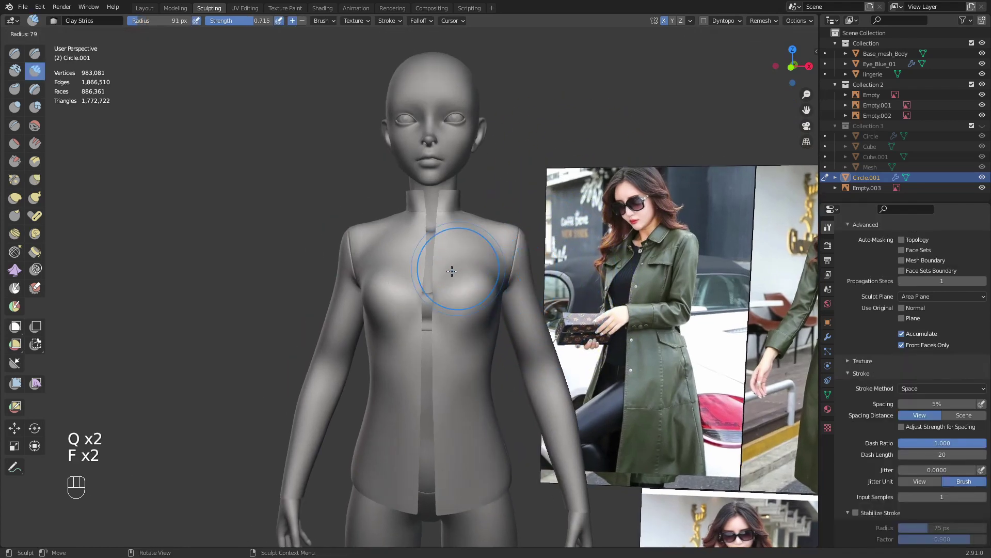
click(447, 269)
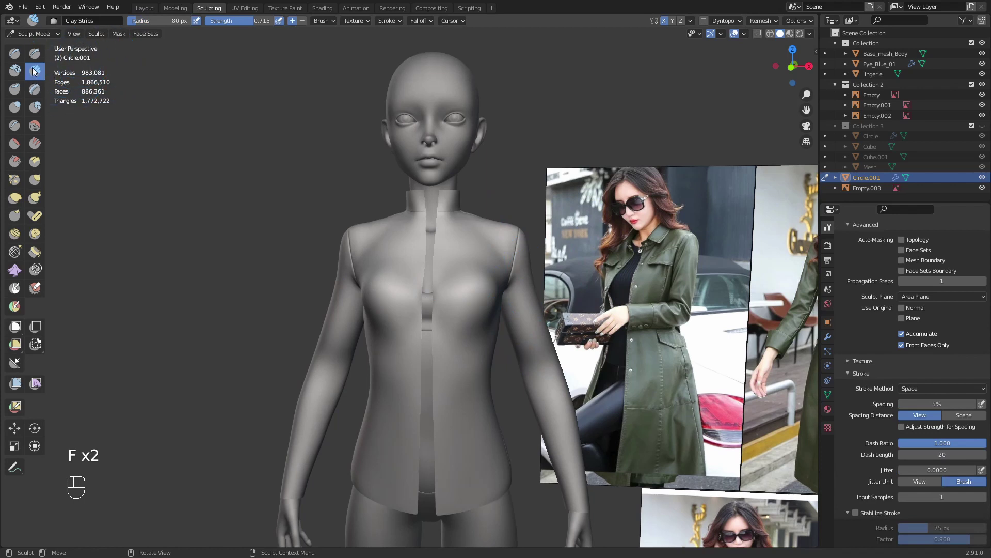
- Switch to the basic Draw brush and set its radius to 60 px
key(x)
click(13, 56)
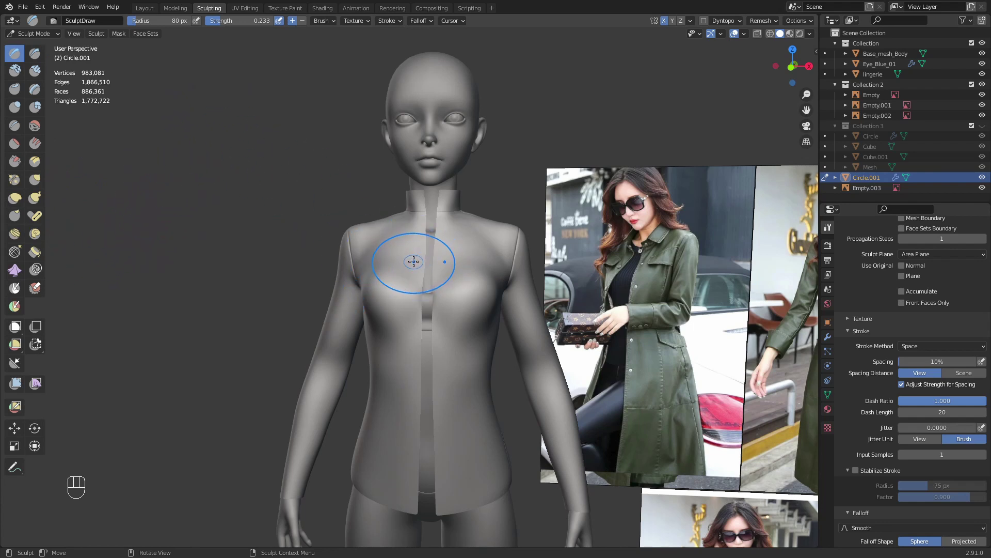
key(f)
click(404, 261)
shift+middle_drag(405, 261, 380, 246)
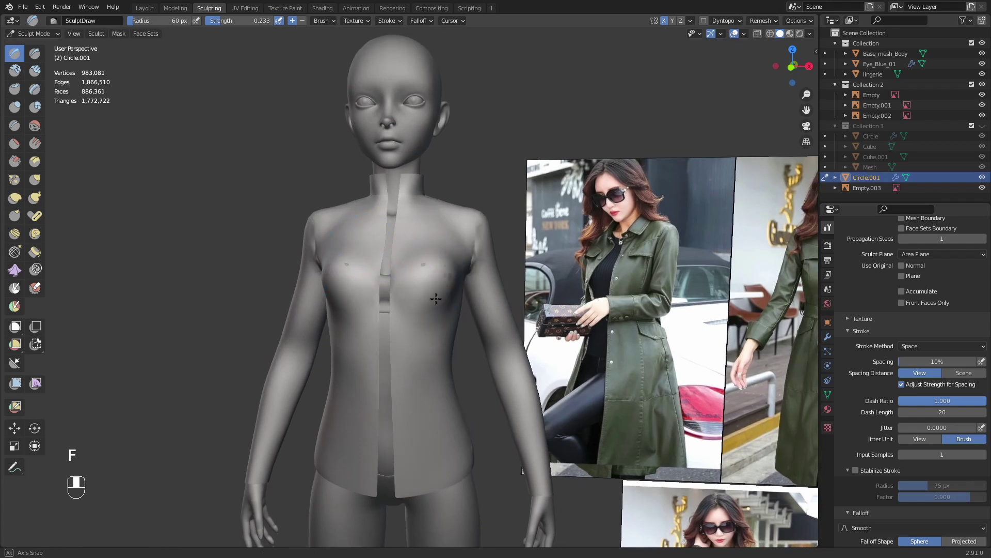
mouse_move(480, 232)
middle_down()
mouse_move(425, 299)
mouse_move(462, 275)
mouse_move(435, 257)
mouse_move(483, 252)
mouse_move(429, 248)
mouse_move(400, 277)
mouse_move(413, 269)
mouse_move(431, 277)
mouse_move(429, 337)
mouse_move(376, 354)
mouse_move(404, 313)
middle_up()
- Select Clay Strips and reduce its radius to 32 px
key(q)
click(450, 237)
key(f)
click(462, 253)
scroll(429, 248, down, 3)
key(f)
click(427, 272)
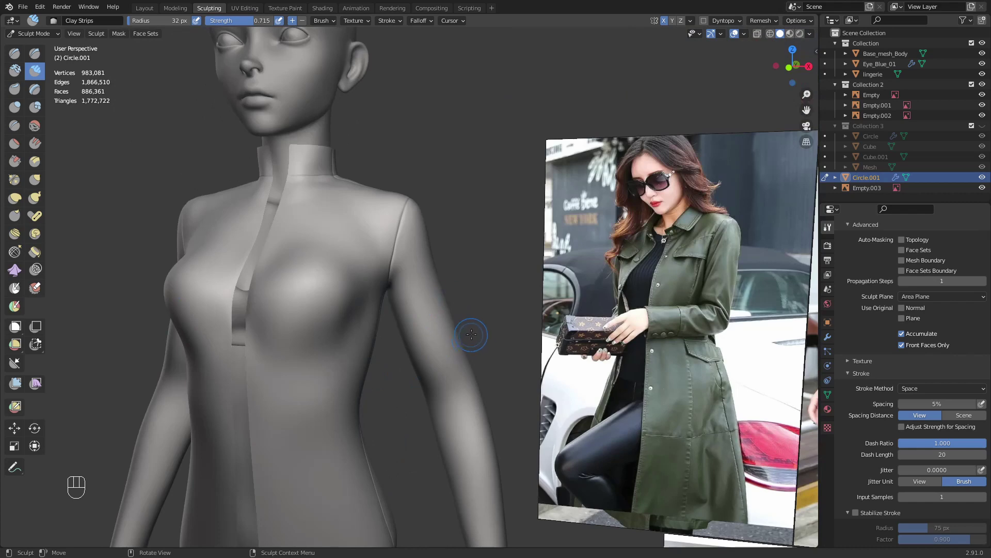
- Add a second annotation layer and set its colour to magenta
shift+middle_drag(471, 334, 482, 321)
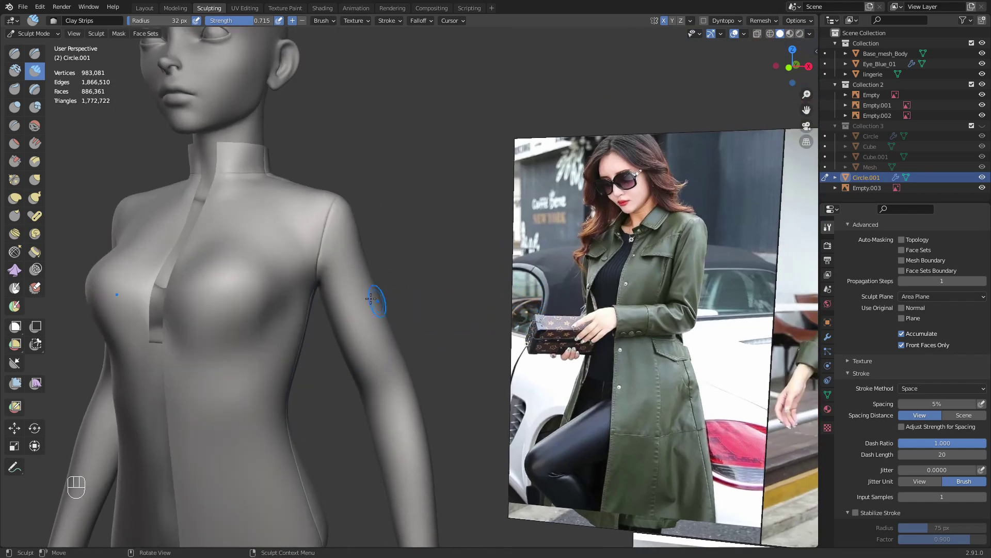
key(KP_1)
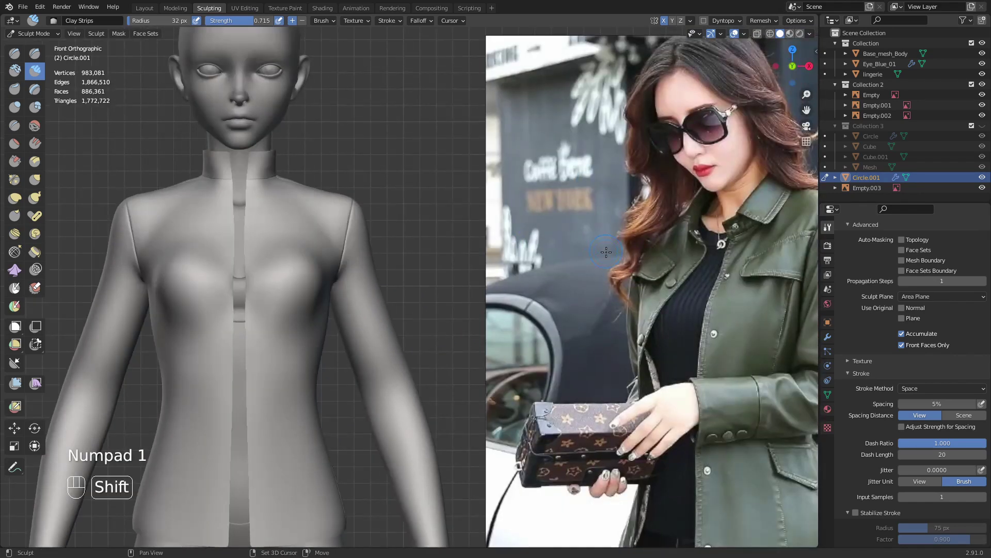
shift+middle_drag(606, 252, 440, 235)
shift+middle_drag(617, 359, 615, 378)
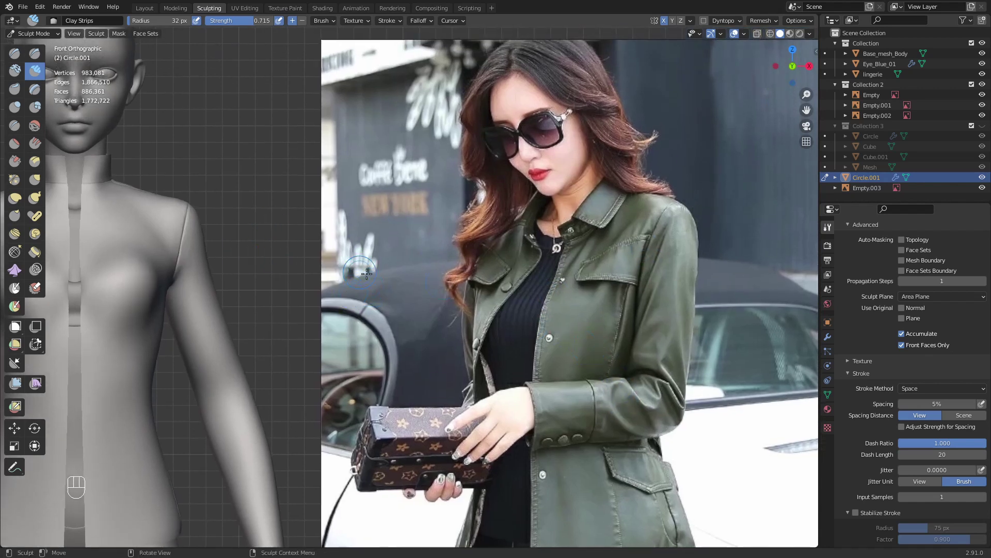
key(n)
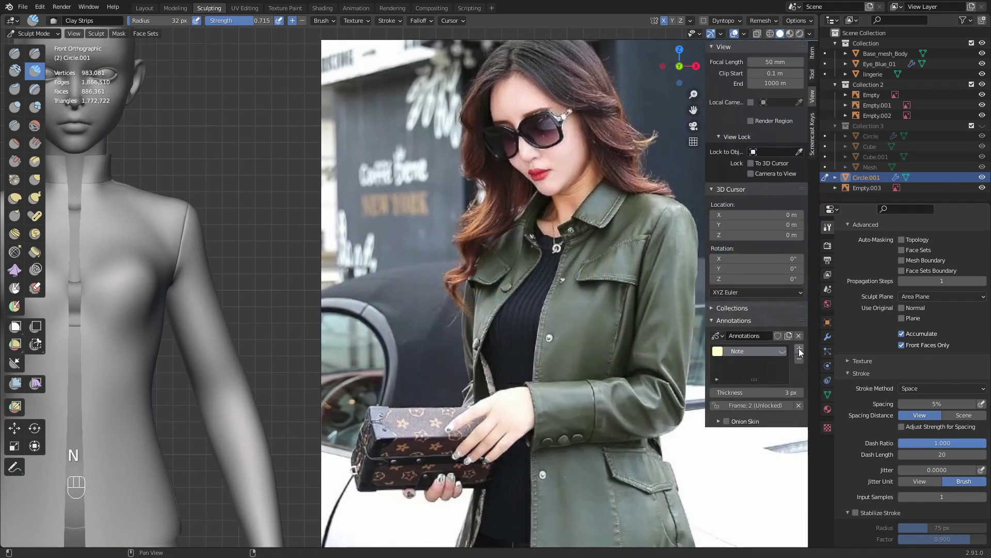
click(799, 348)
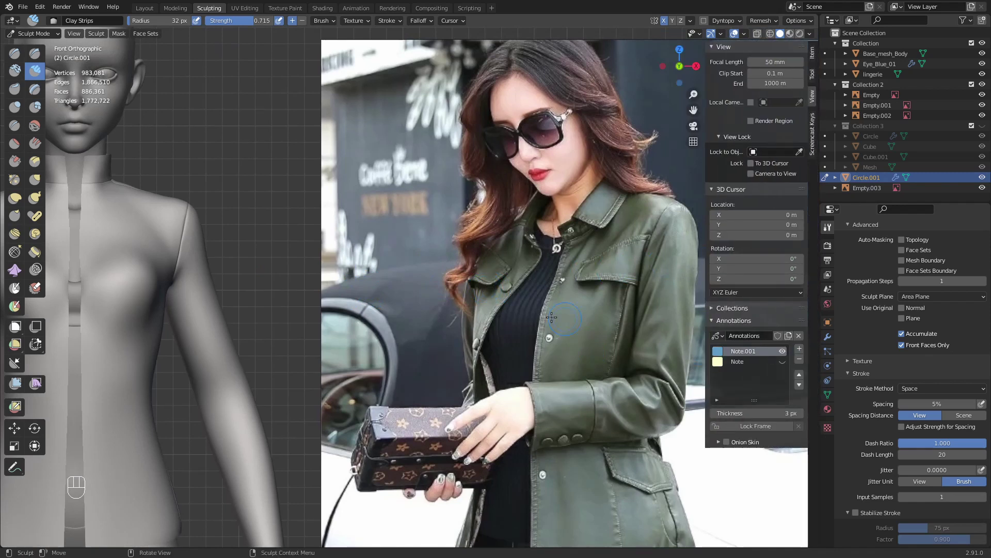
click(717, 351)
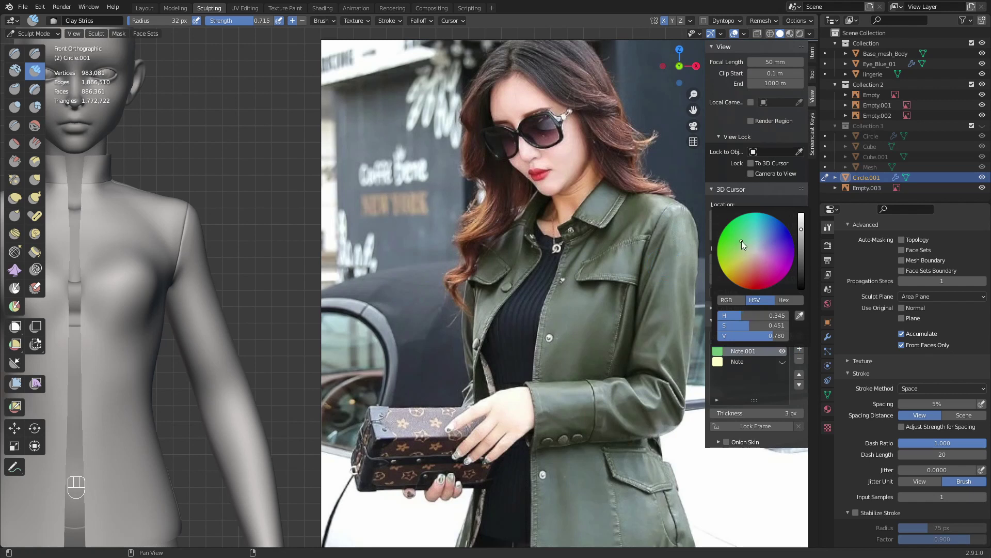
drag(789, 269, 791, 271)
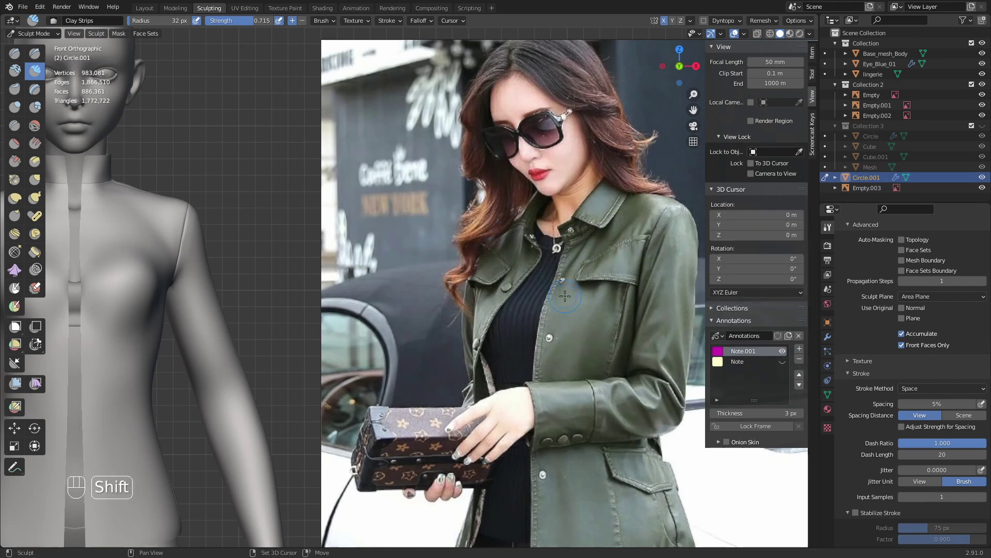
- Annotate the long folds running from the shoulder to the elbow on the upper sleeve in the first coat photo
shift+middle_drag(268, 320, 240, 335)
click(14, 467)
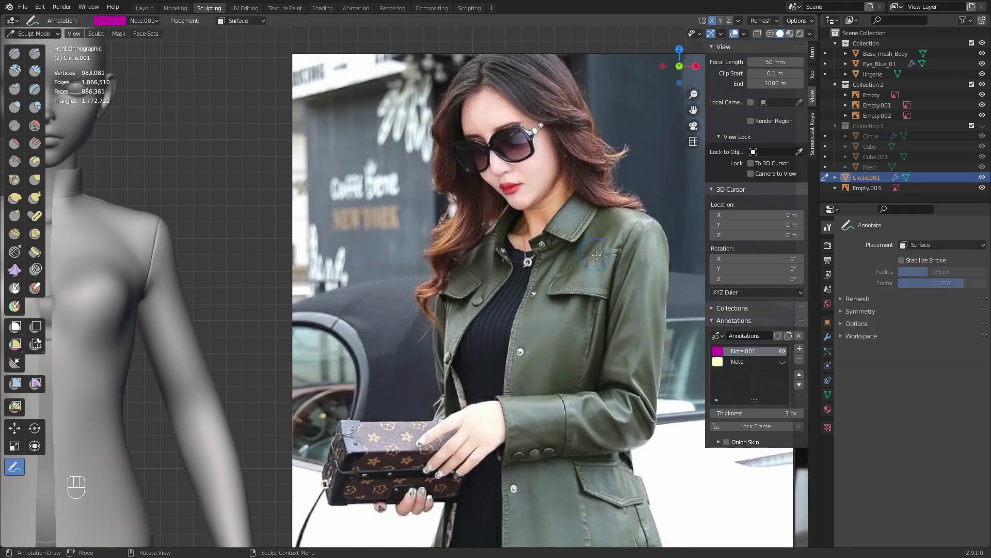
drag(643, 228, 646, 223)
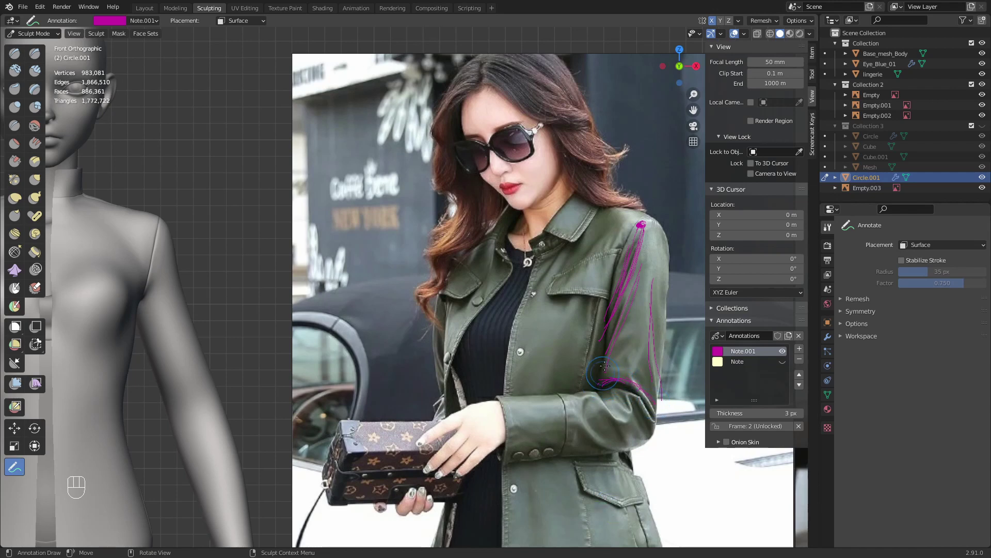
- Return from annotating to the Clay Strips brush at the jacket's upper body
shift+middle_drag(217, 369, 369, 361)
mouse_move(356, 341)
middle_down()
mouse_move(314, 335)
mouse_move(378, 345)
mouse_move(346, 310)
mouse_move(358, 330)
middle_up()
key(q)
click(315, 333)
- Try sculpting upper-sleeve folds with Clay Strips at varying radii, and undo the strokes
key(f)
key(f)
click(343, 255)
mouse_move(339, 270)
middle_down()
mouse_move(343, 248)
mouse_move(332, 261)
middle_up()
key(f)
drag(347, 329, 348, 339)
middle_drag(338, 289, 349, 283)
key(f)
click(352, 282)
mouse_move(346, 251)
mouse_down()
mouse_move(350, 341)
mouse_move(340, 310)
mouse_move(341, 323)
mouse_up()
mouse_move(333, 312)
middle_down()
mouse_move(353, 286)
mouse_move(364, 351)
mouse_move(380, 366)
middle_up()
key(f)
click(351, 287)
key(ctrl+z)
key(ctrl+z)
key(ctrl+z)
key(ctrl+z)
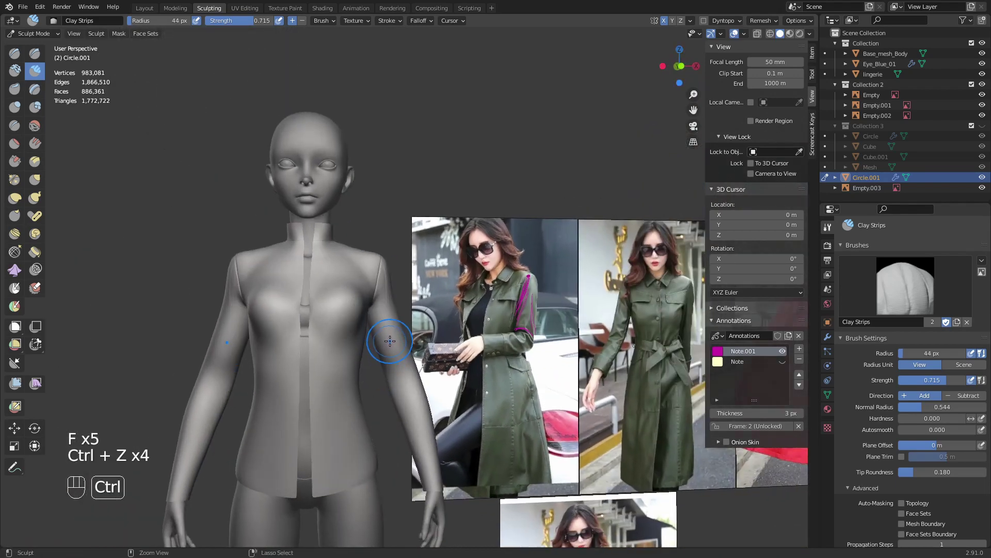
key(ctrl+z)
- Turn off X mirror symmetry and set the Clay Strips radius to 42 px
ctrl+middle_drag(395, 290, 651, 93)
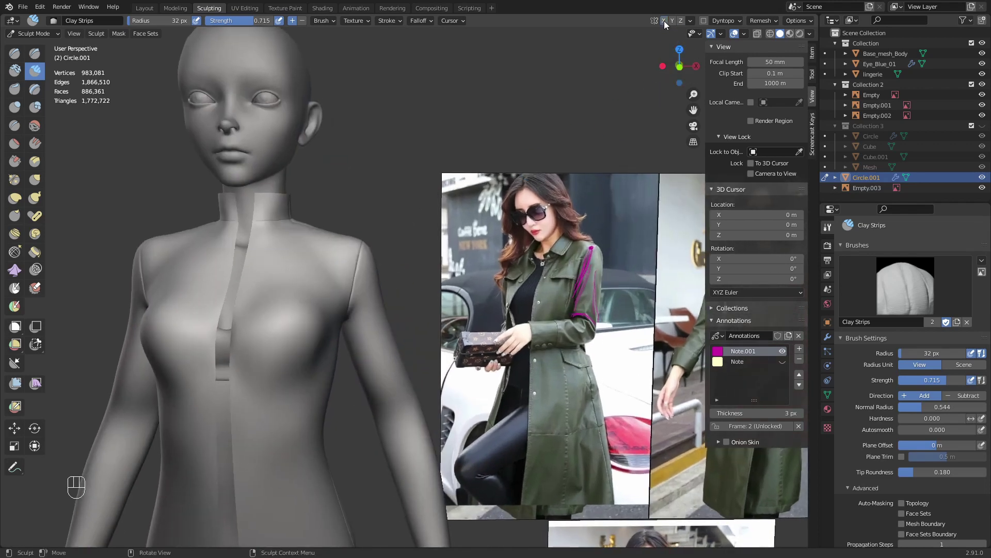
ctrl+middle_drag(522, 172, 544, 113)
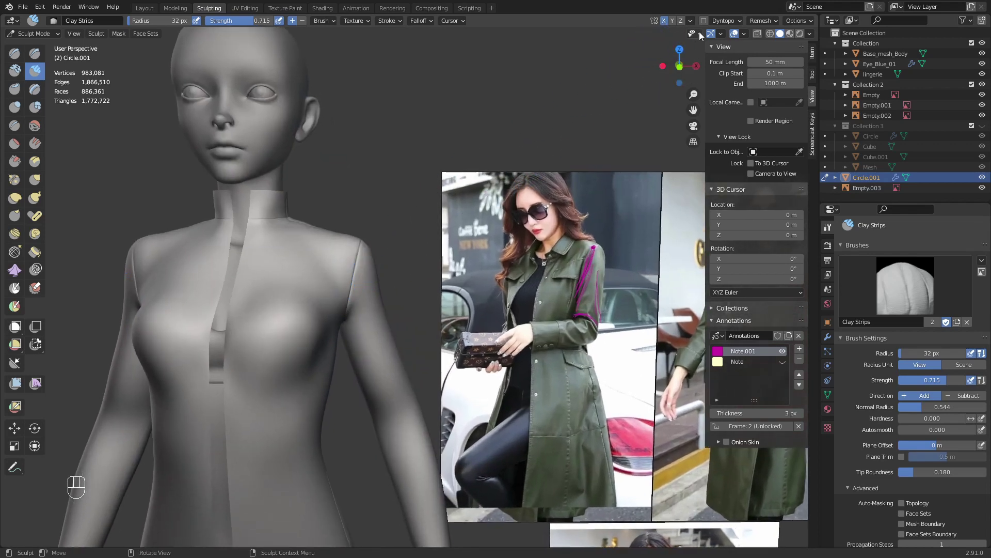
mouse_move(353, 377)
ctrl+middle_down()
mouse_move(367, 271)
mouse_move(377, 288)
mouse_move(416, 284)
ctrl+middle_up()
key(f)
click(373, 271)
shift+middle_drag(416, 284, 467, 270)
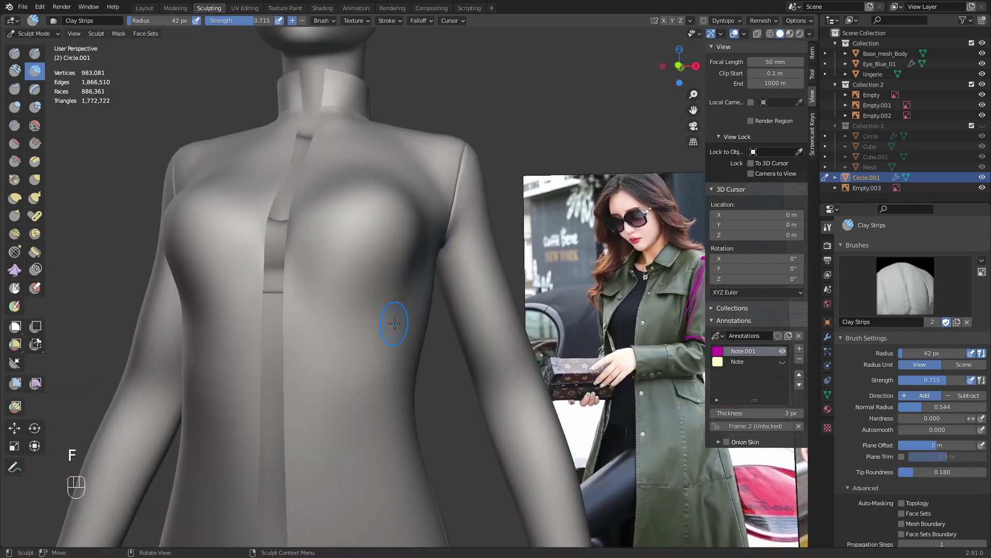
- Select the Grab brush, enlarge its radius to 129 px, and nudge the side of the jacket's waist inward
scroll(395, 323, down, 4)
scroll(413, 351, up, 5)
key(g)
key(f)
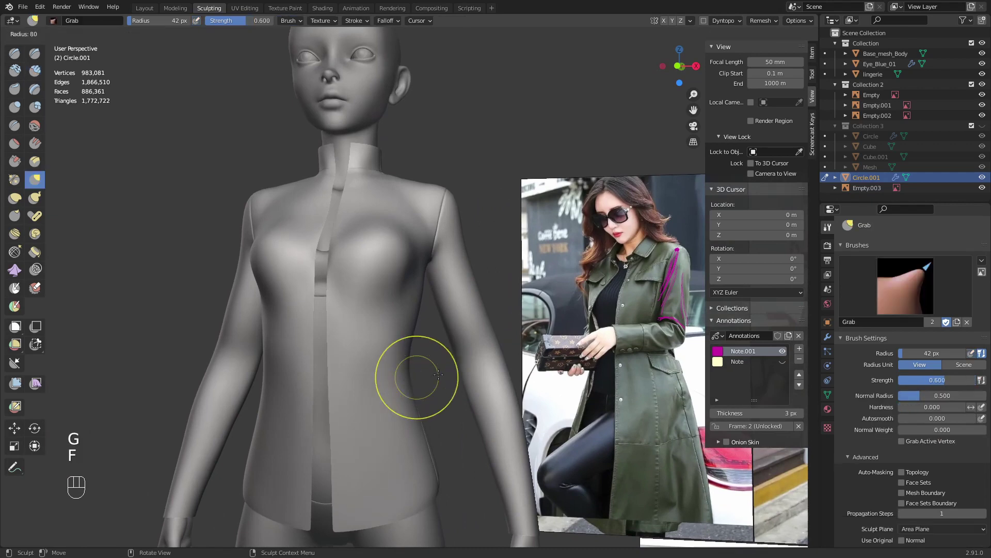
click(440, 375)
key(f)
click(427, 376)
drag(407, 377, 402, 376)
- Refine the waist's side contour from other angles with a slightly adjusted Grab brush radius
middle_drag(414, 374, 403, 373)
key(f)
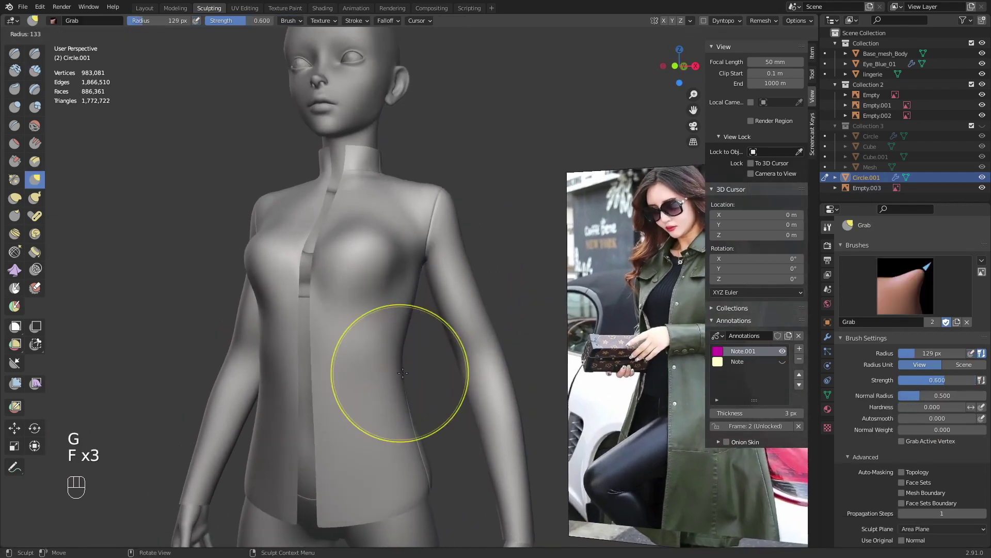
click(405, 372)
drag(401, 374, 404, 373)
shift+middle_drag(405, 373, 451, 361)
middle_drag(323, 372, 349, 361)
drag(361, 355, 356, 354)
- Select Clay Strips, set its radius to 52 px, and sculpt long folds down the upper sleeve from the shoulder
middle_drag(434, 336, 369, 339)
key(q)
click(424, 321)
mouse_move(448, 321)
ctrl+middle_down()
mouse_move(458, 289)
mouse_move(414, 300)
ctrl+middle_up()
key(f)
click(423, 167)
mouse_move(413, 310)
ctrl+middle_down()
mouse_move(427, 274)
mouse_move(417, 248)
mouse_move(434, 227)
ctrl+middle_up()
key(f)
key(f)
key(f)
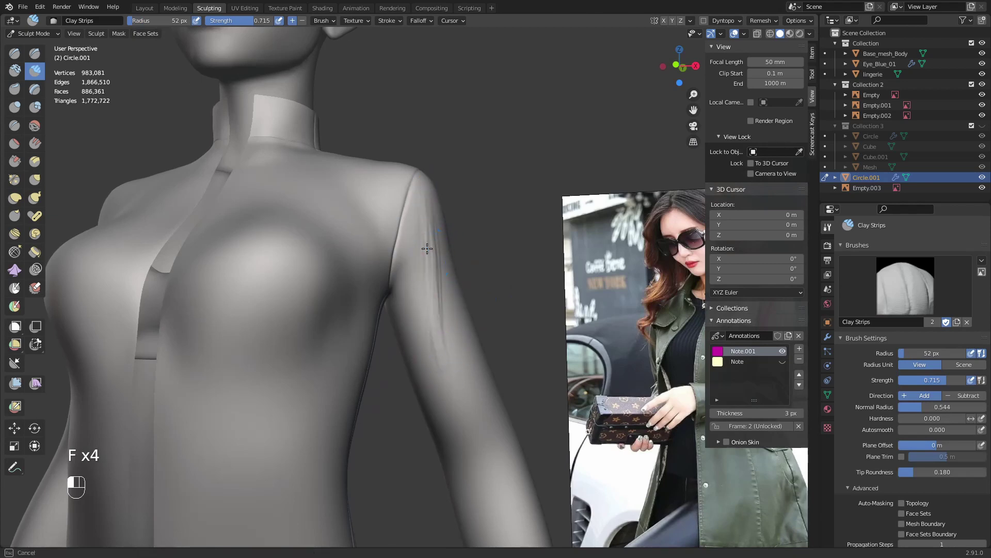
shift+middle_drag(470, 335, 332, 278)
middle_drag(377, 311, 371, 332)
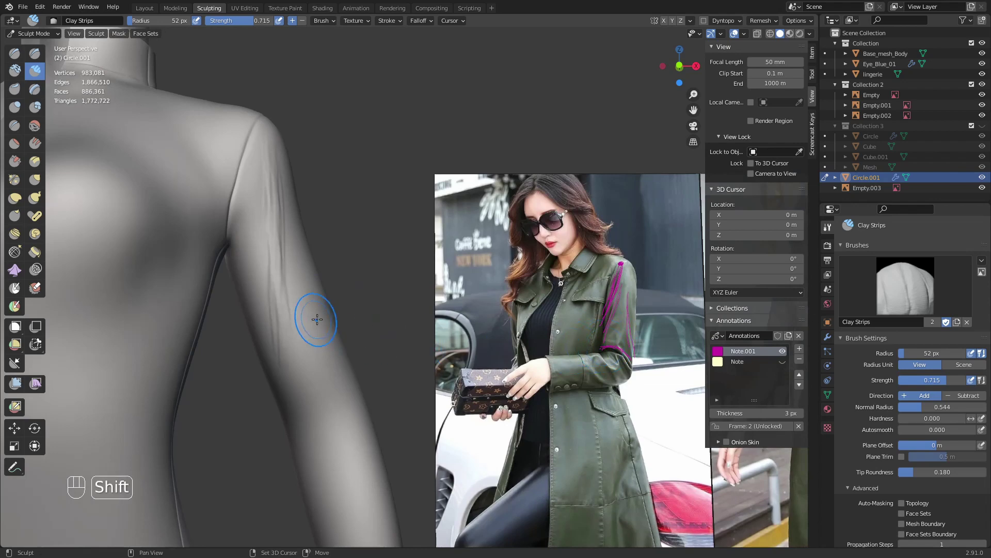
- Build up the upper-sleeve folds with Clay Strips at radii of 58 px and 61 px
shift+middle_drag(297, 245, 379, 247)
key(f)
click(381, 248)
middle_drag(381, 313, 399, 301)
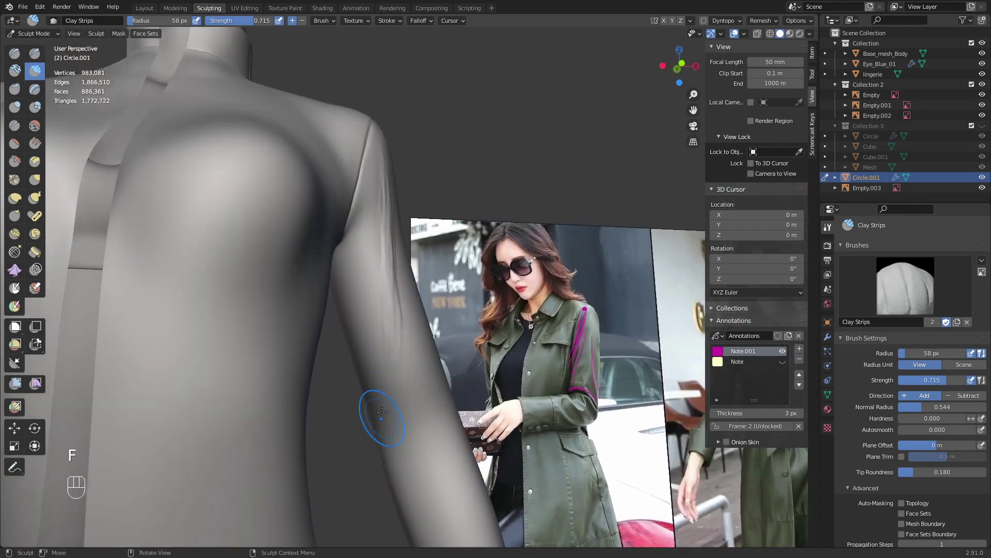
middle_drag(380, 254, 371, 274)
key(f)
click(372, 274)
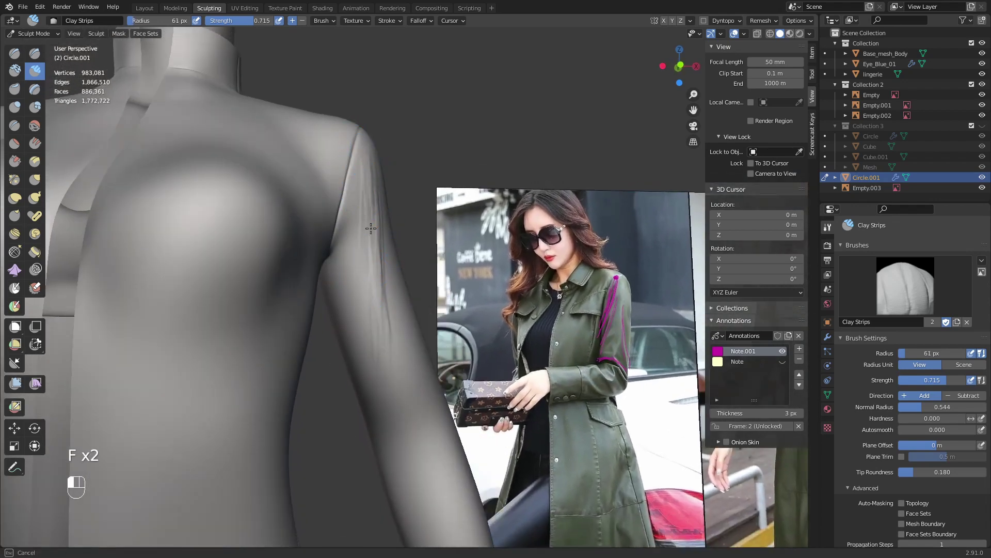
drag(377, 297, 367, 178)
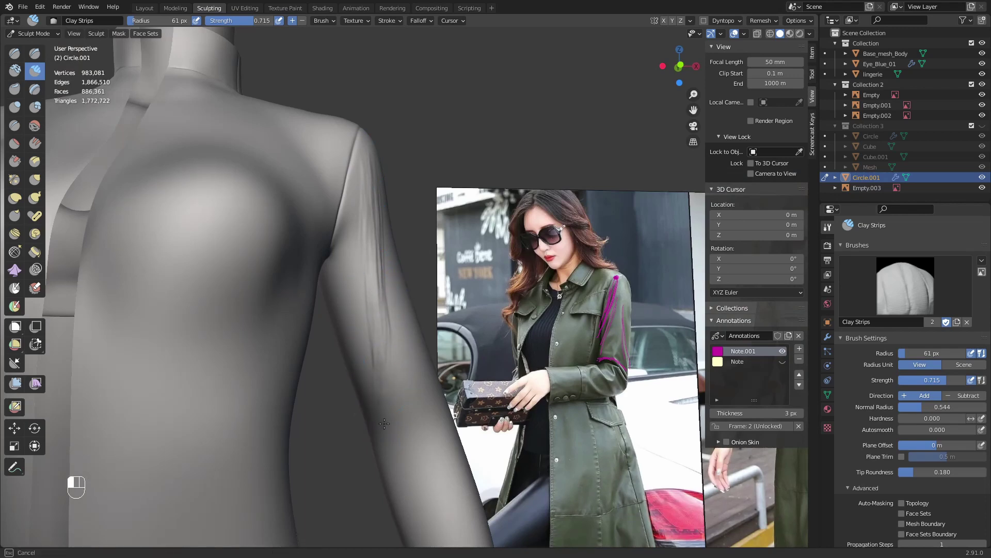
- Set the Clay Strips radius to 66 px and strengthen the folds along the front of the upper sleeve
middle_drag(375, 312, 367, 276)
key(f)
click(369, 271)
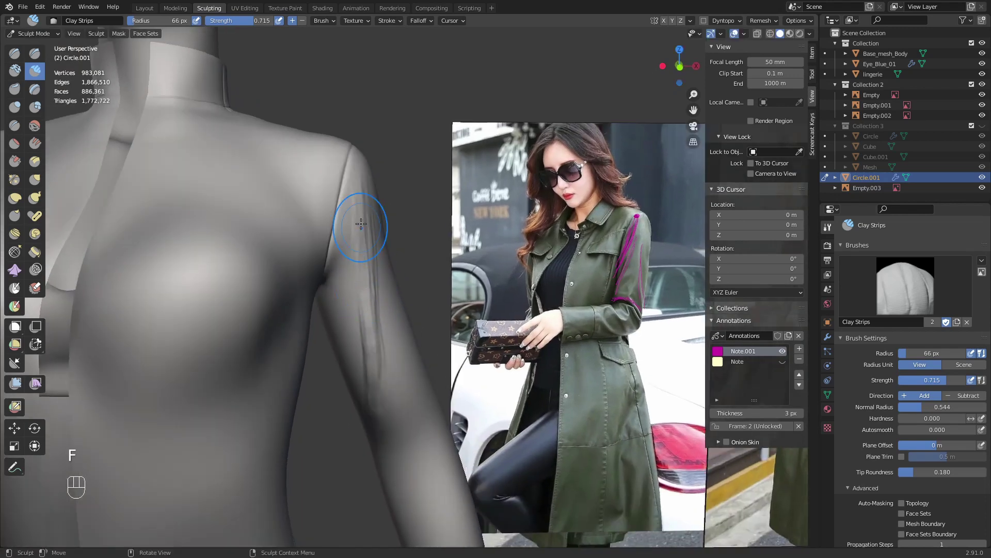
drag(360, 204, 366, 322)
middle_drag(365, 322, 361, 254)
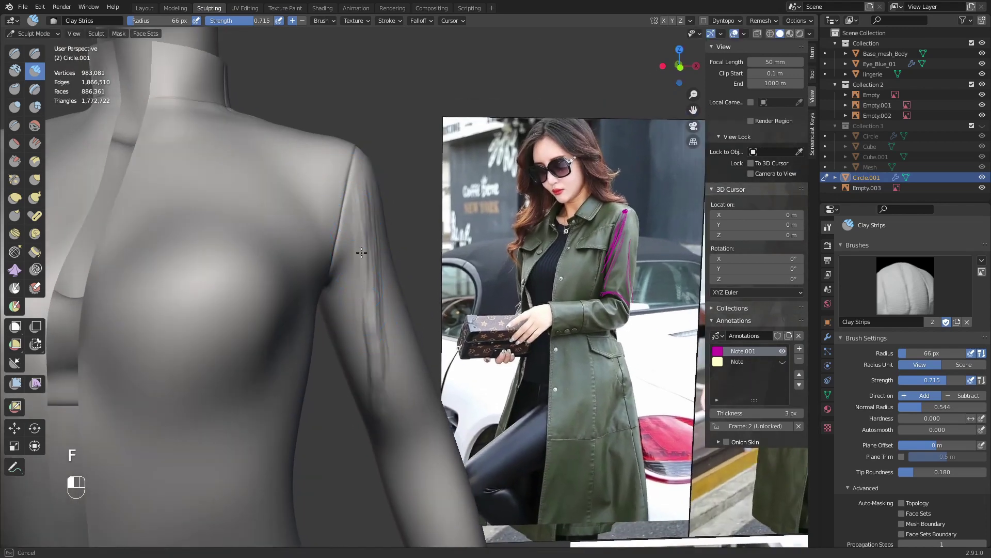
click(365, 302)
- Add long Clay Strips strokes from the shoulder towards the elbow, working from the sleeve's outer side
mouse_move(366, 302)
middle_down()
mouse_move(343, 360)
mouse_move(294, 192)
middle_up()
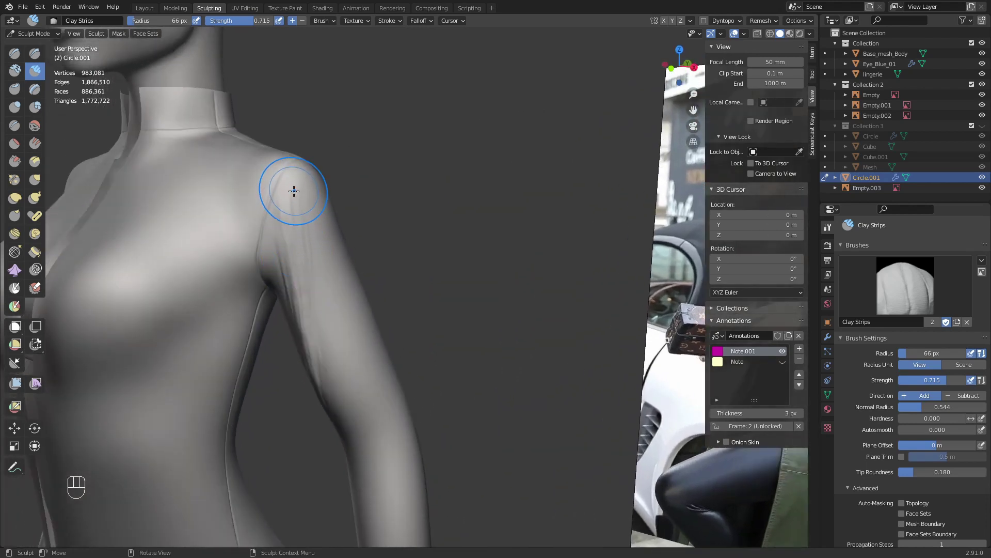
drag(301, 203, 305, 339)
middle_drag(306, 338, 350, 299)
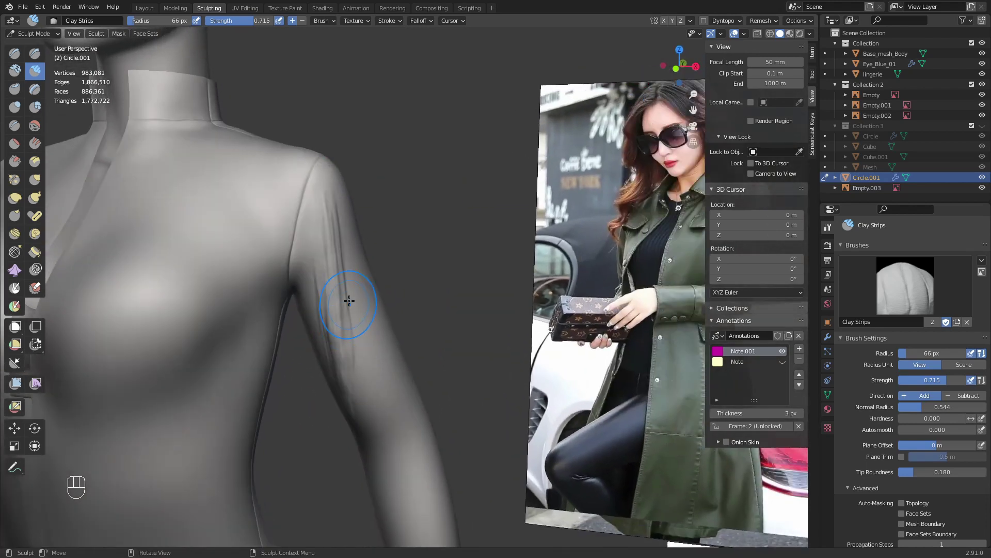
mouse_move(305, 195)
mouse_down()
mouse_move(325, 262)
mouse_move(335, 371)
mouse_move(319, 347)
mouse_up()
mouse_move(370, 305)
middle_down()
mouse_move(282, 300)
mouse_move(350, 325)
middle_up()
- Smooth the sculpted folds on the upper sleeve down to the elbow and check them from the front
shift+drag(330, 385, 328, 202)
shift+drag(337, 302, 340, 393)
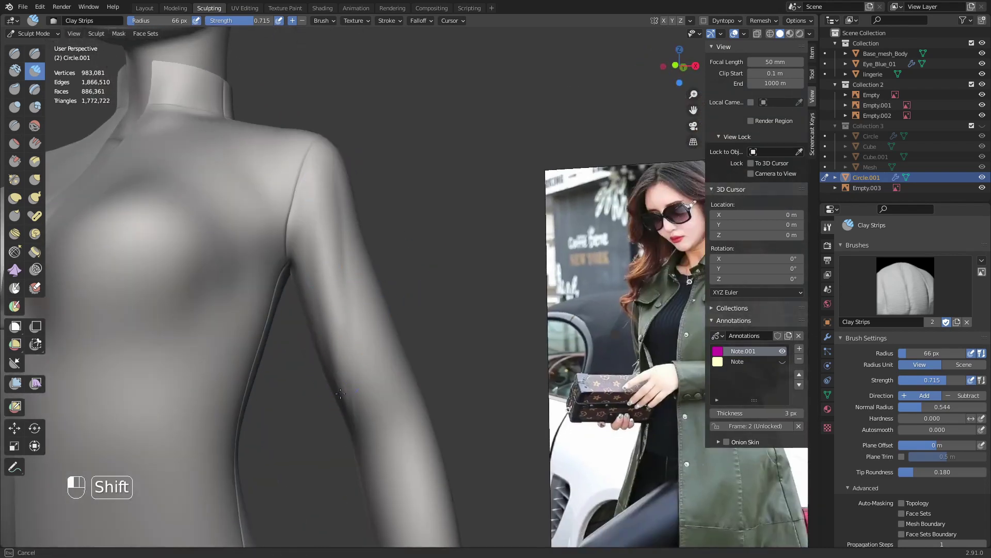
scroll(387, 409, down, 5)
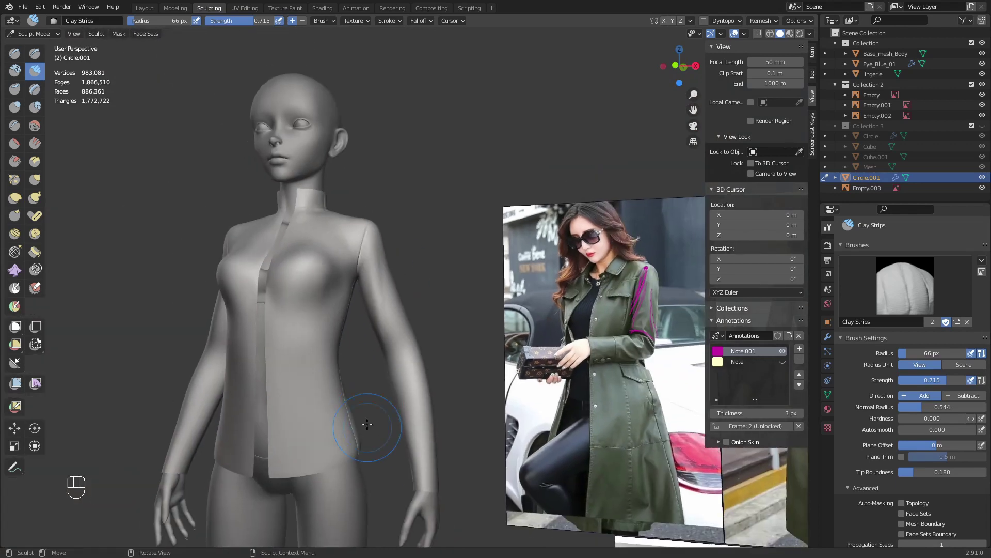
key(KP_1)
ctrl+middle_drag(439, 248, 436, 192)
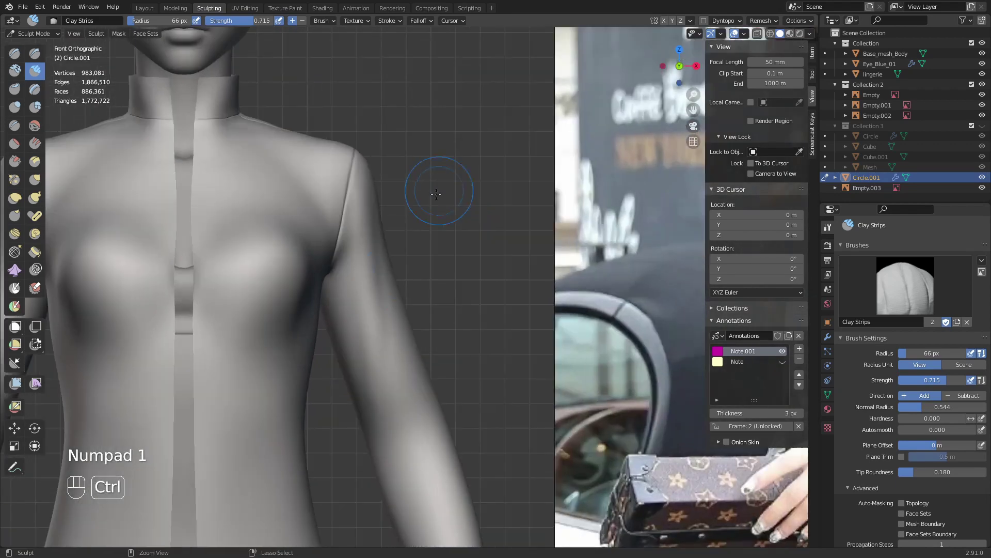
mouse_move(395, 305)
shift+mouse_down()
mouse_move(374, 249)
mouse_move(390, 412)
shift+mouse_up()
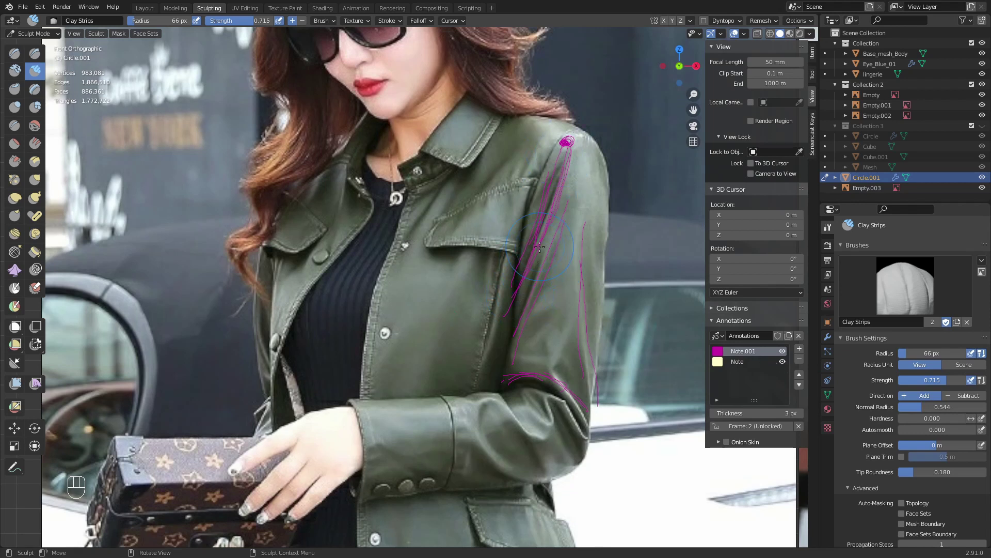
- Undo the last annotation stroke, switch to the light-yellow layer, and outline the areas between the sleeve folds and around the elbow
click(11, 470)
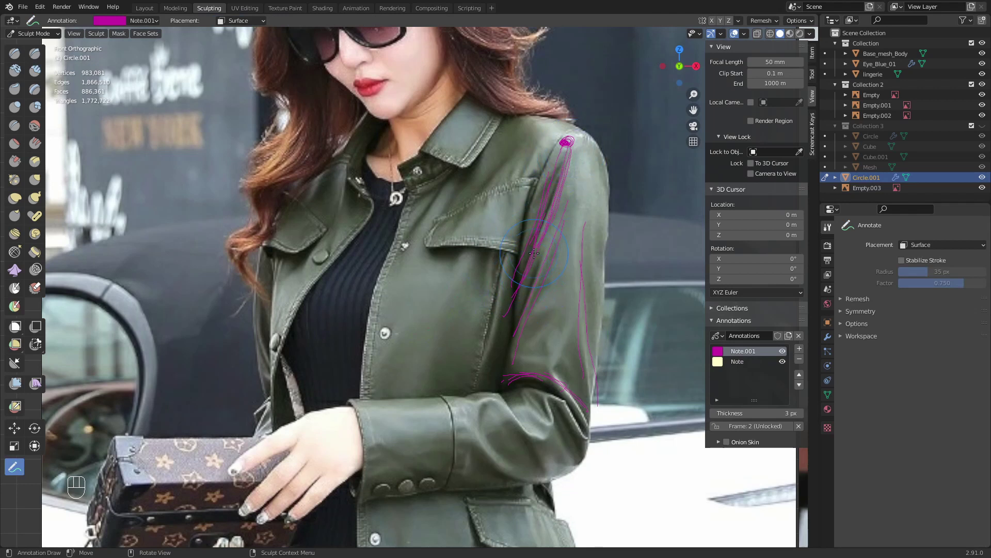
key(ctrl+z)
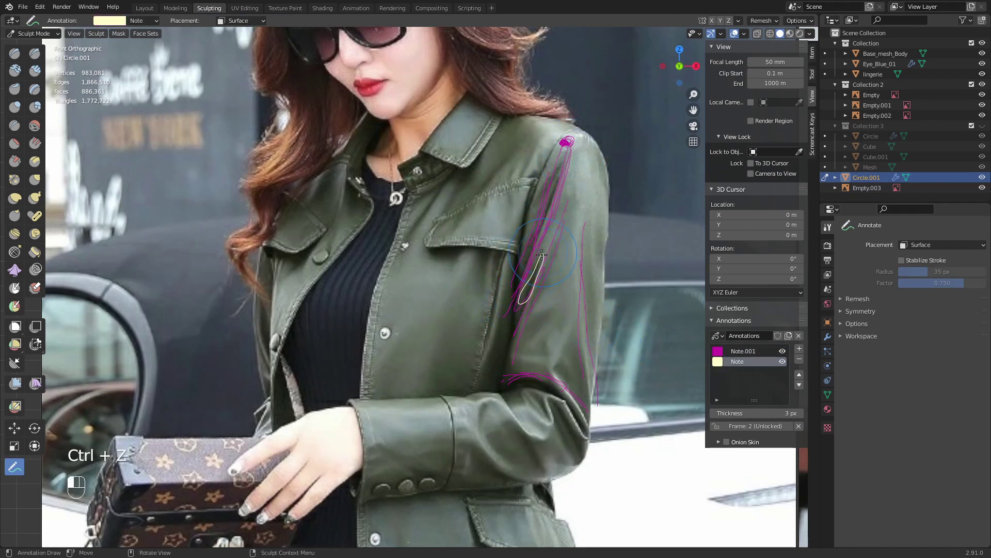
drag(541, 254, 520, 306)
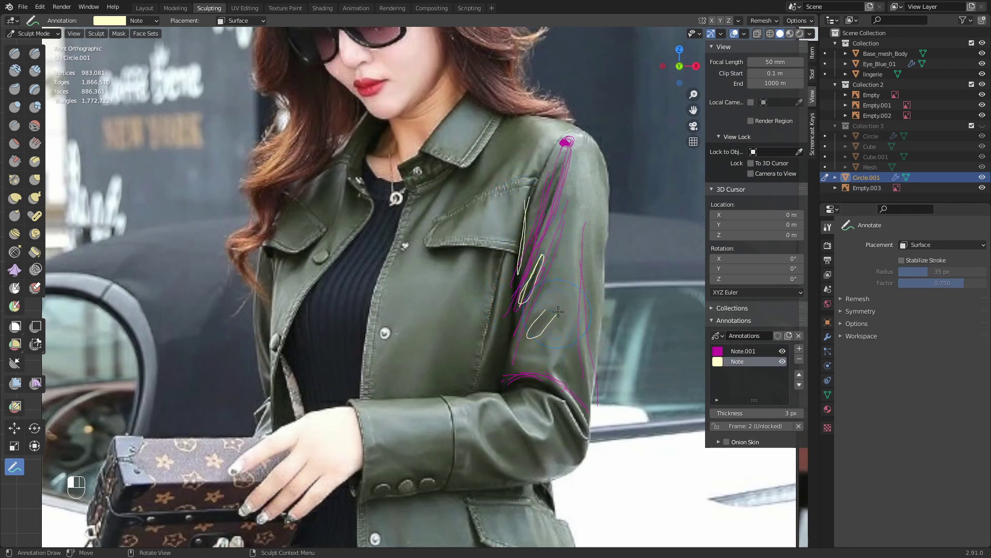
drag(527, 380, 573, 385)
drag(577, 419, 491, 396)
- Hide the light-yellow annotation layer
mouse_move(496, 387)
ctrl+middle_down()
mouse_move(499, 408)
mouse_move(706, 379)
ctrl+middle_up()
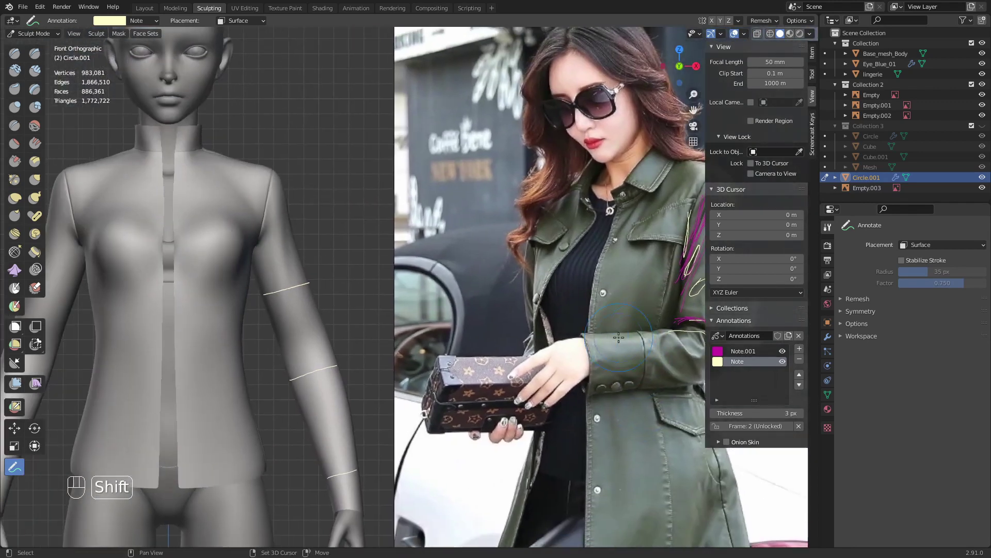
mouse_move(316, 303)
shift+middle_down()
mouse_move(330, 316)
mouse_move(380, 314)
shift+middle_up()
ctrl+middle_drag(380, 314, 384, 289)
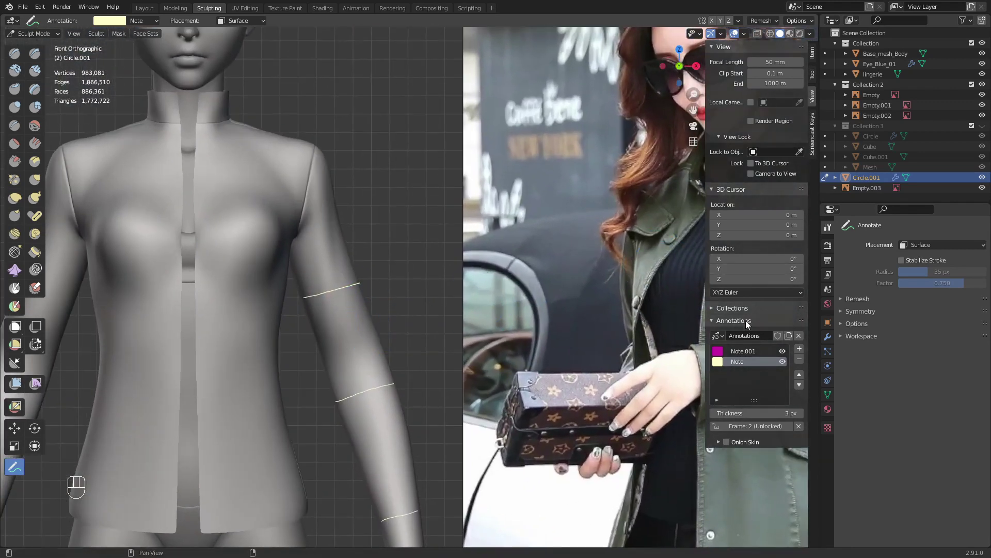
click(783, 362)
shift+middle_drag(76, 353, 132, 353)
- Switch to Clay Strips and carve inverted strokes down the front of the upper sleeve, starting beside the armhole seam
key(q)
click(338, 201)
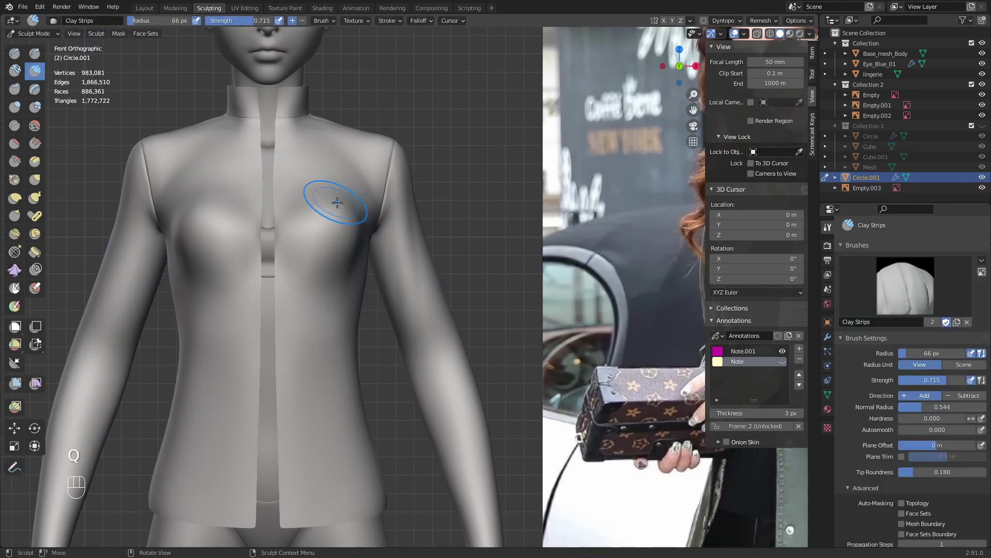
mouse_move(336, 201)
ctrl+middle_down()
mouse_move(425, 212)
mouse_move(428, 297)
ctrl+middle_up()
key(f)
mouse_move(409, 334)
middle_down()
mouse_move(430, 310)
mouse_move(409, 270)
middle_up()
click(396, 296)
key(f)
click(411, 262)
ctrl+drag(412, 165, 425, 266)
ctrl+drag(415, 179, 428, 310)
- Deepen the upper-sleeve groove below the armpit with a 51 px brush radius and smooth it
key(f)
click(423, 190)
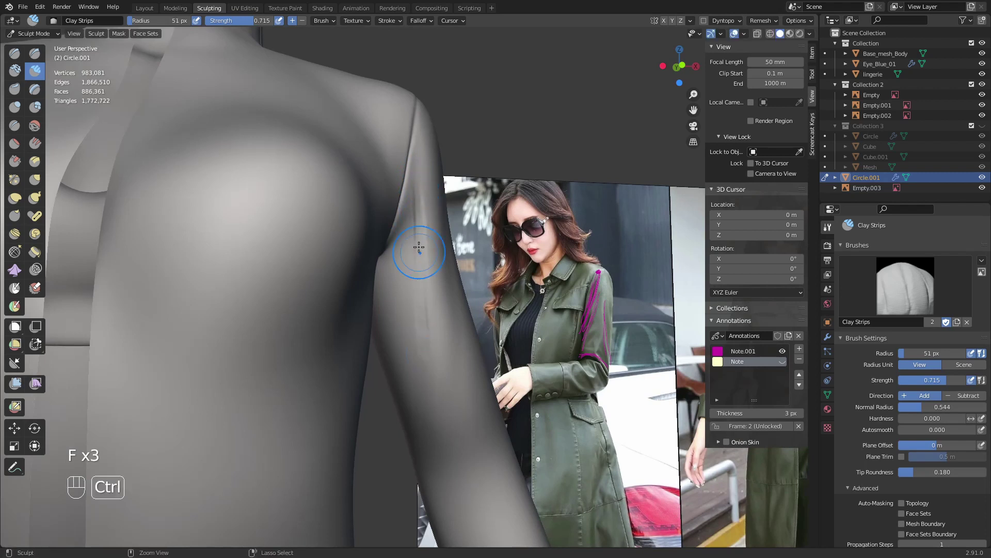
ctrl+drag(419, 247, 419, 280)
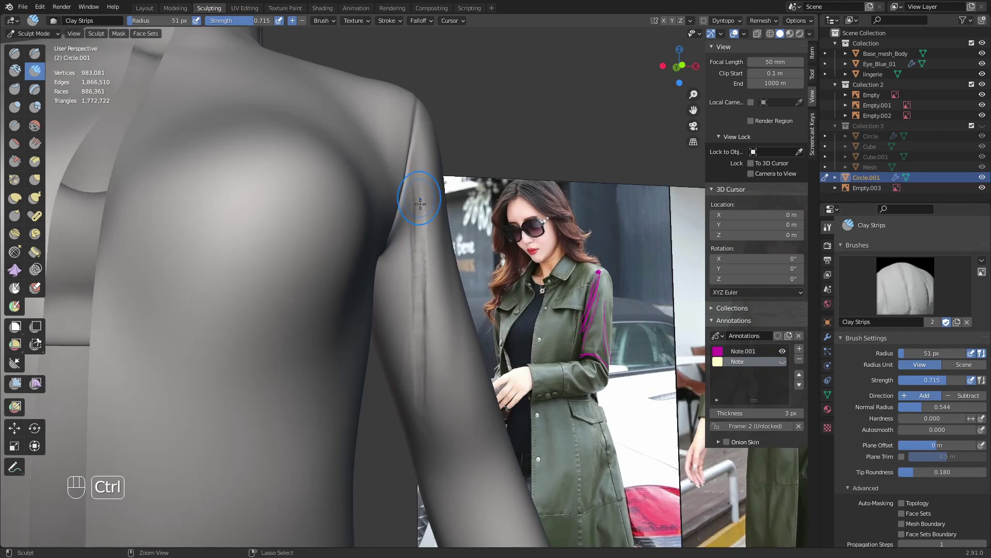
shift+drag(416, 309, 414, 240)
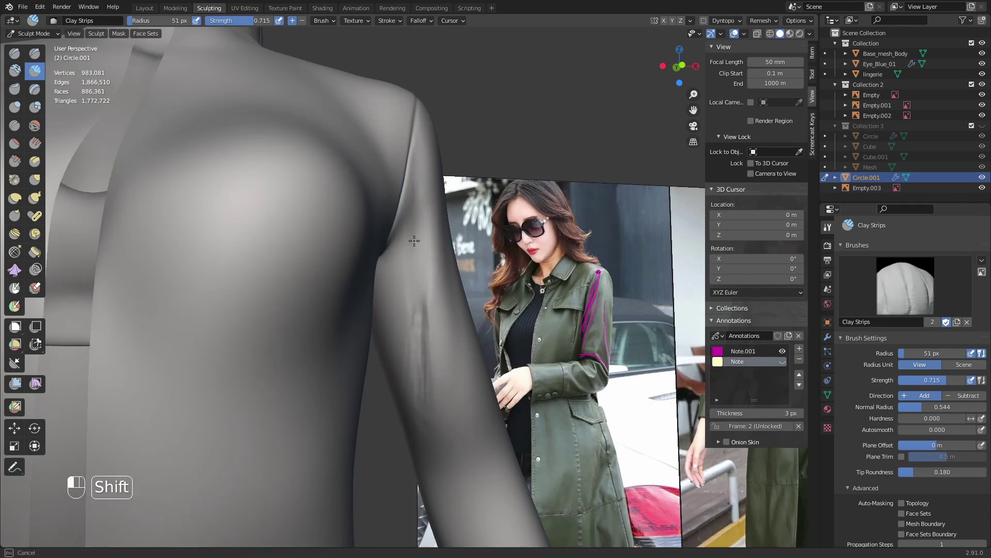
ctrl+middle_drag(410, 231, 411, 365)
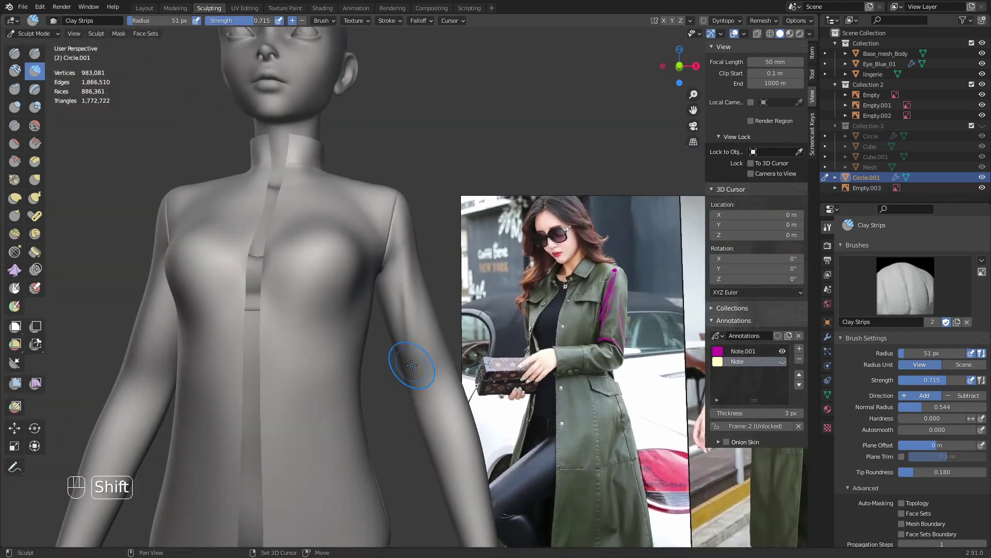
- Carve a crease across the front of the elbow with inverted Clay Strips strokes at a 40 px radius
ctrl+middle_drag(432, 416, 435, 337)
key(f)
click(420, 336)
ctrl+middle_drag(455, 383, 459, 338)
key(f)
click(461, 327)
shift+middle_drag(457, 372, 458, 295)
key(f)
click(481, 314)
ctrl+drag(476, 287, 432, 310)
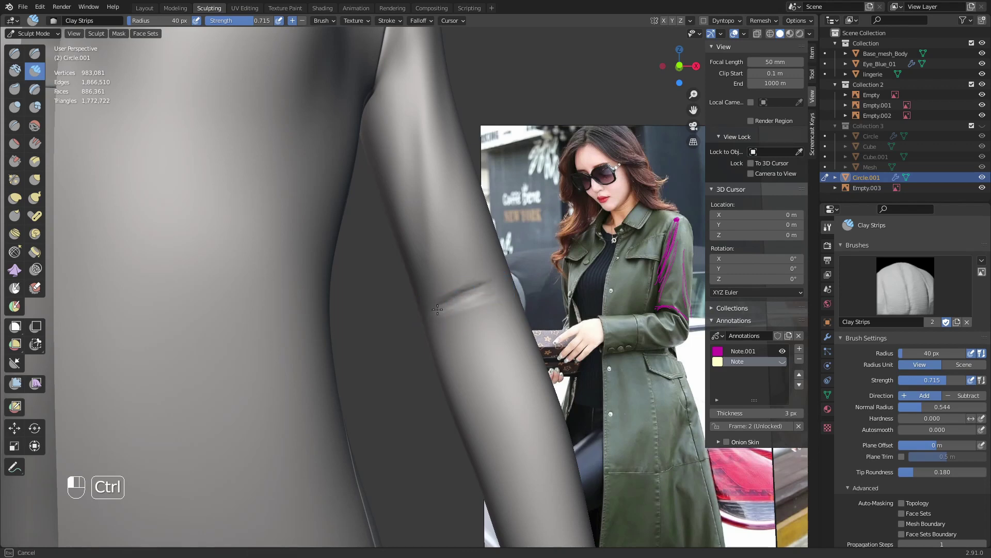
ctrl+drag(505, 279, 465, 290)
- Extend the carved elbow crease around the inner side of the arm, working from below
key(f)
click(469, 262)
mouse_move(458, 299)
middle_down()
mouse_move(461, 279)
mouse_move(463, 299)
mouse_move(483, 305)
middle_up()
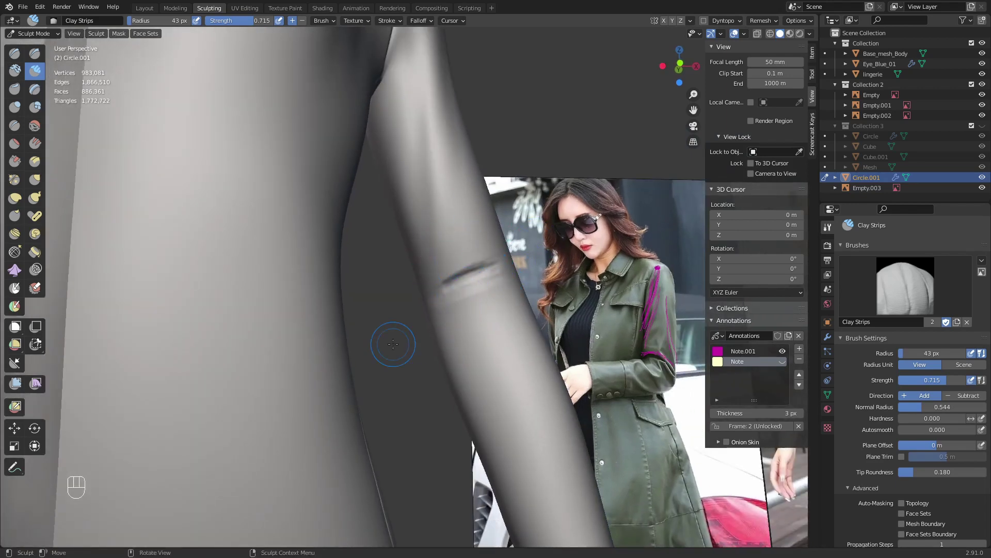
mouse_move(456, 282)
shift+middle_down()
mouse_move(447, 318)
mouse_move(480, 279)
mouse_move(363, 305)
mouse_move(352, 248)
mouse_move(385, 292)
mouse_move(368, 274)
shift+middle_up()
key(f)
click(374, 274)
ctrl+drag(375, 254, 380, 249)
ctrl+drag(326, 315, 322, 331)
- Deepen the elbow crease along the inner arm with inverted strokes at radii of 63 and 76 px
key(f)
click(351, 295)
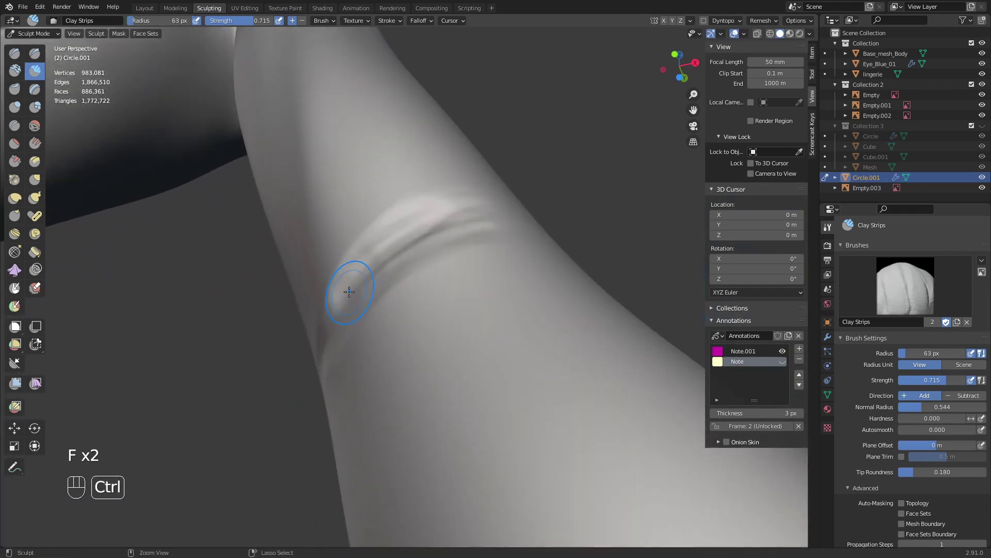
ctrl+drag(347, 290, 457, 210)
key(f)
click(388, 286)
ctrl+drag(342, 316, 424, 228)
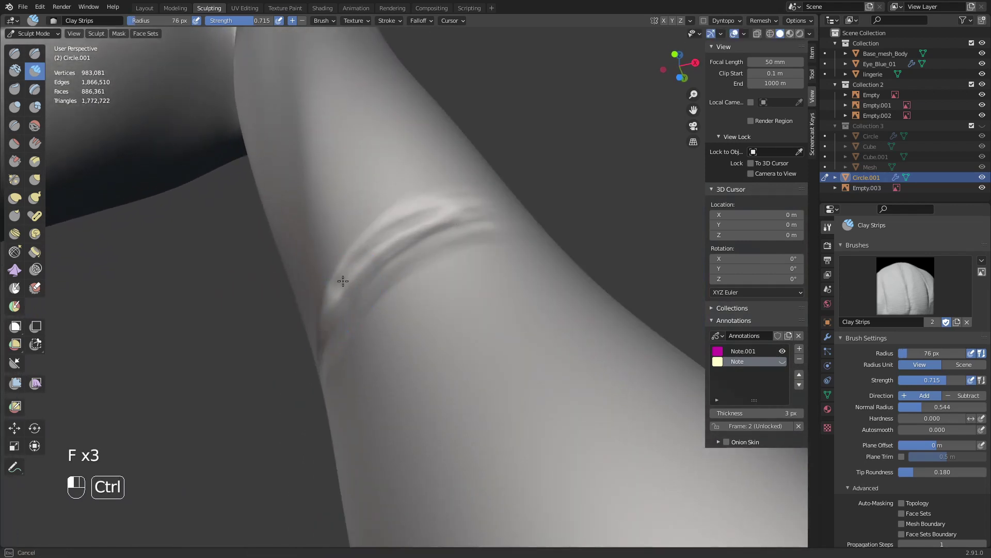
ctrl+drag(343, 281, 342, 312)
- Reduce the brush radius to 57 px and smooth the sleeve surface along the elbow crease
mouse_move(343, 313)
middle_down()
mouse_move(412, 360)
mouse_move(426, 326)
mouse_move(464, 382)
mouse_move(427, 347)
mouse_move(404, 303)
mouse_move(453, 405)
middle_up()
key(f)
click(383, 331)
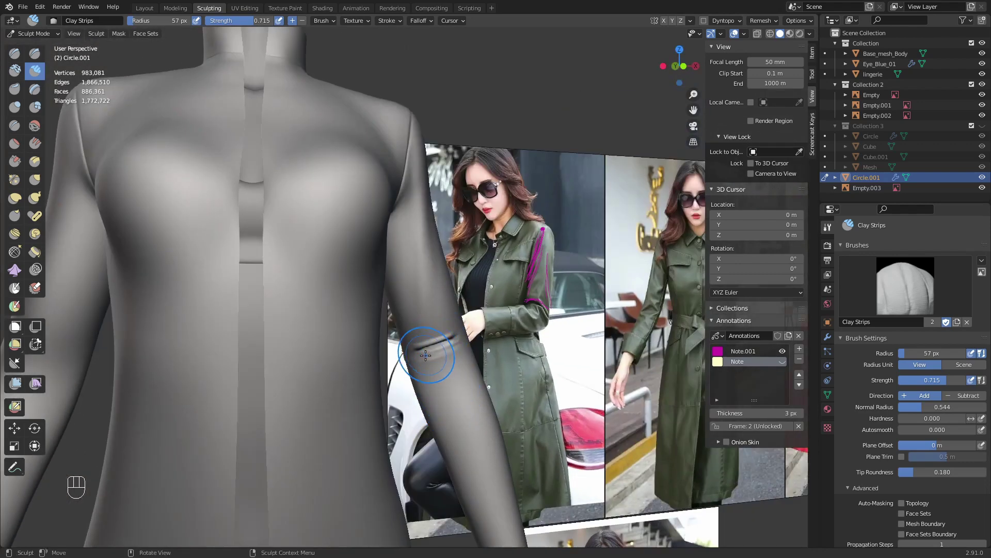
ctrl+middle_drag(447, 337, 467, 385)
middle_drag(467, 385, 438, 315)
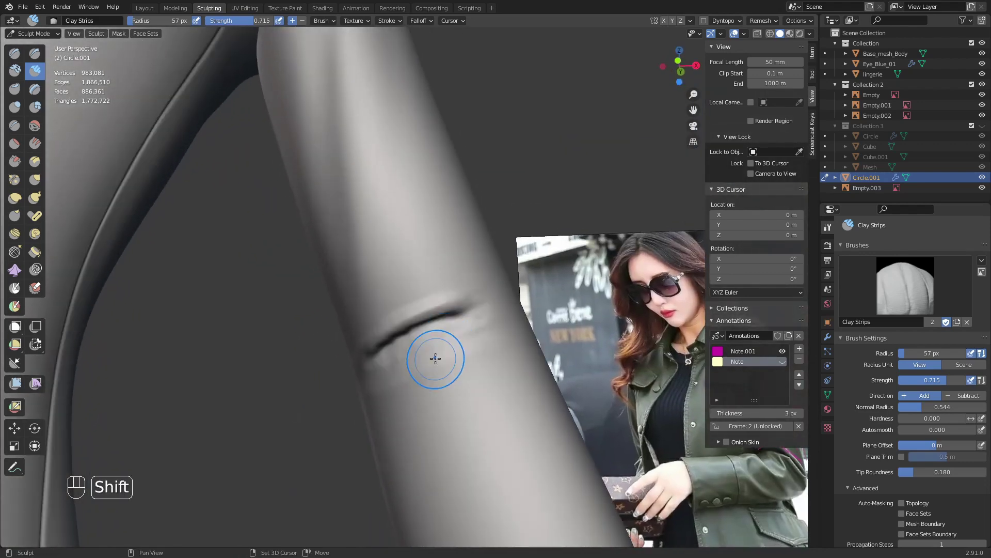
mouse_move(437, 355)
shift+mouse_down()
mouse_move(460, 328)
mouse_move(361, 336)
mouse_move(486, 325)
mouse_move(395, 331)
shift+mouse_up()
- Reframe the upper sleeve and elbow crease and set the Clay Strips radius to 42 px
mouse_move(421, 339)
ctrl+middle_down()
mouse_move(433, 449)
mouse_move(443, 359)
ctrl+middle_up()
mouse_move(443, 359)
ctrl+middle_down()
mouse_move(445, 325)
mouse_move(398, 354)
mouse_move(416, 351)
mouse_move(407, 305)
mouse_move(402, 325)
ctrl+middle_up()
key(f)
click(399, 318)
key(f)
click(410, 345)
key(f)
click(419, 329)
key(f)
click(405, 325)
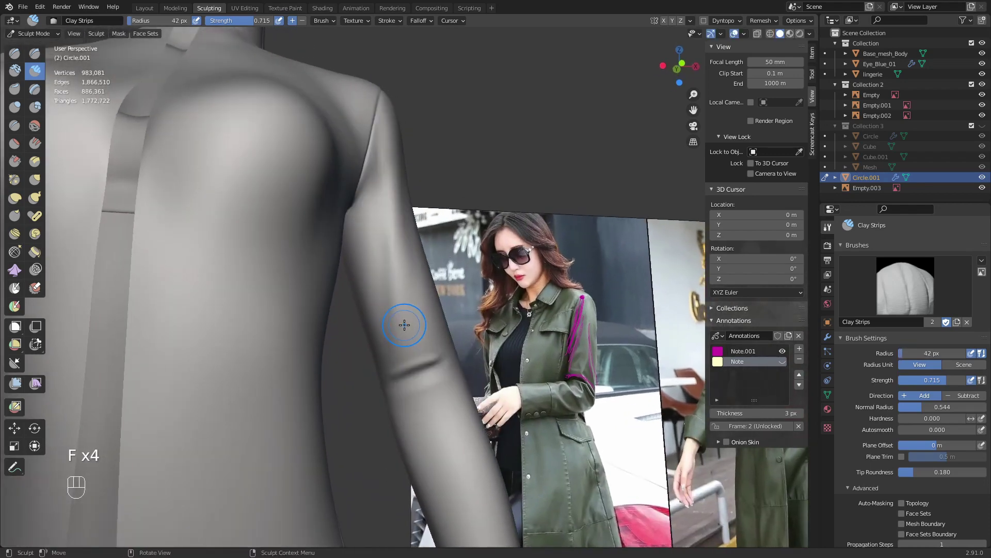
- Set the Multires modifier's viewport level to 3
click(829, 338)
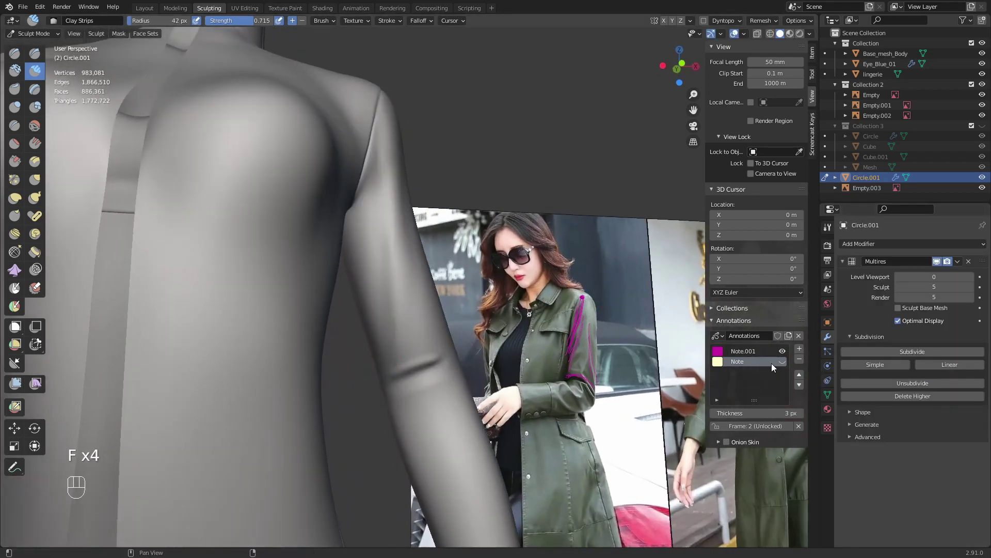
click(970, 277)
click(971, 279)
- Sculpt long folds down the upper sleeve to the elbow crease with a brush of about 62 px, and soften them
mouse_move(404, 334)
middle_down()
mouse_move(417, 324)
mouse_move(400, 355)
mouse_move(404, 292)
middle_up()
key(f)
click(433, 342)
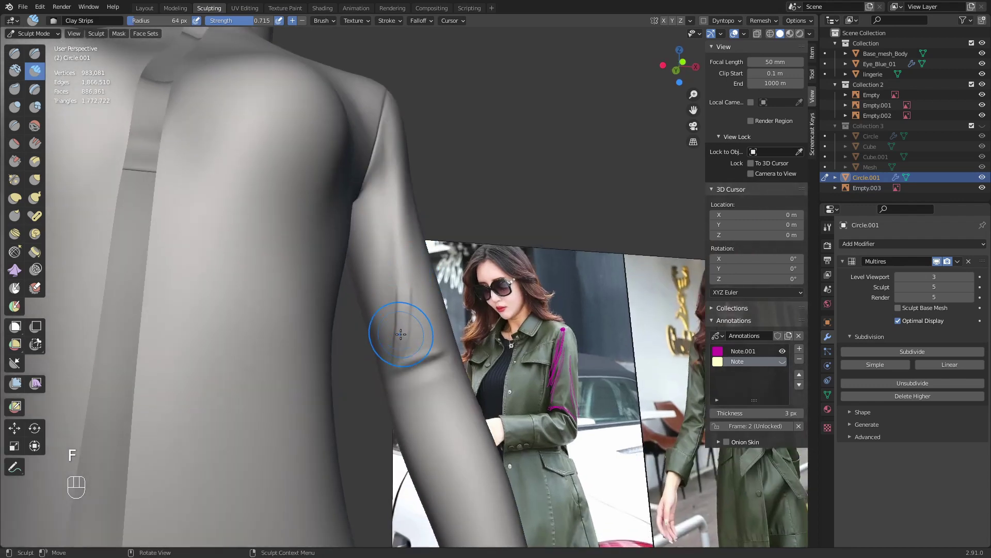
scroll(400, 328, up, 2)
key(f)
click(386, 315)
middle_drag(382, 391, 394, 329)
key(f)
click(388, 333)
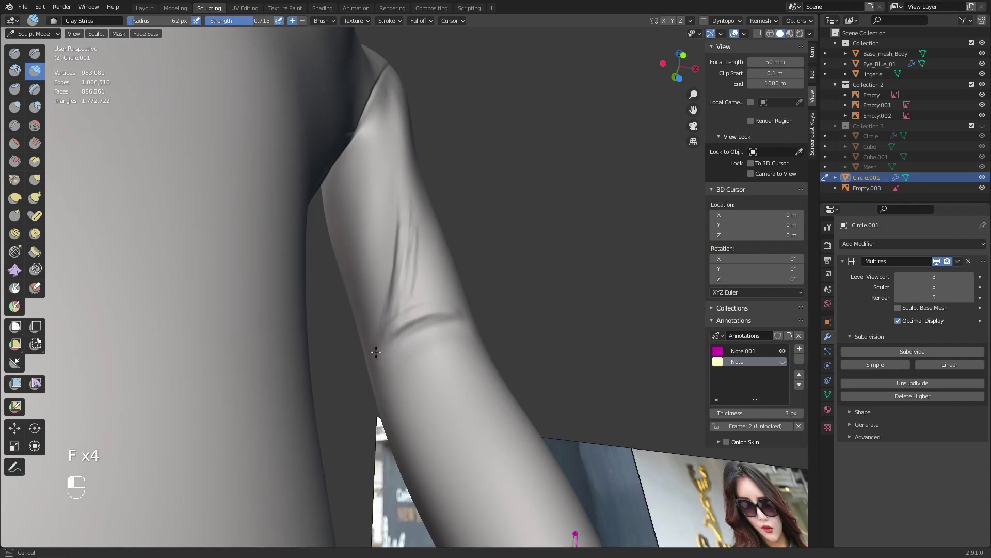
middle_drag(376, 352, 387, 376)
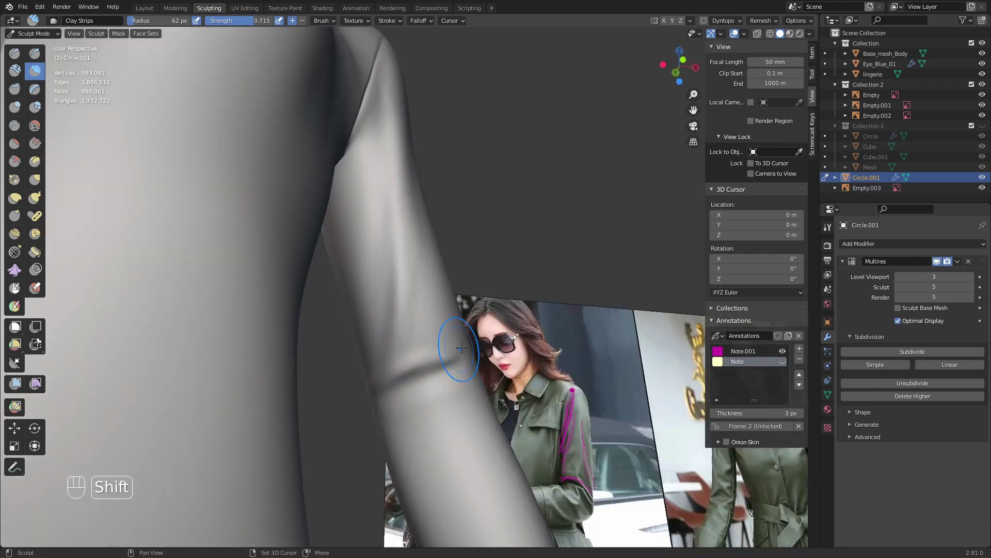
ctrl+middle_drag(454, 284, 425, 376)
mouse_move(426, 376)
middle_down()
mouse_move(412, 395)
mouse_move(420, 317)
middle_up()
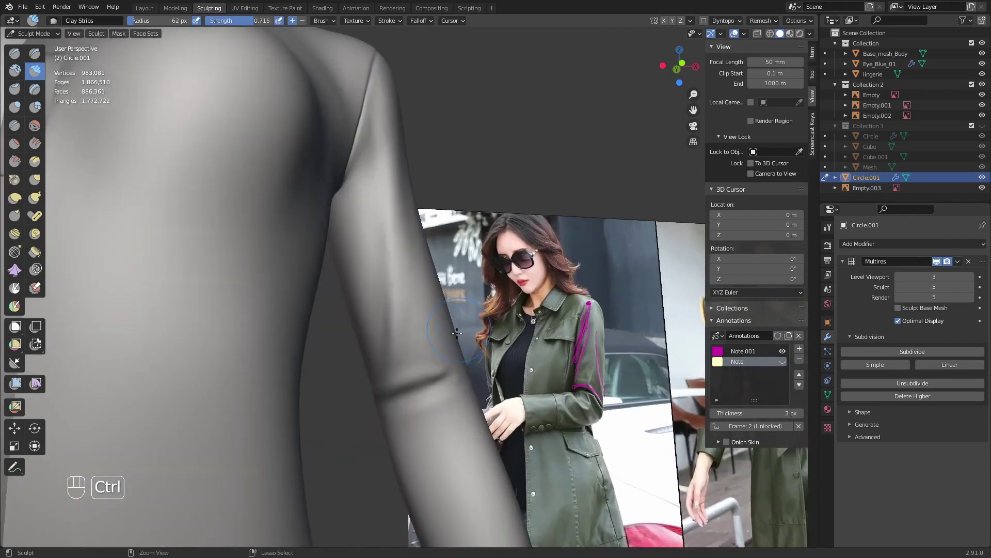
- Build up a Clay Strips ridge across the sleeve just below the elbow crease, using radii of 33 to 50 px
key(f)
click(428, 376)
mouse_move(427, 376)
shift+middle_down()
mouse_move(422, 312)
mouse_move(418, 354)
shift+middle_up()
key(f)
click(451, 321)
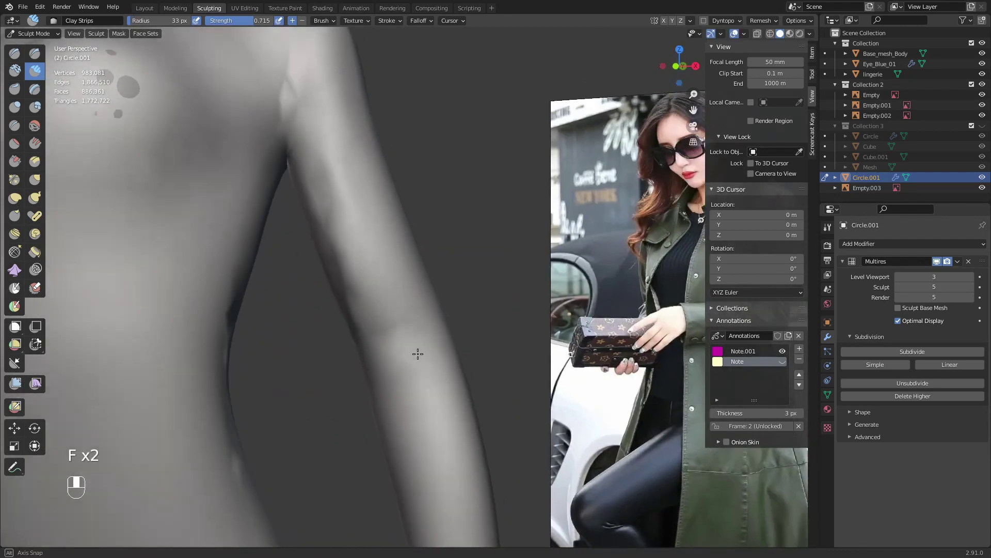
key(f)
click(413, 348)
drag(414, 343, 392, 353)
middle_drag(394, 356, 433, 331)
key(f)
click(442, 319)
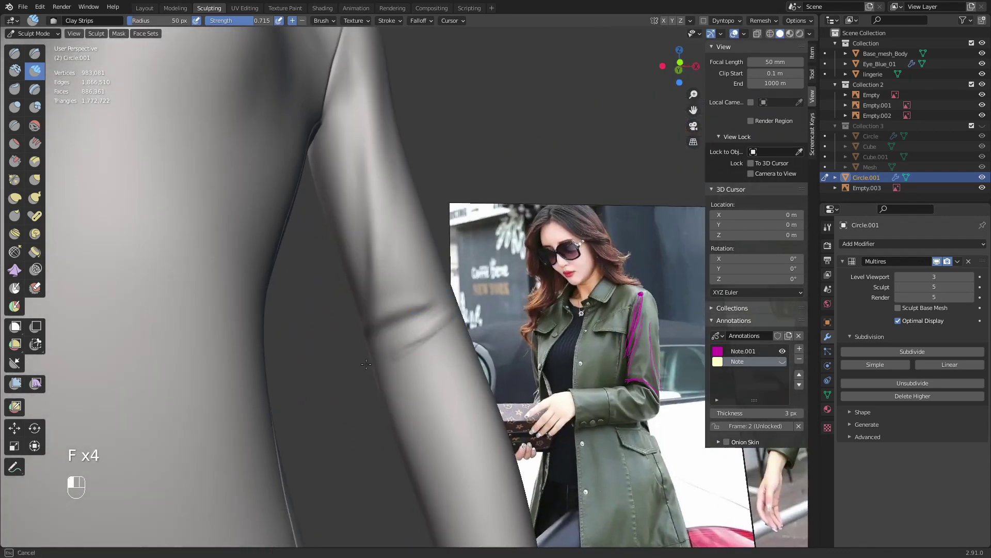
- Thicken the ridge below the elbow crease with short strokes towards the inner arm, at a 58 px radius
middle_drag(366, 364, 444, 324)
key(f)
click(444, 324)
drag(422, 328, 404, 335)
middle_drag(425, 336, 412, 346)
key(f)
click(416, 343)
drag(409, 342, 387, 347)
- Shape the paired elbow folds from underneath and check the whole sleeve from the front
mouse_move(414, 343)
middle_down()
mouse_move(405, 341)
mouse_move(453, 286)
middle_up()
mouse_move(368, 317)
middle_down()
mouse_move(412, 279)
mouse_move(386, 308)
middle_up()
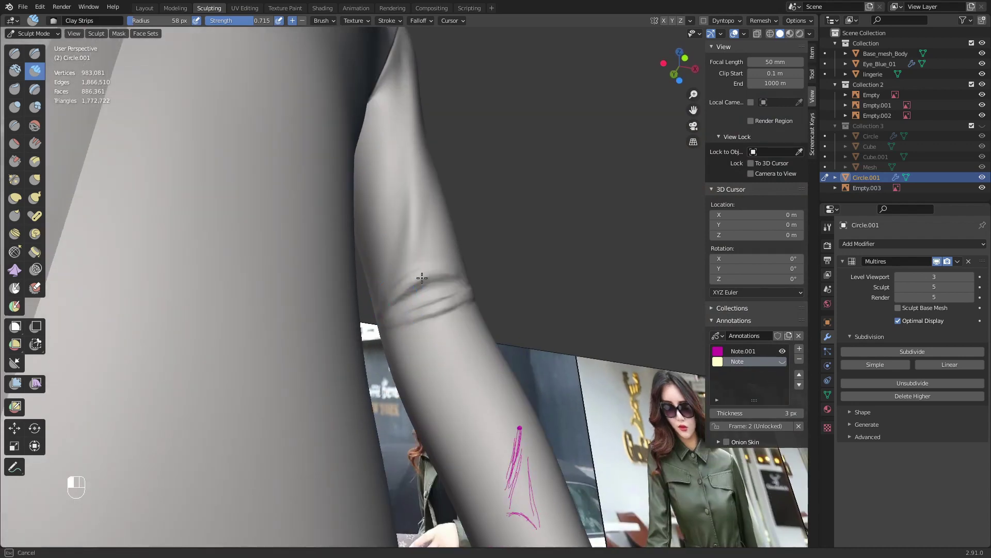
middle_drag(422, 279, 434, 304)
drag(405, 300, 418, 304)
mouse_move(417, 304)
middle_down()
mouse_move(445, 331)
mouse_move(401, 354)
middle_up()
scroll(425, 354, down, 4)
scroll(403, 351, up, 3)
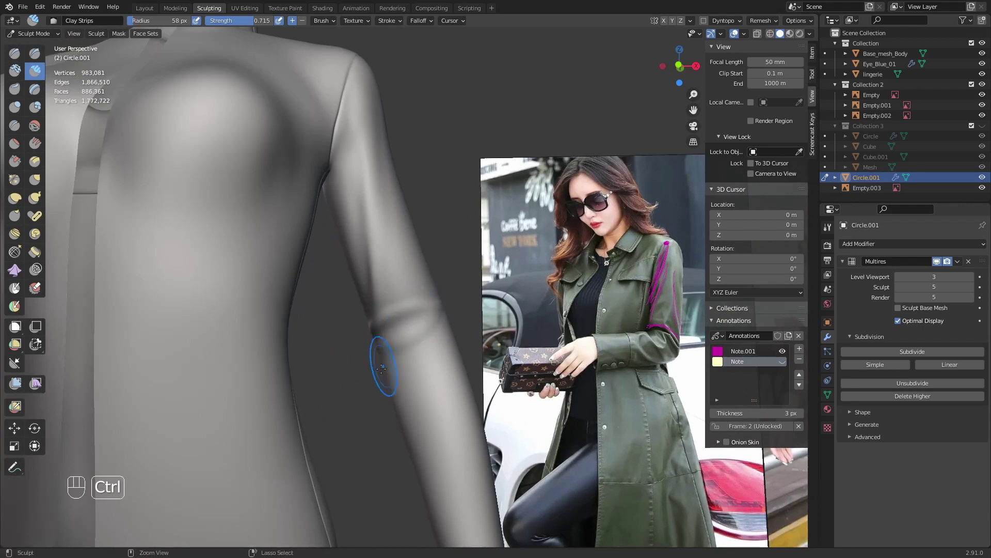
- Switch to Draw Sharp with a 66 px radius and cut into the crease at the inner elbow
ctrl+middle_drag(381, 365, 396, 308)
key(q)
key(q)
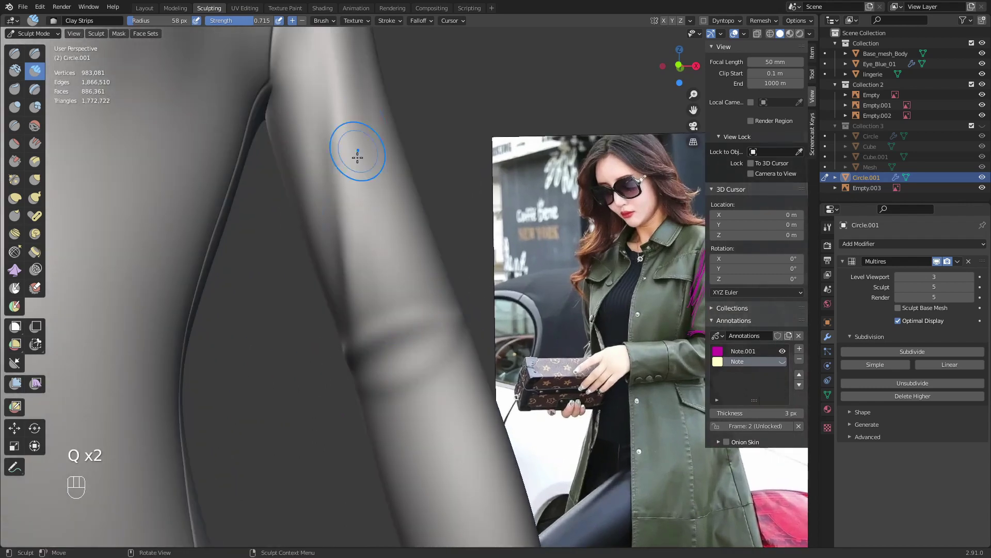
key(q)
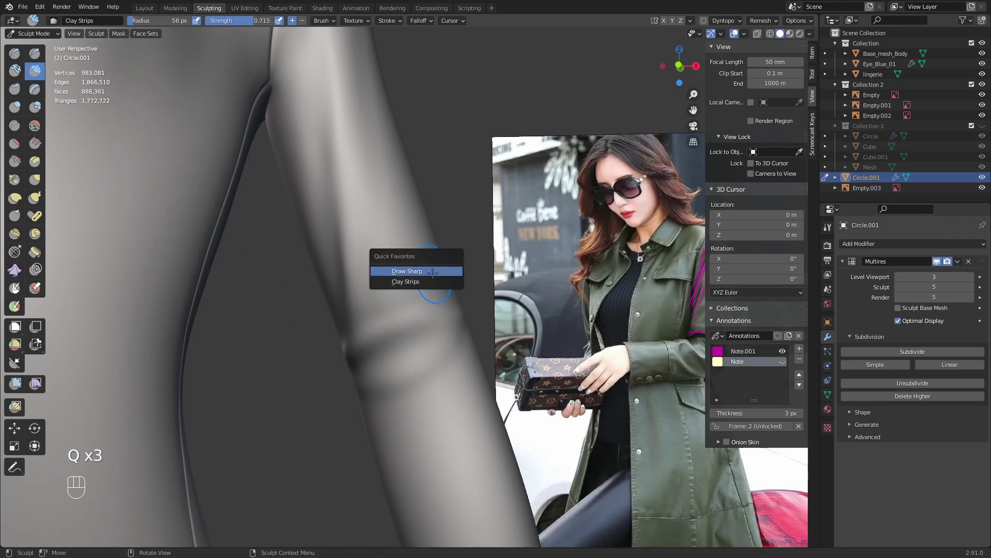
click(411, 268)
mouse_move(410, 268)
ctrl+middle_down()
mouse_move(404, 326)
mouse_move(402, 311)
ctrl+middle_up()
key(f)
click(402, 328)
drag(351, 317, 362, 301)
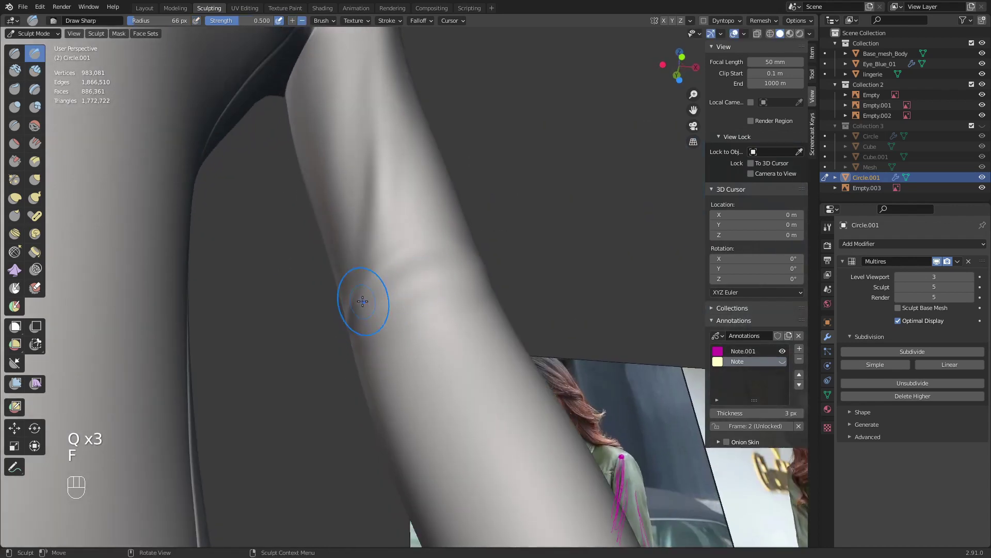
- Turn off Stabilize Stroke in the Draw Sharp brush settings
click(827, 226)
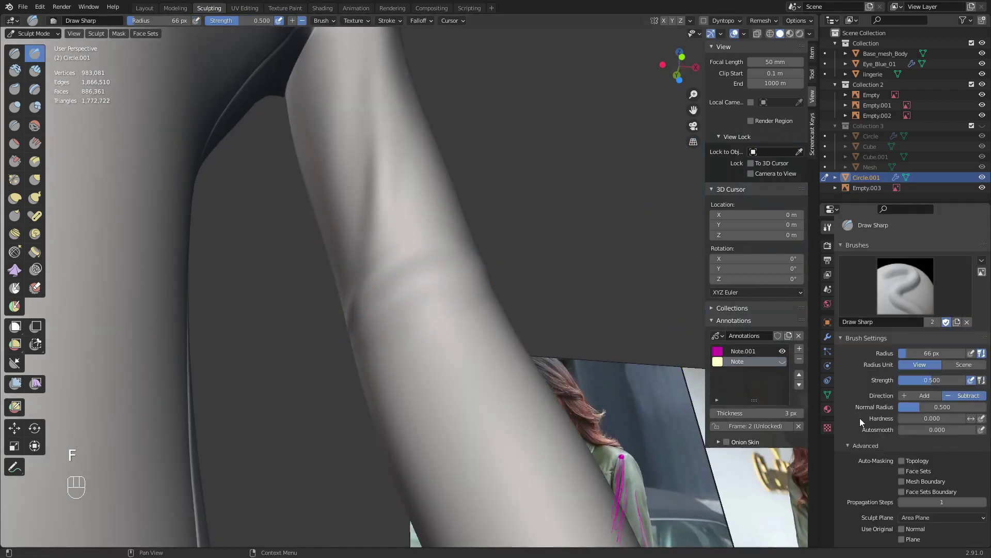
scroll(872, 402, down, 8)
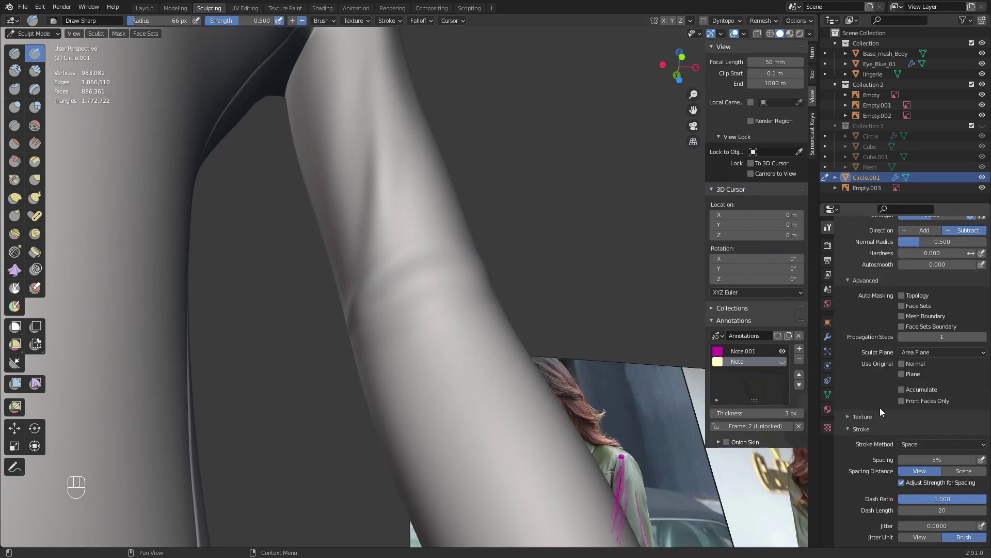
scroll(870, 309, down, 3)
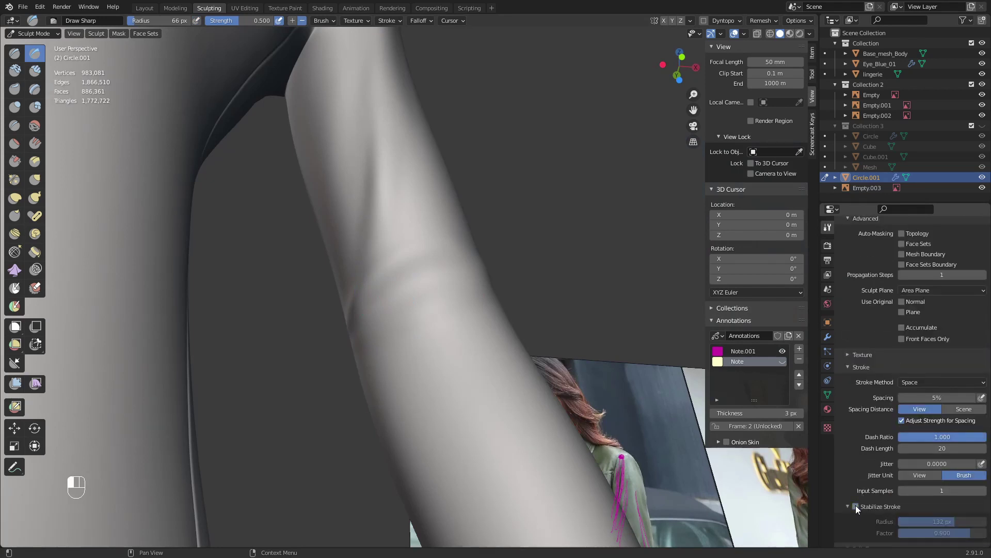
- Cut sharp creases around the inner elbow and across the sleeve, and smooth them into the surrounding folds
mouse_move(351, 323)
mouse_down()
mouse_move(429, 265)
mouse_move(450, 262)
mouse_move(356, 331)
mouse_up()
mouse_move(378, 351)
middle_down()
mouse_move(428, 405)
mouse_move(416, 402)
middle_up()
drag(405, 402, 500, 359)
mouse_move(500, 358)
middle_down()
mouse_move(444, 382)
mouse_move(465, 315)
middle_up()
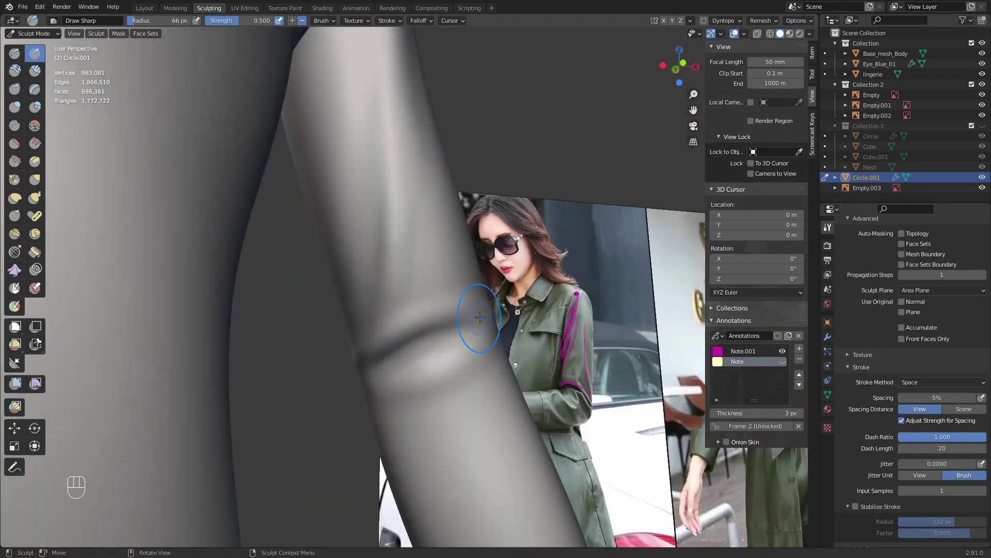
shift+drag(382, 375, 425, 342)
ctrl+middle_drag(469, 318, 457, 397)
shift+drag(408, 292, 424, 310)
- Switch back to Clay Strips with a 38 px radius and smooth the folds around the elbow
key(q)
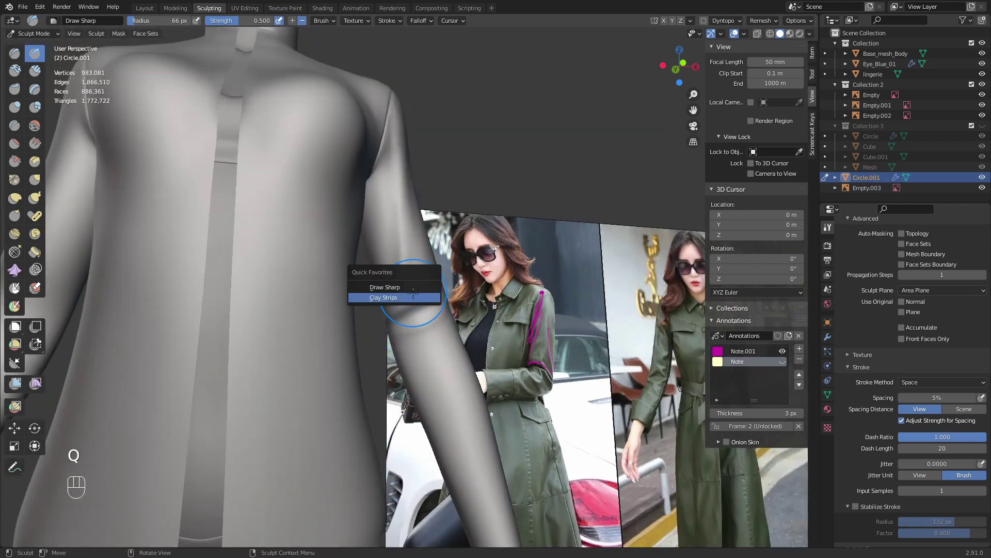
click(396, 296)
mouse_move(397, 298)
middle_down()
mouse_move(401, 314)
mouse_move(376, 315)
mouse_move(356, 294)
mouse_move(358, 315)
mouse_move(397, 310)
middle_up()
key(f)
click(381, 309)
key(f)
click(404, 319)
mouse_move(394, 340)
shift+mouse_down()
mouse_move(394, 357)
mouse_move(374, 351)
shift+mouse_up()
middle_drag(372, 349, 425, 315)
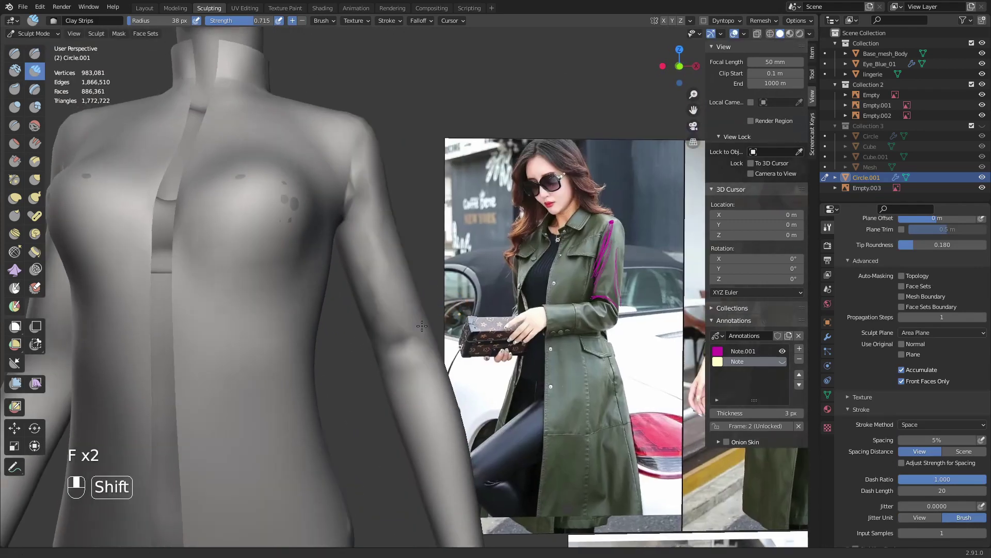
- Sculpt thin diagonal folds down the outer side of the upper sleeve with a 29 px Clay Strips brush
shift+middle_drag(397, 258, 418, 271)
scroll(407, 329, up, 1)
mouse_move(407, 329)
middle_down()
mouse_move(427, 313)
mouse_move(394, 316)
mouse_move(398, 339)
mouse_move(390, 320)
middle_up()
key(f)
click(419, 315)
key(f)
click(391, 321)
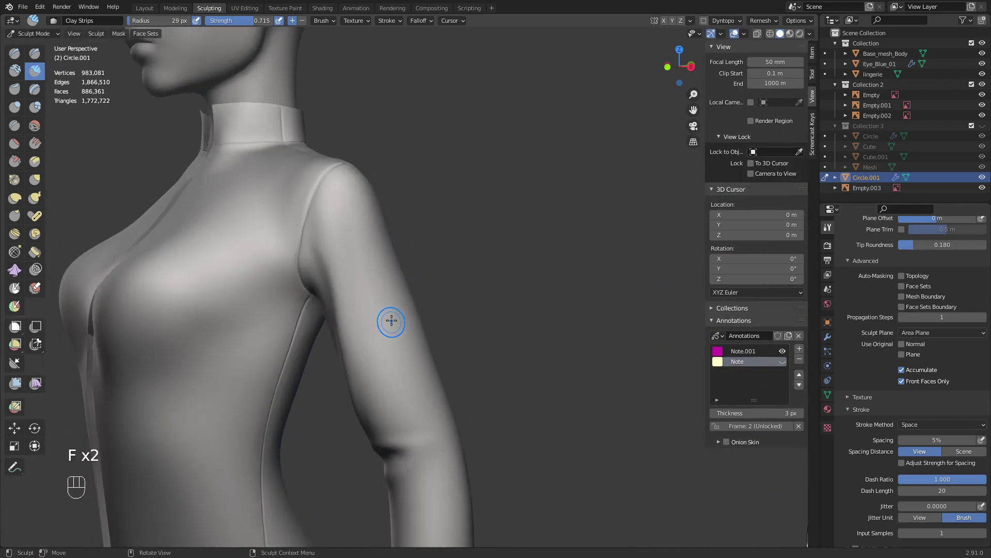
key(f)
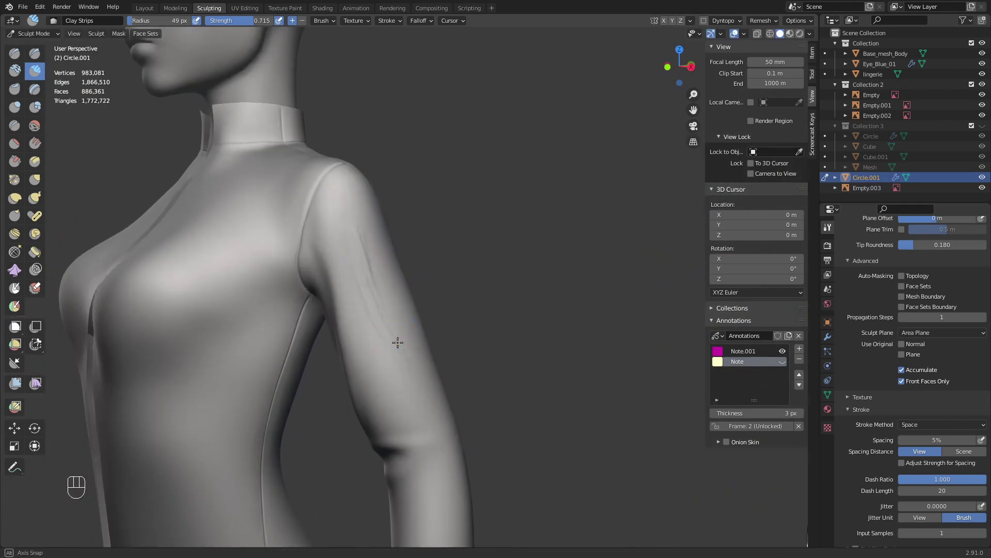
- Extend the outer sleeve folds towards the elbow and soften them with a 60 px brush radius
middle_drag(396, 343, 381, 355)
key(f)
click(372, 310)
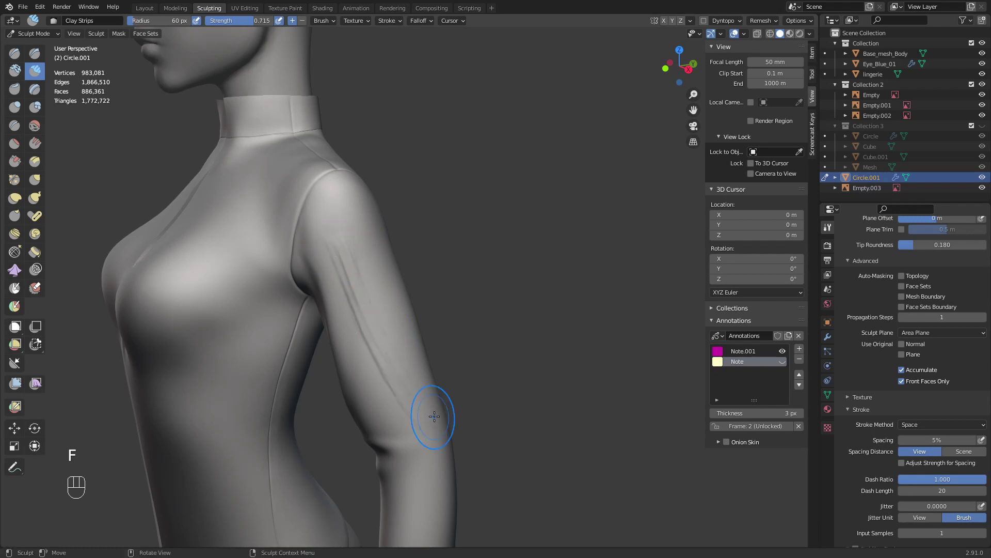
middle_drag(434, 417, 414, 396)
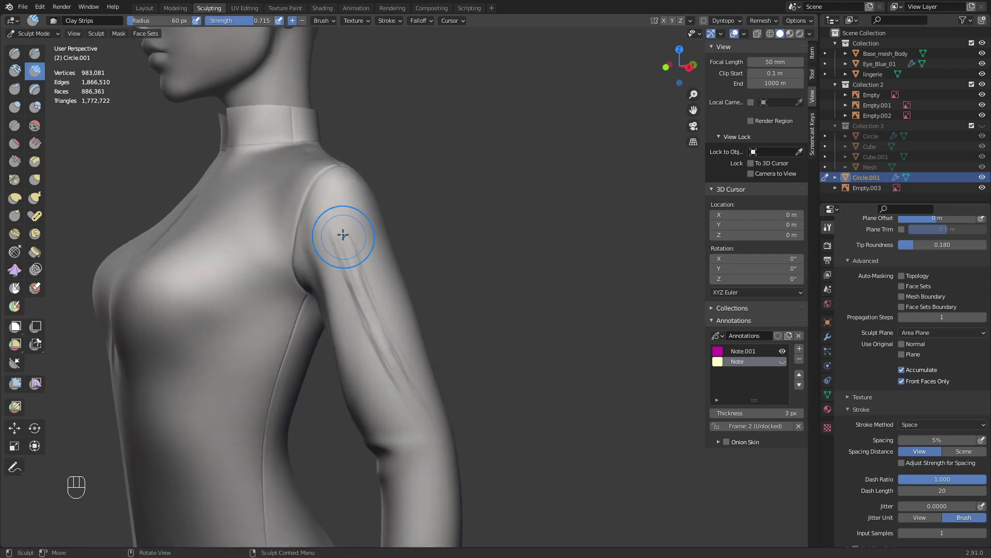
middle_drag(424, 402, 389, 404)
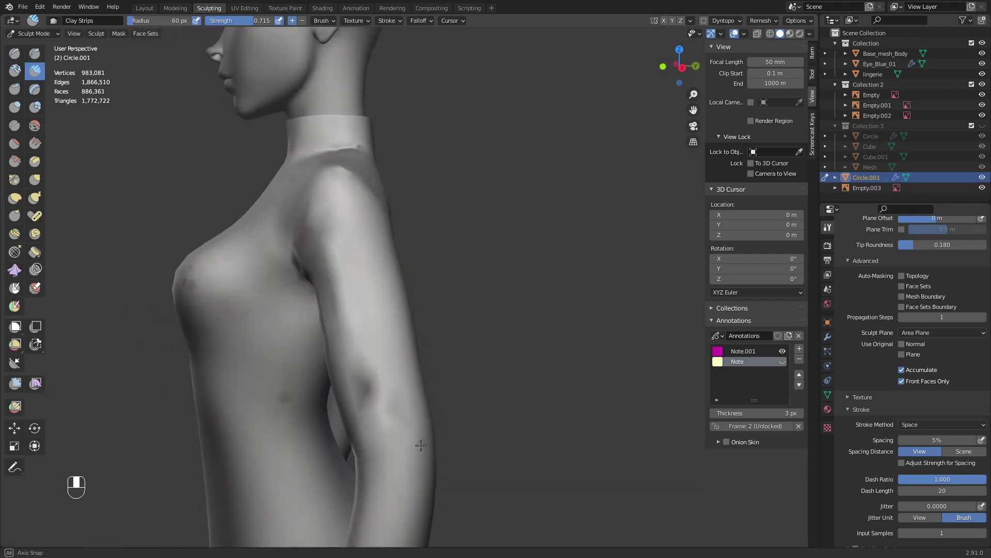
- Sculpt a long fold down the outer upper sleeve to the elbow with Clay Strips and smooth it into the sleeve
key(f)
click(330, 277)
drag(340, 281, 406, 434)
middle_drag(405, 423, 421, 421)
shift+drag(381, 364, 396, 399)
middle_drag(454, 450, 481, 449)
middle_drag(472, 429, 411, 384)
shift+drag(381, 367, 366, 231)
- Sculpt thin folds down the back of the sleeve from the elbow, setting the Clay Strips brush radius to 48 px
mouse_move(227, 281)
middle_down()
mouse_move(261, 290)
mouse_move(458, 265)
mouse_move(449, 375)
mouse_move(305, 352)
middle_up()
key(f)
click(325, 343)
mouse_move(439, 385)
shift+middle_down()
mouse_move(356, 341)
mouse_move(356, 305)
mouse_move(302, 289)
shift+middle_up()
ctrl+middle_drag(413, 332, 405, 268)
mouse_move(407, 308)
middle_down()
mouse_move(397, 314)
mouse_move(386, 282)
middle_up()
key(f)
mouse_move(377, 332)
shift+middle_down()
mouse_move(379, 297)
mouse_move(401, 288)
mouse_move(372, 307)
shift+middle_up()
click(377, 301)
key(f)
click(383, 296)
key(f)
click(391, 295)
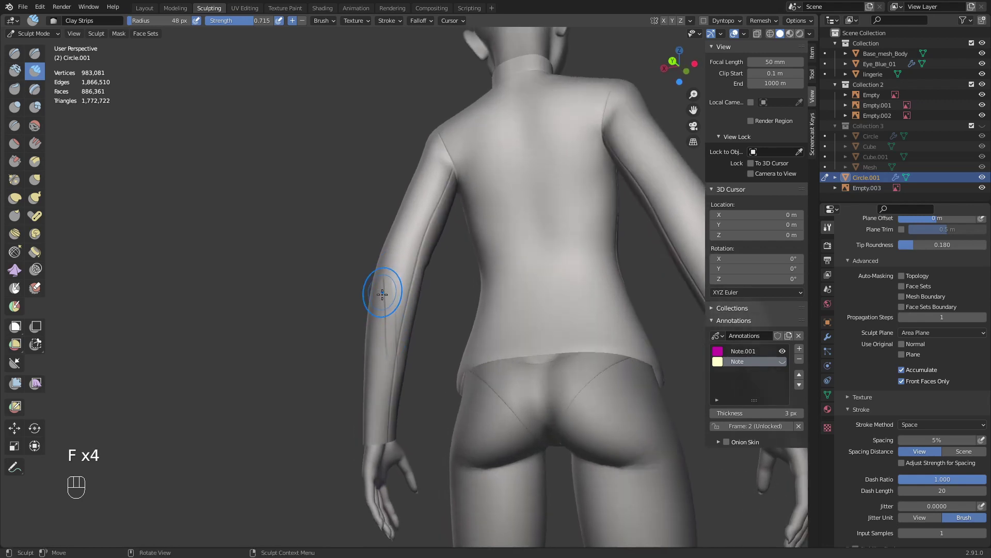
- Reduce the brush radius to 41 px and refine and smooth the folds on the back of the lower sleeve
middle_drag(382, 280, 377, 363)
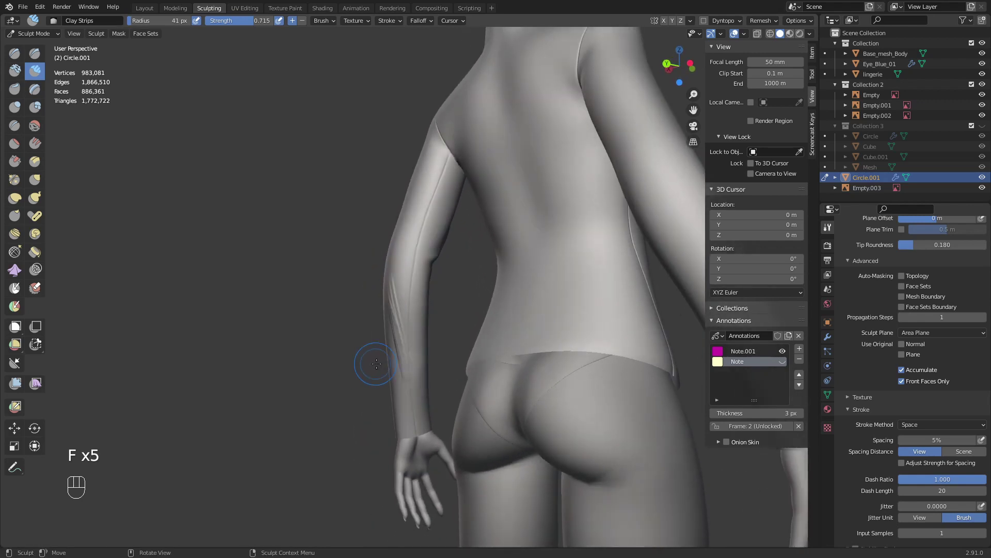
middle_drag(386, 295, 386, 353)
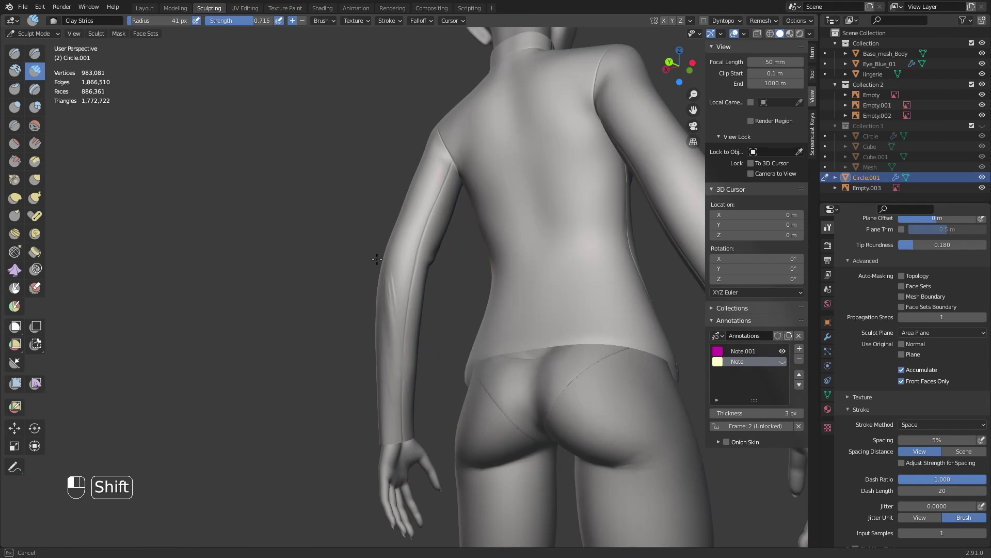
middle_drag(377, 259, 385, 268)
shift+drag(362, 369, 370, 351)
middle_drag(357, 304, 385, 289)
- Sculpt short diagonal folds on the outer sleeve just below the elbow with a 35 px Clay Strips brush and smooth them
key(f)
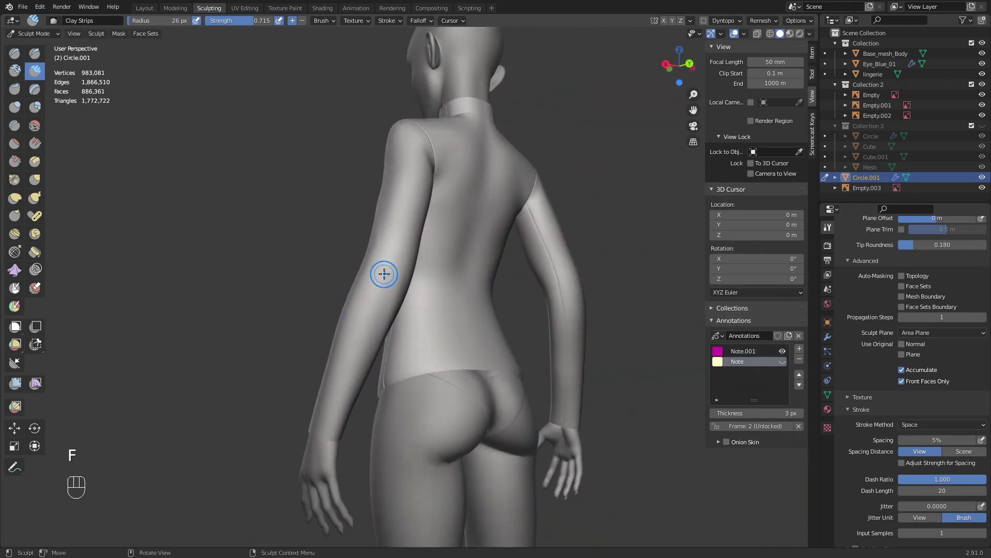
click(379, 277)
middle_drag(352, 343, 379, 335)
key(f)
mouse_move(394, 281)
middle_down()
mouse_move(363, 343)
mouse_move(370, 317)
middle_up()
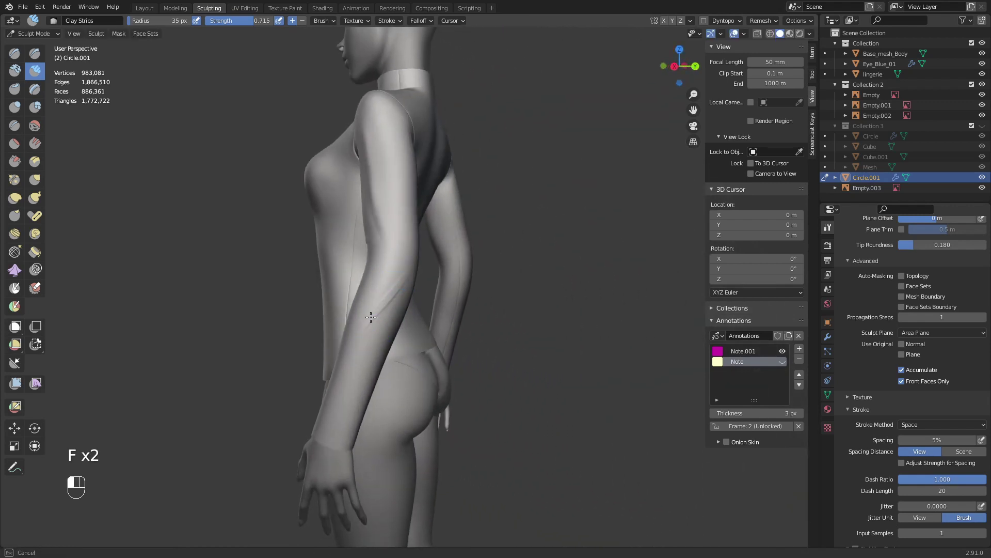
shift+drag(358, 338, 342, 362)
mouse_move(403, 291)
middle_down()
mouse_move(388, 321)
mouse_move(387, 277)
middle_up()
drag(383, 279, 365, 310)
shift+drag(379, 285, 372, 297)
- Enlarge the Clay Strips brush radius to 50 px for work on the jacket's front
mouse_move(397, 277)
middle_down()
mouse_move(348, 310)
mouse_move(503, 306)
mouse_move(478, 313)
middle_up()
key(f)
click(412, 354)
mouse_move(411, 354)
middle_down()
mouse_move(386, 343)
mouse_move(398, 195)
mouse_move(471, 296)
mouse_move(444, 291)
middle_up()
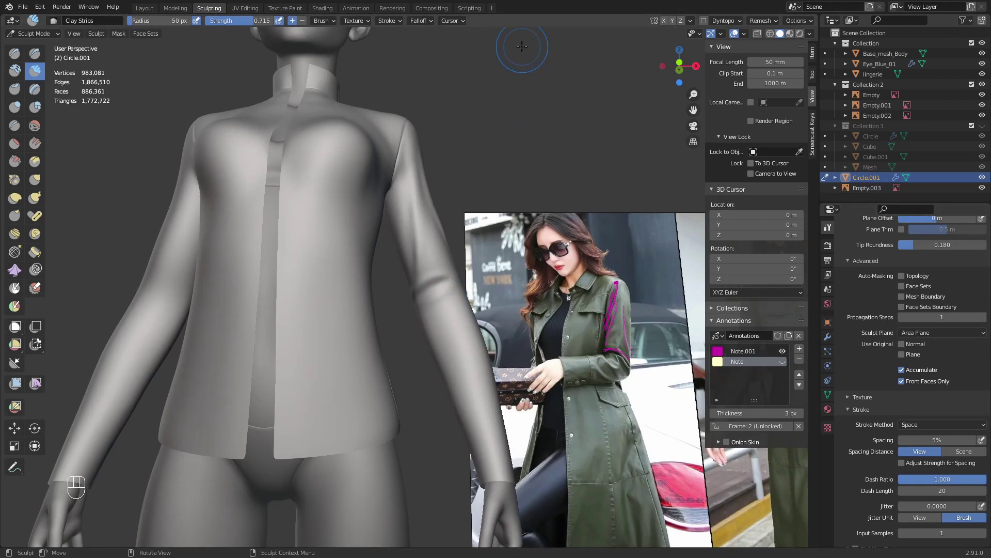
- Examine the coat reference photos for the folds and seams around the chest, shoulder and front panels
middle_drag(360, 266, 308, 285)
mouse_move(334, 237)
shift+middle_down()
mouse_move(377, 289)
mouse_move(297, 253)
mouse_move(396, 257)
mouse_move(377, 267)
mouse_move(368, 302)
shift+middle_up()
scroll(355, 305, up, 3)
drag(355, 283, 354, 284)
middle_drag(339, 277, 357, 275)
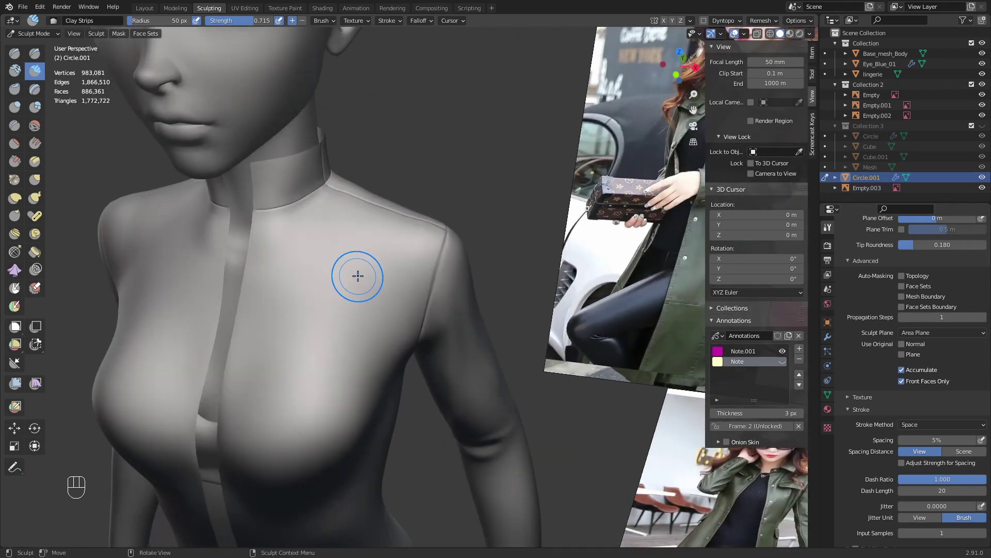
shift+middle_drag(450, 252, 363, 268)
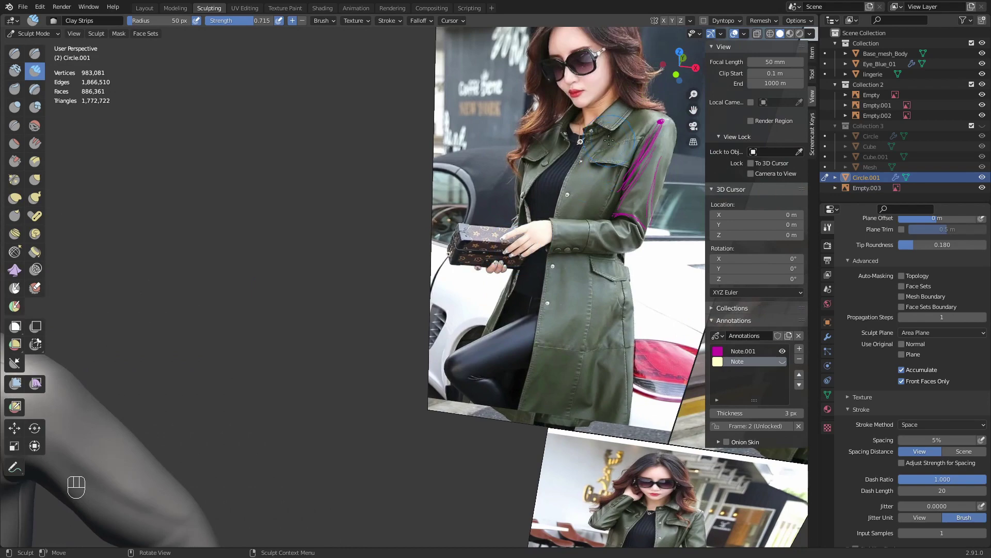
shift+middle_drag(609, 139, 583, 64)
key(KP_1)
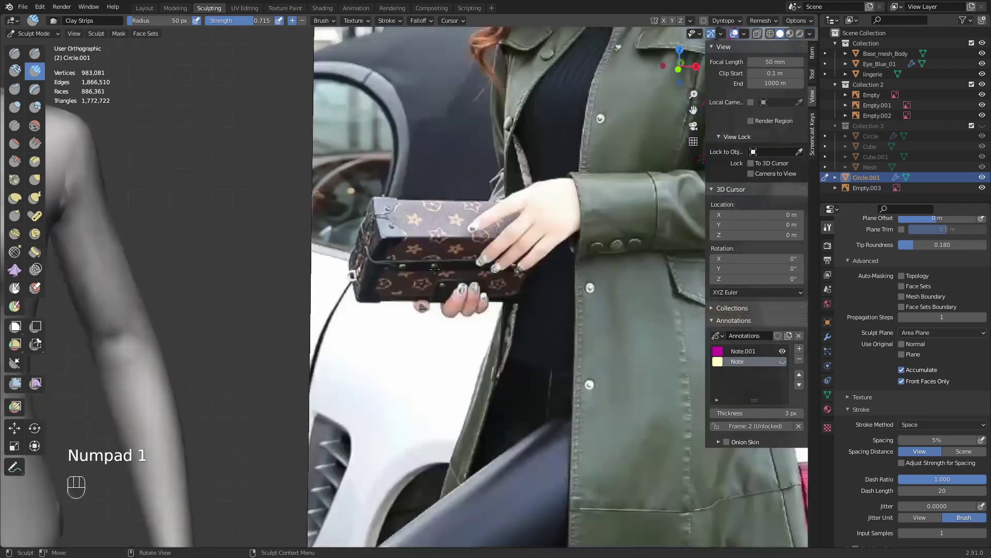
shift+middle_drag(687, 388, 428, 150)
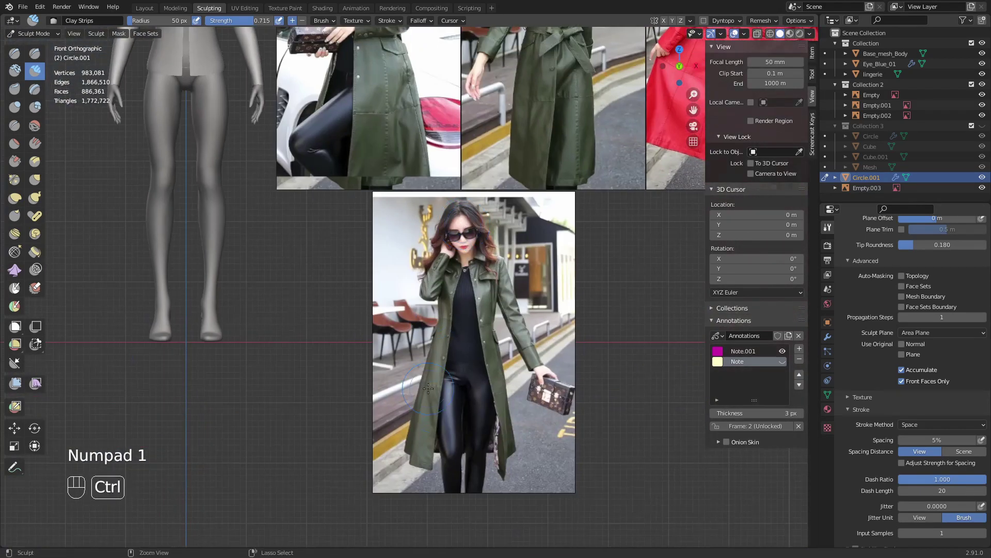
ctrl+middle_drag(428, 389, 375, 336)
ctrl+middle_drag(380, 372, 410, 320)
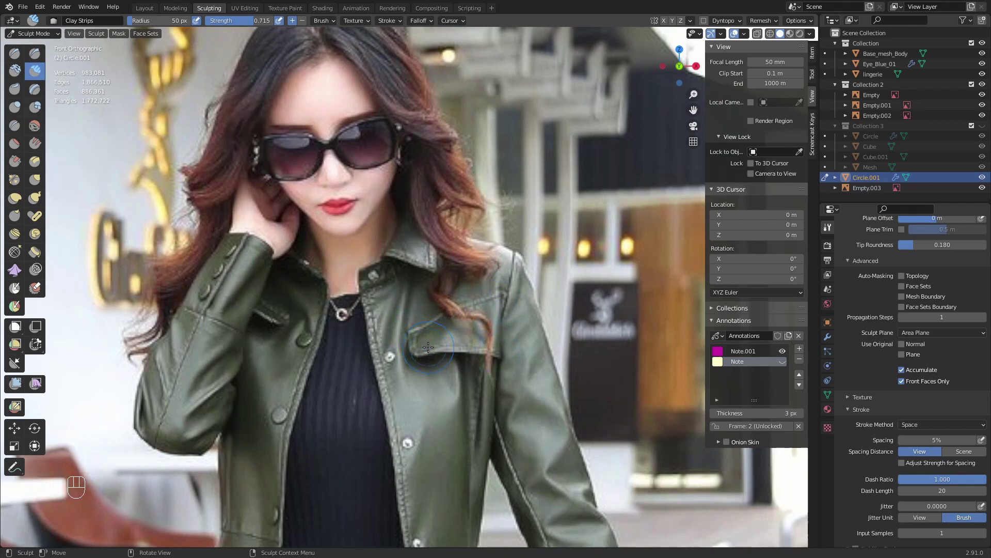
mouse_move(495, 298)
ctrl+middle_down()
mouse_move(387, 404)
mouse_move(497, 348)
ctrl+middle_up()
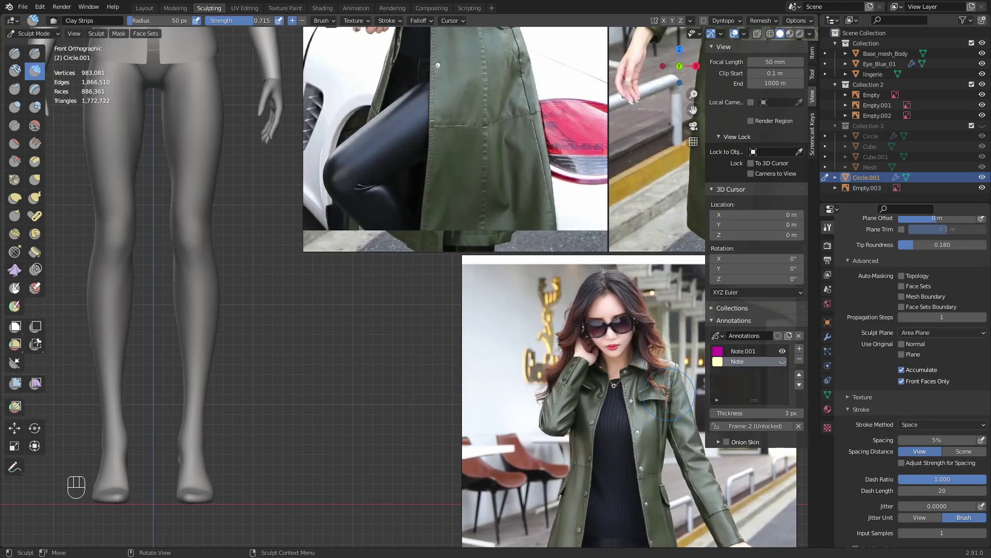
click(662, 432)
shift+middle_drag(335, 170, 393, 369)
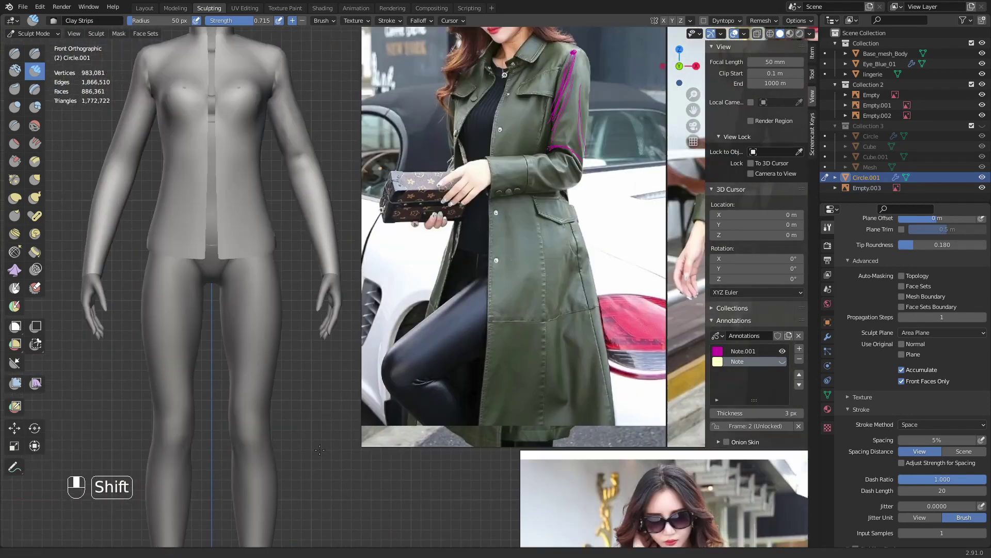
mouse_move(290, 171)
shift+middle_down()
mouse_move(341, 371)
mouse_move(283, 370)
mouse_move(331, 217)
mouse_move(327, 277)
shift+middle_up()
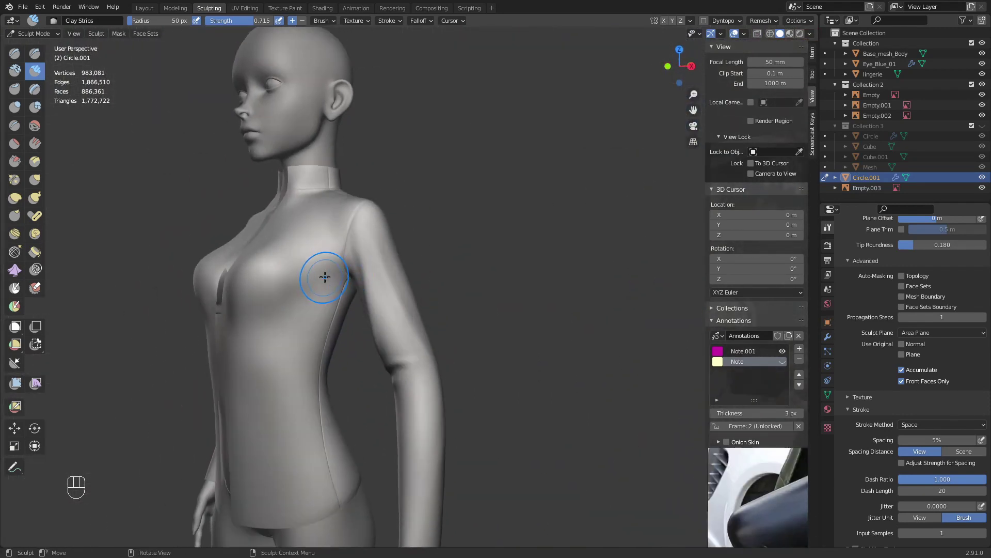
- Sculpt diagonal folds from the armpit down the side of the chest with the 50 px Clay Strips brush and smooth them
drag(331, 269, 300, 339)
mouse_move(335, 264)
mouse_down()
mouse_move(296, 355)
mouse_move(303, 343)
mouse_up()
middle_drag(340, 274, 360, 268)
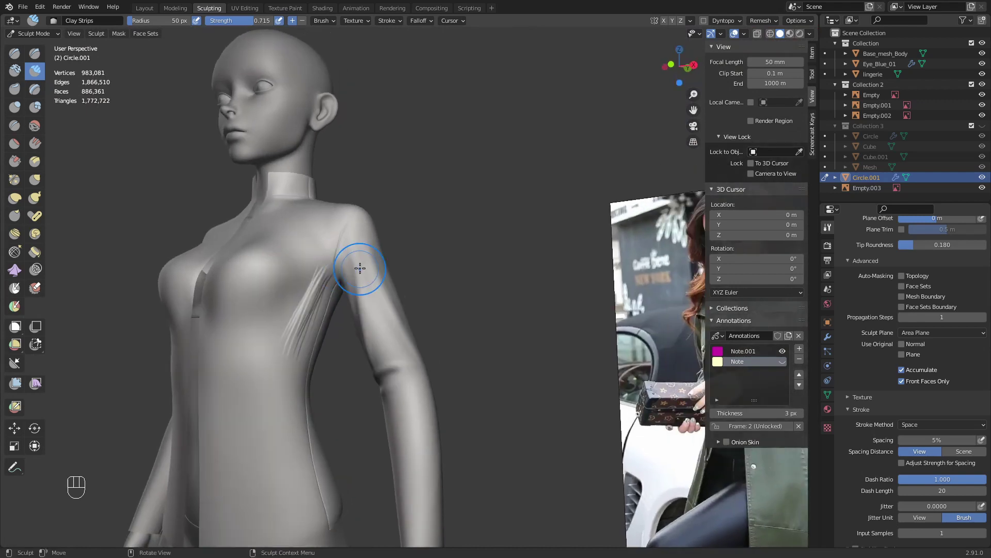
shift+drag(294, 338, 317, 288)
middle_drag(317, 288, 337, 294)
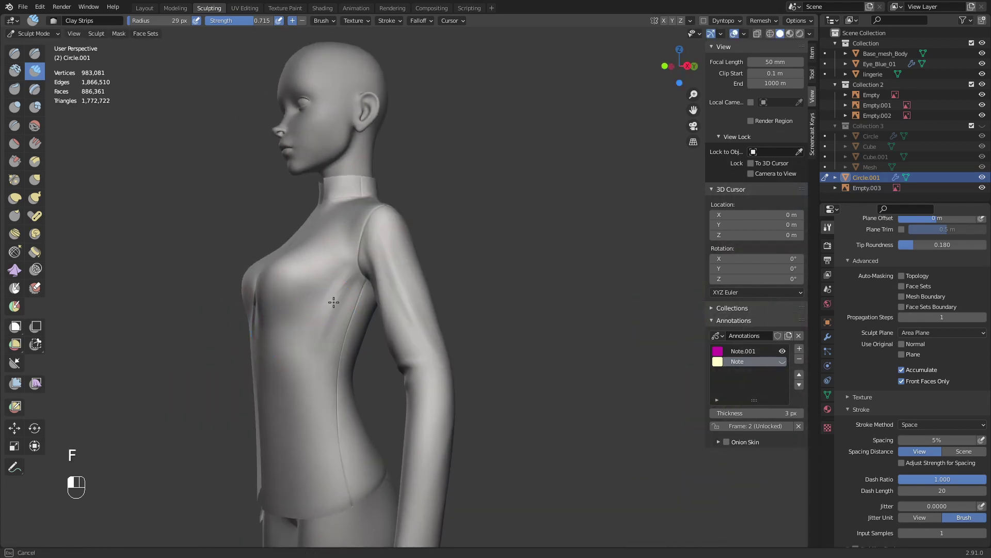
- Set the brush radius to 40 px and smooth the side of the jacket below the bust
key(f)
key(f)
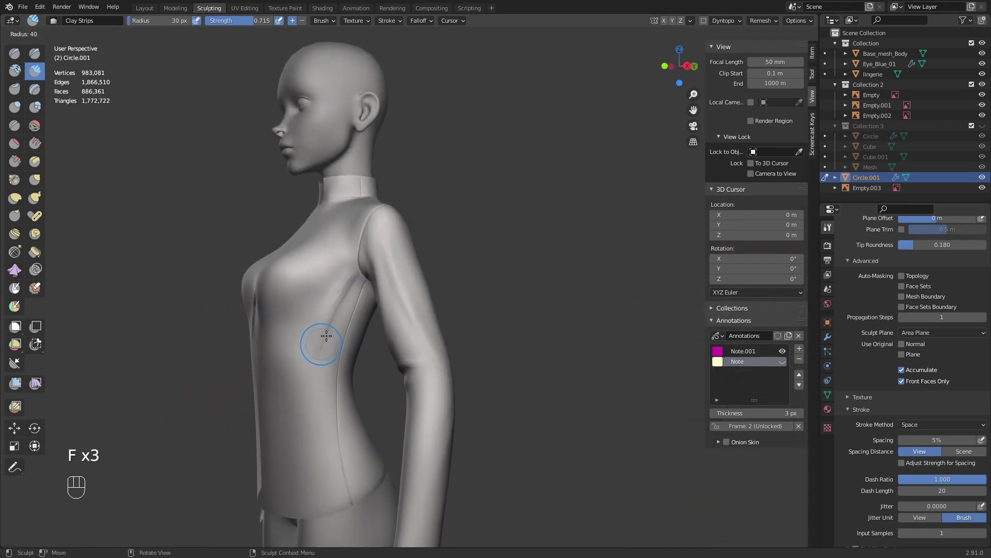
click(317, 340)
shift+drag(309, 361, 317, 317)
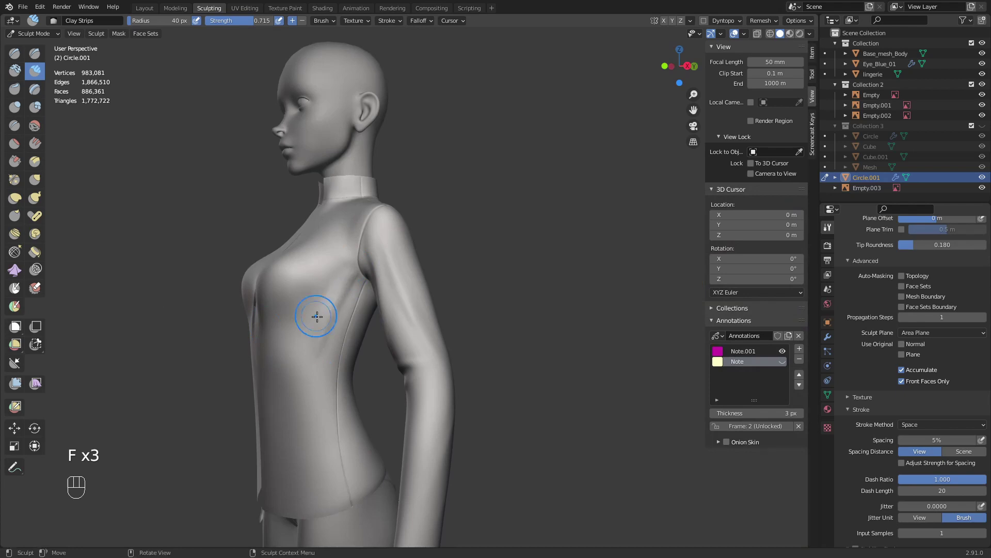
middle_drag(316, 317, 413, 335)
mouse_move(413, 336)
shift+middle_down()
mouse_move(421, 362)
mouse_move(382, 310)
shift+middle_up()
middle_drag(382, 310, 345, 298)
- Sculpt thin folds from the collar down the upper chest with a 42 px Clay Strips brush
key(f)
click(341, 299)
drag(331, 330, 332, 337)
key(f)
click(319, 282)
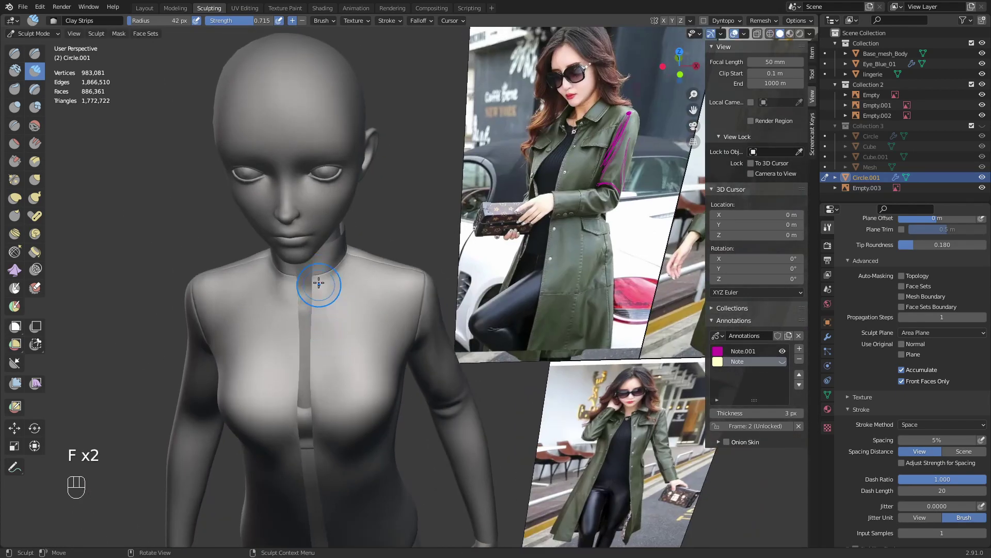
middle_drag(338, 348, 321, 275)
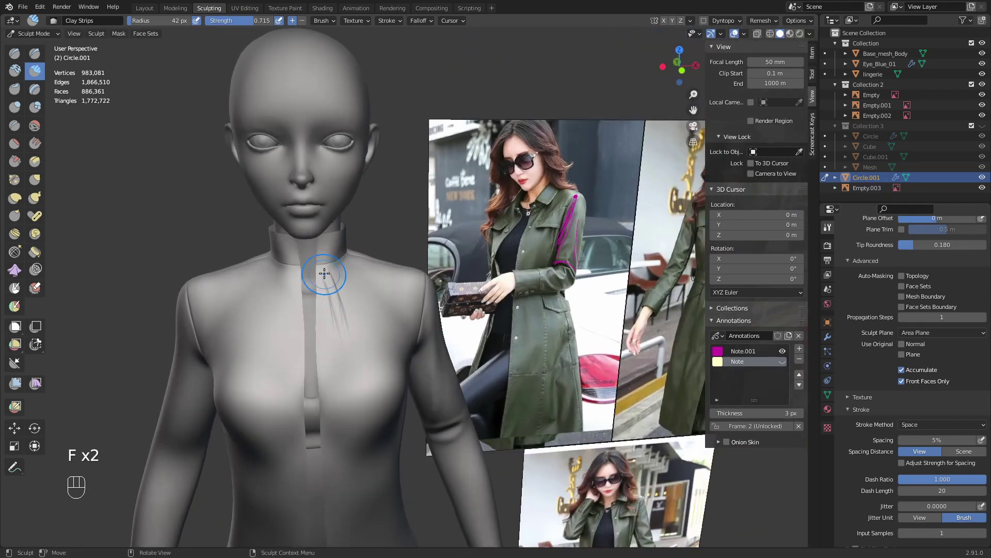
- Add strokes beneath the bust, and smooth them together with the chest area beside the front opening
drag(347, 367, 382, 384)
mouse_move(390, 361)
middle_down()
mouse_move(381, 314)
mouse_move(374, 356)
middle_up()
mouse_move(374, 356)
middle_down()
mouse_move(359, 351)
mouse_move(392, 346)
middle_up()
mouse_move(397, 343)
ctrl+middle_down()
mouse_move(411, 298)
mouse_move(326, 331)
ctrl+middle_up()
shift+drag(313, 279, 311, 362)
shift+middle_drag(368, 413, 395, 356)
middle_drag(395, 355, 398, 356)
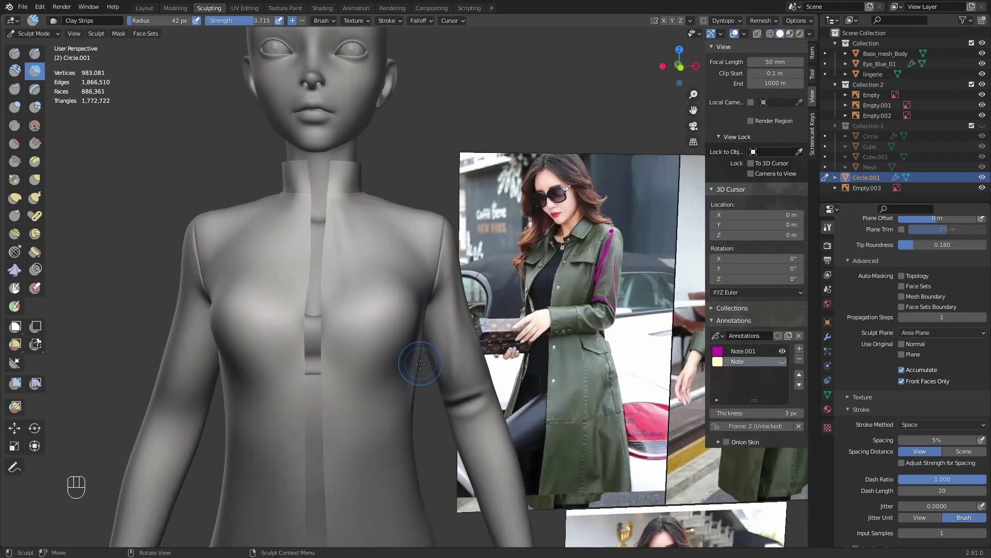
shift+drag(390, 372, 393, 362)
- Replace the trial stroke on the front panel with long vertical Clay Strips folds running from below the bust to the hem
mouse_move(392, 361)
middle_down()
mouse_move(401, 307)
mouse_move(365, 351)
mouse_move(345, 338)
middle_up()
key(f)
click(364, 330)
key(f)
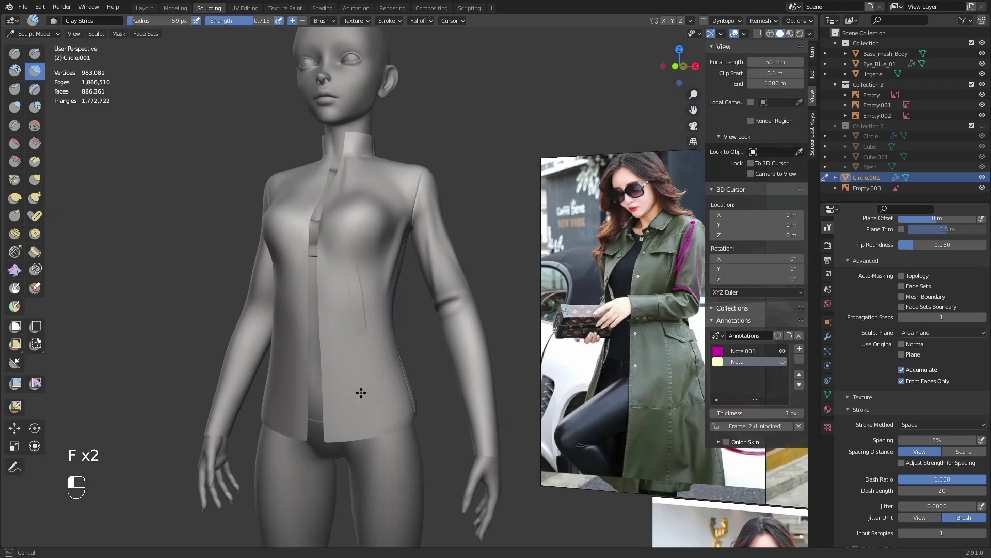
key(ctrl+z)
mouse_move(357, 284)
mouse_down()
mouse_move(364, 447)
mouse_move(357, 413)
mouse_up()
mouse_move(357, 264)
middle_down()
mouse_move(339, 253)
mouse_move(354, 269)
middle_up()
mouse_move(351, 399)
mouse_down()
mouse_move(354, 411)
mouse_move(352, 305)
mouse_move(352, 371)
mouse_move(350, 337)
mouse_up()
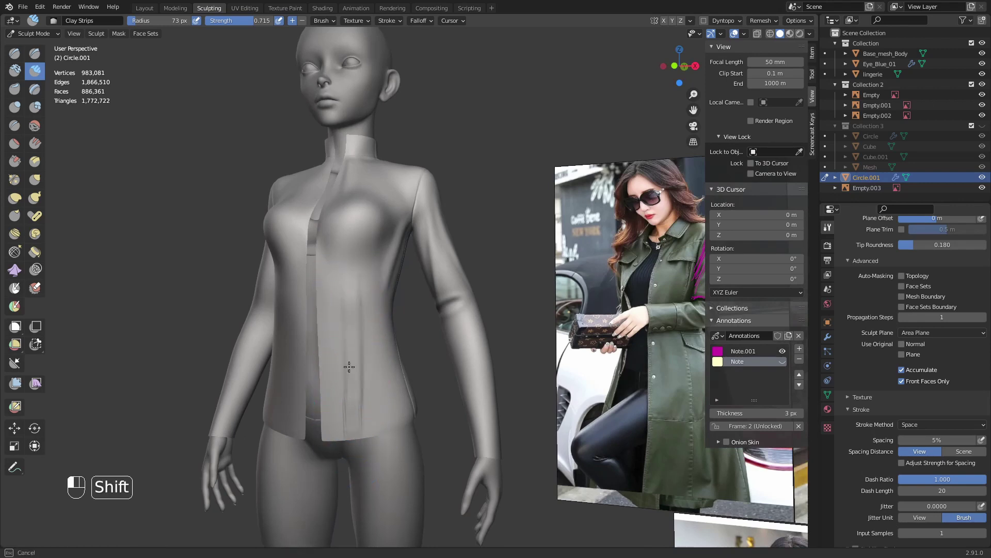
- Smooth and rework the front panel's vertical folds below the bust with a 73 px brush radius
shift+drag(354, 284, 353, 311)
middle_drag(343, 341, 352, 327)
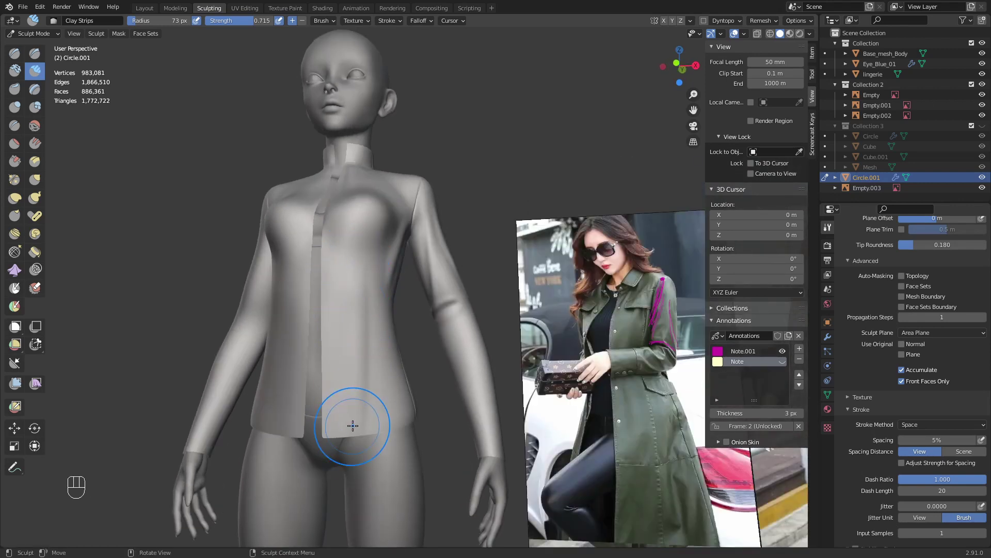
ctrl+middle_drag(359, 411, 367, 380)
middle_drag(354, 317, 357, 296)
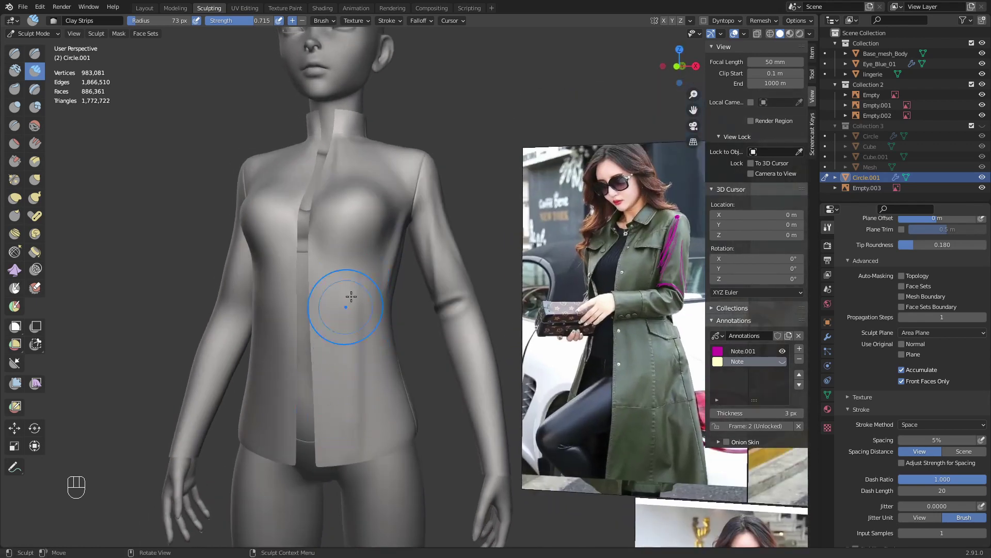
middle_drag(384, 345, 84, 217)
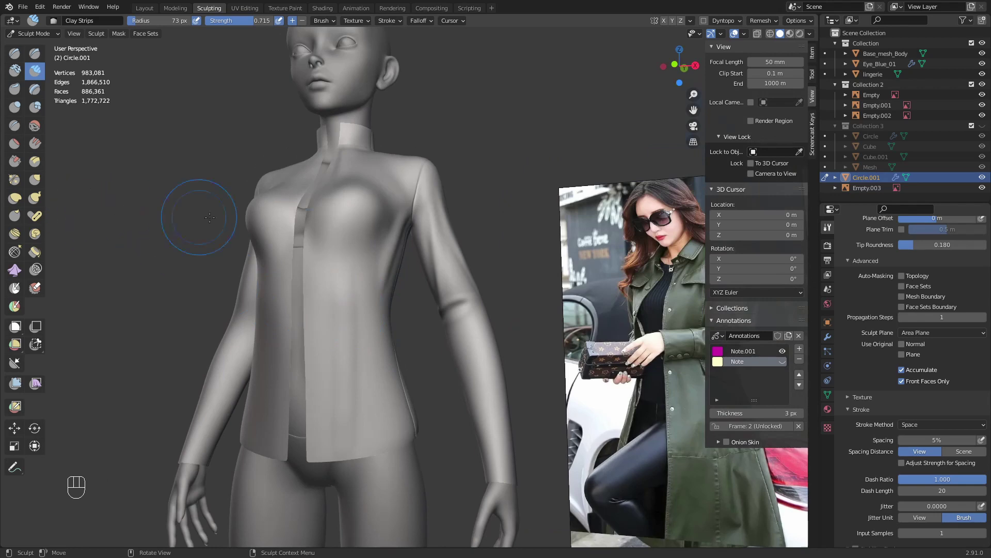
middle_drag(346, 321, 350, 406)
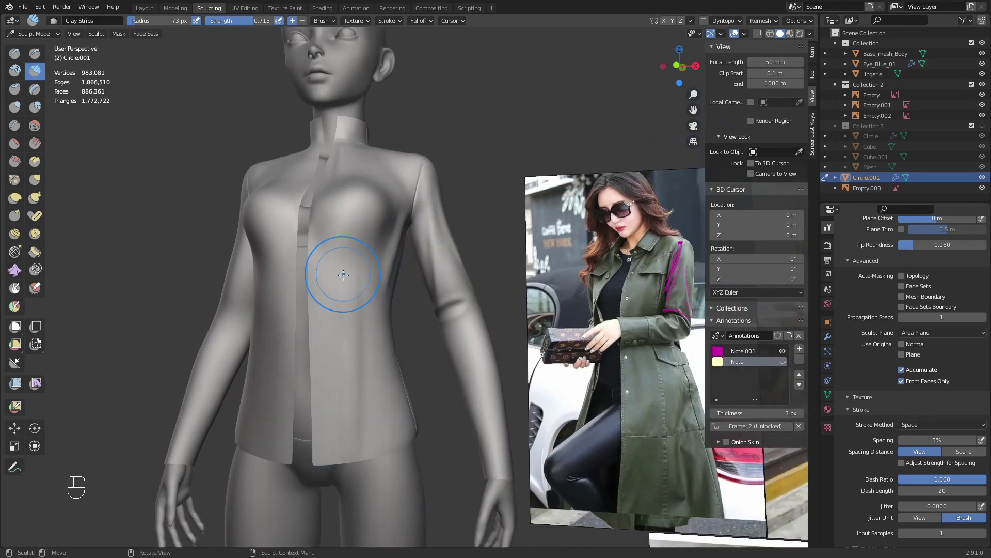
- Switch to Draw Sharp with a 57 px radius and cut vertical creases down the front panel from the bust
key(q)
click(290, 244)
shift+middle_drag(339, 315, 344, 265)
key(f)
mouse_move(356, 231)
mouse_down()
mouse_move(339, 393)
mouse_move(345, 358)
mouse_move(345, 380)
mouse_up()
middle_drag(380, 273, 362, 283)
mouse_move(360, 243)
mouse_down()
mouse_move(360, 382)
mouse_move(357, 365)
mouse_up()
- Smooth the sharp creases across the front panel, from below the bust to the hem and towards the side
middle_drag(374, 342, 387, 326)
mouse_move(356, 278)
shift+mouse_down()
mouse_move(352, 321)
mouse_move(367, 384)
shift+mouse_up()
ctrl+middle_drag(400, 310, 405, 372)
mouse_move(405, 330)
middle_down()
mouse_move(426, 328)
mouse_move(431, 257)
middle_up()
shift+drag(378, 277, 380, 263)
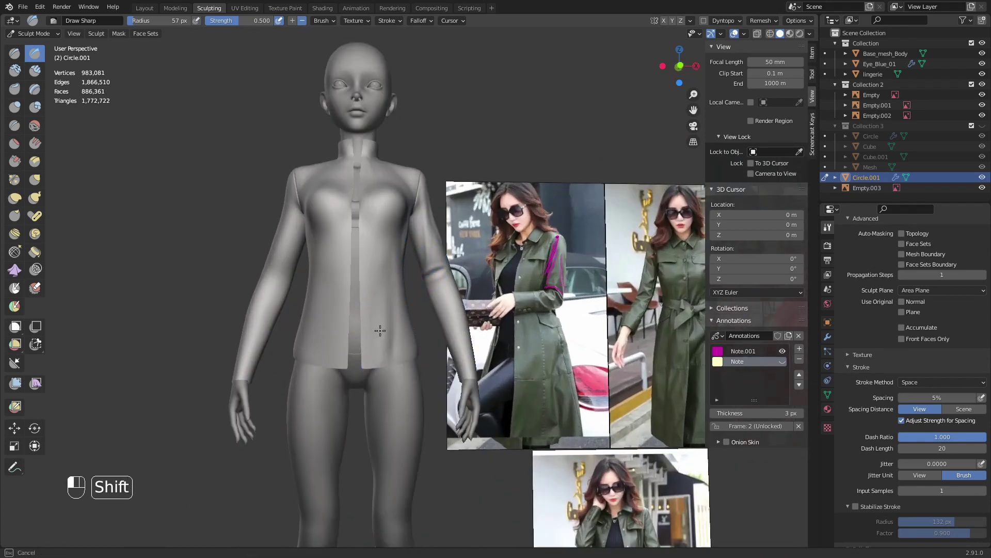
shift+drag(380, 331, 385, 286)
shift+middle_drag(383, 340, 380, 367)
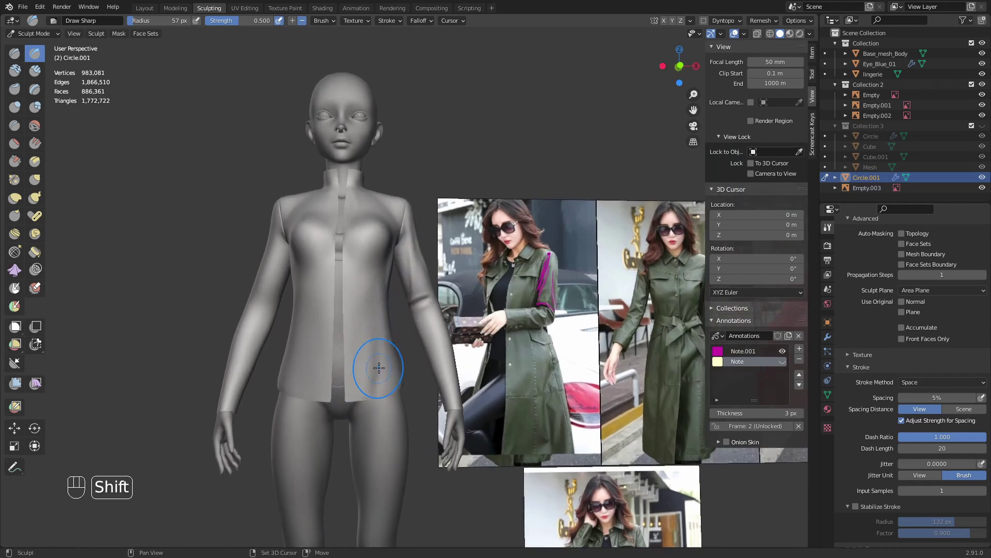
mouse_move(380, 367)
shift+mouse_down()
mouse_move(380, 316)
mouse_move(357, 296)
shift+mouse_up()
mouse_move(358, 295)
middle_down()
mouse_move(320, 302)
mouse_move(336, 336)
middle_up()
shift+drag(341, 345, 376, 341)
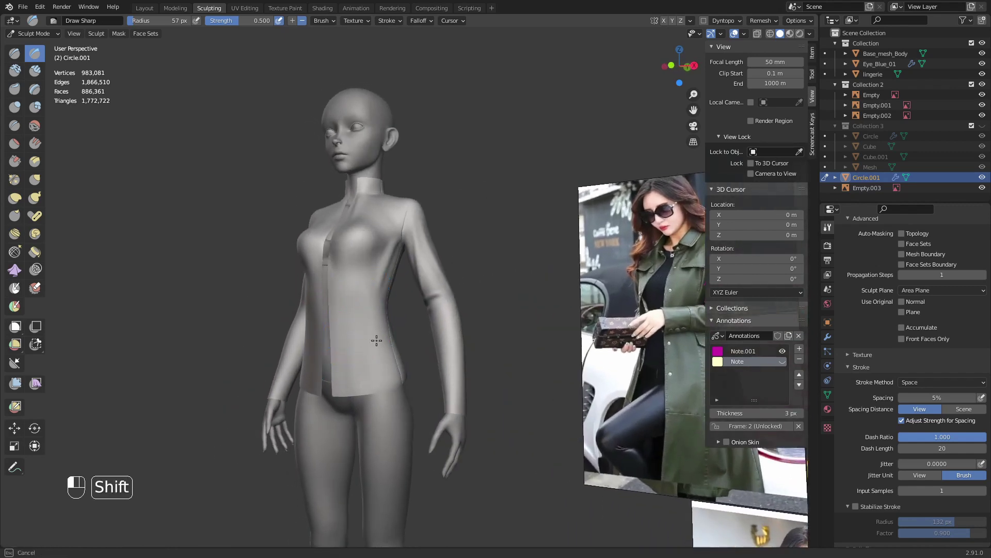
- Undo the last two strokes near the armpit, then rework and smooth the diagonal folds running down from it
mouse_move(386, 312)
middle_down()
mouse_move(345, 289)
mouse_move(372, 232)
mouse_move(358, 290)
mouse_move(358, 230)
middle_up()
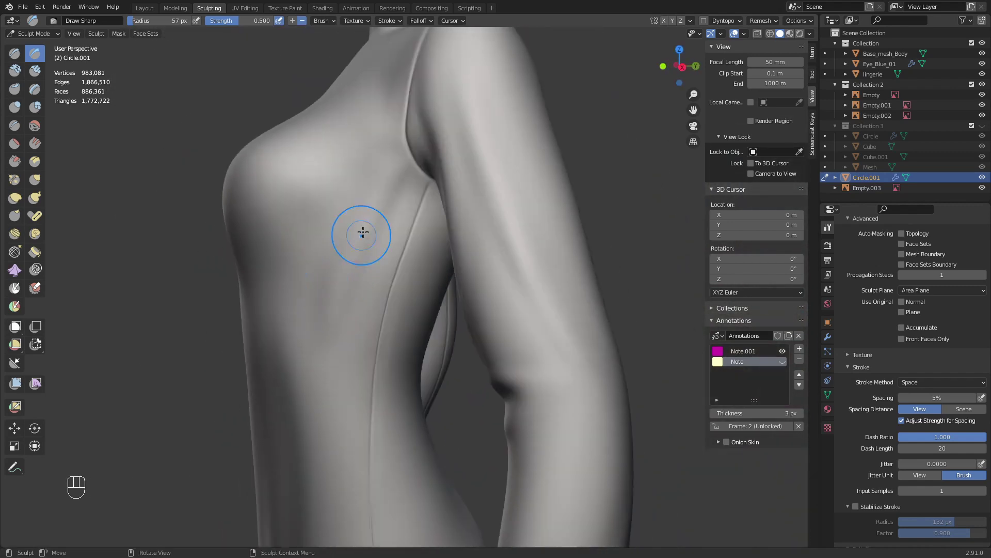
key(ctrl+z)
key(ctrl+z)
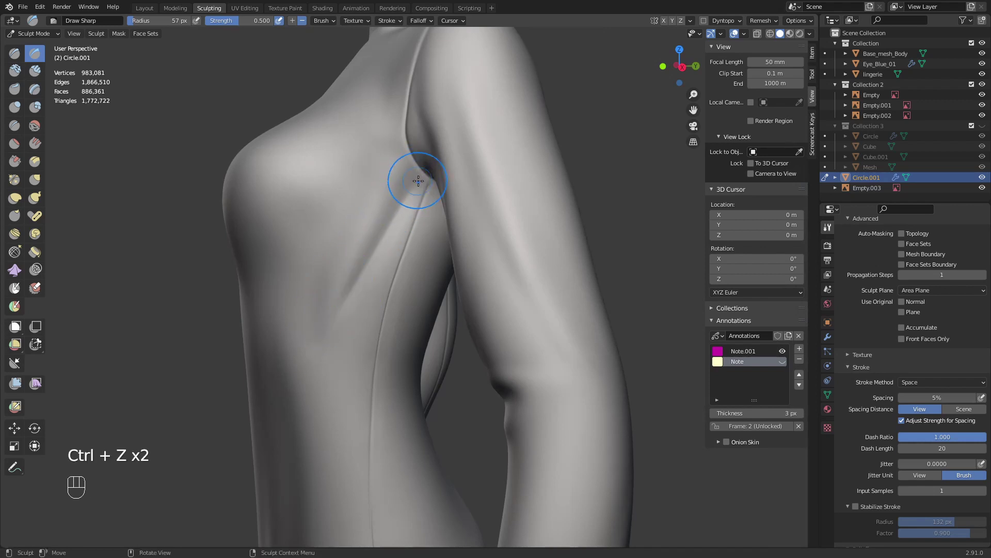
mouse_move(411, 178)
shift+mouse_down()
mouse_move(380, 195)
mouse_move(366, 246)
shift+mouse_up()
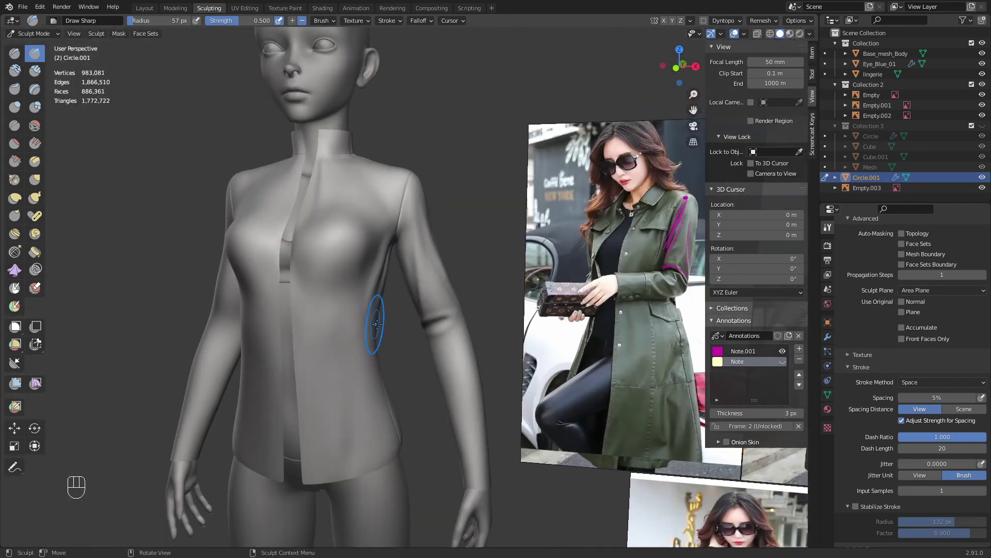
mouse_move(380, 254)
middle_down()
mouse_move(297, 253)
mouse_move(323, 250)
middle_up()
ctrl+middle_drag(323, 251, 372, 233)
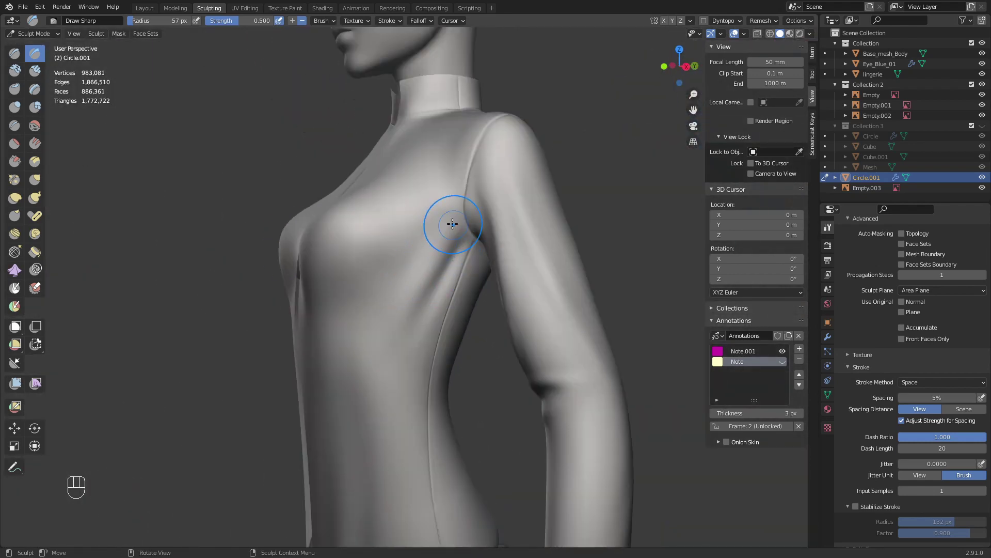
shift+drag(446, 226, 429, 241)
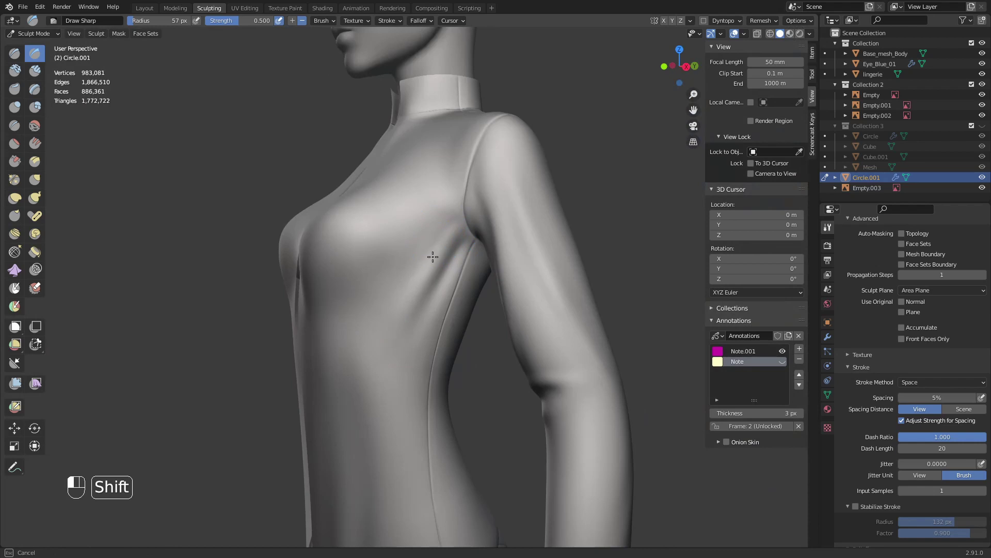
- Smooth the diagonal folds on the jacket's side below the armpit
shift+drag(398, 294, 423, 251)
shift+drag(426, 298, 421, 305)
mouse_move(400, 300)
middle_down()
mouse_move(438, 290)
mouse_move(438, 272)
mouse_move(433, 333)
middle_up()
key(q)
click(438, 271)
key(f)
click(428, 272)
middle_drag(408, 274, 434, 273)
middle_drag(430, 309, 361, 289)
ctrl+middle_drag(434, 302, 434, 263)
middle_drag(454, 259, 436, 258)
key(f)
click(433, 261)
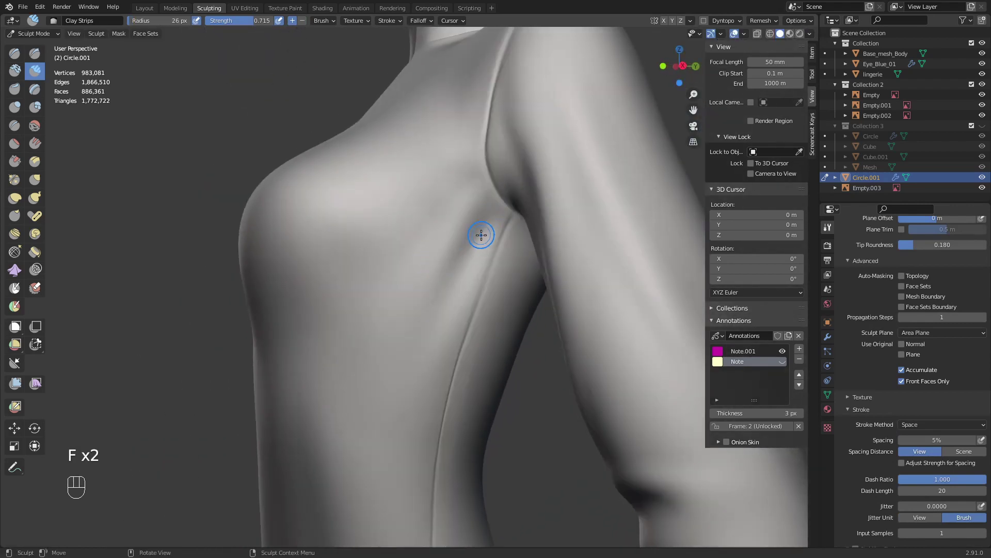
key(f)
- Switch to the Draw brush with a 25 px radius, raise the fold ridge below the armpit and smooth it
key(x)
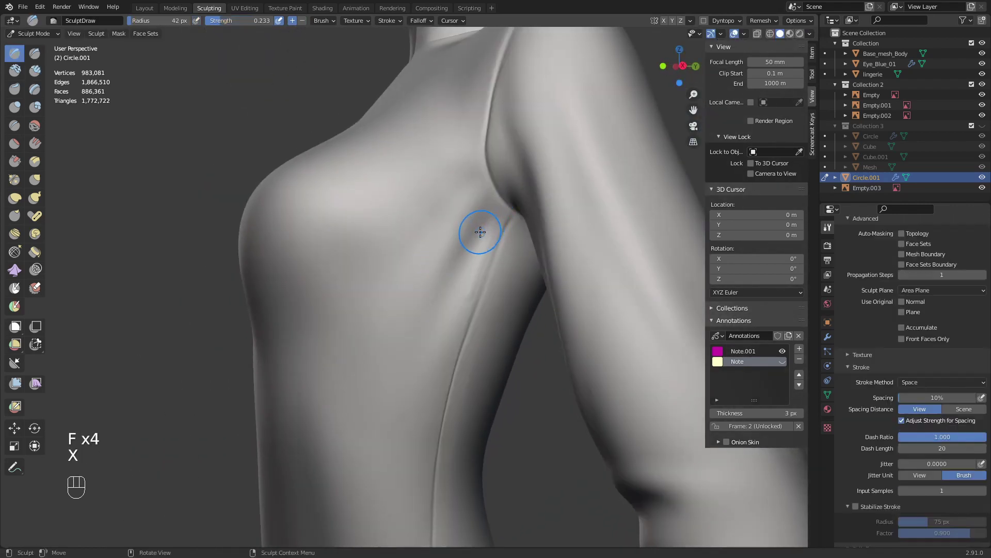
key(f)
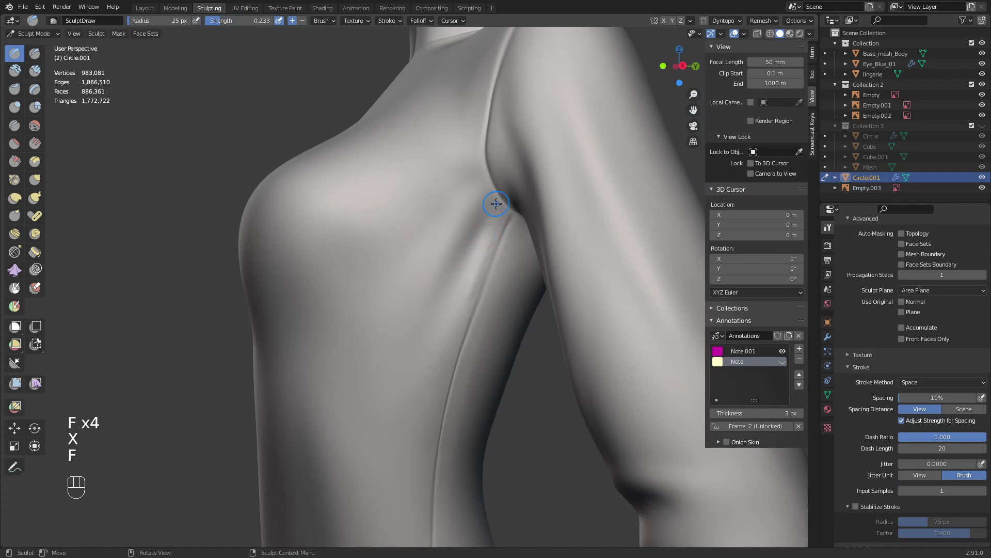
shift+drag(479, 232, 450, 308)
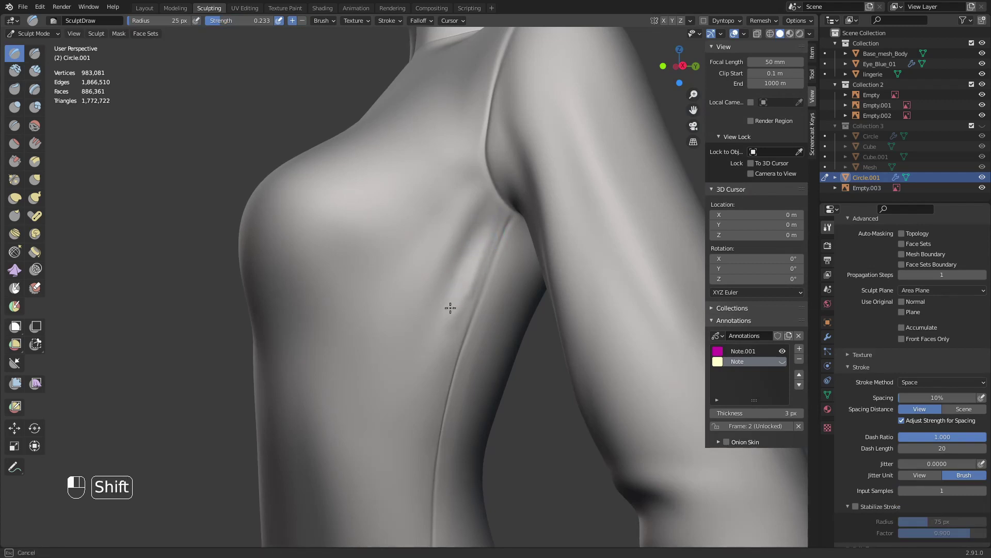
shift+drag(483, 239, 493, 234)
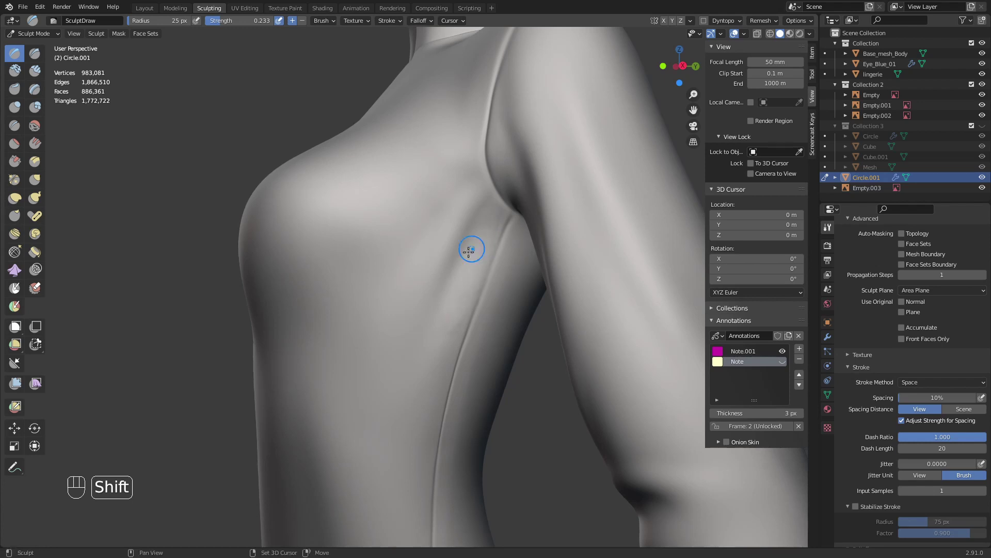
- Carve the groove of the diagonal fold below the armpit with a brush radius of about 27 px and smooth it
key(f)
click(473, 251)
ctrl+drag(462, 274, 449, 299)
key(f)
click(443, 299)
ctrl+drag(492, 202, 449, 295)
key(f)
click(457, 289)
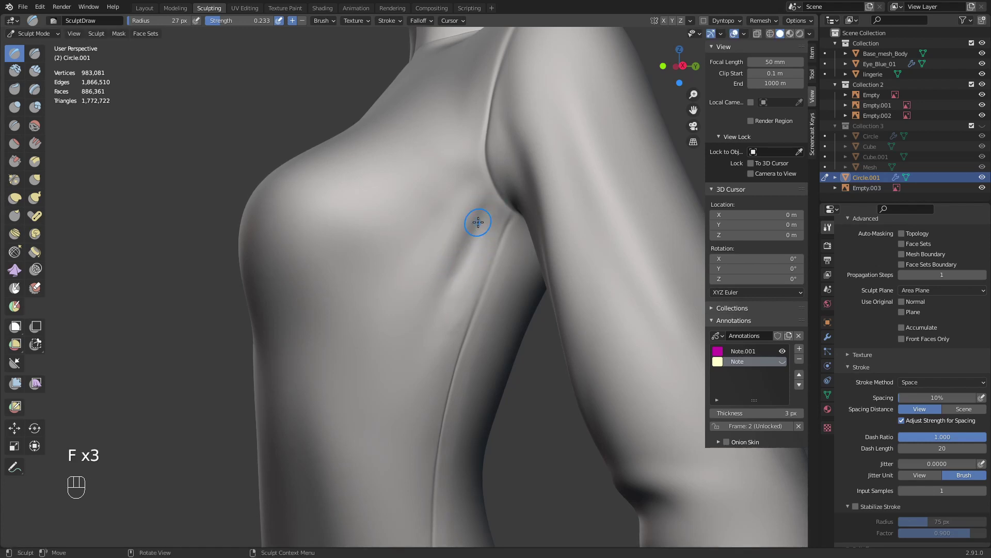
ctrl+drag(467, 239, 442, 294)
shift+drag(463, 254, 455, 295)
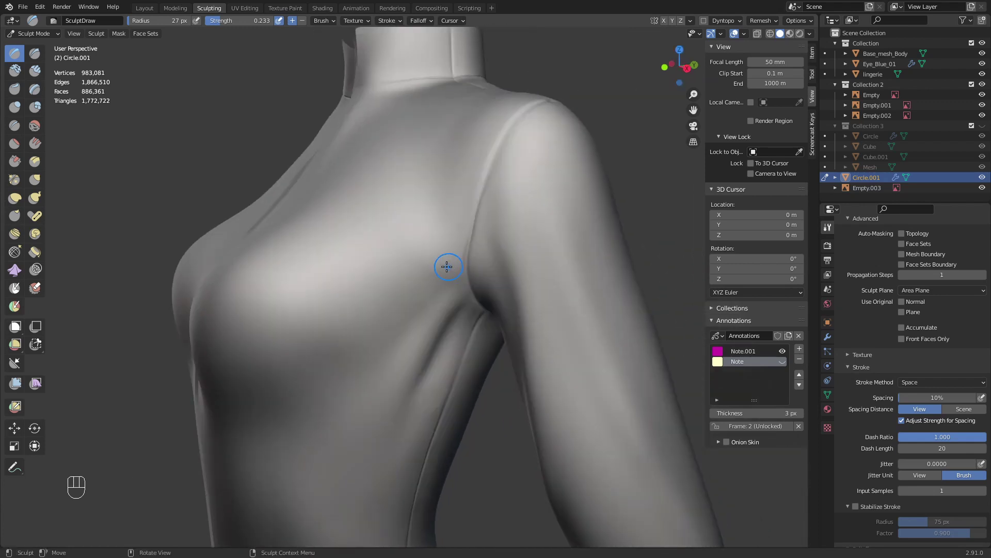
- Draw a short diagonal fold from the armhole seam onto the chest, starting with a 14 px brush radius
key(f)
click(449, 263)
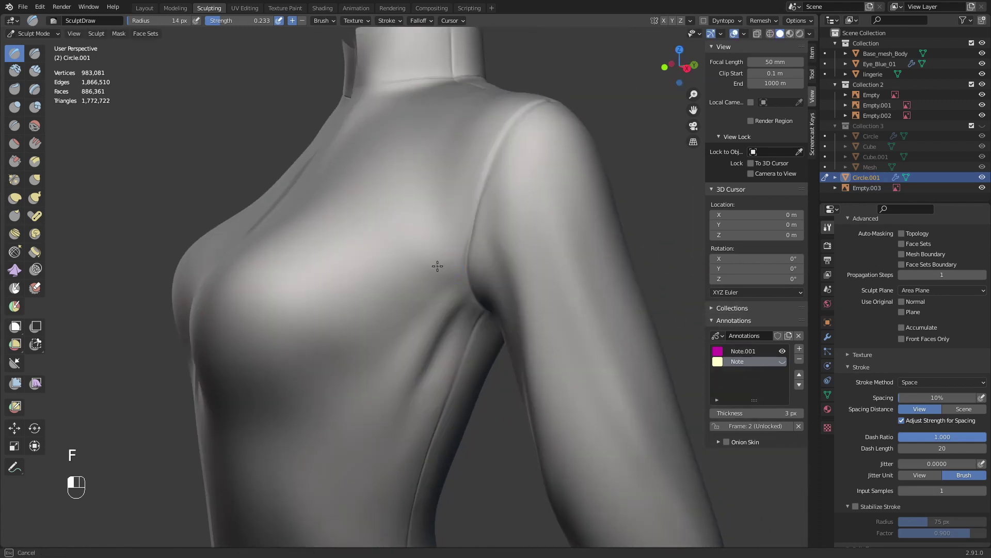
drag(465, 257, 422, 283)
ctrl+middle_drag(432, 281, 447, 315)
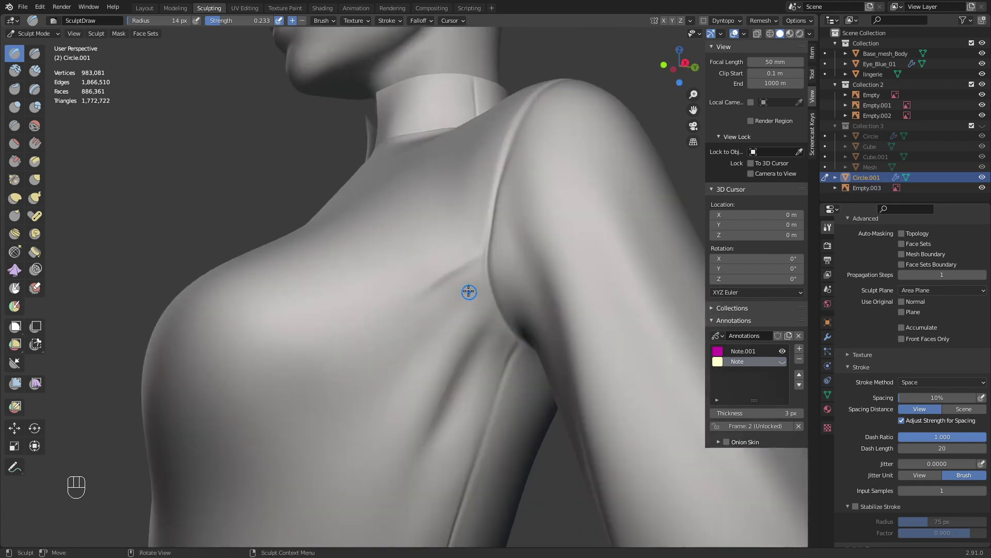
key(f)
click(472, 268)
mouse_move(448, 265)
ctrl+middle_down()
mouse_move(440, 290)
mouse_move(466, 260)
mouse_move(457, 326)
ctrl+middle_up()
key(f)
click(473, 260)
ctrl+middle_drag(480, 337, 503, 311)
- Build up and lengthen the ridge of the armhole fold towards the bust with a brush radius of 25 to 30 px
key(f)
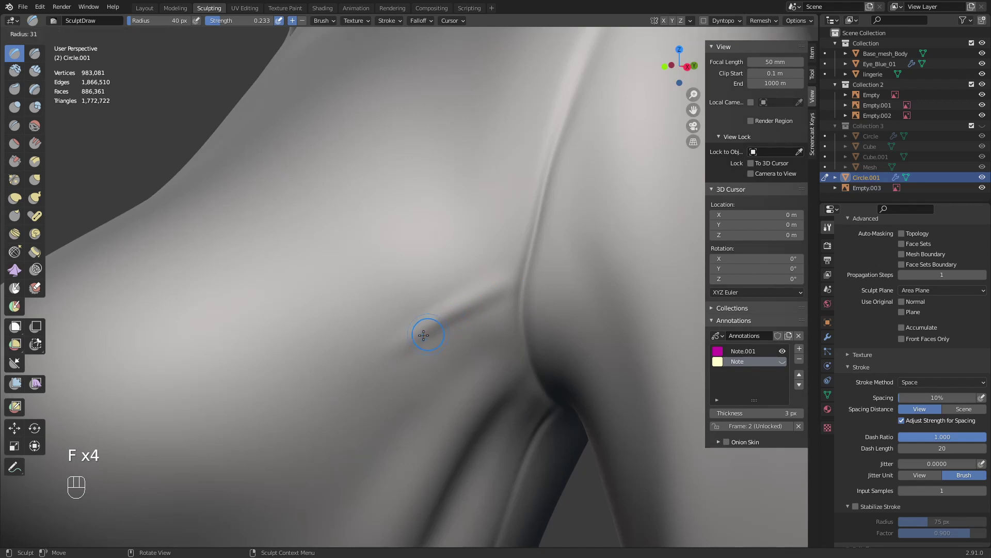
click(437, 326)
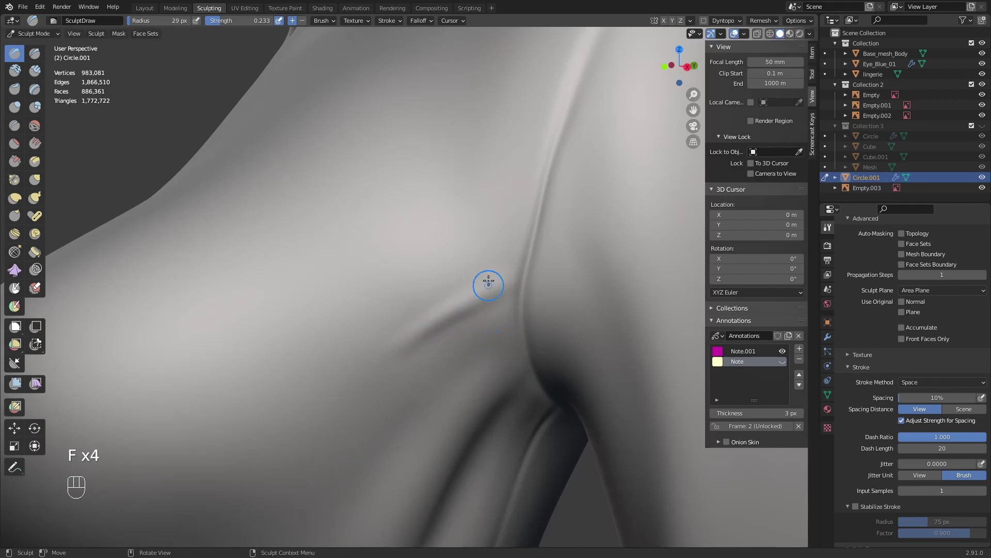
key(f)
click(454, 314)
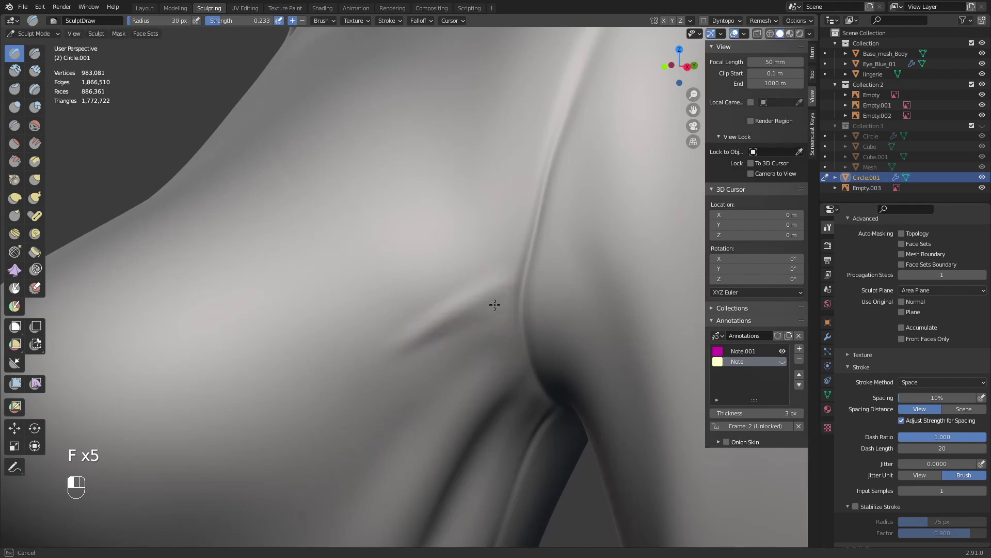
mouse_move(495, 305)
mouse_down()
mouse_move(398, 347)
mouse_move(448, 311)
mouse_up()
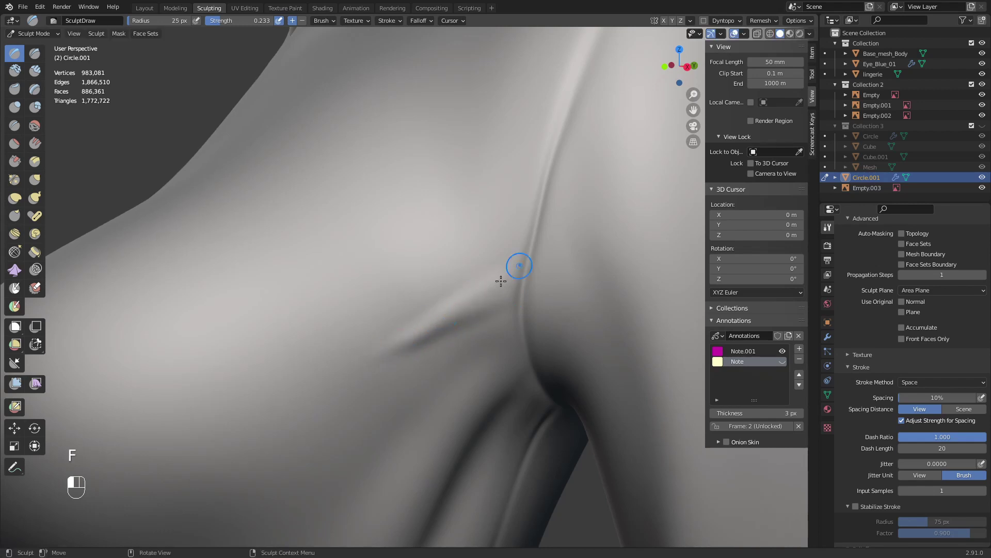
drag(499, 281, 499, 303)
click(429, 326)
drag(386, 347, 422, 341)
- Carve a deeper groove along the underside of the armhole fold with a 29 px brush radius
mouse_move(425, 343)
middle_down()
mouse_move(423, 367)
mouse_move(438, 321)
middle_up()
key(f)
click(432, 346)
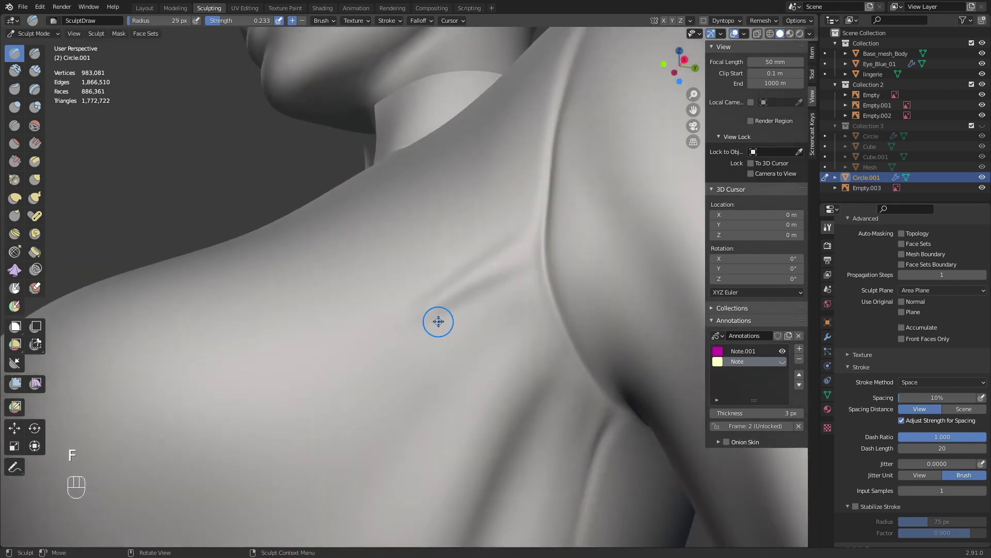
mouse_move(470, 309)
ctrl+mouse_down()
mouse_move(429, 327)
mouse_move(491, 284)
mouse_move(533, 276)
ctrl+mouse_up()
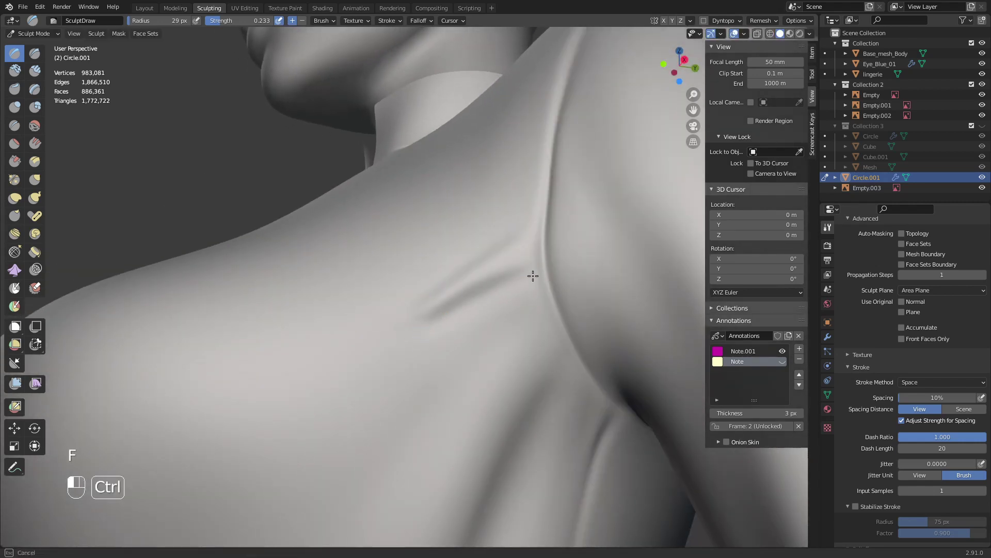
mouse_move(435, 312)
ctrl+mouse_down()
mouse_move(519, 281)
mouse_move(443, 322)
ctrl+mouse_up()
- Smooth the armhole fold and the surface around it with a 44 px brush radius
middle_drag(443, 322, 461, 346)
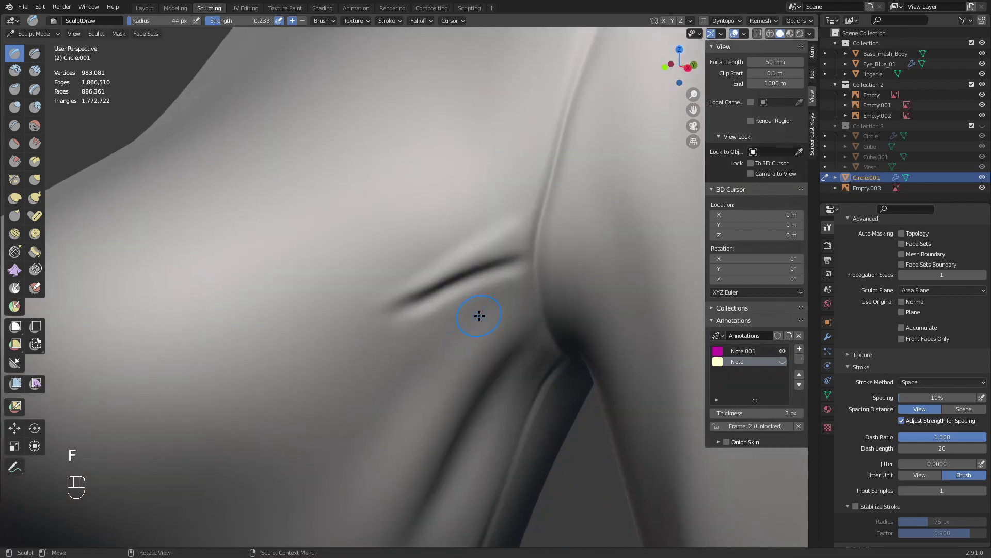
mouse_move(479, 315)
shift+mouse_down()
mouse_move(427, 281)
mouse_move(476, 277)
mouse_move(376, 347)
shift+mouse_up()
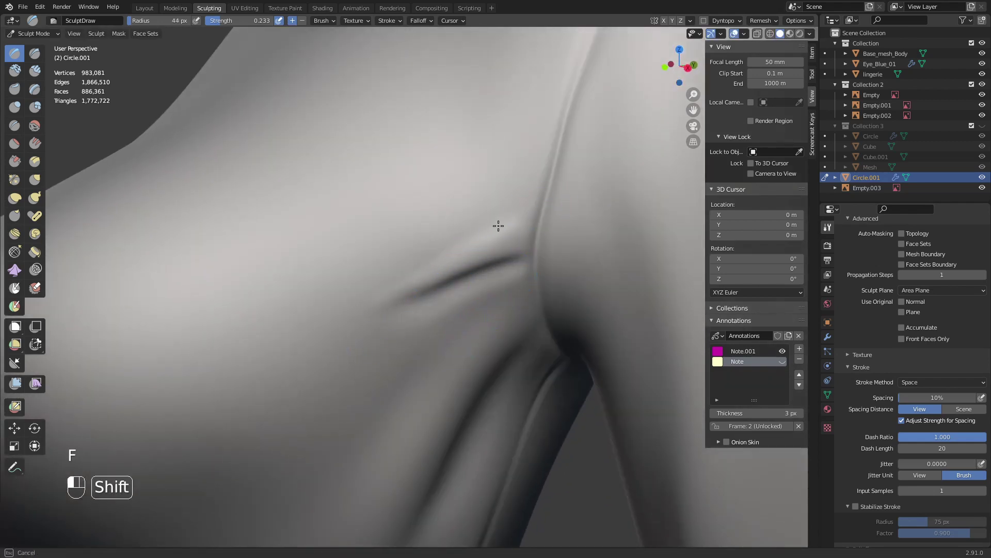
shift+drag(498, 225, 491, 237)
mouse_move(383, 313)
shift+mouse_down()
mouse_move(403, 345)
mouse_move(502, 278)
shift+mouse_up()
mouse_move(460, 317)
ctrl+middle_down()
mouse_move(437, 393)
mouse_move(471, 299)
ctrl+middle_up()
- Draw another diagonal fold between the armhole fold and the armpit folds with a 30 px radius, and soften it
key(f)
click(398, 352)
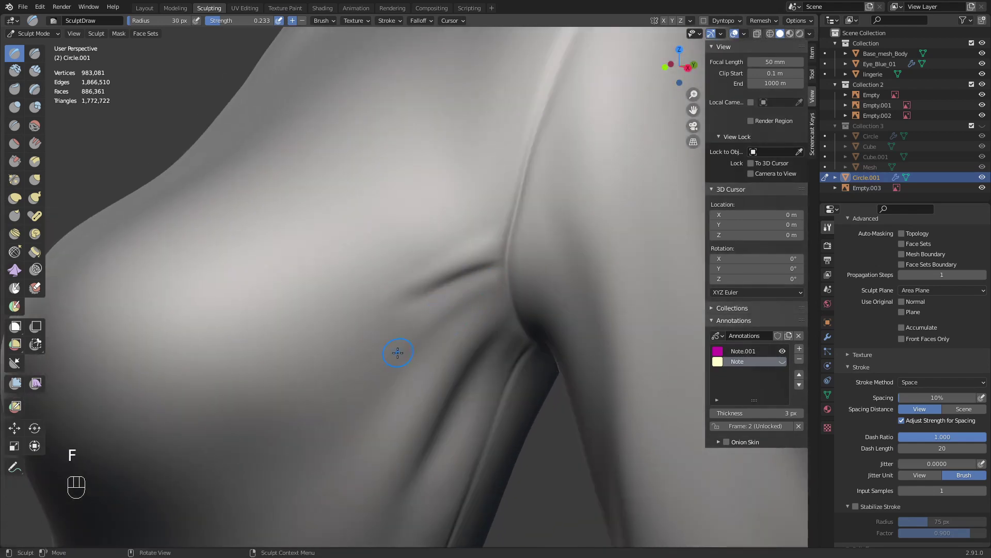
drag(493, 286, 391, 368)
drag(495, 277, 396, 360)
shift+drag(400, 356, 430, 328)
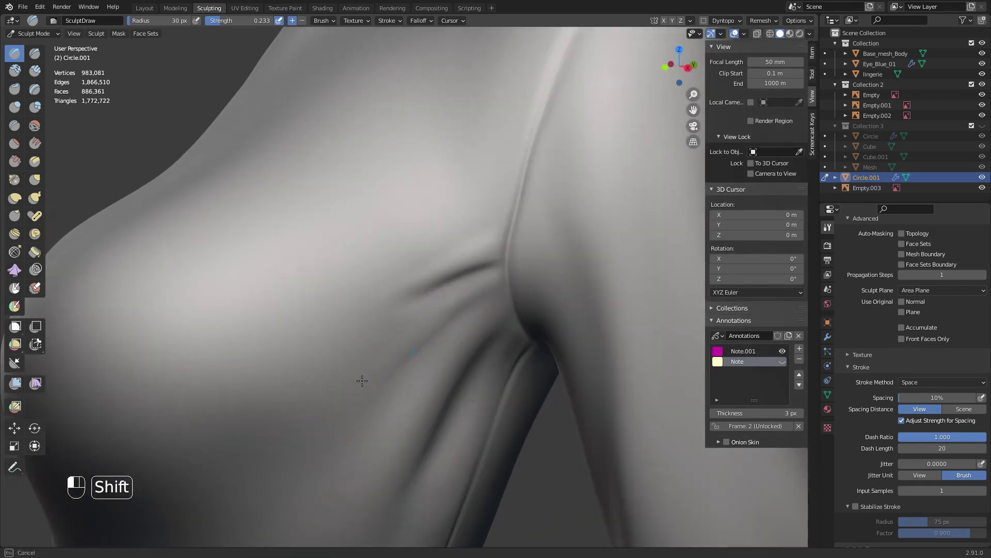
shift+drag(373, 392, 482, 283)
- Smooth the jacket's side from the waist up to the folds at the armpit
mouse_move(482, 284)
ctrl+middle_down()
mouse_move(434, 336)
mouse_move(443, 300)
mouse_move(409, 283)
ctrl+middle_up()
shift+drag(409, 284, 401, 322)
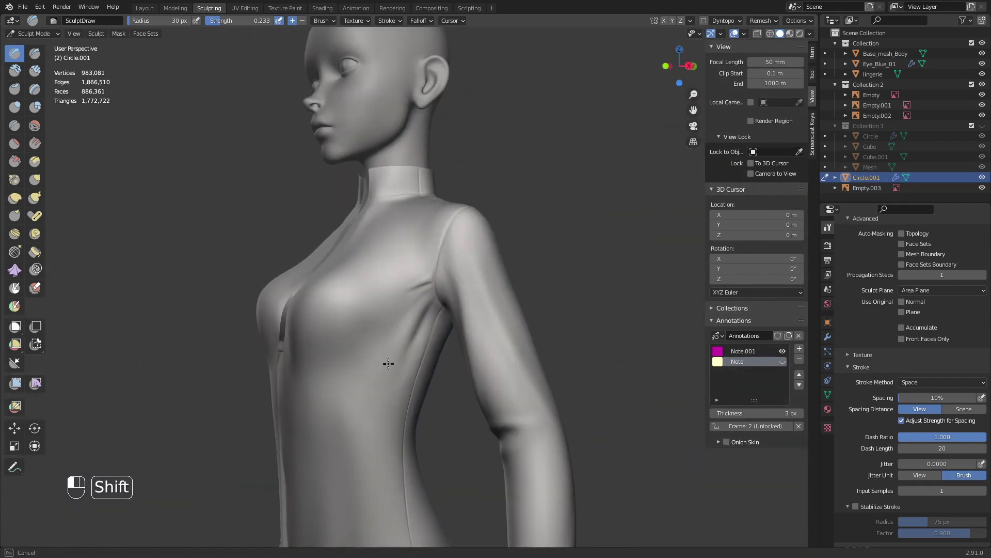
shift+drag(372, 390, 411, 311)
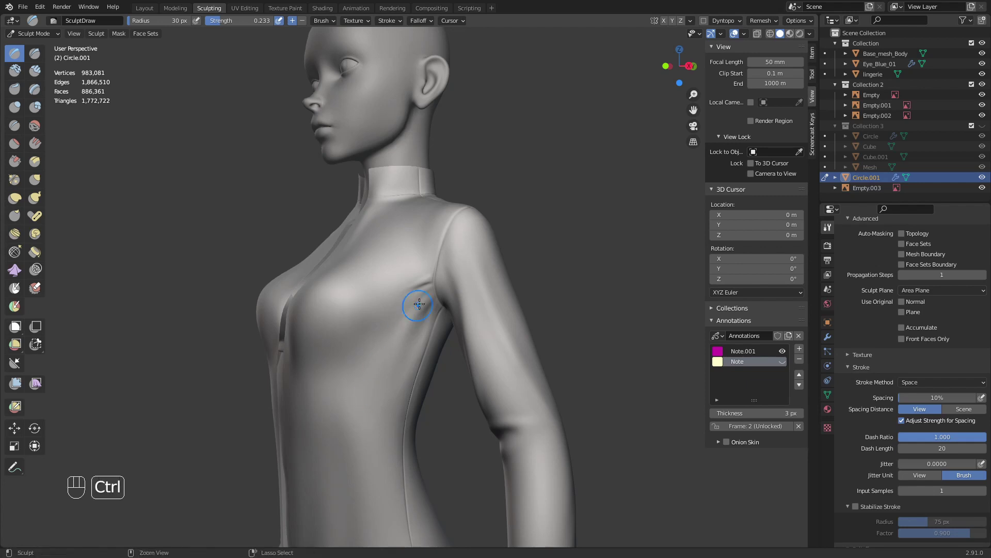
- Compare the jacket's front and sleeve with the annotated coat reference photos
ctrl+middle_drag(416, 304, 426, 368)
mouse_move(427, 368)
middle_down()
mouse_move(469, 394)
mouse_move(483, 375)
mouse_move(455, 392)
mouse_move(414, 394)
middle_up()
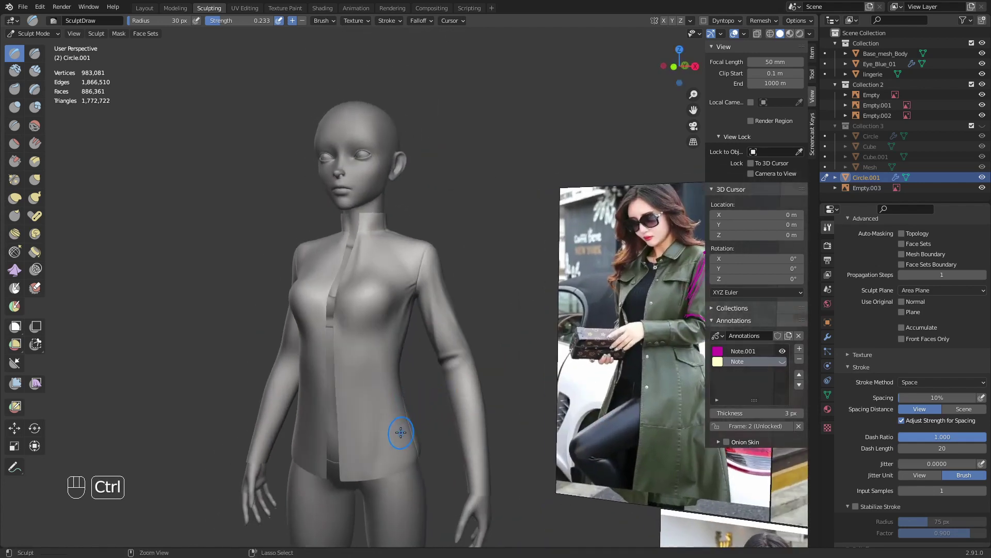
middle_drag(428, 428, 455, 421)
ctrl+middle_drag(432, 361, 457, 239)
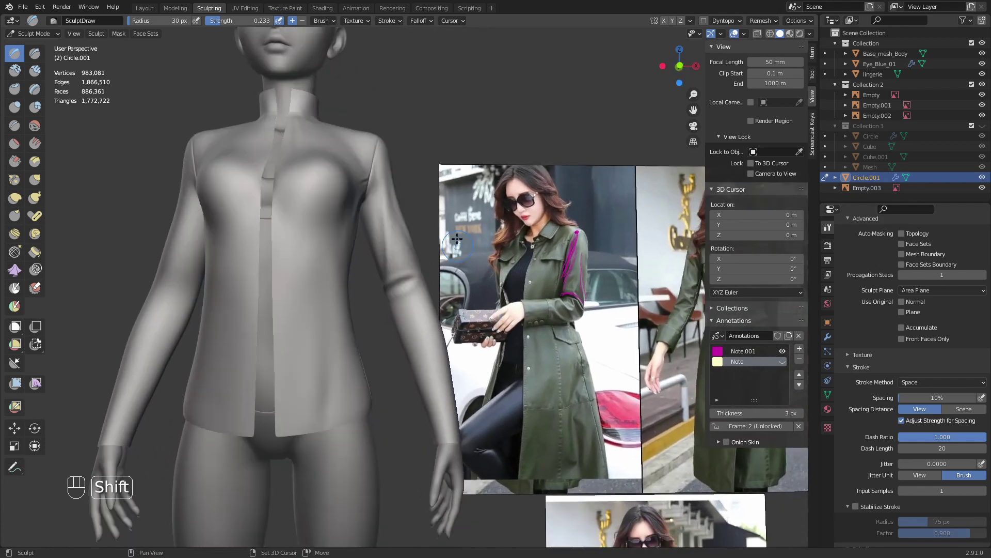
scroll(457, 238, up, 1)
key(q)
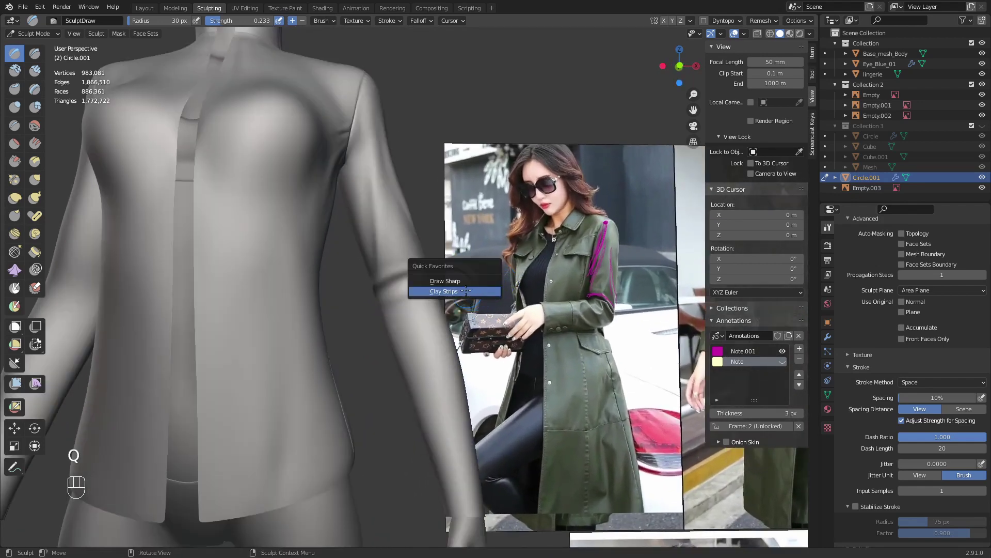
key(x)
mouse_move(428, 297)
ctrl+middle_down()
mouse_move(427, 261)
mouse_move(422, 309)
mouse_move(423, 296)
mouse_move(377, 266)
ctrl+middle_up()
- Sculpt along the outer end of the elbow crease on the sleeve with a 34 px brush radius
key(f)
click(411, 297)
key(f)
click(423, 297)
key(f)
click(422, 296)
key(f)
click(444, 274)
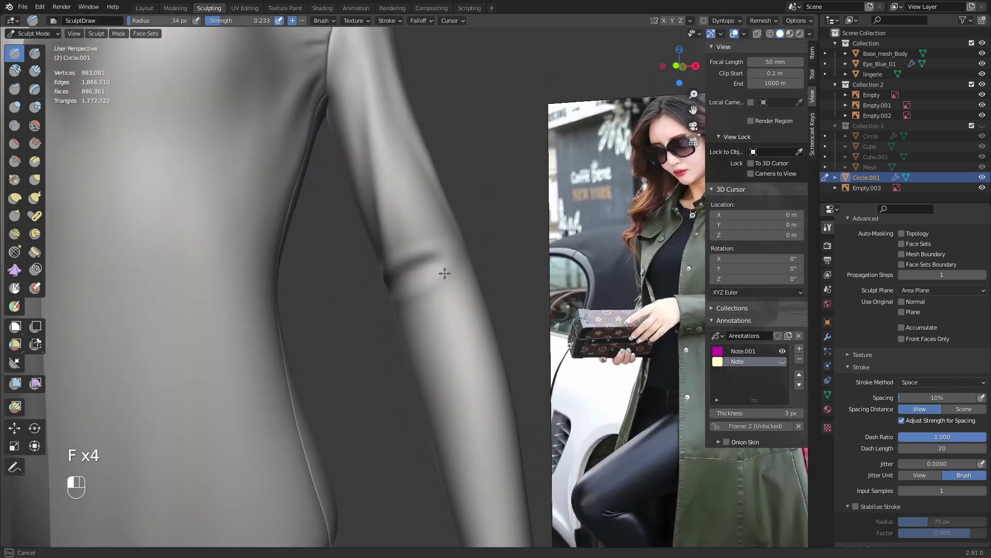
- Reduce the brush radius to 29 px and sculpt the inner end of the elbow crease
mouse_move(434, 277)
middle_down()
mouse_move(409, 325)
mouse_move(416, 292)
middle_up()
key(f)
click(425, 280)
middle_drag(332, 312, 354, 297)
key(f)
click(353, 297)
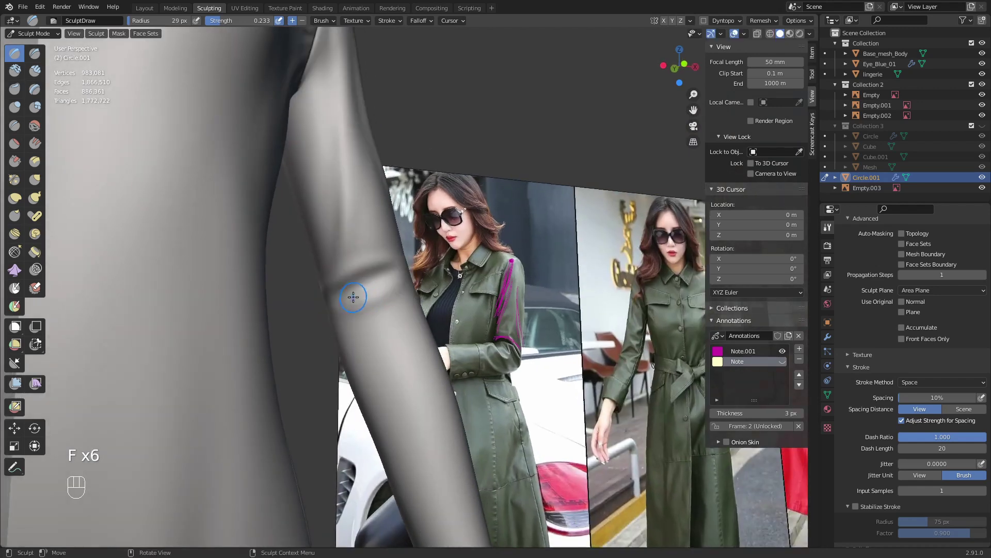
drag(339, 285, 335, 288)
- Sculpt the folds on the inner side of the upper sleeve above the elbow with a 27 px brush radius
mouse_move(335, 290)
middle_down()
mouse_move(348, 312)
mouse_move(486, 315)
mouse_move(381, 343)
mouse_move(358, 290)
mouse_move(371, 288)
mouse_move(387, 262)
mouse_move(332, 257)
mouse_move(362, 278)
mouse_move(381, 270)
mouse_move(349, 258)
middle_up()
key(f)
click(373, 286)
key(f)
key(f)
key(f)
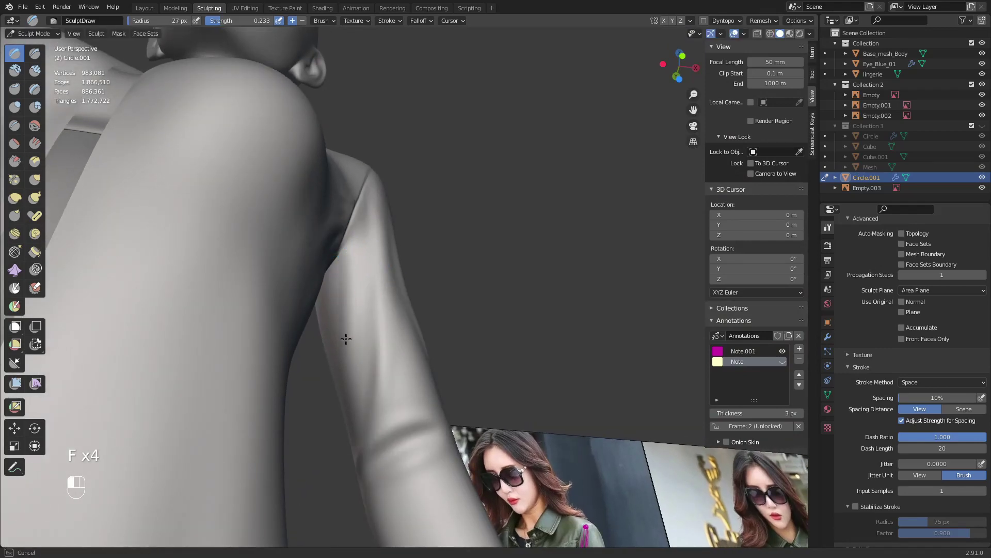
middle_drag(349, 383, 389, 296)
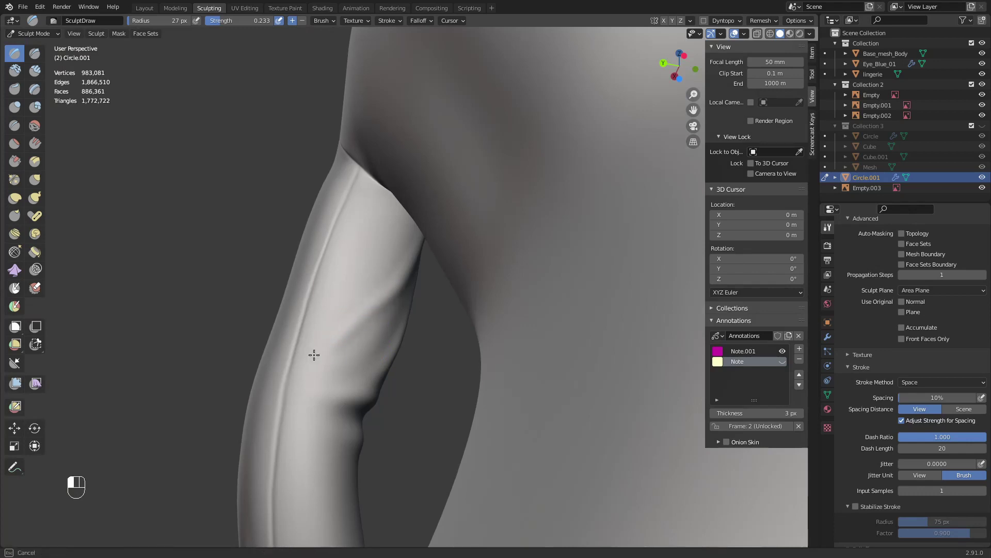
mouse_move(314, 355)
middle_down()
mouse_move(354, 327)
mouse_move(354, 358)
mouse_move(364, 349)
middle_up()
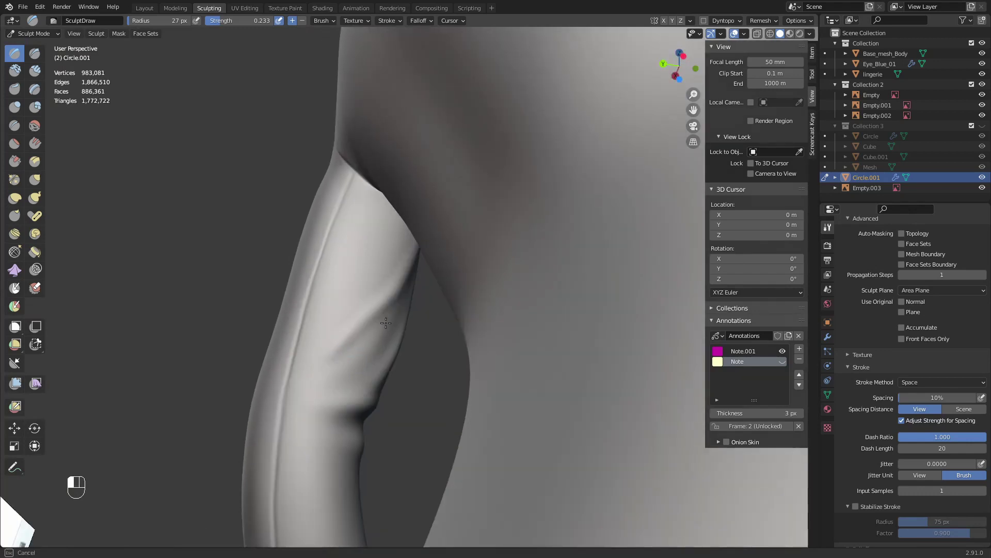
drag(348, 367, 344, 369)
- Smooth the folds along the inner side of the sleeve with a 38 px brush radius
middle_drag(343, 369, 221, 372)
key(f)
click(345, 360)
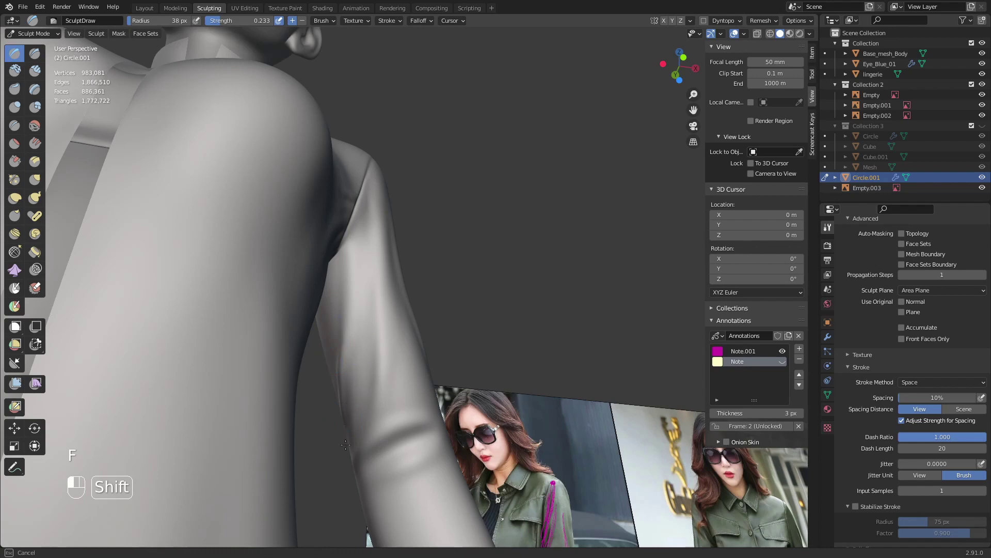
middle_drag(346, 444, 358, 312)
shift+middle_drag(359, 422, 342, 300)
mouse_move(418, 343)
shift+middle_down()
mouse_move(411, 291)
mouse_move(395, 359)
mouse_move(409, 318)
mouse_move(396, 279)
mouse_move(338, 273)
mouse_move(374, 258)
shift+middle_up()
shift+drag(316, 222, 313, 239)
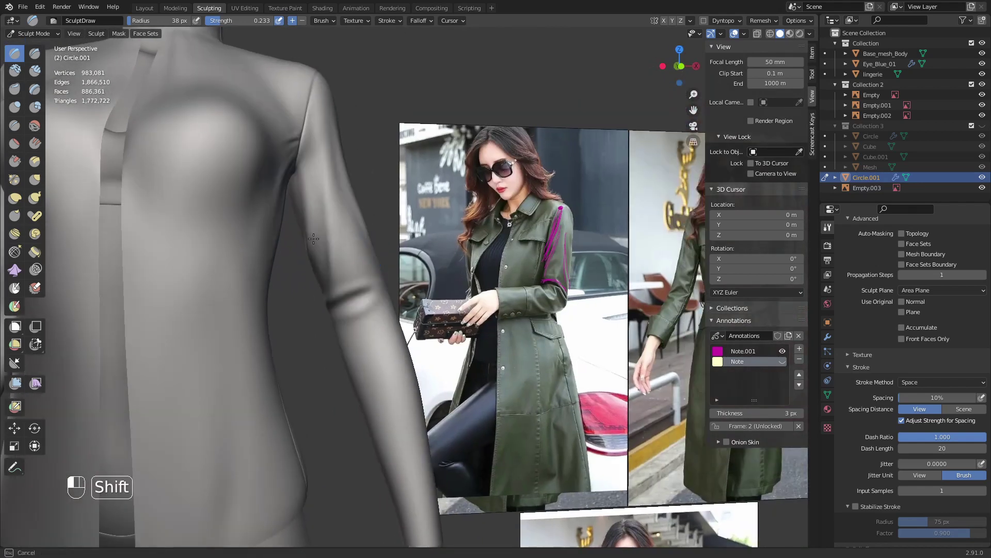
- Sculpt a soft fold down the back of the upper sleeve below the shoulder with a 29 px brush radius
middle_drag(302, 240, 350, 281)
mouse_move(440, 272)
middle_down()
mouse_move(415, 292)
mouse_move(482, 270)
mouse_move(368, 283)
mouse_move(369, 195)
middle_up()
key(f)
drag(369, 195, 365, 246)
middle_drag(365, 246, 347, 237)
key(f)
click(347, 237)
drag(349, 243, 348, 288)
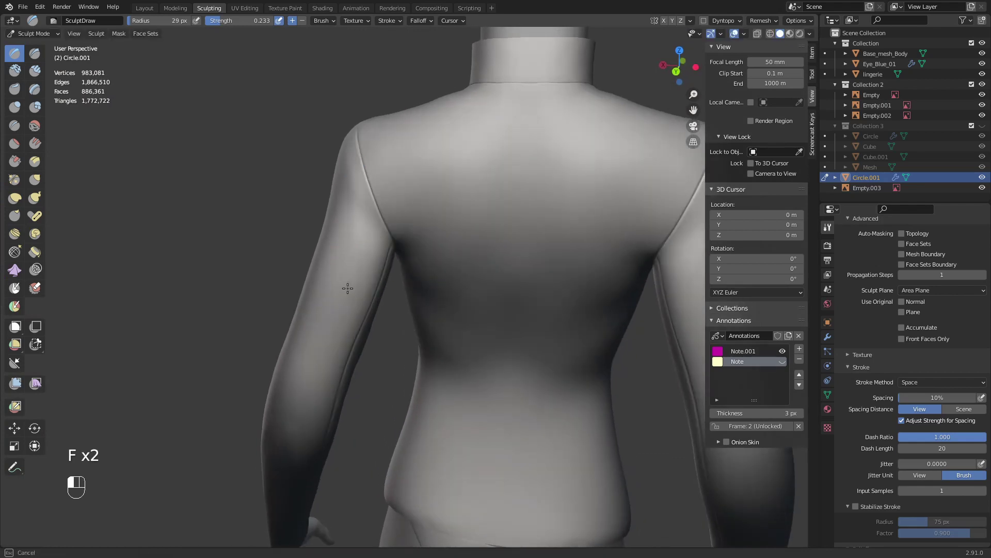
- Examine the green and red coat reference photos beside the character in front view
ctrl+middle_drag(365, 248, 332, 191)
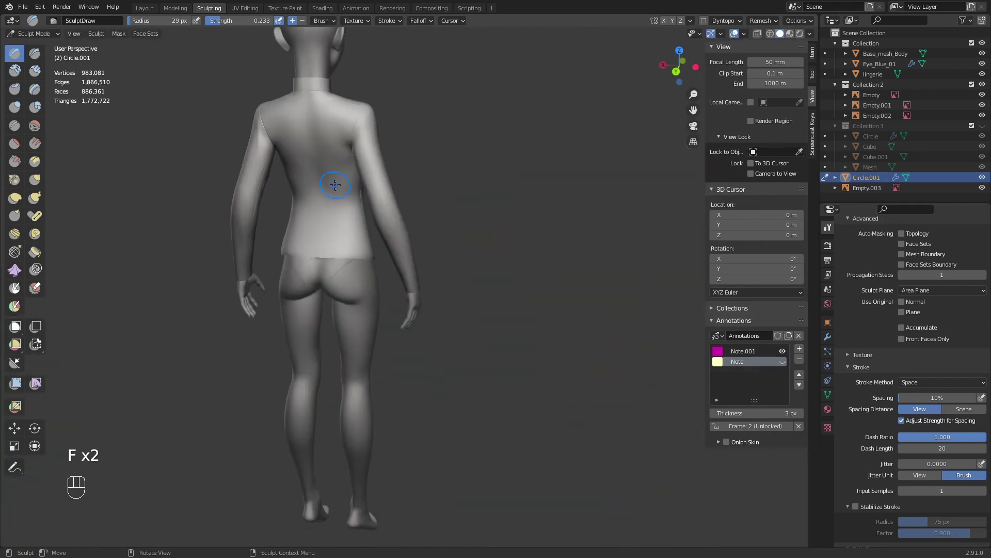
key(KP_1)
shift+middle_drag(580, 332, 201, 152)
shift+middle_drag(584, 288, 380, 346)
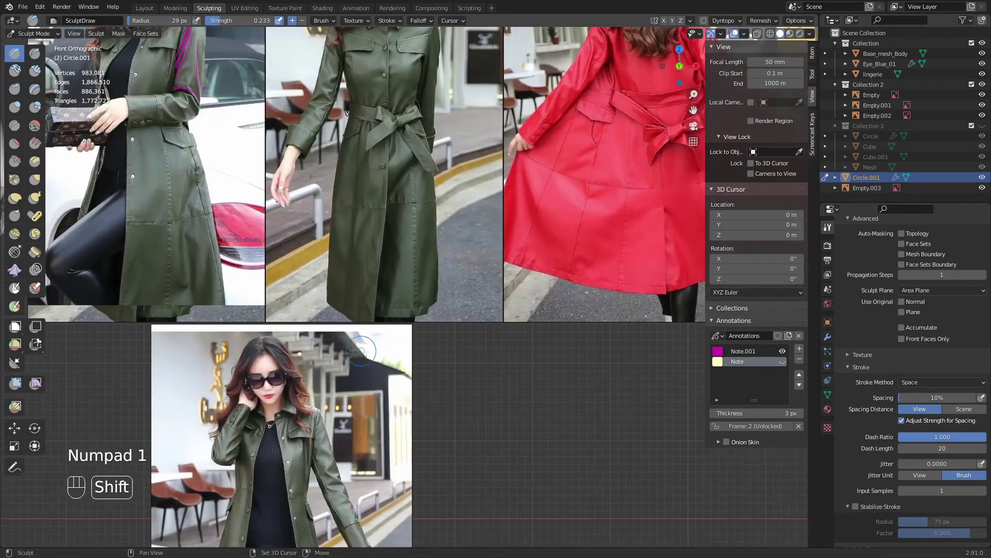
shift+middle_drag(570, 214, 245, 302)
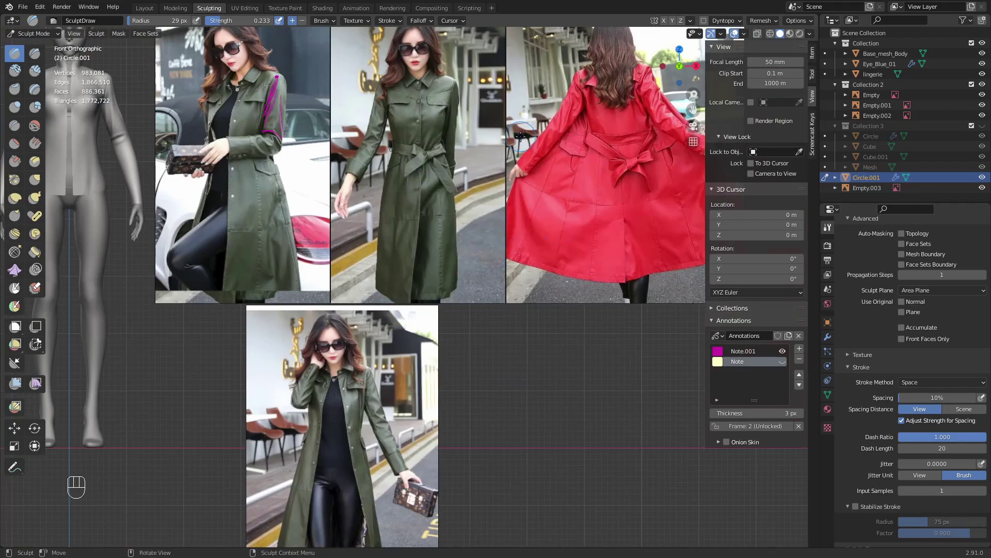
- Examine the sleeve and back folds in the red coat reference photo up close
shift+middle_drag(619, 165, 426, 317)
mouse_move(439, 336)
ctrl+middle_down()
mouse_move(473, 253)
mouse_move(516, 290)
mouse_move(461, 233)
ctrl+middle_up()
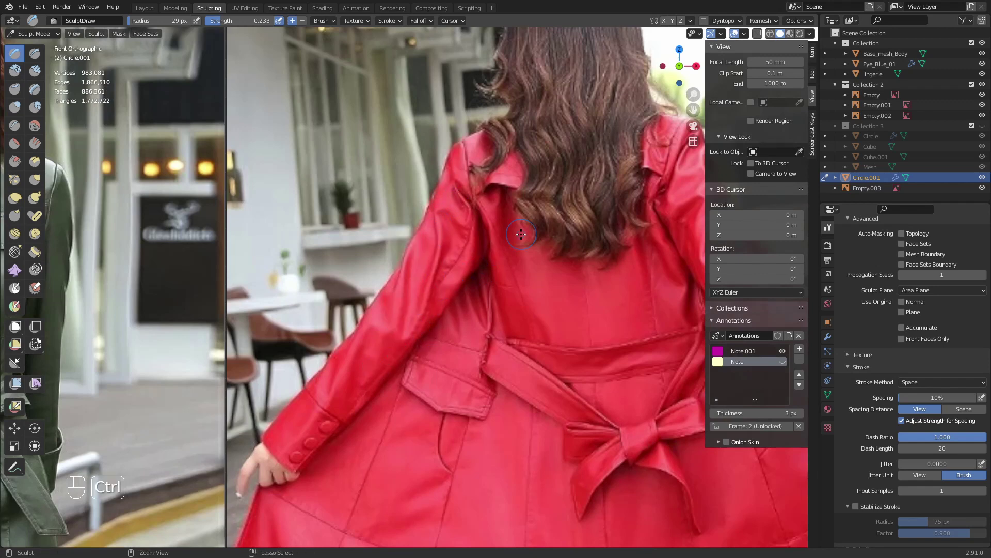
ctrl+middle_drag(436, 295, 465, 370)
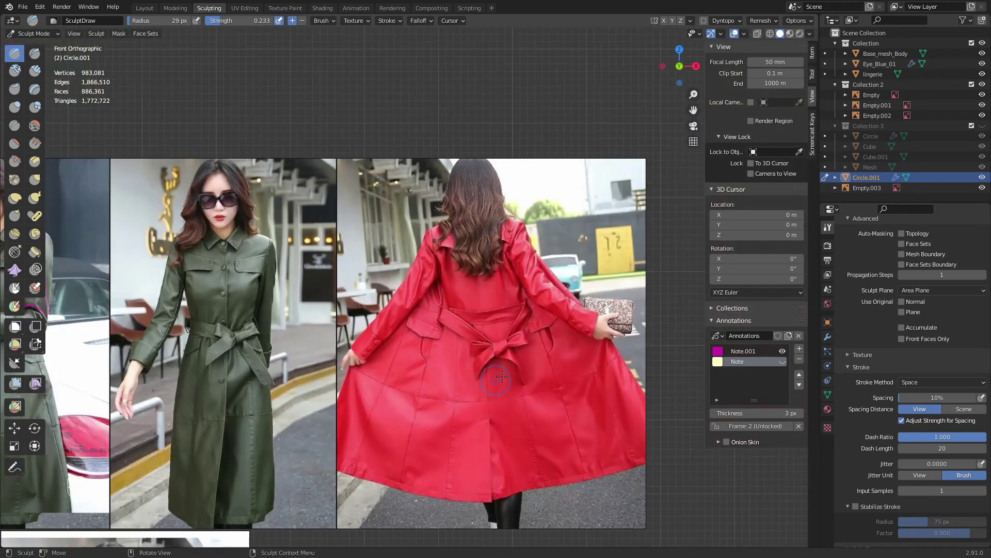
mouse_move(419, 396)
shift+middle_down()
mouse_move(425, 442)
mouse_move(452, 285)
shift+middle_up()
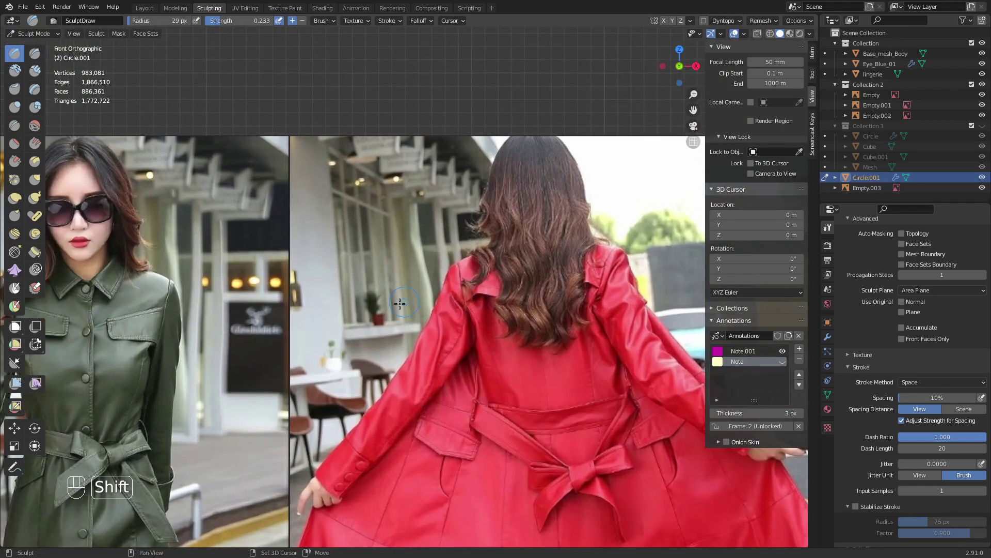
mouse_move(428, 395)
shift+middle_down()
mouse_move(656, 332)
mouse_move(124, 294)
mouse_move(336, 264)
shift+middle_up()
mouse_move(335, 265)
ctrl+middle_down()
mouse_move(313, 284)
mouse_move(464, 289)
mouse_move(454, 237)
mouse_move(231, 284)
mouse_move(367, 299)
mouse_move(259, 313)
ctrl+middle_up()
mouse_move(258, 312)
ctrl+middle_down()
mouse_move(279, 258)
mouse_move(328, 282)
mouse_move(365, 258)
mouse_move(392, 290)
mouse_move(378, 272)
mouse_move(432, 261)
mouse_move(394, 271)
ctrl+middle_up()
- Build up lengthwise folds down the back of the upper sleeve with Clay Strips at a 42 px radius and smooth them
key(f)
key(q)
click(301, 259)
key(f)
click(341, 277)
key(f)
key(f)
click(358, 295)
key(f)
click(382, 285)
key(f)
click(381, 229)
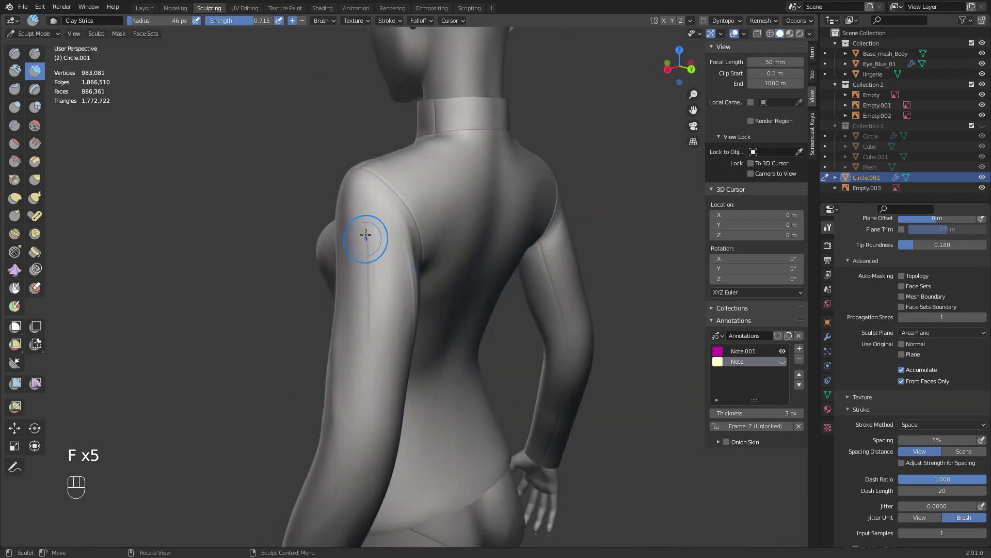
mouse_move(378, 359)
middle_down()
mouse_move(429, 338)
mouse_move(380, 248)
mouse_move(365, 255)
middle_up()
key(f)
click(387, 243)
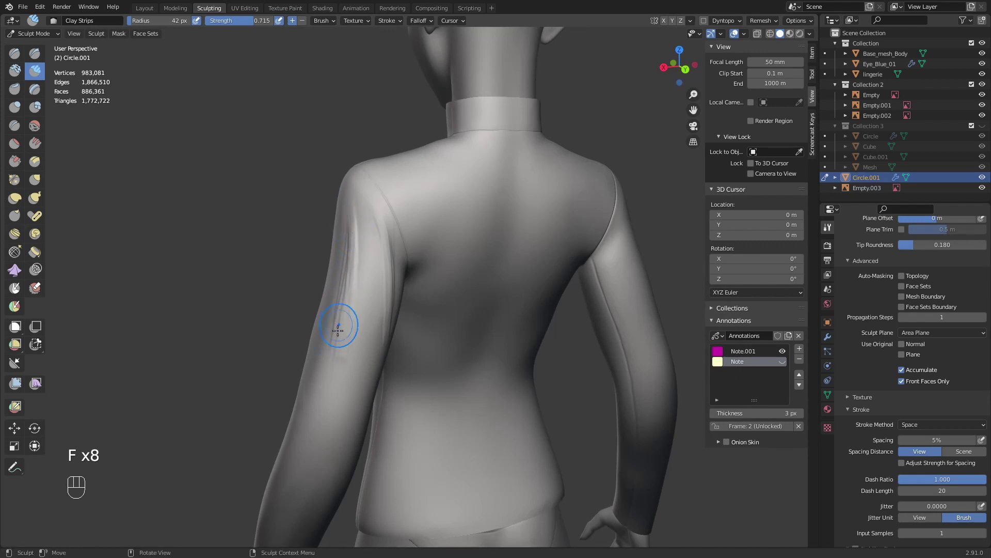
shift+drag(338, 329, 341, 285)
- Undo the last stroke, then sculpt and smooth broader folds beside the rear armhole seam with a 60 px Clay Strips radius
key(f)
mouse_move(342, 347)
middle_down()
mouse_move(343, 288)
mouse_move(366, 265)
middle_up()
click(364, 253)
key(ctrl+z)
key(f)
click(377, 255)
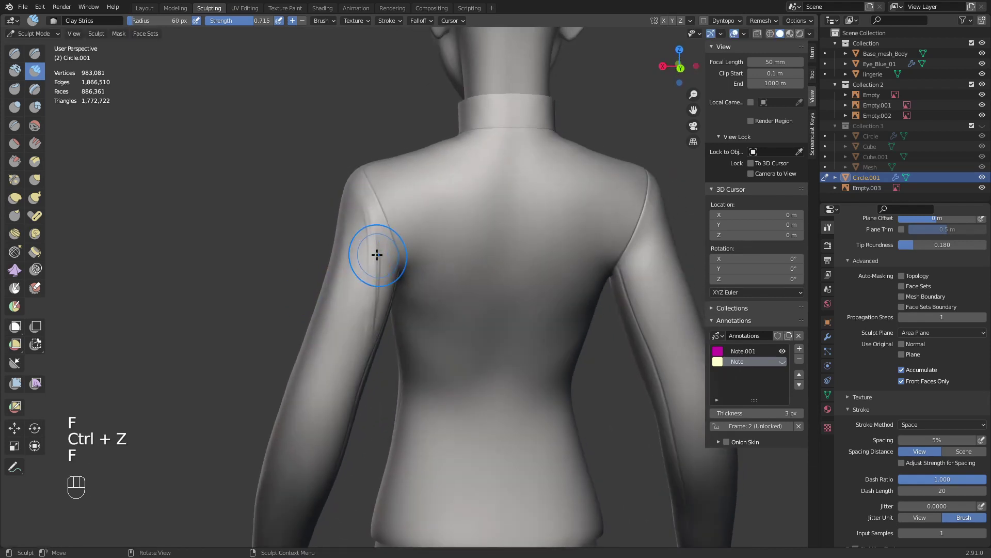
middle_drag(363, 329, 354, 210)
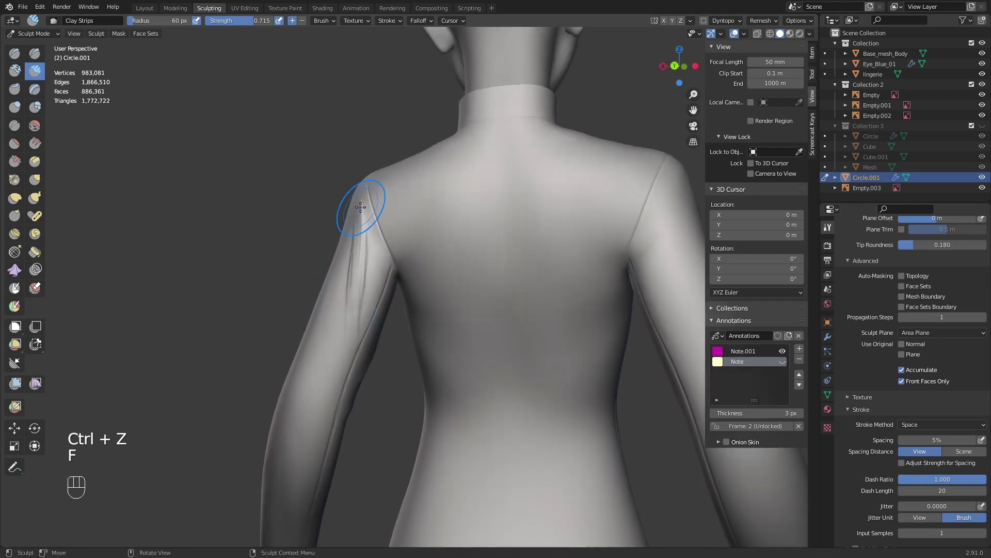
key(shift)
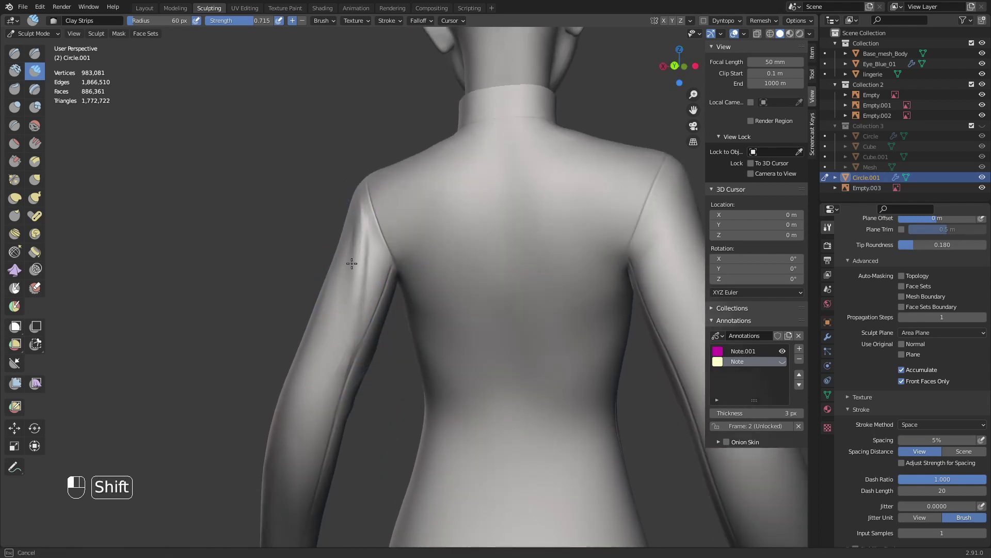
middle_drag(355, 274, 367, 243)
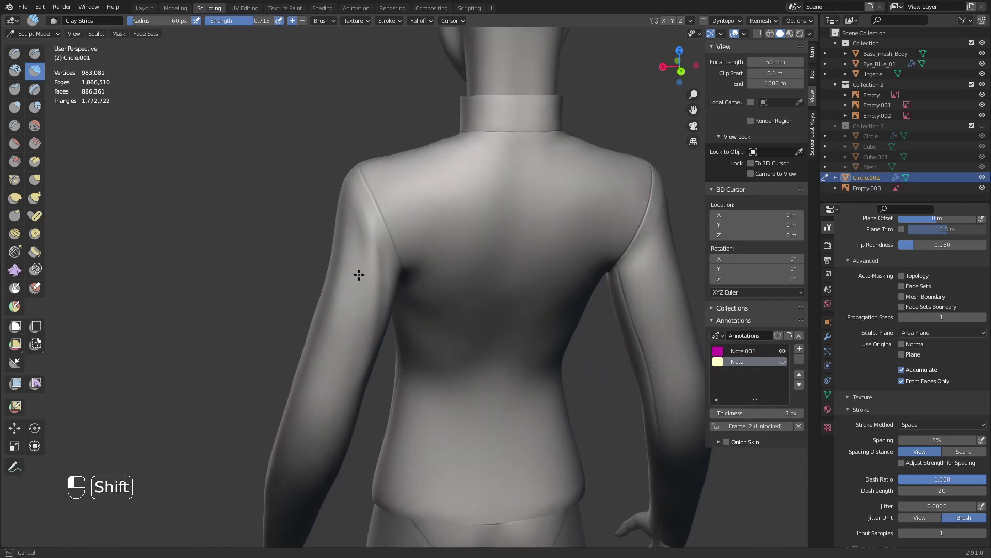
shift+drag(358, 340, 360, 330)
mouse_move(376, 314)
middle_down()
mouse_move(356, 303)
mouse_move(326, 310)
middle_up()
key(f)
click(347, 304)
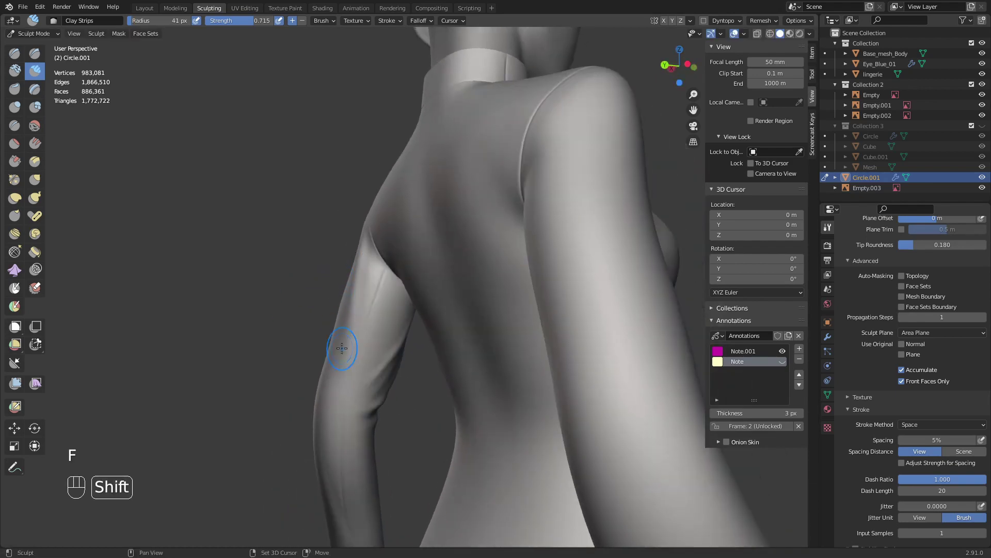
- Carve folds along the inner side of the upper sleeve above the elbow with Draw Sharp, using a 61 px radius
mouse_move(349, 349)
shift+middle_down()
mouse_move(356, 269)
mouse_move(387, 271)
mouse_move(414, 351)
mouse_move(407, 264)
shift+middle_up()
mouse_move(407, 263)
shift+middle_down()
mouse_move(387, 376)
mouse_move(382, 283)
shift+middle_up()
key(q)
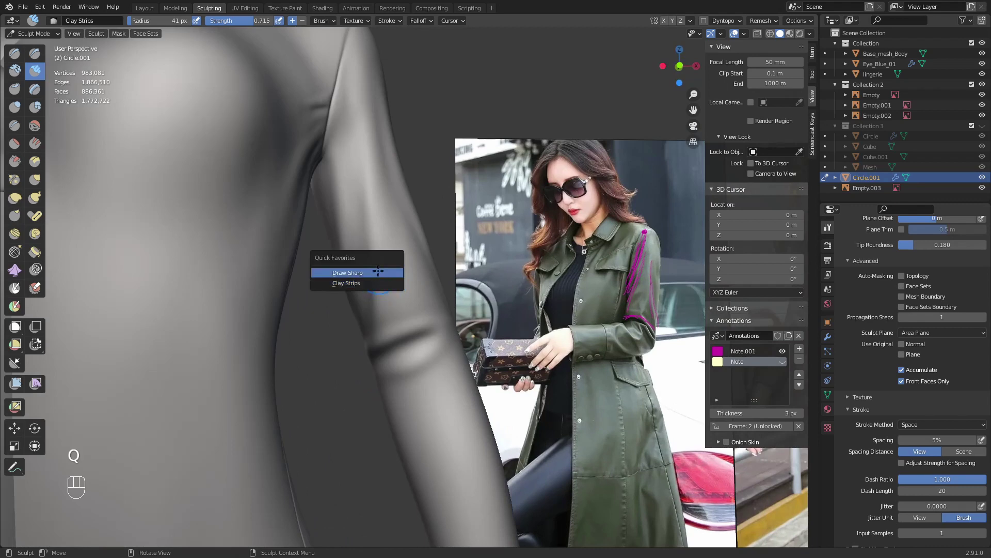
click(373, 272)
mouse_move(373, 243)
ctrl+middle_down()
mouse_move(371, 274)
mouse_move(370, 229)
ctrl+middle_up()
key(f)
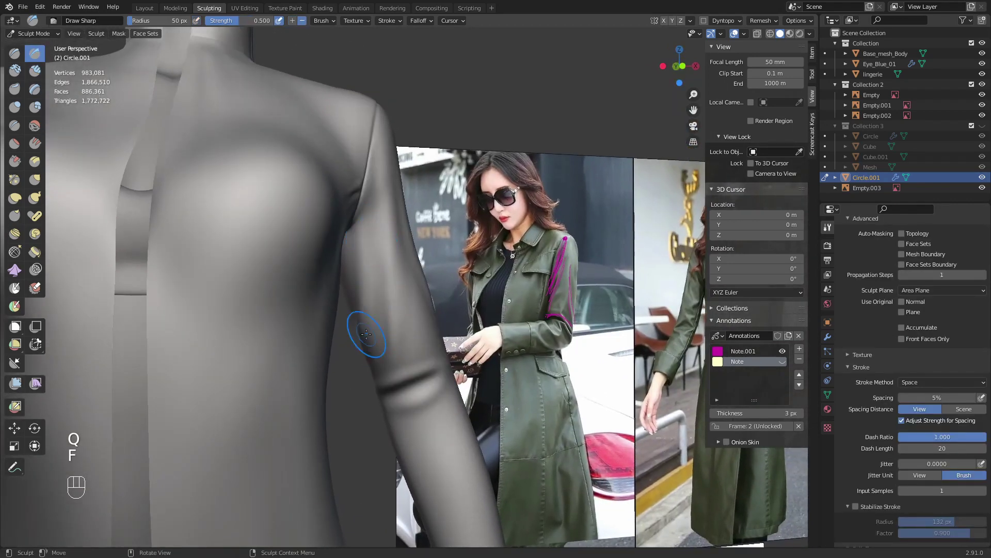
middle_drag(366, 334, 378, 309)
key(f)
drag(360, 189, 371, 309)
key(f)
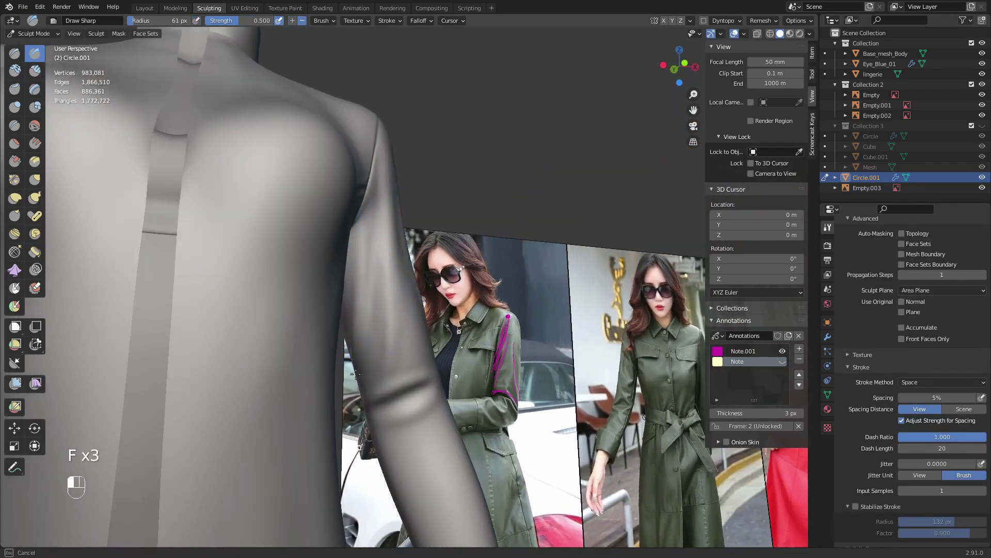
drag(356, 374, 357, 380)
key(f)
click(407, 342)
drag(377, 273, 384, 341)
drag(377, 280, 379, 310)
- Reshape the inner contour of the upper sleeve above the elbow with the Grab brush at a 141 px radius
mouse_move(364, 243)
middle_down()
mouse_move(376, 242)
mouse_move(373, 250)
mouse_move(369, 240)
middle_up()
middle_drag(372, 329, 349, 354)
key(g)
key(f)
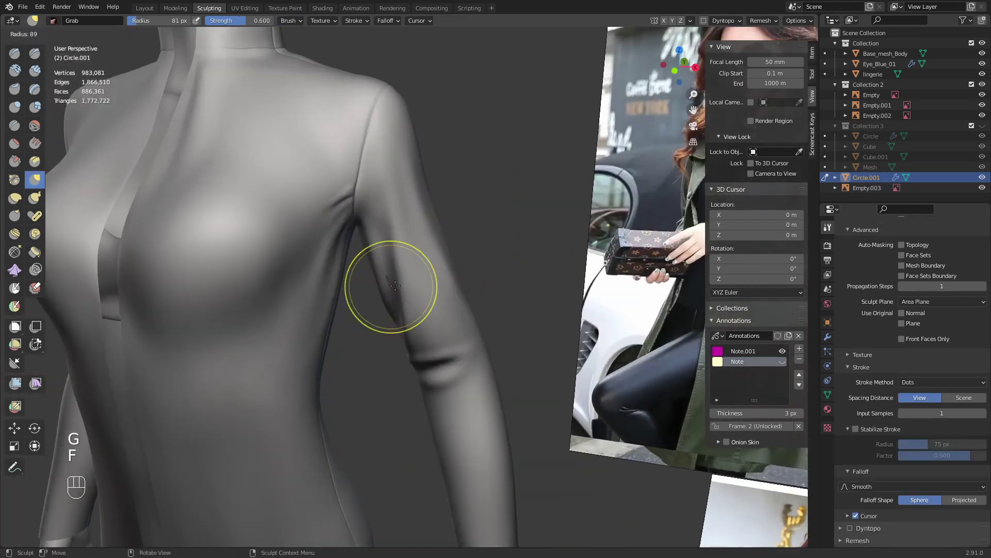
click(402, 286)
middle_drag(402, 286, 383, 298)
key(f)
click(404, 298)
drag(401, 297, 396, 288)
middle_drag(404, 295, 447, 265)
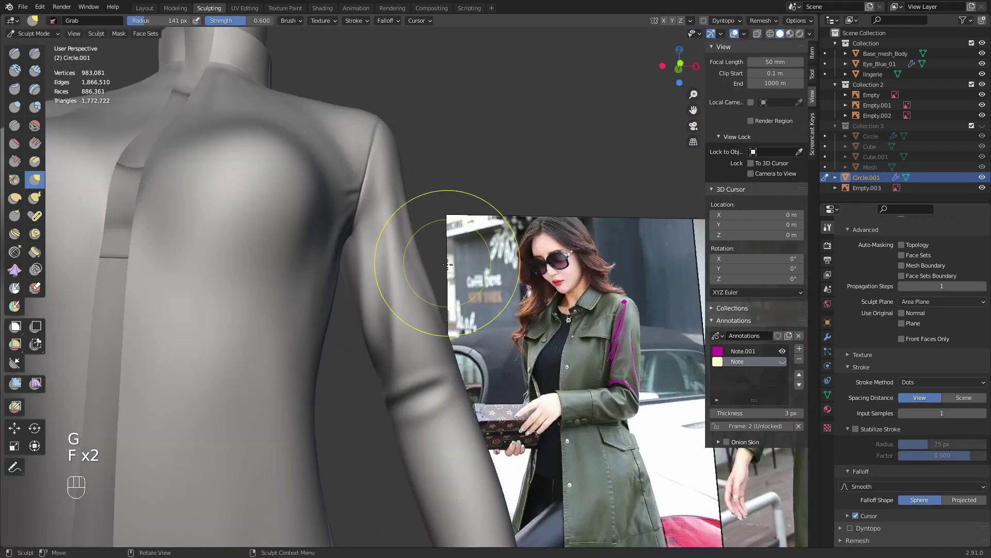
- Adjust the sleeve silhouette above the elbow with the Grab brush at a 130 px radius and smooth the area
scroll(407, 348, down, 1)
middle_drag(407, 348, 367, 333)
key(f)
click(400, 317)
drag(400, 312, 407, 303)
middle_drag(405, 295, 456, 268)
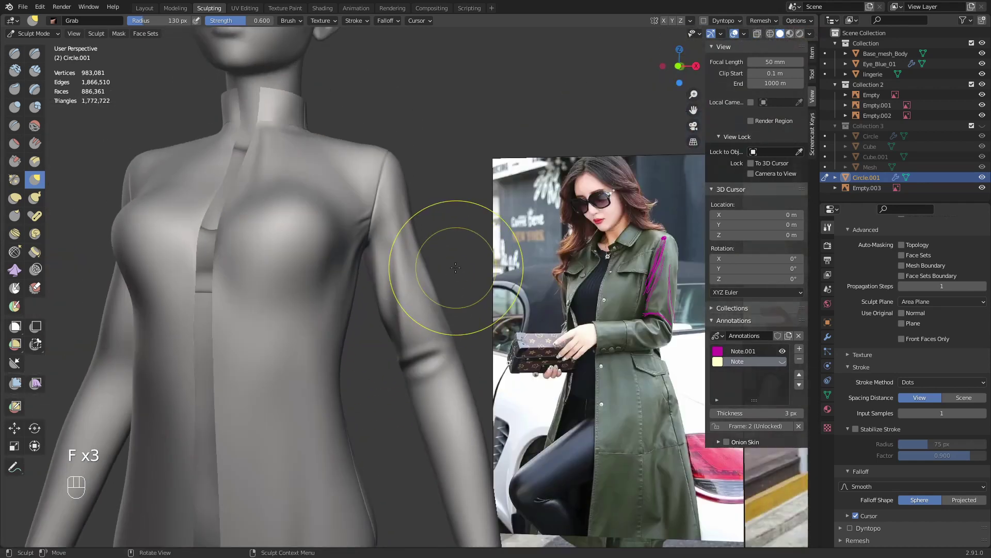
scroll(456, 268, down, 3)
key(f)
click(446, 311)
middle_drag(386, 298, 403, 281)
mouse_move(403, 280)
shift+mouse_down()
mouse_move(387, 331)
mouse_move(392, 357)
shift+mouse_up()
- Build up diagonal folds running down the front of the upper sleeve with Clay Strips at a 69 px radius and smooth them
scroll(396, 310, up, 5)
key(q)
click(390, 305)
middle_drag(379, 301, 388, 306)
key(f)
click(387, 306)
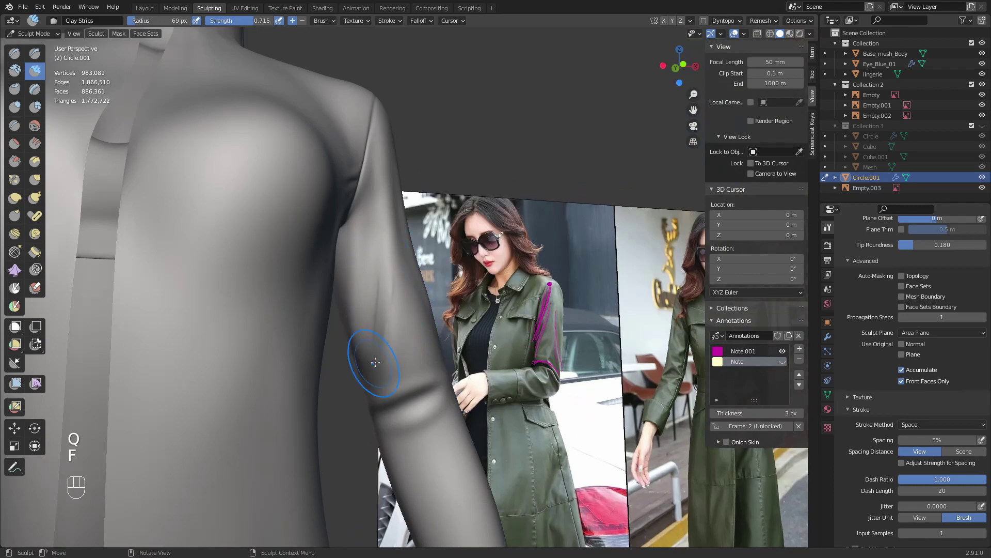
middle_drag(376, 363, 383, 353)
key(f)
click(386, 305)
mouse_move(387, 286)
mouse_down()
mouse_move(365, 397)
mouse_move(368, 374)
mouse_up()
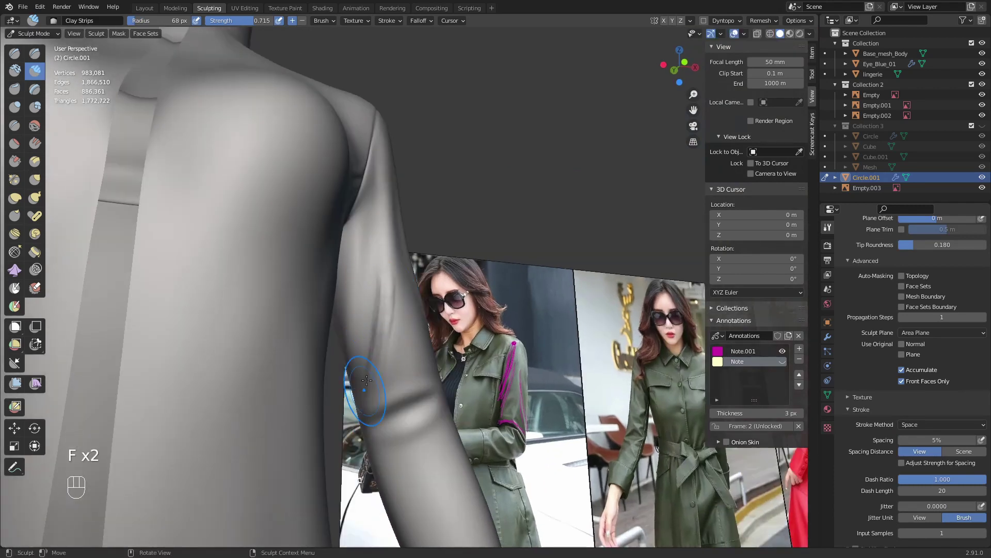
drag(381, 297, 368, 385)
shift+drag(379, 393, 375, 324)
shift+drag(388, 249, 371, 395)
- Add volume along the upper edge of the elbow crease with a 56 px Clay Strips radius and smooth it
shift+middle_drag(388, 367, 396, 268)
key(f)
click(390, 297)
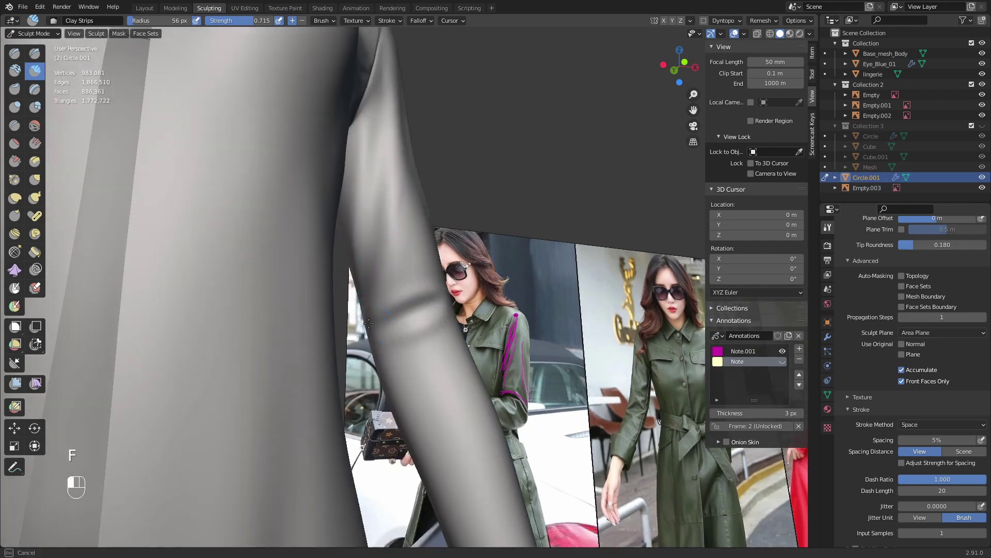
mouse_move(391, 301)
mouse_down()
mouse_move(431, 284)
mouse_move(427, 293)
mouse_up()
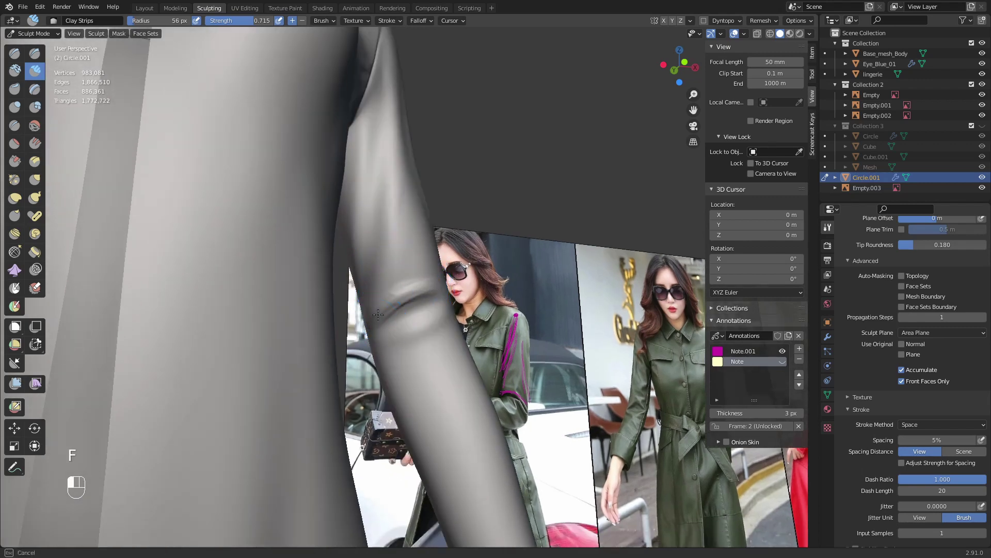
drag(378, 314, 430, 295)
middle_drag(432, 290, 398, 296)
shift+drag(398, 296, 386, 348)
- Sculpt a diagonal fold across the forearm just below the elbow crease with a 52 px Clay Strips radius
mouse_move(400, 263)
middle_down()
mouse_move(394, 277)
mouse_move(448, 361)
mouse_move(463, 338)
mouse_move(411, 313)
mouse_move(425, 311)
middle_up()
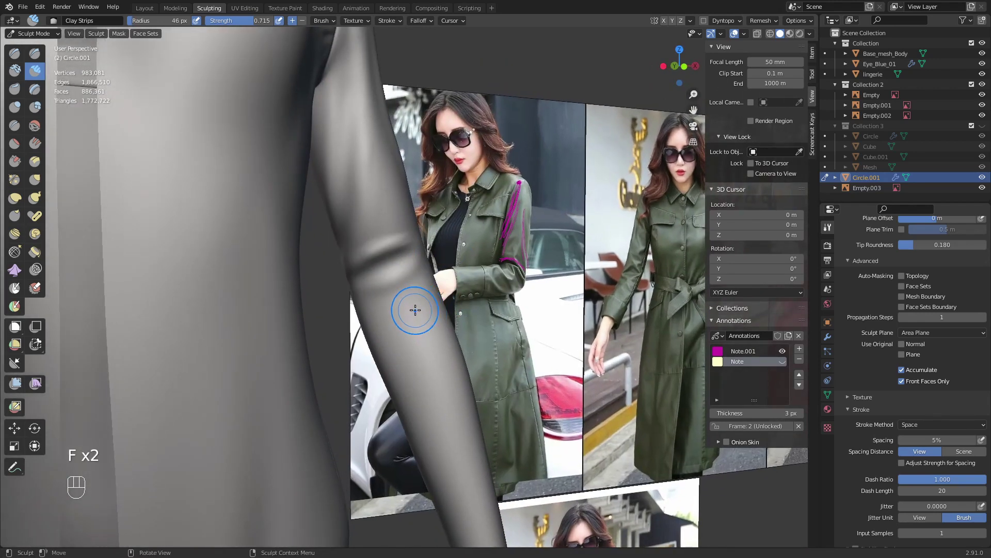
drag(390, 291, 383, 296)
key(f)
click(382, 299)
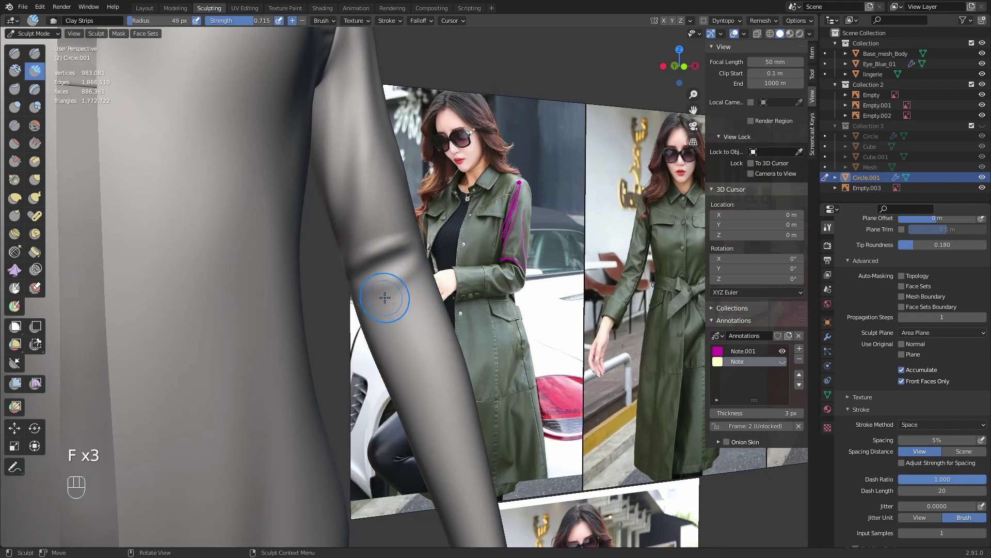
middle_drag(382, 299, 396, 293)
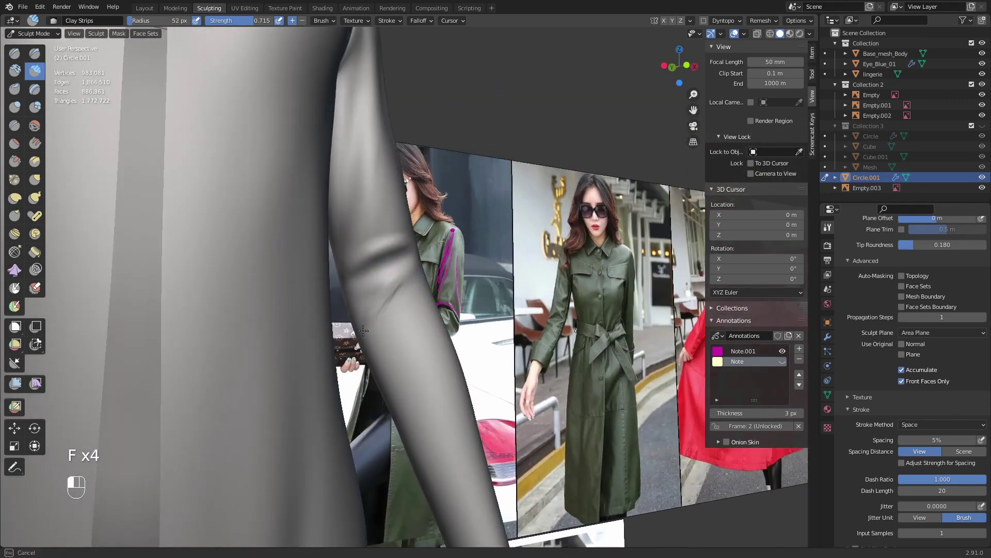
drag(366, 315, 365, 317)
- Try widening the diagonal forearm fold with a 62 px brush radius and undo the last three strokes
middle_drag(368, 311, 382, 300)
key(f)
click(388, 297)
drag(391, 294, 375, 313)
mouse_move(394, 307)
middle_down()
mouse_move(378, 308)
mouse_move(405, 282)
mouse_move(401, 302)
mouse_move(385, 283)
middle_up()
key(ctrl+z)
key(ctrl+z)
key(ctrl+z)
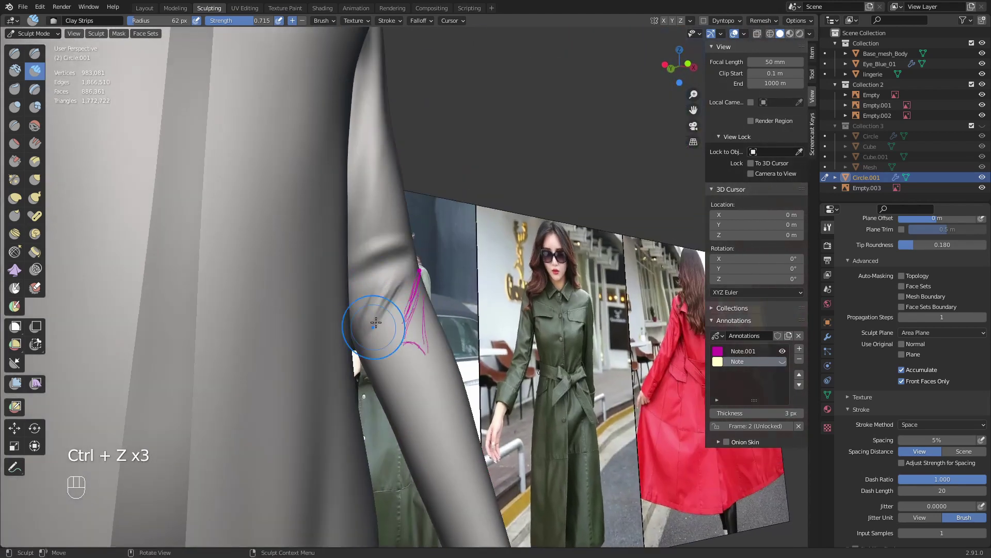
- Build up the diagonal fold on the inner forearm below the elbow at a 62 px radius and smooth it
drag(376, 323, 400, 283)
middle_drag(360, 349, 396, 294)
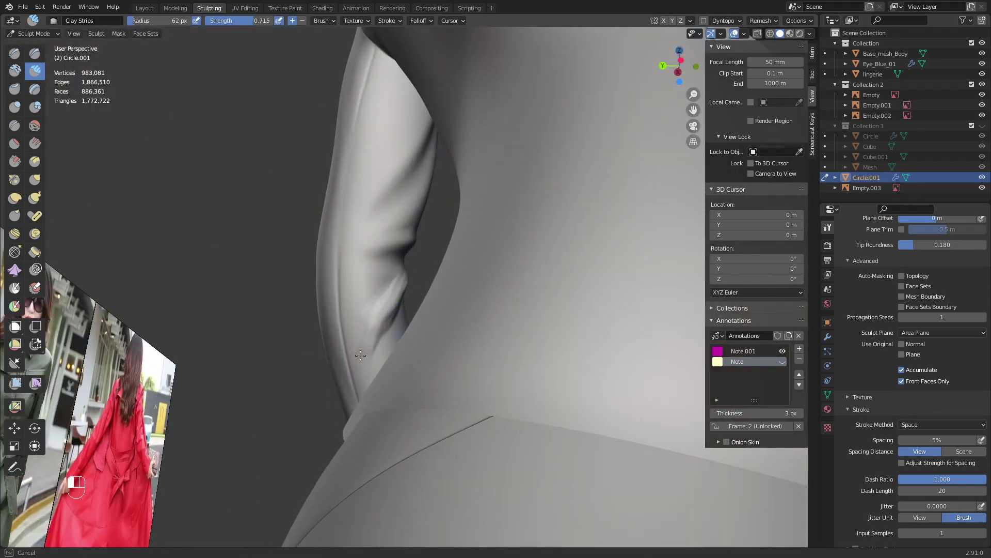
shift+drag(374, 300, 362, 340)
mouse_move(384, 300)
middle_down()
mouse_move(321, 354)
mouse_move(401, 281)
mouse_move(388, 382)
middle_up()
middle_drag(400, 336, 415, 301)
- Sharpen the ridges of the elbow creases across the sleeve with inverted Draw Sharp strokes at a 53 px radius
click(399, 288)
key(f)
shift+middle_drag(415, 302, 394, 266)
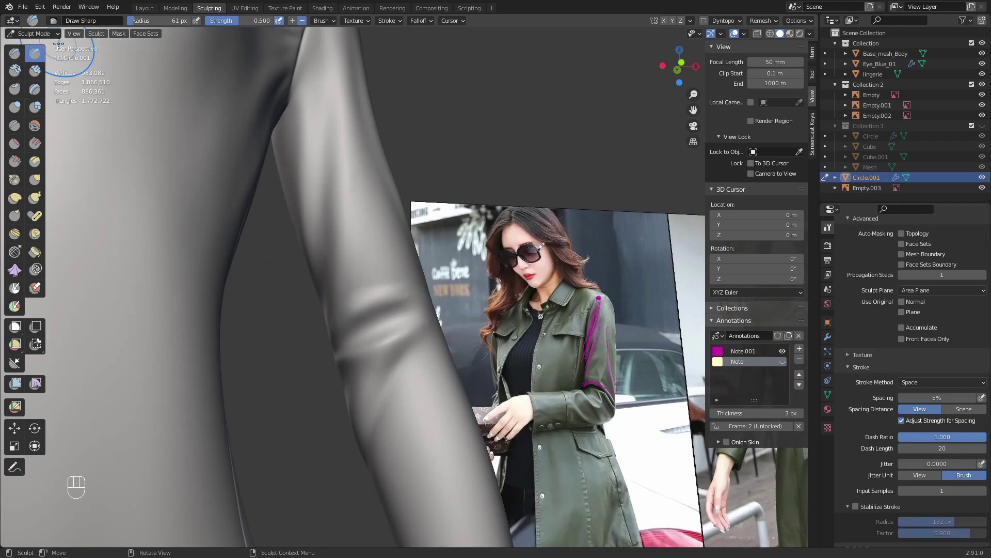
mouse_move(431, 310)
shift+middle_down()
mouse_move(435, 250)
mouse_move(414, 258)
shift+middle_up()
key(f)
click(410, 259)
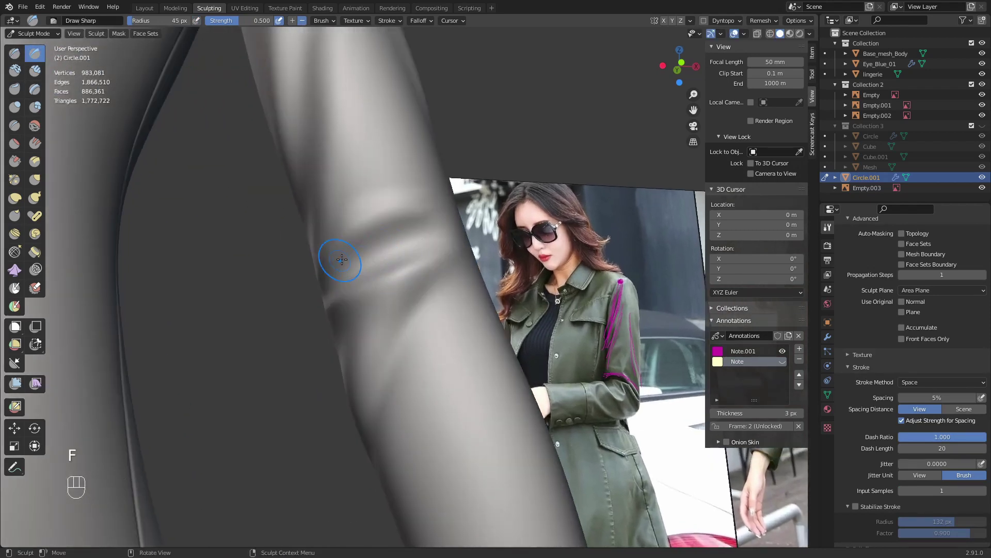
middle_drag(339, 259, 363, 238)
key(f)
ctrl+drag(363, 238, 353, 238)
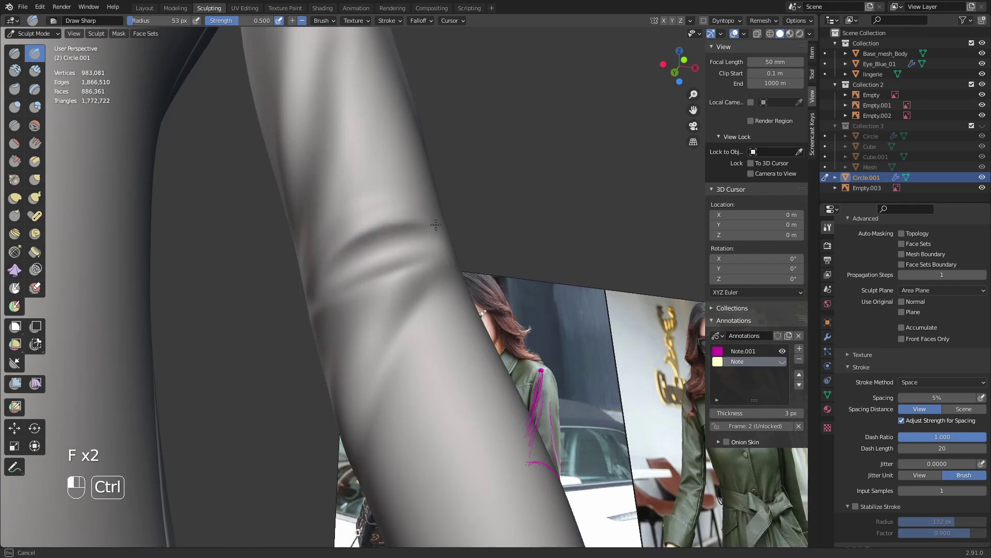
middle_drag(354, 248, 356, 316)
ctrl+drag(330, 285, 427, 258)
mouse_move(422, 271)
middle_down()
mouse_move(409, 268)
mouse_move(429, 266)
middle_up()
ctrl+drag(429, 265, 435, 264)
mouse_move(363, 304)
shift+middle_down()
mouse_move(380, 263)
mouse_move(404, 271)
mouse_move(418, 244)
mouse_move(388, 222)
mouse_move(383, 264)
shift+middle_up()
scroll(437, 246, down, 5)
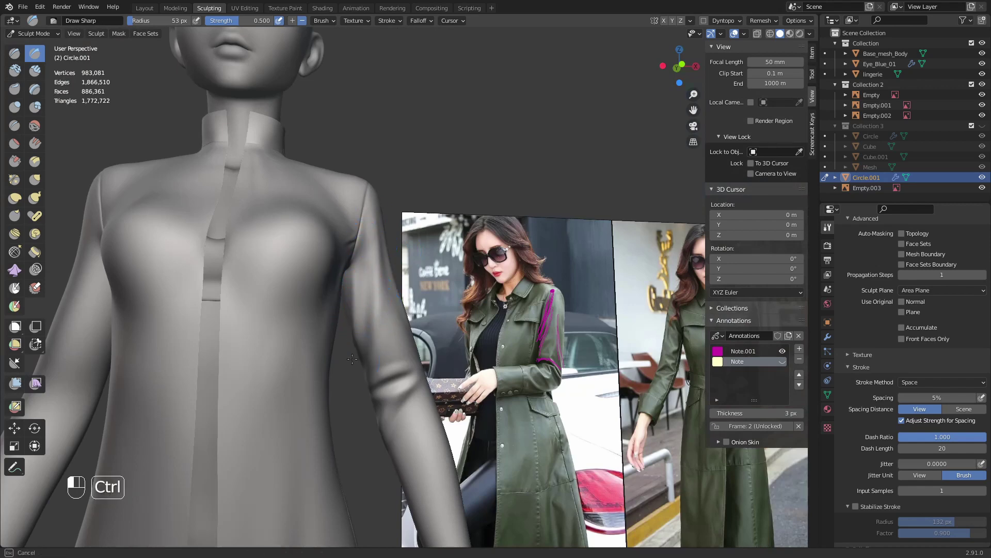
- Build up folds running from the collar down the upper chest with Clay Strips at a 71 px radius
mouse_move(369, 247)
middle_down()
mouse_move(289, 287)
mouse_move(343, 302)
mouse_move(385, 241)
mouse_move(357, 292)
mouse_move(379, 305)
mouse_move(425, 298)
mouse_move(380, 274)
mouse_move(408, 335)
middle_up()
mouse_move(349, 197)
middle_down()
mouse_move(415, 251)
mouse_move(394, 257)
mouse_move(400, 245)
middle_up()
click(379, 246)
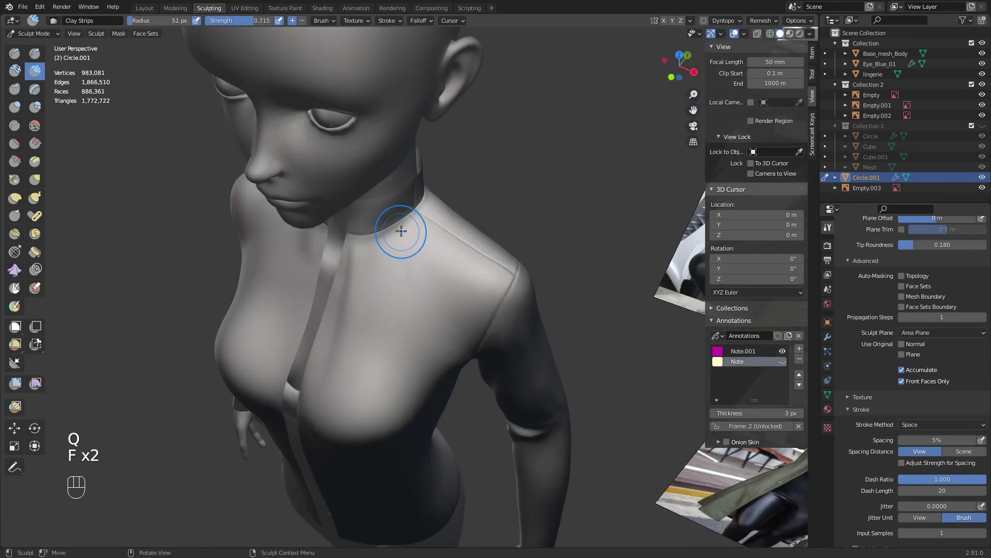
key(f)
click(408, 289)
mouse_move(409, 289)
middle_down()
mouse_move(430, 272)
mouse_move(397, 240)
middle_up()
click(430, 296)
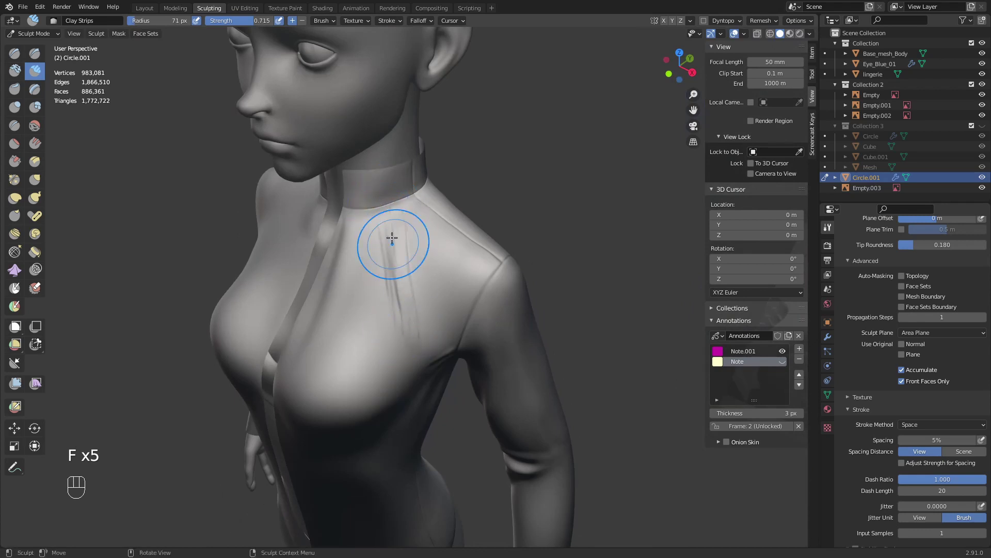
- Smooth the folds on the upper chest between the collar and the shoulder seam
shift+drag(402, 263, 409, 306)
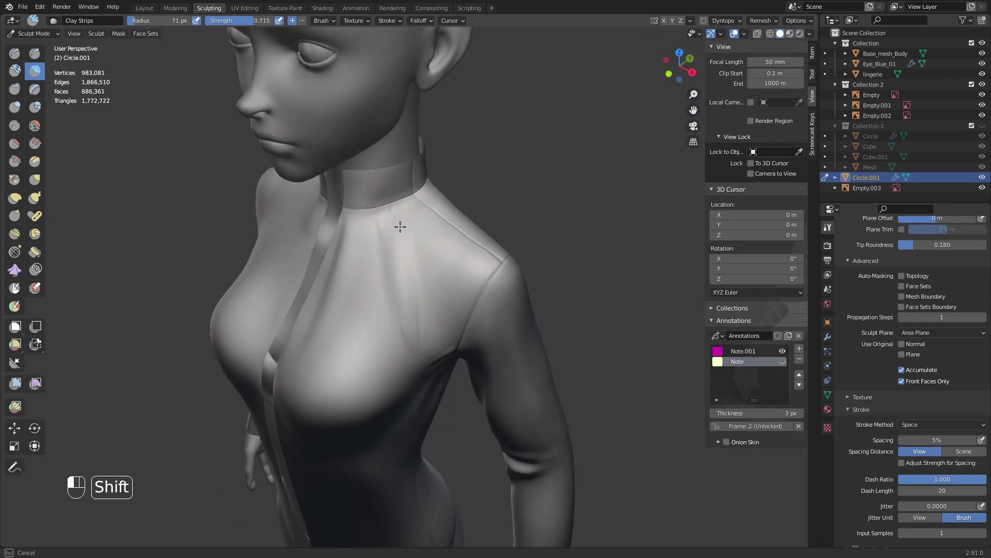
shift+drag(400, 227, 408, 248)
middle_drag(408, 249, 450, 219)
shift+drag(445, 233, 439, 279)
shift+drag(411, 211, 438, 274)
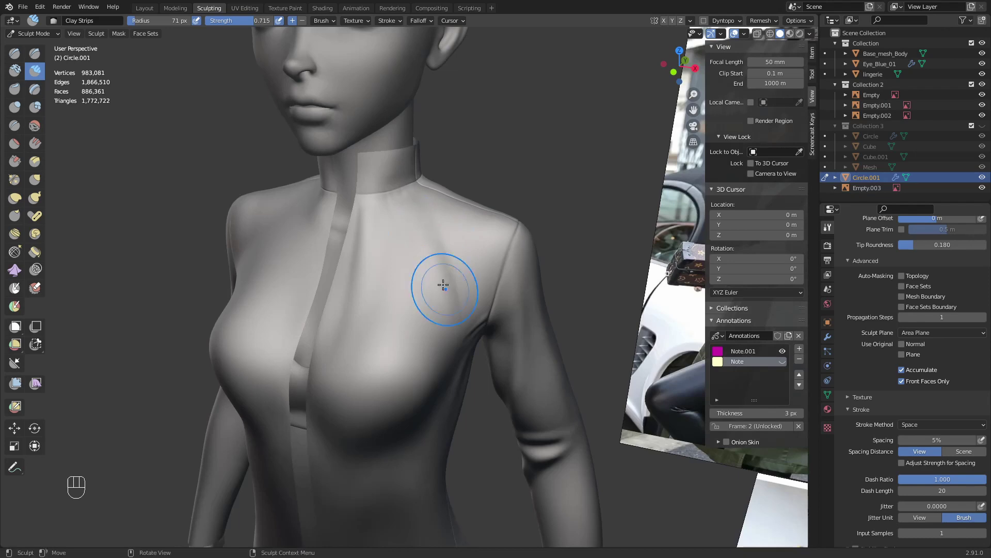
- Build up a vertical fold running down the jacket front from the bust with Clay Strips at a 48 px radius
middle_drag(443, 284, 467, 281)
mouse_move(454, 290)
ctrl+middle_down()
mouse_move(440, 410)
mouse_move(416, 403)
ctrl+middle_up()
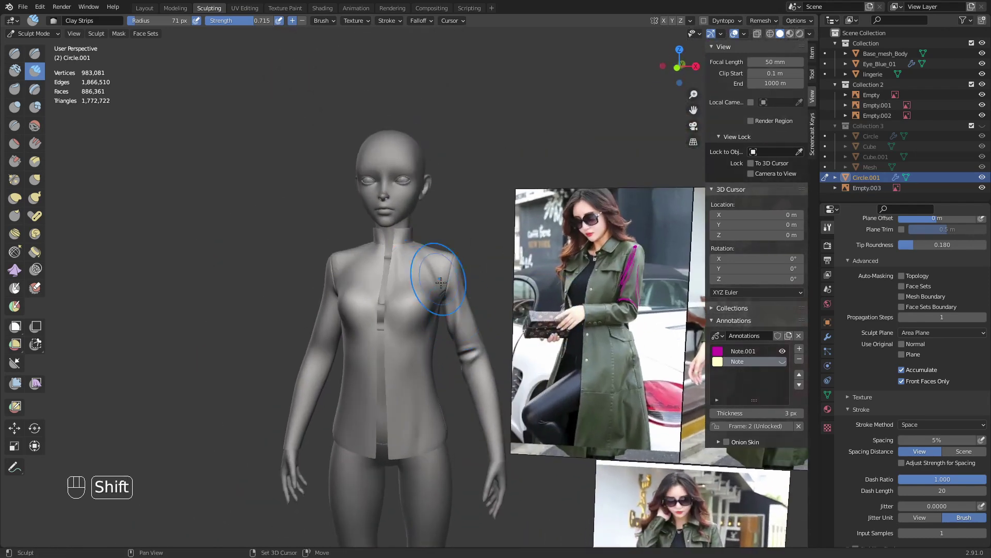
ctrl+middle_drag(440, 283, 436, 329)
mouse_move(436, 329)
ctrl+middle_down()
mouse_move(434, 361)
mouse_move(432, 333)
ctrl+middle_up()
ctrl+middle_drag(432, 333, 397, 227)
middle_drag(382, 256, 342, 392)
middle_drag(339, 252, 351, 257)
key(f)
click(339, 258)
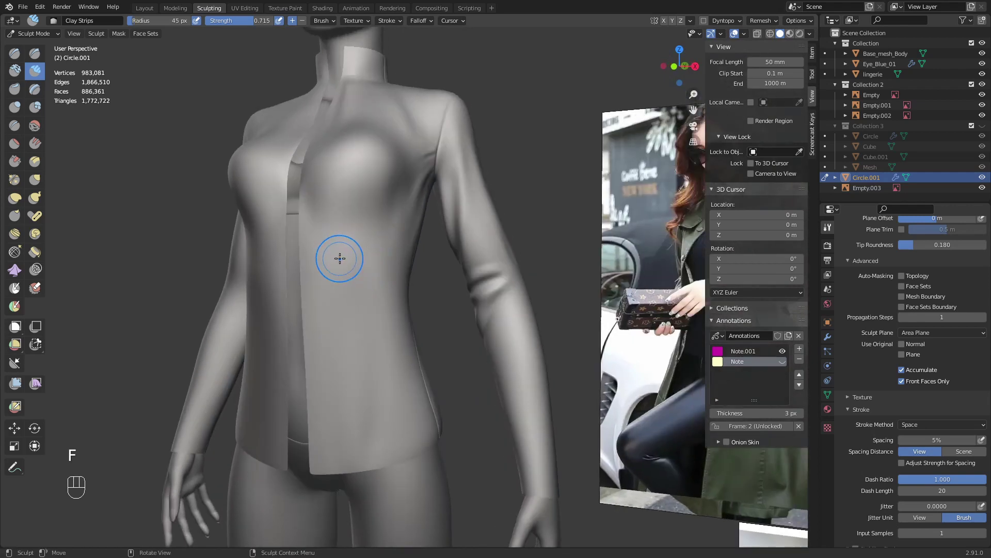
key(f)
click(345, 189)
mouse_move(349, 233)
mouse_down()
mouse_move(352, 279)
mouse_move(353, 238)
mouse_up()
middle_drag(347, 247, 377, 246)
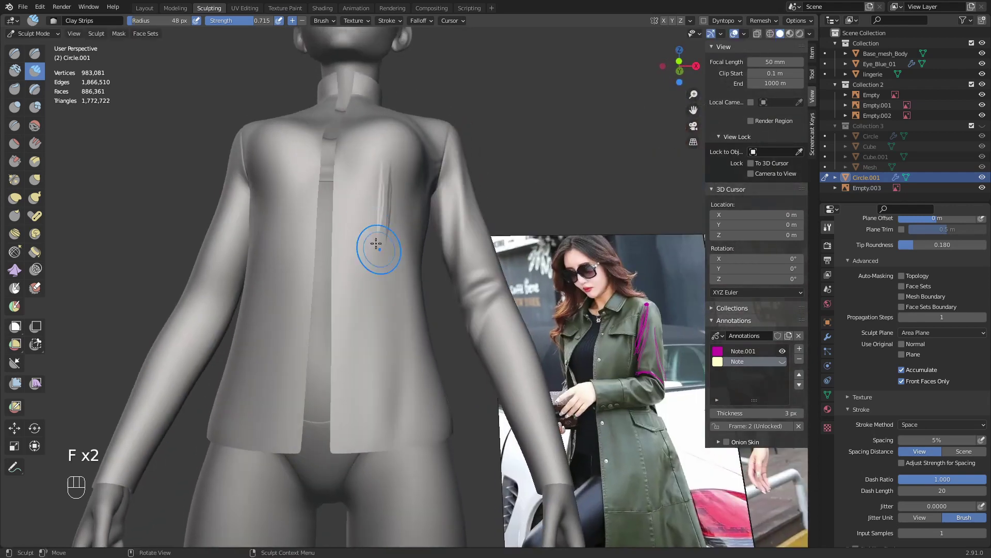
- Add more folds fanning down beneath the bust, enlarging the Clay Strips radius to 67 px
key(f)
click(385, 238)
mouse_move(383, 194)
mouse_down()
mouse_move(380, 223)
mouse_move(381, 214)
mouse_up()
middle_drag(380, 233, 324, 245)
drag(331, 200, 334, 270)
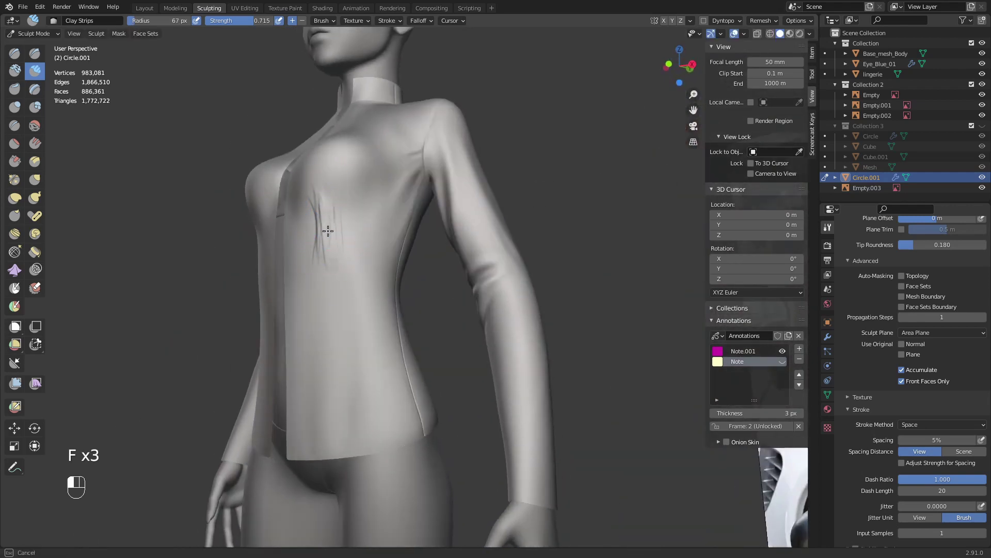
drag(328, 231, 323, 244)
- Refine the lower end of the folds beneath the bust, smooth them into the jacket front and return to Clay Strips
middle_drag(325, 243, 372, 251)
key(q)
click(364, 227)
key(f)
click(371, 252)
mouse_move(381, 265)
mouse_down()
mouse_move(372, 192)
mouse_move(379, 255)
mouse_move(381, 199)
mouse_move(387, 227)
mouse_move(388, 213)
mouse_move(381, 269)
mouse_up()
middle_drag(380, 270, 381, 293)
shift+drag(380, 293, 384, 318)
mouse_move(506, 337)
middle_down()
mouse_move(527, 331)
mouse_move(506, 338)
middle_up()
mouse_move(506, 338)
middle_down()
mouse_move(493, 318)
mouse_move(501, 331)
mouse_move(493, 345)
mouse_move(359, 288)
middle_up()
key(q)
click(486, 344)
- Try a long Clay Strips fold down the forearm of the sleeve and undo the stroke
ctrl+middle_drag(359, 288, 359, 269)
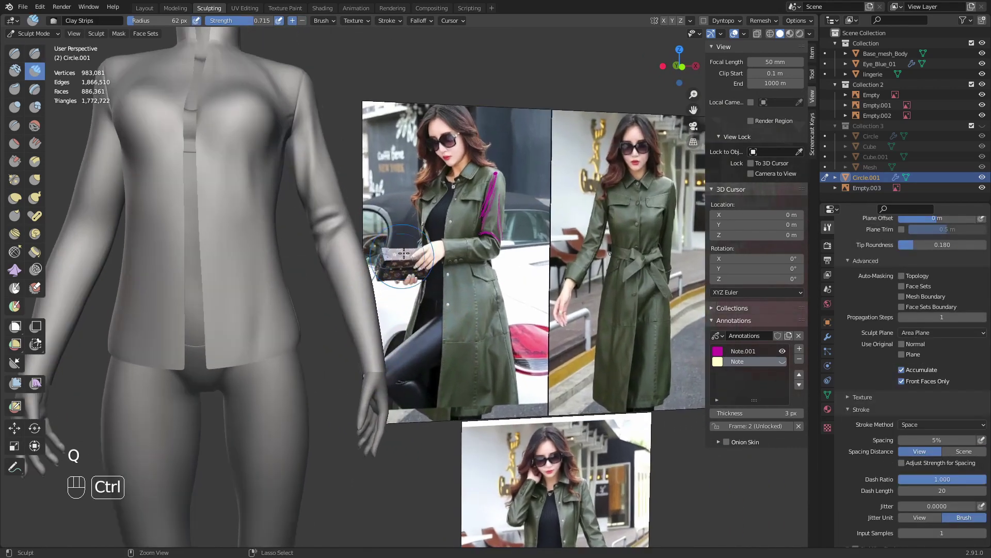
key(f)
click(357, 269)
mouse_move(356, 316)
ctrl+middle_down()
mouse_move(356, 281)
mouse_move(338, 271)
mouse_move(357, 267)
mouse_move(317, 290)
ctrl+middle_up()
key(f)
click(351, 277)
key(f)
click(343, 267)
key(f)
click(343, 279)
drag(354, 226, 376, 355)
key(f)
click(365, 279)
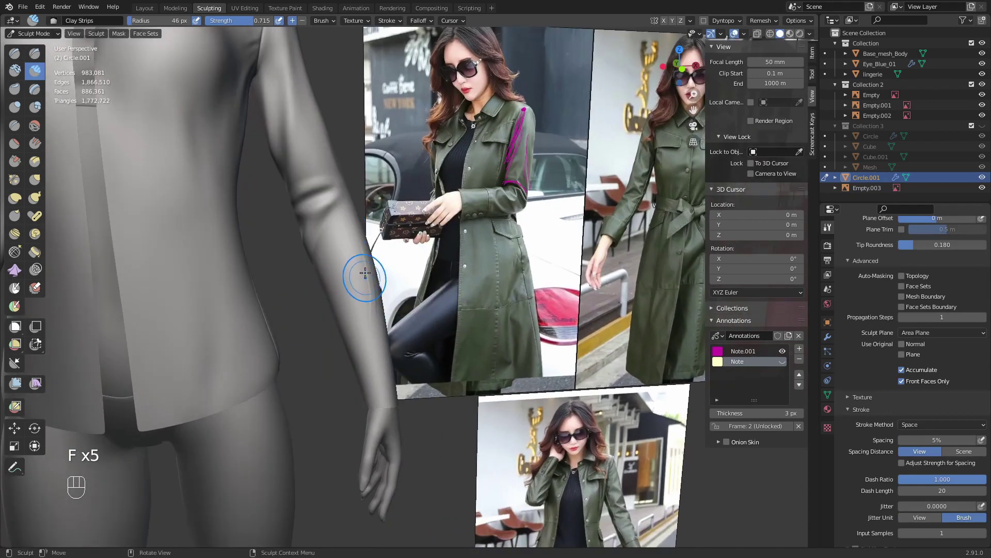
key(ctrl+z)
- Build up folds along the outer forearm of the sleeve with Clay Strips and smooth them at a 57 px radius
key(f)
click(398, 284)
mouse_move(398, 284)
middle_down()
mouse_move(381, 299)
mouse_move(413, 293)
middle_up()
key(f)
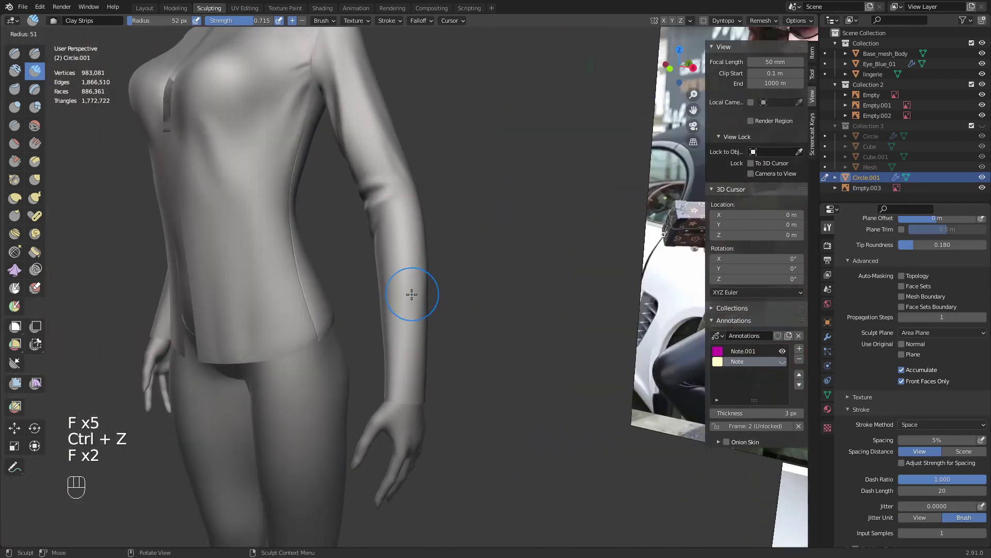
click(439, 293)
drag(423, 256, 401, 336)
key(f)
mouse_move(401, 336)
middle_down()
mouse_move(427, 305)
mouse_move(423, 275)
mouse_move(420, 337)
mouse_move(435, 283)
middle_up()
key(f)
click(423, 289)
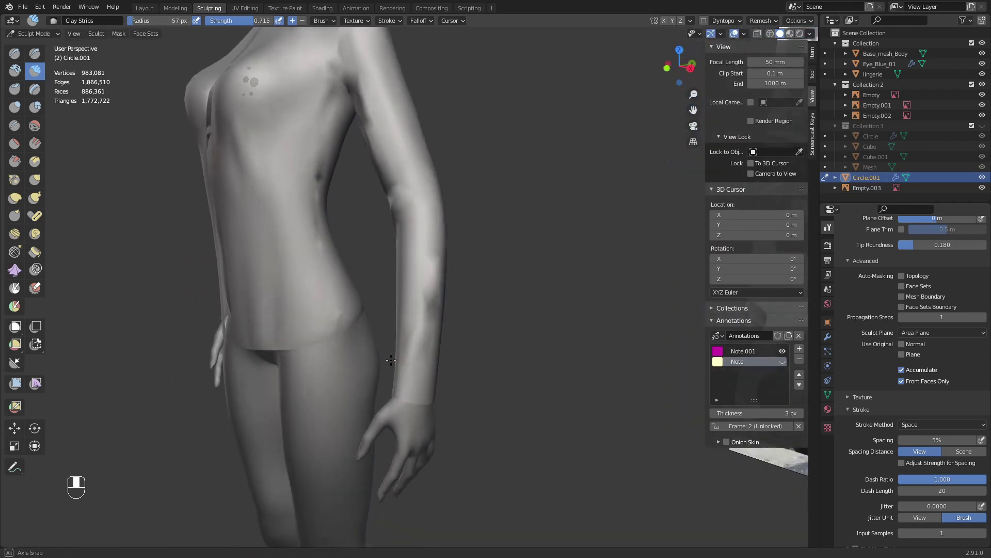
shift+drag(430, 284, 427, 307)
- Pull the sleeve's cuff edge at the wrist into shape with the Grab brush at a 130 px radius
middle_drag(426, 310, 457, 329)
key(f)
click(406, 320)
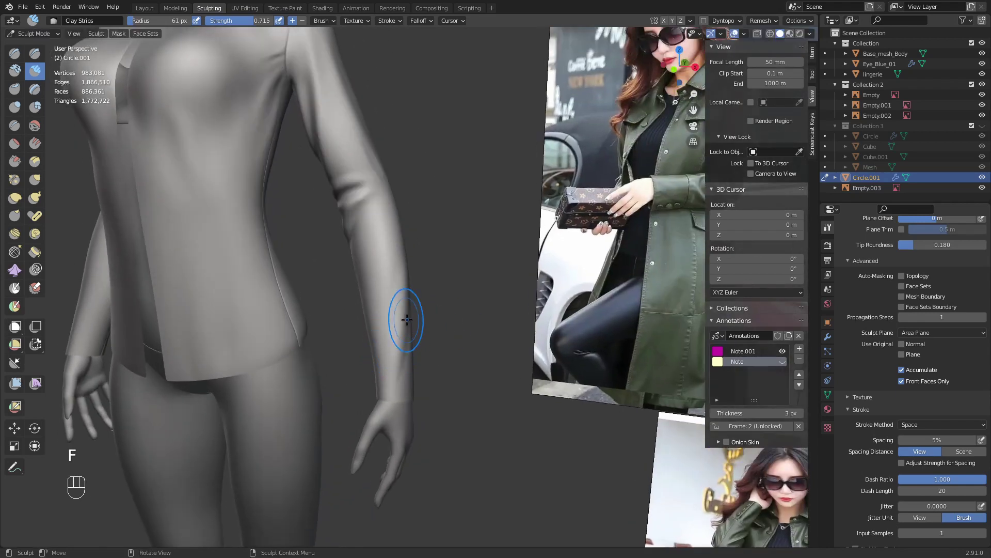
middle_drag(402, 352, 430, 338)
shift+middle_drag(430, 339, 413, 343)
scroll(400, 359, up, 1)
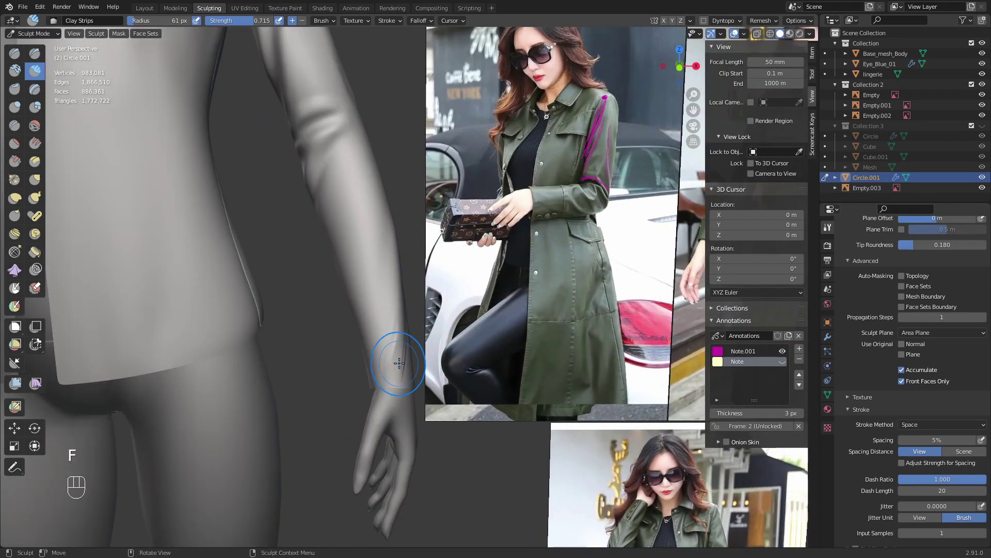
key(g)
key(f)
click(437, 365)
drag(407, 365, 394, 374)
shift+middle_drag(391, 378, 390, 351)
middle_drag(391, 351, 407, 345)
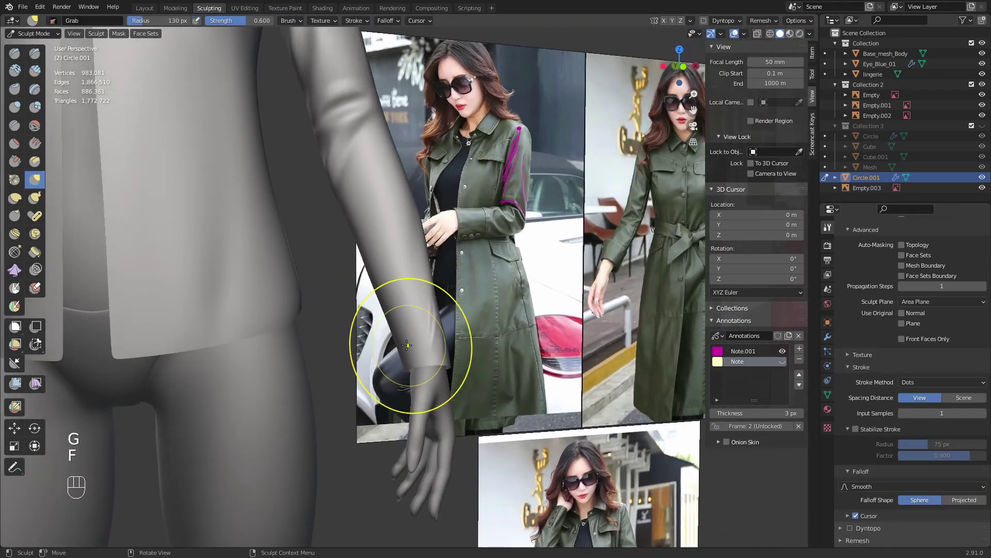
- Adjust the inner side of the cuff edge with a further Grab stroke at a 113 px radius
key(f)
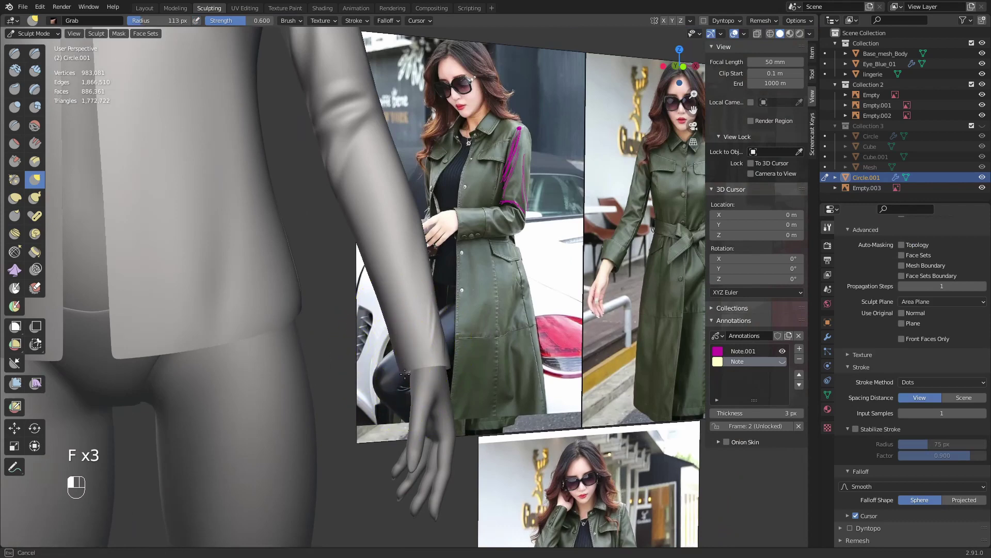
drag(404, 374, 403, 375)
middle_drag(408, 361, 401, 380)
key(f)
click(439, 336)
- Build up a fold across the cuff just above the sleeve hem with Clay Strips
key(q)
click(420, 324)
key(f)
middle_drag(455, 325, 445, 329)
click(437, 329)
key(f)
click(435, 353)
drag(406, 363, 444, 356)
- Add more short Clay Strips folds around the cuff and up from the sleeve hem
middle_drag(446, 358, 422, 357)
key(f)
click(426, 355)
drag(430, 354, 447, 352)
middle_drag(427, 360, 456, 361)
drag(439, 348, 440, 353)
middle_drag(448, 356, 428, 359)
key(f)
click(435, 358)
drag(434, 357, 435, 341)
- Extend the cuff folds along the sleeve hem at a 72 px radius and smooth them
mouse_move(455, 330)
middle_down()
mouse_move(433, 325)
mouse_move(436, 336)
mouse_move(444, 327)
mouse_move(430, 351)
middle_up()
key(f)
click(445, 326)
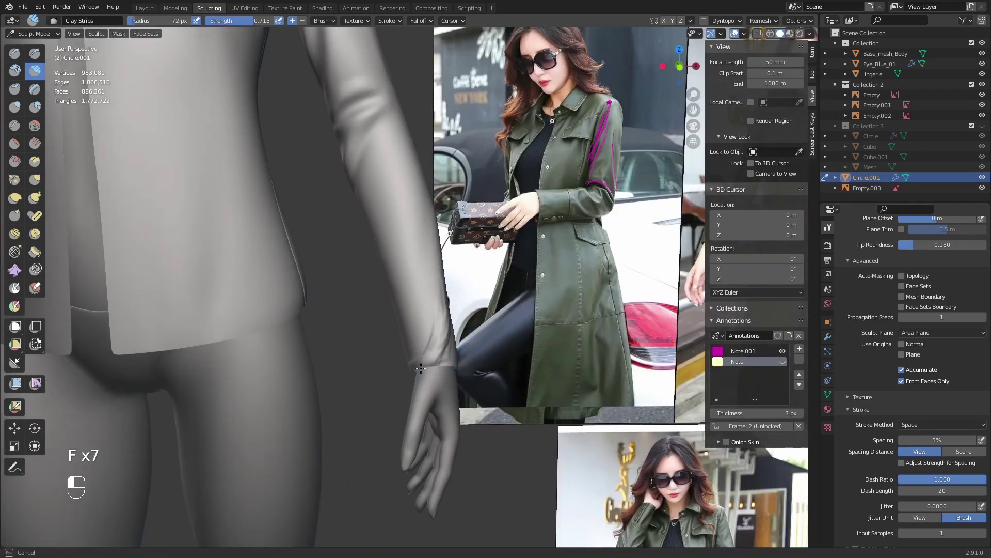
shift+drag(410, 348, 411, 353)
middle_drag(401, 352, 439, 356)
key(f)
click(441, 356)
middle_drag(454, 314, 424, 324)
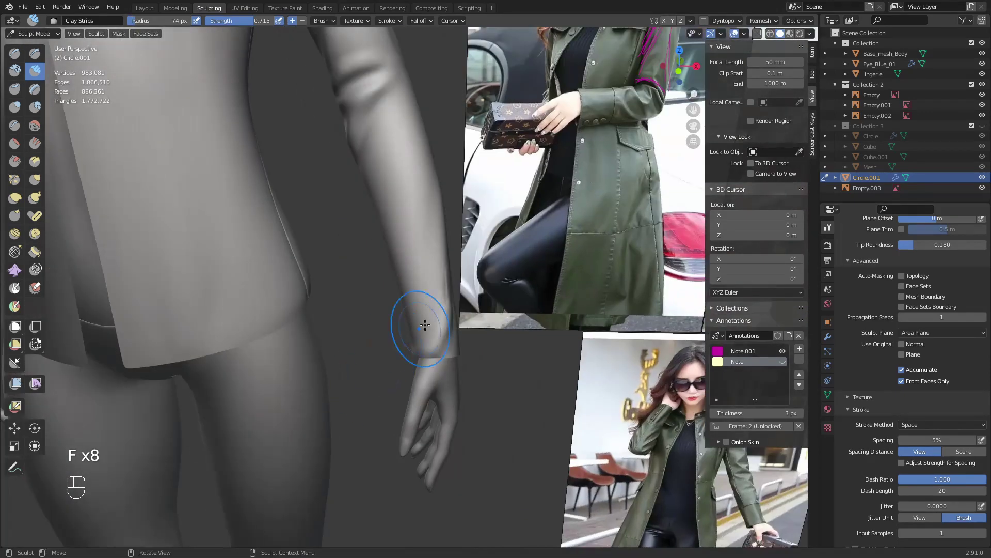
shift+drag(424, 367, 424, 367)
mouse_move(424, 367)
middle_down()
mouse_move(394, 322)
mouse_move(434, 331)
mouse_move(418, 325)
mouse_move(433, 286)
mouse_move(441, 308)
middle_up()
- Stroke the lower forearm above the cuff with Draw Sharp at a 77 px radius and smooth the area
key(q)
click(432, 286)
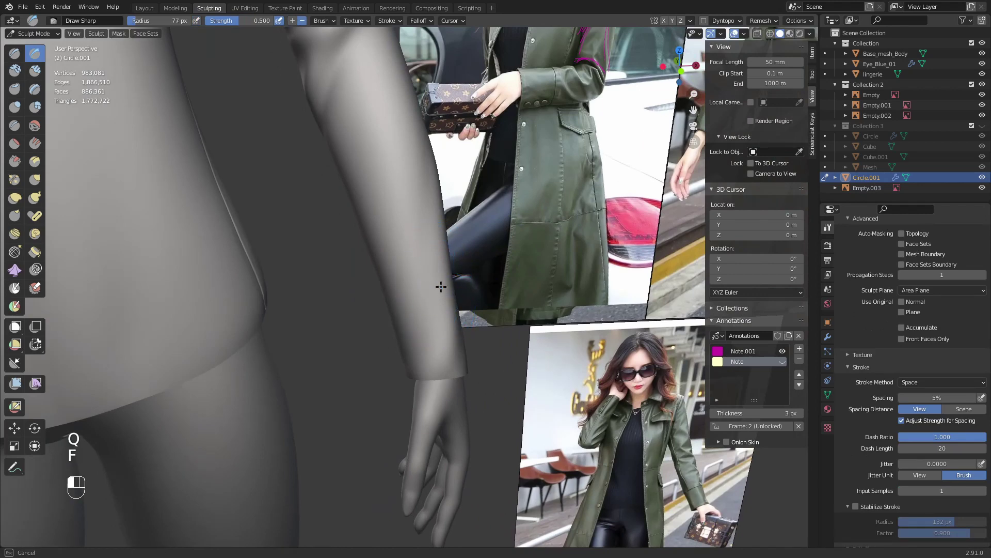
middle_drag(416, 392, 416, 366)
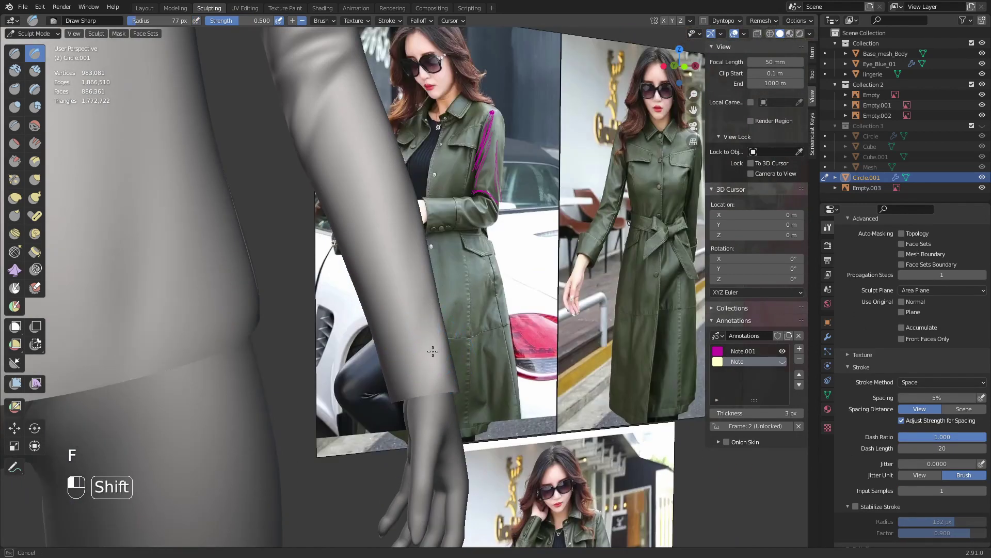
shift+drag(432, 351, 435, 338)
- Build up a diagonal fold on the back of the sleeve below the elbow with Clay Strips at about 38 px radius
ctrl+middle_drag(435, 338, 435, 392)
mouse_move(435, 392)
middle_down()
mouse_move(414, 408)
mouse_move(416, 362)
middle_up()
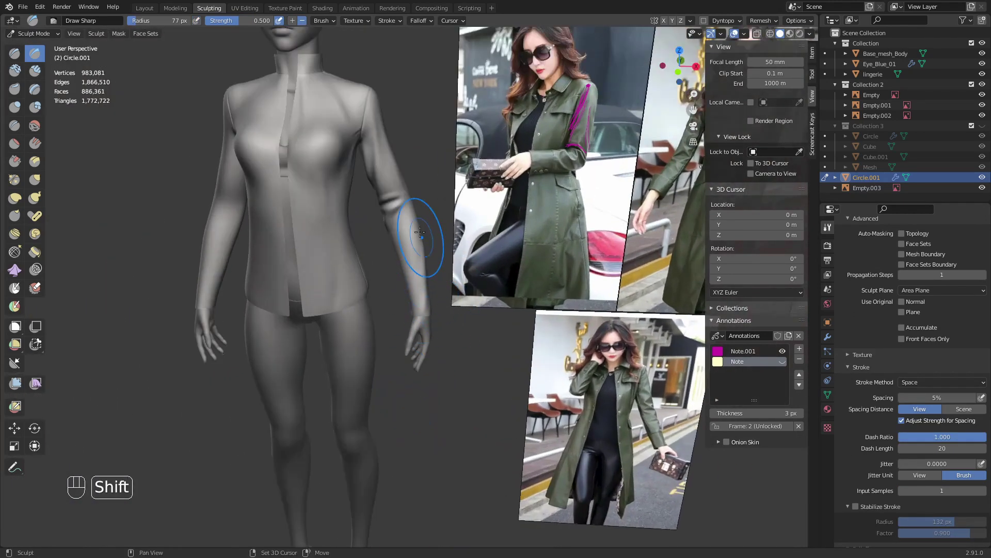
mouse_move(422, 288)
middle_down()
mouse_move(448, 246)
mouse_move(365, 283)
mouse_move(423, 194)
middle_up()
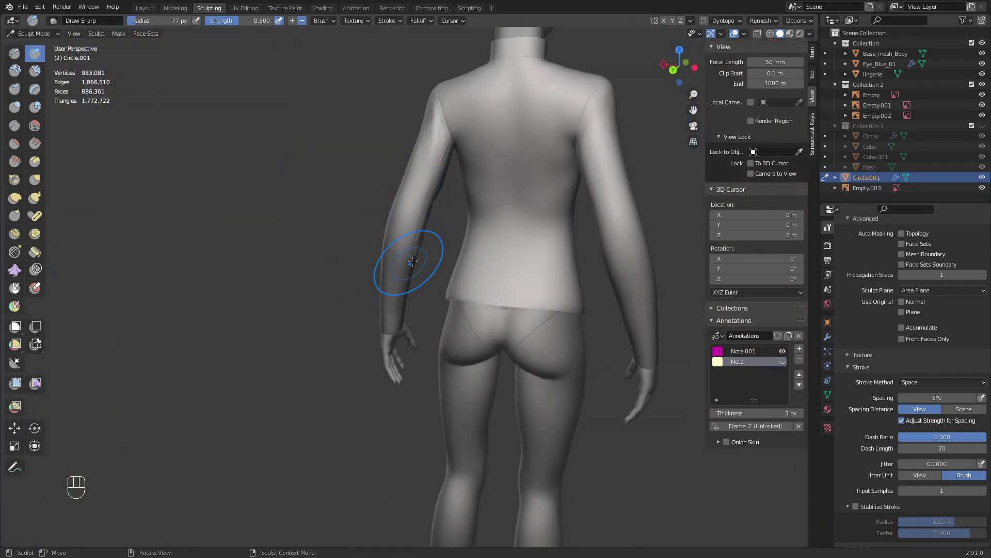
middle_drag(413, 261, 433, 255)
key(q)
click(424, 268)
shift+middle_drag(407, 285, 381, 358)
ctrl+middle_drag(381, 357, 431, 270)
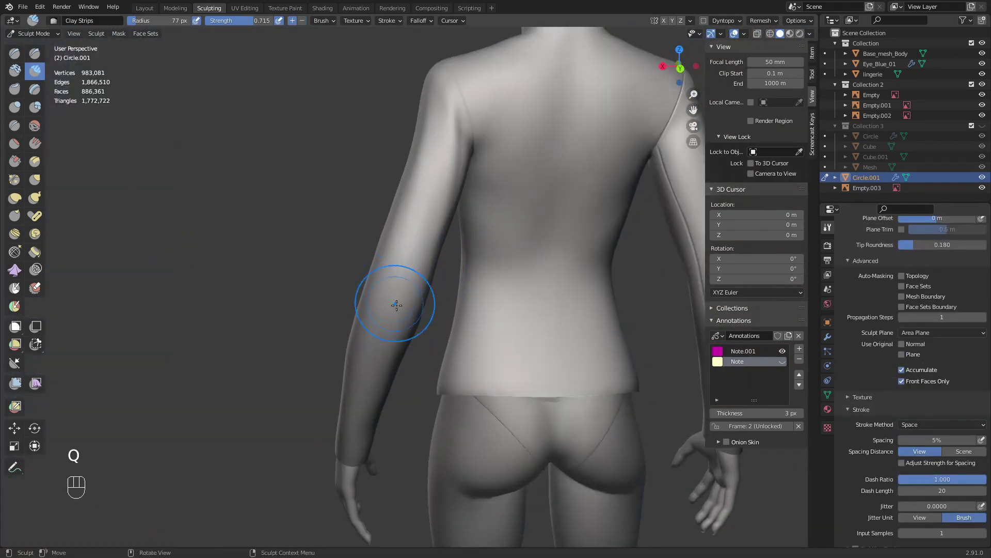
key(f)
click(404, 304)
mouse_move(397, 305)
middle_down()
mouse_move(425, 307)
mouse_move(431, 277)
middle_up()
key(f)
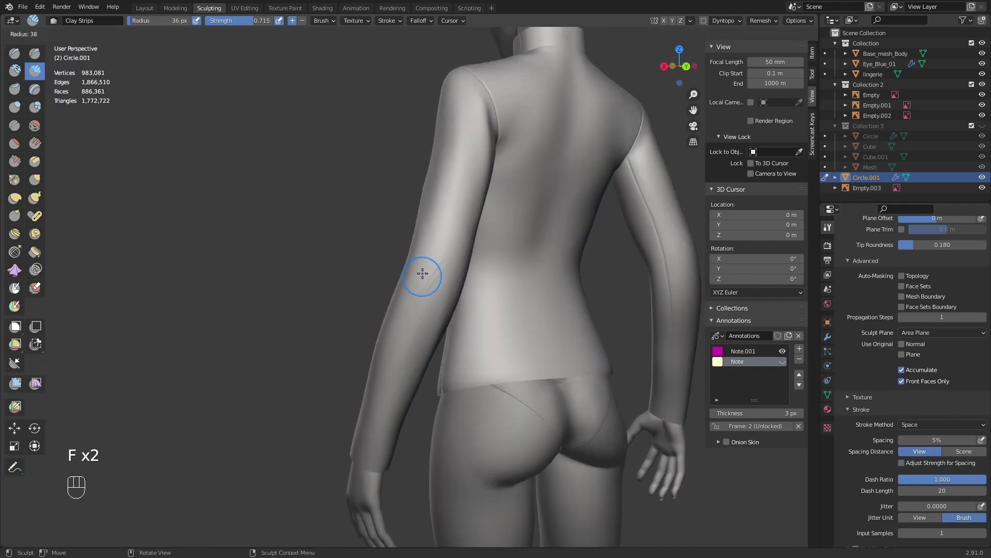
click(423, 274)
drag(423, 275, 396, 316)
- Add more diagonal folds from the back of the elbow down the forearm at 47 px and 42 px radii
middle_drag(399, 322, 445, 262)
key(f)
click(457, 243)
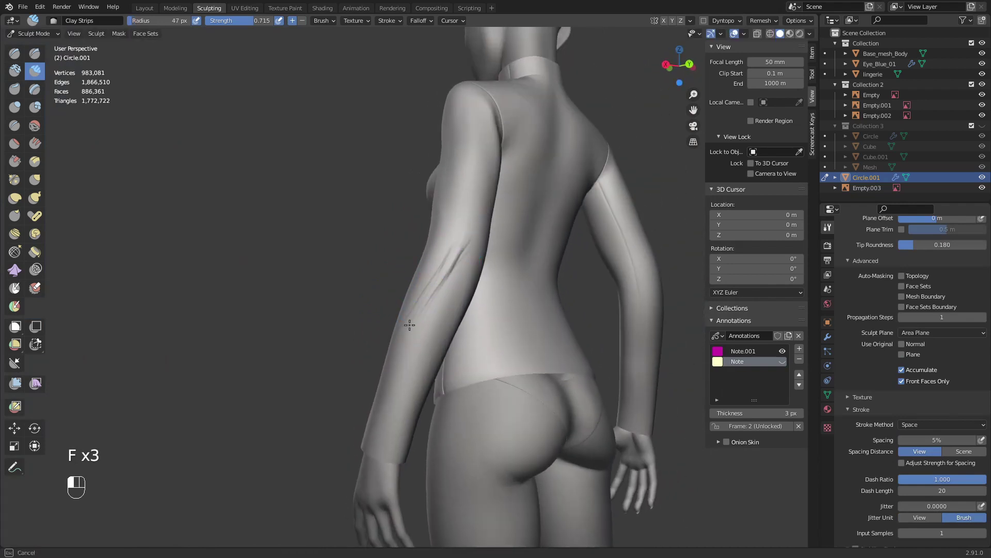
mouse_move(396, 342)
middle_down()
mouse_move(420, 287)
mouse_move(389, 290)
mouse_move(387, 281)
middle_up()
key(f)
click(380, 341)
drag(382, 314, 365, 356)
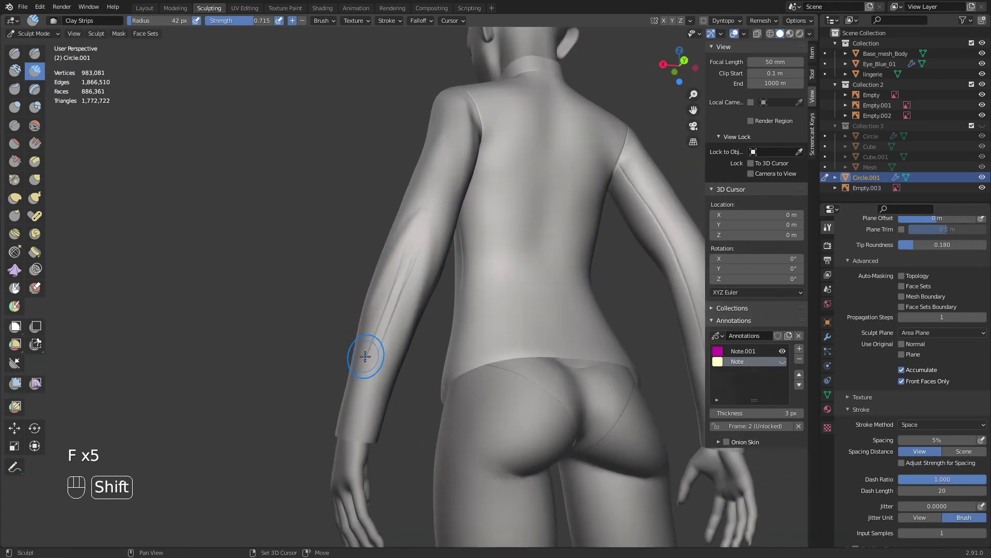
- Smooth the diagonal folds on the back of the sleeve around the elbow and forearm
shift+drag(398, 286, 395, 305)
middle_drag(408, 313, 432, 332)
shift+drag(431, 332, 426, 319)
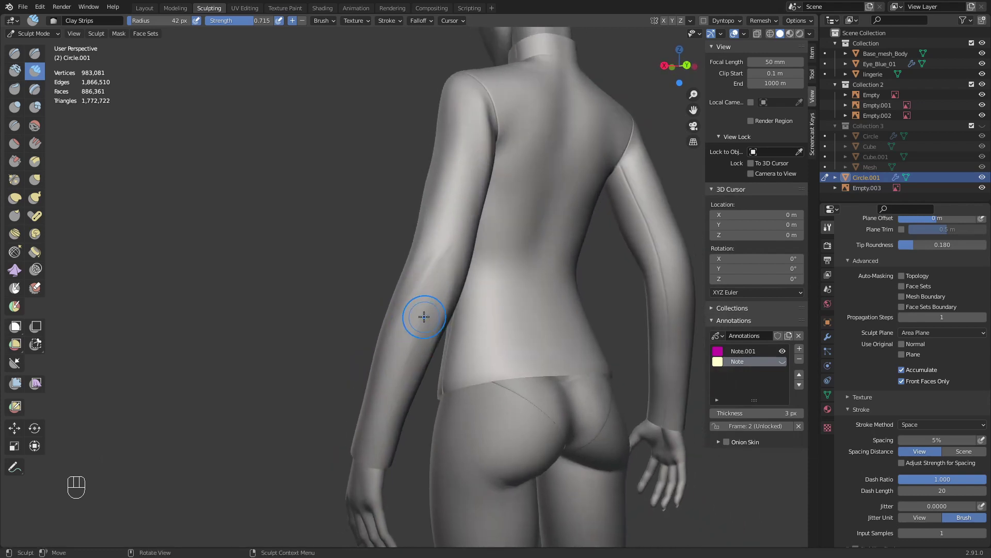
- Adjust the brush size and smooth the back of the sleeve around the elbow
middle_drag(445, 317, 481, 328)
key(f)
click(517, 330)
shift+drag(484, 270, 494, 265)
mouse_move(494, 265)
middle_down()
mouse_move(514, 278)
mouse_move(494, 294)
middle_up()
- Reshape the sleeve around the elbow with the Grab brush
key(g)
key(f)
key(f)
drag(494, 293, 498, 297)
middle_drag(502, 298, 549, 287)
key(f)
drag(521, 271, 525, 268)
middle_drag(502, 290, 520, 287)
- Refine the silhouette of the sleeve from the elbow to the forearm with the Grab brush at several sizes
key(f)
click(535, 287)
key(f)
click(518, 335)
shift+middle_drag(497, 351, 482, 297)
drag(488, 337, 451, 331)
shift+middle_drag(462, 306, 444, 416)
key(f)
click(539, 296)
click(483, 276)
middle_drag(484, 277, 576, 314)
- Switch to the Clay Strips brush and adjust its radius for working around the front of the elbow
key(q)
mouse_move(491, 336)
ctrl+middle_down()
mouse_move(487, 299)
mouse_move(393, 232)
ctrl+middle_up()
click(487, 298)
mouse_move(440, 330)
ctrl+middle_down()
mouse_move(440, 294)
mouse_move(485, 295)
ctrl+middle_up()
key(f)
click(467, 295)
key(f)
click(424, 316)
- Build up a diagonal fold on the front of the forearm just below the elbow crease with Clay Strips at 52 px radius
mouse_move(424, 316)
shift+middle_down()
mouse_move(396, 289)
mouse_move(373, 295)
mouse_move(379, 276)
mouse_move(355, 295)
shift+middle_up()
key(f)
click(373, 297)
key(f)
click(379, 275)
key(f)
click(355, 245)
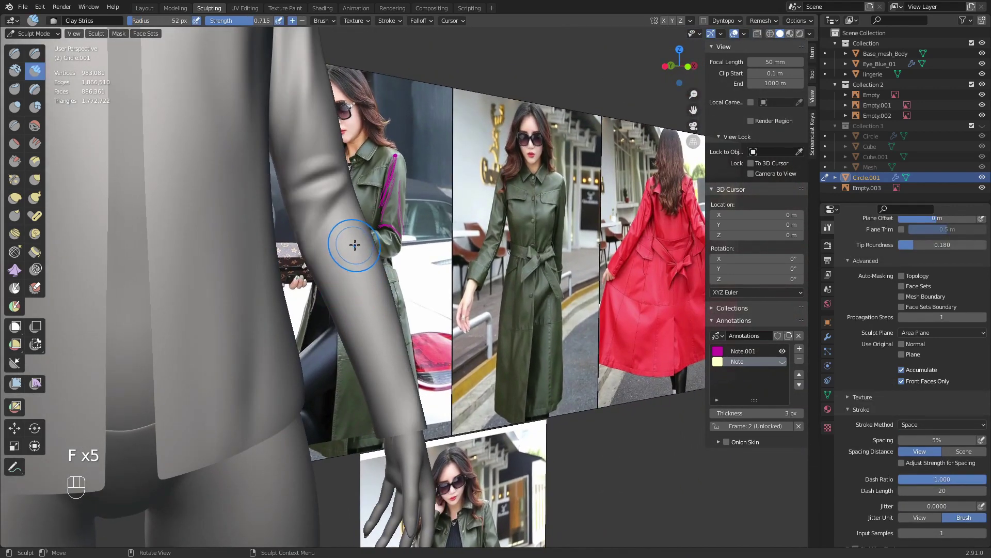
key(ctrl+z)
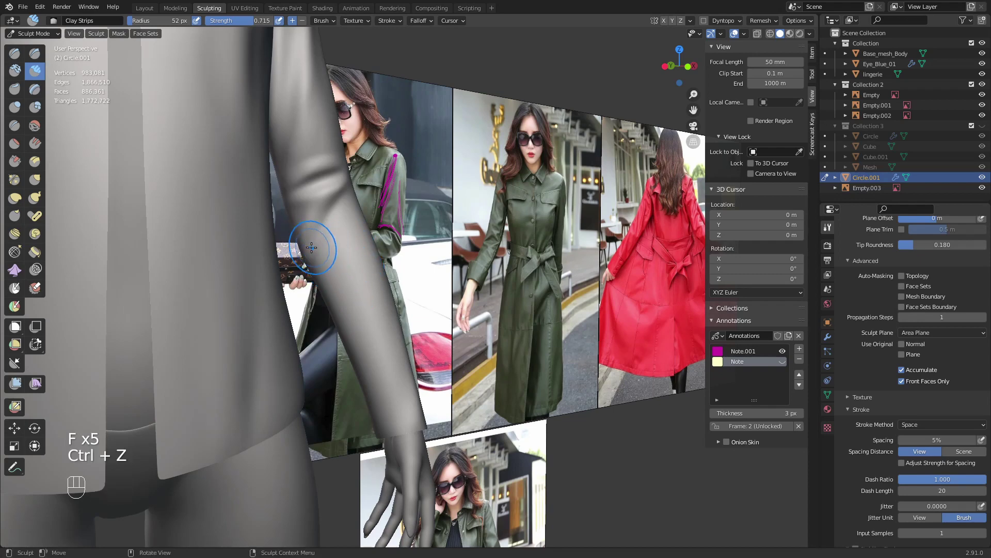
drag(316, 248, 363, 256)
mouse_move(359, 273)
middle_down()
mouse_move(361, 281)
mouse_move(342, 272)
middle_up()
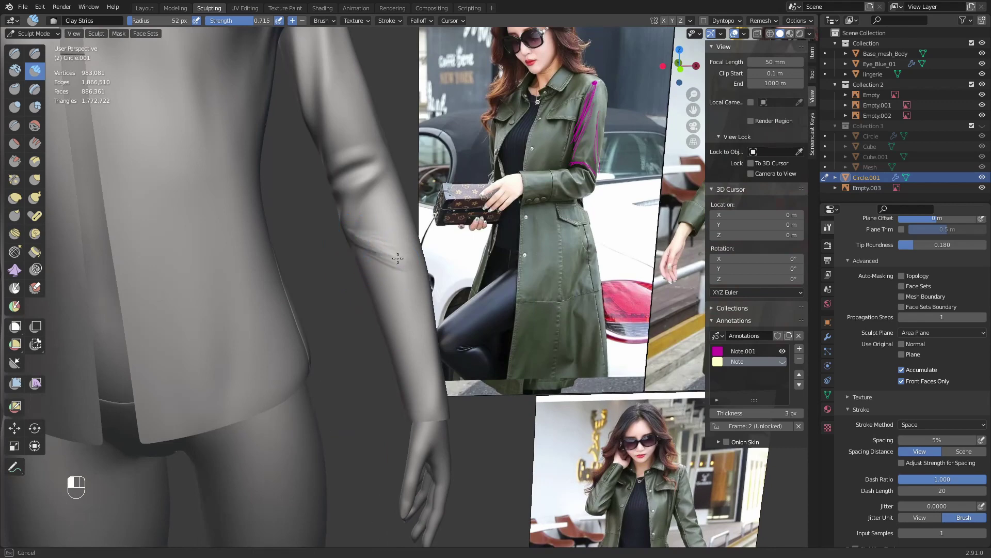
drag(397, 258, 379, 234)
- Smooth the new diagonal fold below the elbow crease and the forearm beneath it
middle_drag(399, 216, 366, 222)
shift+drag(397, 247, 375, 238)
middle_drag(373, 224, 385, 268)
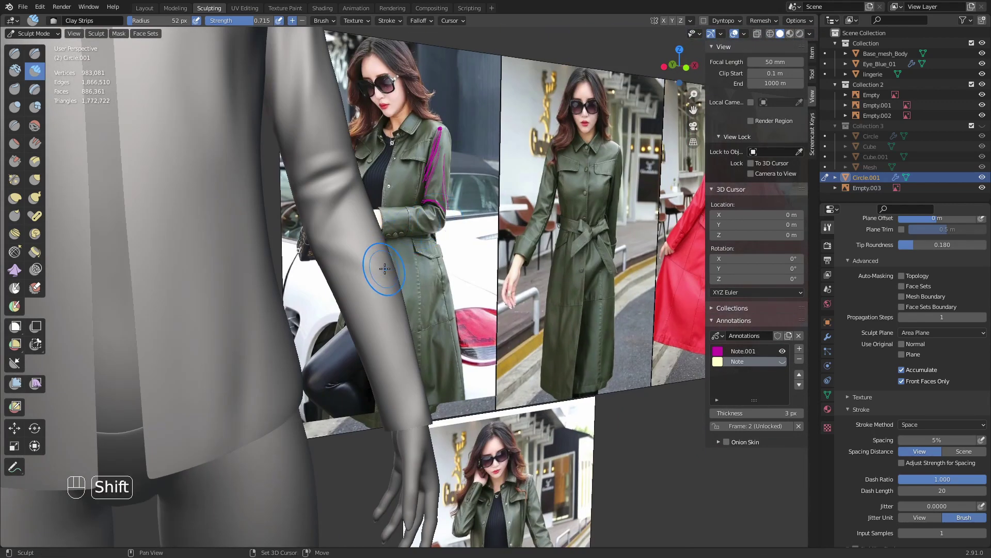
middle_drag(335, 248, 327, 234)
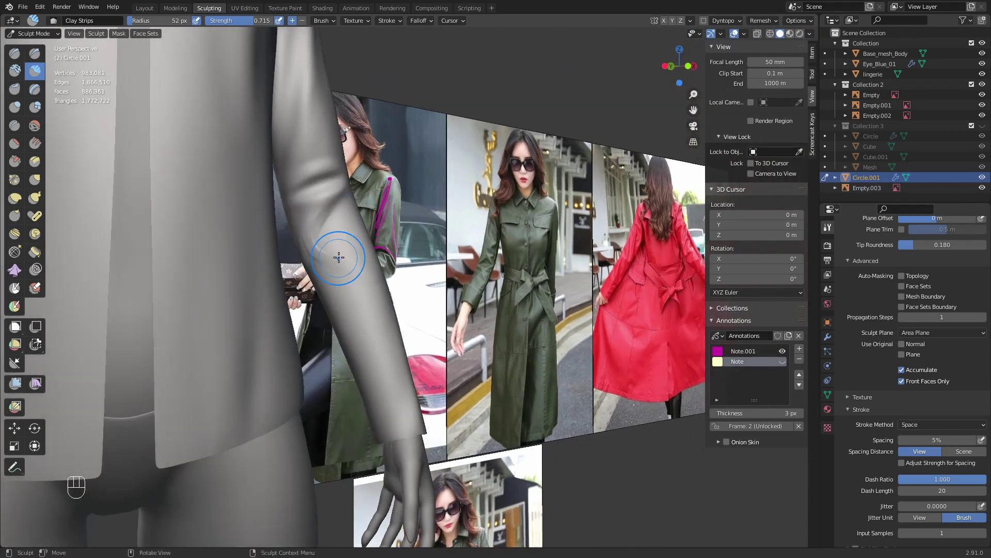
key(shift)
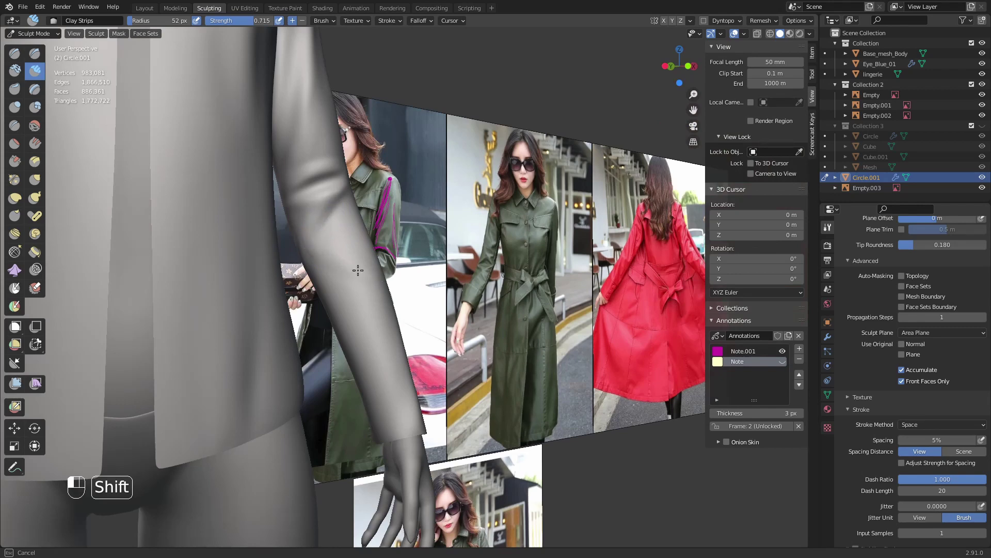
shift+drag(358, 270, 343, 263)
mouse_move(315, 246)
middle_down()
mouse_move(269, 233)
mouse_move(353, 322)
middle_up()
shift+drag(353, 326, 365, 368)
- Extend the elbow crease around the outer side of the sleeve at 26 px and 39 px radii and smooth its end
mouse_move(359, 283)
middle_down()
mouse_move(365, 270)
mouse_move(432, 253)
mouse_move(431, 270)
middle_up()
key(f)
click(422, 254)
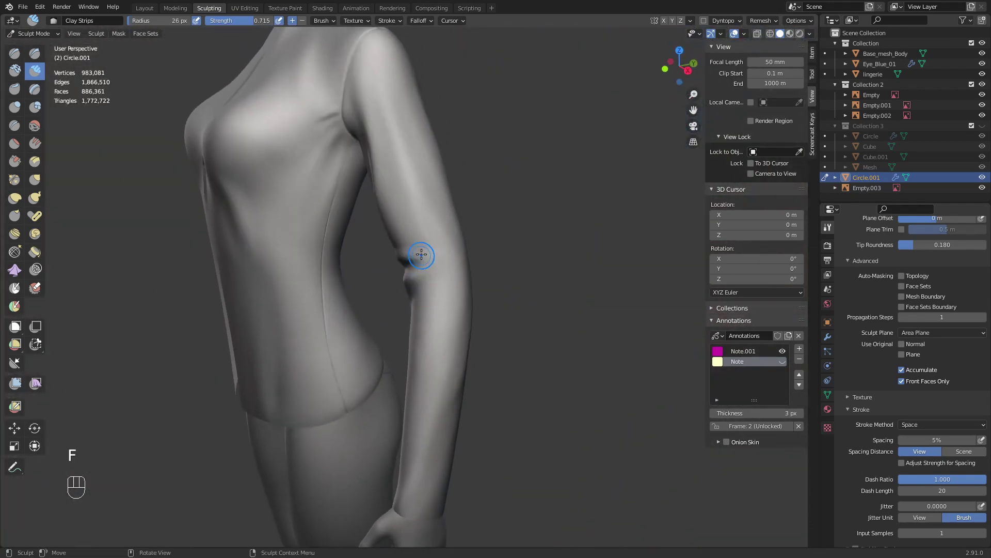
drag(451, 261, 453, 262)
key(f)
click(410, 257)
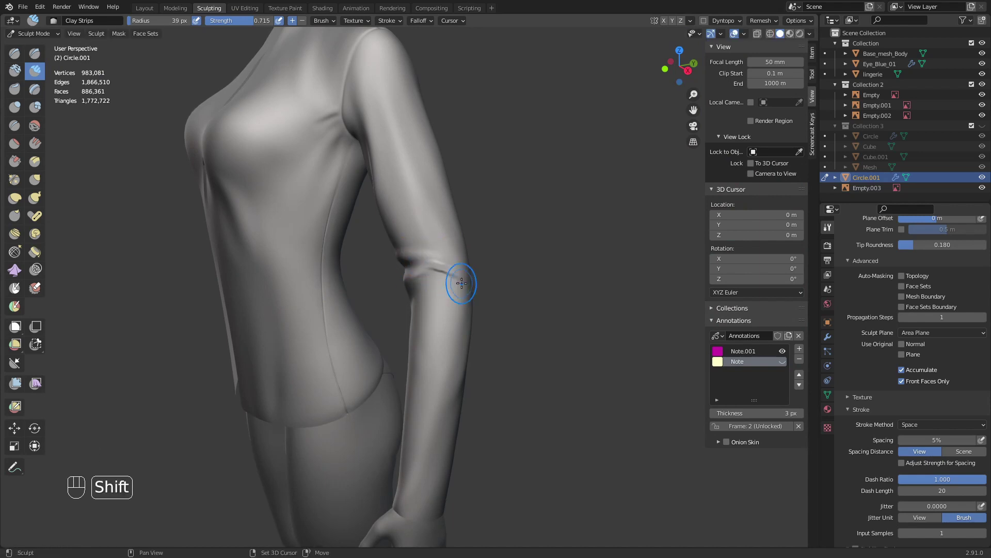
middle_drag(463, 274, 458, 281)
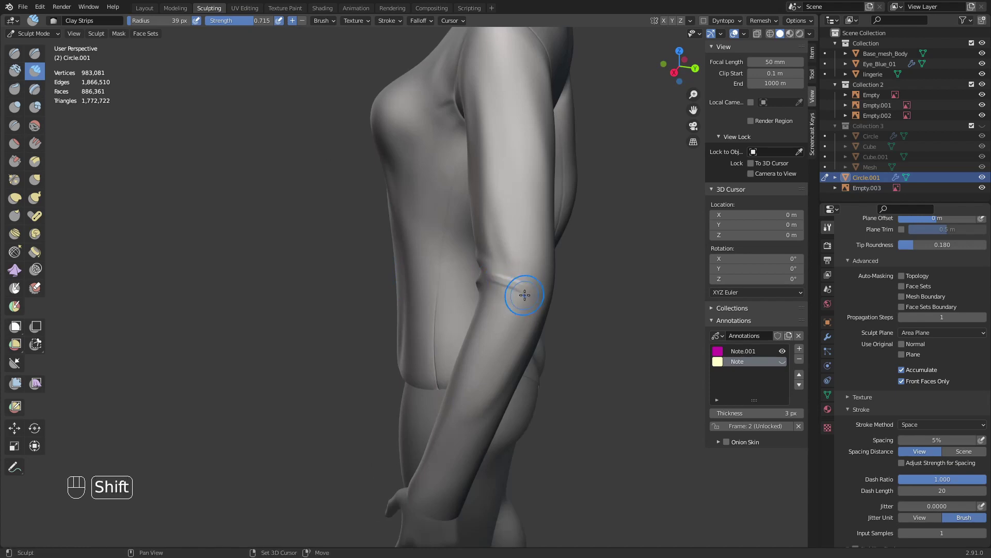
shift+drag(520, 282, 516, 287)
- Smooth the front of the sleeve just below the elbow crease
mouse_move(517, 287)
middle_down()
mouse_move(433, 248)
mouse_move(427, 417)
middle_up()
middle_drag(427, 326, 474, 279)
mouse_move(395, 275)
shift+middle_down()
mouse_move(414, 270)
mouse_move(413, 216)
shift+middle_up()
middle_drag(369, 281, 408, 285)
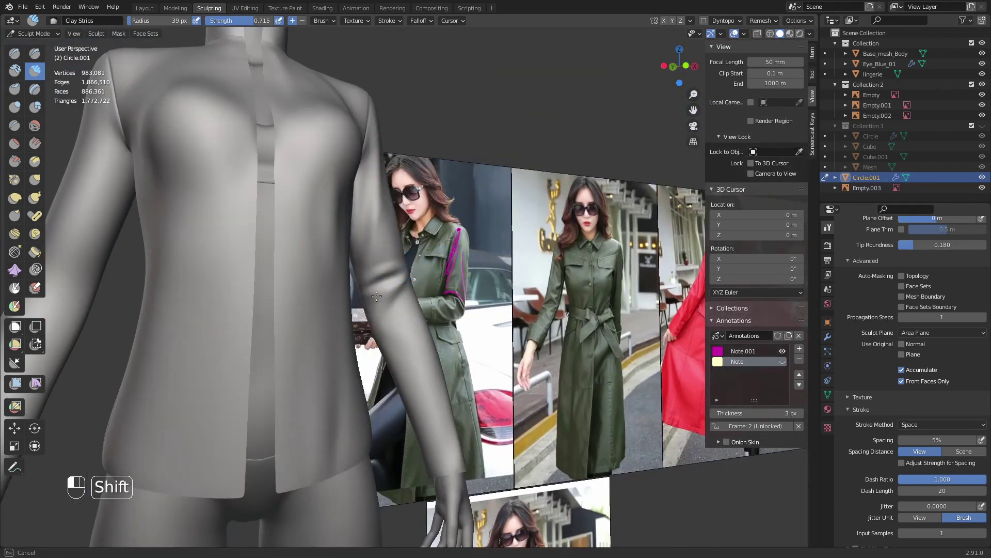
shift+drag(381, 300, 390, 295)
- Build up a short fold on the jacket beside the shoulder seam with Clay Strips at 35 px radius
middle_drag(392, 293, 331, 281)
ctrl+middle_drag(372, 222, 380, 327)
shift+middle_drag(423, 268, 450, 356)
ctrl+middle_drag(407, 340, 400, 243)
shift+middle_drag(361, 310, 411, 196)
middle_drag(403, 299, 454, 382)
mouse_move(410, 327)
middle_down()
mouse_move(394, 354)
mouse_move(397, 289)
mouse_move(429, 261)
mouse_move(447, 283)
middle_up()
key(f)
click(397, 283)
key(f)
click(490, 237)
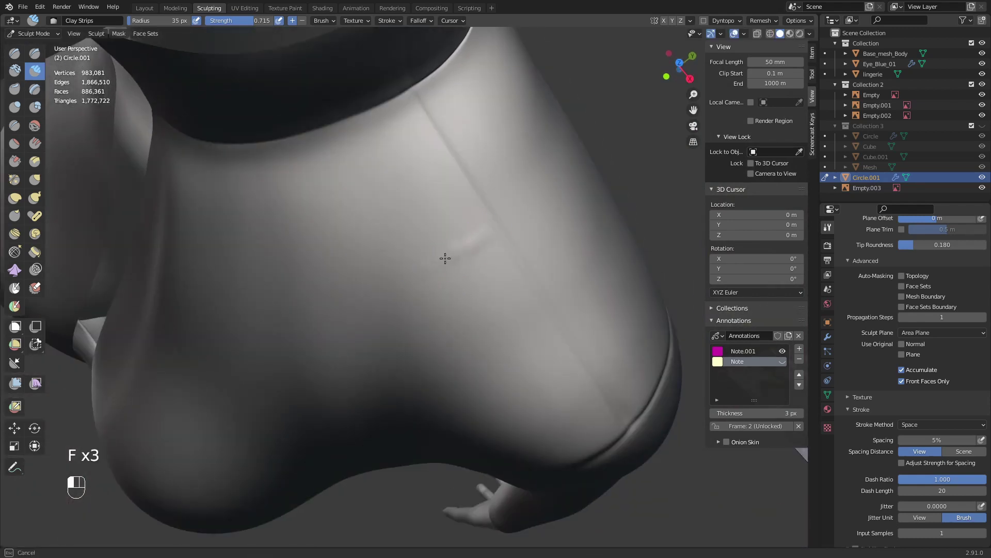
- Show the modifier settings, then strengthen and smooth the short fold beside the shoulder seam
click(828, 336)
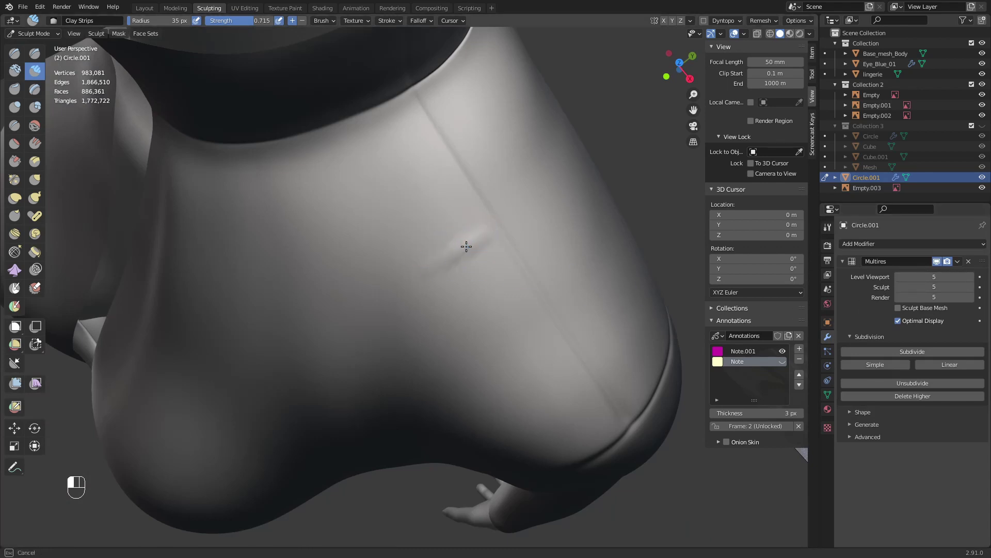
drag(461, 252, 490, 239)
mouse_move(445, 265)
shift+mouse_down()
mouse_move(476, 236)
mouse_move(466, 258)
shift+mouse_up()
- Add a soft fold below the shoulder seam on the jacket front at 46 px radius and smooth it
middle_drag(457, 296, 483, 243)
mouse_move(450, 318)
middle_down()
mouse_move(382, 321)
mouse_move(434, 278)
mouse_move(520, 287)
middle_up()
key(f)
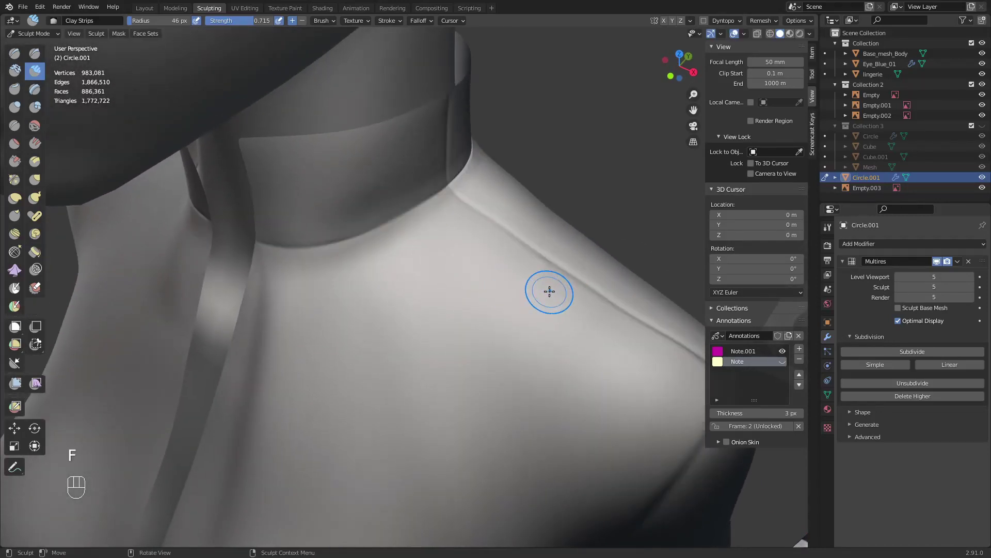
drag(540, 302, 526, 322)
shift+drag(518, 334, 510, 348)
- Switch to the SculptDraw brush at about 37 px radius and raise the sleeve along the cuff edge
mouse_move(509, 341)
middle_down()
mouse_move(508, 365)
mouse_move(487, 310)
mouse_move(511, 268)
mouse_move(533, 307)
mouse_move(589, 313)
middle_up()
ctrl+middle_drag(467, 279, 434, 388)
middle_drag(434, 385, 472, 278)
middle_drag(433, 392, 465, 415)
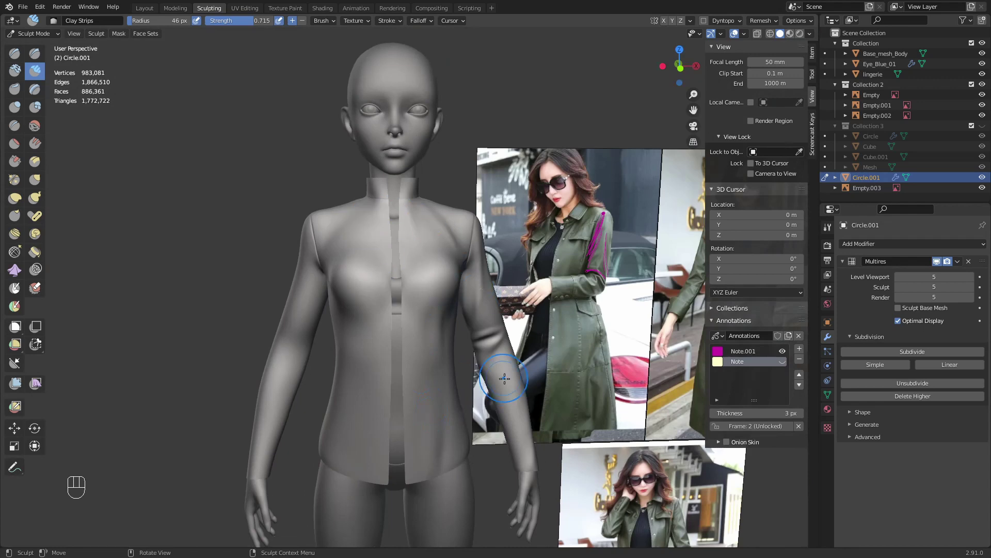
mouse_move(502, 380)
middle_down()
mouse_move(470, 364)
mouse_move(495, 347)
mouse_move(387, 356)
mouse_move(310, 346)
mouse_move(509, 343)
mouse_move(513, 360)
middle_up()
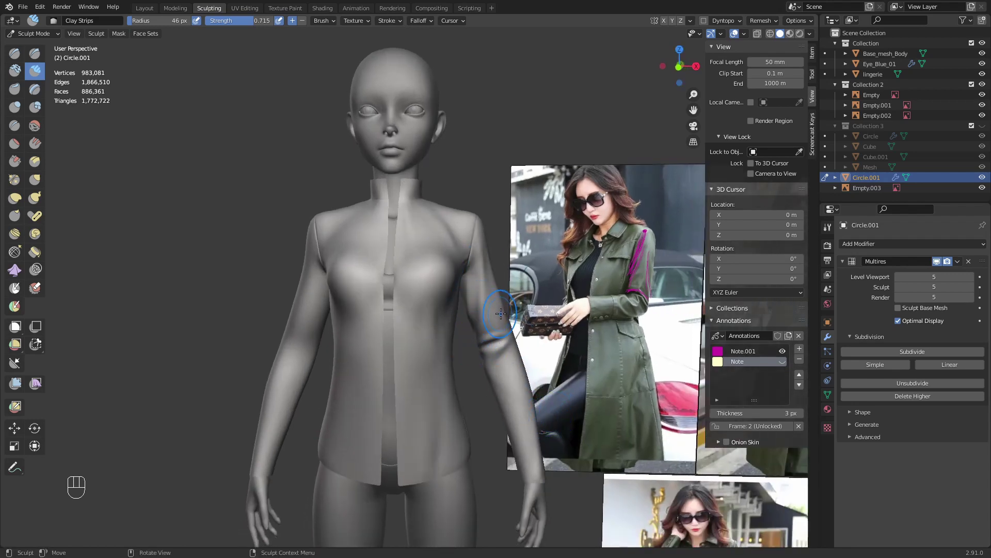
mouse_move(664, 304)
shift+middle_down()
mouse_move(451, 326)
mouse_move(432, 358)
mouse_move(448, 259)
shift+middle_up()
ctrl+middle_drag(448, 258, 433, 321)
mouse_move(433, 321)
middle_down()
mouse_move(446, 324)
mouse_move(408, 332)
middle_up()
key(x)
key(f)
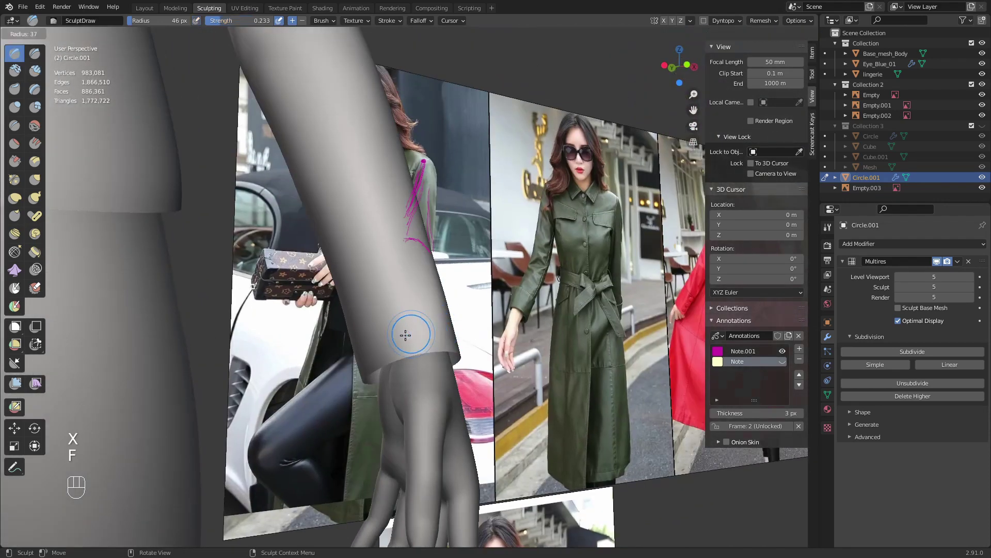
click(405, 334)
drag(417, 341, 383, 354)
- Build up volume from the cuff edge toward the forearm with SculptDraw at 55 px radius
key(f)
middle_drag(385, 354, 412, 342)
key(f)
click(421, 339)
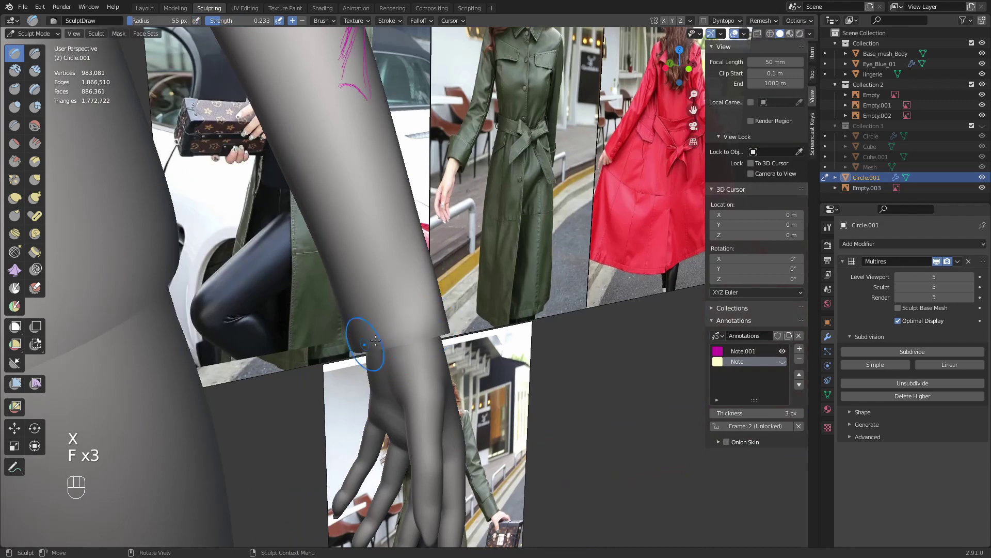
mouse_move(365, 346)
mouse_down()
mouse_move(406, 325)
mouse_move(415, 287)
mouse_up()
- Build up a fold across the sleeve just above the cuff edge with SculptDraw, starting at 41 px radius
key(f)
click(396, 334)
drag(363, 308, 411, 298)
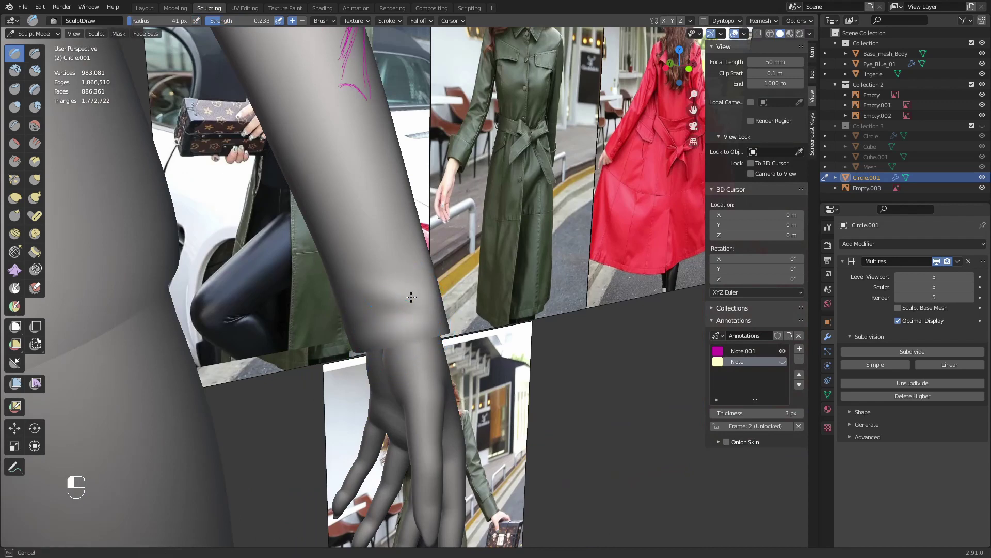
mouse_move(411, 297)
middle_down()
mouse_move(372, 277)
mouse_move(405, 310)
mouse_move(390, 314)
middle_up()
key(f)
click(426, 318)
key(f)
click(370, 312)
key(f)
click(409, 314)
drag(368, 291, 433, 313)
- Carve a groove beneath the cuff fold by subtracting with SculptDraw, finishing at 48 px radius
middle_drag(362, 325, 378, 303)
key(f)
click(400, 307)
ctrl+drag(355, 326, 400, 333)
mouse_move(381, 331)
middle_down()
mouse_move(377, 350)
mouse_move(368, 346)
middle_up()
key(f)
click(372, 345)
ctrl+drag(389, 336, 388, 337)
ctrl+middle_drag(370, 338, 256, 302)
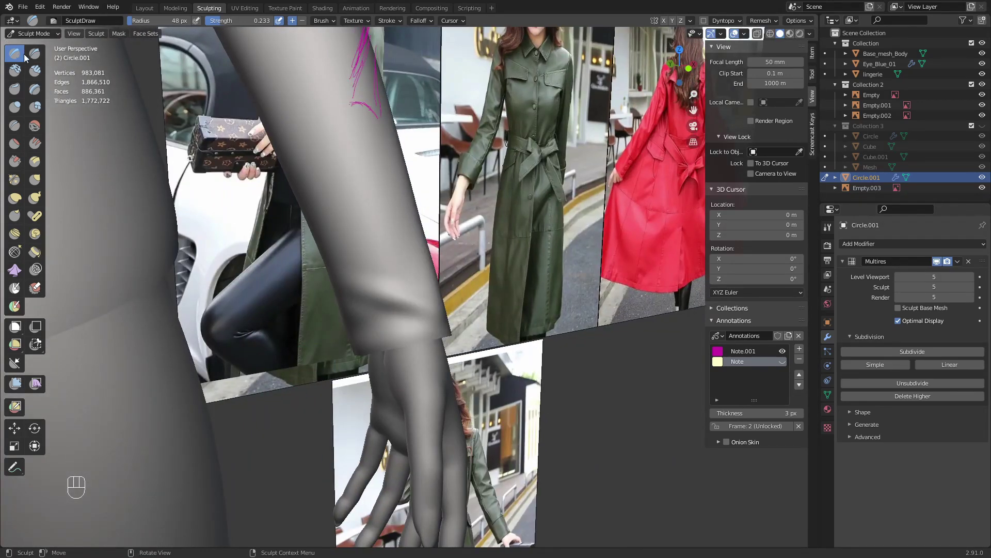
- Try a diagonal fold on the forearm above the cuff with Clay Strips and with Draw Sharp, undoing each stroke
key(x)
click(35, 72)
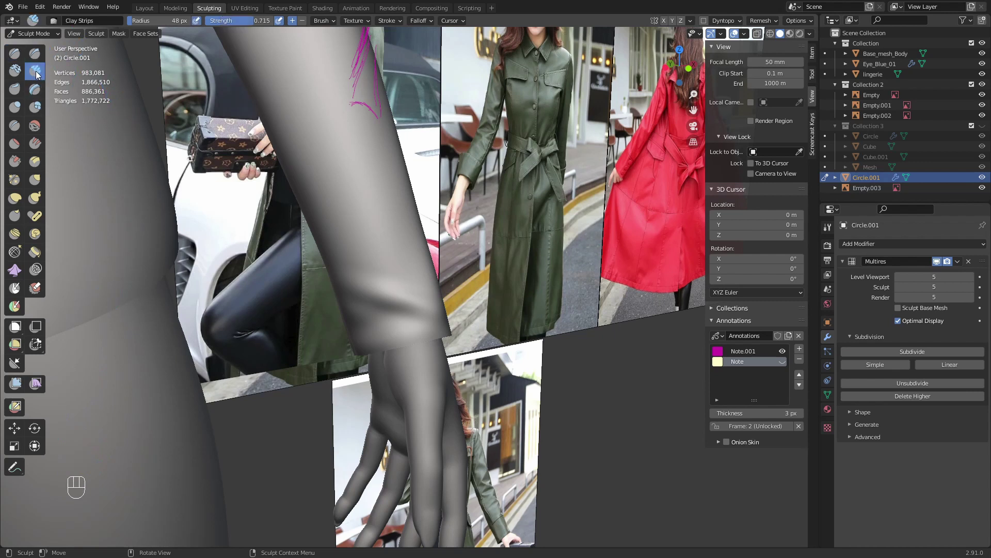
drag(397, 215, 385, 209)
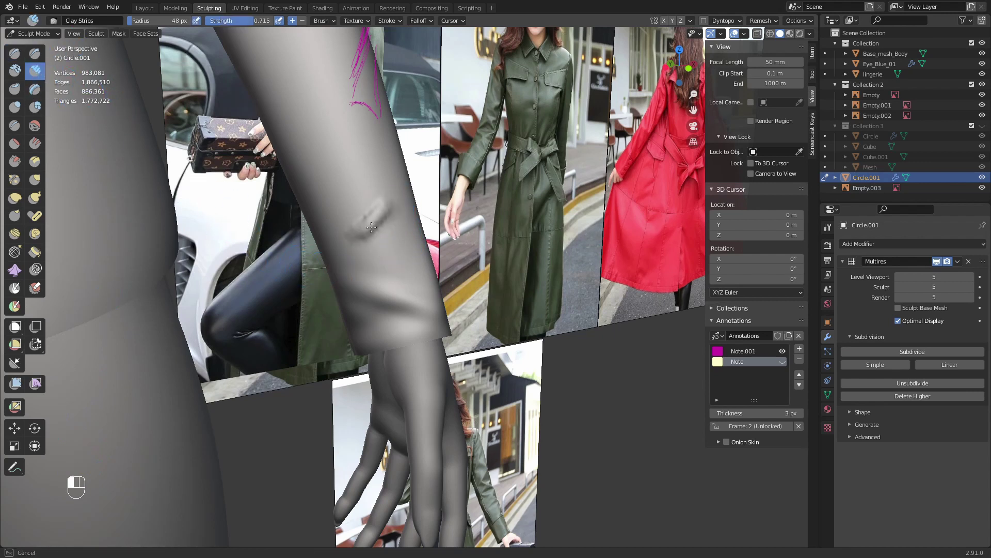
key(ctrl+z)
click(35, 55)
drag(323, 211, 386, 173)
key(ctrl+z)
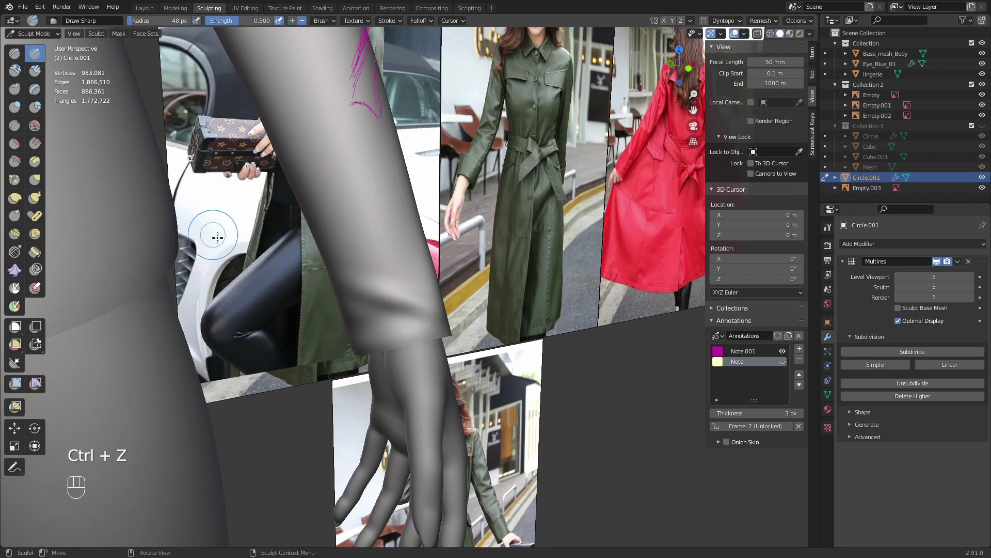
- Stroke a crease on the inner side of the cuff with Draw Sharp at 40 px radius
click(15, 179)
key(q)
click(339, 223)
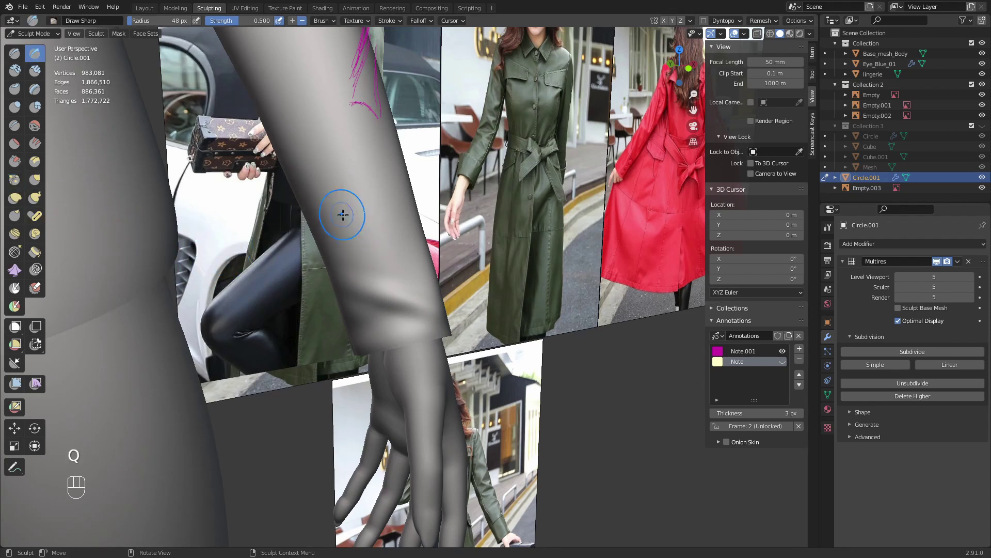
shift+middle_drag(341, 215, 353, 139)
mouse_move(310, 289)
middle_down()
mouse_move(348, 294)
mouse_move(427, 270)
middle_up()
key(f)
key(f)
click(382, 256)
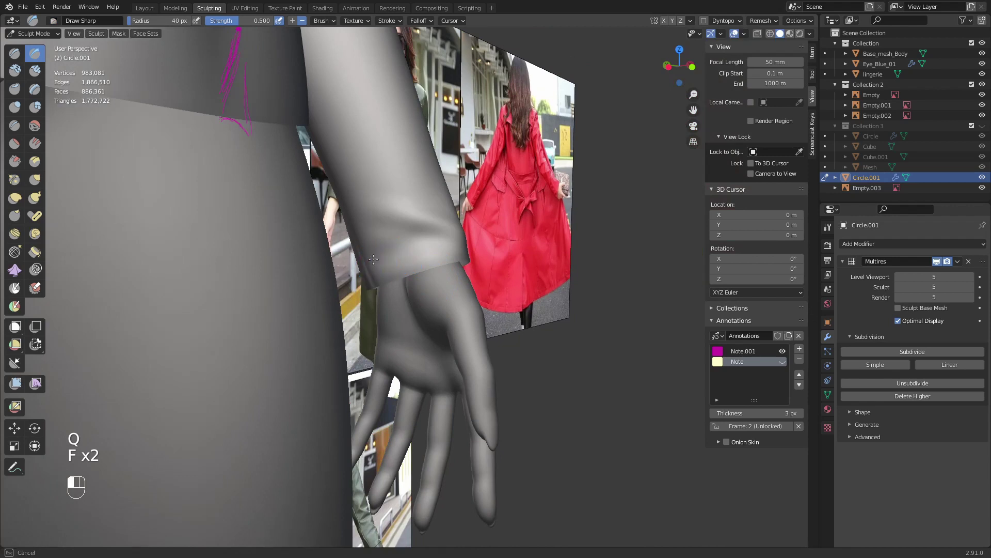
- Shape and smooth the folds on the inner side of the cuff with Clay Strips at 37 px and 50 px radii
key(q)
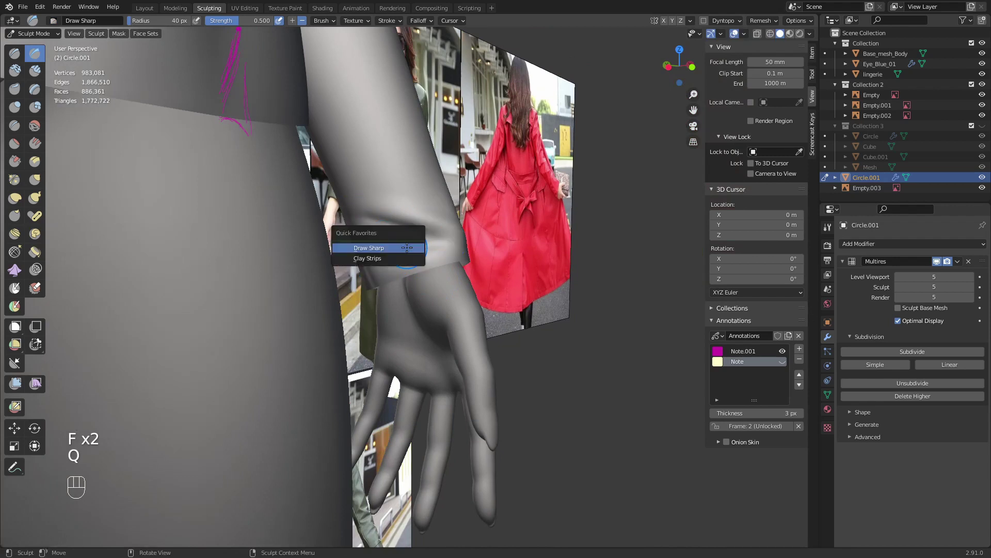
click(382, 248)
key(f)
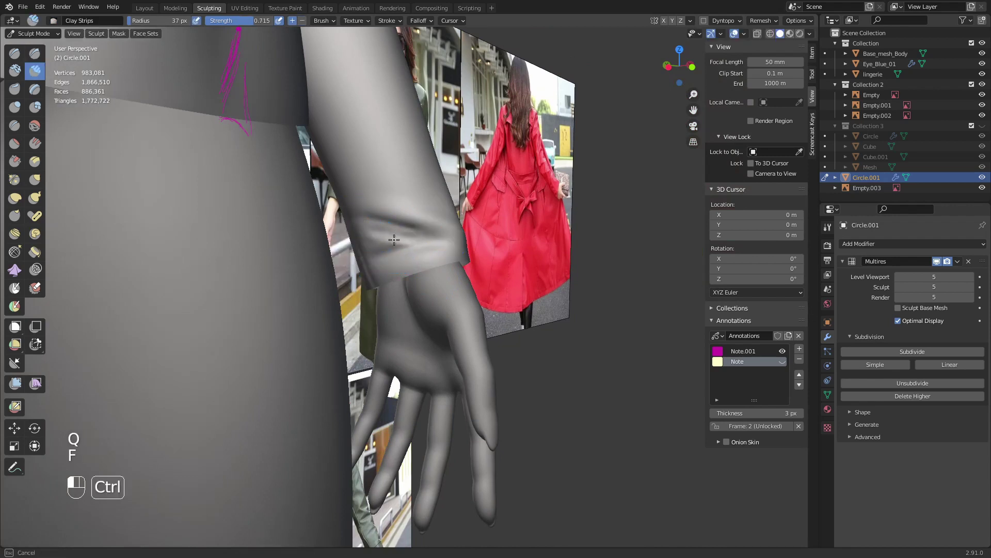
key(f)
click(393, 234)
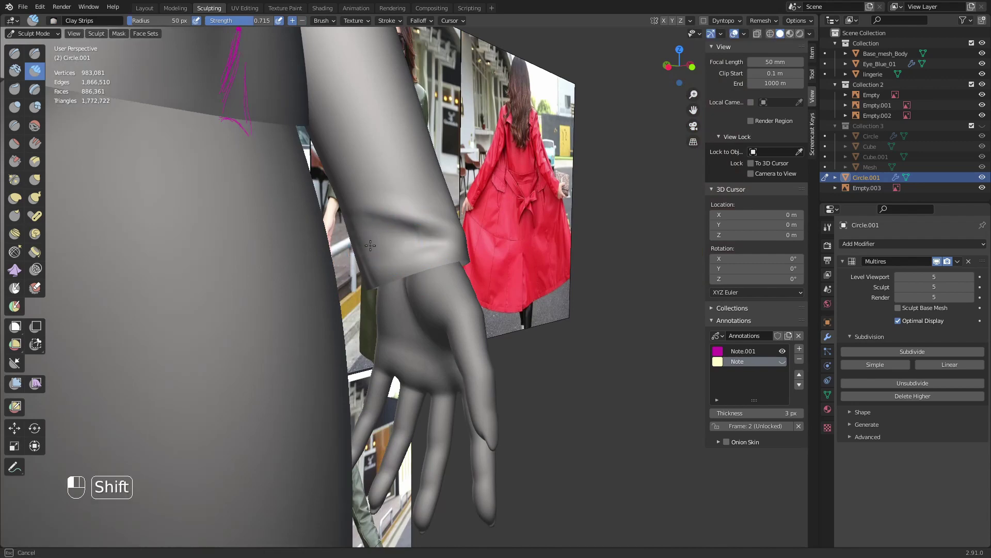
- Pull and tighten the folds on the inner side of the cuff with Grab and Pinch
mouse_move(370, 245)
middle_down()
mouse_move(387, 347)
mouse_move(427, 231)
mouse_move(443, 221)
middle_up()
key(g)
key(f)
click(440, 230)
mouse_move(408, 204)
mouse_down()
mouse_move(392, 202)
mouse_move(434, 217)
mouse_up()
mouse_move(438, 222)
middle_down()
mouse_move(421, 229)
mouse_move(441, 266)
mouse_move(427, 266)
mouse_move(433, 247)
mouse_move(411, 248)
mouse_move(413, 263)
mouse_move(429, 264)
mouse_move(432, 299)
middle_up()
key(p)
key(f)
key(f)
click(432, 247)
key(g)
key(f)
- Build up the diagonal fold on the rear side of the cuff with Clay Strips, using up to 65 px radius
scroll(438, 295, down, 2)
middle_drag(432, 299, 460, 294)
mouse_move(460, 294)
ctrl+middle_down()
mouse_move(459, 256)
mouse_move(482, 221)
mouse_move(413, 261)
mouse_move(429, 275)
mouse_move(415, 293)
mouse_move(439, 300)
mouse_move(377, 320)
mouse_move(371, 289)
ctrl+middle_up()
key(q)
click(407, 269)
key(f)
click(422, 276)
middle_drag(372, 289, 356, 284)
key(f)
click(346, 286)
key(f)
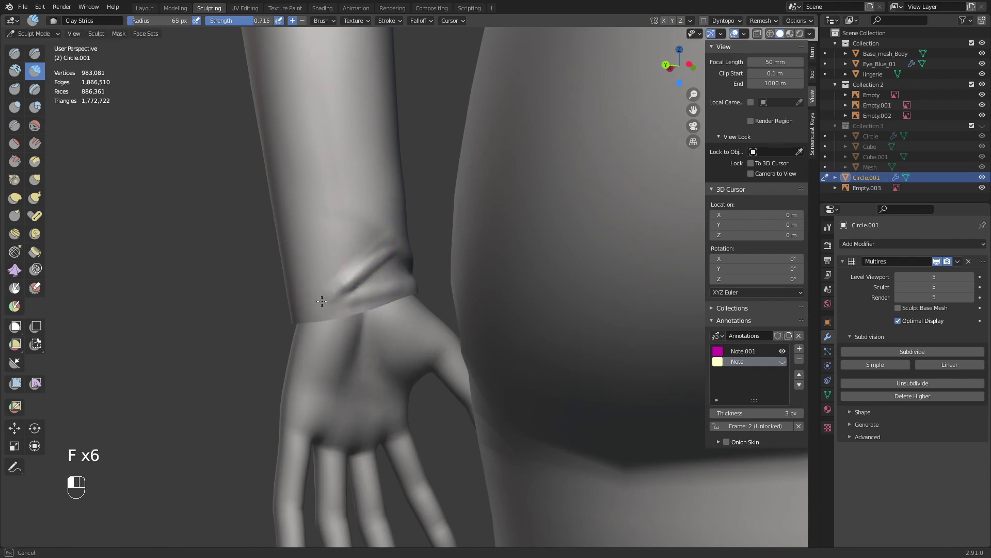
- Shape the cuff's rear rim and the sleeve just above the fold with SculptDraw at 47 px and 33 px radii
key(x)
mouse_move(349, 303)
mouse_down()
mouse_move(358, 299)
mouse_move(331, 304)
mouse_up()
key(f)
click(351, 296)
middle_drag(312, 310, 423, 298)
key(f)
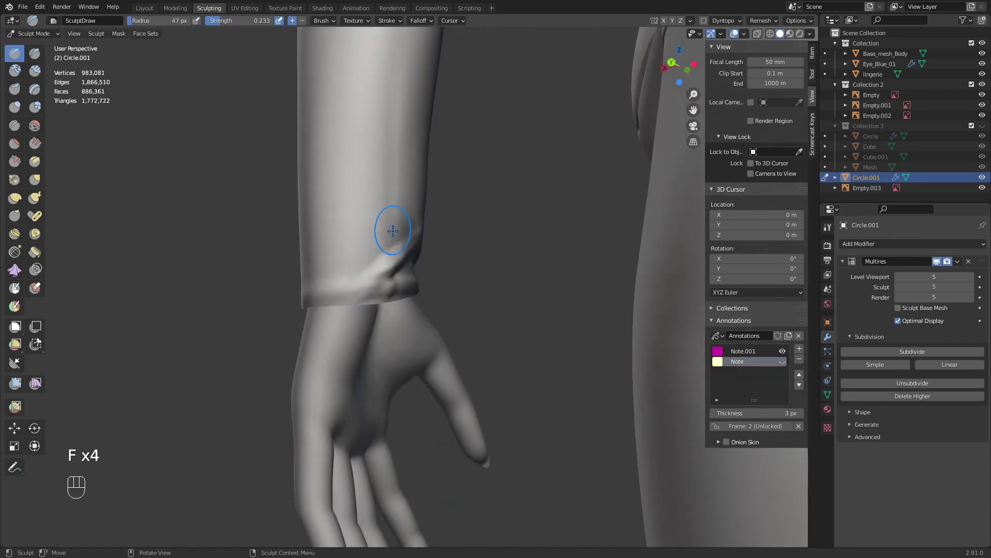
middle_drag(393, 231, 335, 269)
drag(284, 251, 378, 239)
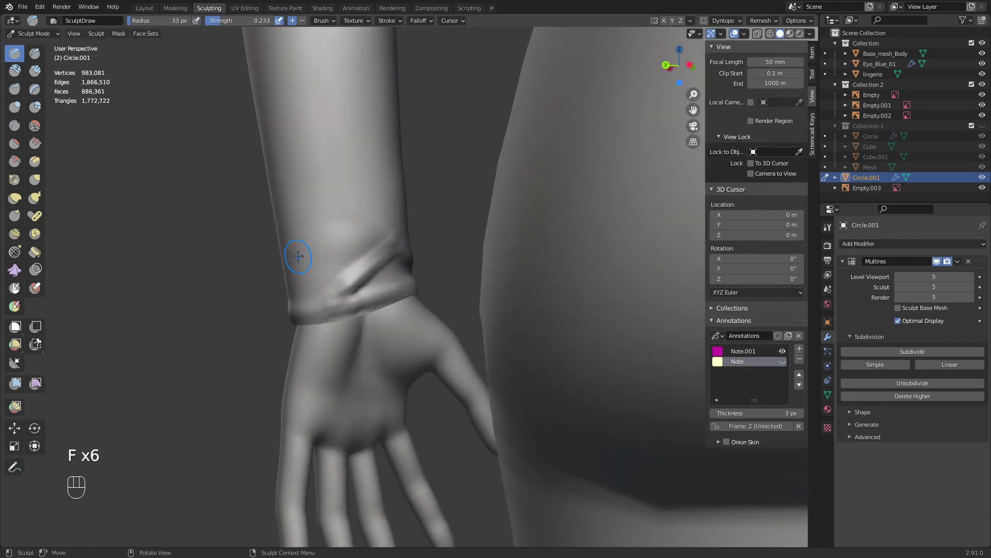
- Continue the cuff fold around the wrist with Clay Strips at 54 px and 59 px radii
mouse_move(379, 245)
middle_down()
mouse_move(301, 264)
mouse_move(330, 258)
middle_up()
key(q)
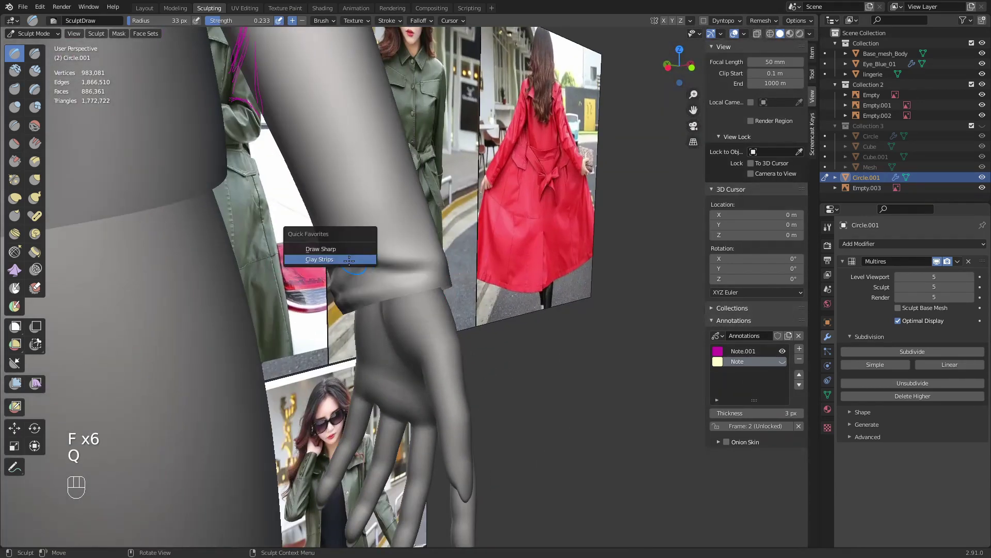
click(332, 258)
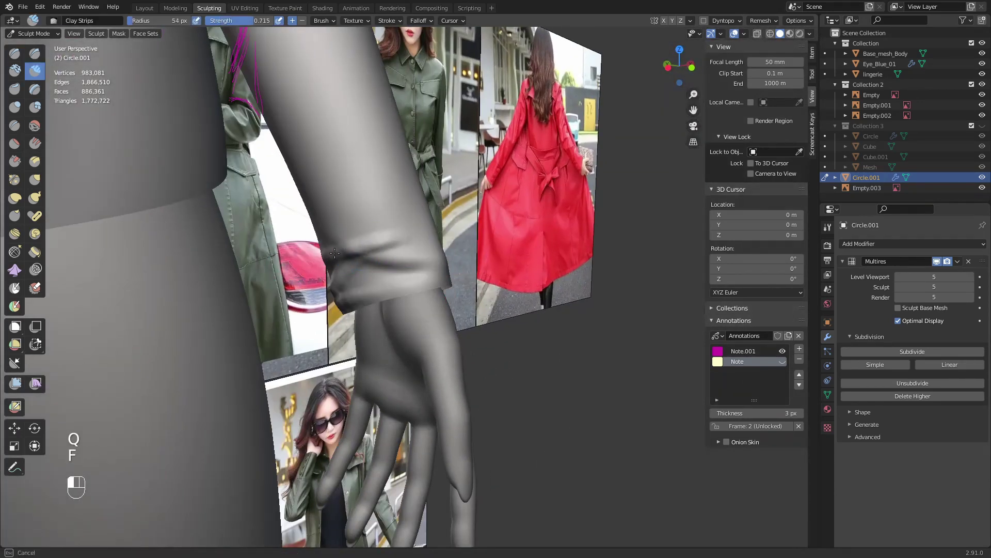
middle_drag(334, 253, 364, 250)
drag(324, 262, 313, 268)
key(f)
click(341, 255)
mouse_move(312, 267)
middle_down()
mouse_move(395, 245)
mouse_move(437, 248)
mouse_move(409, 281)
mouse_move(449, 290)
mouse_move(422, 290)
middle_up()
- Smooth the folds around the cuff, enlarging the brush to 110 px radius
shift+drag(422, 289, 419, 270)
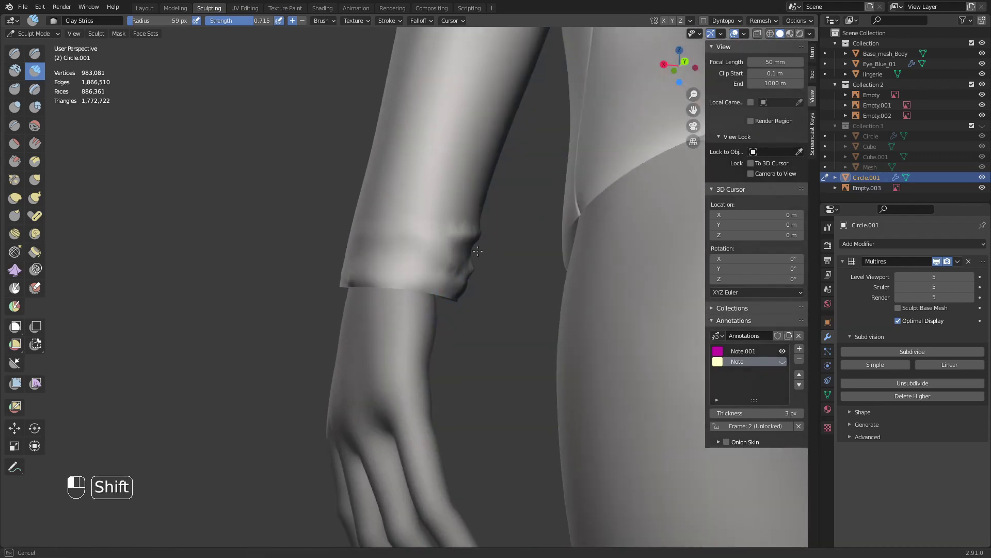
shift+drag(477, 251, 473, 254)
middle_drag(446, 258, 361, 261)
key(f)
click(372, 260)
shift+drag(356, 256, 336, 251)
shift+drag(406, 257, 400, 263)
middle_drag(413, 269, 266, 292)
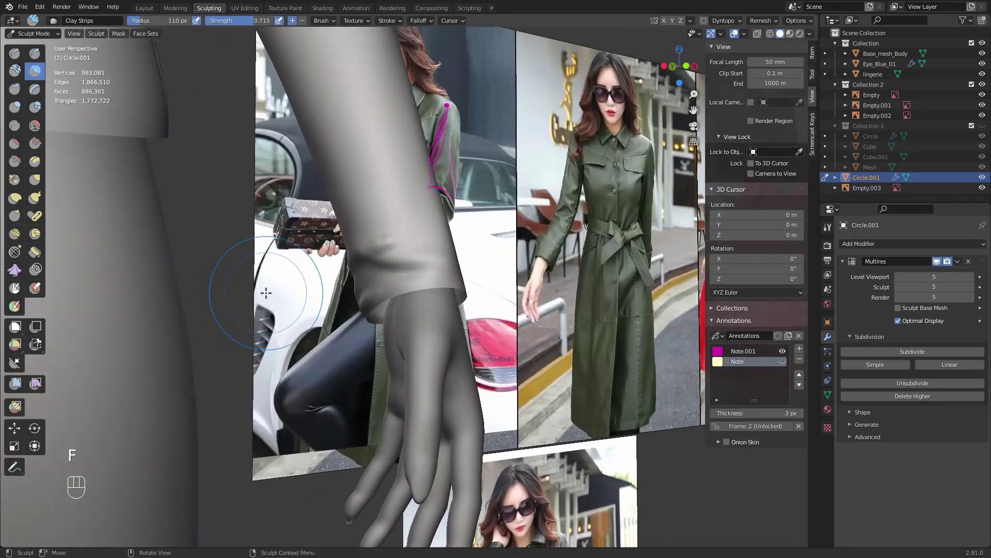
shift+drag(361, 243, 378, 220)
- Adjust the cuff's rear silhouette with Grab and tighten its folds with Pinch at 87 px radius
mouse_move(331, 258)
middle_down()
mouse_move(460, 290)
mouse_move(428, 304)
mouse_move(387, 299)
mouse_move(380, 270)
mouse_move(358, 261)
mouse_move(343, 292)
mouse_move(336, 274)
mouse_move(347, 292)
mouse_move(379, 296)
middle_up()
key(g)
key(p)
key(f)
click(308, 253)
key(f)
click(341, 296)
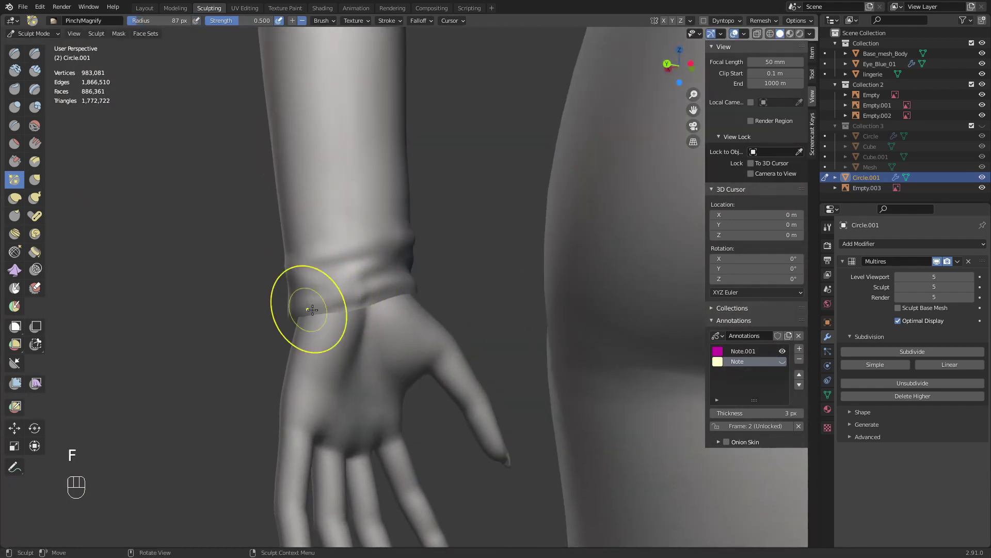
middle_drag(312, 310, 379, 313)
- Sharpen the crease above the rear cuff fold with Draw Sharp at 76 px and 59 px radii
click(333, 281)
key(f)
click(383, 259)
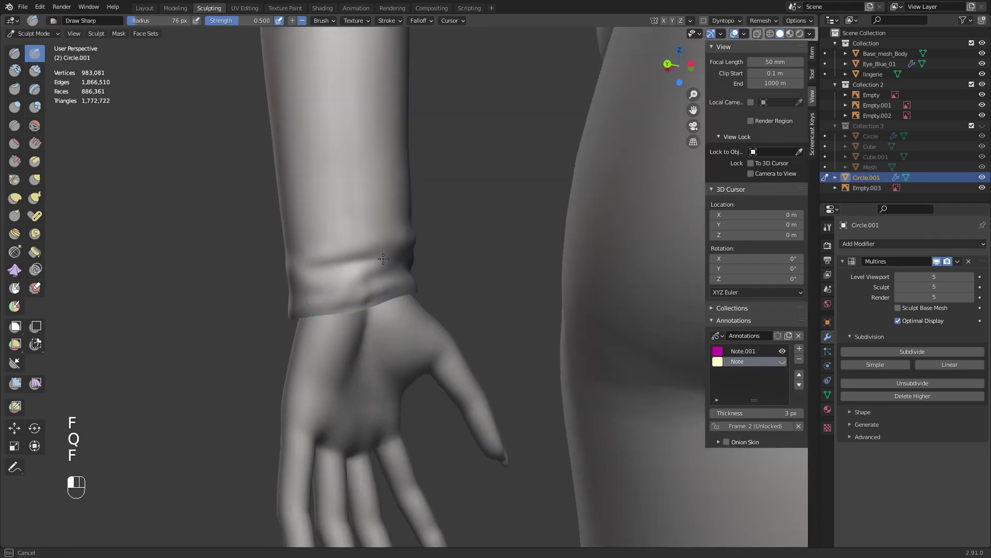
key(f)
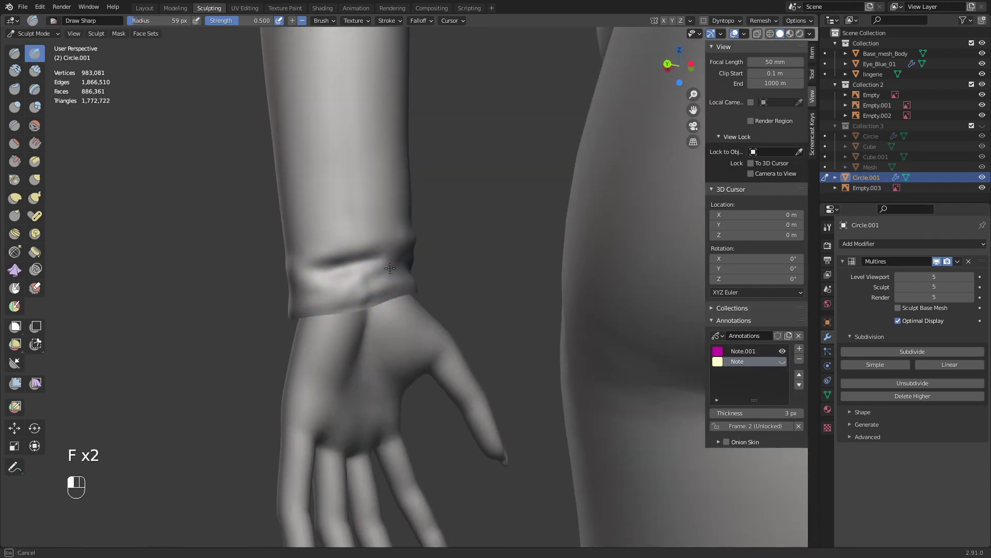
mouse_move(364, 285)
middle_down()
mouse_move(354, 278)
mouse_move(380, 285)
middle_up()
click(385, 272)
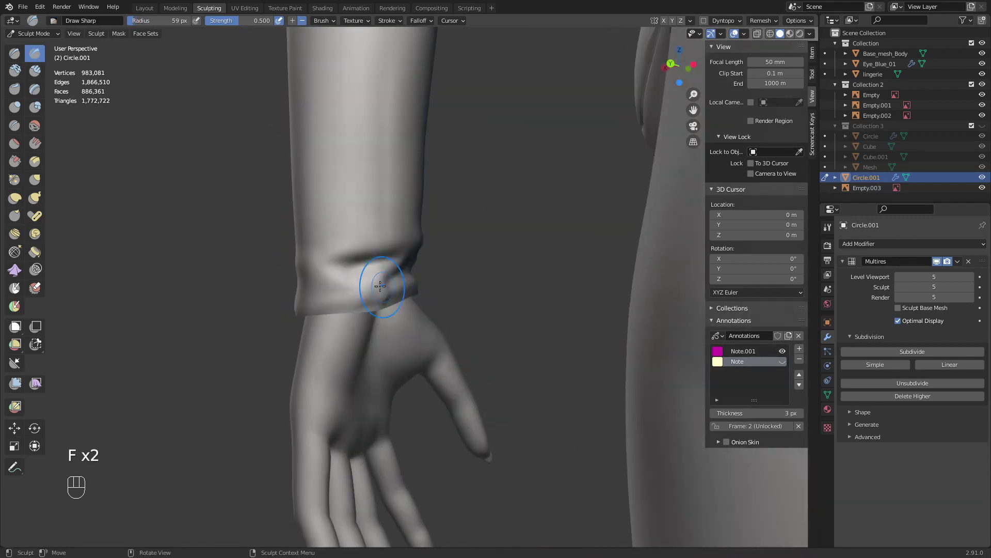
- Deepen the crease near the cuff's outer rim with Draw Sharp and smooth the folds at 106 px radius
drag(304, 294, 297, 292)
middle_drag(296, 290, 288, 292)
key(f)
click(314, 291)
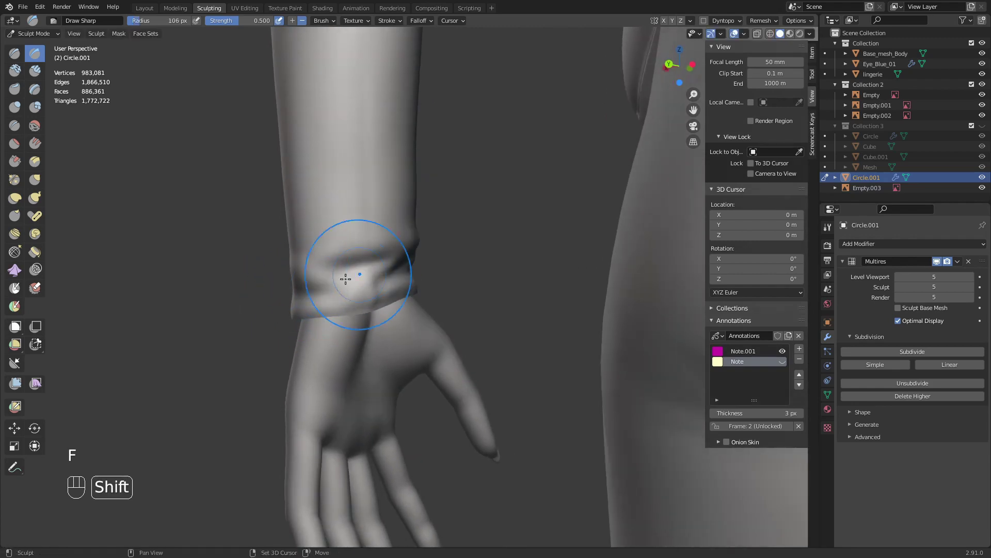
middle_drag(377, 278, 321, 283)
shift+drag(335, 280, 338, 279)
- Stroke long diagonal folds down the rear of the forearm with Clay Strips at 48 px and 56 px radii
mouse_move(414, 261)
ctrl+middle_down()
mouse_move(419, 307)
mouse_move(440, 284)
ctrl+middle_up()
scroll(443, 271, up, 4)
click(402, 308)
key(f)
mouse_move(402, 310)
middle_down()
mouse_move(416, 319)
mouse_move(555, 306)
middle_up()
click(384, 320)
key(f)
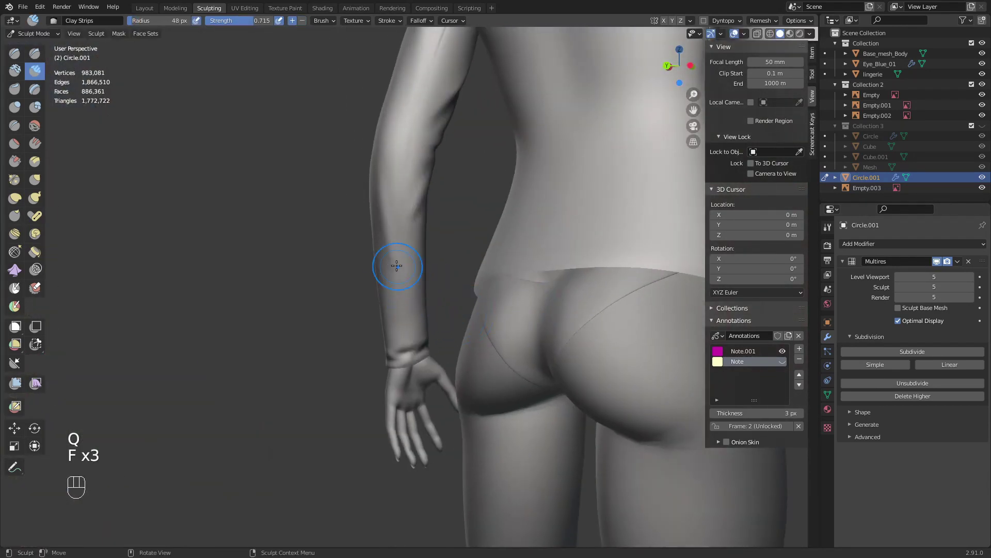
key(f)
mouse_move(408, 319)
middle_down()
mouse_move(404, 302)
mouse_move(404, 323)
mouse_move(458, 273)
middle_up()
key(f)
key(f)
key(f)
middle_drag(419, 344, 410, 313)
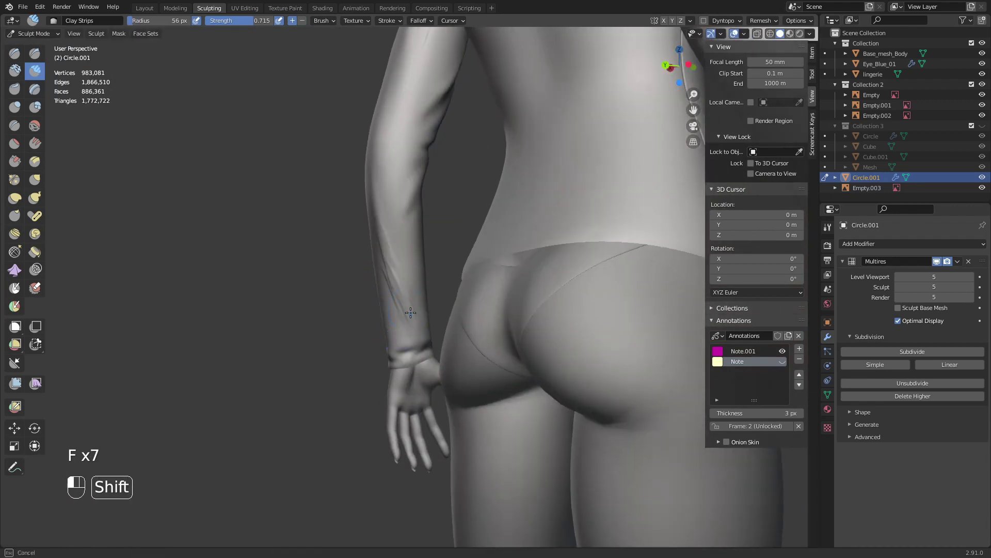
- Smooth the diagonal forearm folds and save the file
shift+drag(391, 275, 391, 237)
middle_drag(439, 248, 336, 266)
middle_drag(424, 274, 400, 296)
shift+drag(396, 297, 399, 309)
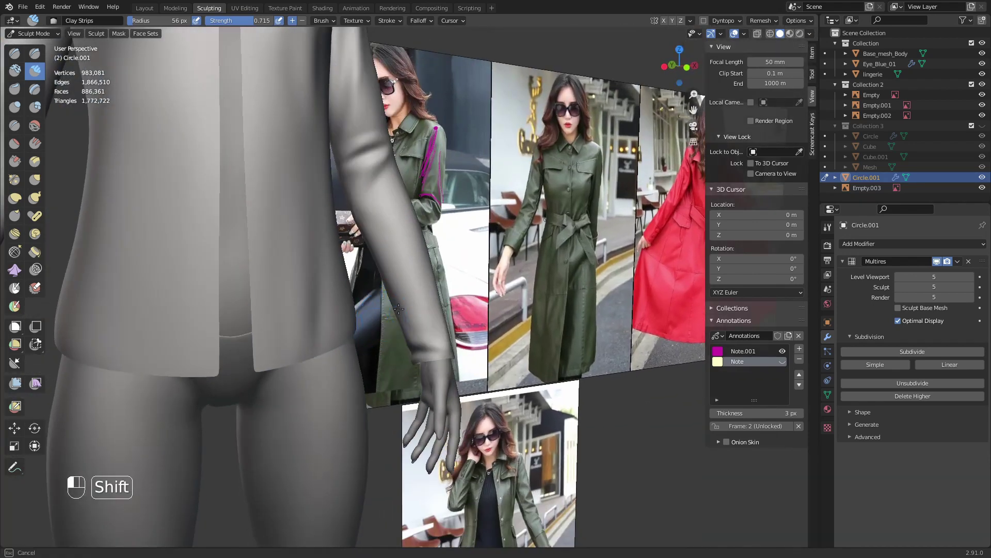
middle_drag(436, 334, 385, 331)
mouse_move(436, 294)
ctrl+middle_down()
mouse_move(454, 358)
mouse_move(432, 326)
mouse_move(439, 322)
mouse_move(427, 334)
ctrl+middle_up()
middle_drag(498, 327, 454, 328)
key(ctrl+s)
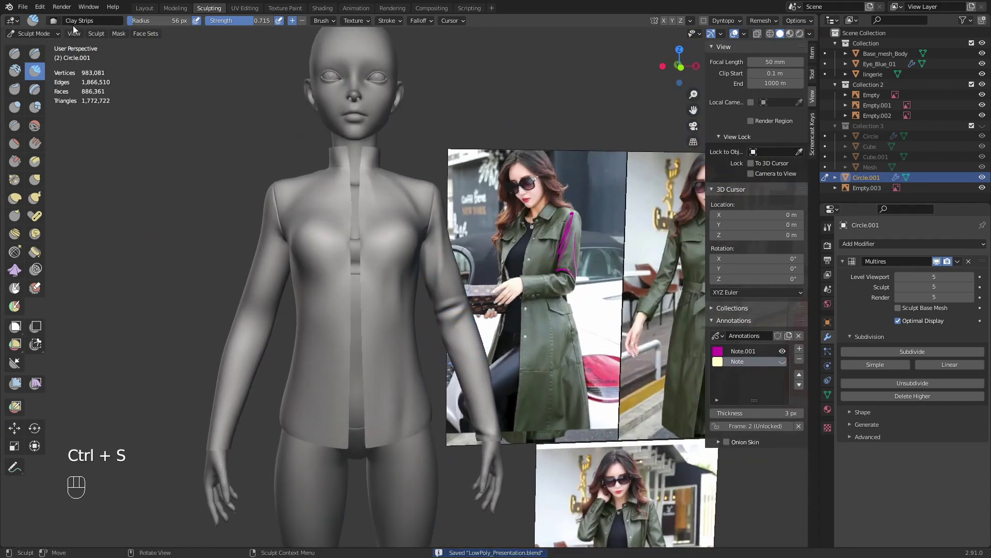
- Try a Solidify modifier with 0.02 m thickness on the jacket in Object Mode
click(45, 33)
key(alt+a)
ctrl+middle_drag(486, 266, 472, 301)
click(471, 301)
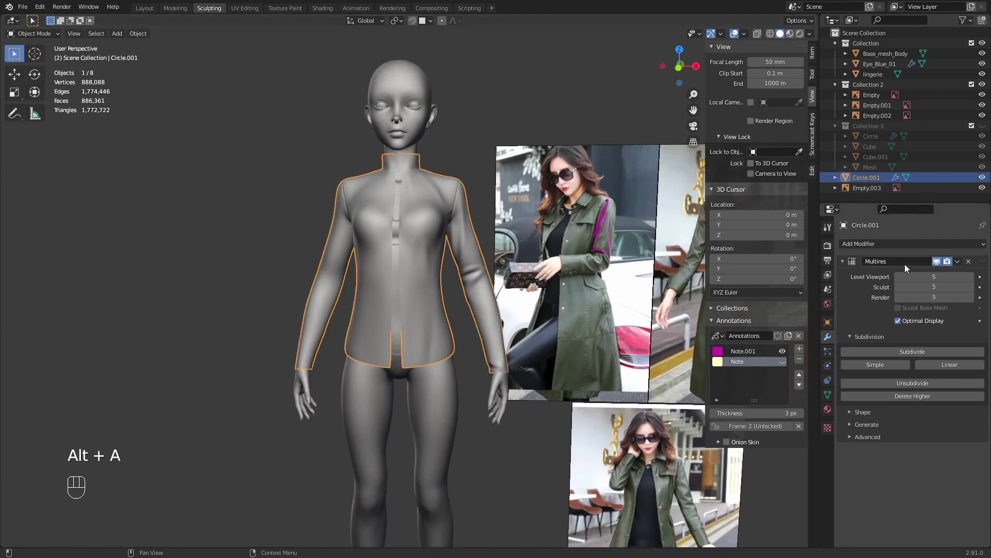
click(881, 246)
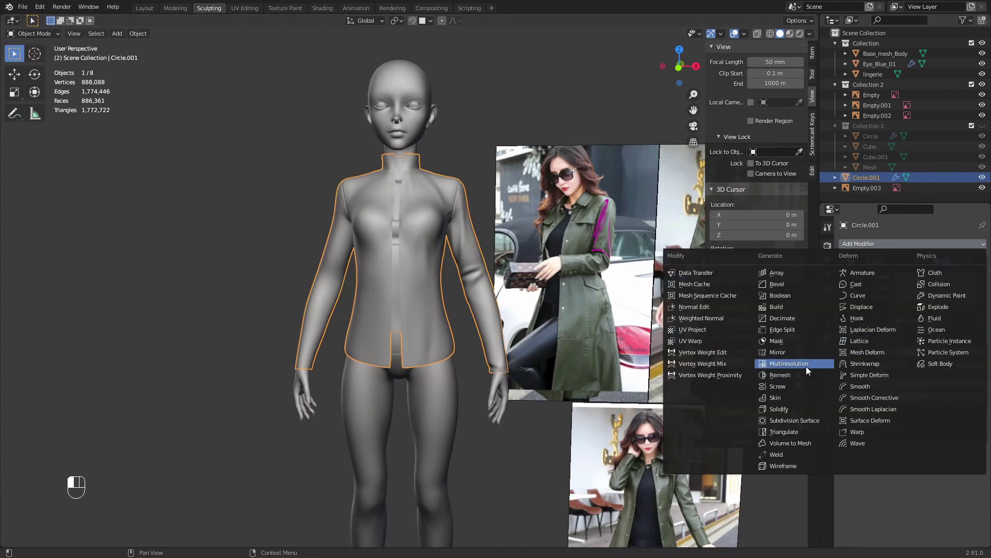
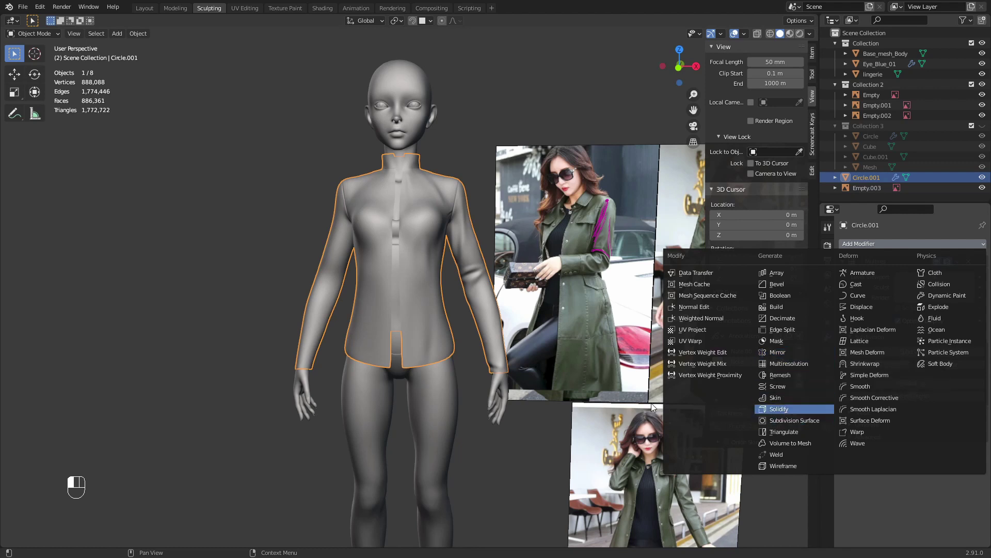
key(Return)
middle_drag(556, 296, 614, 323)
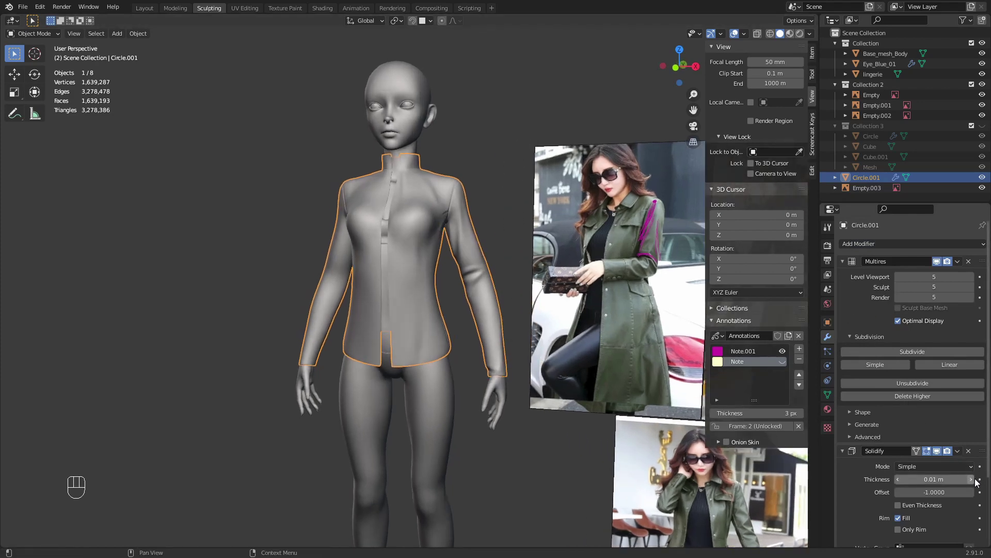
middle_drag(544, 351, 510, 375)
key(alt+a)
click(432, 300)
key(alt+a)
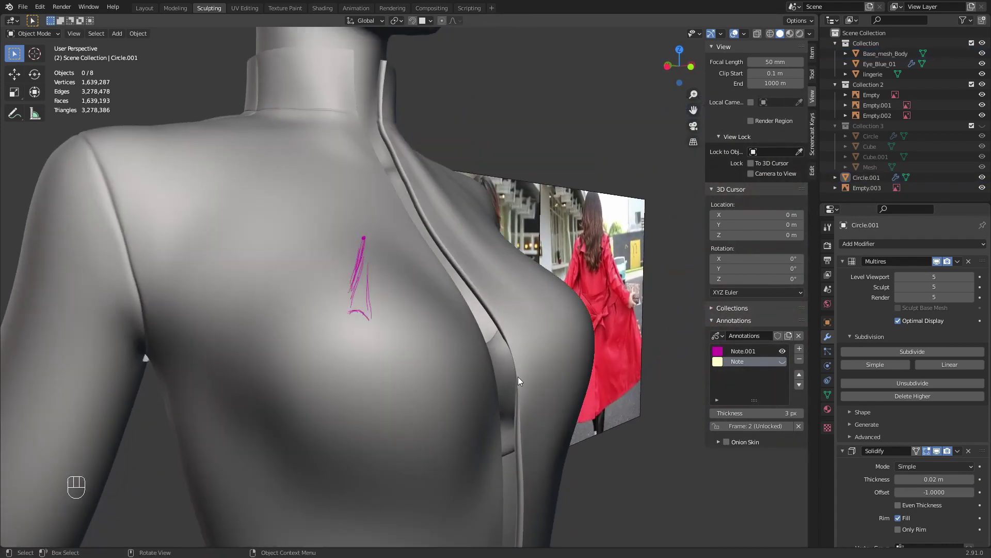
- Turn off Solidify's viewport display and adjust the jacket's front opening edge in Sculpt Mode with Grab at 112 px radius
click(521, 367)
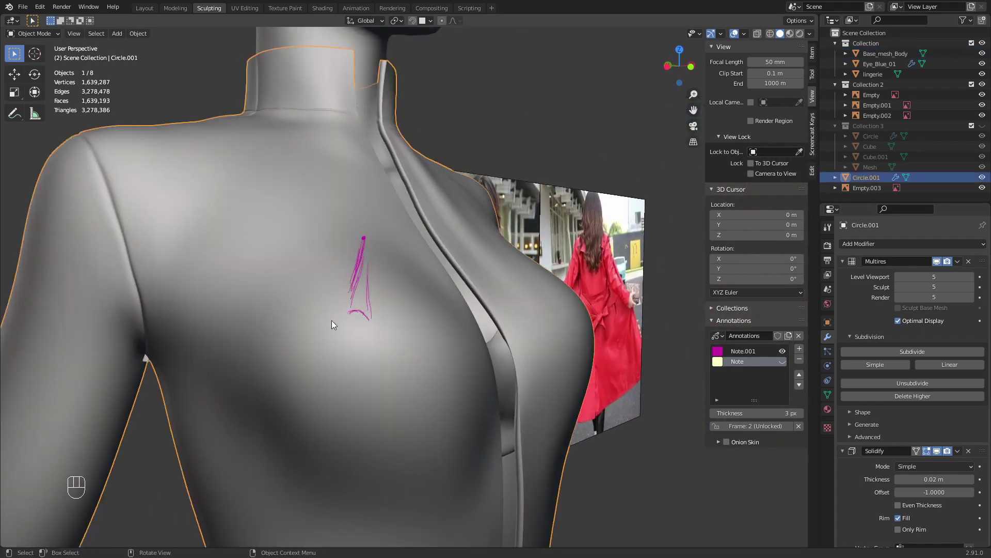
click(937, 451)
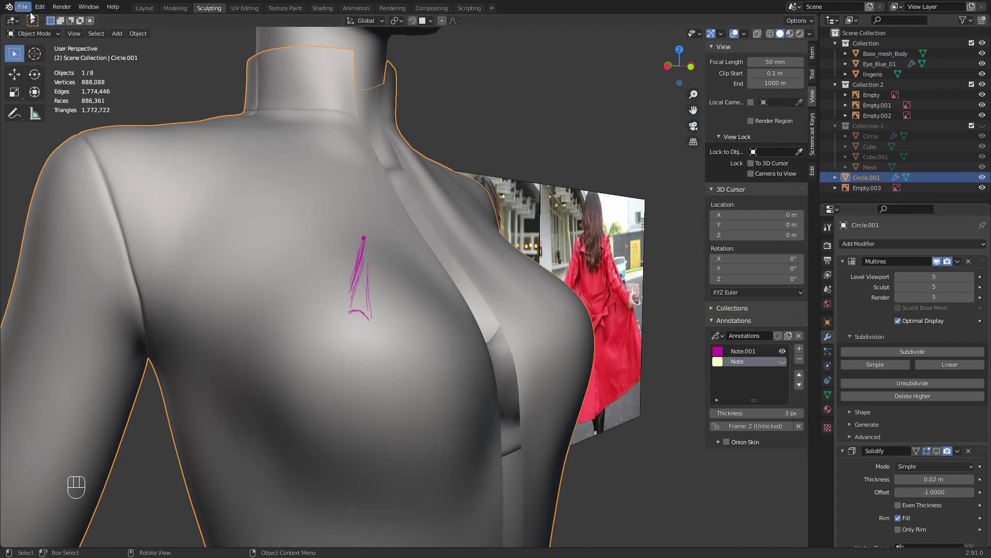
click(33, 34)
click(35, 68)
mouse_move(431, 320)
middle_down()
mouse_move(517, 362)
mouse_move(549, 350)
mouse_move(536, 294)
mouse_move(208, 326)
middle_up()
key(g)
key(f)
click(563, 366)
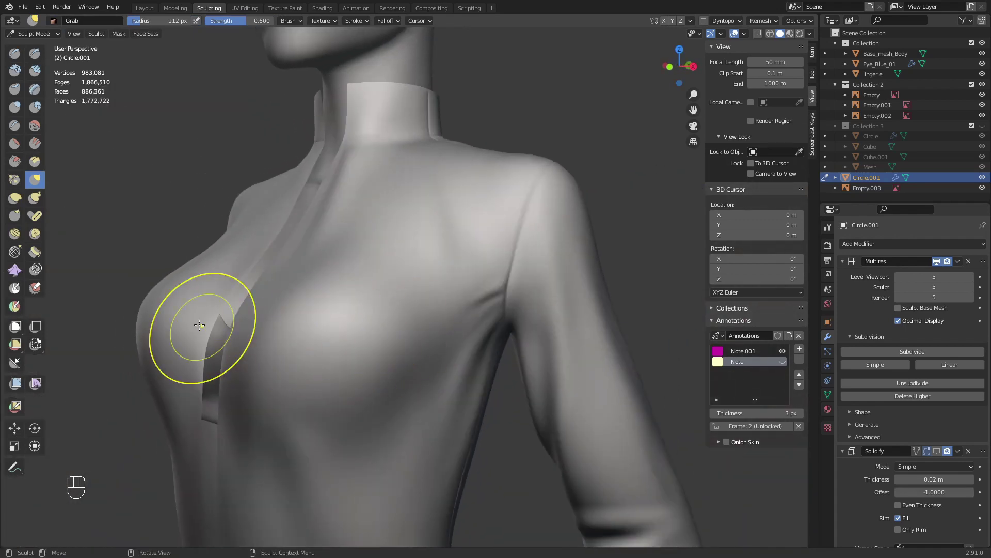
drag(207, 326, 203, 324)
drag(204, 359, 200, 362)
- Examine the jacket's front edge, armpit and shoulder in Object Mode with the Solidify thickness displayed
click(34, 33)
click(30, 38)
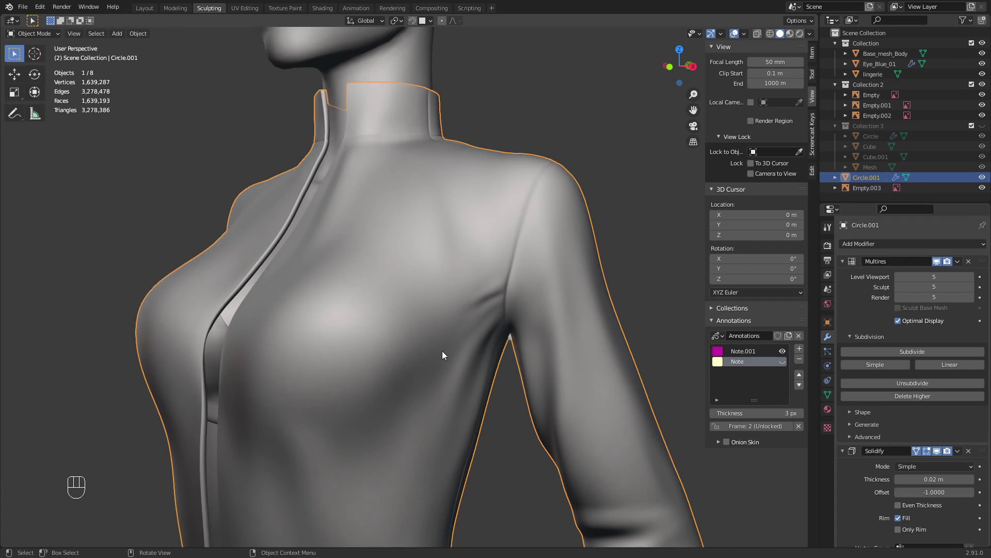
key(alt+a)
middle_drag(509, 408, 555, 398)
ctrl+middle_drag(503, 373, 467, 413)
shift+middle_drag(468, 413, 433, 270)
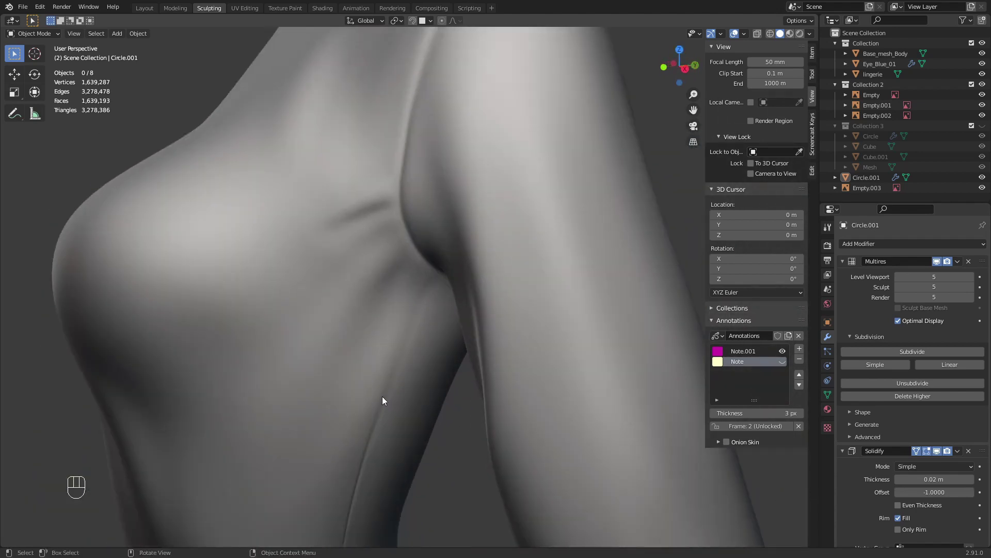
ctrl+middle_drag(396, 378, 476, 265)
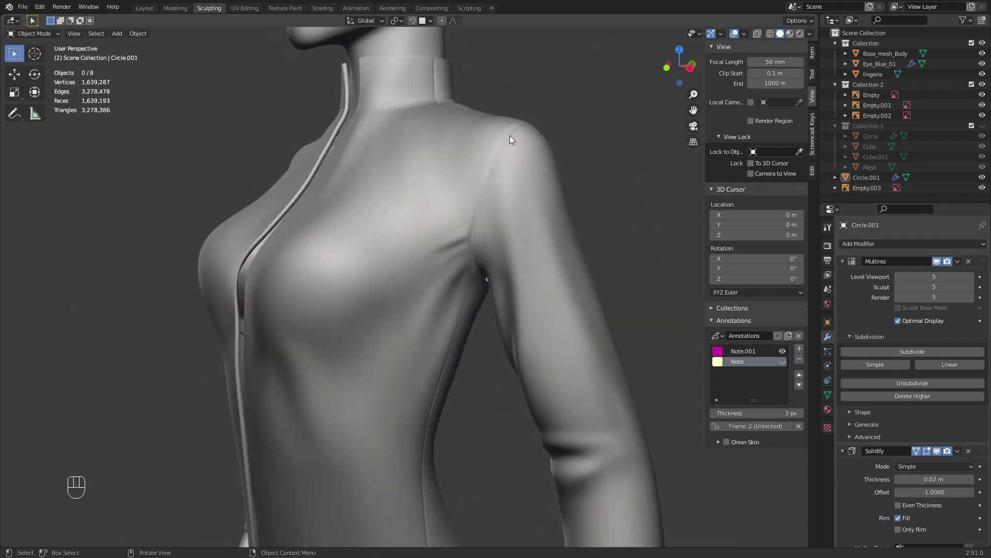
middle_drag(509, 136, 808, 417)
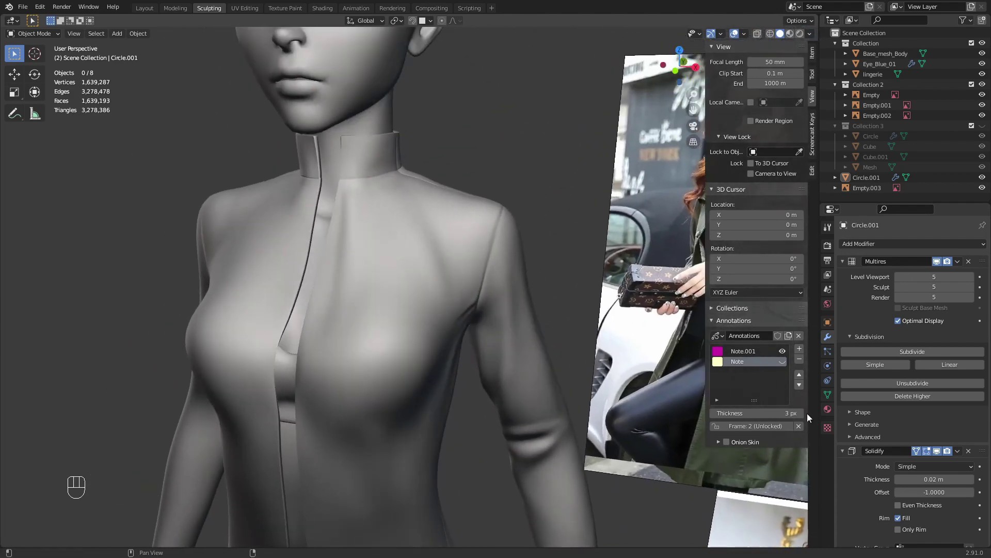
- Remove the Solidify modifier and subdivide the jacket's Multires modifier to sculpt level 6 in Sculpt Mode
click(968, 451)
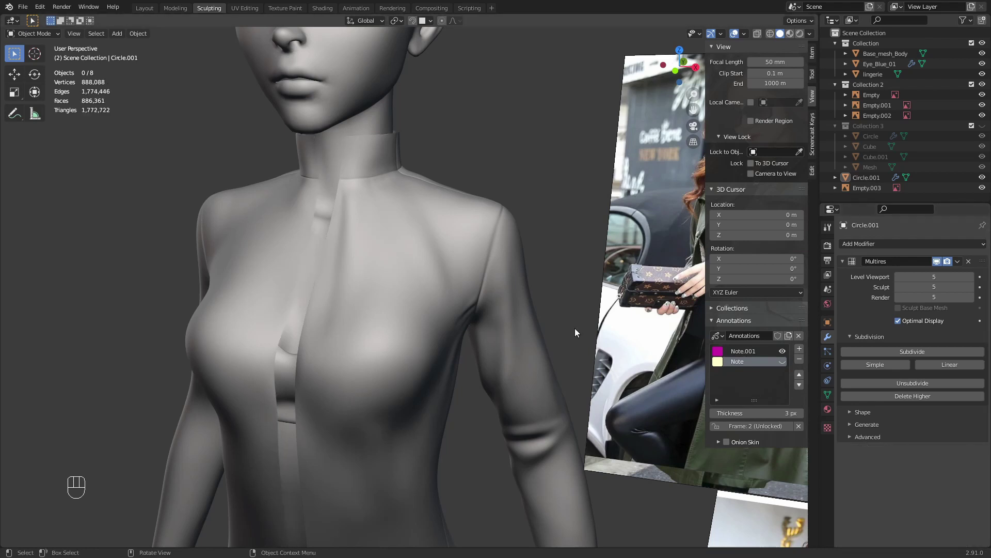
click(298, 317)
click(34, 34)
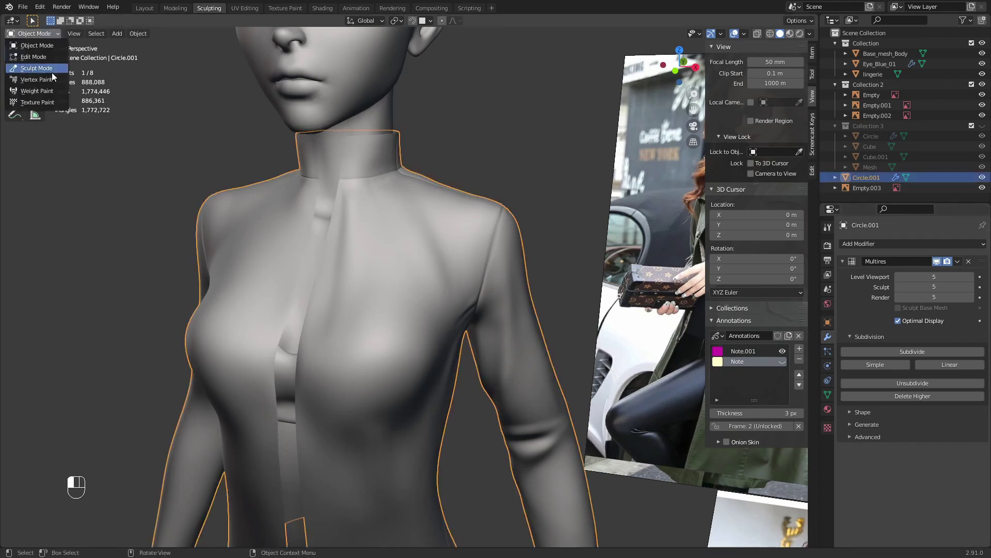
click(31, 68)
shift+middle_drag(221, 132, 520, 320)
drag(520, 320, 504, 299)
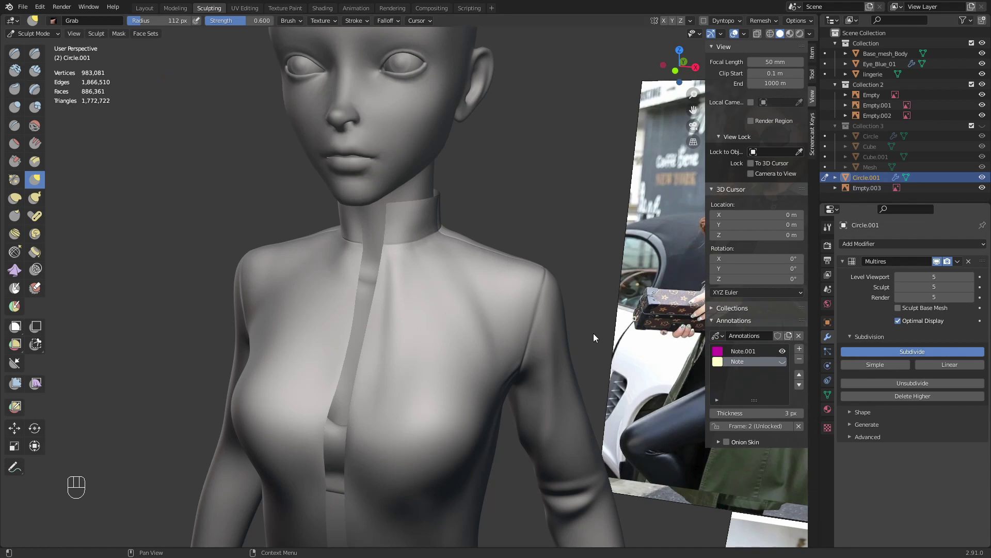
- Raise a short vertical fold just below the collar seam at the jacket's front with Clay Strips
middle_drag(581, 321, 505, 321)
shift+middle_drag(513, 257, 467, 312)
scroll(409, 365, up, 3)
key(q)
click(437, 310)
key(f)
scroll(413, 287, up, 3)
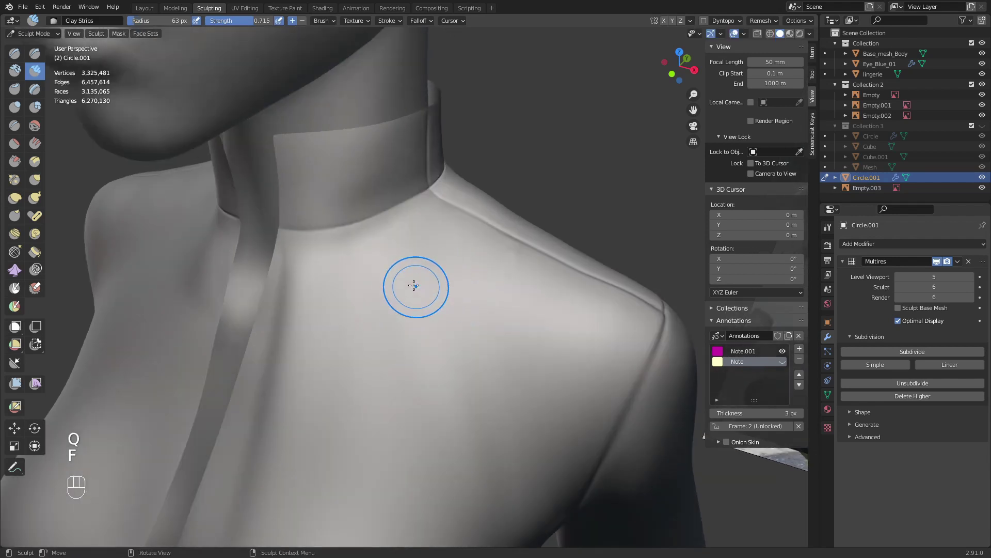
key(f)
click(383, 305)
shift+middle_drag(382, 304, 392, 325)
scroll(392, 325, up, 3)
key(f)
click(376, 282)
mouse_move(359, 257)
mouse_down()
mouse_move(354, 231)
mouse_move(363, 295)
mouse_up()
- Carve a narrow groove along the short fold below the collar and restroke its ridge
key(f)
click(361, 231)
key(q)
click(355, 248)
key(f)
click(355, 246)
ctrl+drag(354, 235, 363, 291)
key(f)
drag(365, 238, 367, 290)
- Refine and blend the fold below the collar with SculptDraw at 48 px, 27 px and 56 px radii
key(x)
key(f)
click(350, 258)
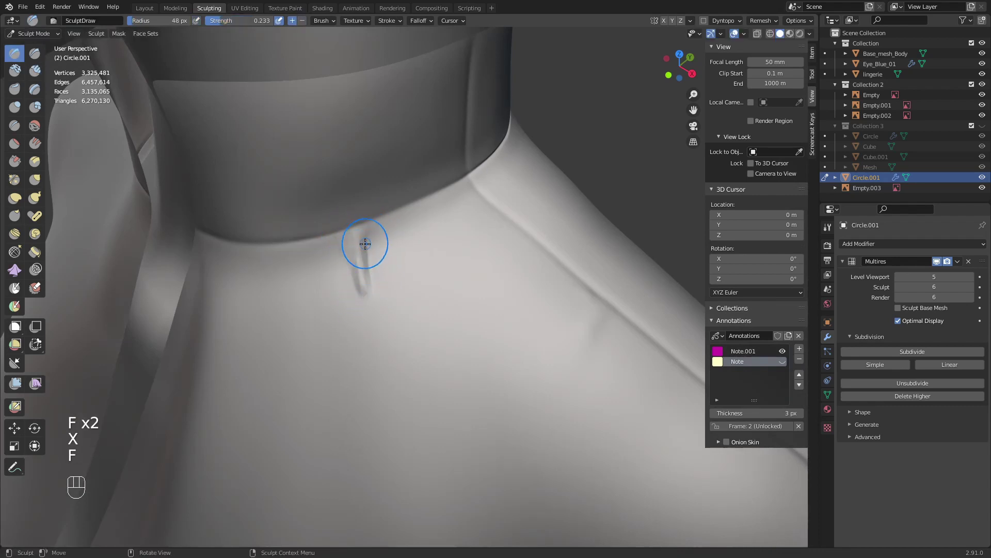
key(f)
click(371, 230)
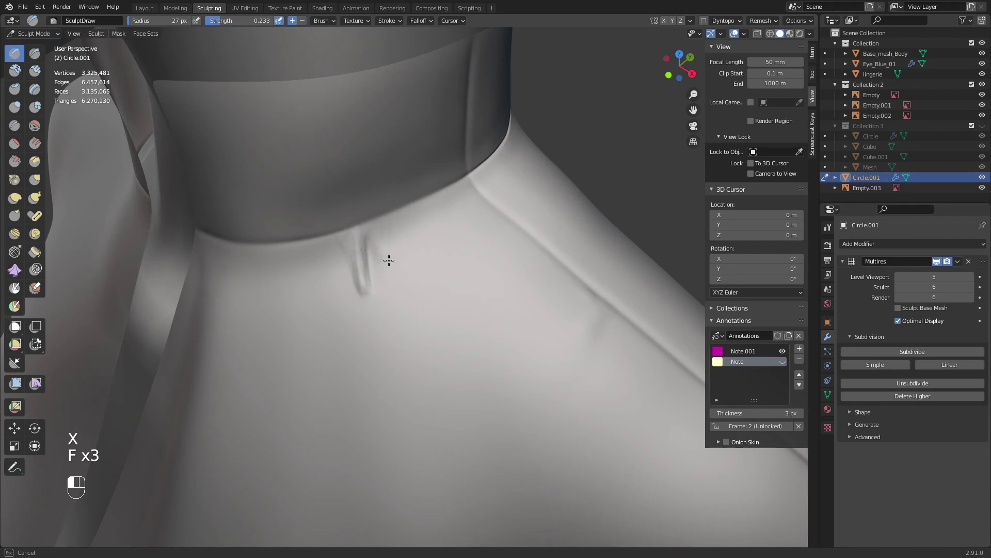
key(f)
click(361, 239)
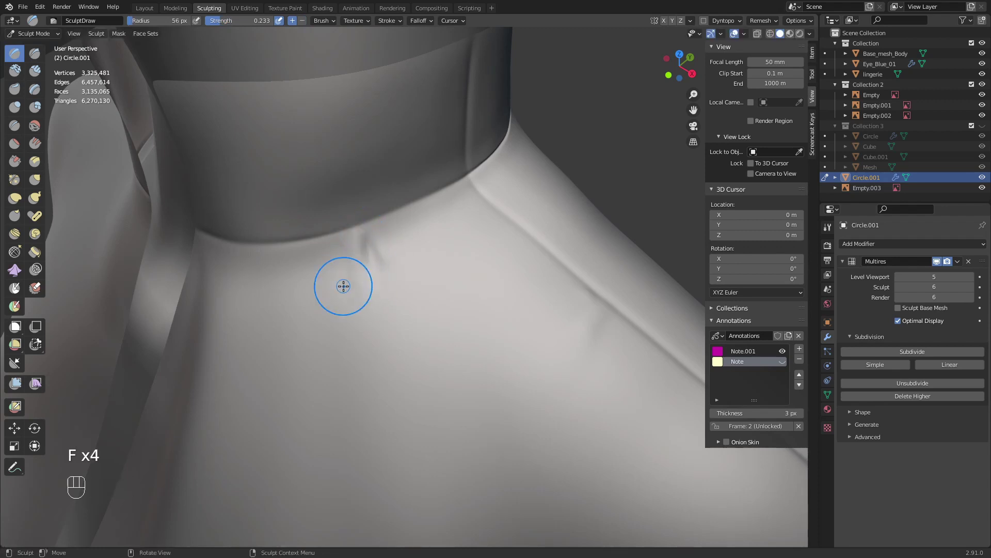
- Sculpt more short vertical folds below the collar seam beside the existing ones with SculptDraw at 32 px and 25 px radii
key(f)
click(357, 265)
mouse_move(344, 285)
middle_down()
mouse_move(372, 278)
mouse_move(383, 234)
middle_up()
key(f)
click(379, 229)
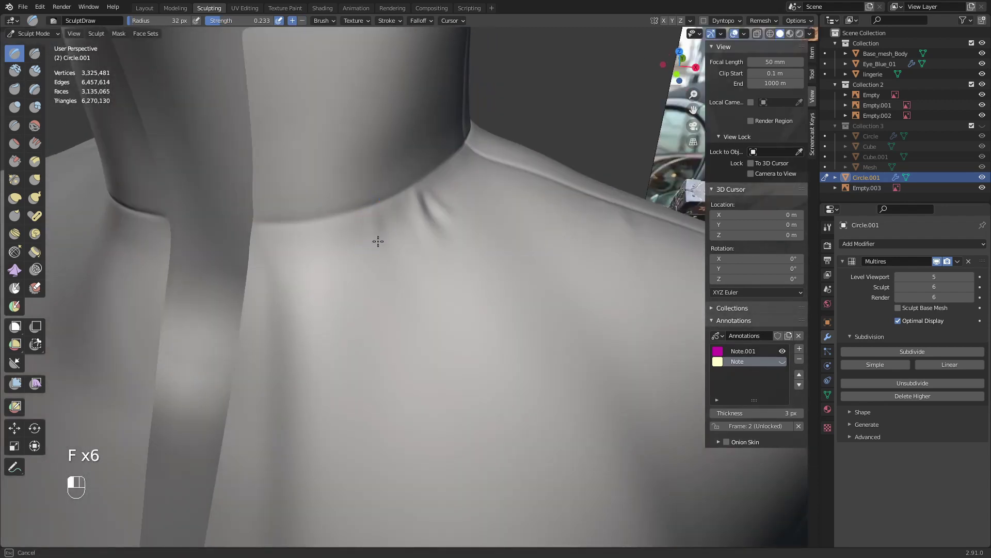
key(f)
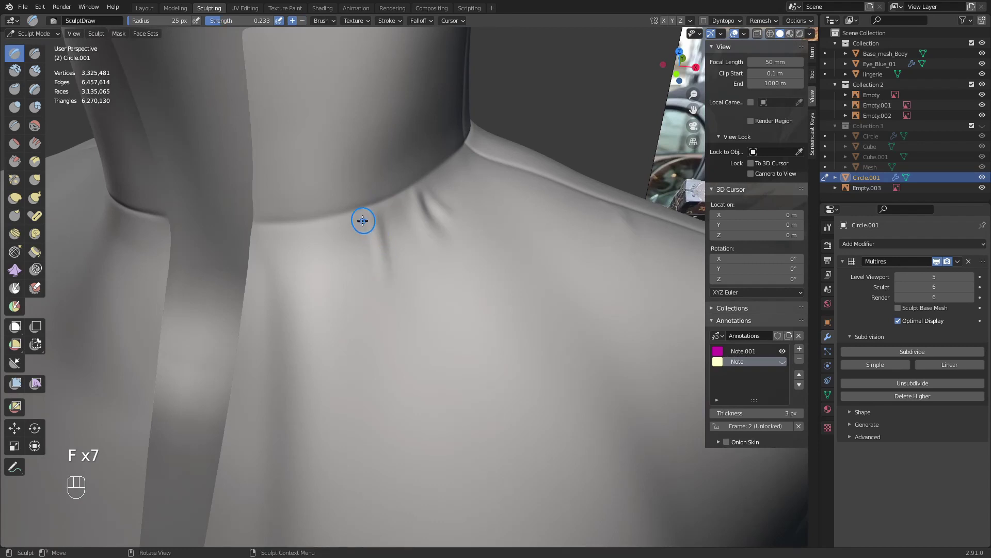
mouse_move(363, 221)
mouse_down()
mouse_move(349, 223)
mouse_move(370, 238)
mouse_up()
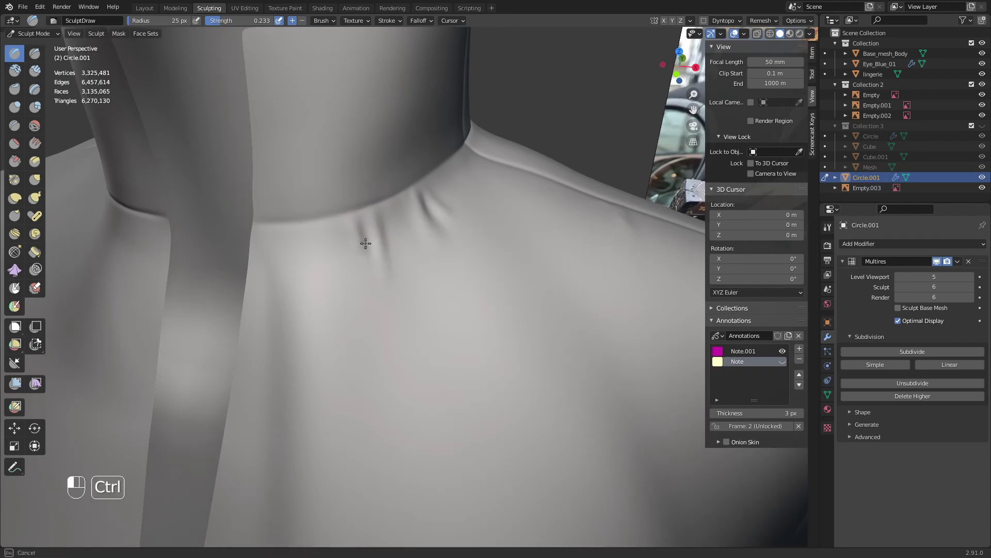
- Smooth the short folds below the collar into the surrounding cloth at a 22 px brush radius
key(f)
key(f)
click(389, 236)
shift+drag(385, 285, 398, 205)
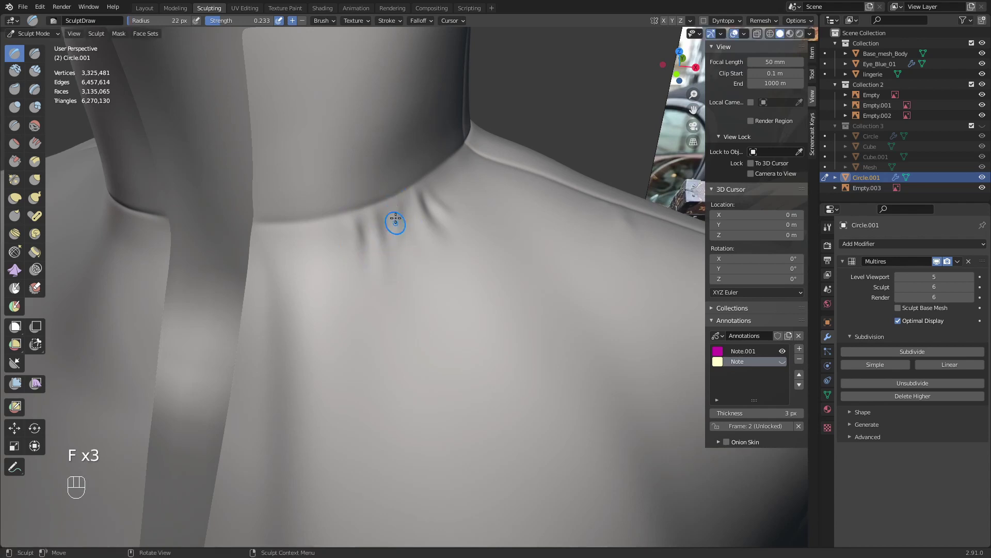
shift+drag(392, 242, 393, 232)
- Switch to Draw Sharp at 31 px, undo its trial stroke on the collar seam, and enable Stabilize Stroke
key(q)
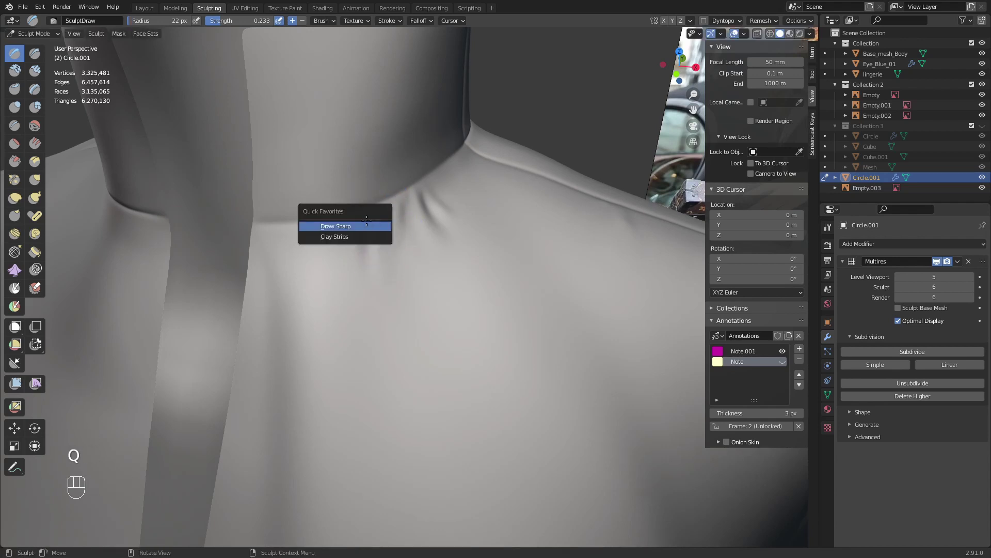
click(332, 223)
middle_drag(365, 255, 336, 265)
drag(277, 249, 252, 246)
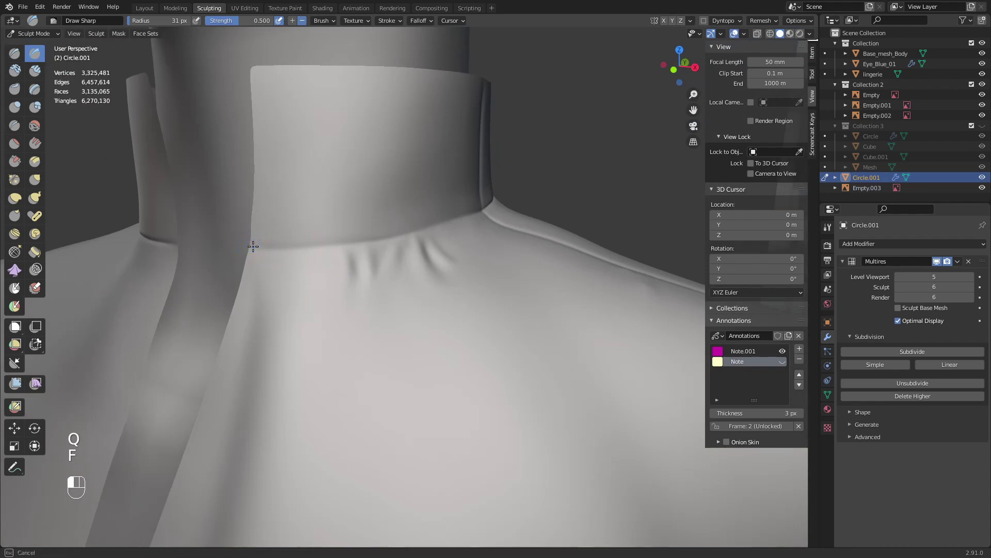
key(ctrl+z)
shift+middle_drag(377, 261, 755, 265)
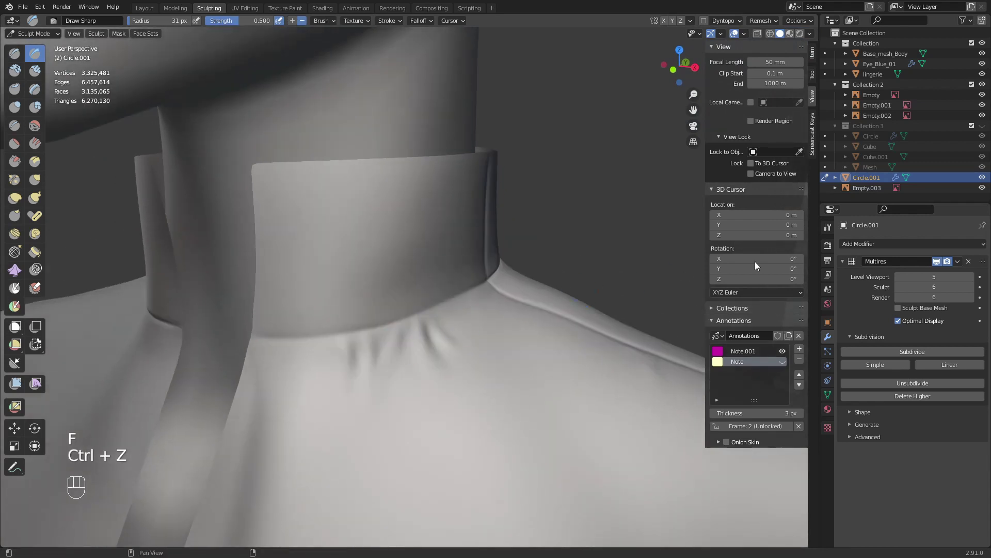
click(828, 227)
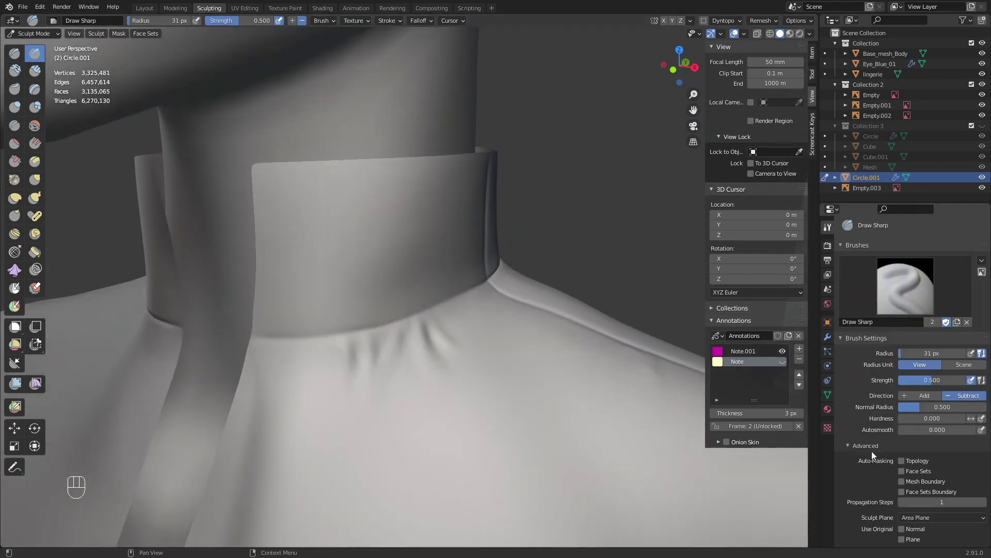
scroll(873, 451, down, 10)
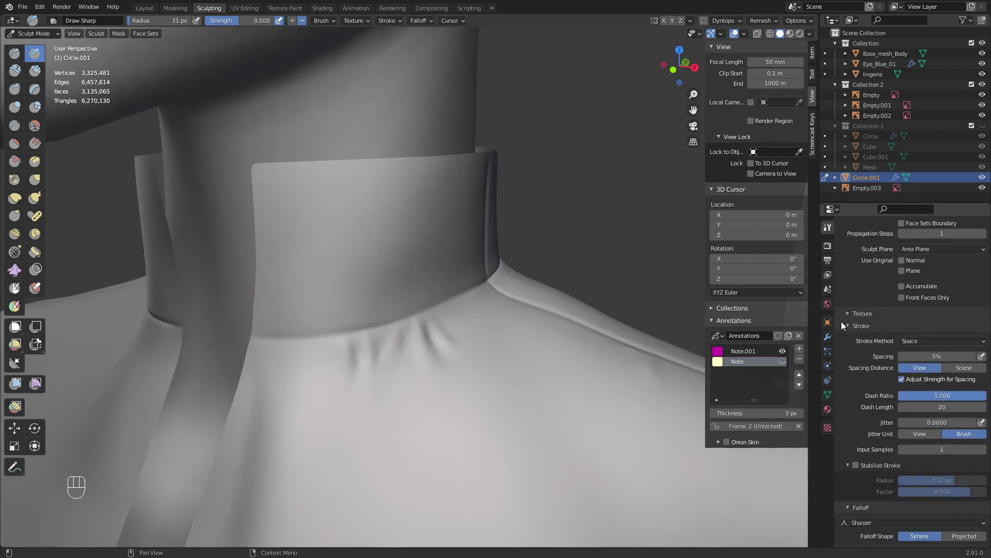
click(856, 465)
- Carve a stabilized Draw Sharp groove along the seam at the collar's base from the shoulder seam to the front opening
middle_drag(426, 306, 419, 302)
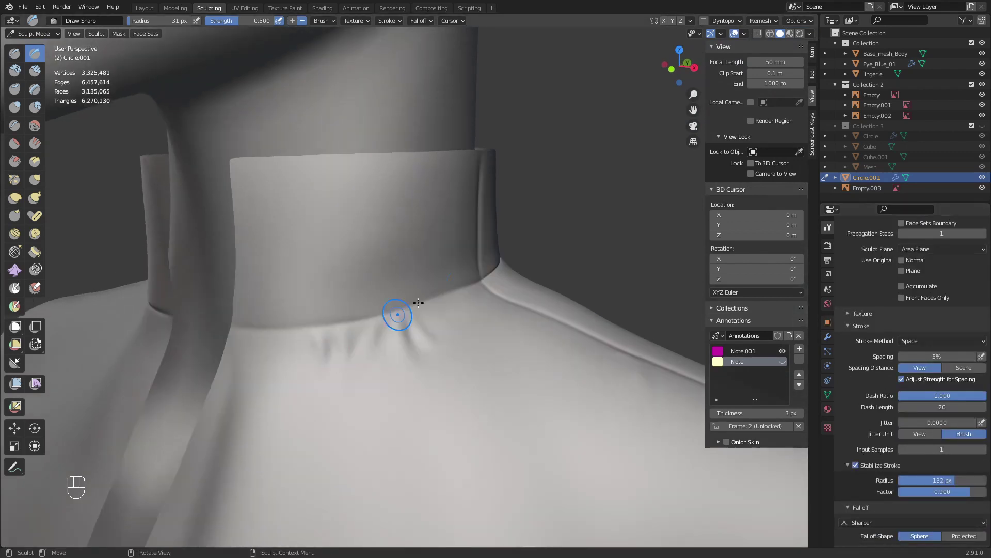
drag(479, 281, 460, 292)
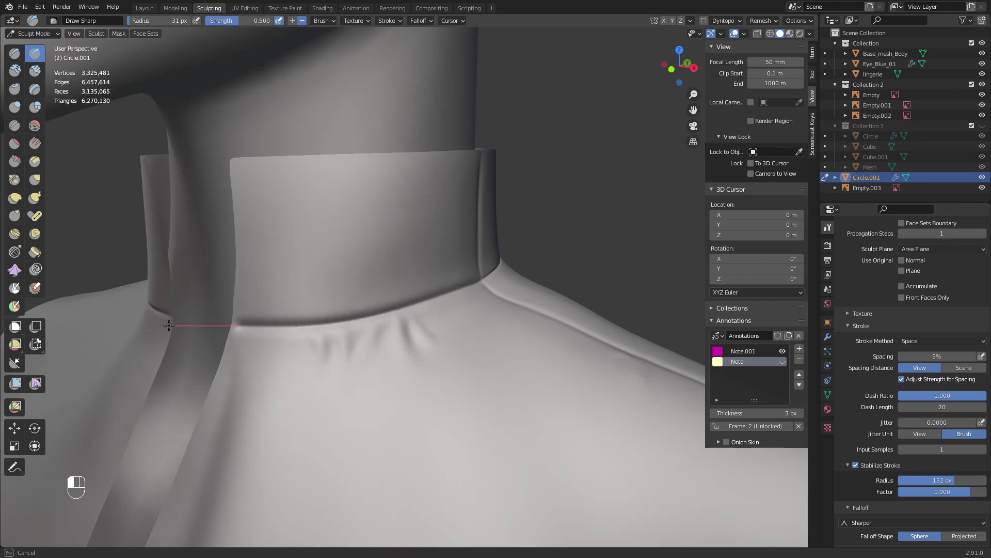
drag(169, 324, 174, 329)
- Tighten the collar's base seam with Pinch/Magnify at 52 px and smooth the folds beneath it
key(p)
middle_drag(479, 303, 469, 292)
key(f)
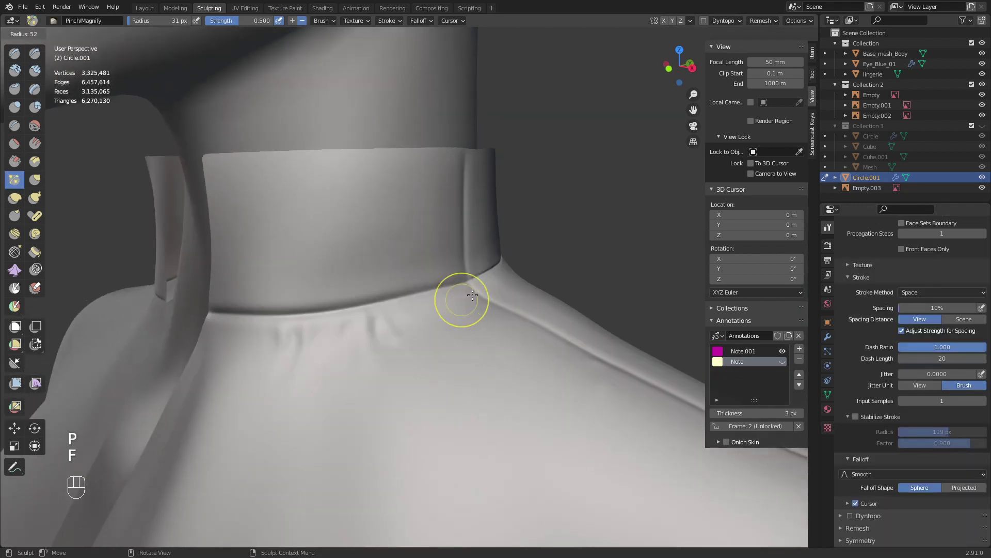
click(444, 289)
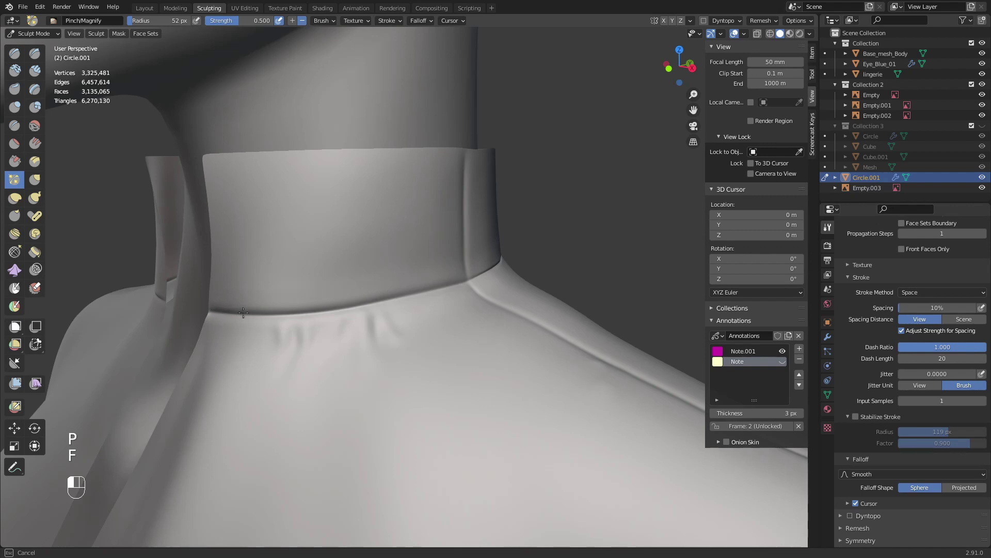
drag(215, 312, 225, 313)
drag(227, 313, 226, 311)
mouse_move(361, 290)
ctrl+middle_down()
mouse_move(394, 351)
mouse_move(450, 361)
ctrl+middle_up()
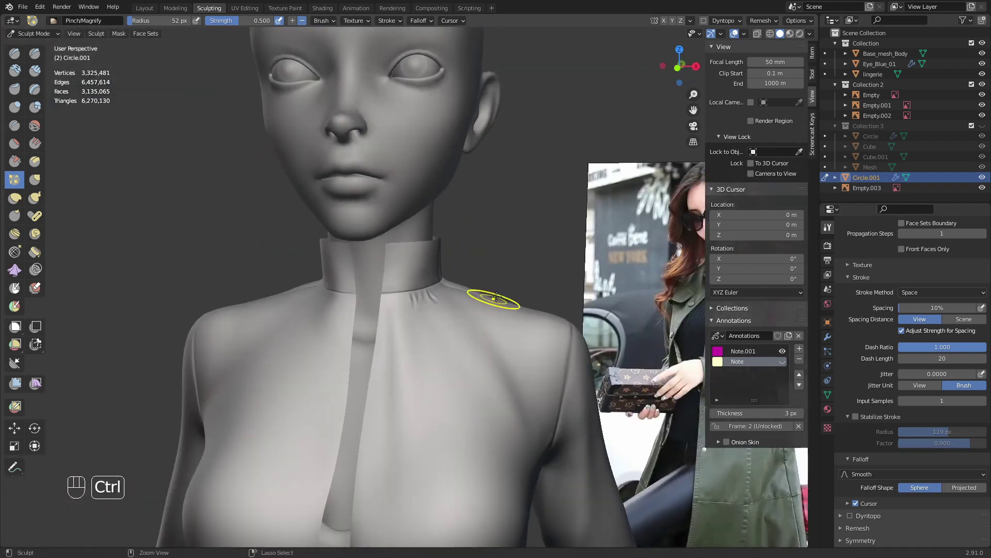
ctrl+middle_drag(496, 298, 432, 325)
shift+drag(432, 326, 419, 299)
mouse_move(423, 366)
ctrl+middle_down()
mouse_move(475, 290)
mouse_move(511, 280)
ctrl+middle_up()
- Switch to Clay Strips, set its radius to 33 px and 30 px, and inspect the chest and upper sleeve
key(q)
click(463, 314)
mouse_move(458, 331)
middle_down()
mouse_move(412, 352)
mouse_move(431, 283)
mouse_move(372, 381)
mouse_move(405, 342)
middle_up()
key(f)
click(397, 355)
key(f)
click(417, 340)
mouse_move(478, 392)
middle_down()
mouse_move(447, 372)
mouse_move(333, 215)
middle_up()
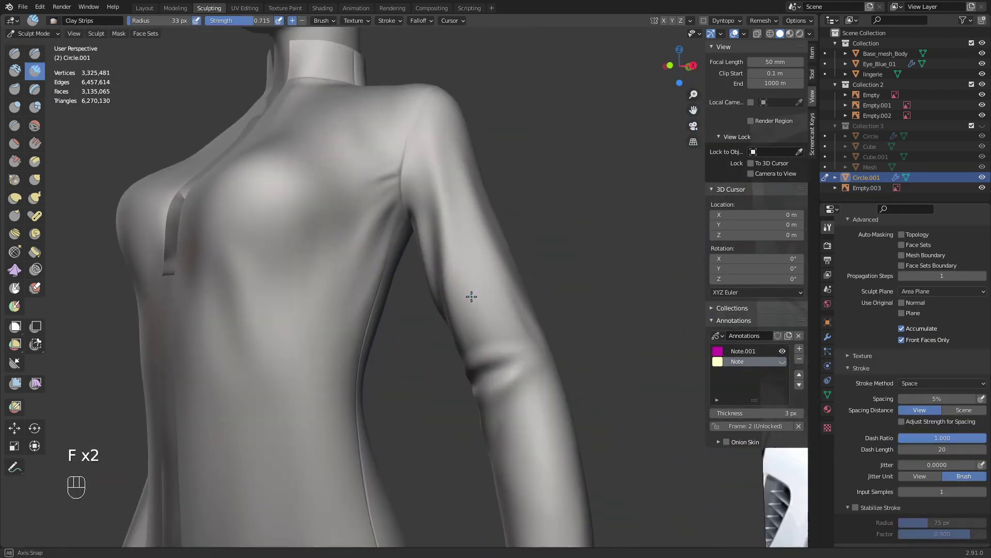
key(f)
mouse_move(471, 296)
middle_down()
mouse_move(495, 290)
mouse_move(522, 316)
mouse_move(521, 360)
middle_up()
click(493, 290)
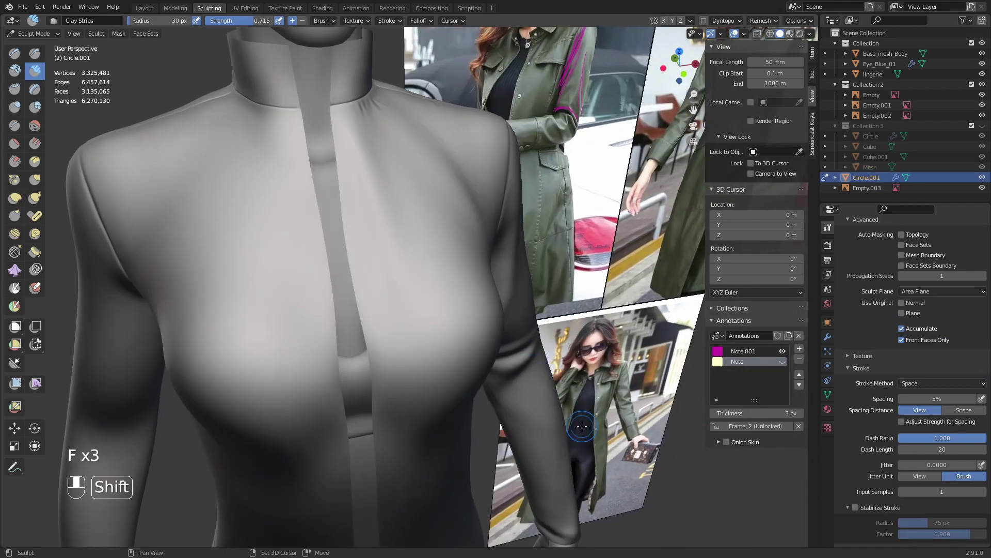
- Build up the hem edge of the sleeve cuff at the wrist with Clay Strips at a 45 px radius
shift+middle_drag(582, 426, 496, 289)
middle_drag(485, 330, 493, 264)
ctrl+middle_drag(477, 356, 516, 313)
shift+middle_drag(490, 315, 312, 408)
shift+middle_drag(326, 408, 367, 406)
shift+middle_drag(451, 373, 483, 391)
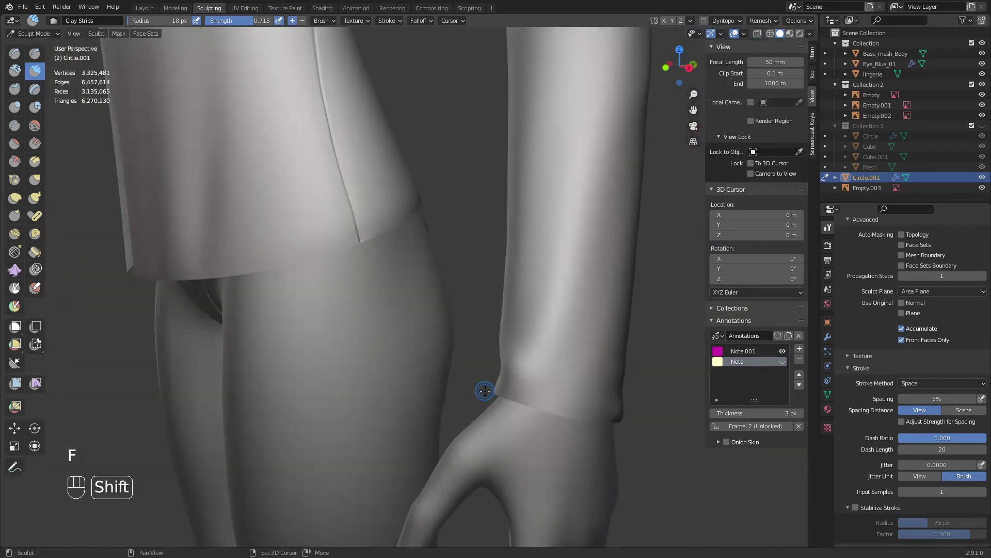
mouse_move(535, 408)
middle_down()
mouse_move(327, 370)
mouse_move(228, 378)
mouse_move(290, 377)
middle_up()
key(f)
click(327, 369)
key(f)
click(236, 378)
key(f)
click(261, 354)
key(f)
click(358, 344)
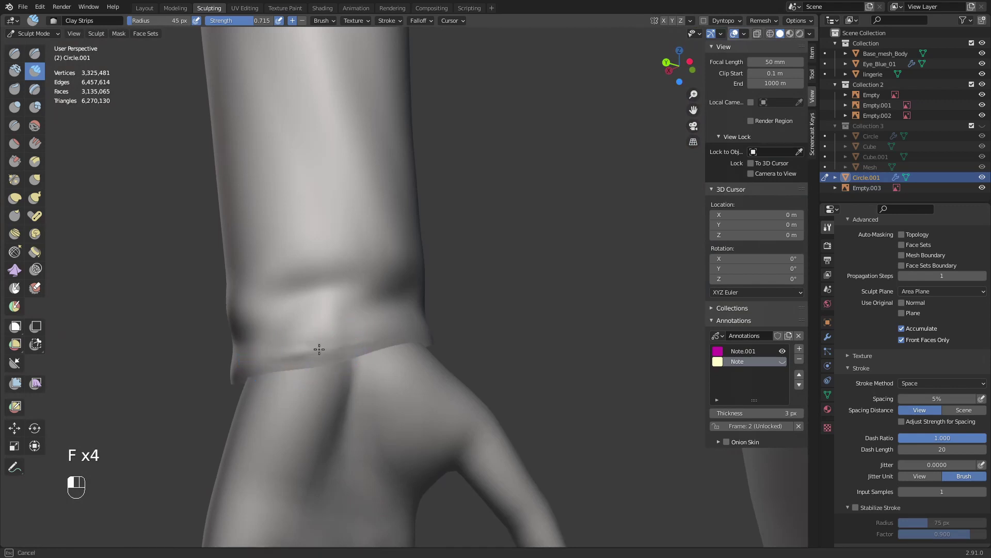
drag(261, 360, 357, 345)
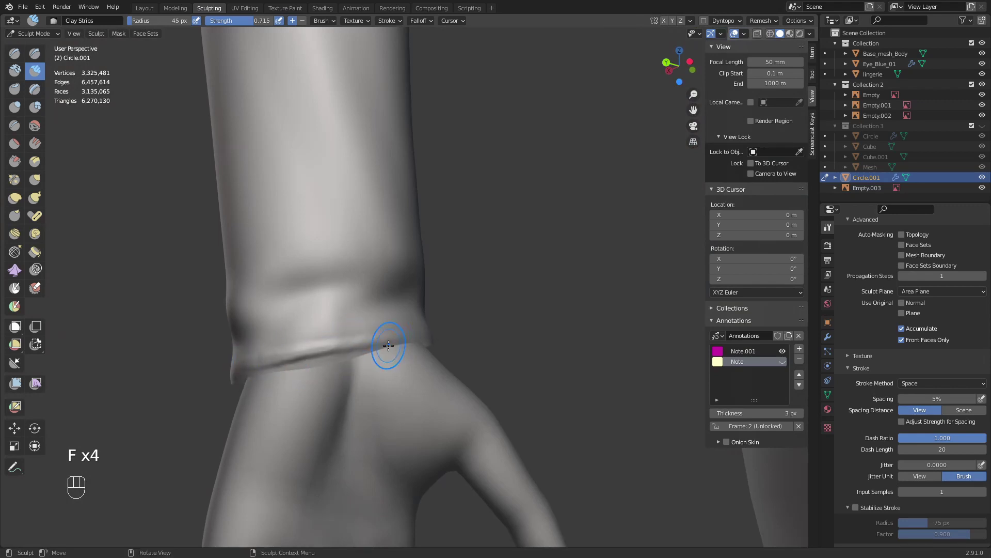
- Reshape the cuff's hem and the short fold above it with SculptDraw at a 28 px radius
middle_drag(388, 345, 381, 363)
key(q)
key(x)
key(f)
click(395, 351)
mouse_move(395, 352)
mouse_down()
mouse_move(253, 383)
mouse_move(393, 357)
mouse_move(255, 375)
mouse_move(343, 360)
mouse_move(257, 370)
mouse_move(280, 347)
mouse_up()
key(f)
key(f)
click(257, 378)
click(293, 355)
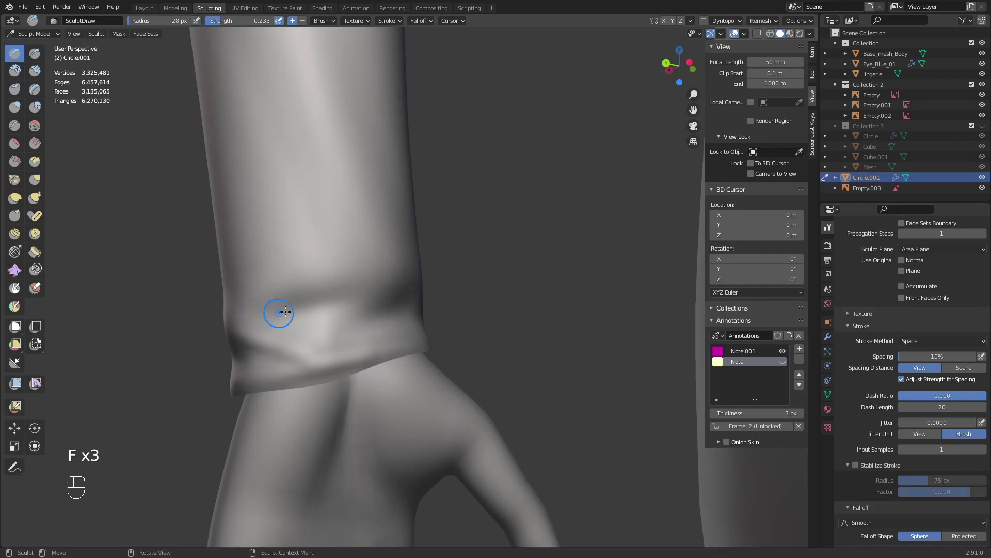
- Sculpt a diagonal crease across the cuff's wrist side and shape the adjoining fold with SculptDraw at 32 px and 36 px
key(f)
drag(338, 330, 402, 284)
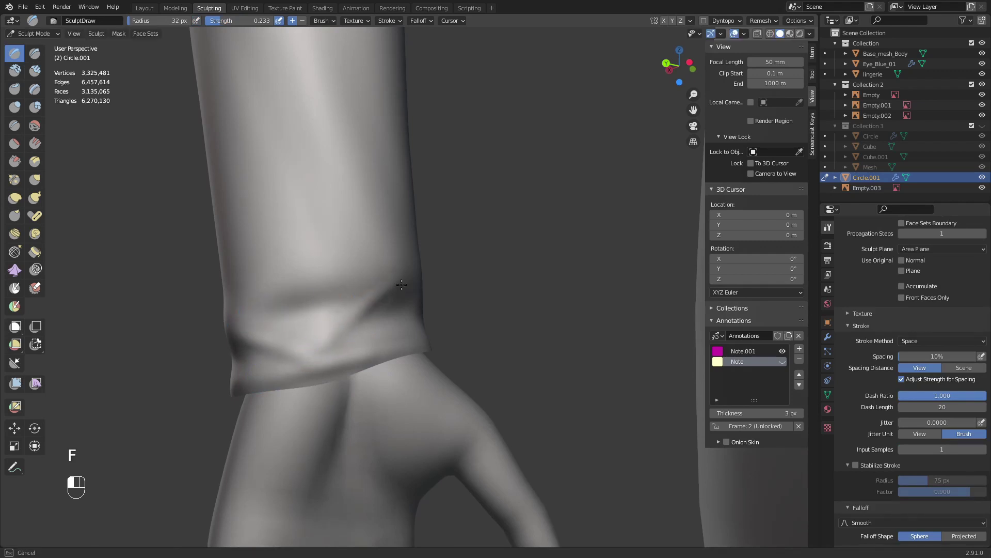
middle_drag(289, 349, 301, 346)
key(f)
click(338, 339)
drag(330, 327, 332, 310)
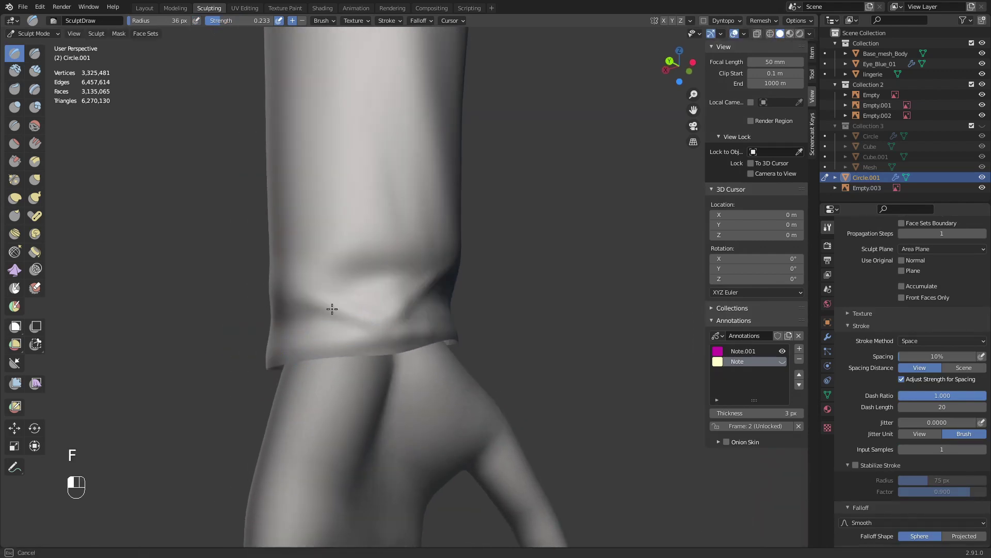
- Extend and deepen the diagonal fold around the cuff's outer side with SculptDraw at 63 px and 54 px radii
mouse_move(331, 309)
middle_down()
mouse_move(335, 323)
mouse_move(400, 329)
middle_up()
key(f)
click(420, 329)
key(f)
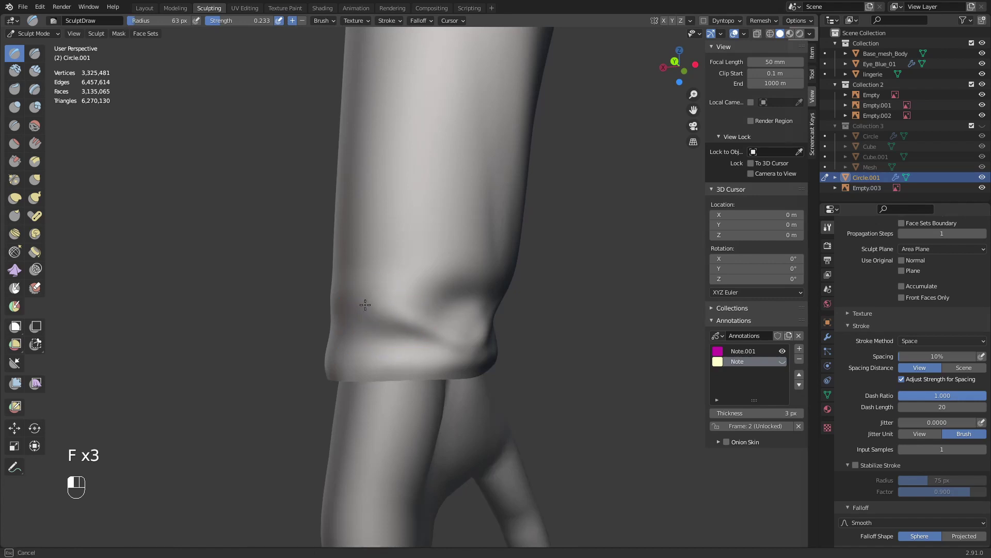
key(f)
click(434, 334)
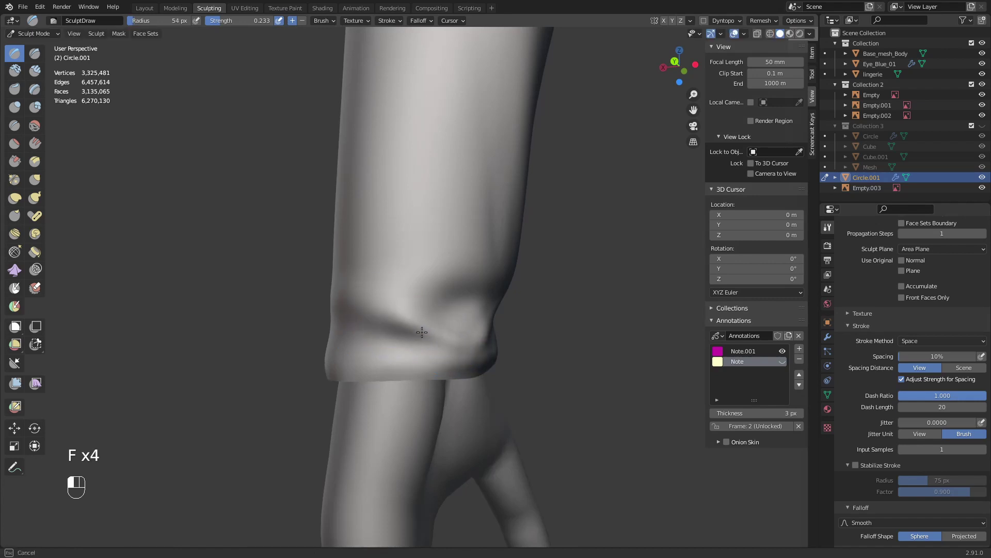
drag(449, 349, 413, 344)
- Carve a groove along the cuff's outer fold with inverted SculptDraw and continue the folds around the underside
middle_drag(401, 341, 416, 335)
key(f)
click(415, 333)
ctrl+drag(392, 311, 450, 335)
mouse_move(451, 335)
middle_down()
mouse_move(446, 275)
mouse_move(456, 303)
middle_up()
key(f)
click(444, 274)
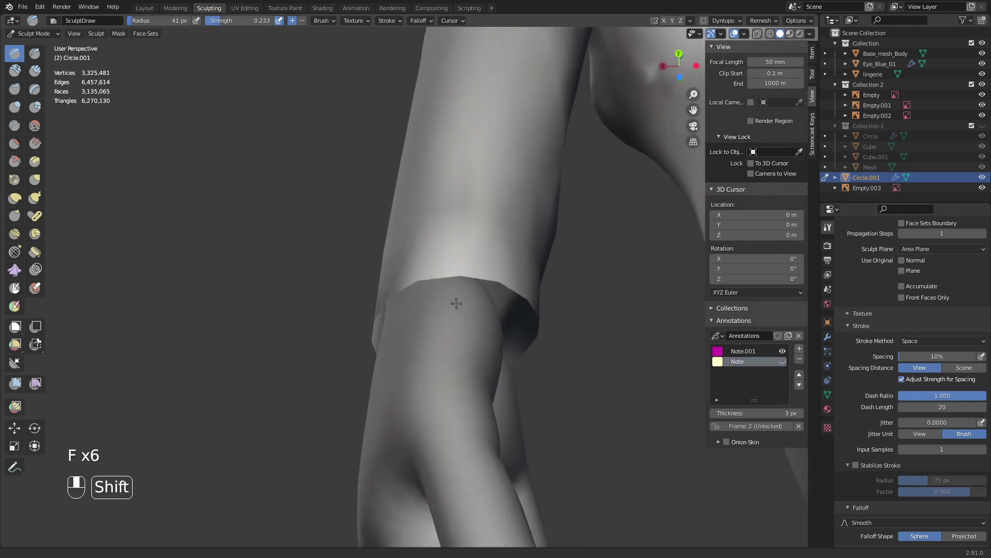
key(f)
click(459, 235)
key(q)
click(458, 232)
key(f)
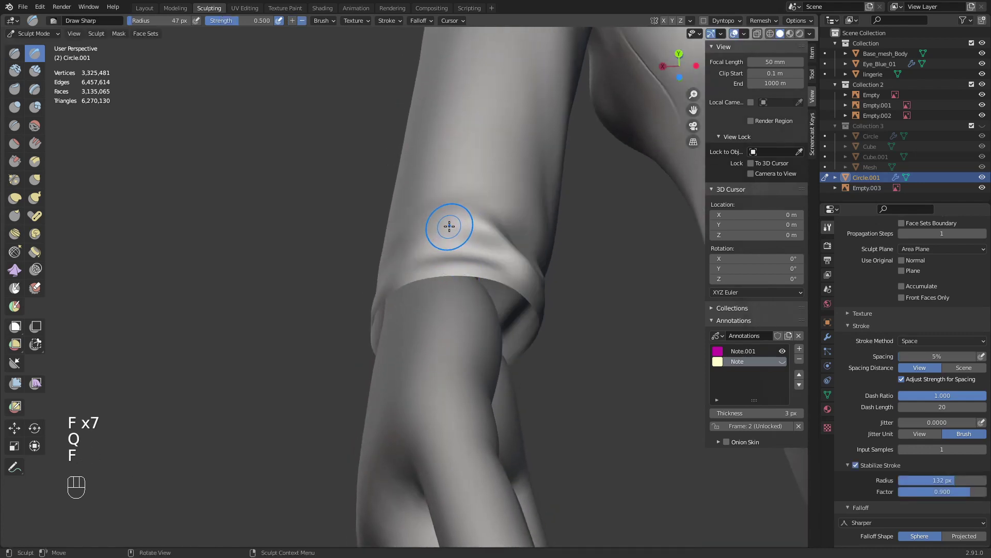
click(448, 235)
- Raise a fold across the cuff's underside just above the hem with Clay Strips at a 51 px radius
key(q)
click(449, 235)
key(f)
click(452, 235)
drag(452, 235, 499, 244)
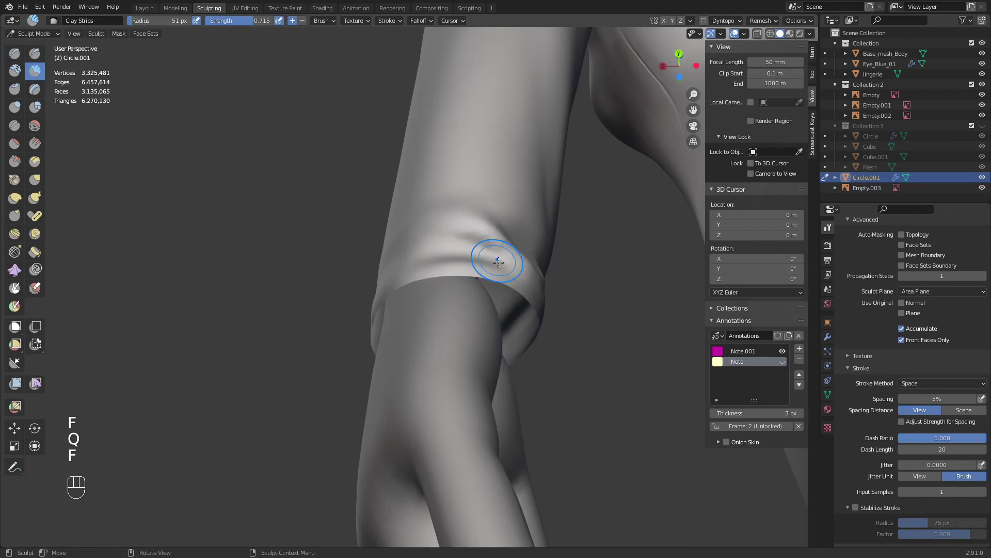
- Build up a diagonal fold around the cuff's rear side with repeated Clay Strips strokes, adjusting the radius to 52 px
middle_drag(497, 261, 482, 269)
key(f)
click(454, 256)
drag(451, 256, 492, 282)
drag(459, 256, 490, 283)
key(f)
click(454, 246)
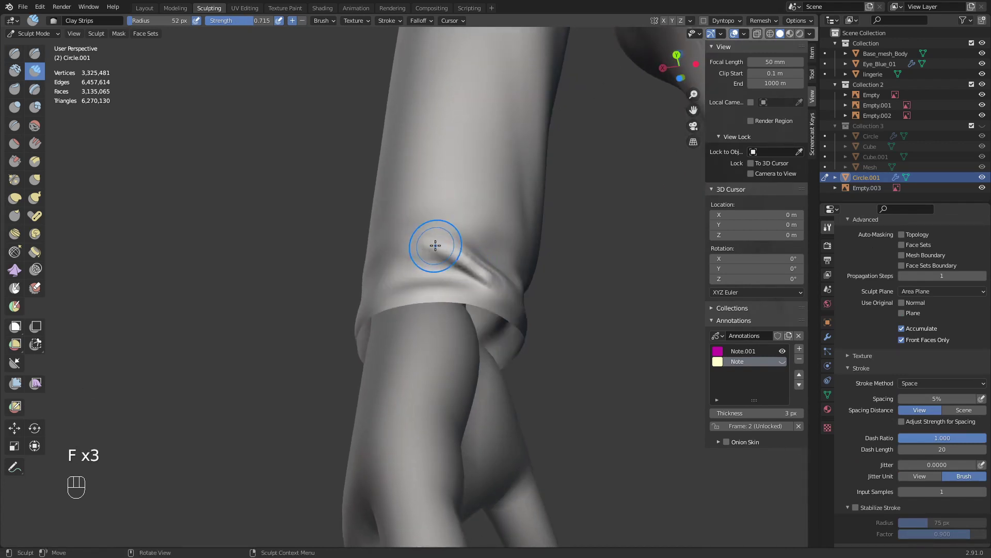
mouse_move(409, 238)
mouse_down()
mouse_move(500, 287)
mouse_move(444, 256)
mouse_up()
- Smooth the cuff's side fold and raise the diagonal fold toward the thumb side with Clay Strips at 48 px and 55 px
middle_drag(422, 256, 365, 289)
shift+drag(364, 305, 352, 338)
mouse_move(362, 338)
middle_down()
mouse_move(339, 335)
mouse_move(358, 320)
middle_up()
key(f)
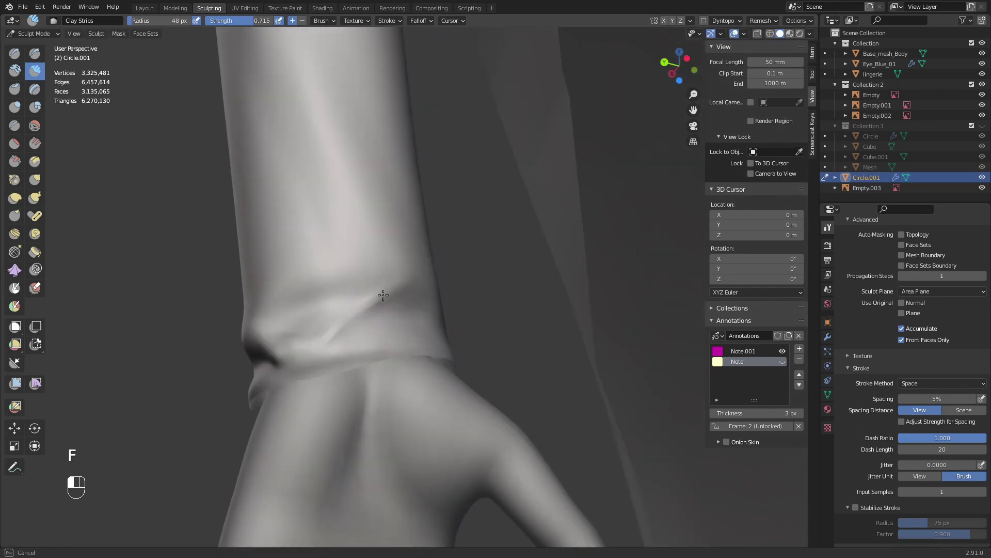
drag(365, 301, 351, 316)
key(f)
click(365, 321)
drag(392, 279, 316, 346)
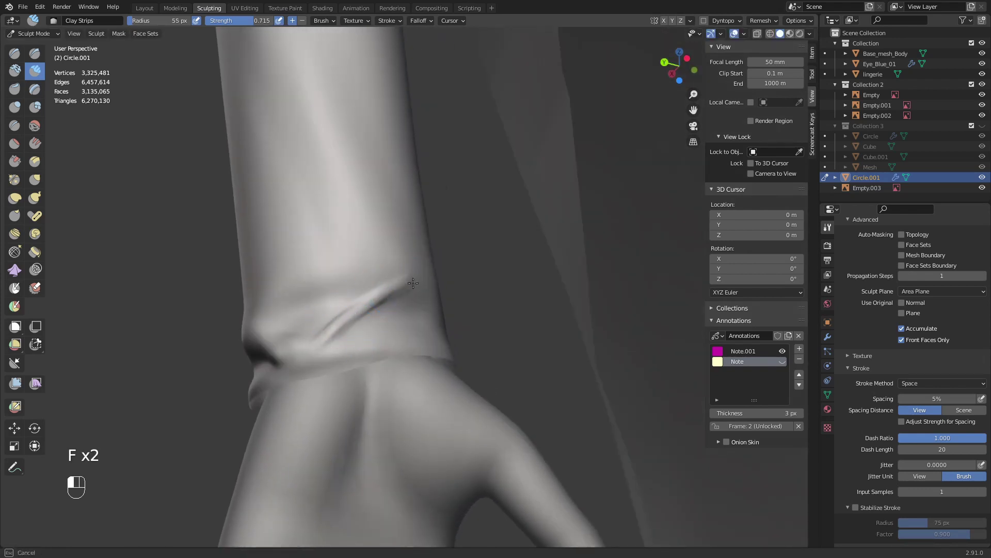
drag(370, 313, 358, 318)
- Broaden and blend the diagonal cuff fold above the hem with Clay Strips at a 67 px radius
key(f)
click(369, 324)
middle_drag(370, 323, 357, 299)
key(f)
click(356, 292)
drag(321, 295, 375, 266)
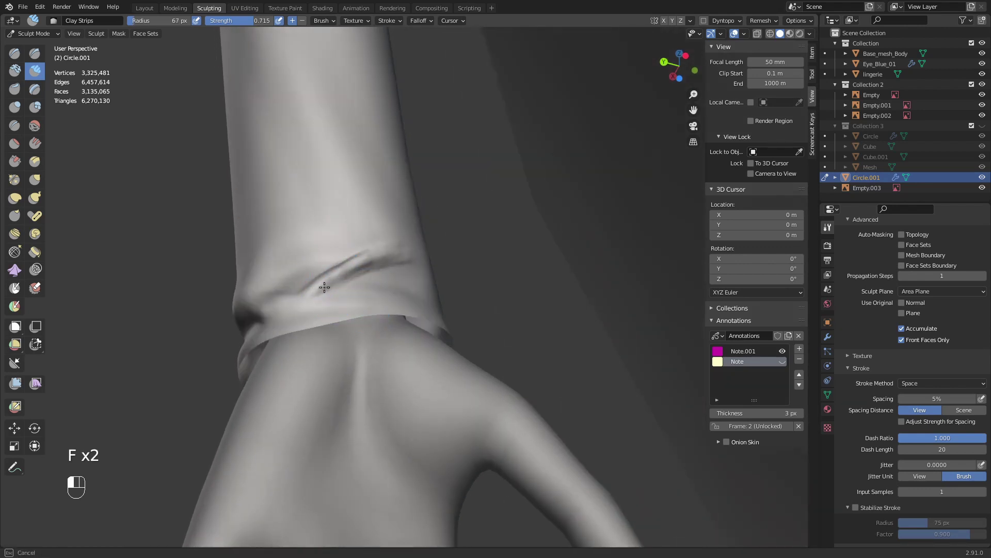
mouse_move(323, 282)
mouse_down()
mouse_move(353, 264)
mouse_move(284, 299)
mouse_move(332, 279)
mouse_up()
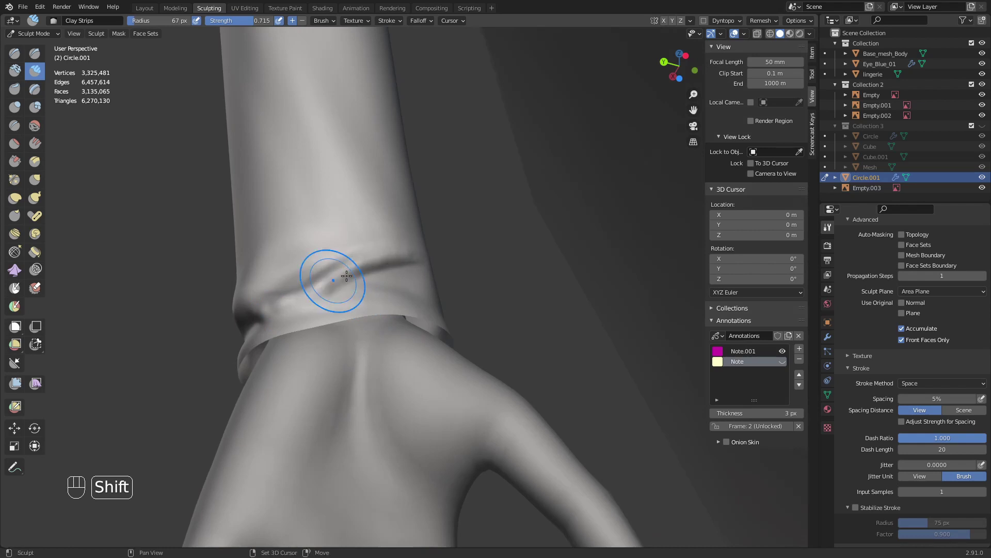
- Sharpen the crease of the diagonal cuff fold with Pinch/Magnify at a 64 px radius
mouse_move(394, 305)
middle_down()
mouse_move(412, 315)
mouse_move(374, 305)
mouse_move(359, 323)
mouse_move(370, 324)
middle_up()
key(p)
key(f)
click(369, 310)
key(f)
click(358, 323)
drag(366, 325, 350, 318)
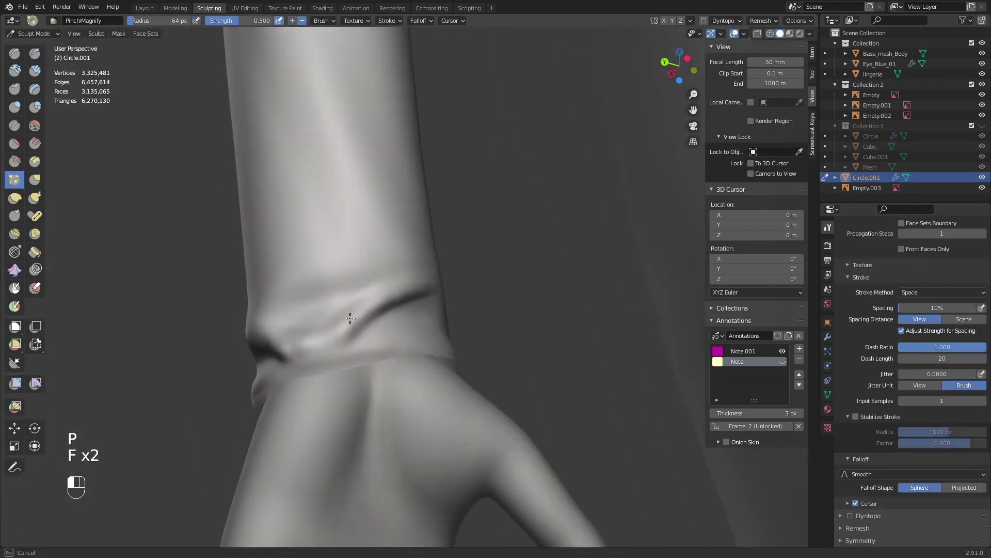
drag(417, 282, 422, 282)
drag(353, 323, 418, 285)
middle_drag(339, 330, 352, 333)
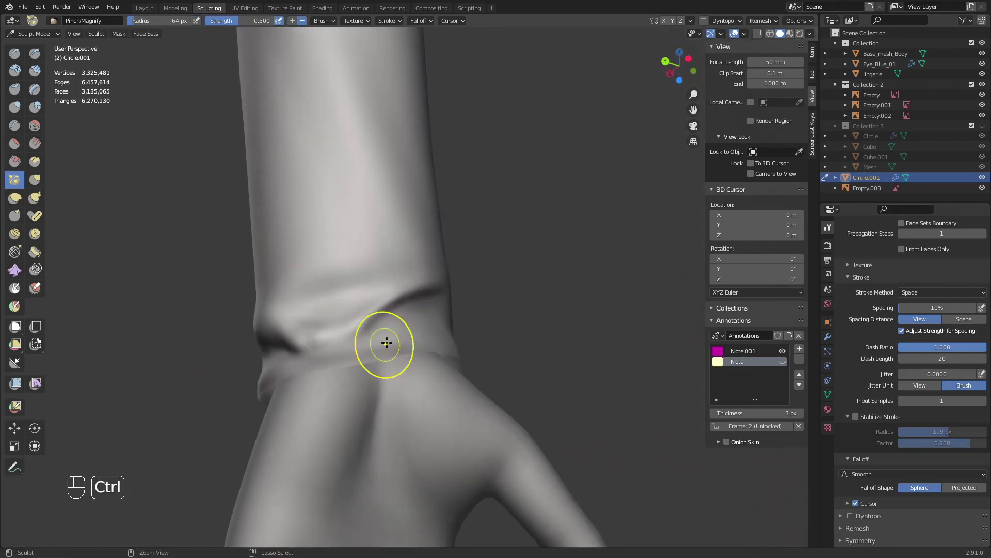
- Carve a sharp crease above the cuff's diagonal fold with Draw Sharp at a 69 px radius, with Stabilize Stroke off
key(q)
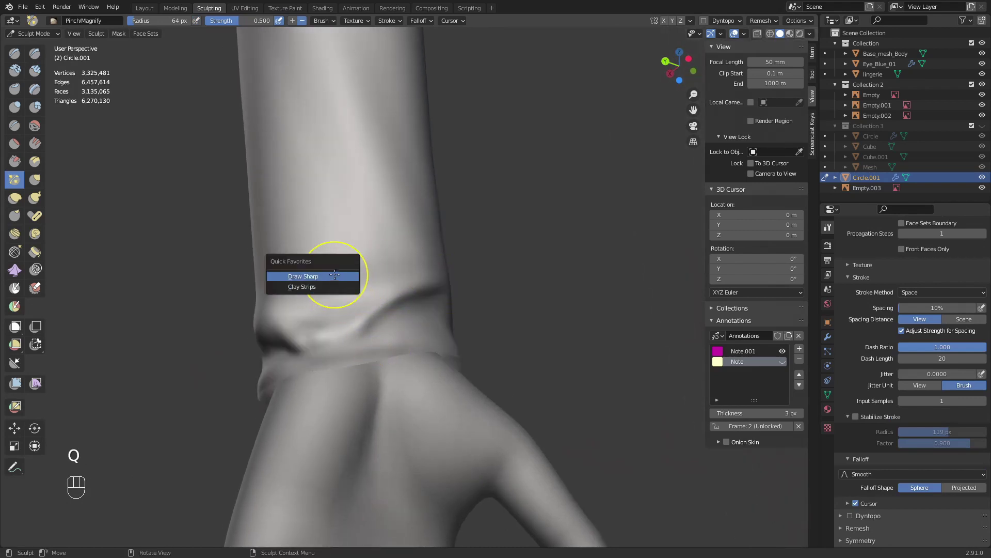
click(335, 277)
key(f)
click(371, 282)
middle_drag(372, 281, 361, 283)
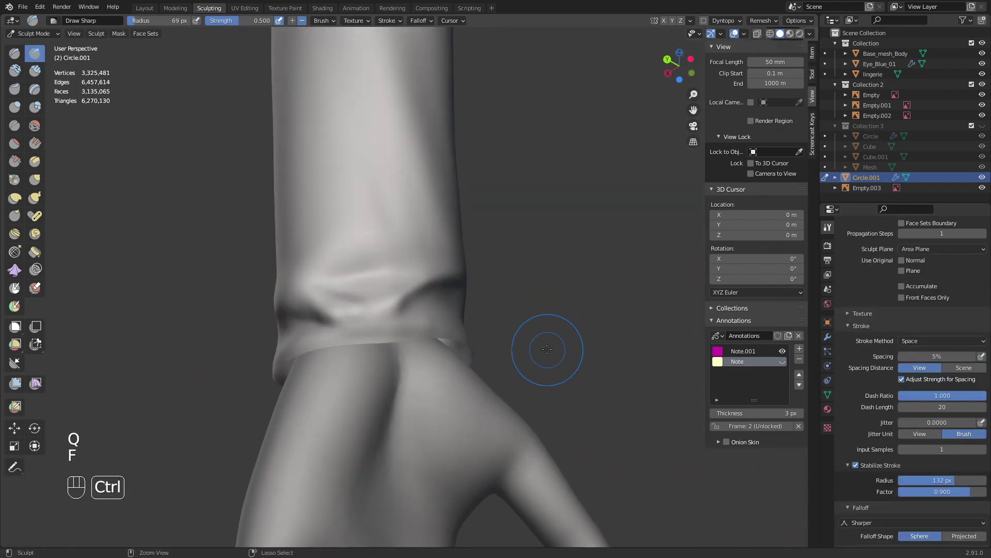
key(ctrl+z)
click(848, 465)
click(856, 466)
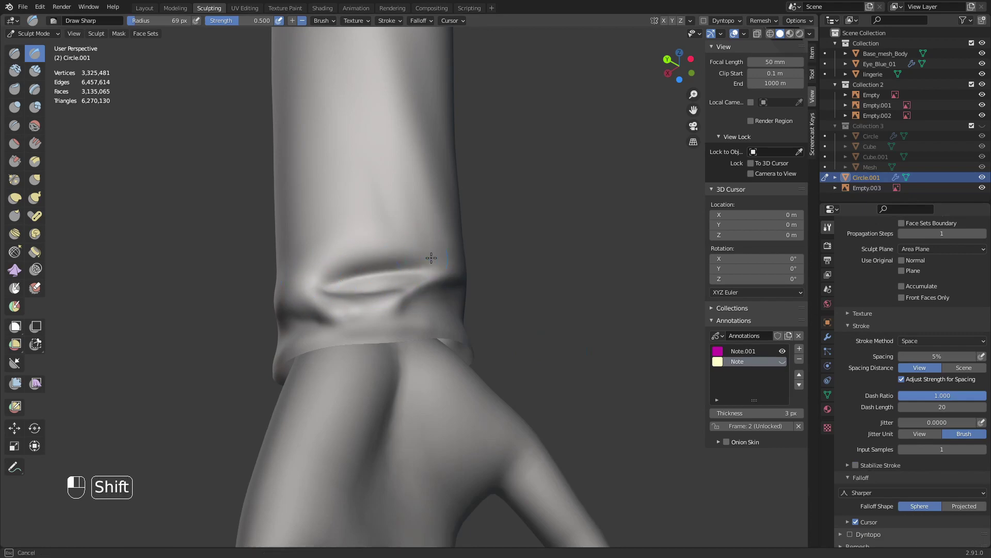
scroll(436, 281, down, 4)
middle_drag(436, 281, 462, 343)
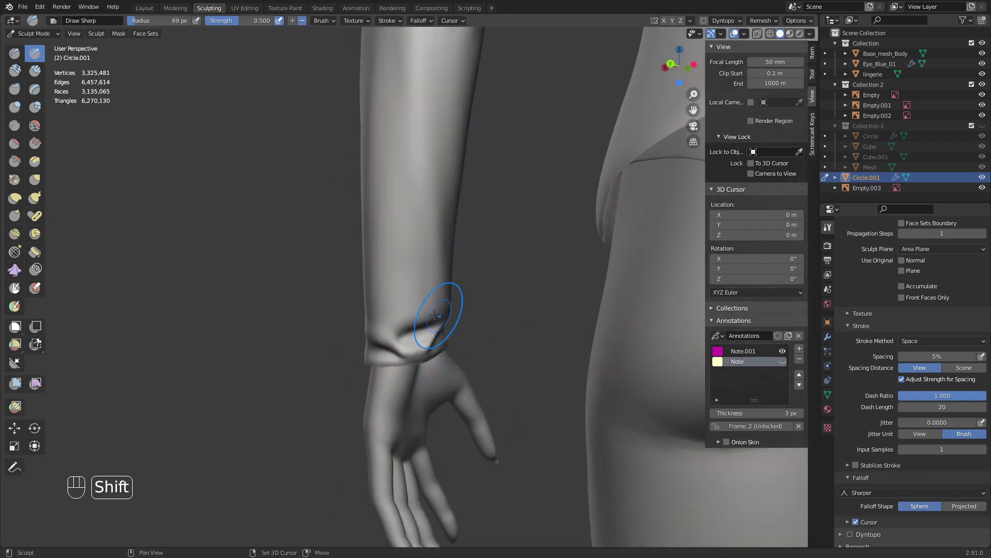
- Smooth the new cuff crease where it runs around the thumb side and front of the wrist
shift+drag(438, 314, 408, 341)
middle_drag(405, 343, 270, 357)
mouse_move(270, 356)
shift+mouse_down()
mouse_move(360, 316)
mouse_move(380, 331)
shift+mouse_up()
middle_drag(380, 331, 338, 309)
- Carve a crease across the sleeve at the elbow with Draw Sharp at an 84 px radius and smooth its edges
mouse_move(341, 248)
shift+middle_down()
mouse_move(374, 333)
mouse_move(360, 343)
mouse_move(380, 296)
shift+middle_up()
drag(472, 222, 353, 255)
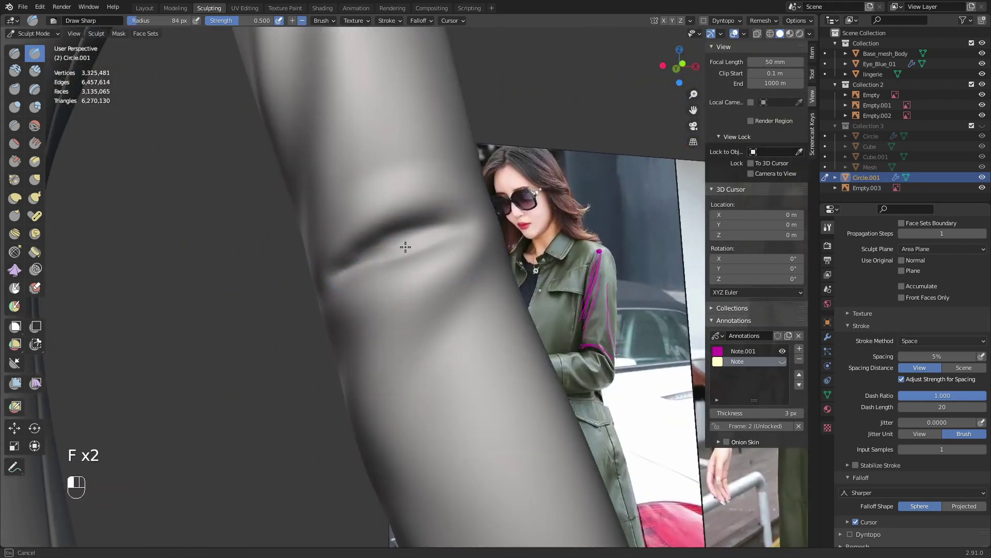
ctrl+middle_drag(446, 240, 428, 266)
middle_drag(428, 266, 442, 288)
shift+drag(435, 286, 397, 294)
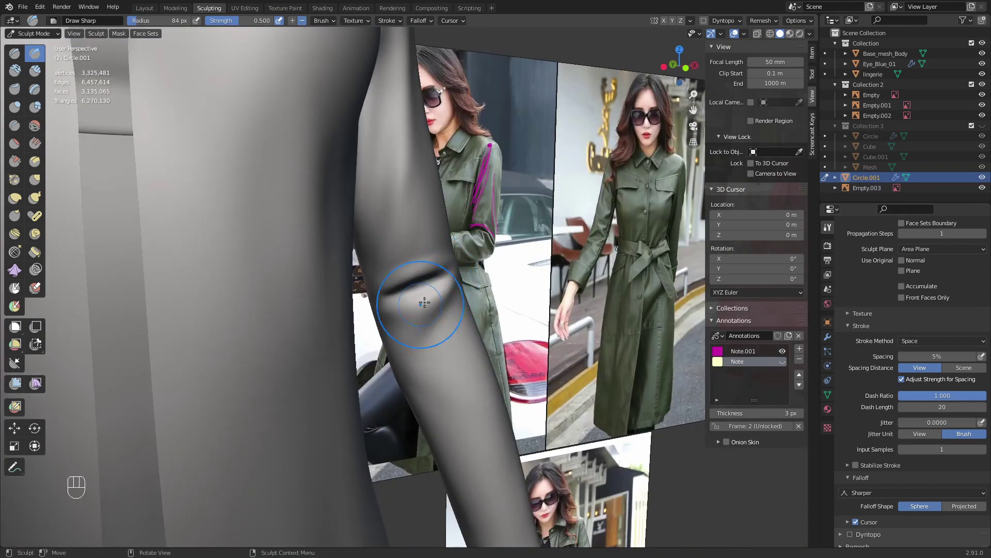
scroll(425, 302, down, 4)
click(424, 297)
- Build up lengthwise folds above the elbow crease with Clay Strips at 50 px and 63 px, and smooth them
mouse_move(424, 296)
ctrl+middle_down()
mouse_move(427, 276)
mouse_move(438, 332)
mouse_move(447, 296)
ctrl+middle_up()
key(f)
key(f)
click(440, 297)
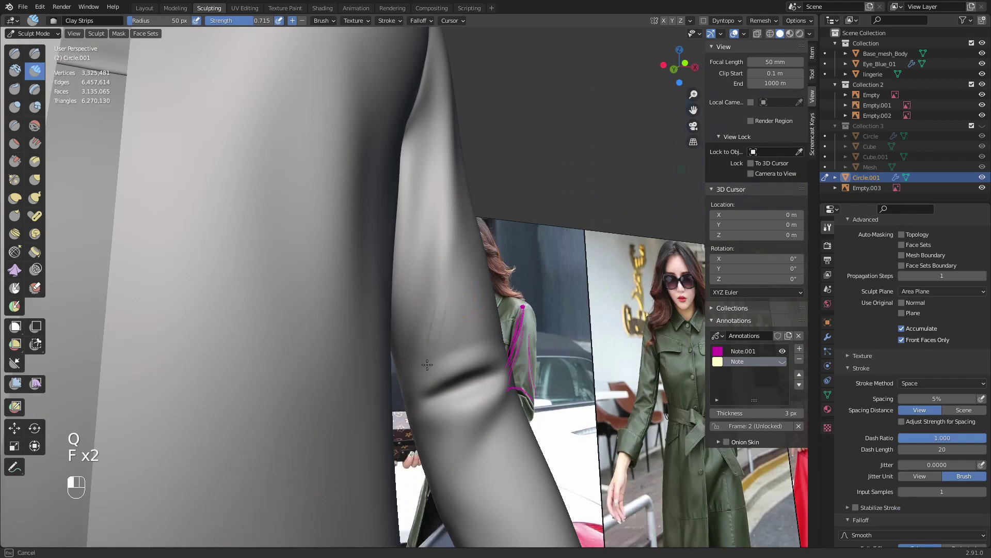
key(f)
click(444, 297)
drag(448, 230, 449, 211)
shift+drag(448, 222, 437, 310)
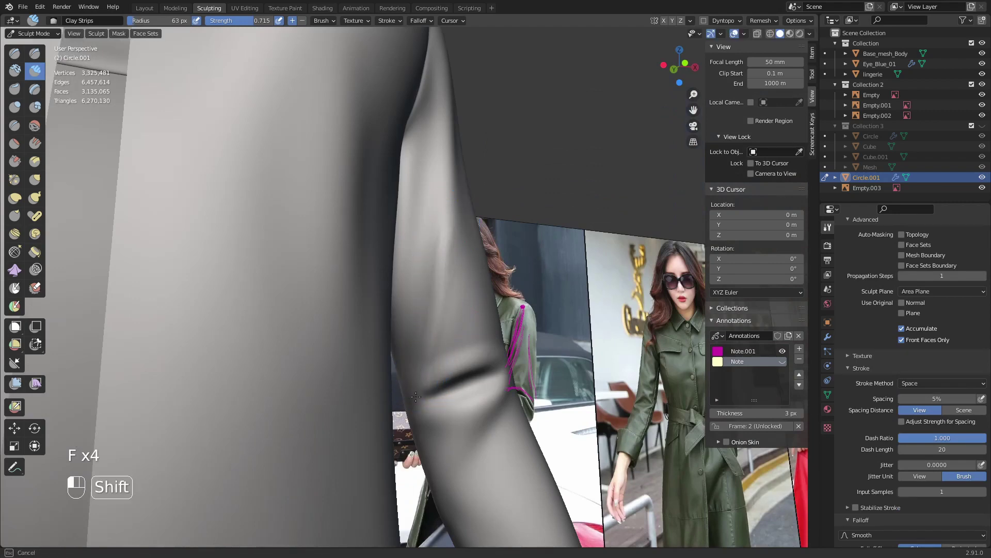
shift+drag(415, 397, 424, 361)
- Work the lengthwise fold up the upper sleeve toward the shoulder with Clay Strips, undoing a stray stroke, and smooth it
middle_drag(425, 357, 397, 331)
ctrl+middle_drag(403, 227, 401, 176)
shift+middle_drag(400, 176, 396, 318)
drag(385, 389, 386, 393)
shift+middle_drag(386, 393, 413, 253)
key(ctrl+z)
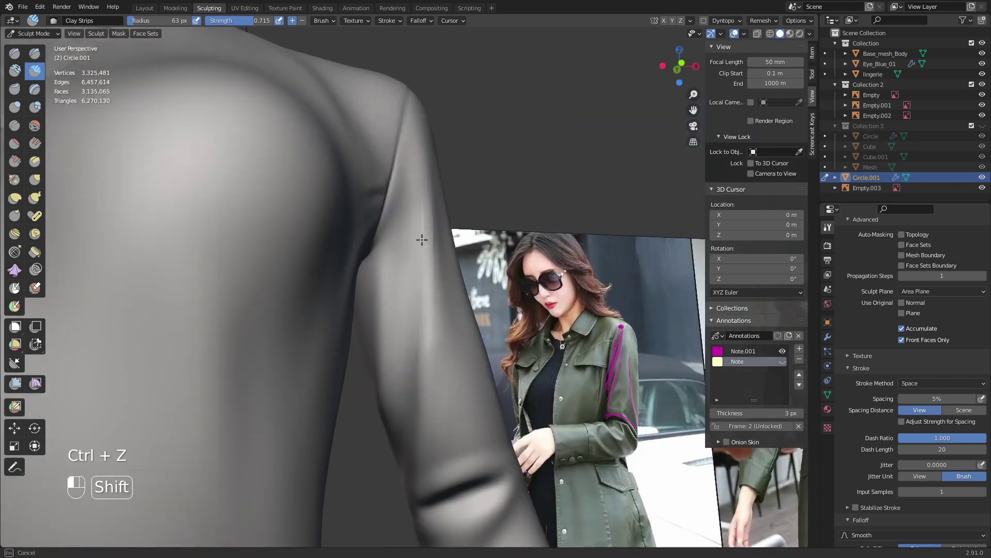
shift+drag(436, 236, 438, 248)
ctrl+middle_drag(438, 253, 443, 320)
mouse_move(443, 320)
middle_down()
mouse_move(442, 363)
mouse_move(419, 382)
middle_up()
shift+drag(417, 372, 407, 312)
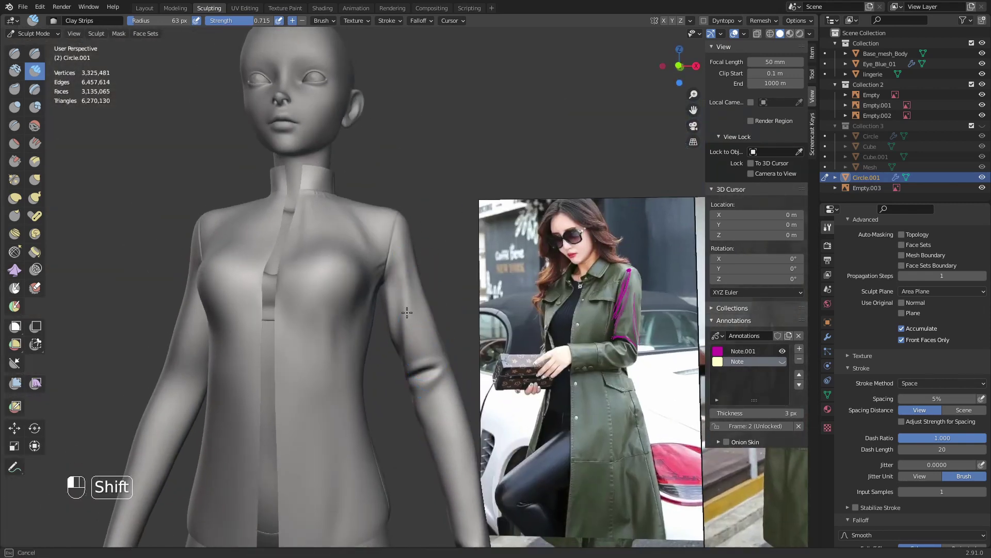
- Build up a fold from the collar down across the upper chest with Clay Strips at an 86 px radius and smooth it
middle_drag(433, 330, 405, 333)
shift+middle_drag(367, 270, 385, 302)
middle_drag(384, 302, 347, 298)
mouse_move(361, 298)
ctrl+middle_down()
mouse_move(371, 268)
mouse_move(397, 326)
ctrl+middle_up()
ctrl+middle_drag(396, 325, 383, 290)
key(f)
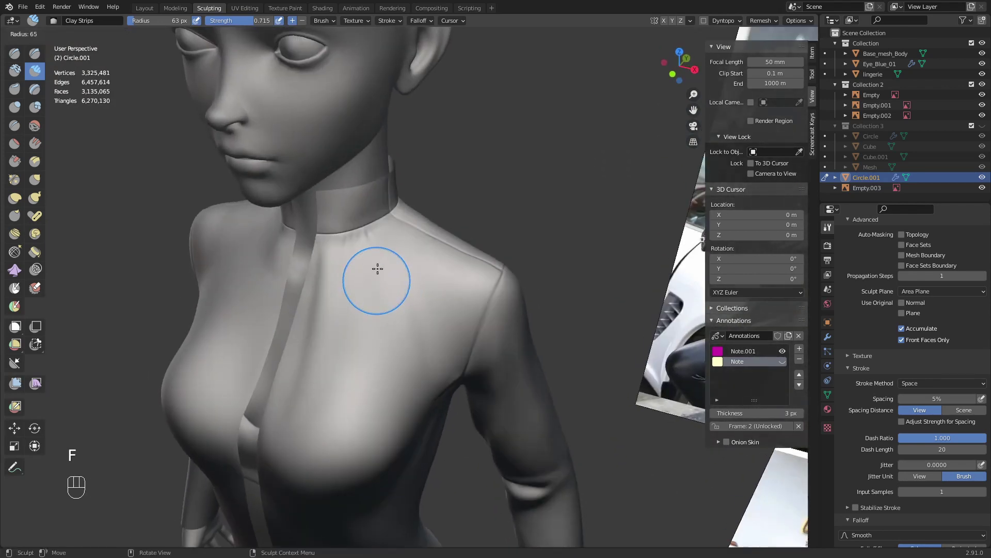
click(375, 267)
key(f)
click(393, 303)
drag(383, 269, 417, 371)
middle_drag(418, 375, 354, 255)
shift+drag(392, 316, 381, 303)
middle_drag(382, 304, 433, 276)
scroll(434, 279, down, 5)
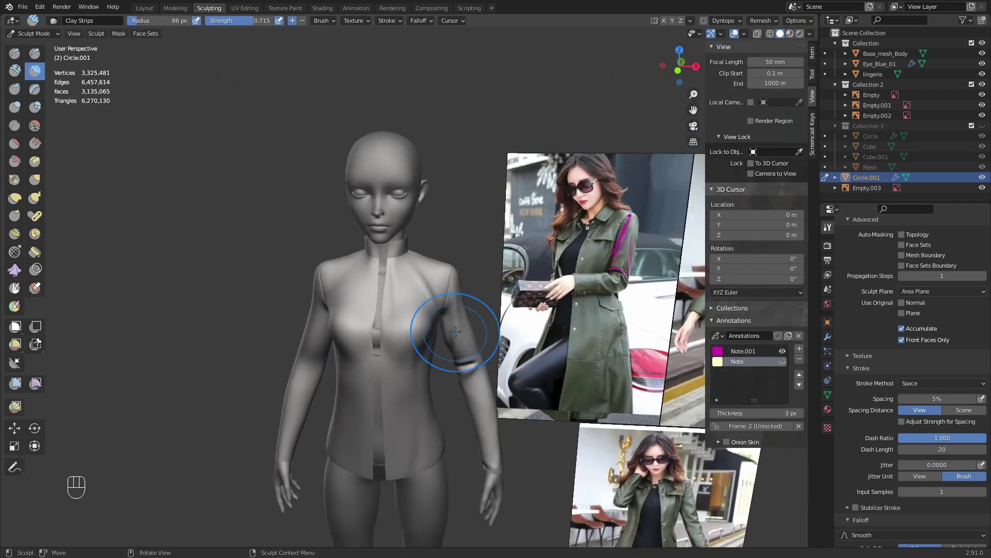
- Smooth the jacket surface between the armpit and the front of the shoulder
middle_drag(456, 332, 469, 323)
shift+drag(447, 310, 433, 278)
mouse_move(432, 277)
middle_down()
mouse_move(398, 292)
mouse_move(468, 248)
mouse_move(457, 290)
mouse_move(492, 254)
middle_up()
key(f)
click(446, 293)
key(f)
click(545, 222)
- Try a Clay Strips stroke down the armhole seam from the shoulder tip at a 67 px radius and undo it
middle_drag(494, 293, 509, 245)
key(f)
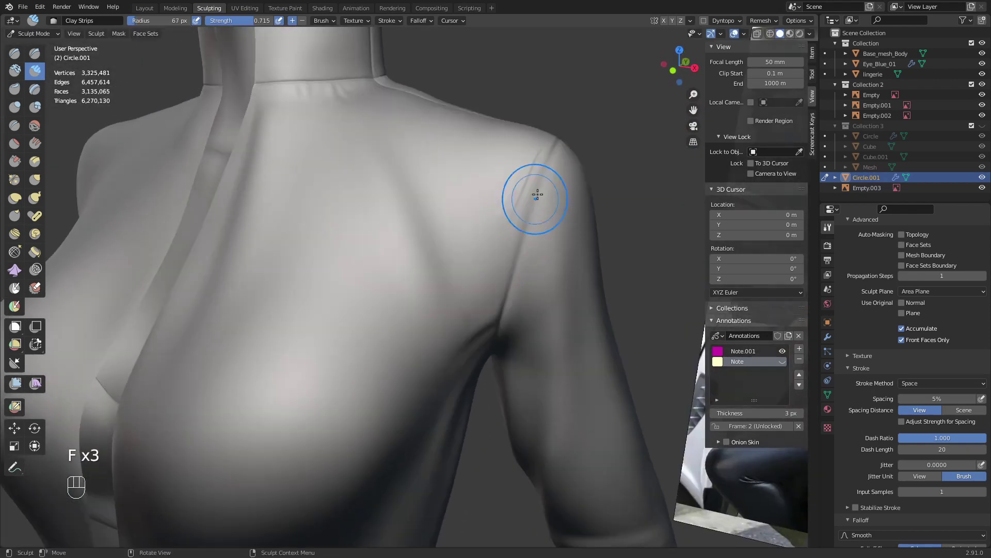
drag(546, 151, 504, 230)
key(f)
middle_drag(522, 172, 527, 238)
key(ctrl+z)
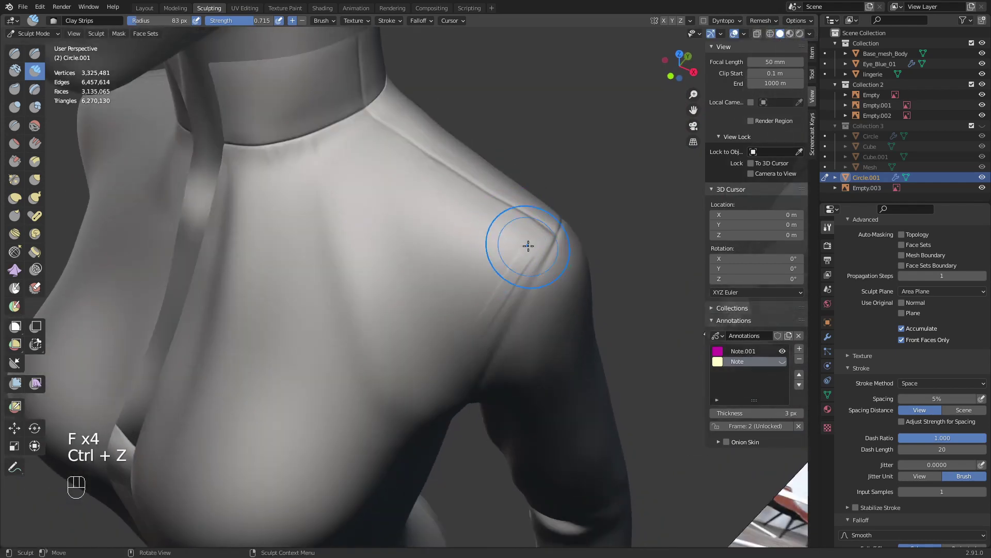
- Build up the chest side of the armhole seam below the shoulder tip with Clay Strips at 83 px and 75 px, smoothing the strokes
mouse_move(531, 244)
mouse_down()
mouse_move(470, 326)
mouse_move(491, 295)
mouse_up()
middle_drag(490, 294, 493, 232)
mouse_move(492, 233)
shift+mouse_down()
mouse_move(500, 159)
mouse_move(499, 174)
shift+mouse_up()
middle_drag(499, 173, 503, 200)
mouse_move(547, 167)
shift+mouse_down()
mouse_move(535, 146)
mouse_move(507, 198)
shift+mouse_up()
middle_drag(507, 181, 493, 207)
key(f)
click(506, 197)
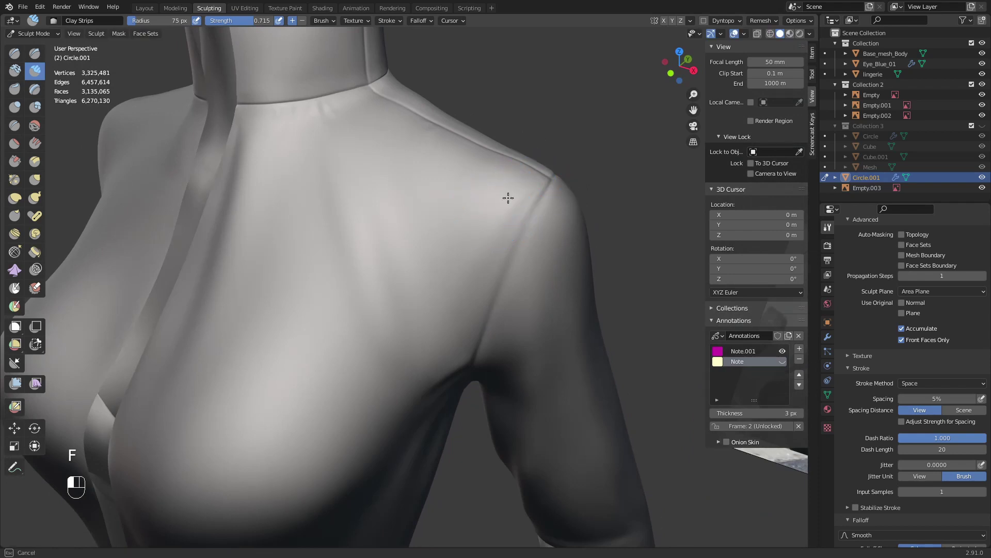
shift+drag(458, 255, 511, 196)
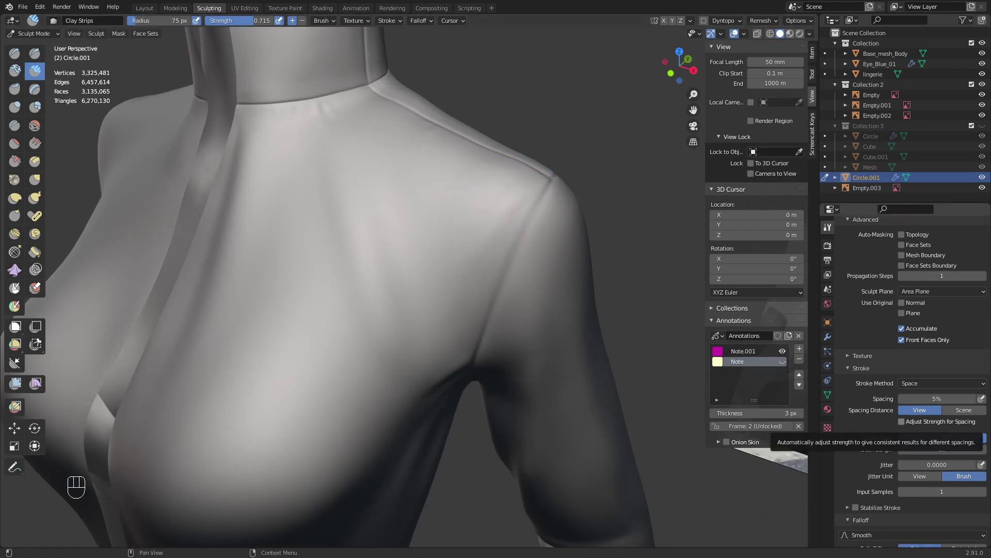
- Switch the jacket to Object Mode, deselect everything and save the file
scroll(509, 294, down, 5)
middle_drag(487, 321, 458, 251)
scroll(458, 251, down, 2)
click(31, 34)
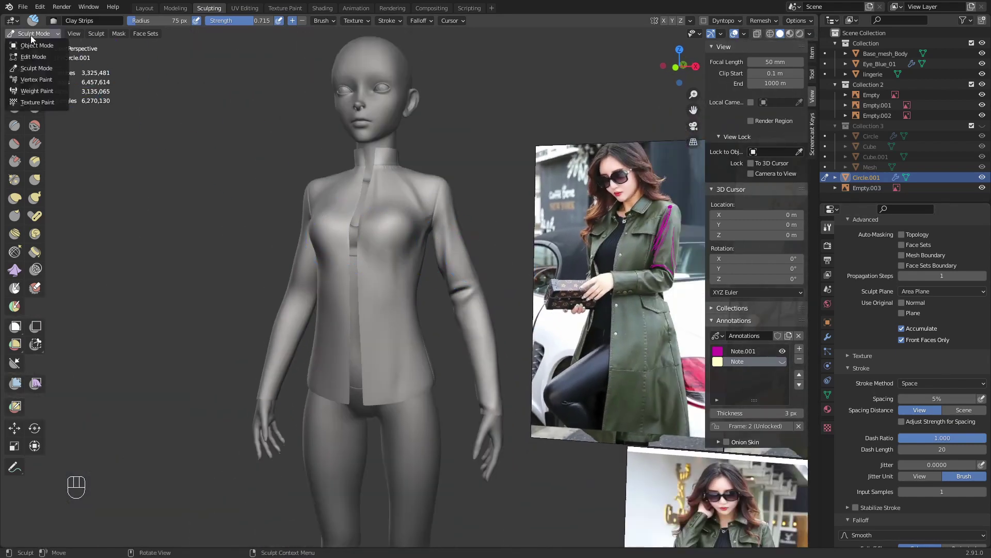
key(alt+a)
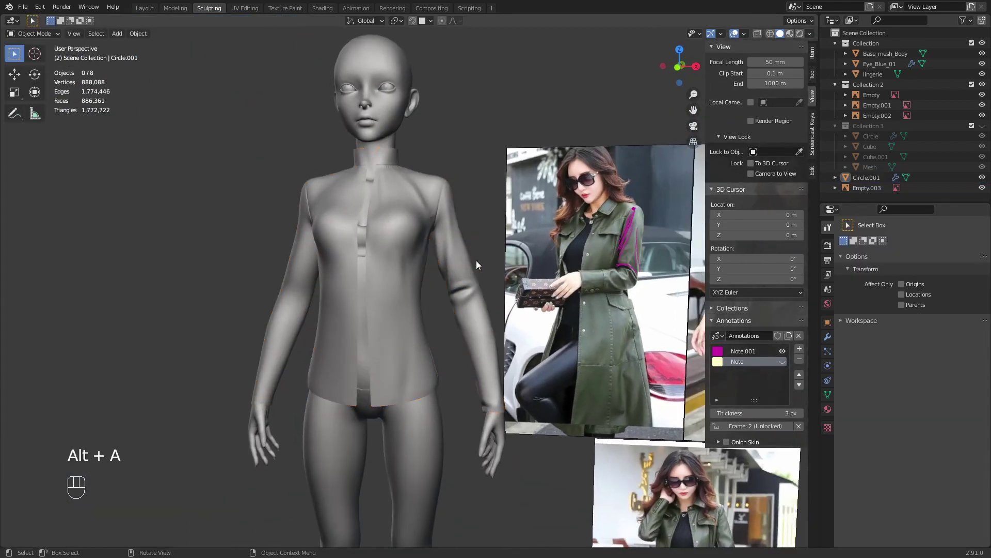
key(ctrl+s)
- Try a Solidify modifier on the jacket, reducing its thickness to 0 m
click(455, 260)
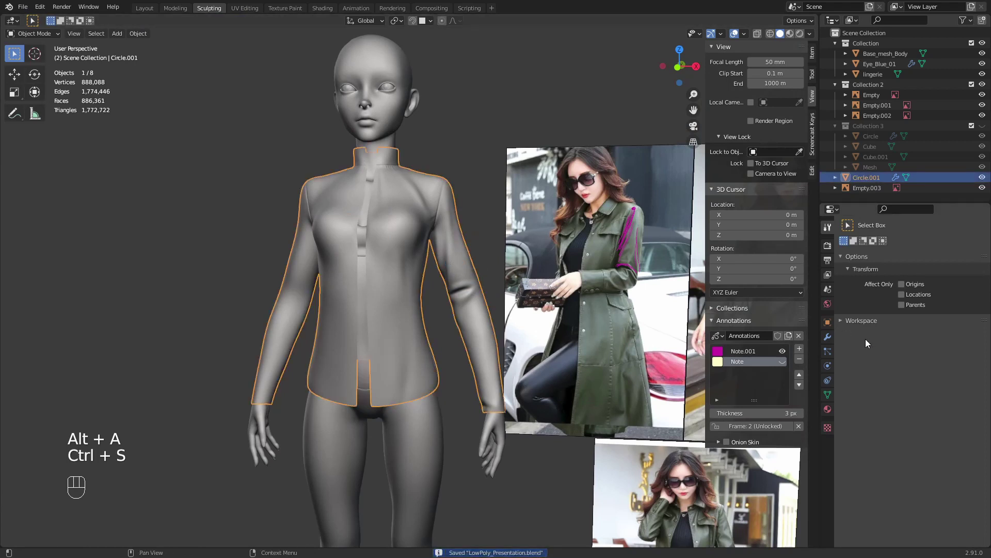
click(828, 337)
click(894, 243)
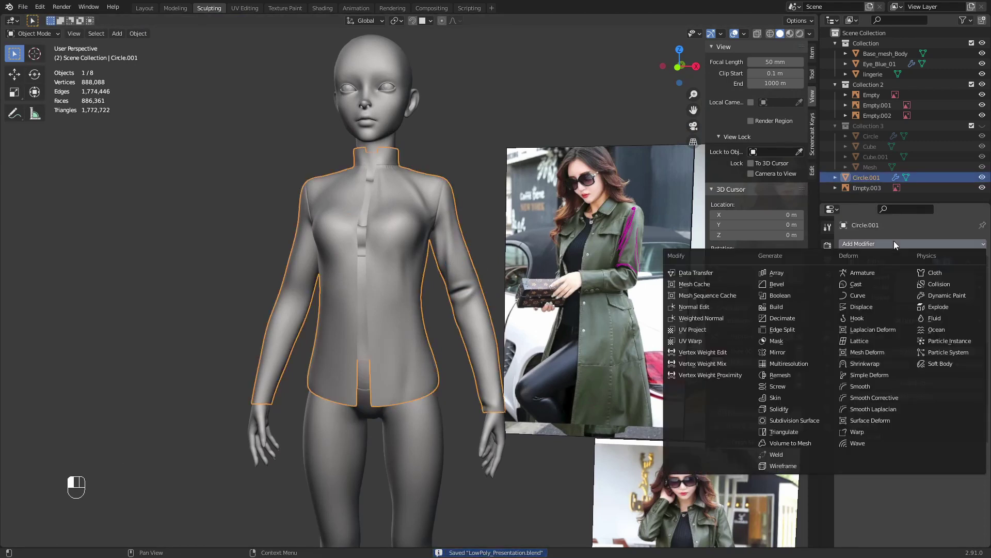
click(786, 408)
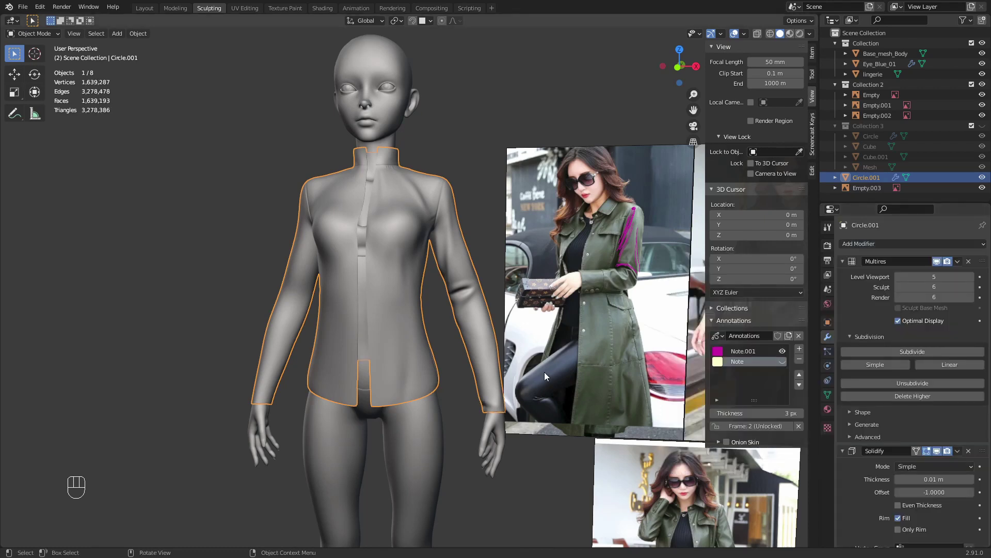
middle_drag(544, 372, 522, 374)
key(alt+a)
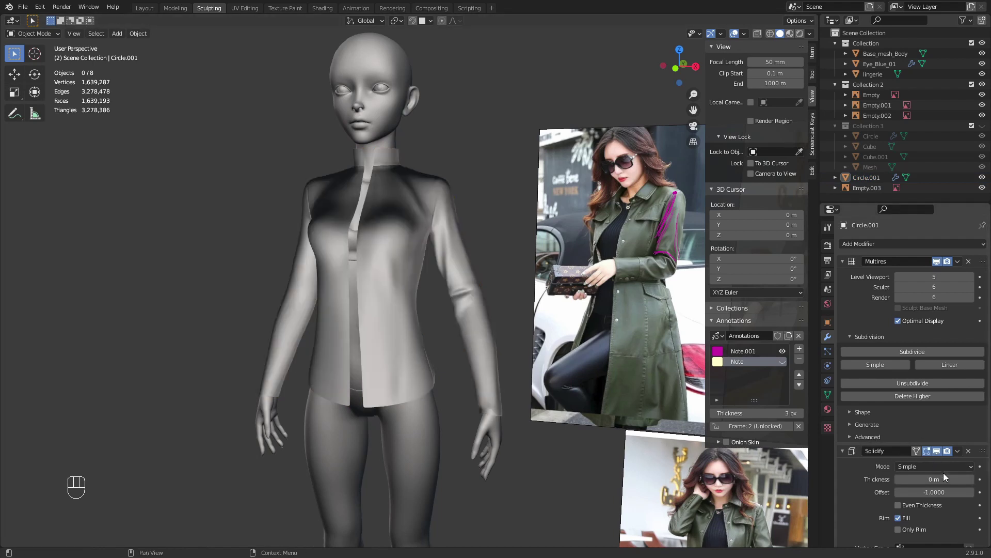
- Compare Solidify thicknesses of 0.01 m and 0 m on the jacket, inspecting the armpit and armhole seam
click(973, 479)
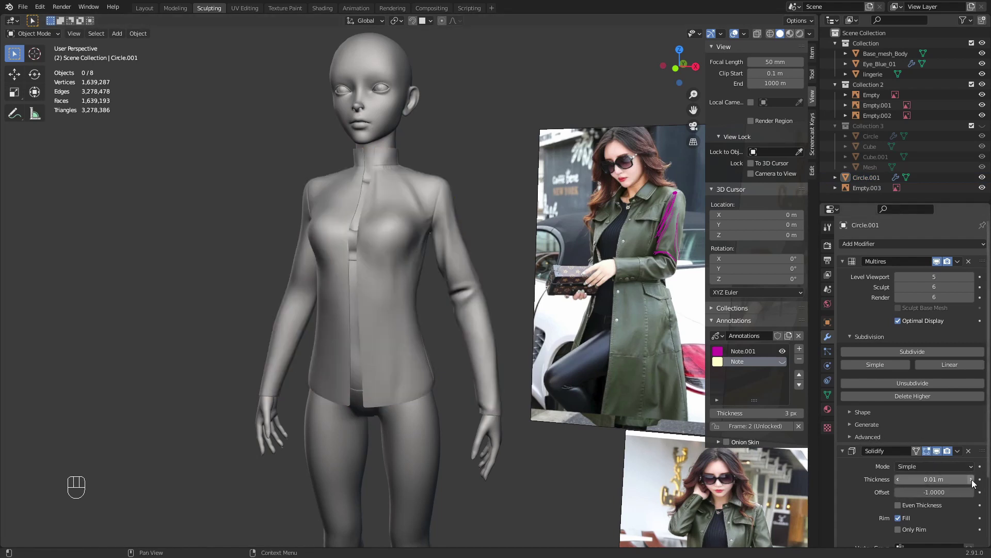
click(973, 480)
click(973, 480)
middle_drag(492, 348, 367, 224)
key(alt+a)
scroll(388, 310, up, 4)
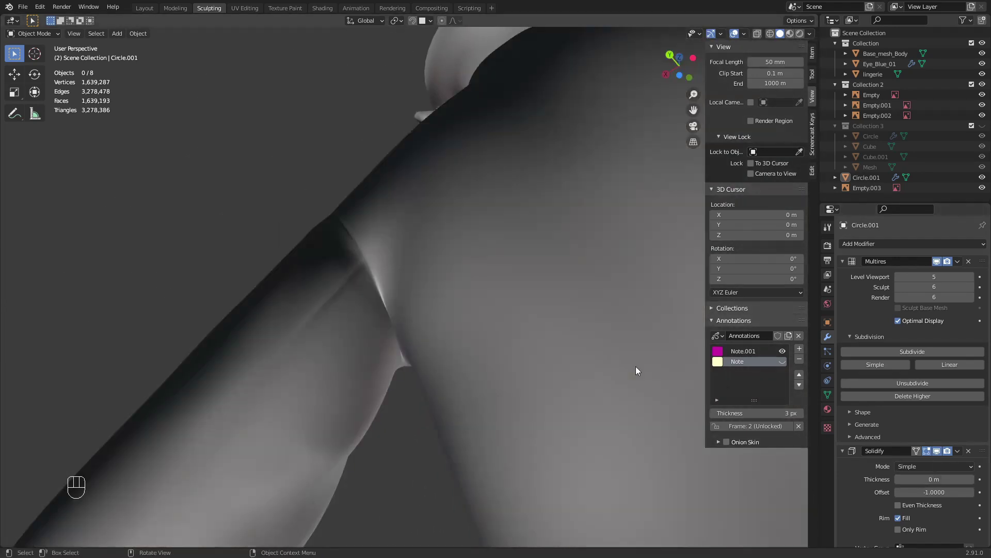
- Remove the Solidify modifier from the jacket, keeping only Multires
scroll(368, 255, down, 6)
middle_drag(368, 255, 584, 325)
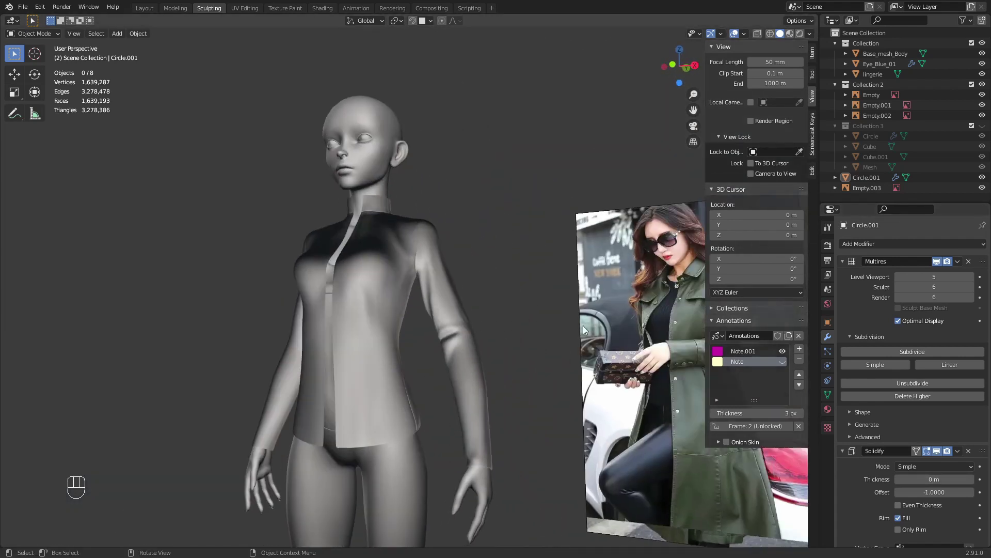
click(968, 451)
middle_drag(479, 320, 515, 329)
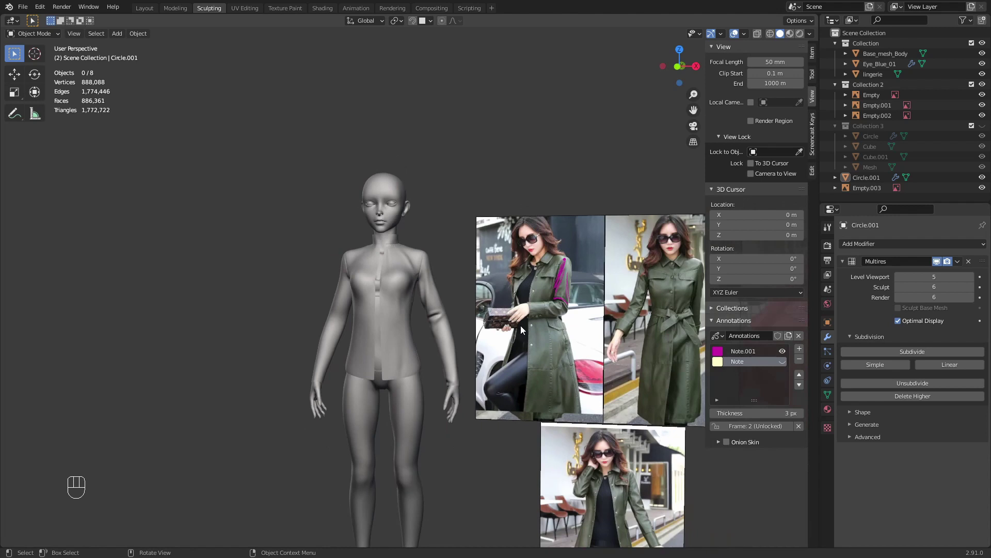